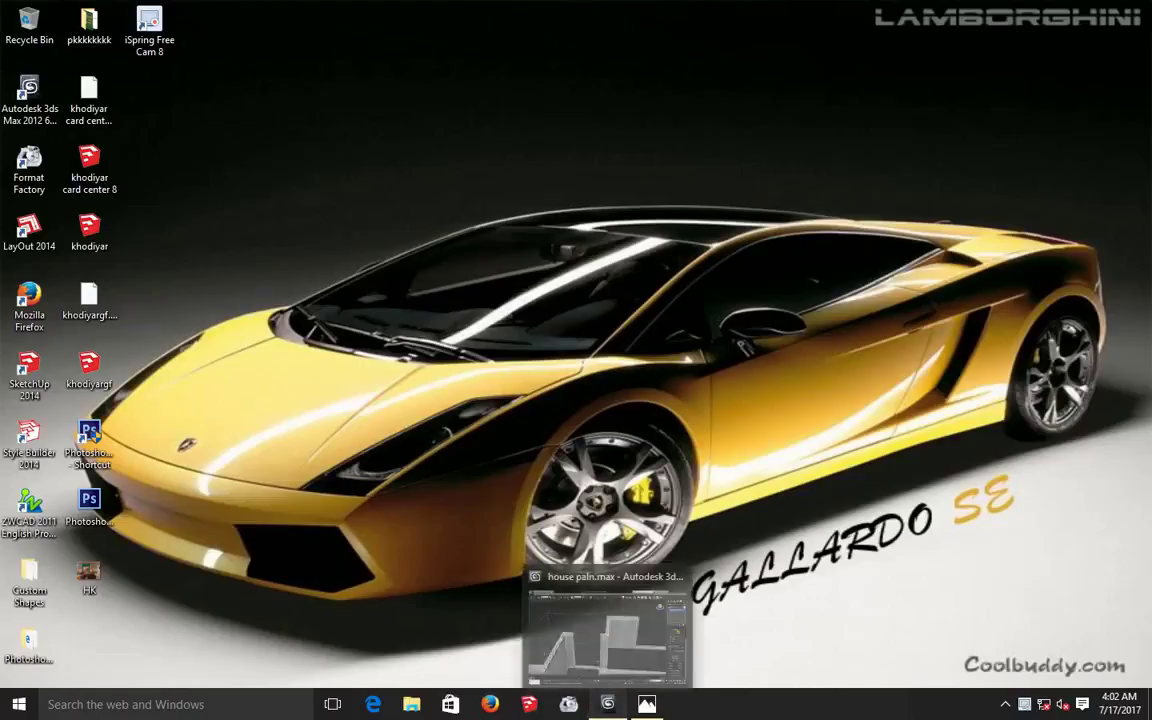
Restore the 3ds Max window and orbit the house model to center a wall corner.
click(607, 704)
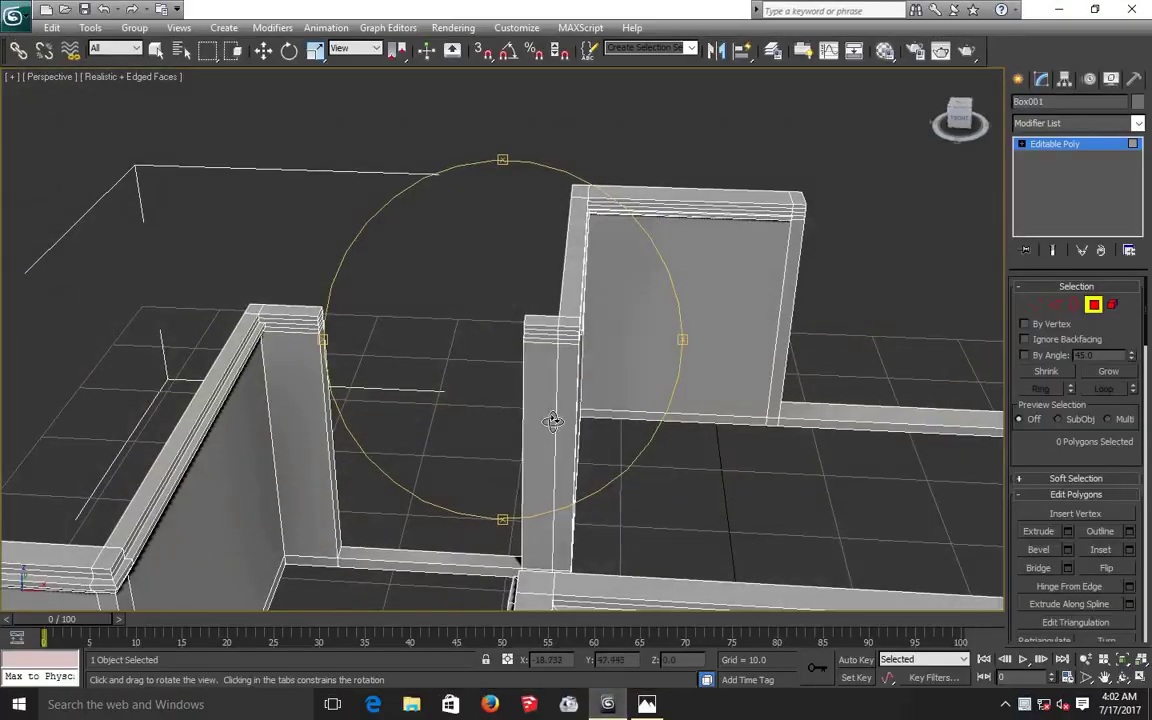
mouse_move(550, 419)
mouse_down()
mouse_move(568, 416)
mouse_move(458, 352)
mouse_move(478, 334)
mouse_move(504, 445)
mouse_move(465, 428)
mouse_move(432, 381)
mouse_move(442, 401)
mouse_up()
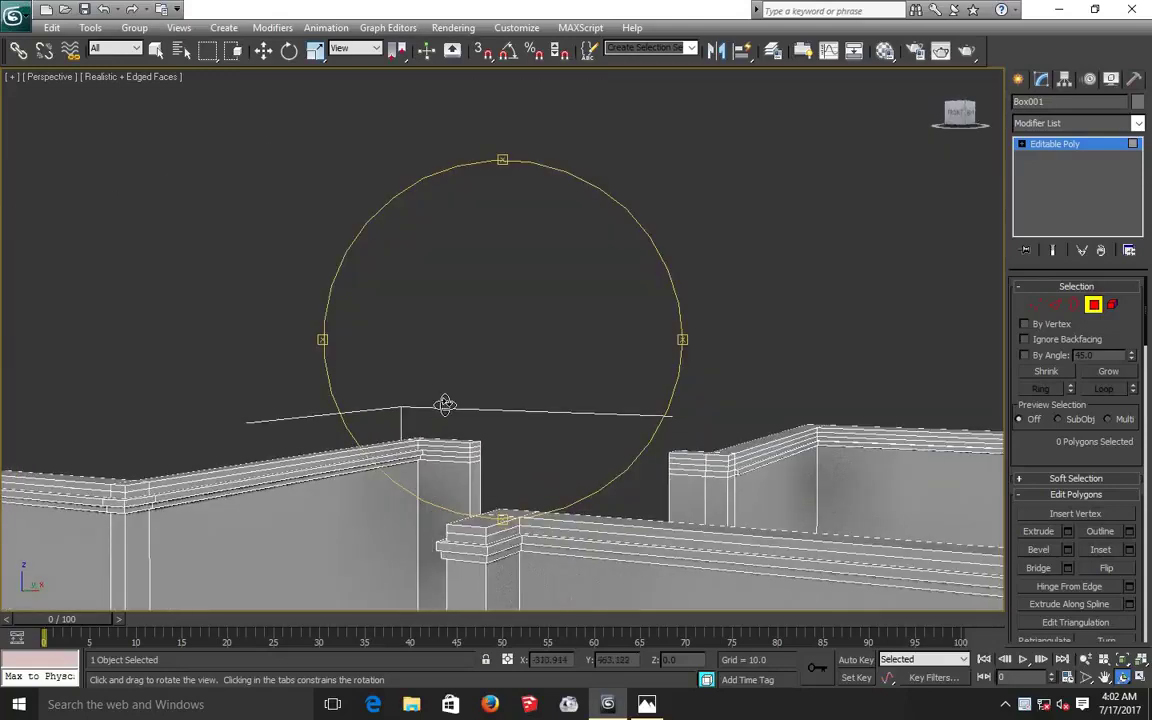
drag(740, 386, 743, 375)
click(1104, 677)
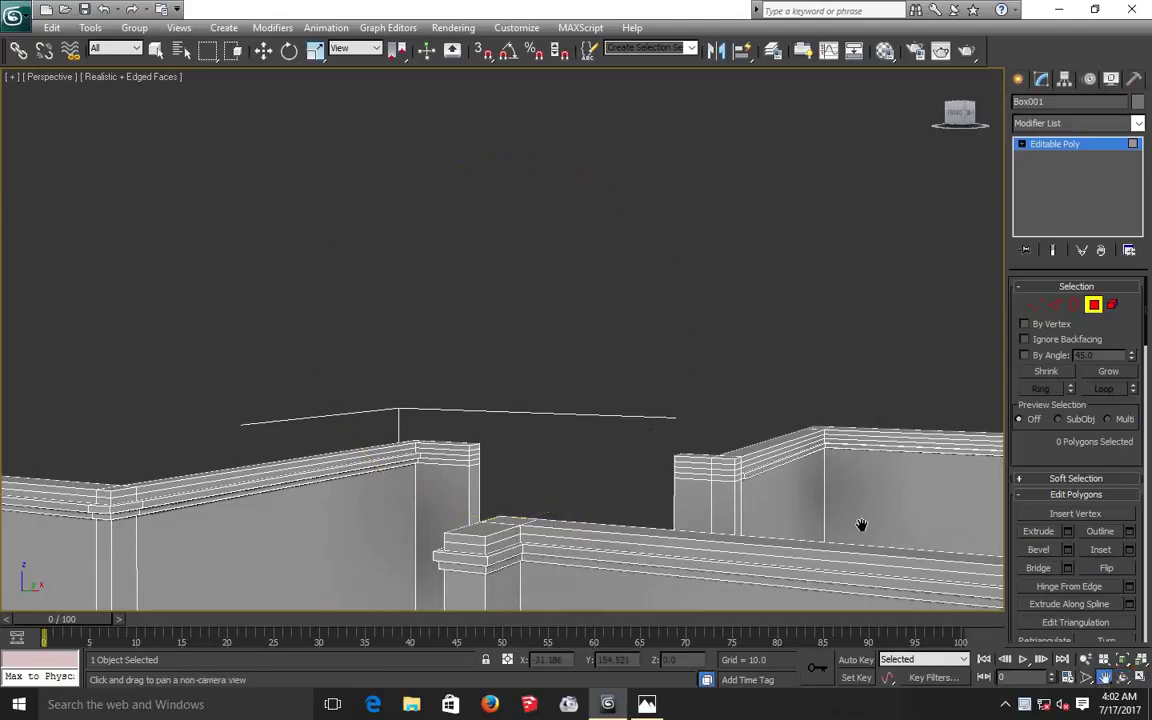
drag(645, 392, 548, 324)
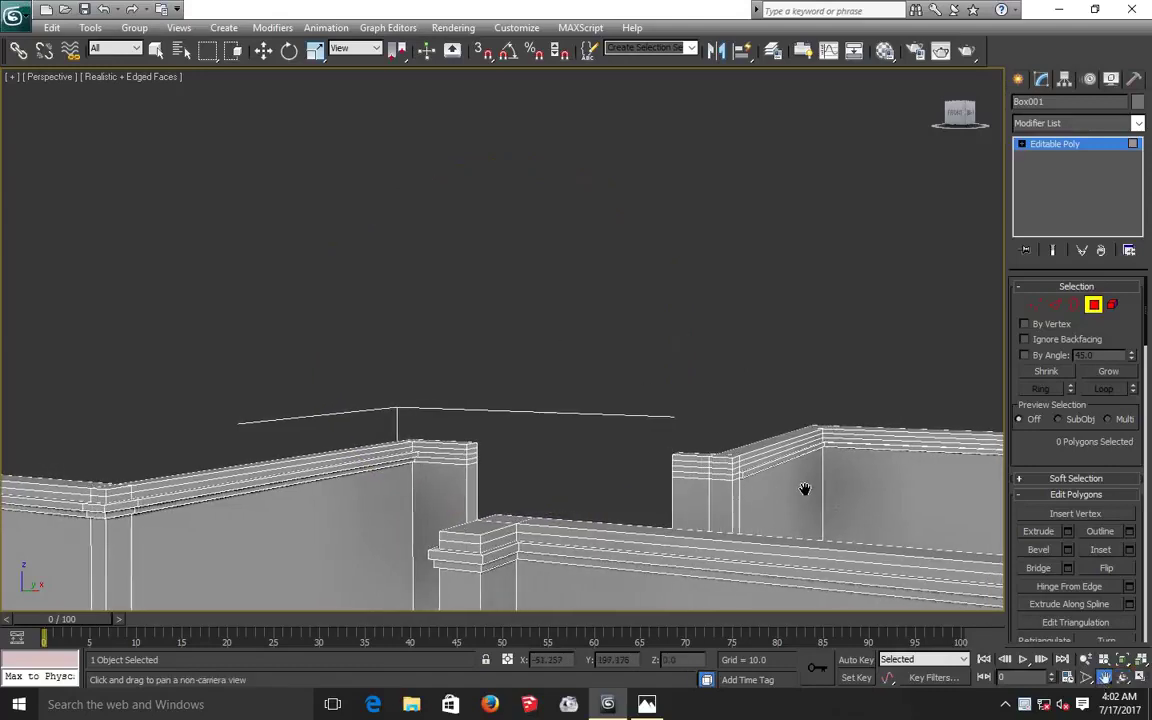
scroll(805, 489, up, 1)
scroll(805, 489, up, 1)
scroll(805, 489, up, 1)
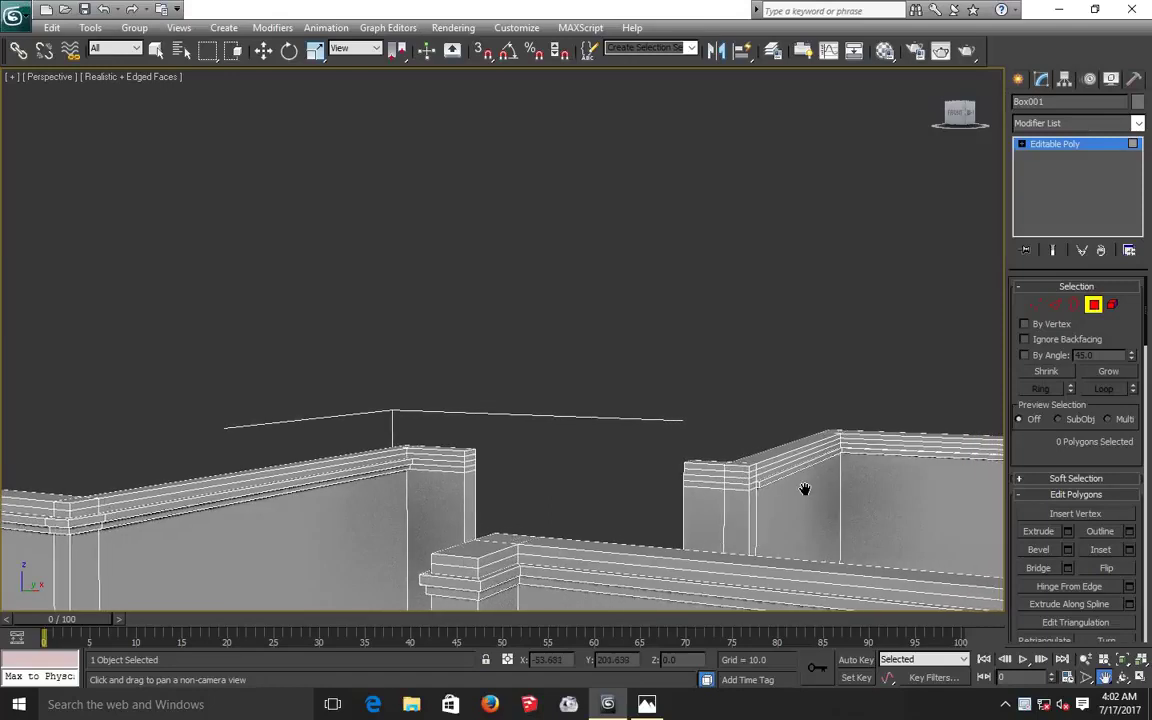
scroll(805, 489, up, 1)
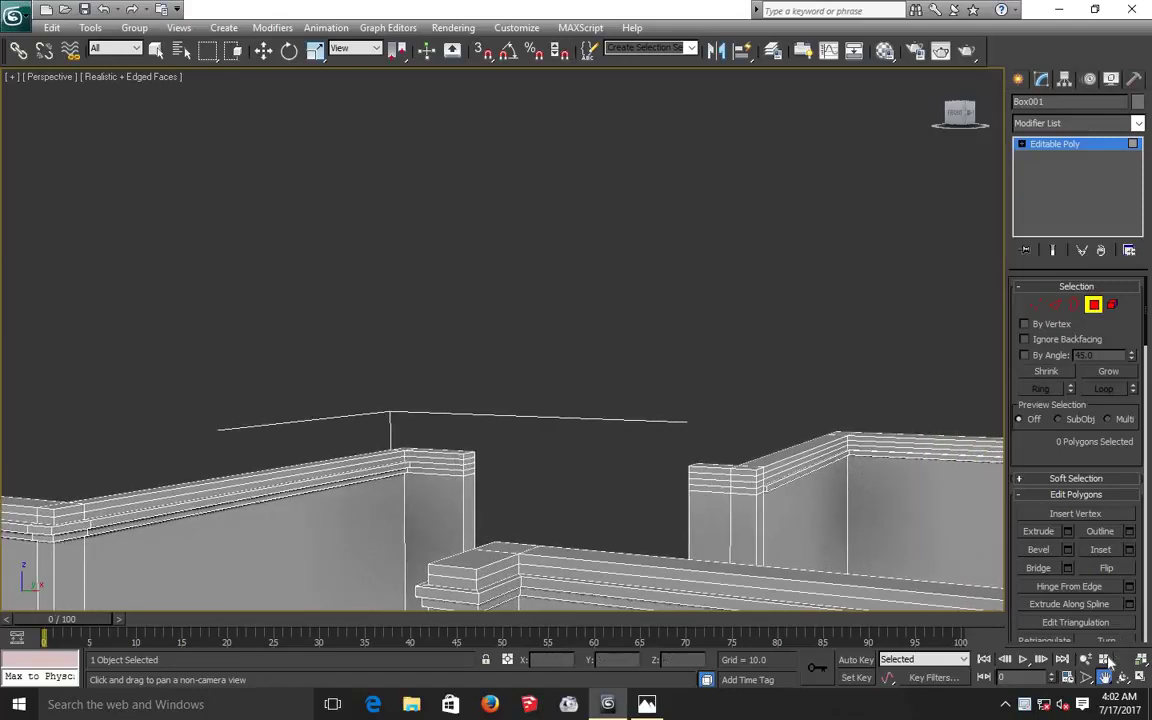
Zoom in on the wall tops and center the right wall's stepped cornice.
click(1104, 659)
mouse_move(823, 496)
mouse_down()
mouse_move(843, 448)
mouse_move(735, 406)
mouse_move(710, 455)
mouse_move(725, 386)
mouse_move(801, 477)
mouse_up()
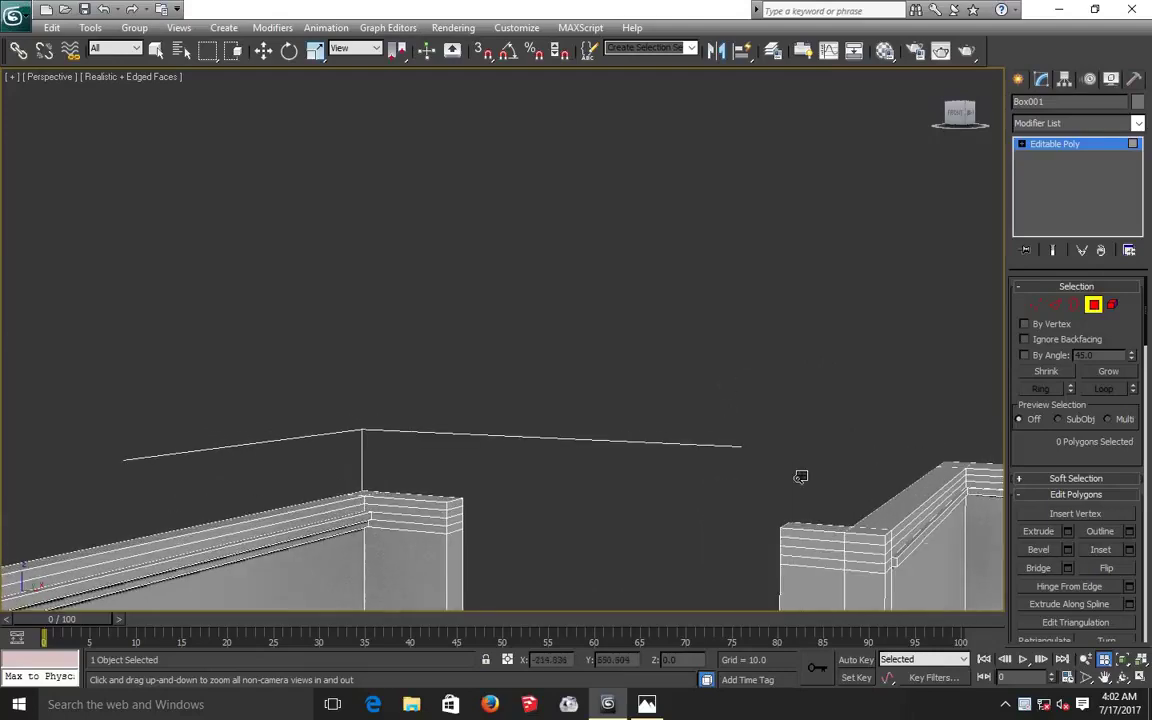
click(1100, 678)
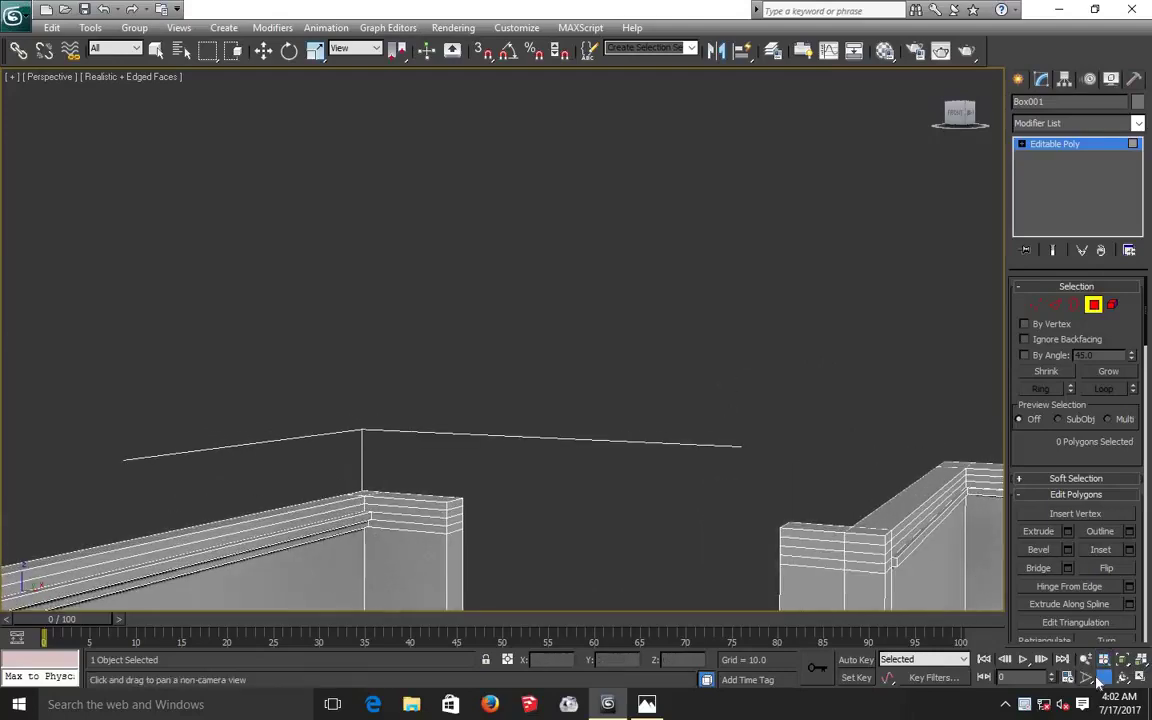
mouse_move(869, 553)
mouse_down()
mouse_move(399, 339)
mouse_move(620, 449)
mouse_move(715, 517)
mouse_up()
mouse_move(442, 342)
mouse_down()
mouse_move(424, 372)
mouse_move(432, 427)
mouse_up()
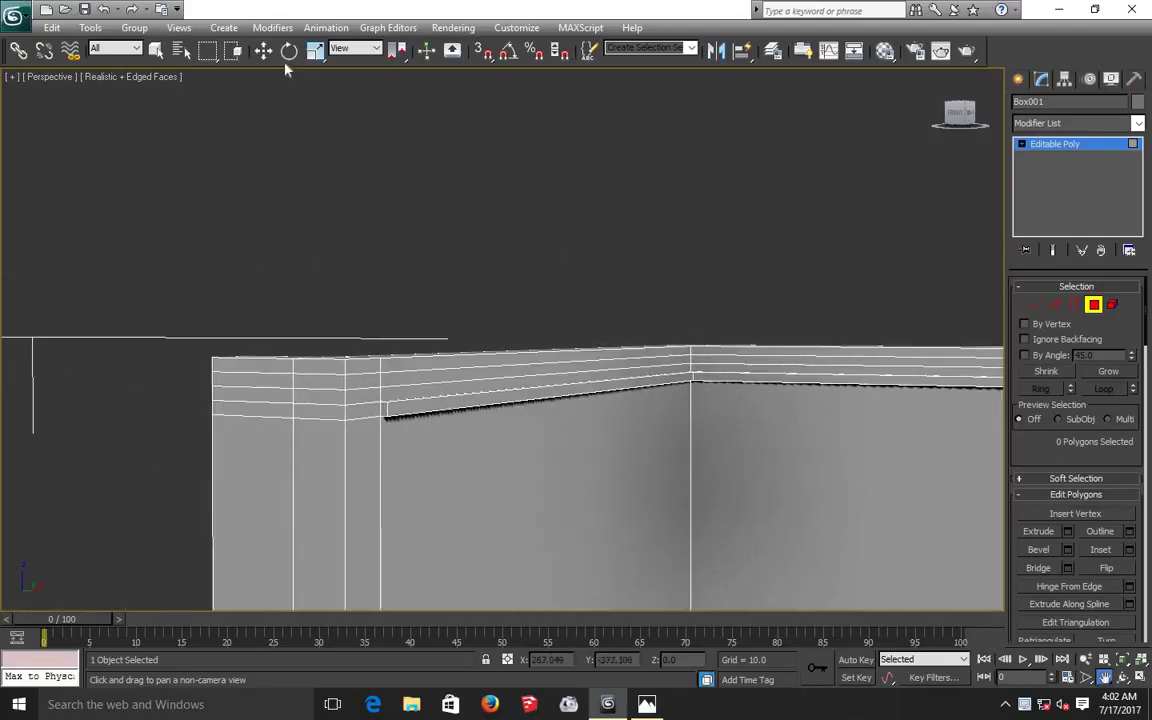
Select the two thin strips running along the wall top on either side of the corner.
click(263, 51)
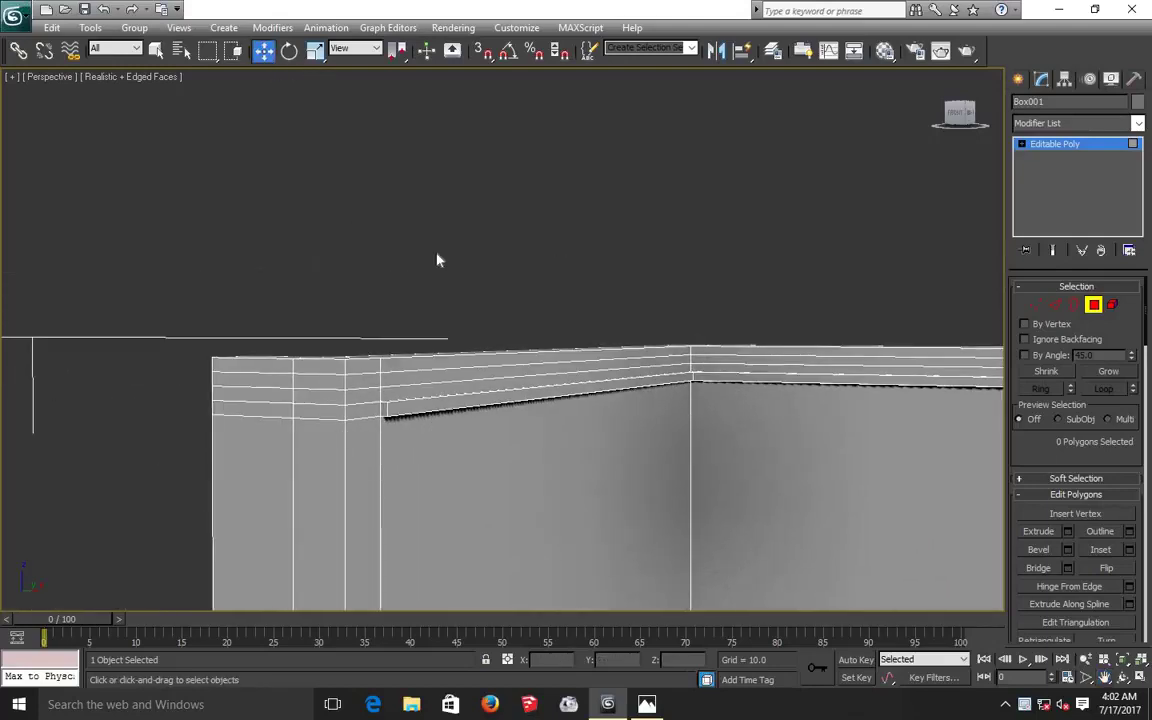
click(463, 387)
ctrl+click(727, 368)
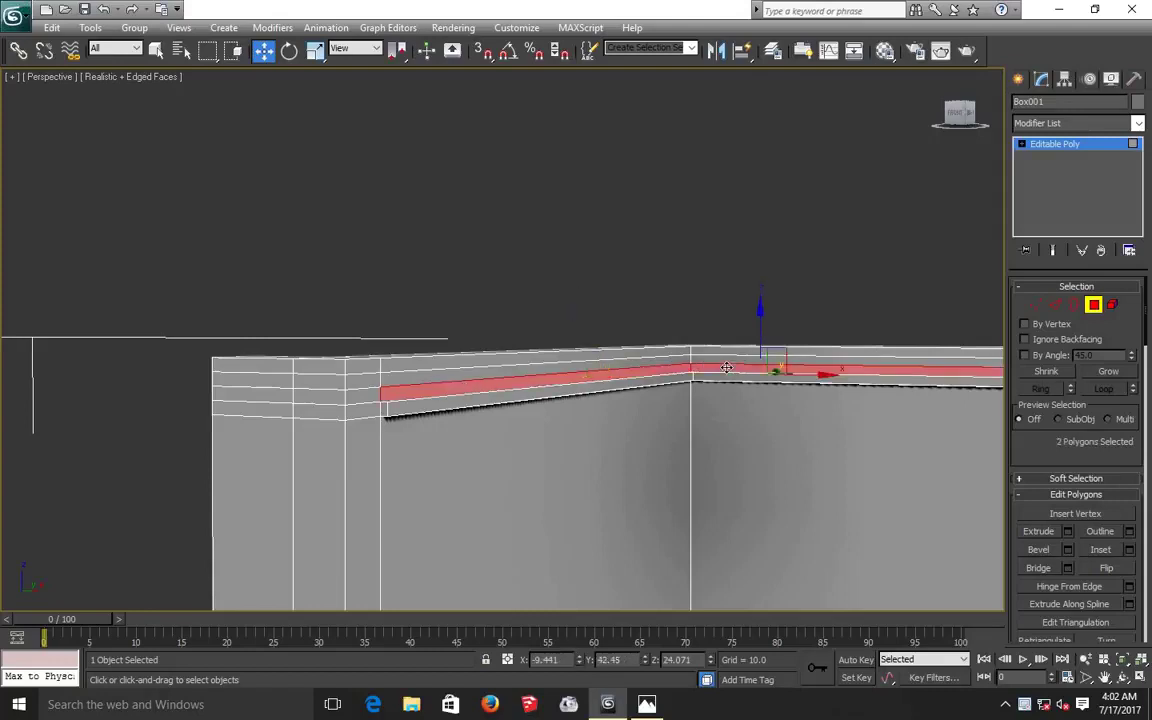
scroll(727, 368, down, 3)
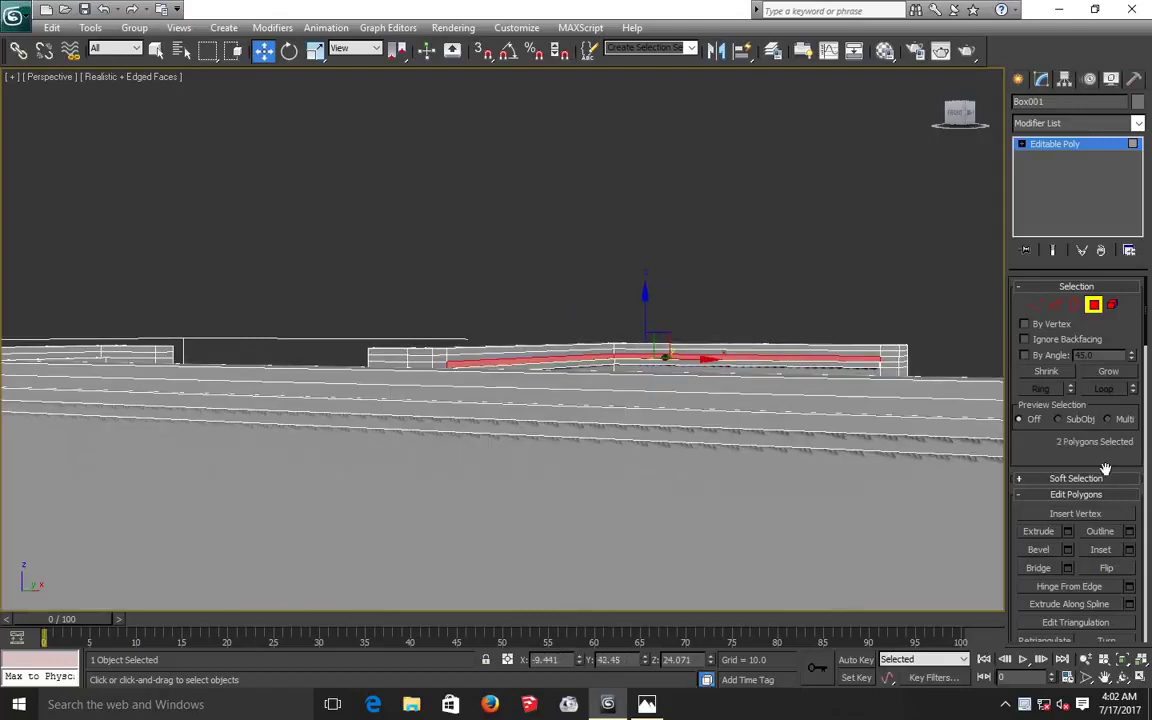
Extrude the two wall-top strips by 0.168, undoing a mistaken first attempt.
click(1067, 532)
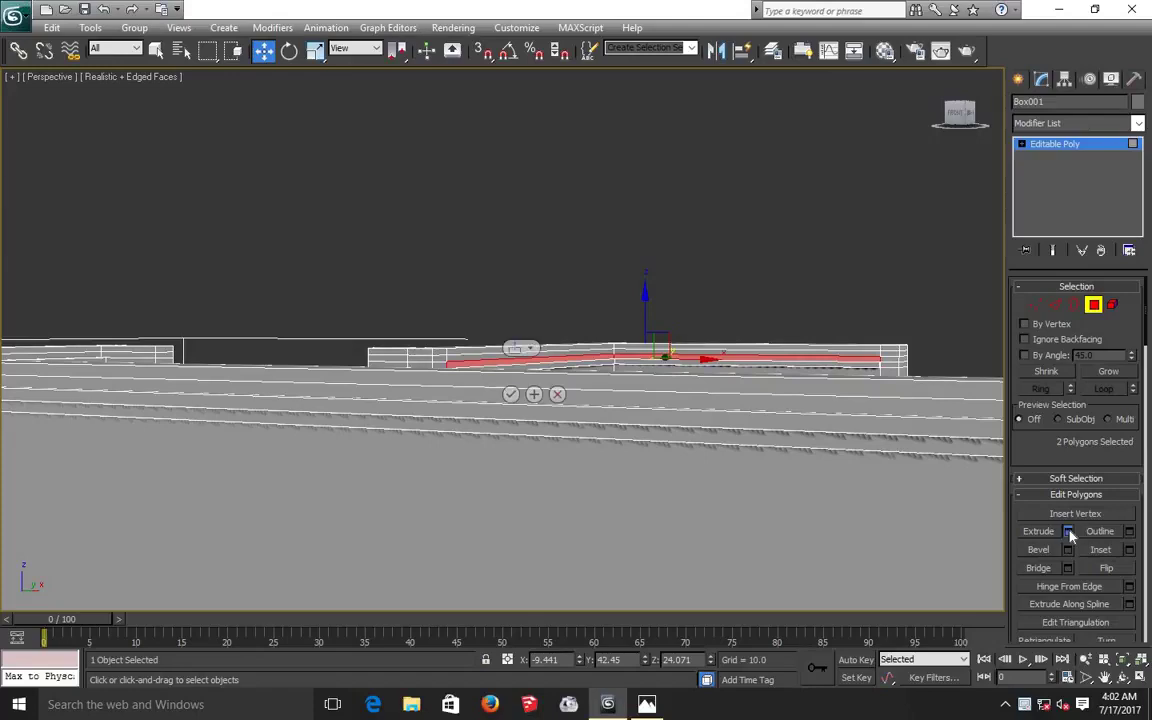
click(511, 401)
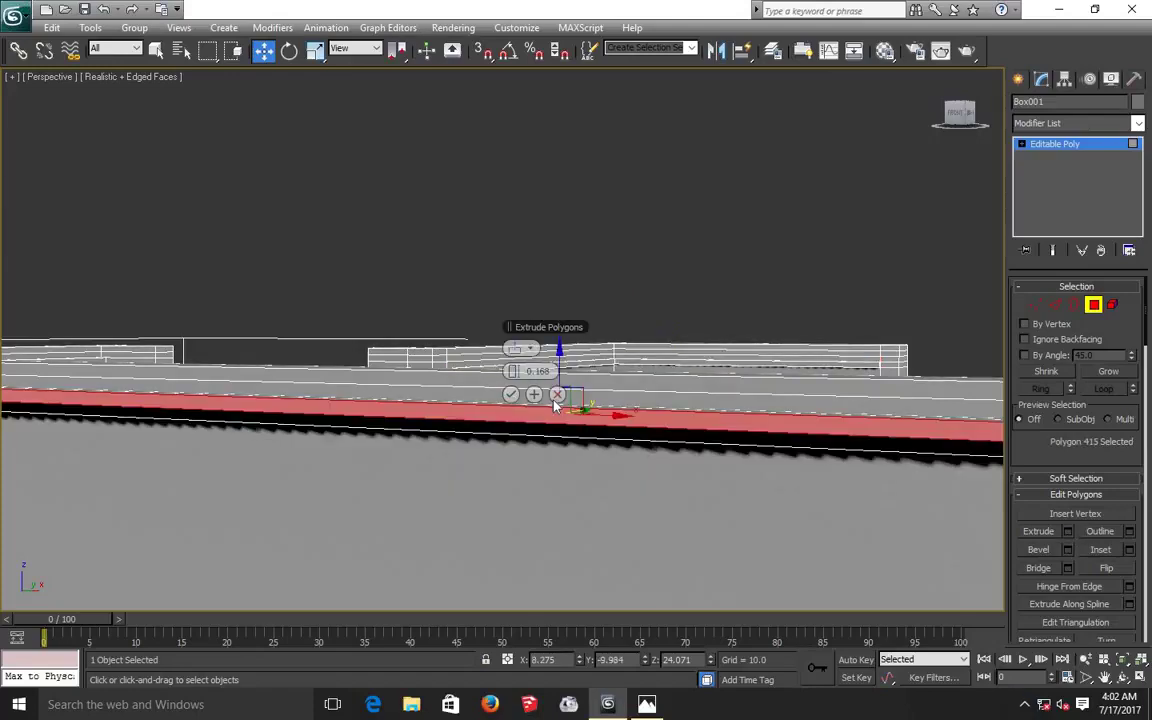
click(557, 395)
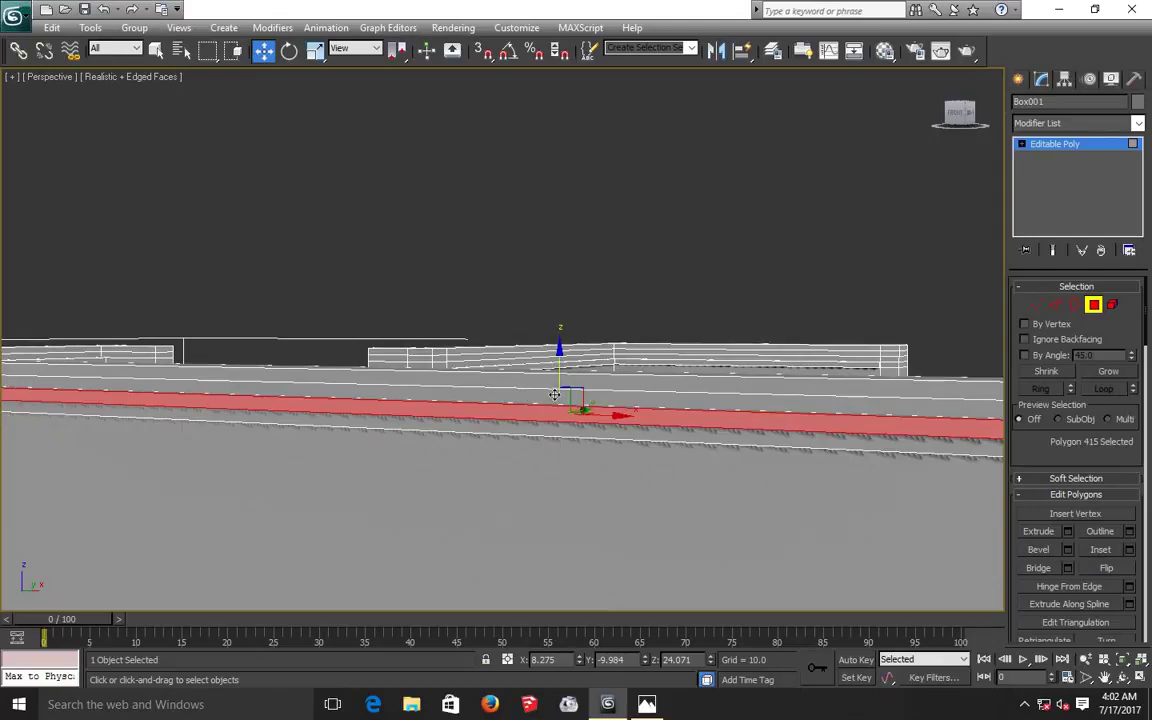
click(549, 268)
key(ctrl+z)
key(ctrl+z)
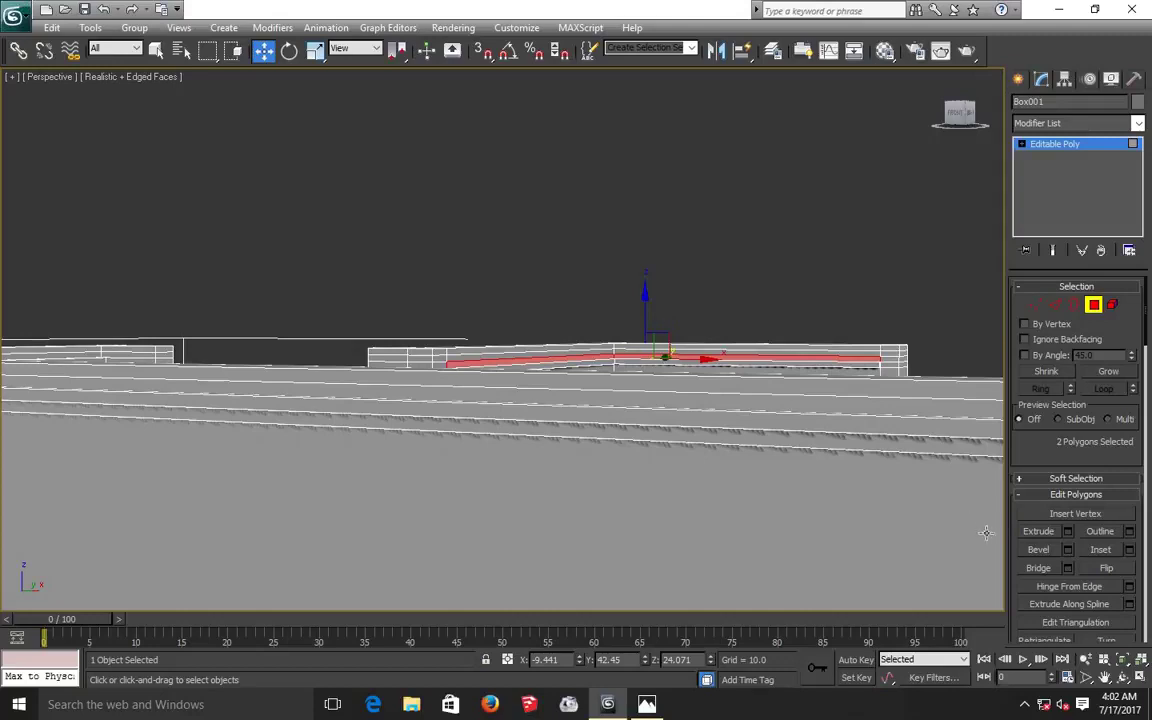
click(1066, 533)
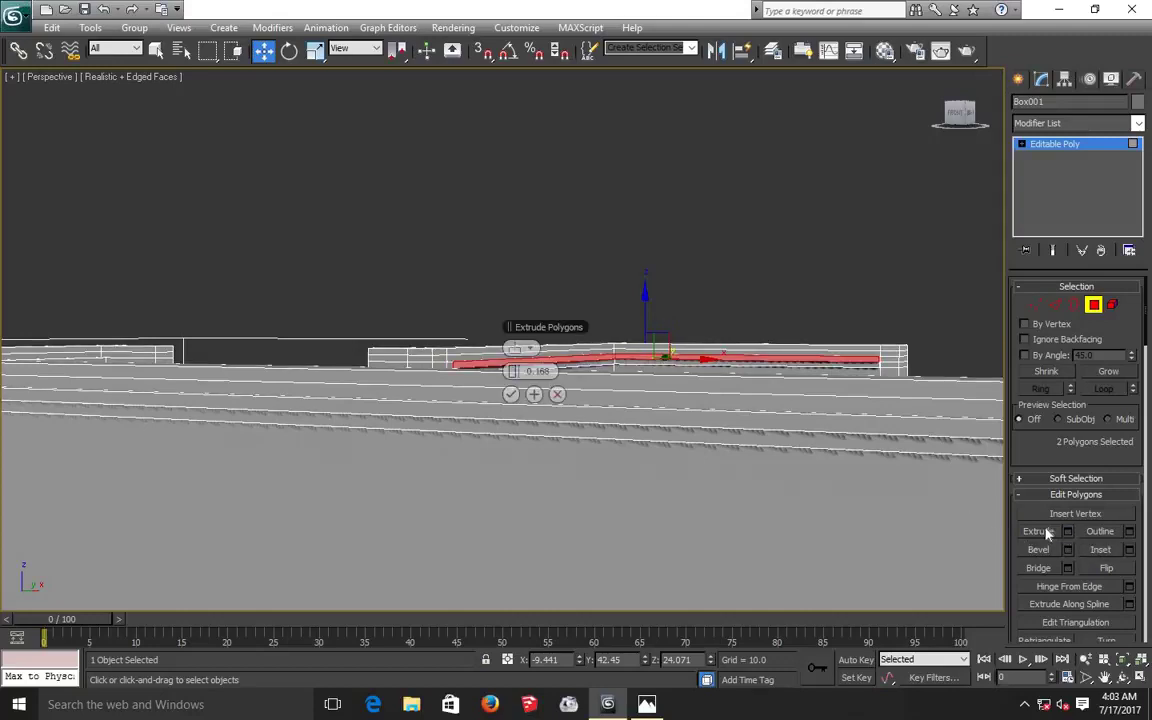
click(514, 395)
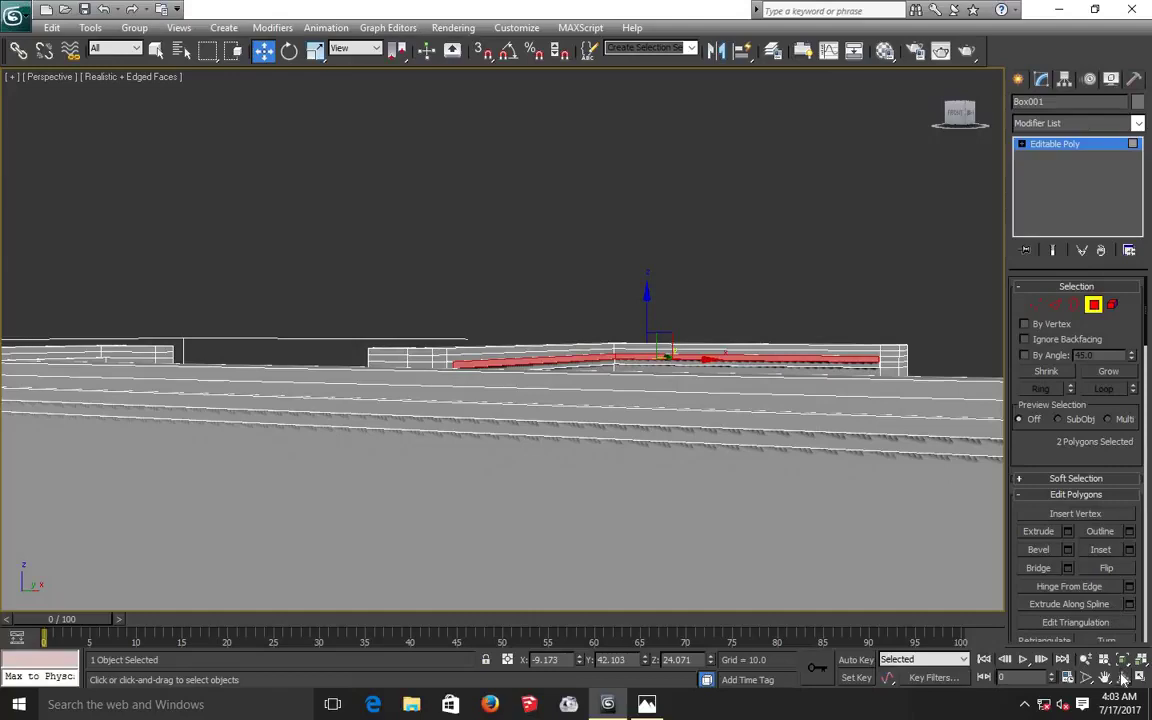
click(1122, 677)
Orbit and pan around the newly extruded wall-top strip.
mouse_move(552, 346)
mouse_down()
mouse_move(622, 390)
mouse_move(576, 401)
mouse_move(548, 386)
mouse_move(540, 404)
mouse_move(524, 404)
mouse_move(607, 445)
mouse_move(630, 445)
mouse_move(674, 404)
mouse_up()
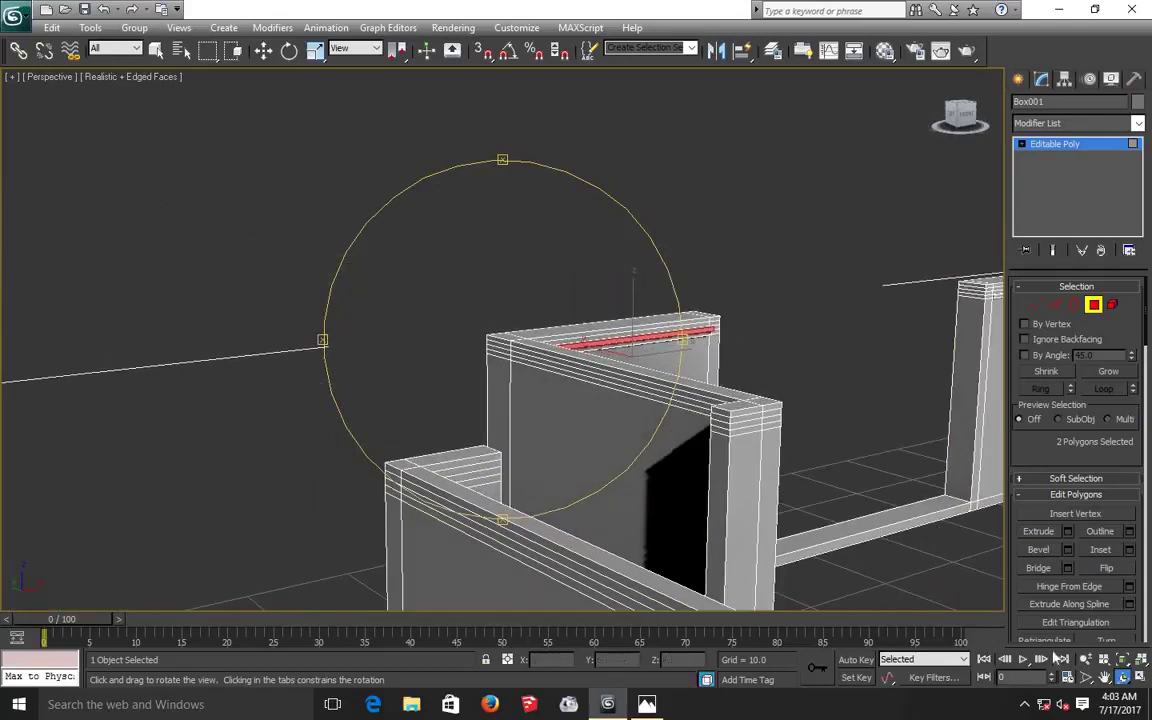
click(1104, 677)
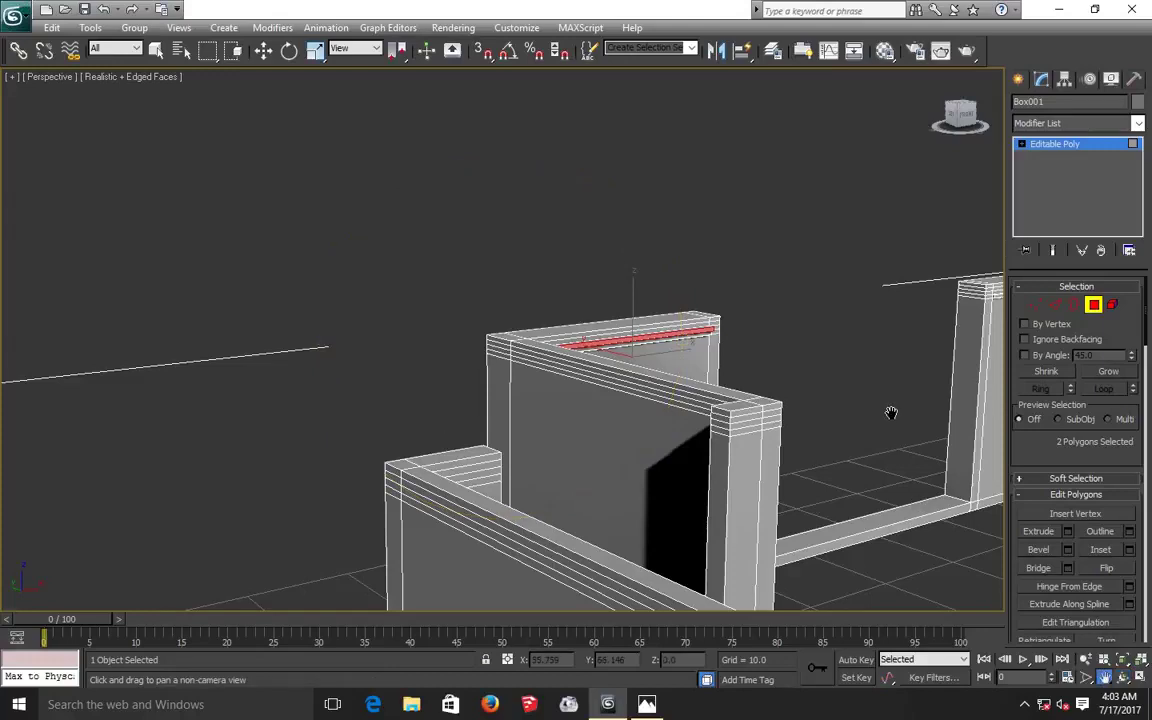
drag(298, 440, 293, 440)
drag(766, 453, 755, 402)
scroll(755, 402, down, 2)
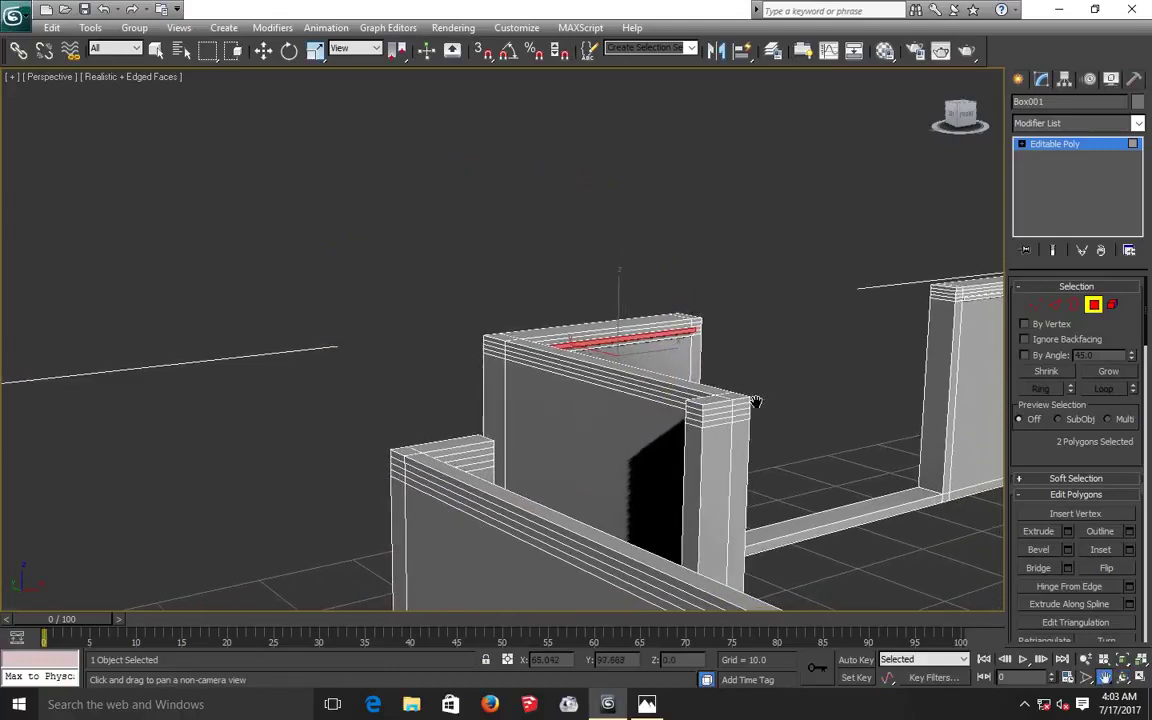
scroll(755, 402, down, 1)
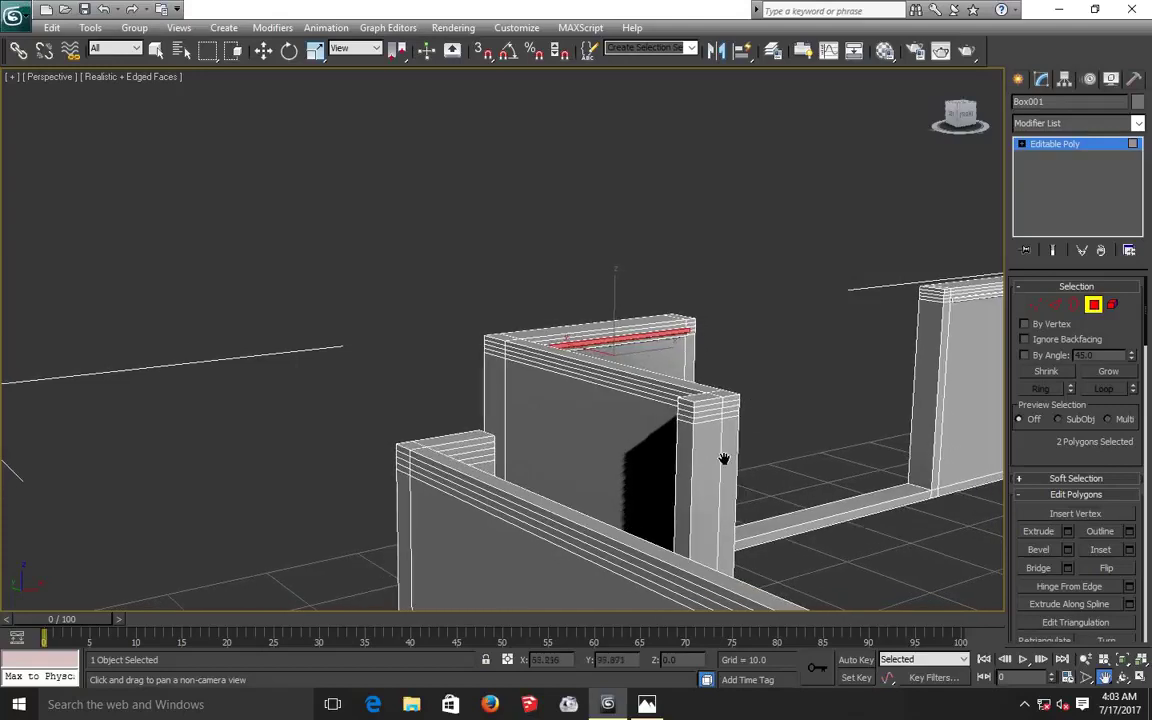
drag(724, 459, 162, 429)
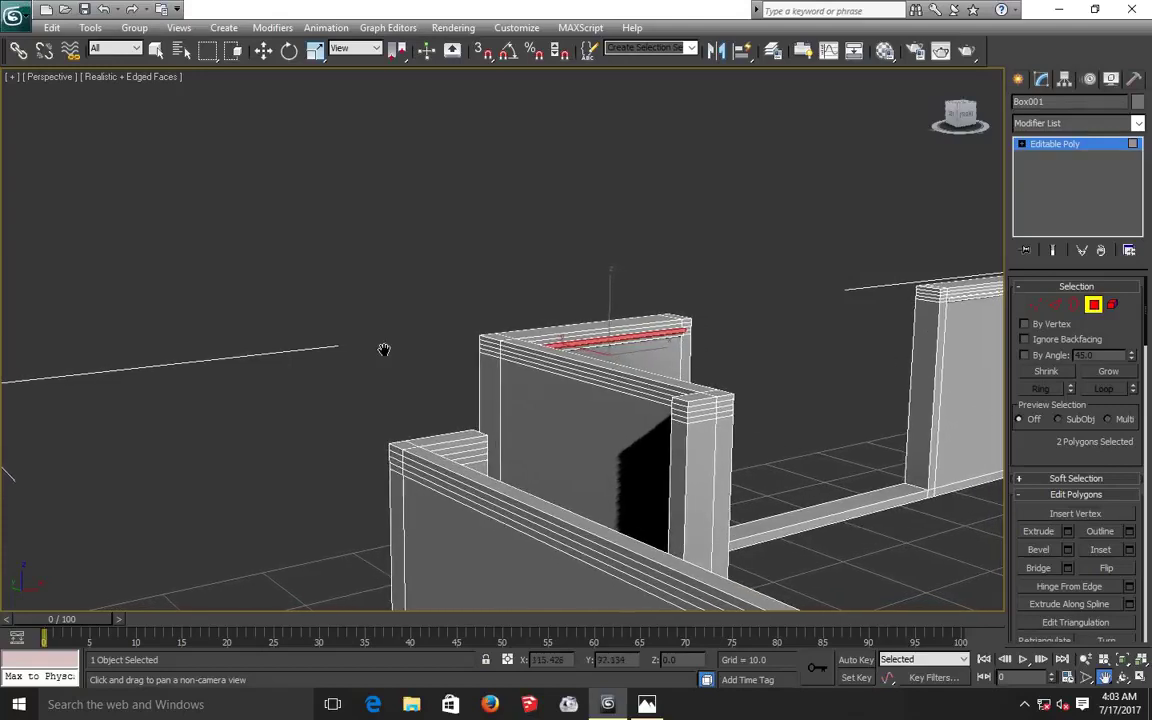
drag(384, 349, 379, 350)
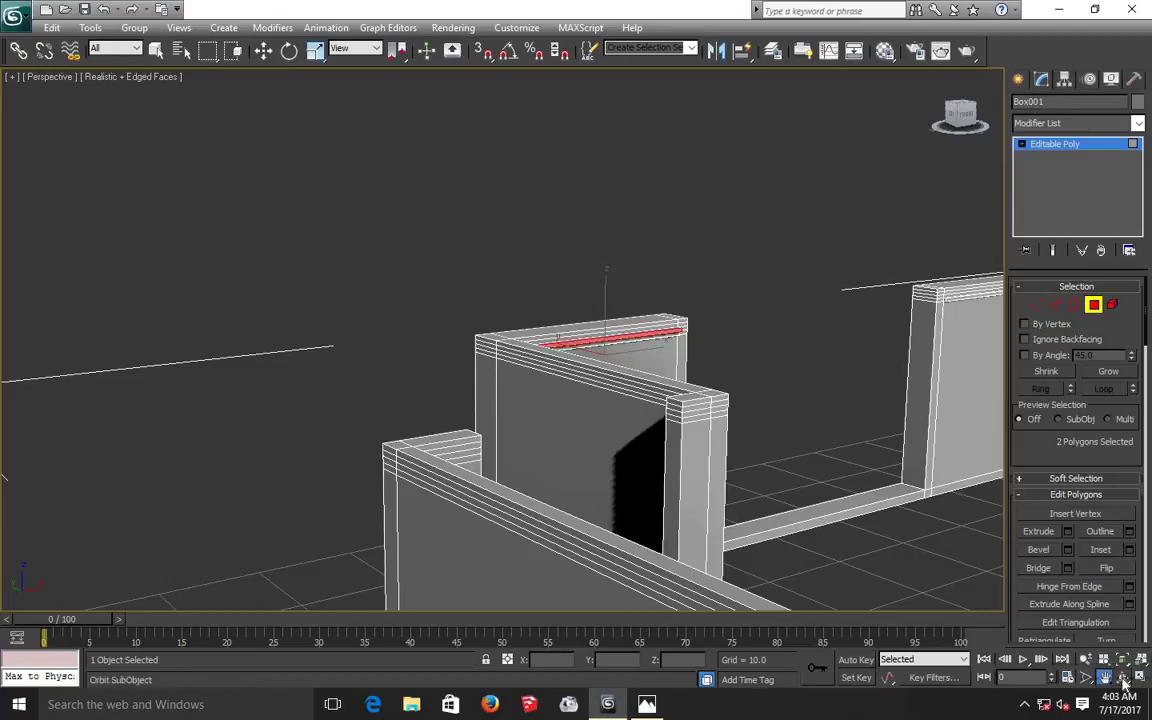
Zoom in and center the corner of the second wall where the cornice bands meet.
click(1104, 659)
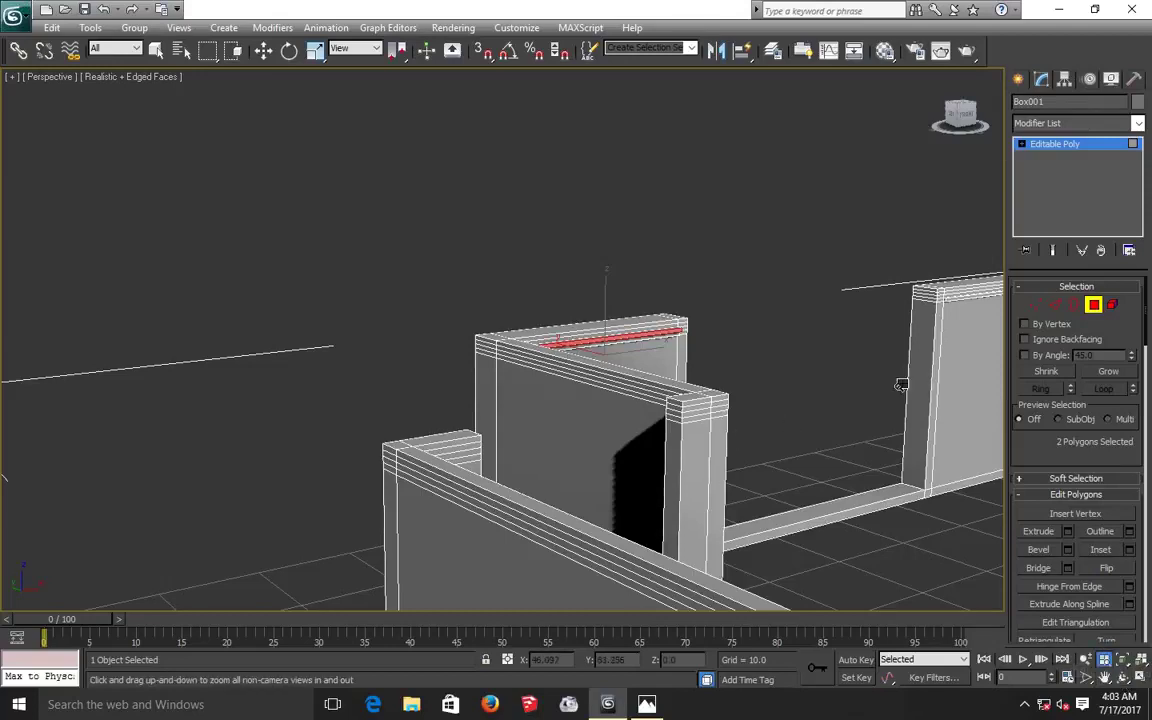
mouse_move(901, 385)
mouse_down()
mouse_move(808, 384)
mouse_move(831, 320)
mouse_up()
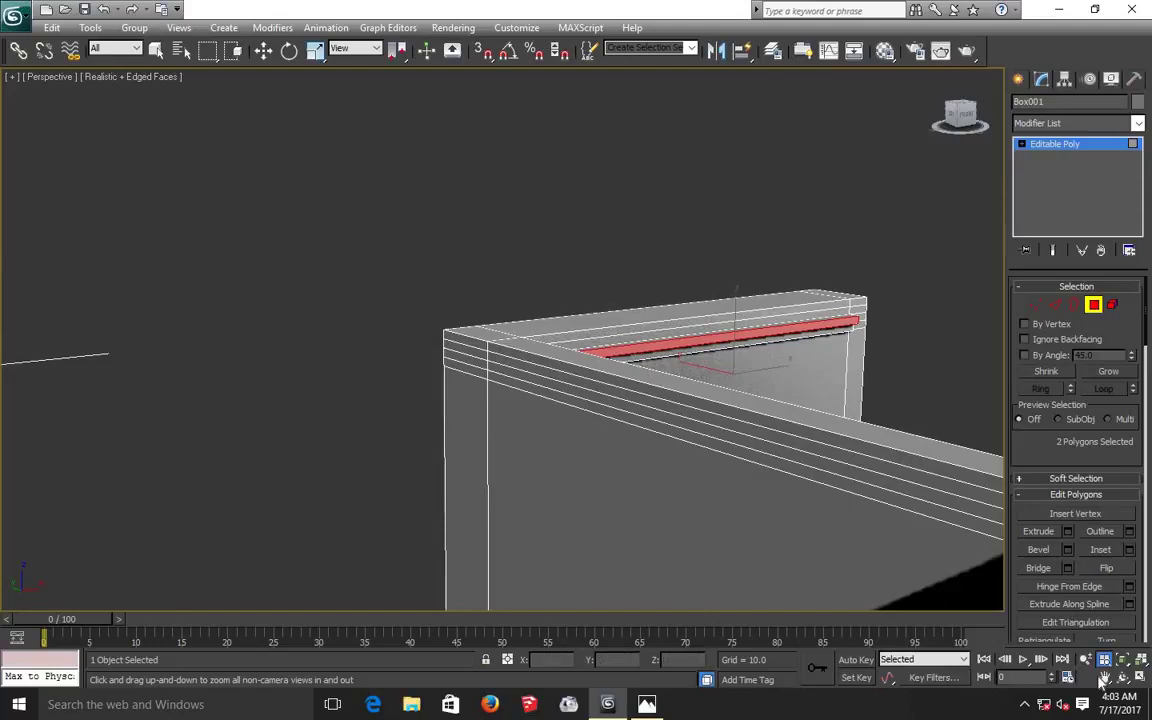
click(1103, 678)
drag(968, 488, 406, 483)
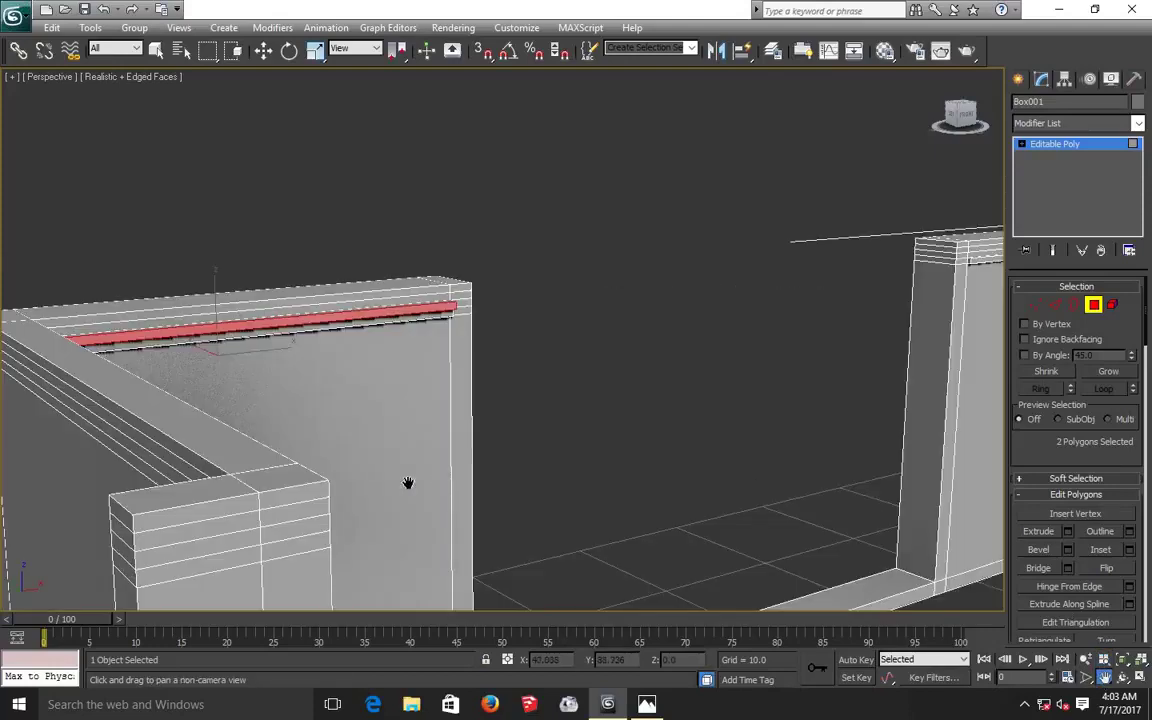
drag(816, 413, 404, 442)
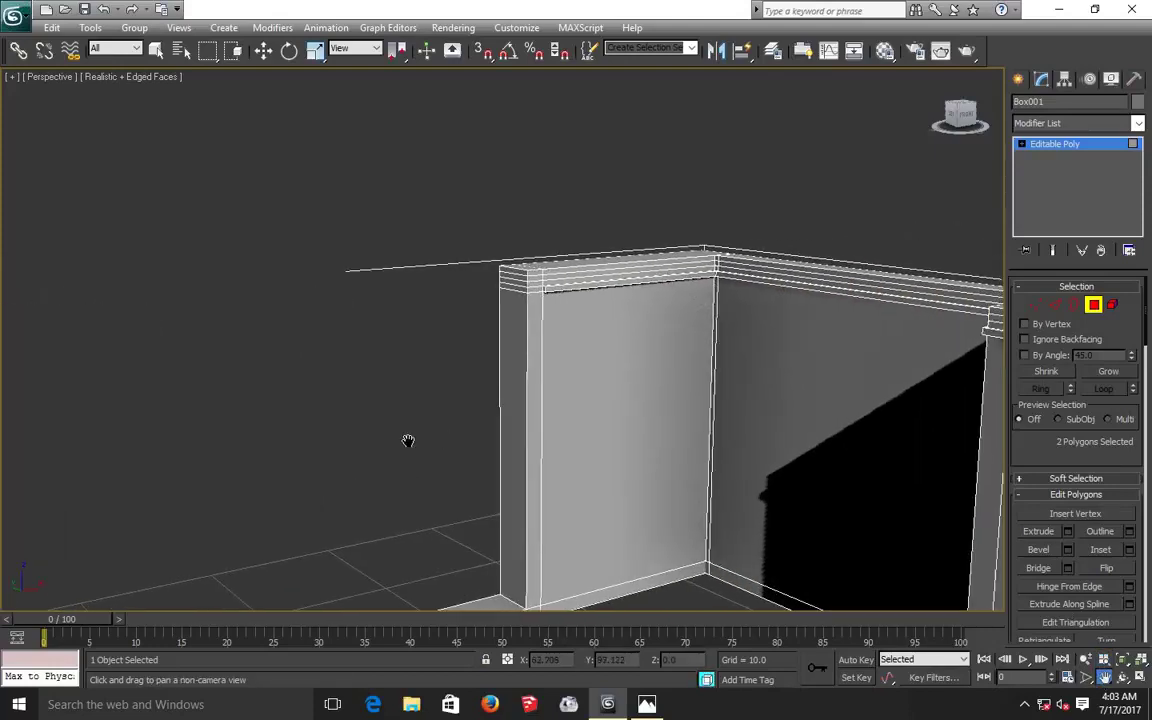
scroll(716, 299, up, 2)
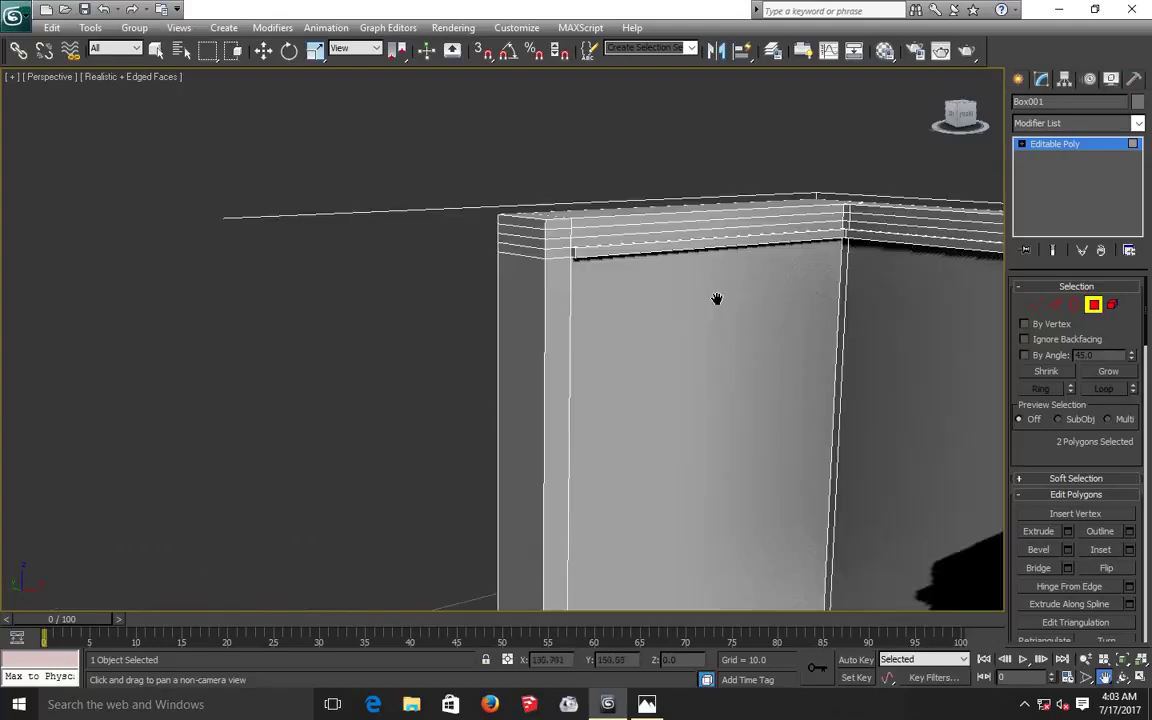
scroll(648, 390, down, 3)
scroll(597, 419, up, 1)
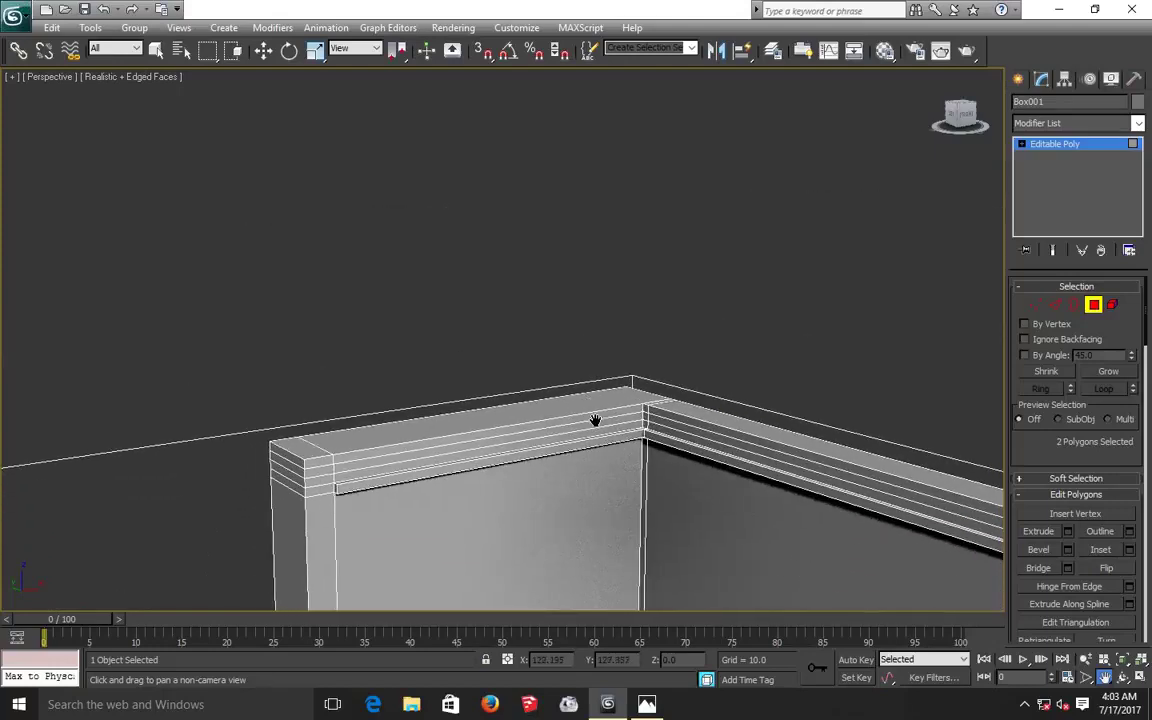
click(263, 52)
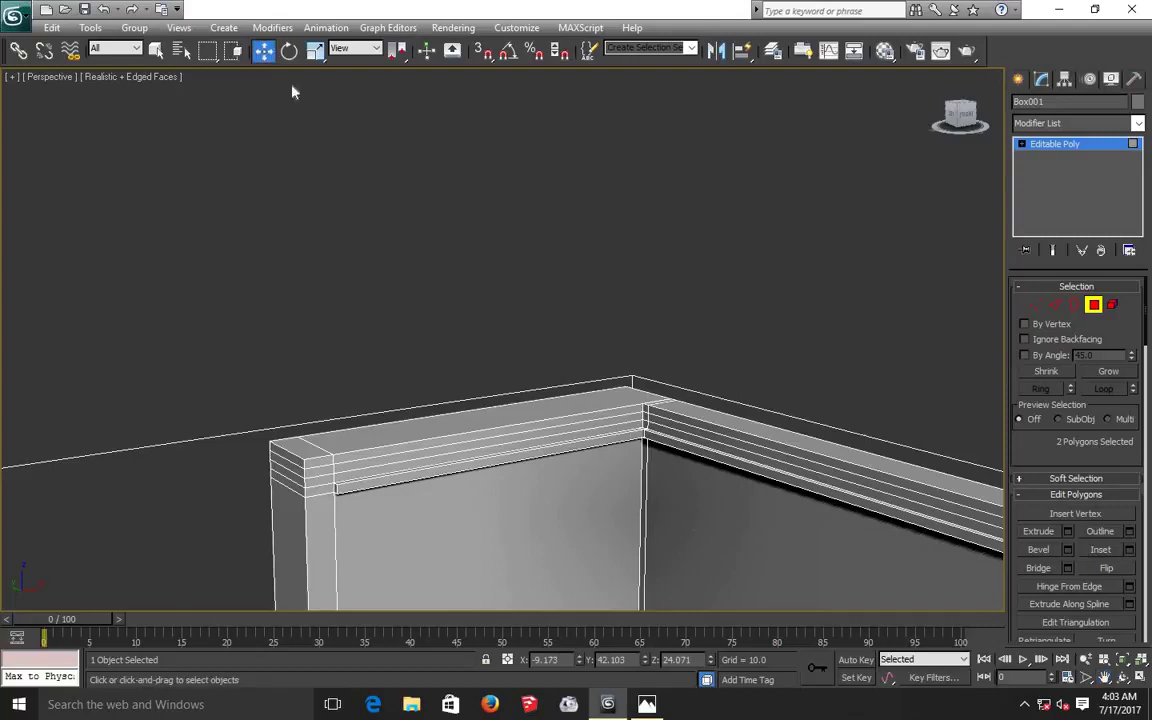
Select the long wall-top strip, the corner strip and the adjoining wall's strip faces.
click(372, 473)
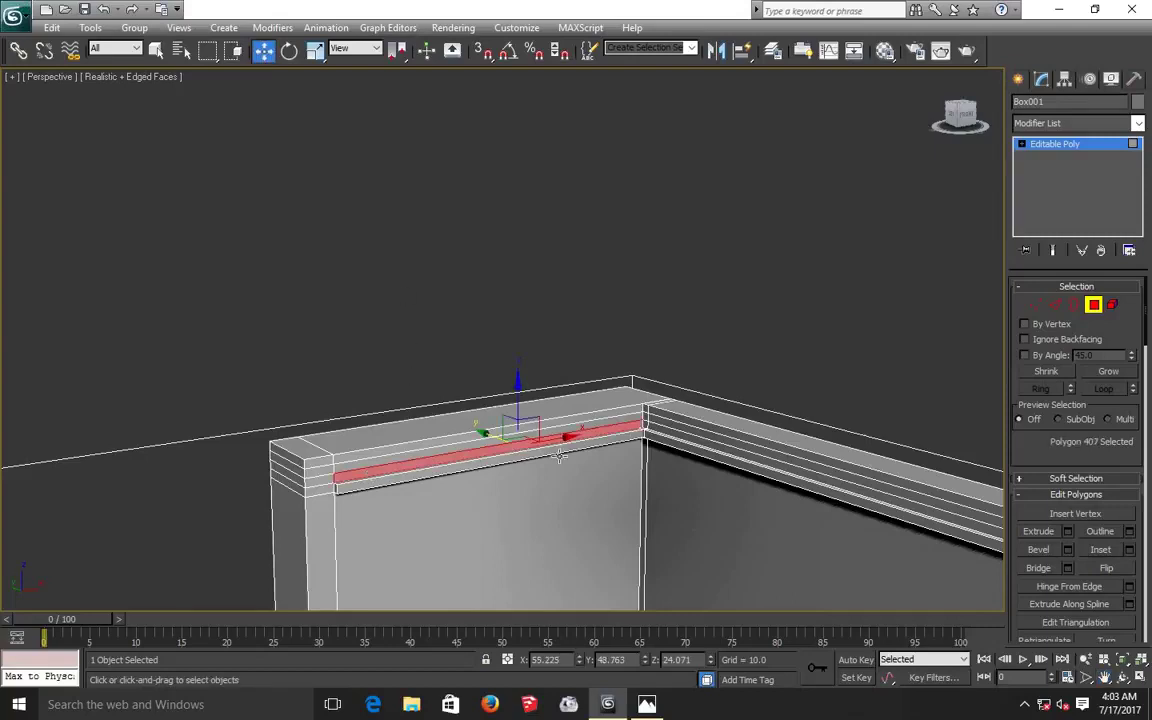
ctrl+click(651, 425)
ctrl+click(653, 427)
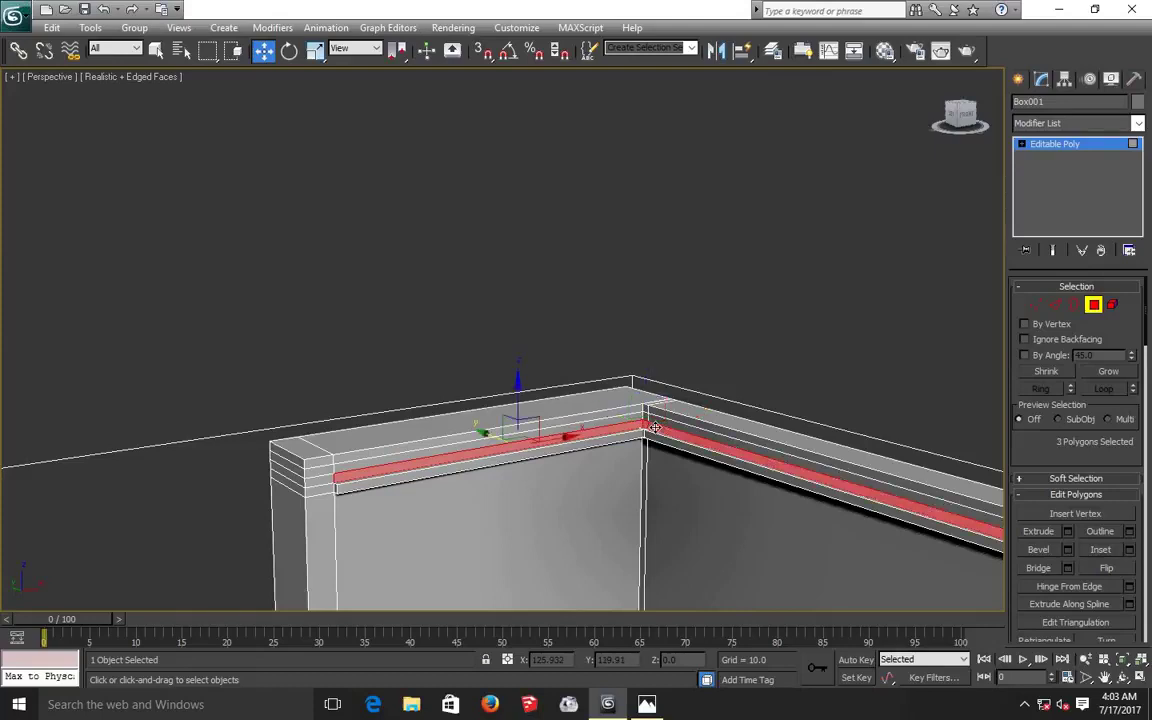
scroll(655, 427, down, 3)
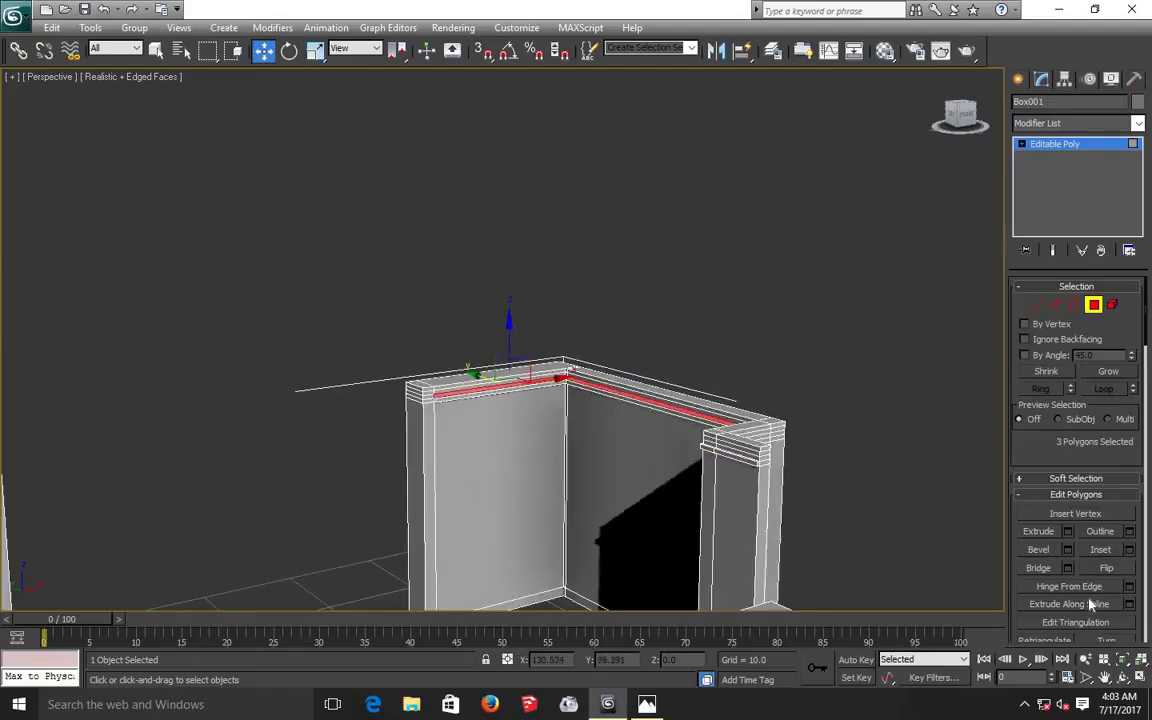
click(1122, 677)
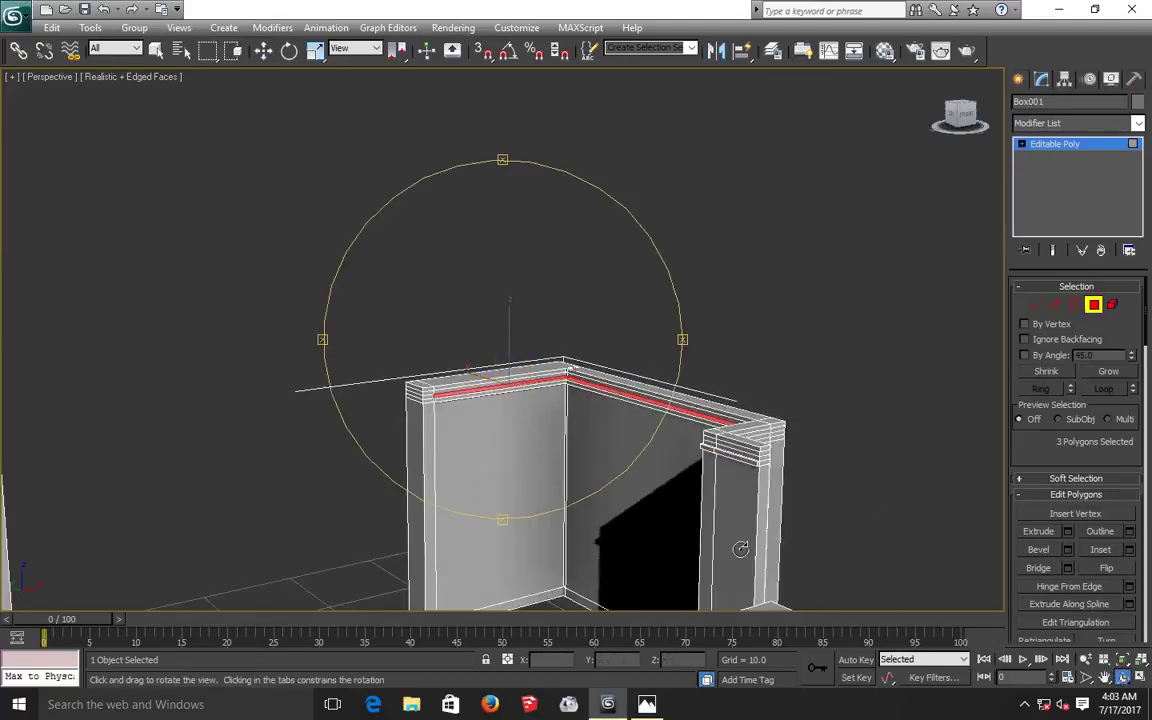
drag(612, 411, 722, 429)
drag(743, 311, 757, 348)
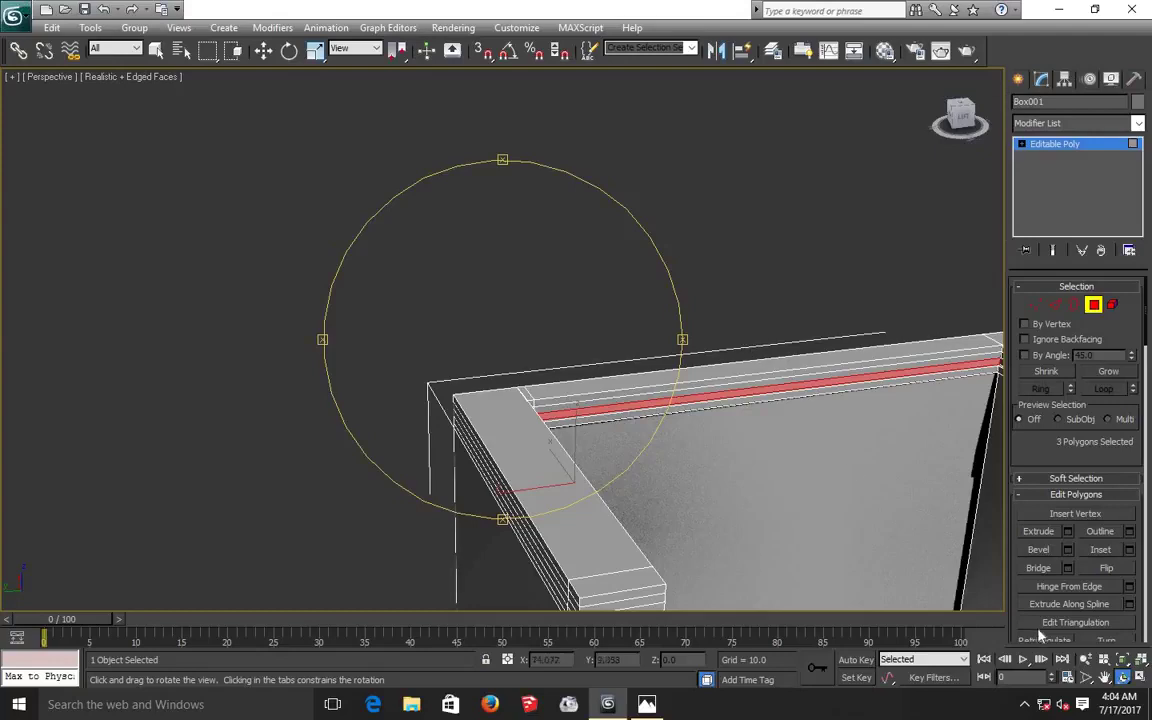
click(1106, 679)
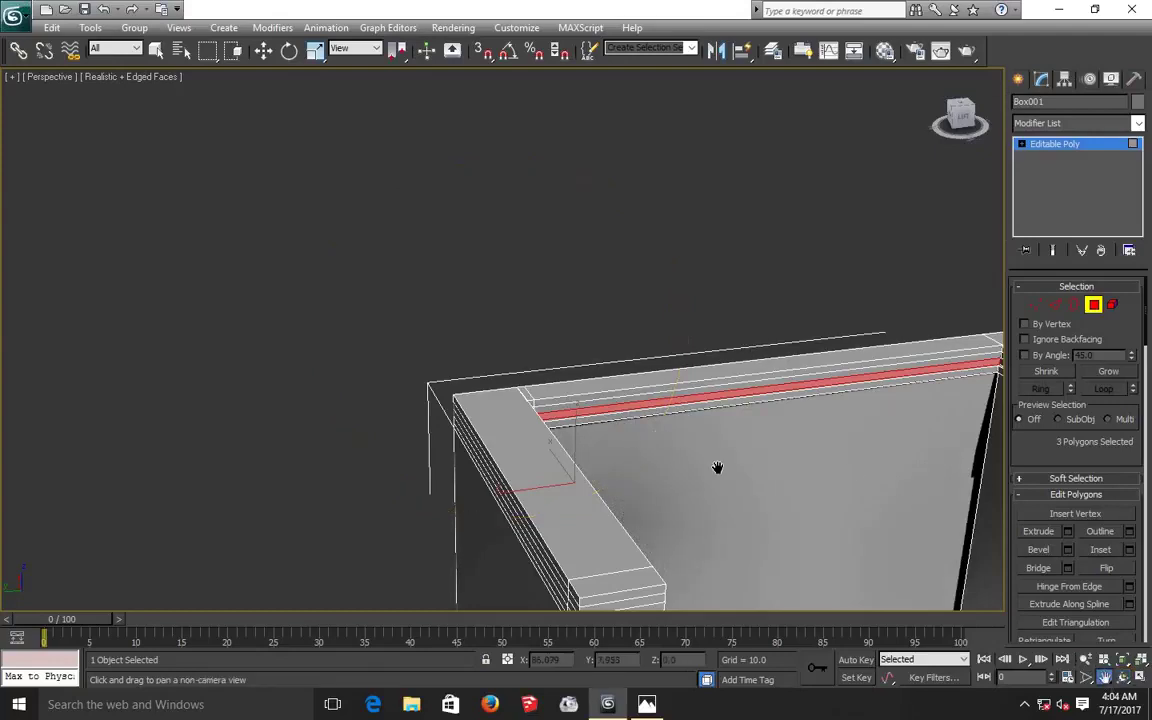
mouse_move(717, 468)
mouse_down()
mouse_move(591, 460)
mouse_move(604, 466)
mouse_up()
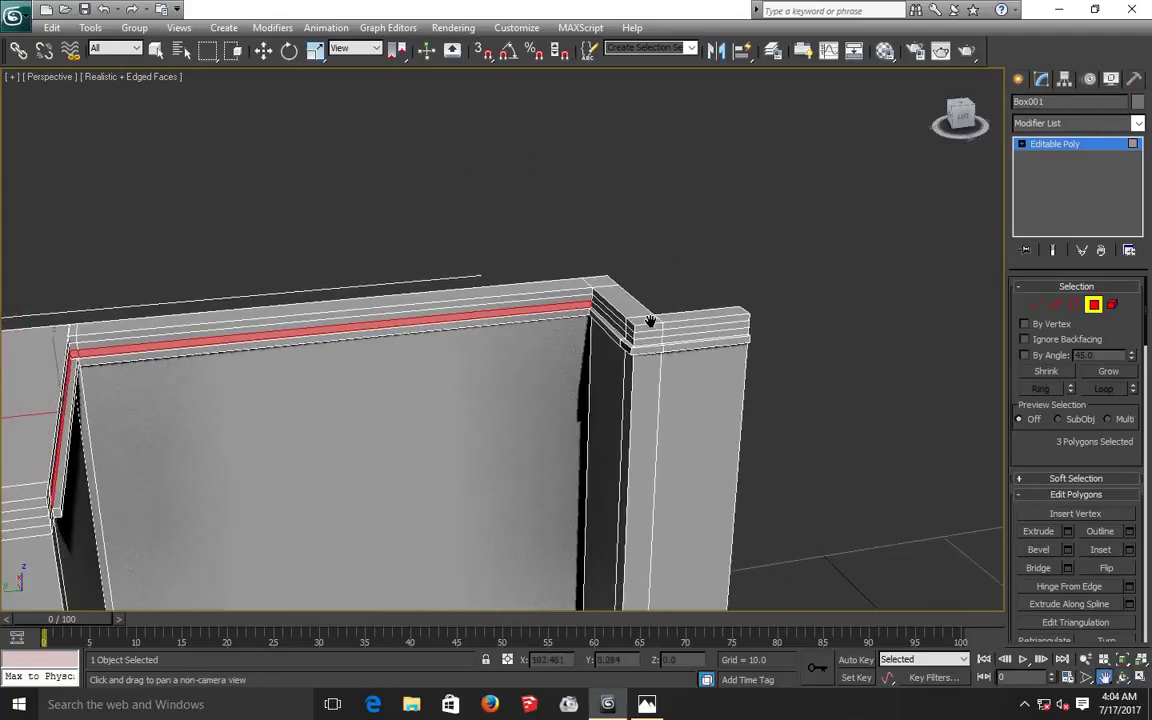
scroll(650, 320, up, 3)
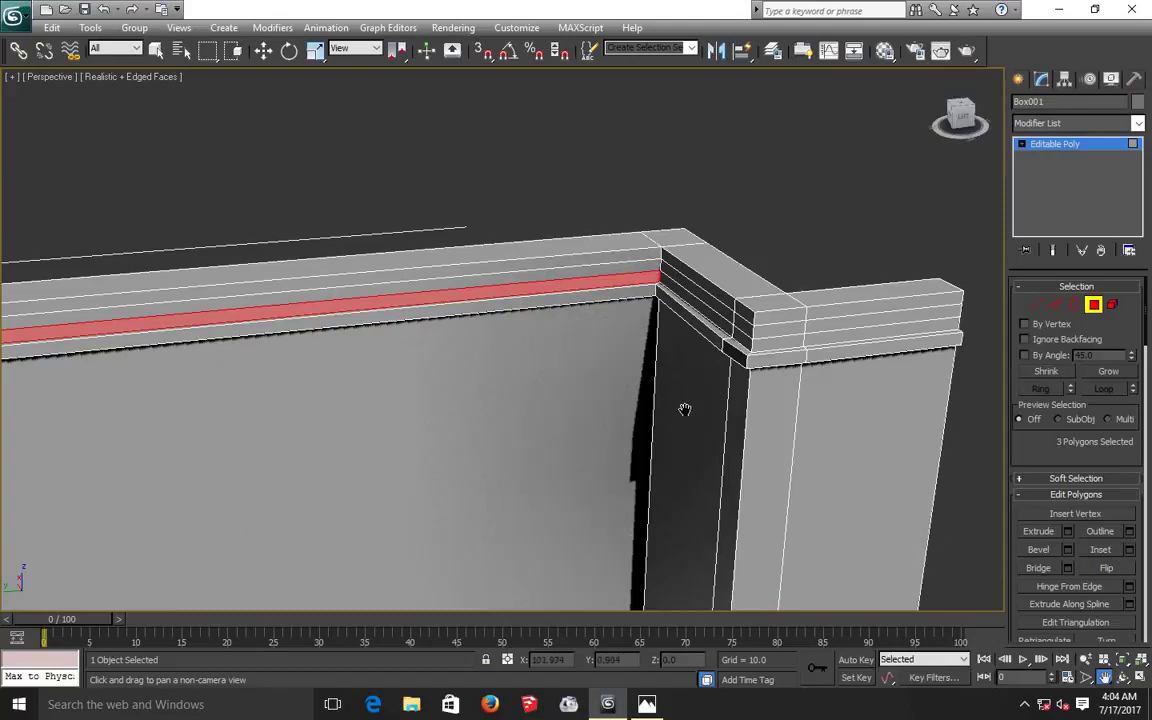
drag(511, 318, 491, 333)
Add the corner column's side strips and the right wall strip, reaching seven faces.
click(264, 55)
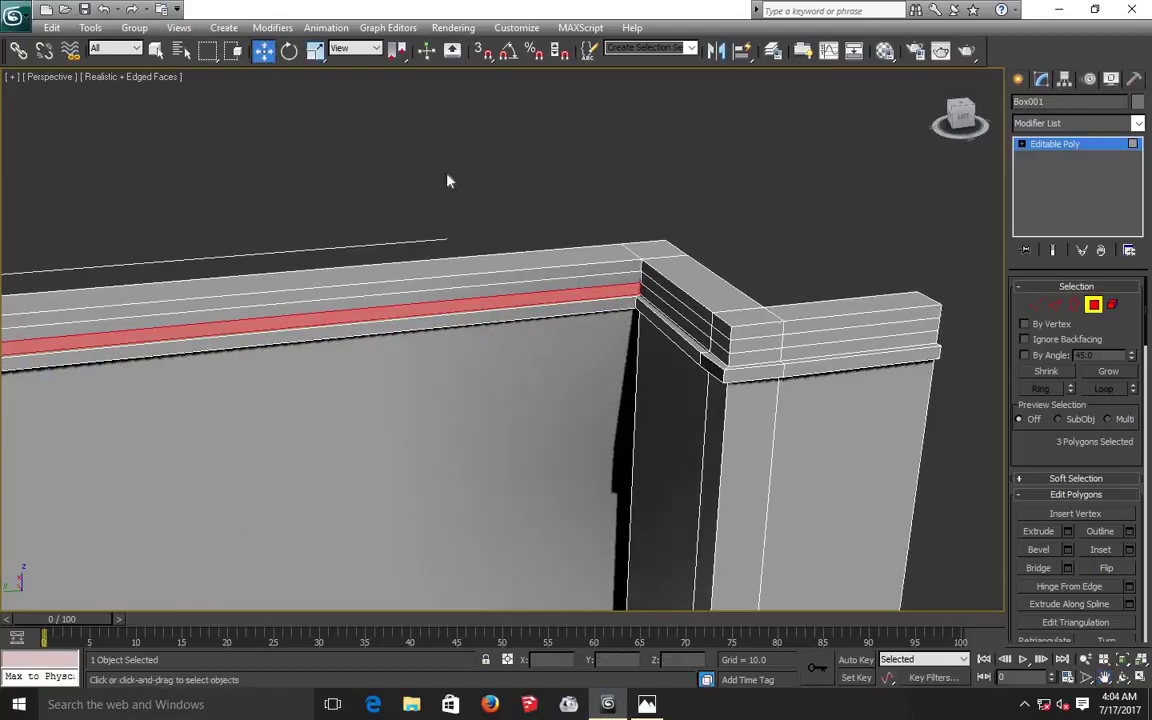
ctrl+click(705, 342)
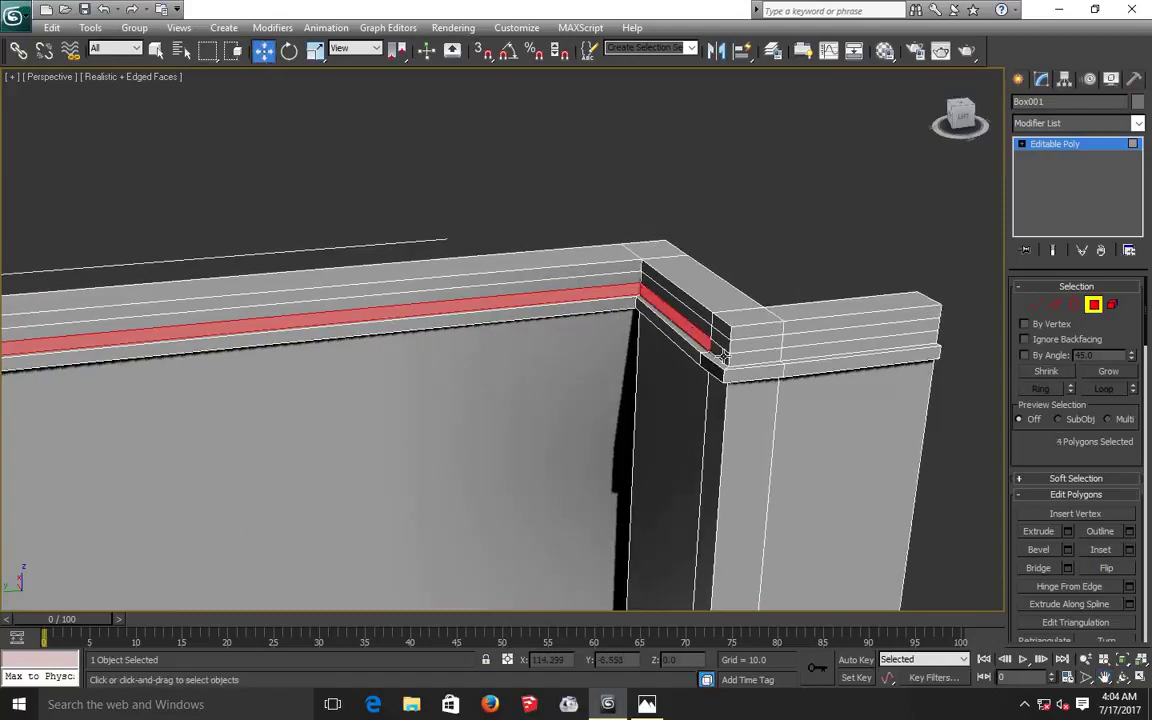
ctrl+click(740, 357)
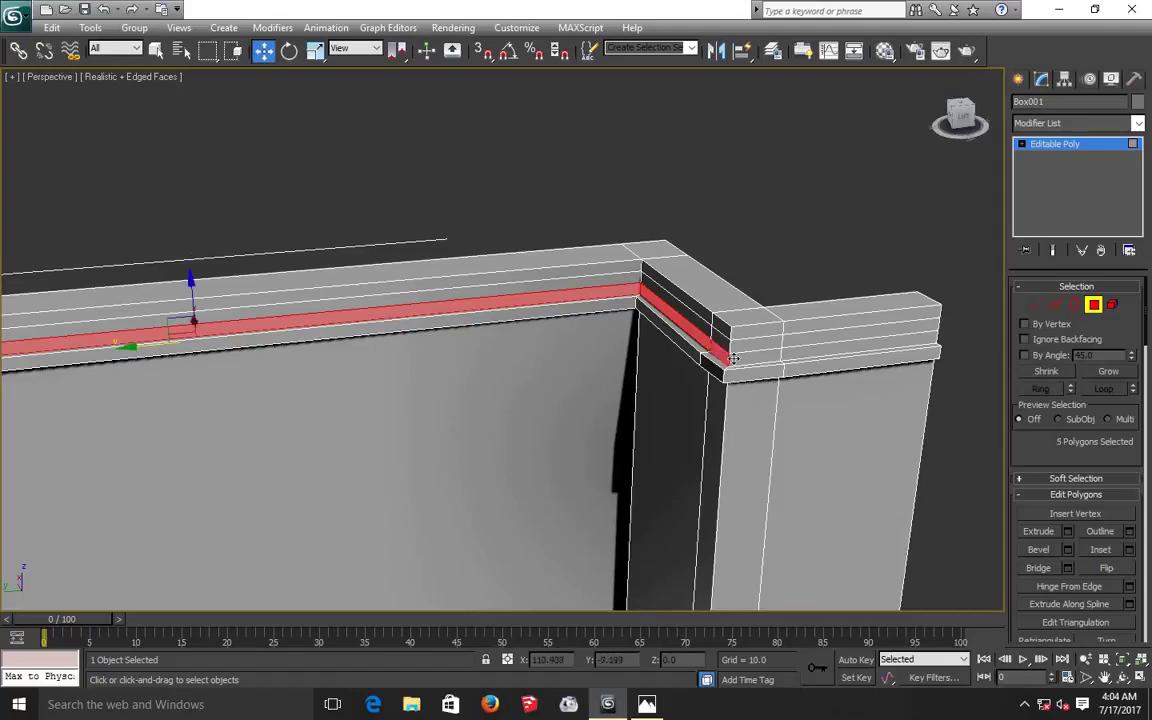
ctrl+click(799, 352)
scroll(797, 352, down, 5)
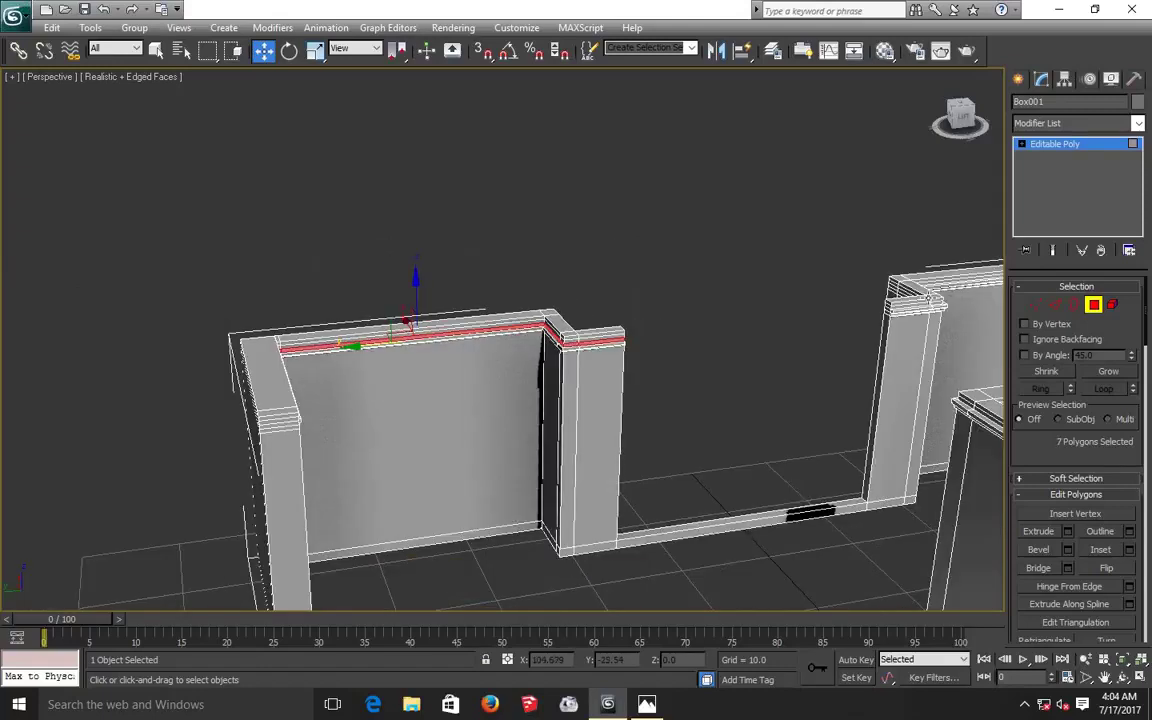
scroll(930, 285, up, 1)
key(ctrl+p)
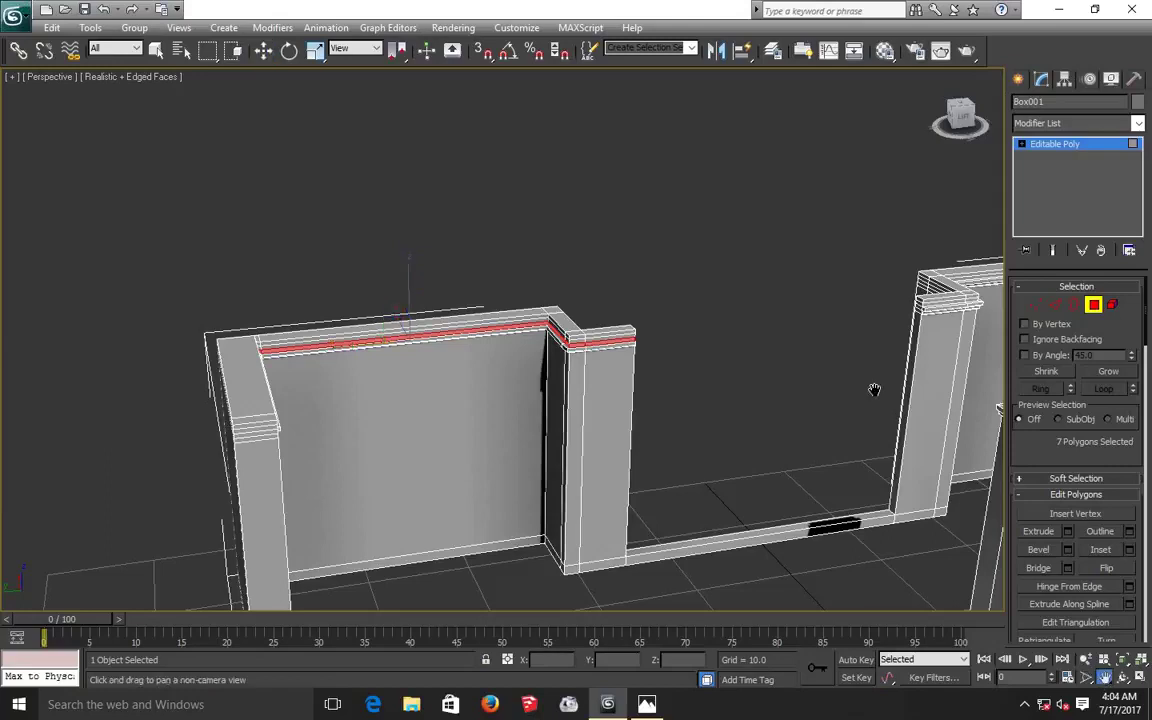
mouse_move(733, 328)
mouse_down()
mouse_move(383, 373)
mouse_move(573, 401)
mouse_up()
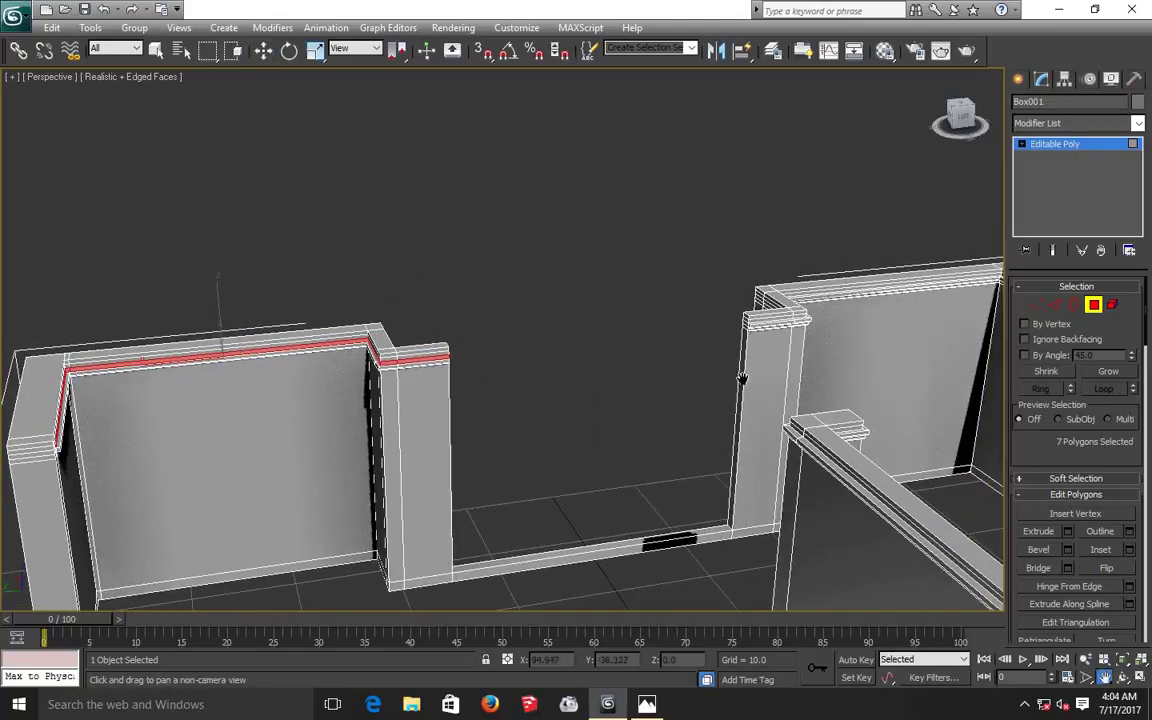
Bring the corner walls into view and clear the face selection after trying the pillar faces.
scroll(742, 378, up, 2)
drag(900, 396, 424, 404)
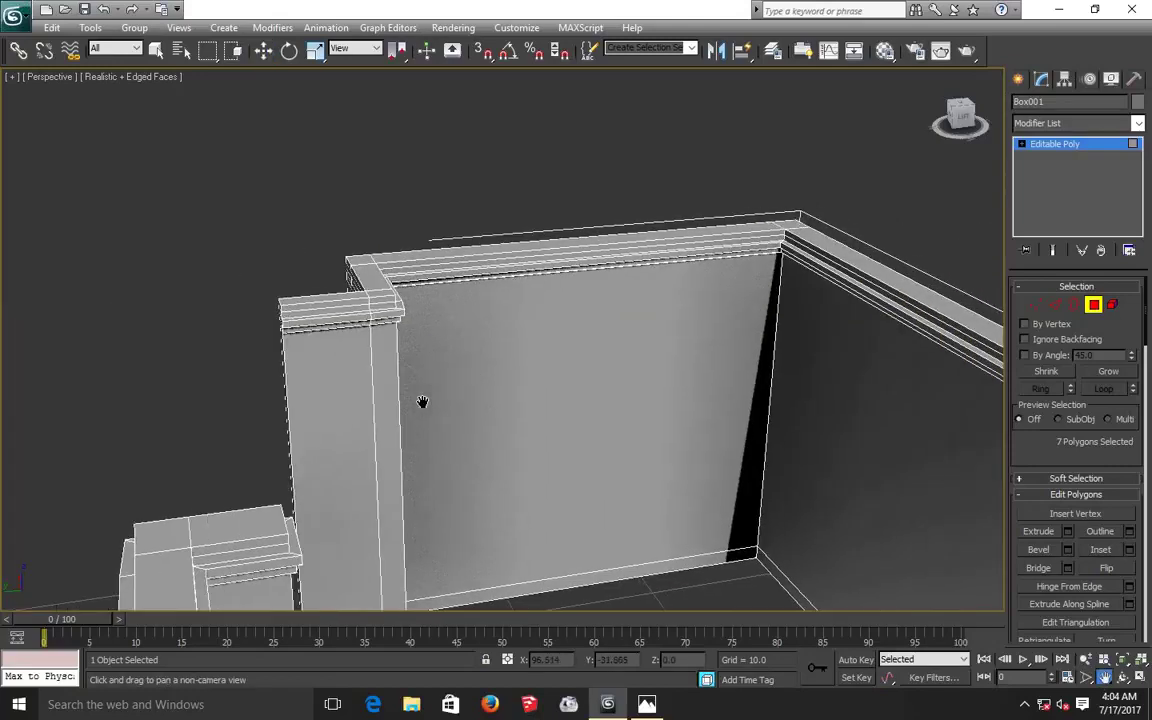
scroll(336, 327, up, 3)
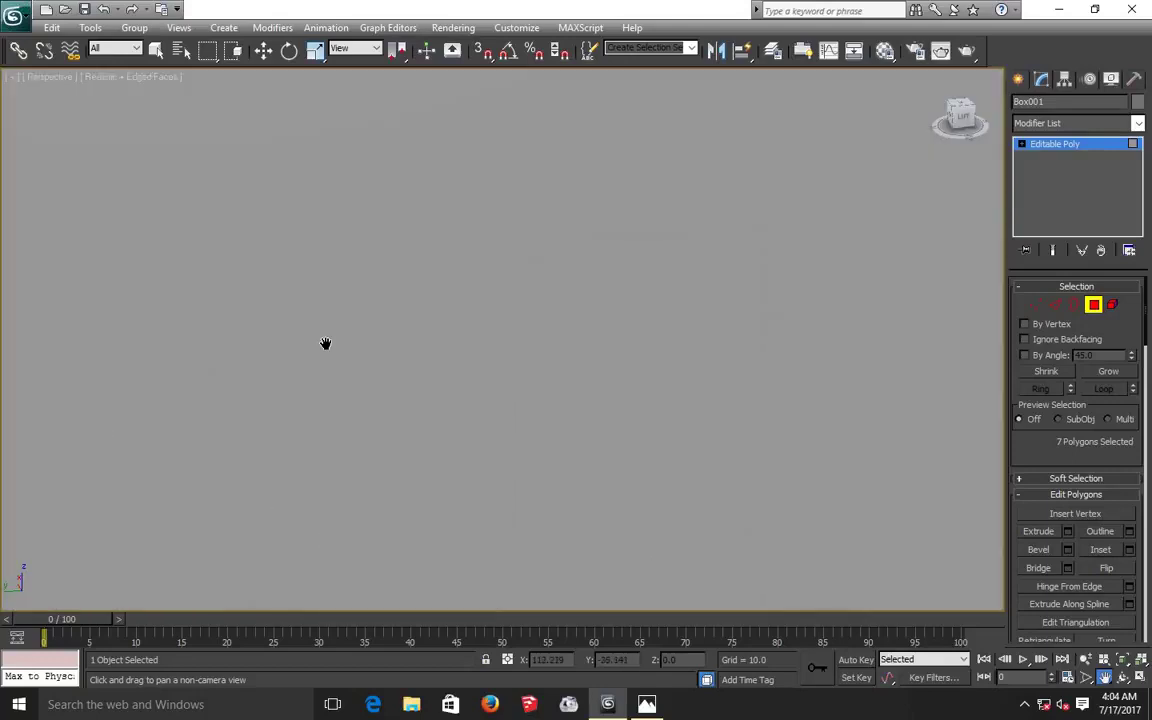
scroll(326, 345, down, 3)
drag(373, 396, 383, 411)
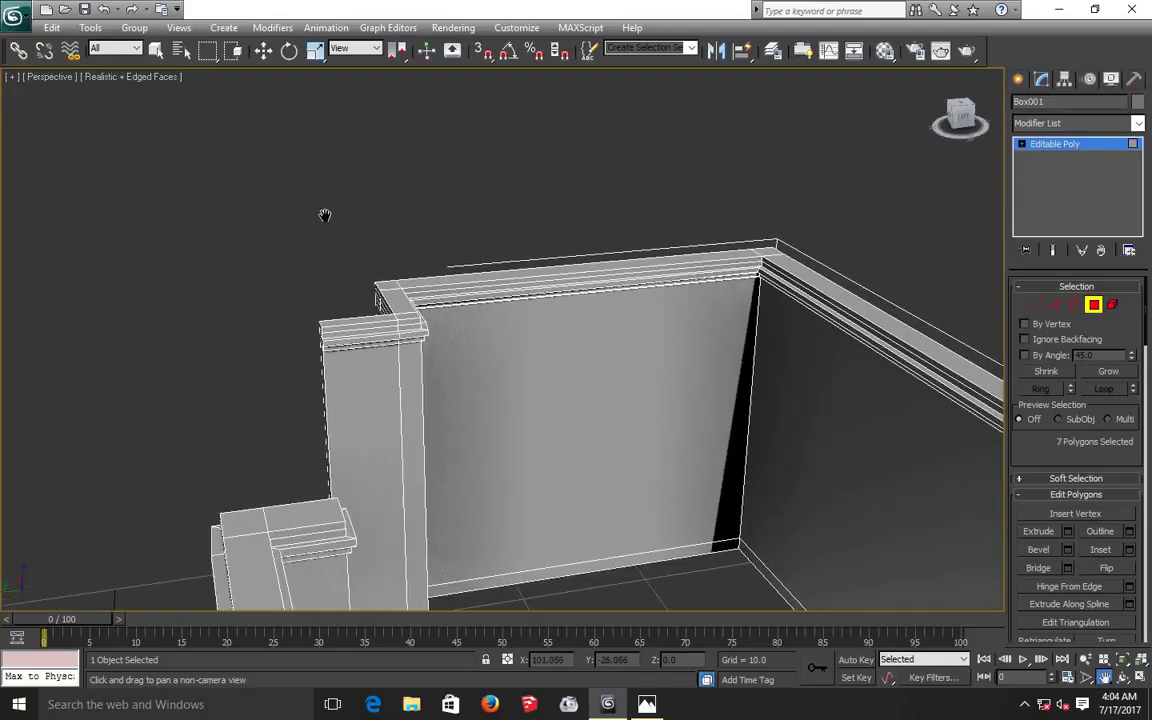
click(263, 51)
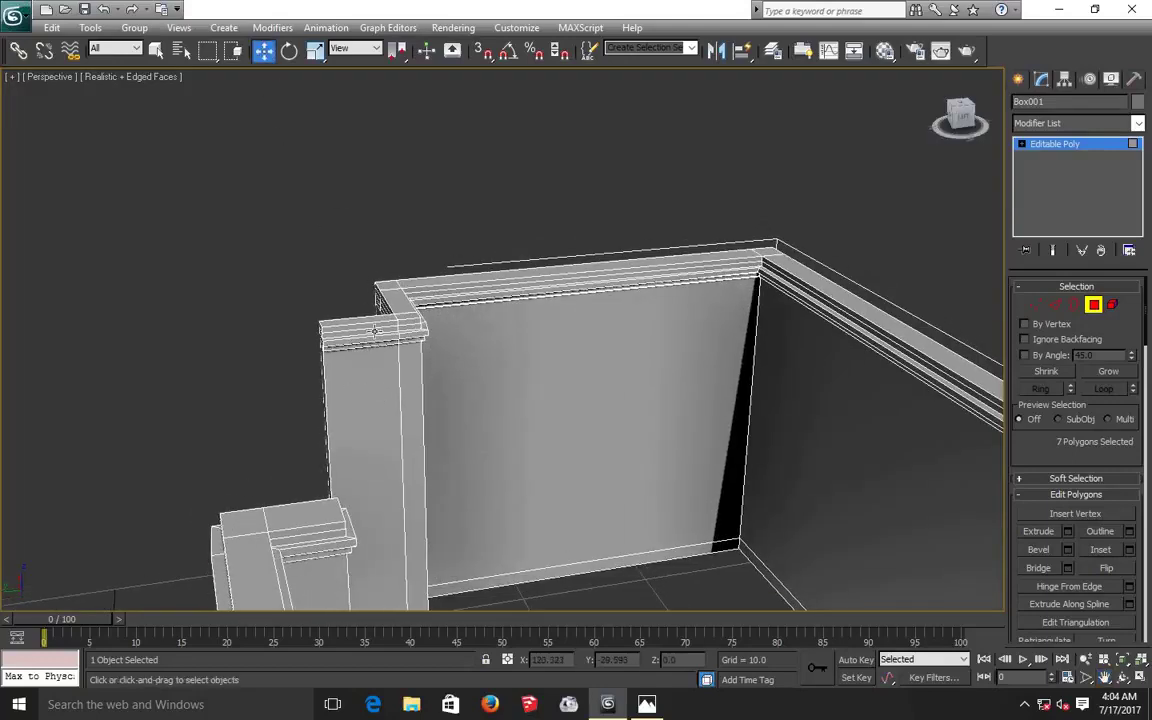
click(378, 331)
click(404, 329)
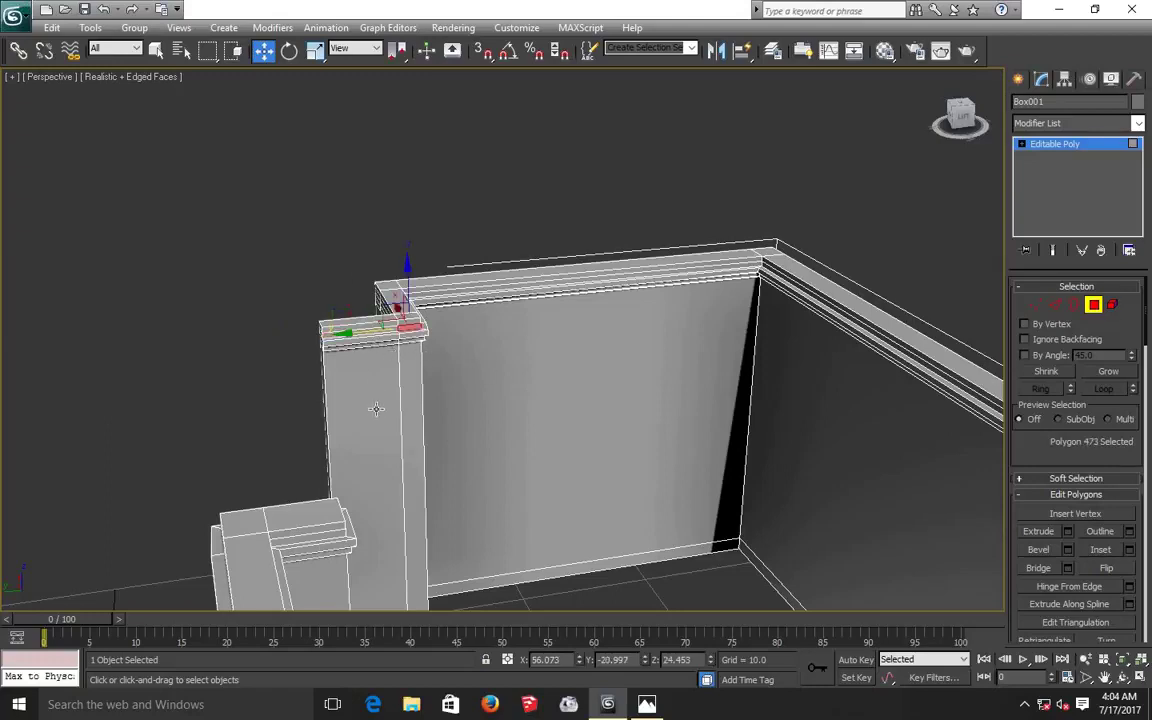
click(318, 372)
Zoom and pan to frame the corner pillar's top ledge.
scroll(316, 374, up, 5)
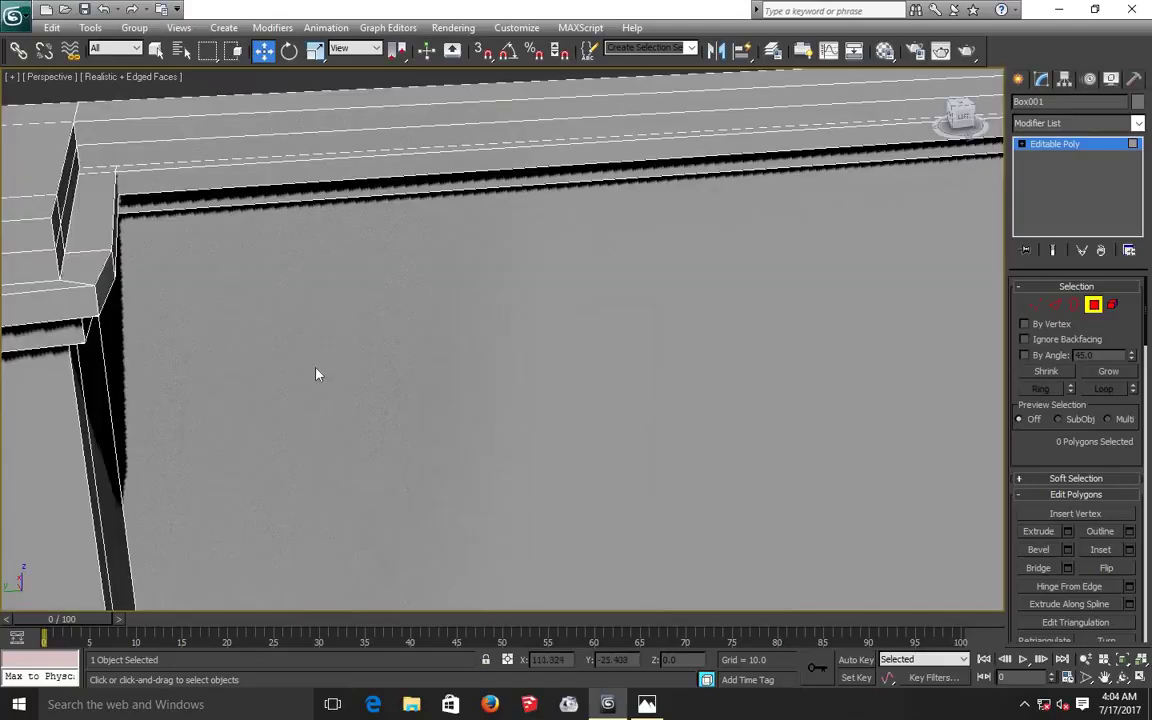
click(1104, 678)
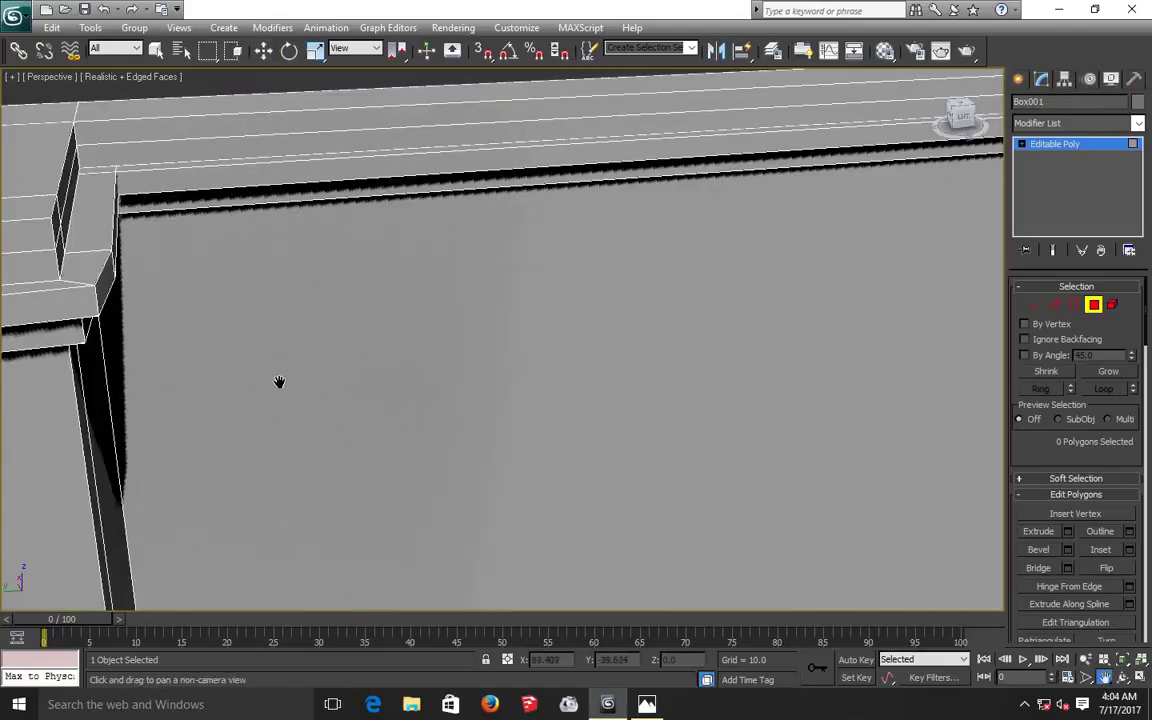
drag(310, 380, 335, 379)
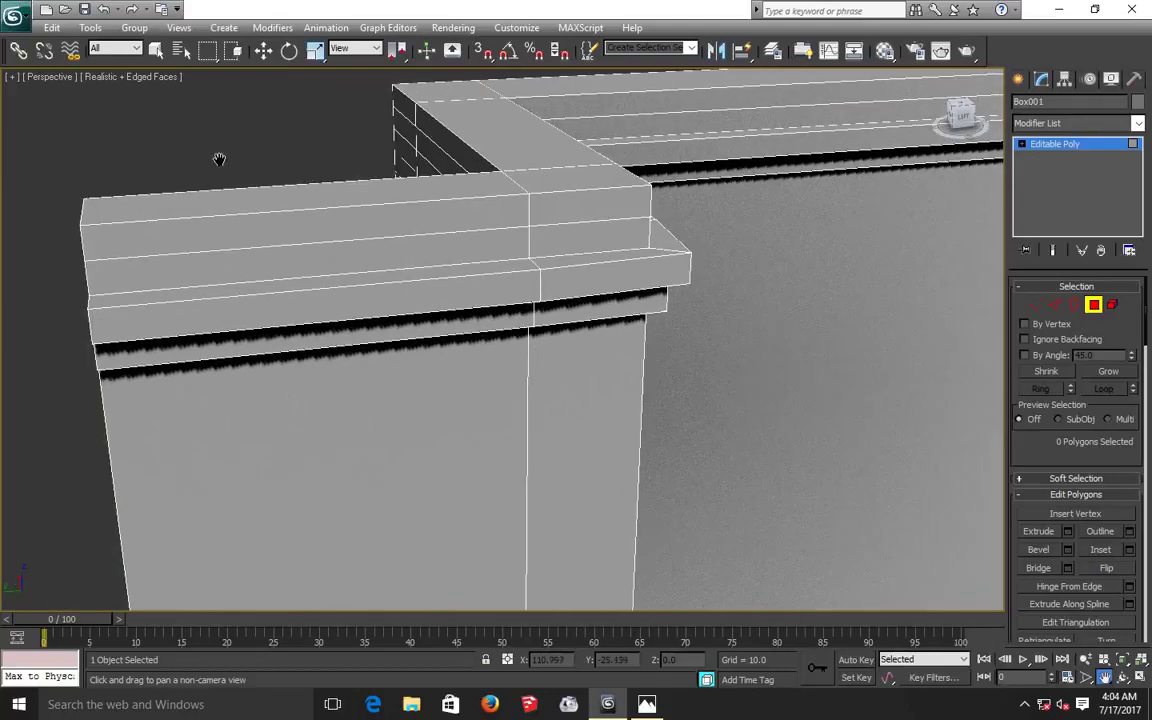
Extrude the pillar's front ledge face and its adjacent ledge face outward.
click(263, 50)
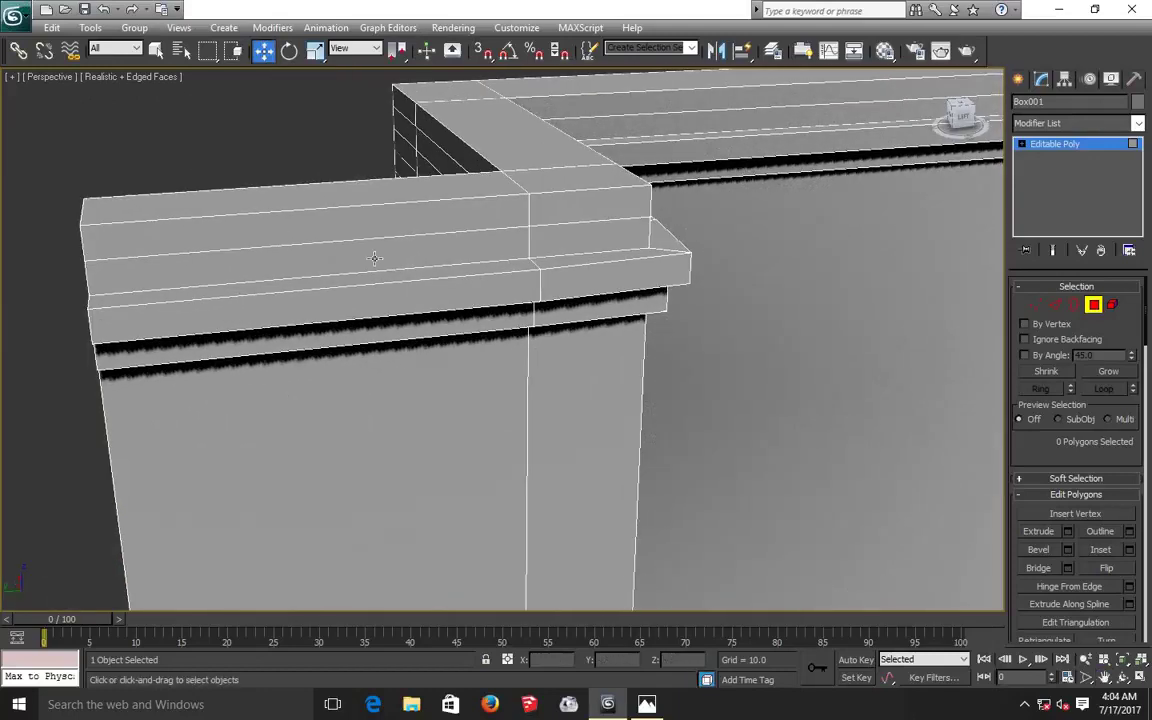
click(375, 257)
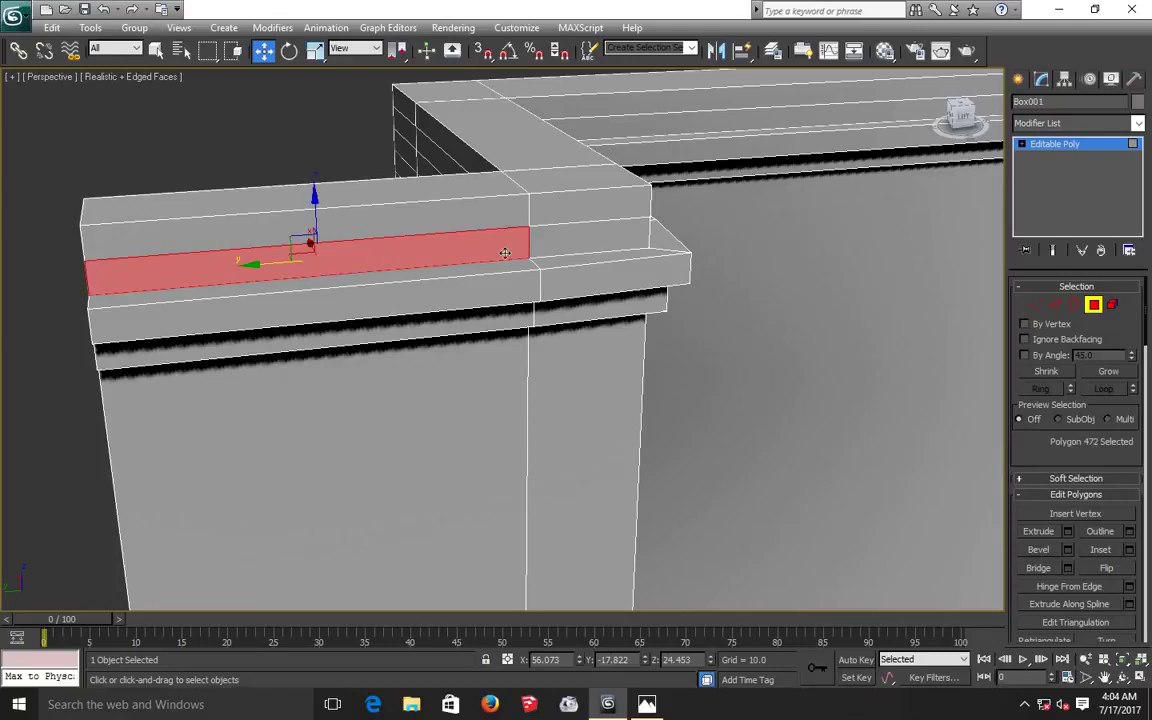
ctrl+click(563, 242)
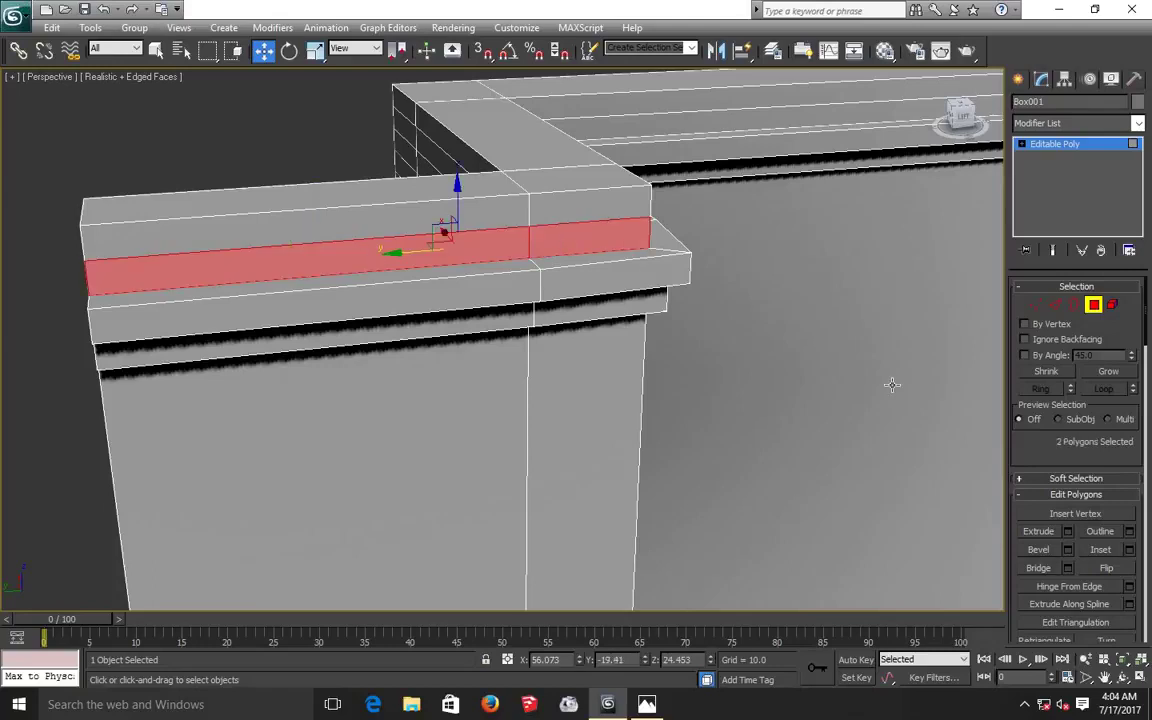
click(1068, 532)
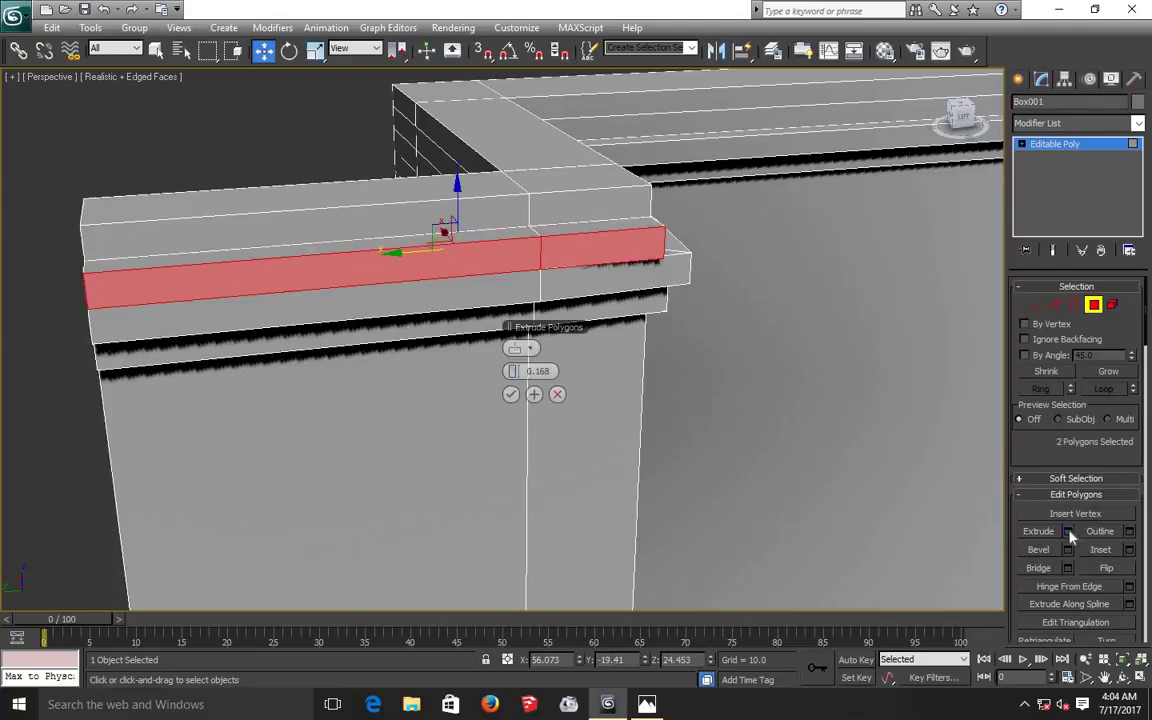
click(511, 394)
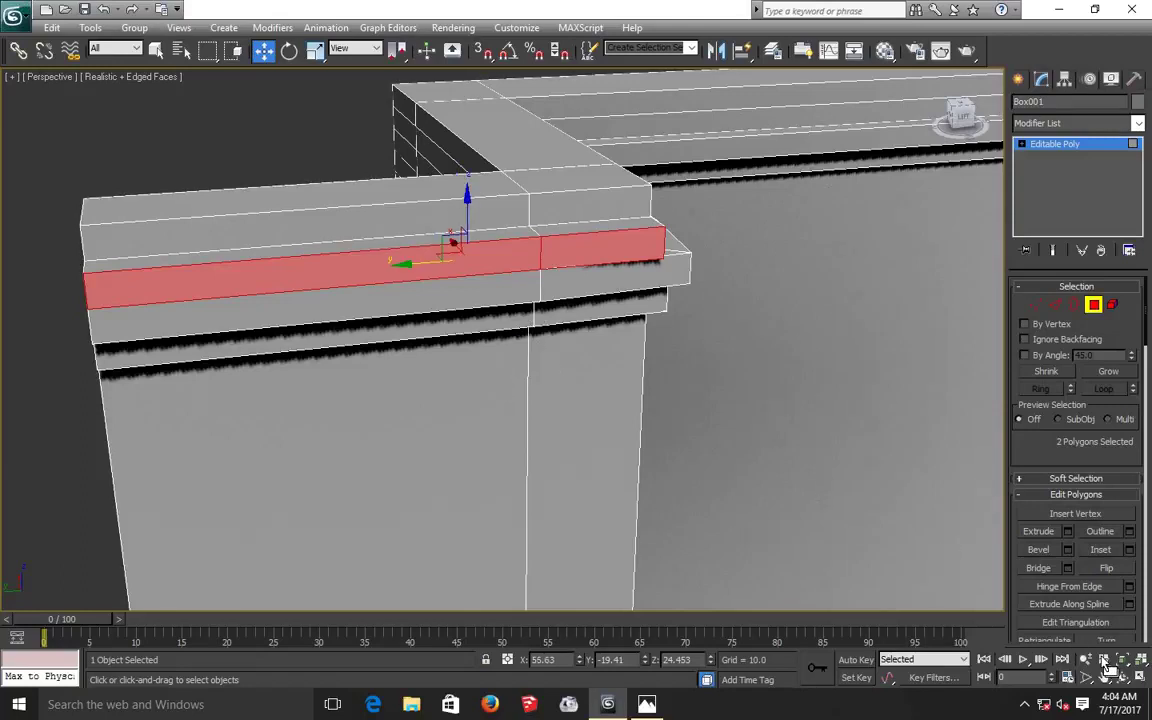
Orbit to a lower view of the cornice corner, undo twice, and zoom out.
click(1122, 678)
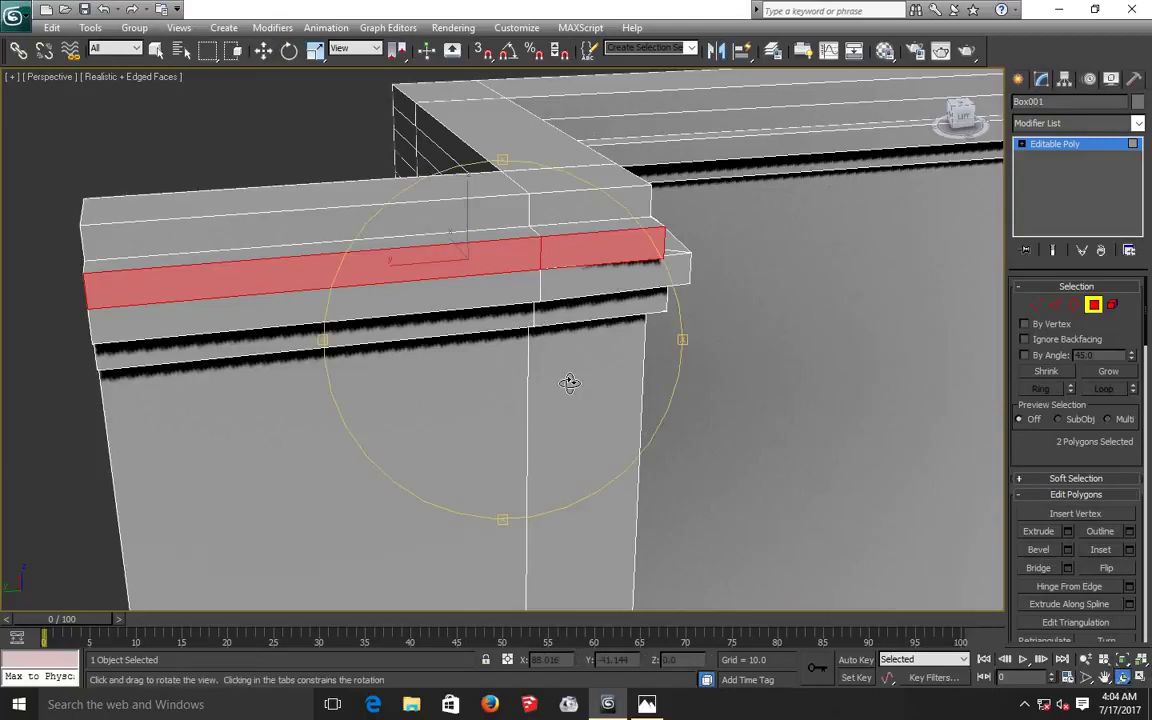
mouse_move(557, 382)
mouse_down()
mouse_move(471, 364)
mouse_move(469, 380)
mouse_up()
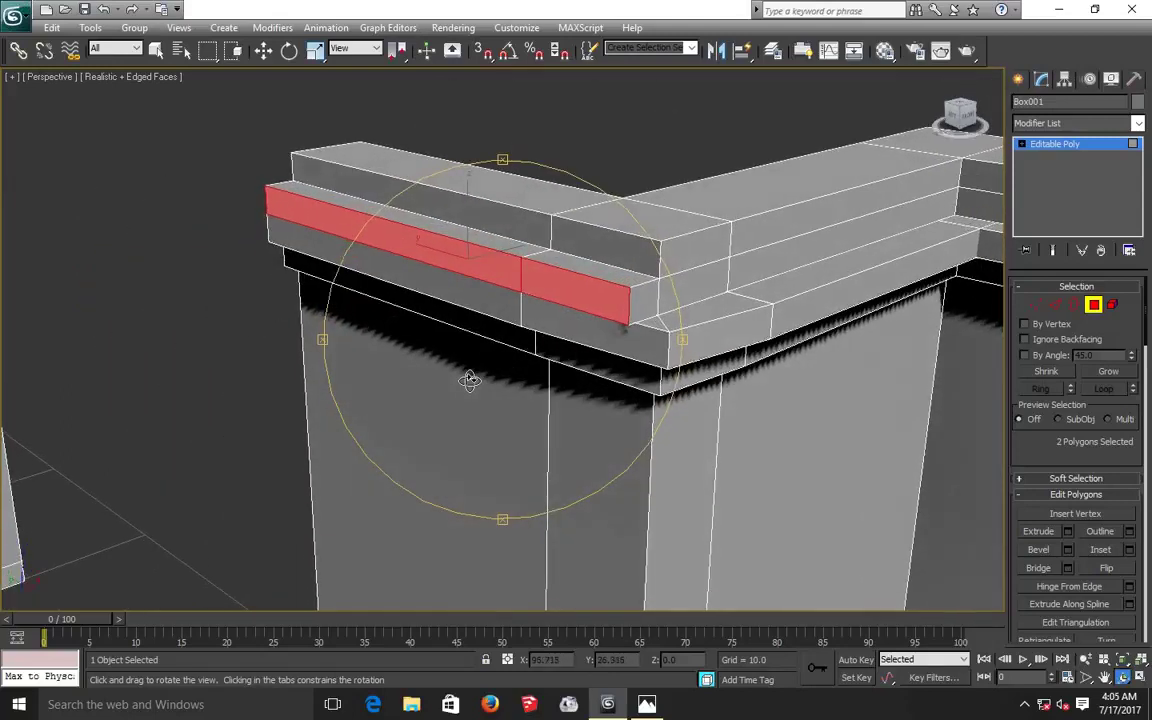
key(ctrl+z)
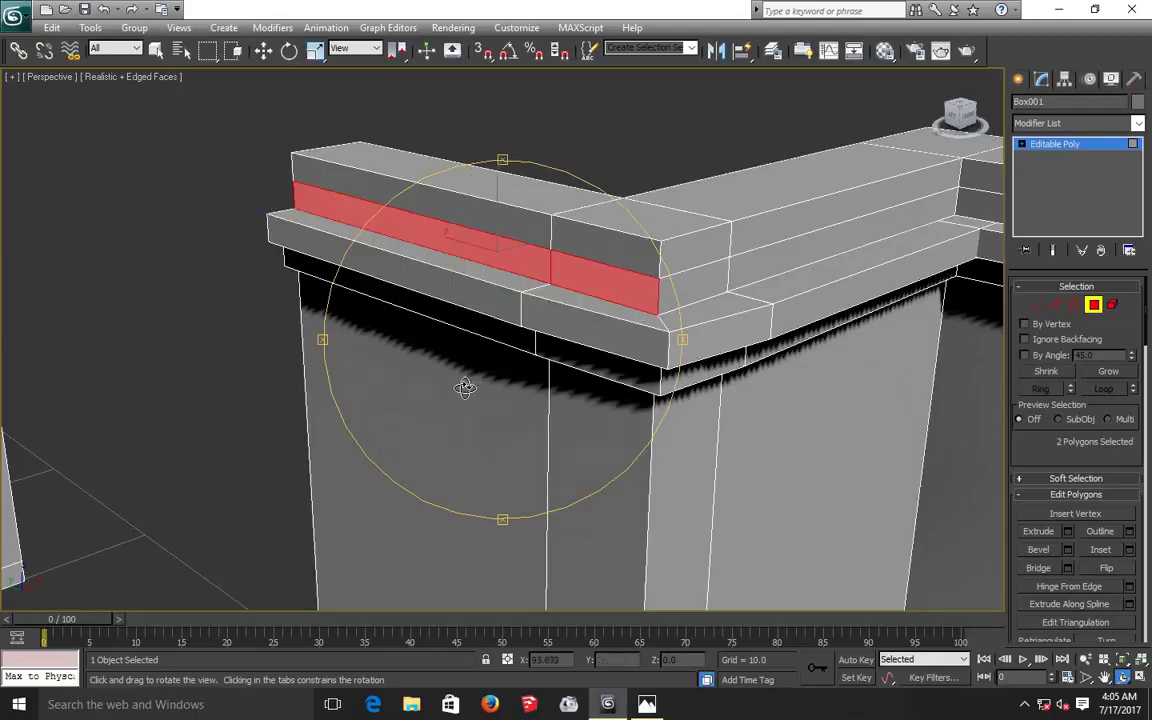
key(ctrl+z)
key(ctrl+z)
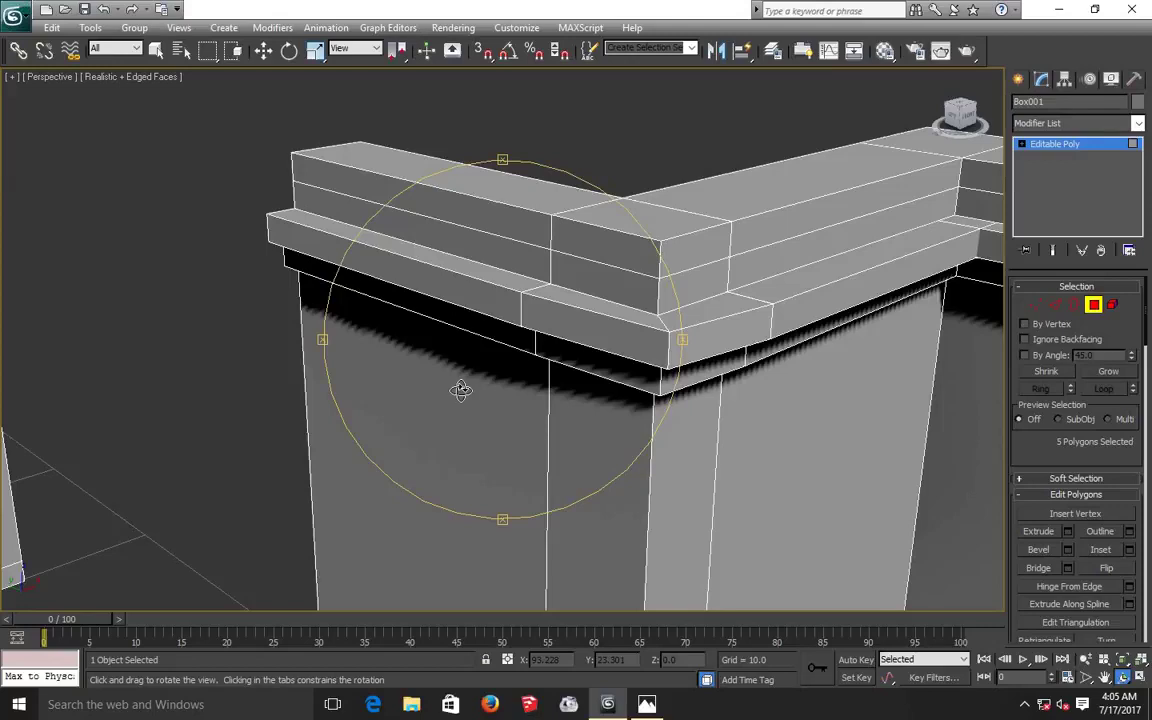
key(shift+z)
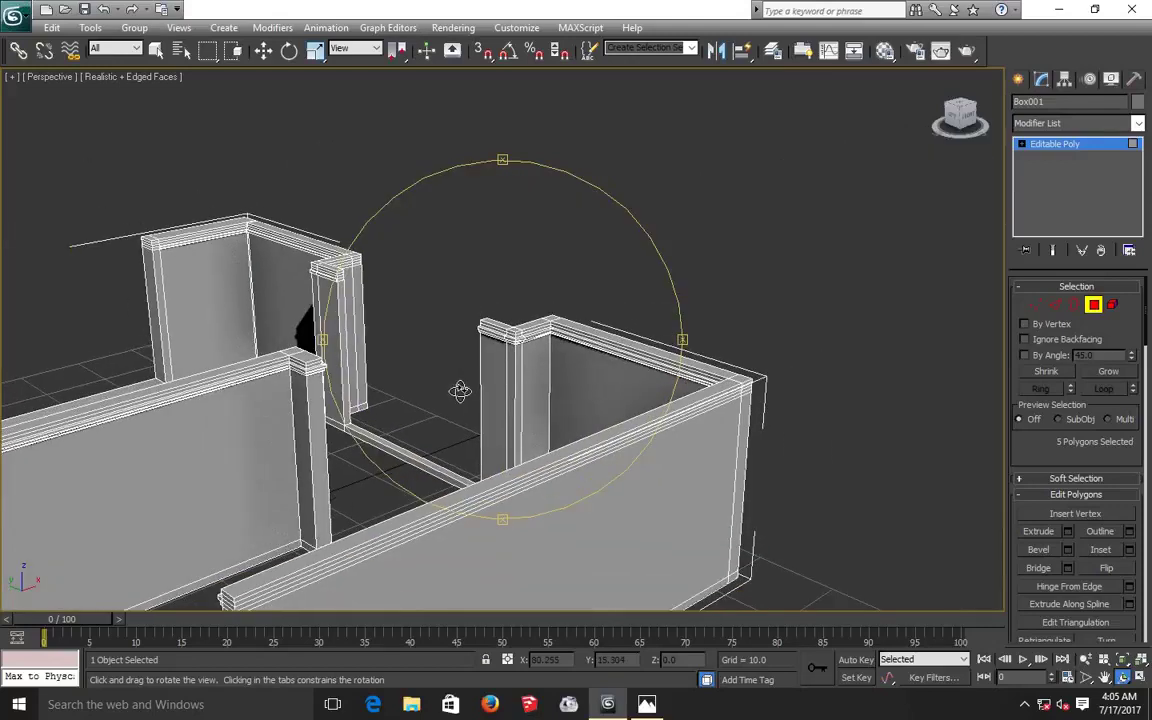
mouse_move(460, 390)
mouse_down()
mouse_move(571, 391)
mouse_move(540, 396)
mouse_up()
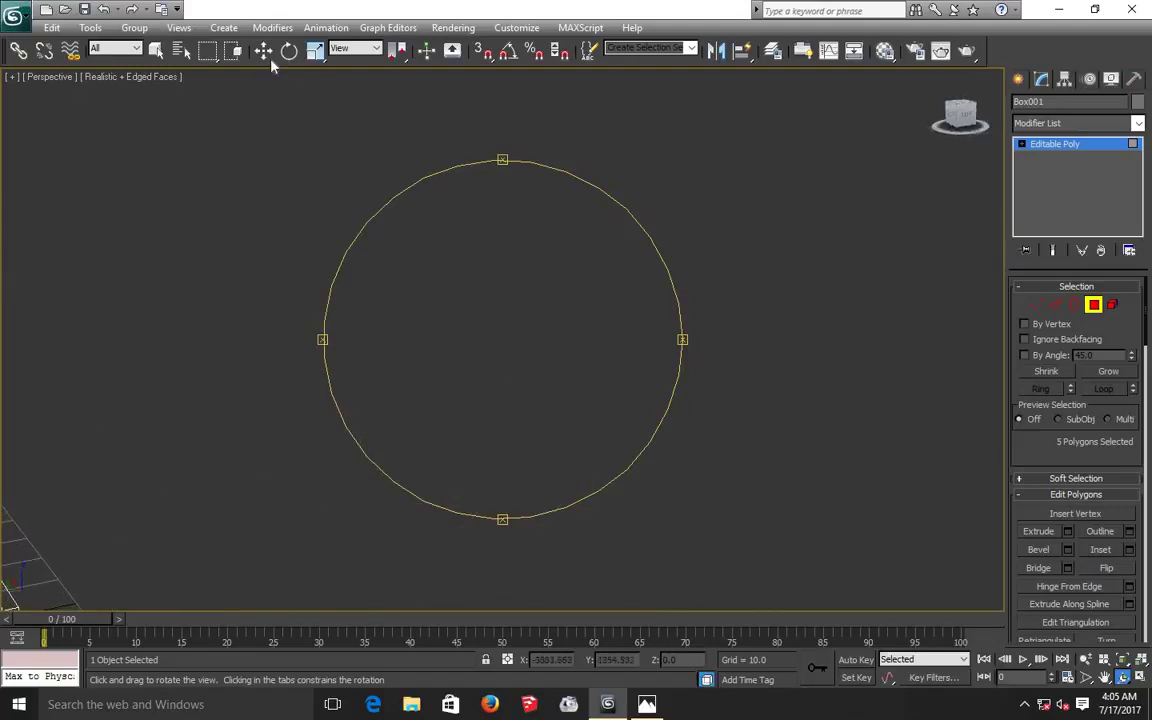
click(262, 51)
key(t)
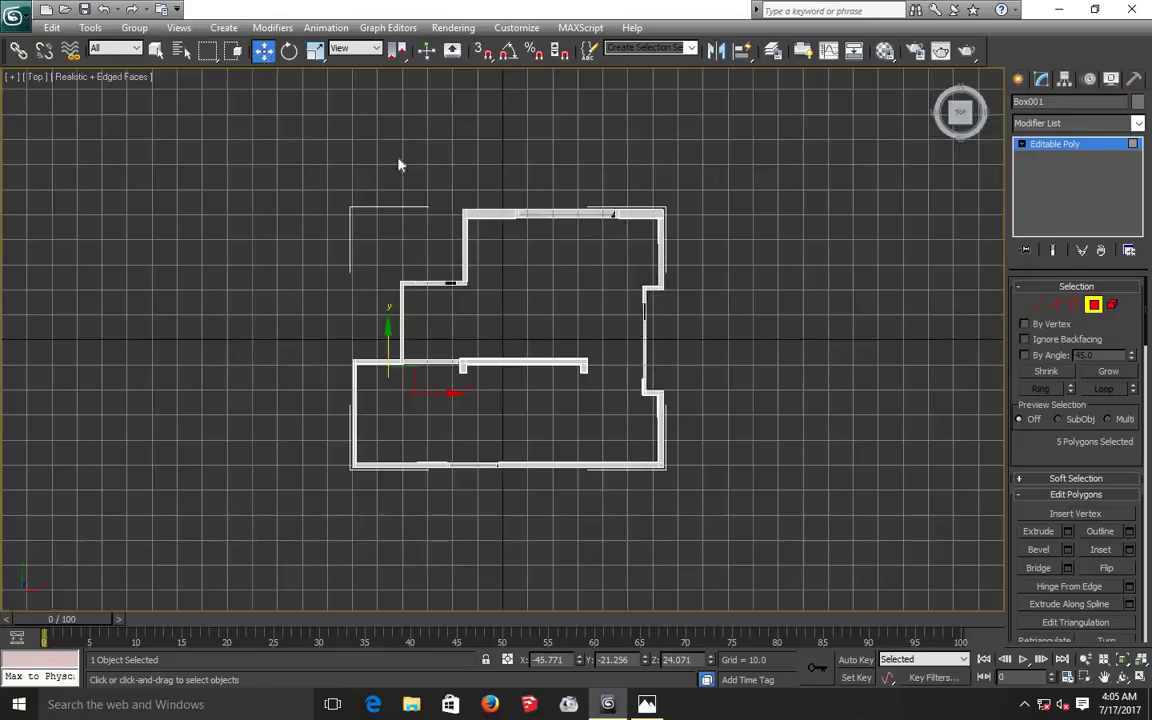
key(p)
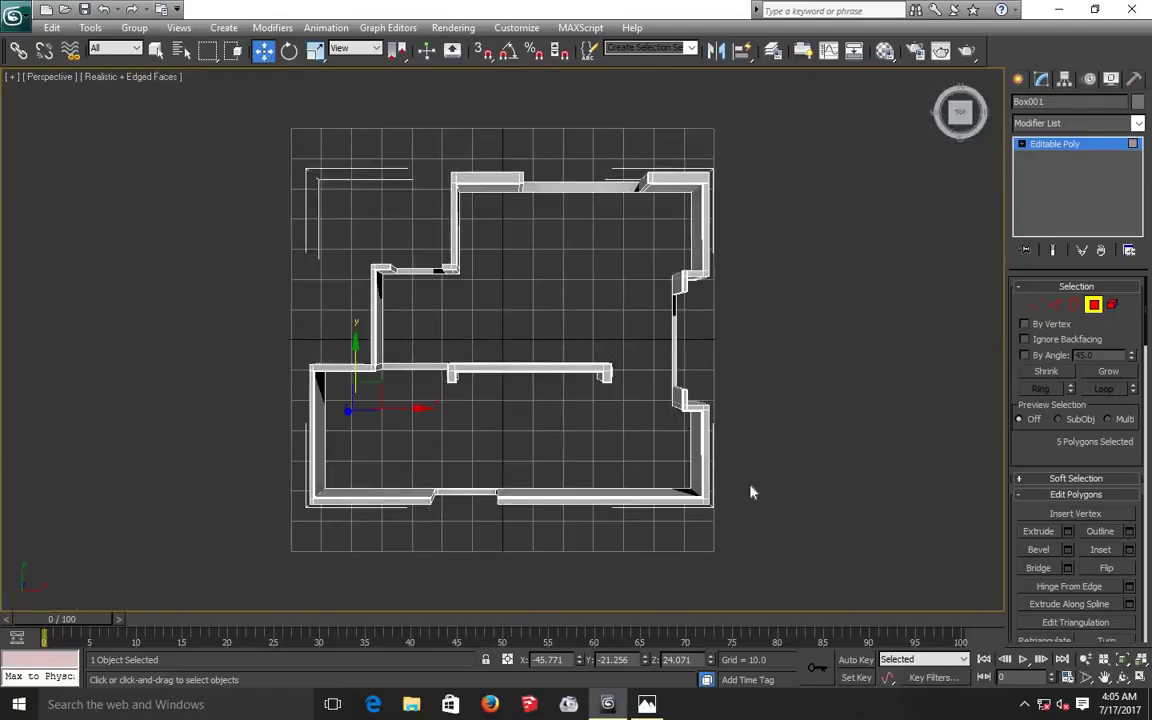
click(1122, 677)
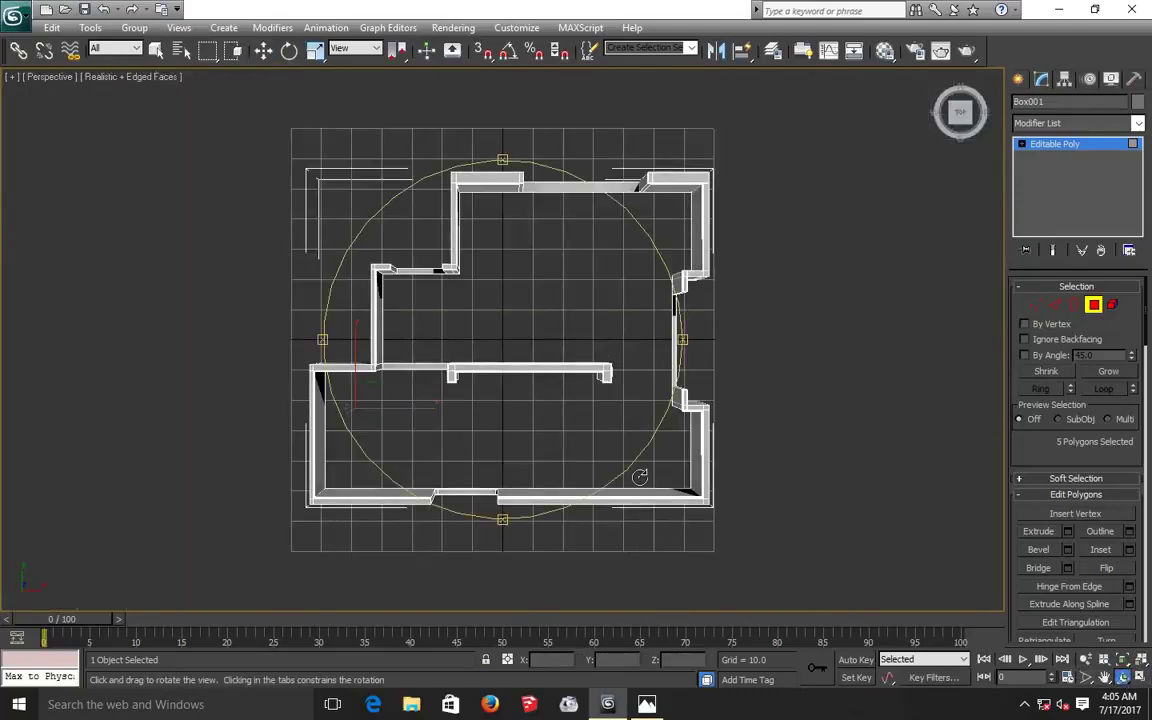
drag(542, 340, 410, 285)
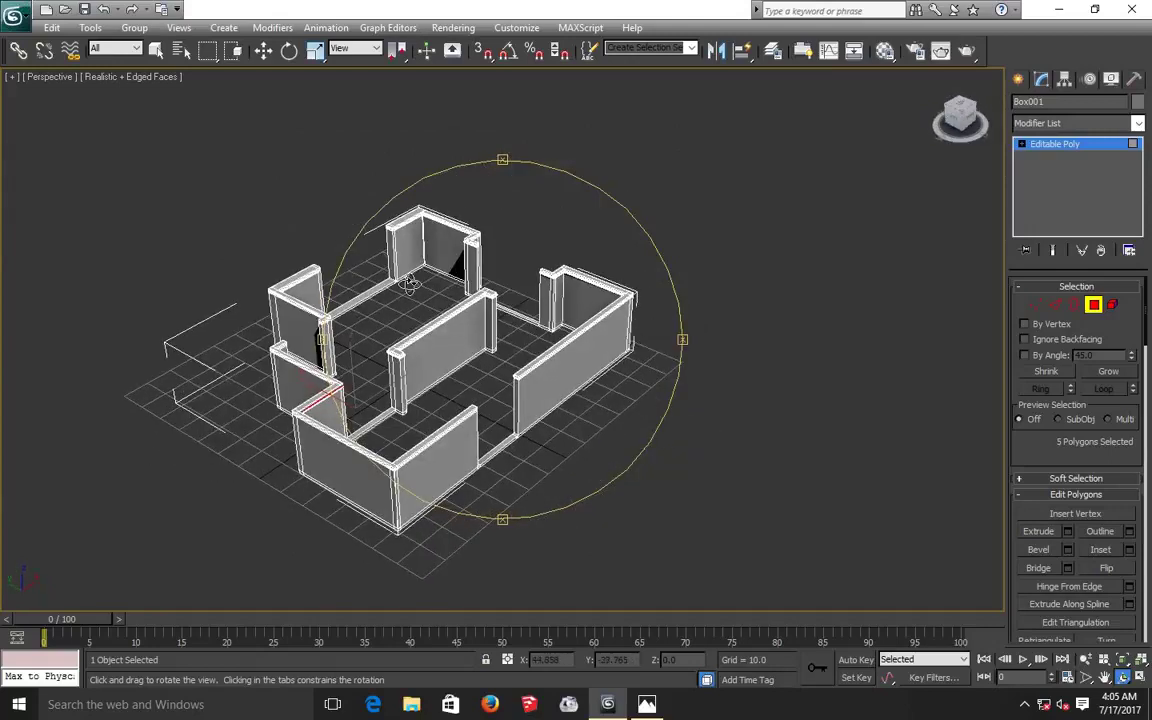
scroll(410, 285, up, 5)
scroll(430, 300, up, 2)
mouse_move(452, 281)
mouse_down()
mouse_move(575, 340)
mouse_move(437, 401)
mouse_move(483, 414)
mouse_move(437, 450)
mouse_move(522, 423)
mouse_move(474, 383)
mouse_up()
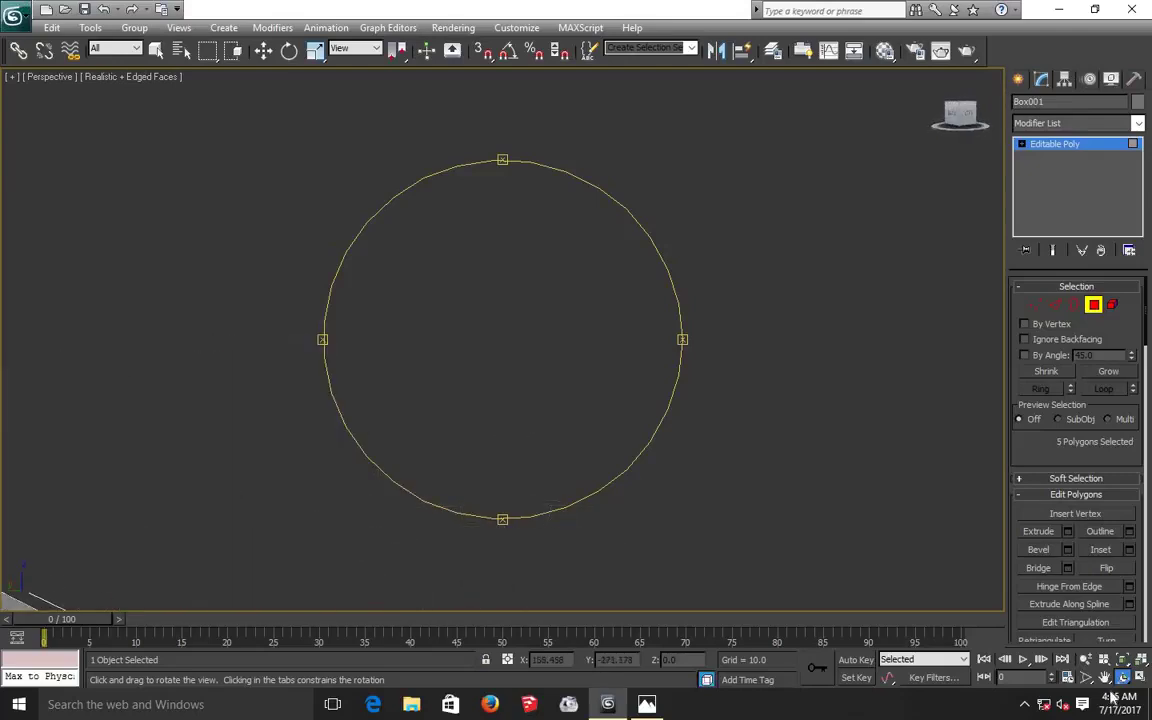
click(1105, 677)
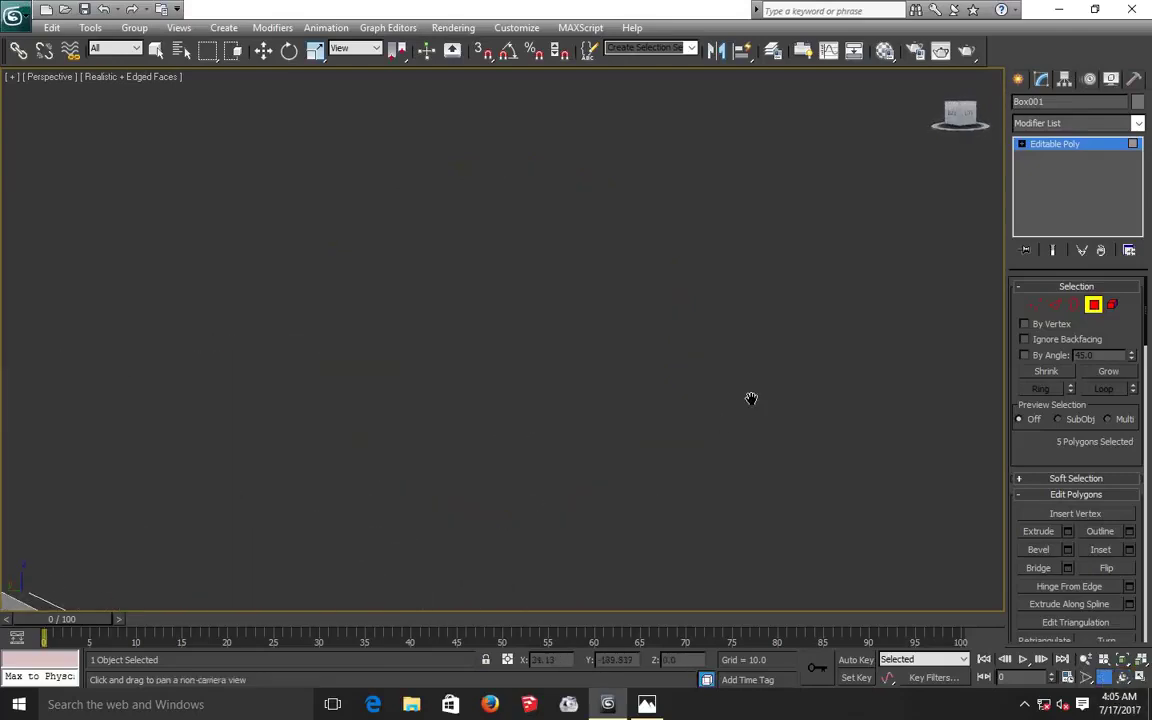
Pan and orbit around the wall corner, then clear the current face selection.
mouse_move(751, 399)
mouse_down()
mouse_move(828, 345)
mouse_move(456, 485)
mouse_move(739, 479)
mouse_up()
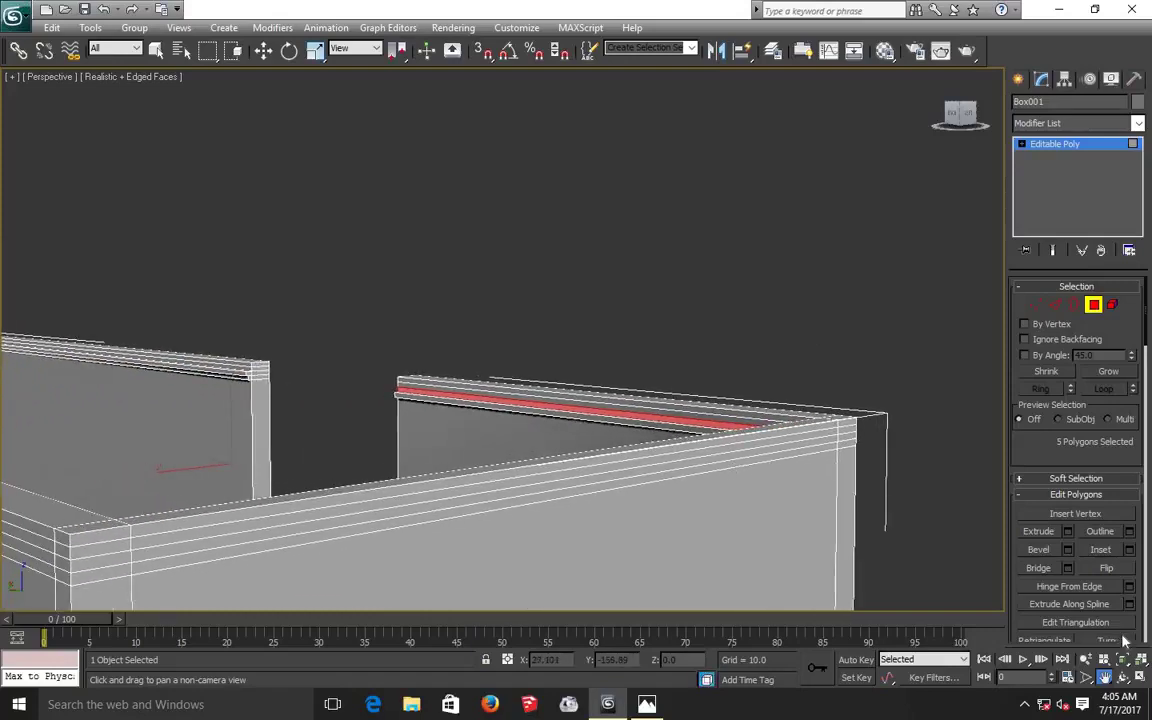
click(1122, 677)
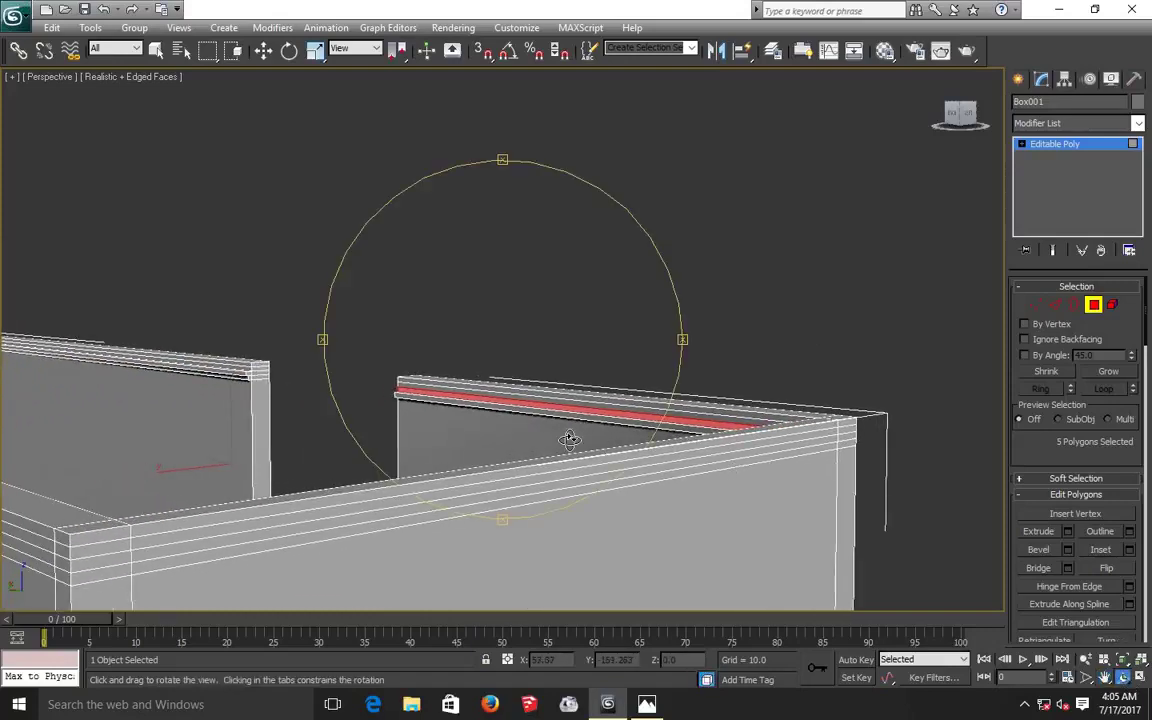
mouse_move(571, 440)
mouse_down()
mouse_move(738, 458)
mouse_move(805, 452)
mouse_up()
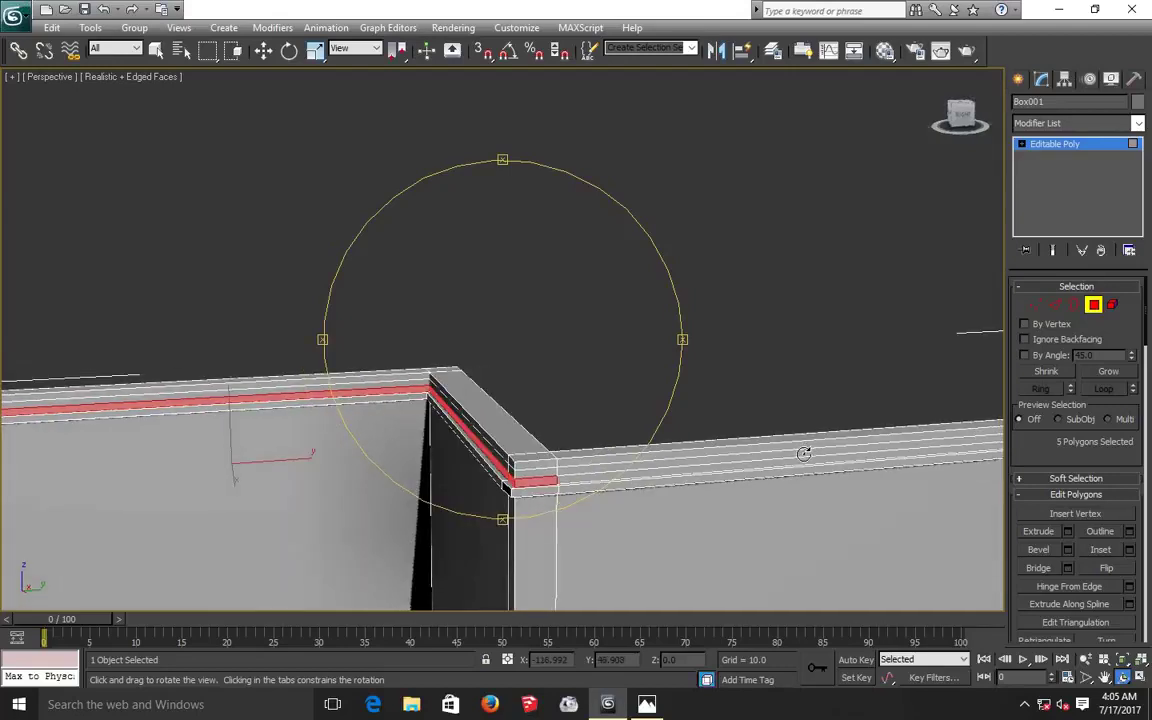
click(263, 52)
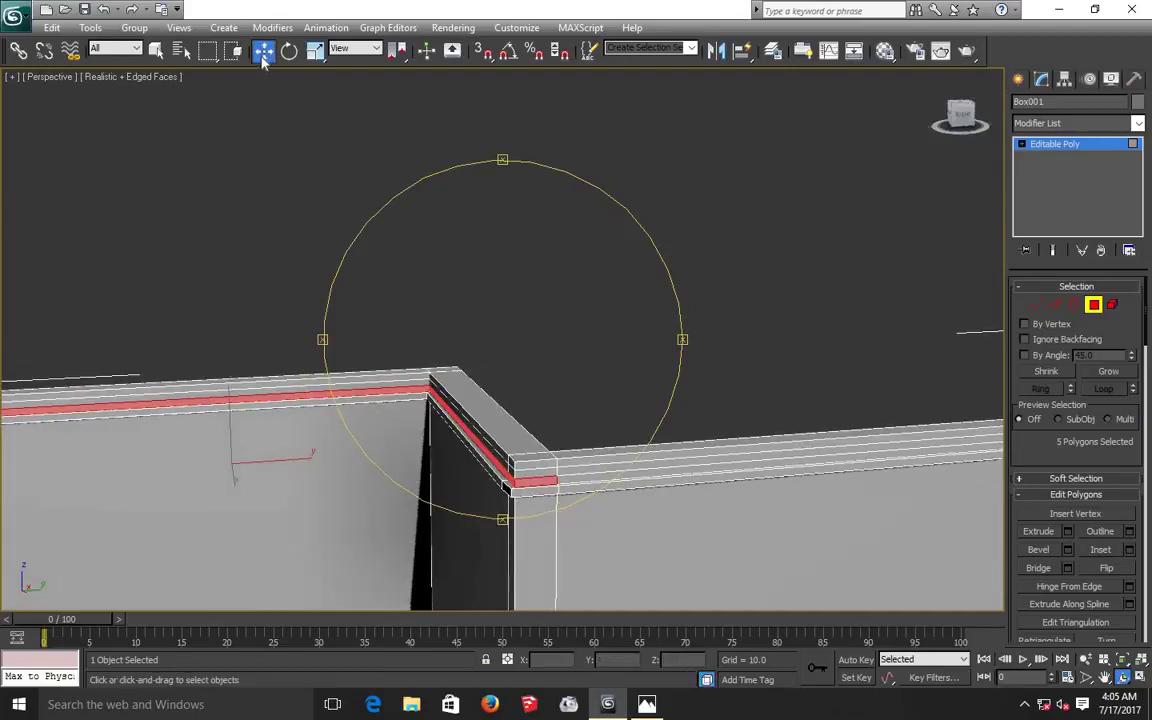
click(355, 190)
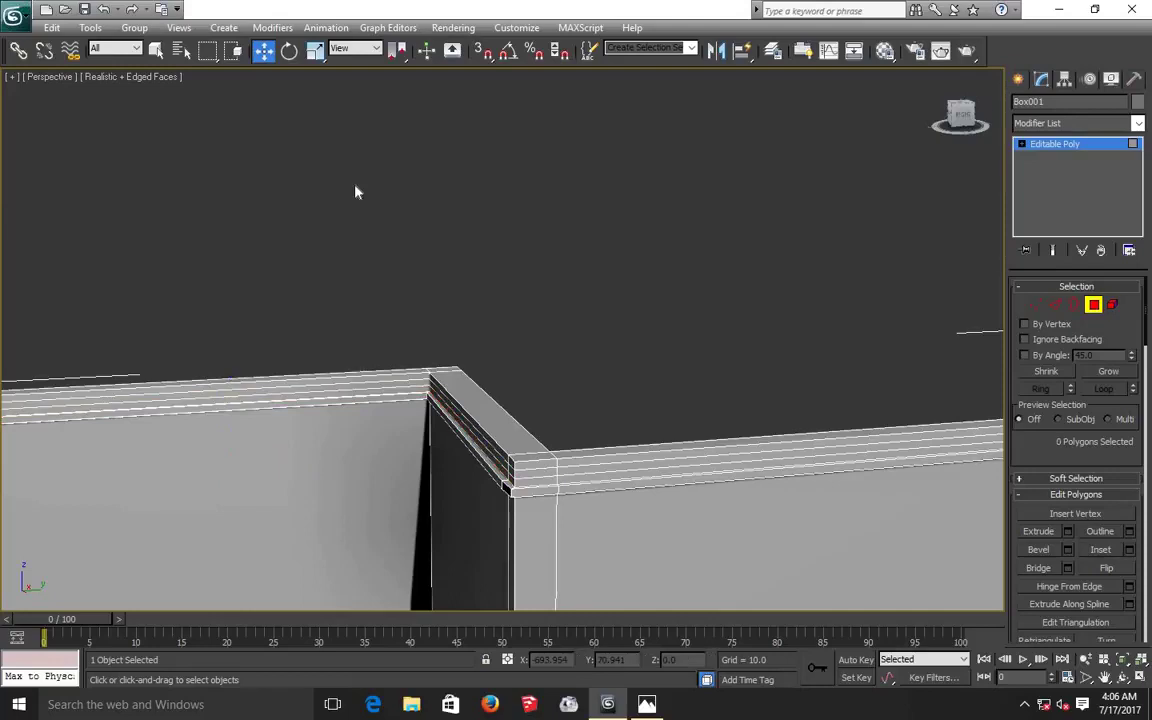
Extrude the small corner face and the long strip face by 0.168.
click(528, 482)
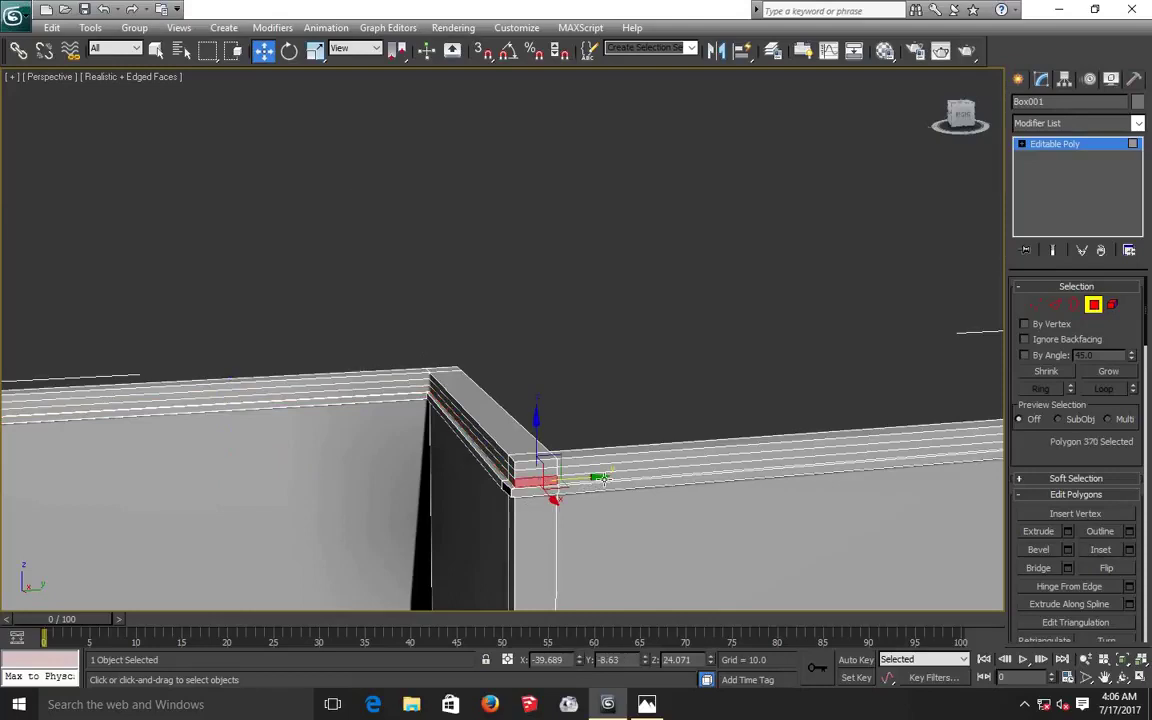
ctrl+click(603, 478)
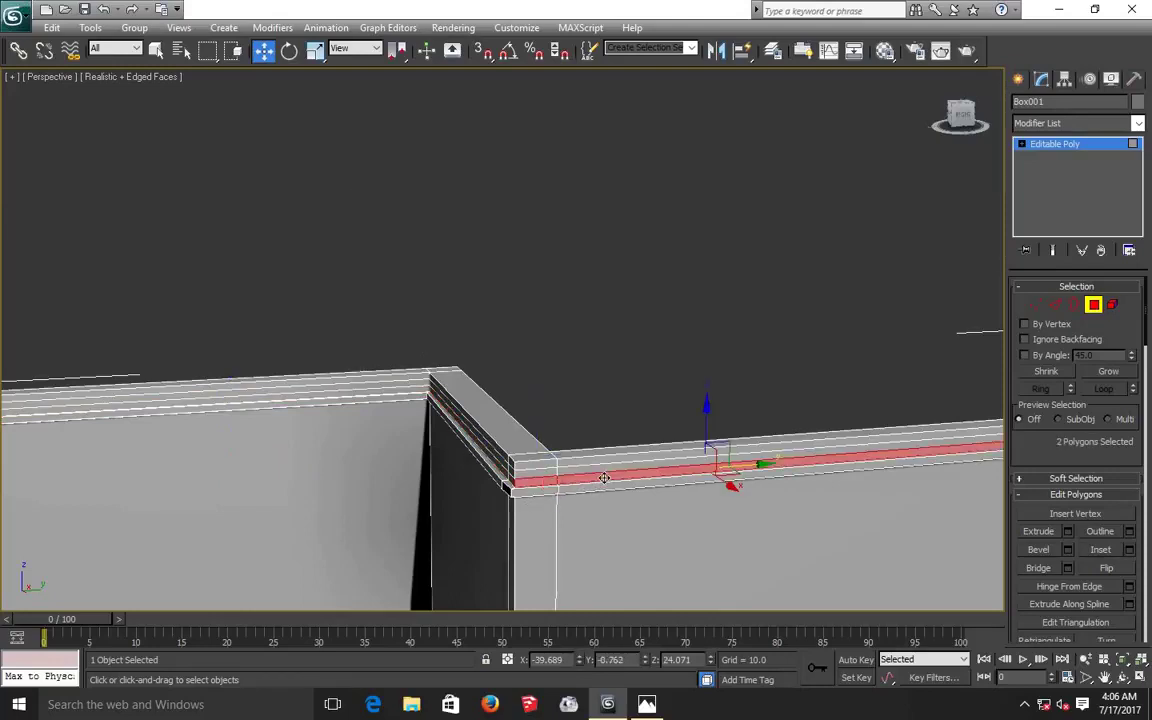
click(1067, 532)
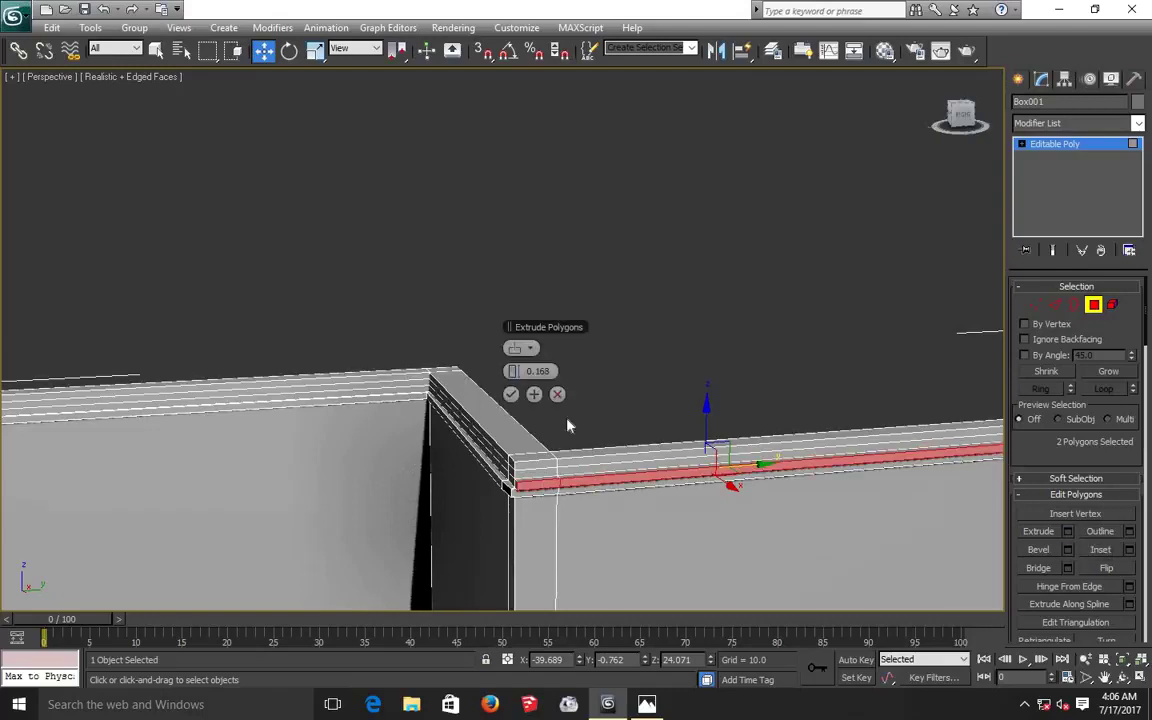
click(510, 394)
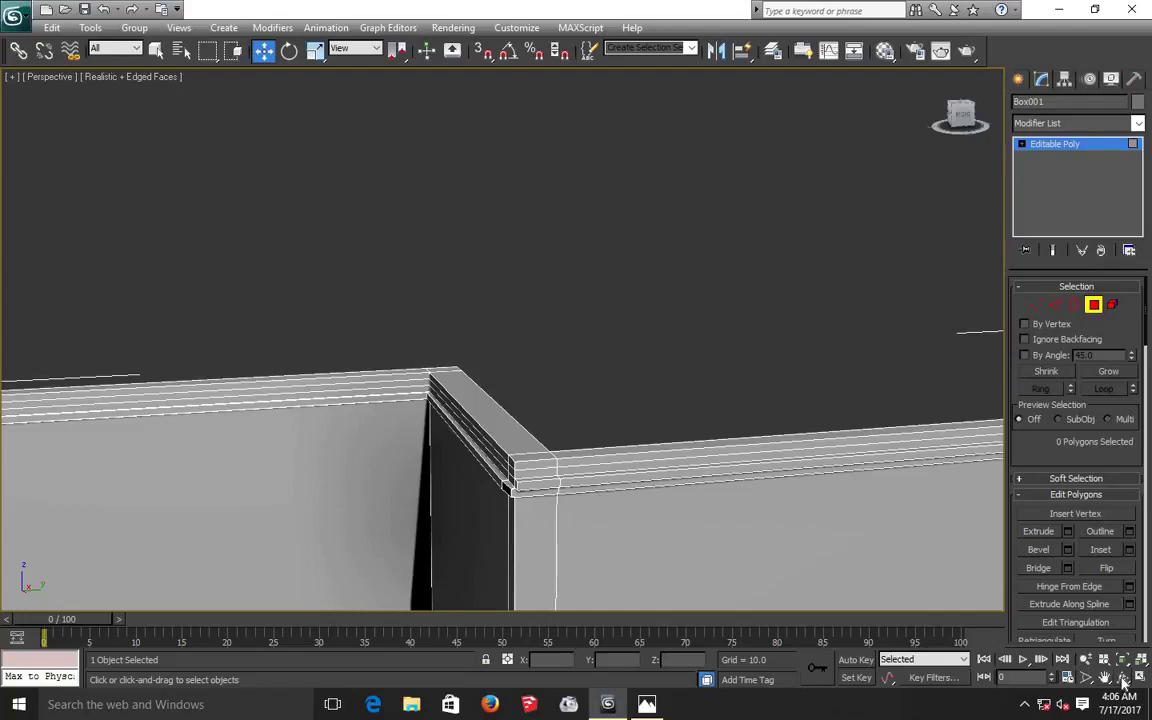
click(1121, 677)
Pan along the walls and extrude the cornice's corner face and long strip by 0.168.
drag(555, 399, 578, 398)
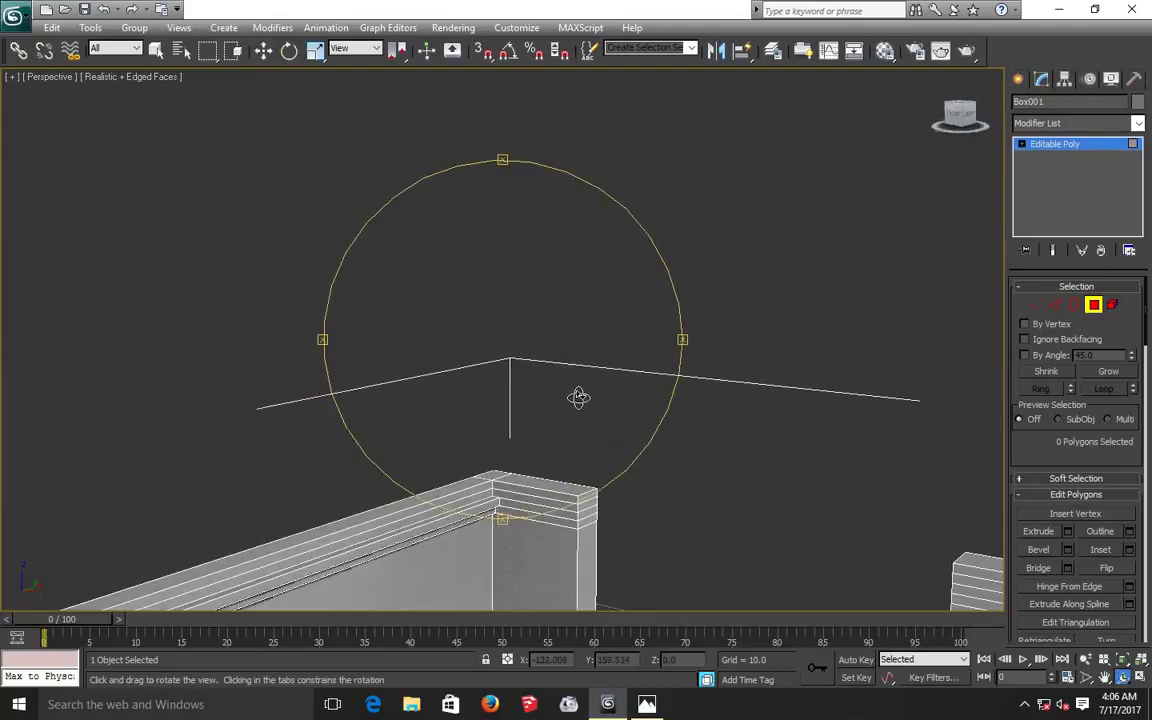
click(262, 57)
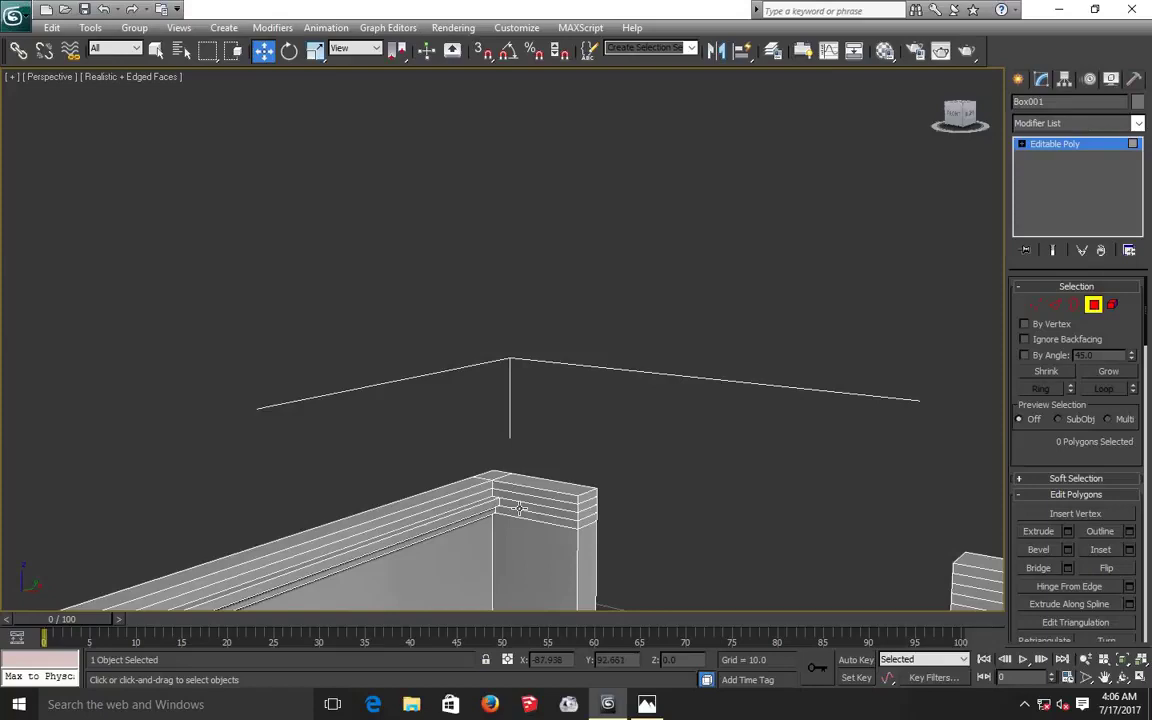
scroll(519, 508, down, 3)
scroll(490, 505, down, 2)
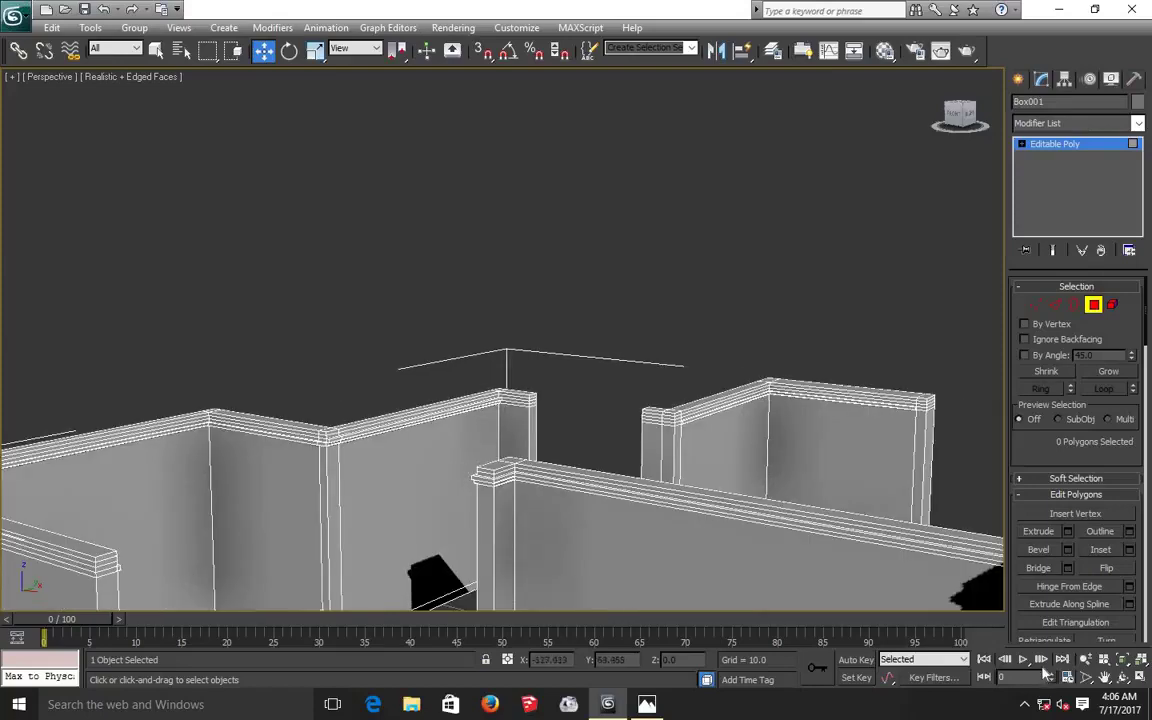
click(1105, 678)
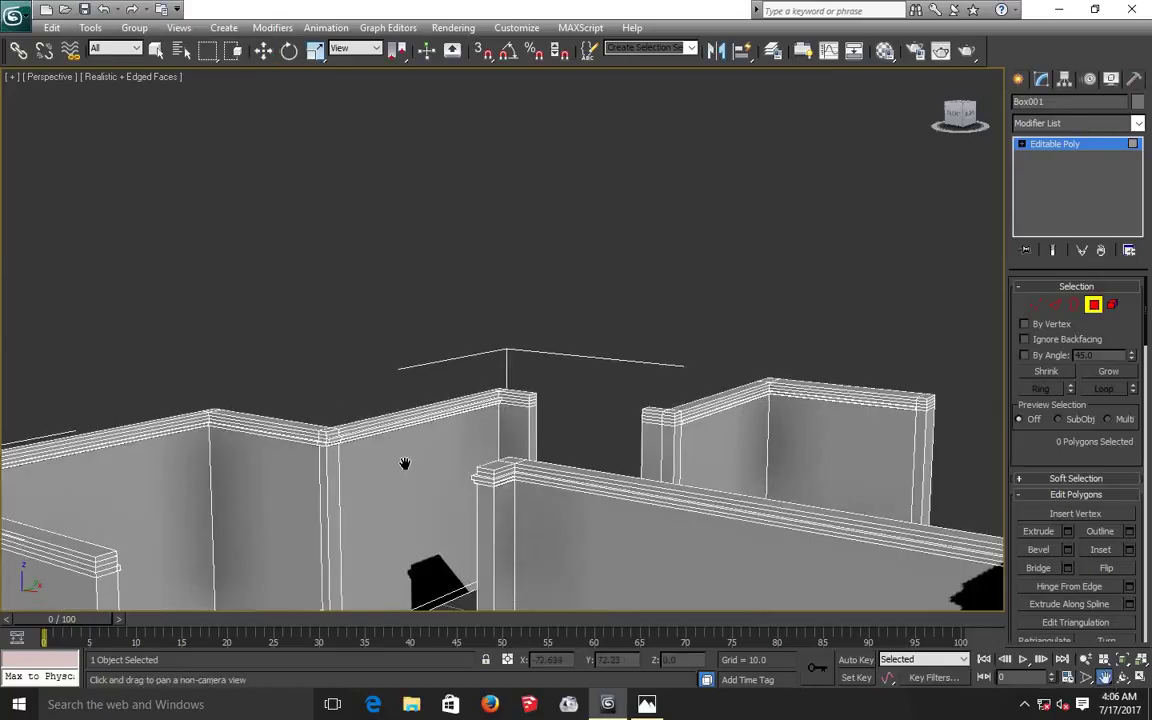
mouse_move(643, 455)
mouse_down()
mouse_move(707, 450)
mouse_move(679, 437)
mouse_move(667, 454)
mouse_move(656, 532)
mouse_move(486, 391)
mouse_move(434, 405)
mouse_up()
click(263, 50)
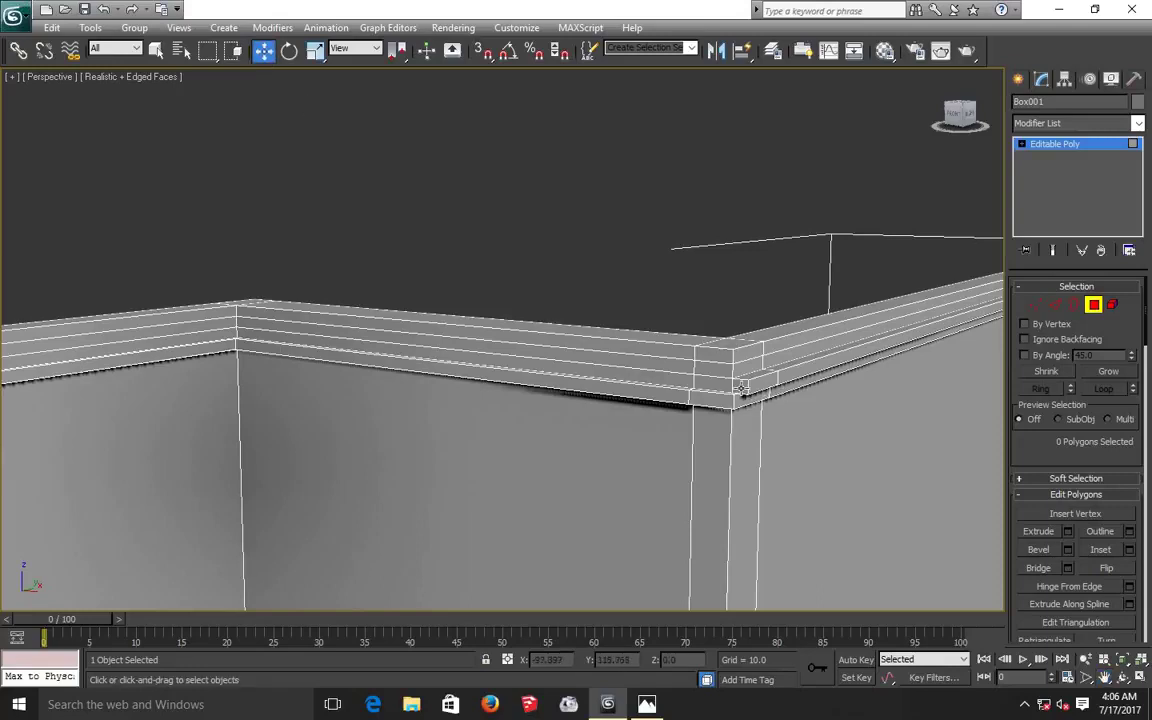
click(698, 383)
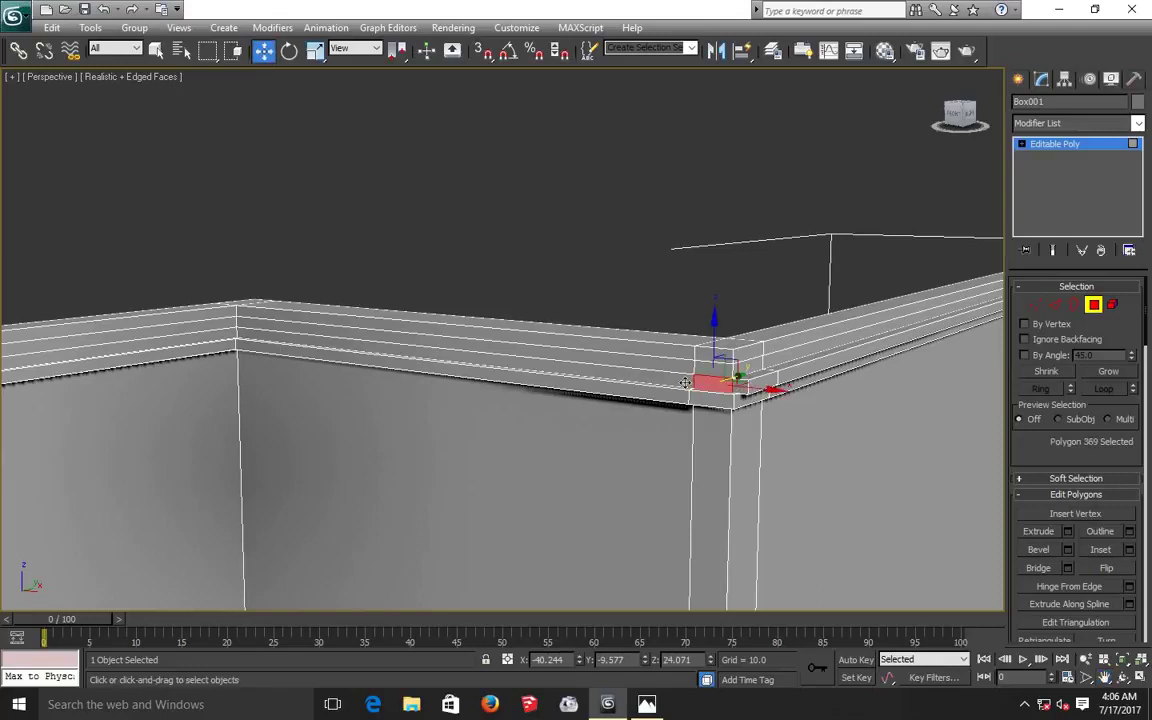
ctrl+click(685, 383)
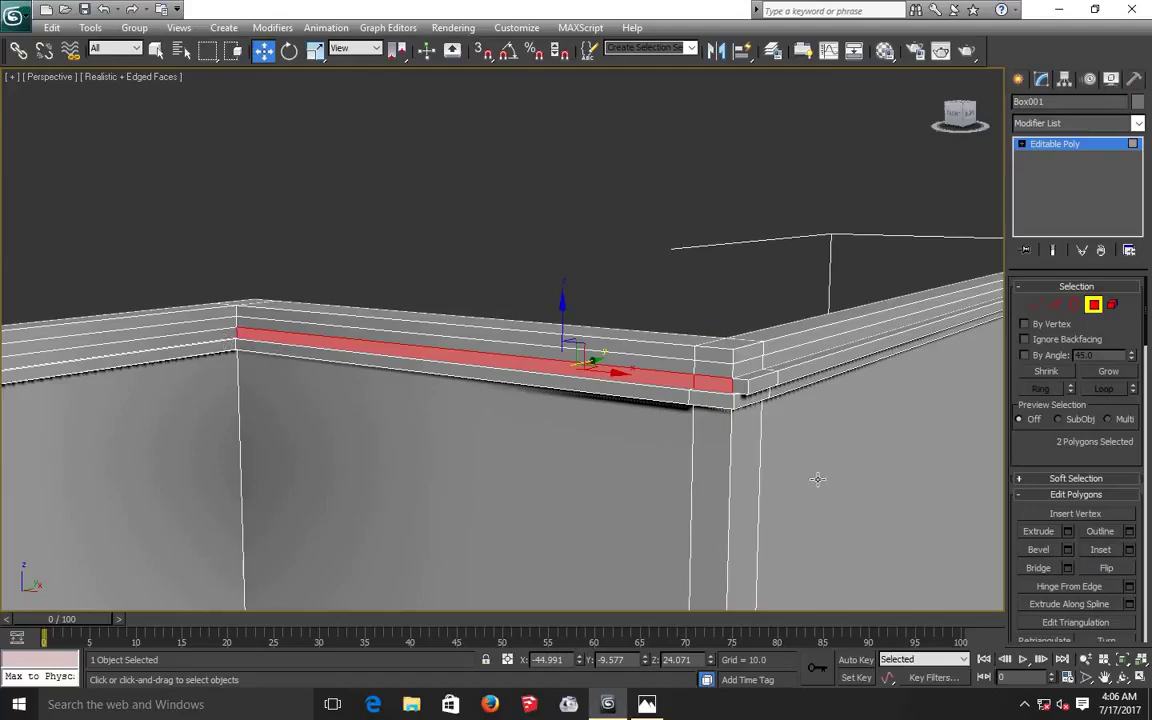
click(1068, 532)
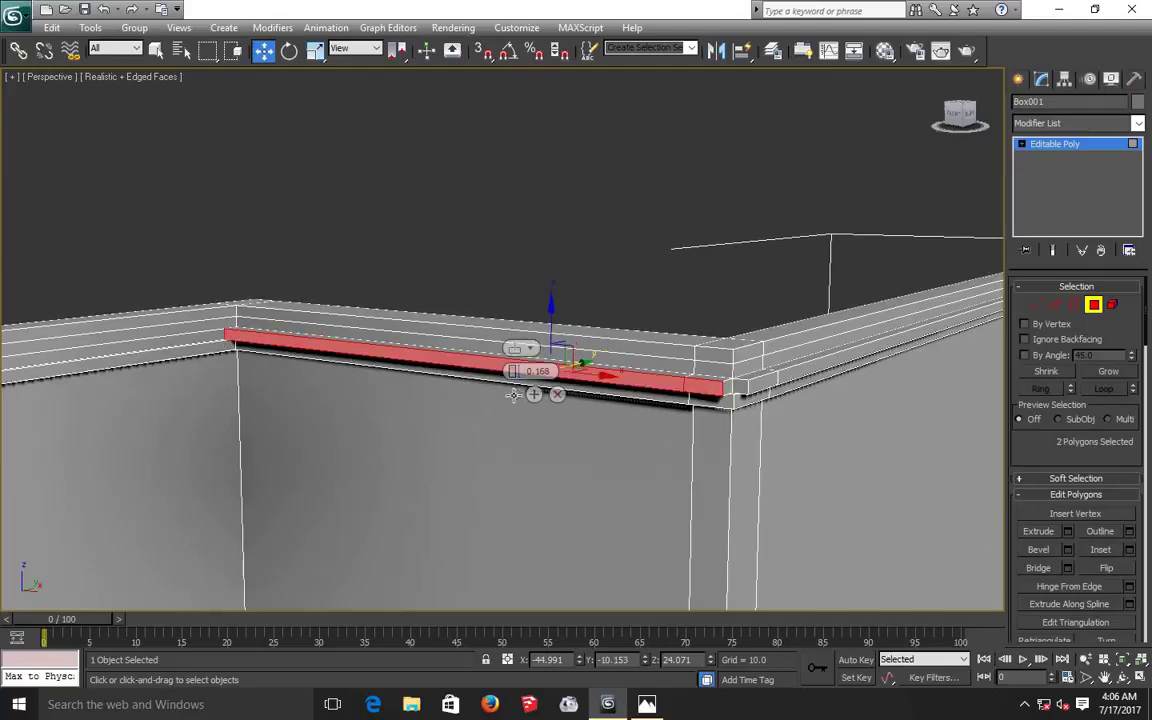
click(510, 394)
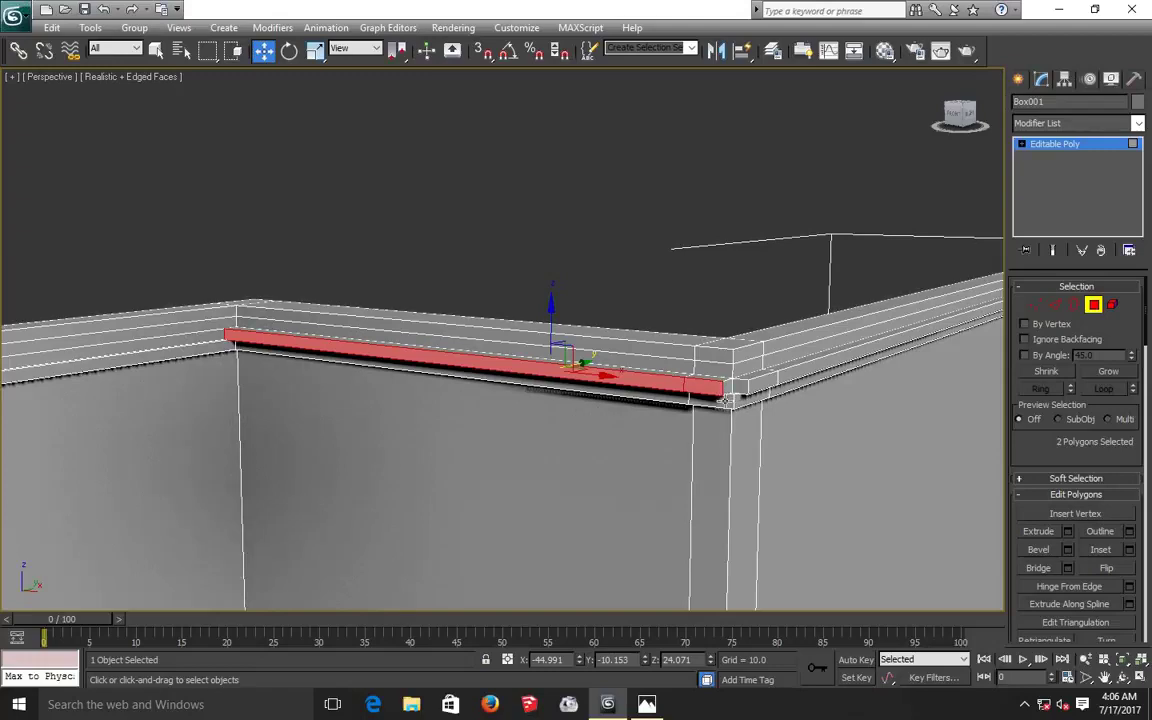
Add the strip's small end face at the corner and extrude again by 0.168.
drag(725, 399, 729, 402)
ctrl+click(737, 388)
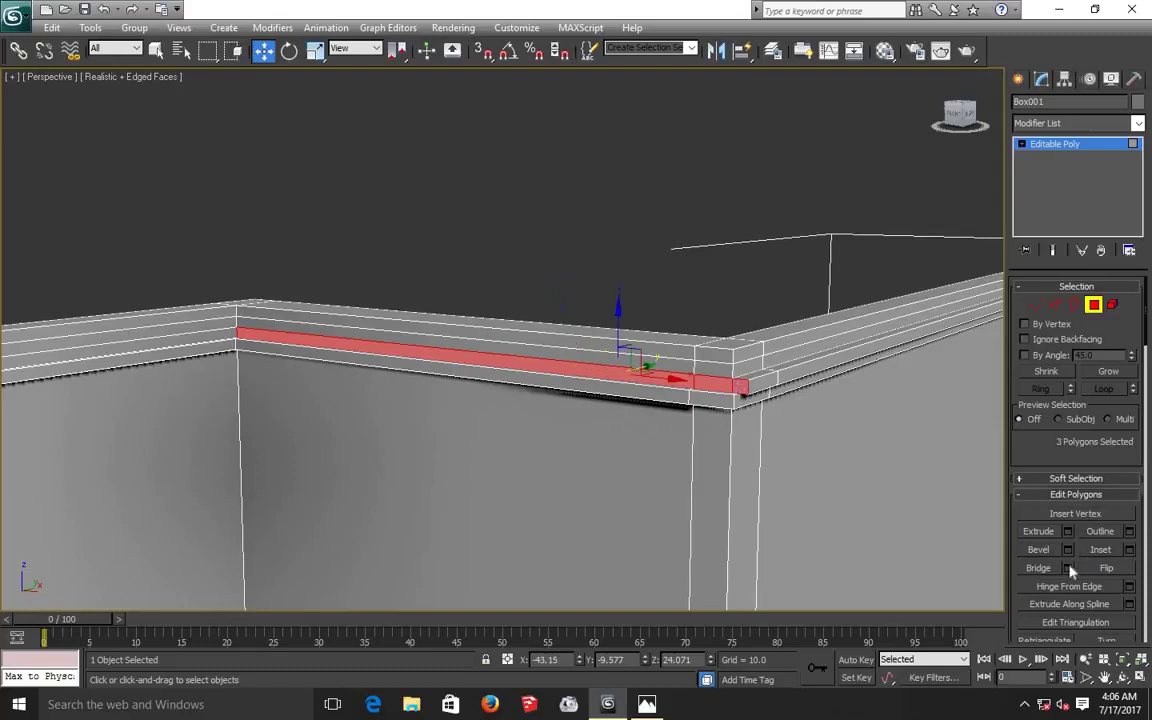
click(1067, 533)
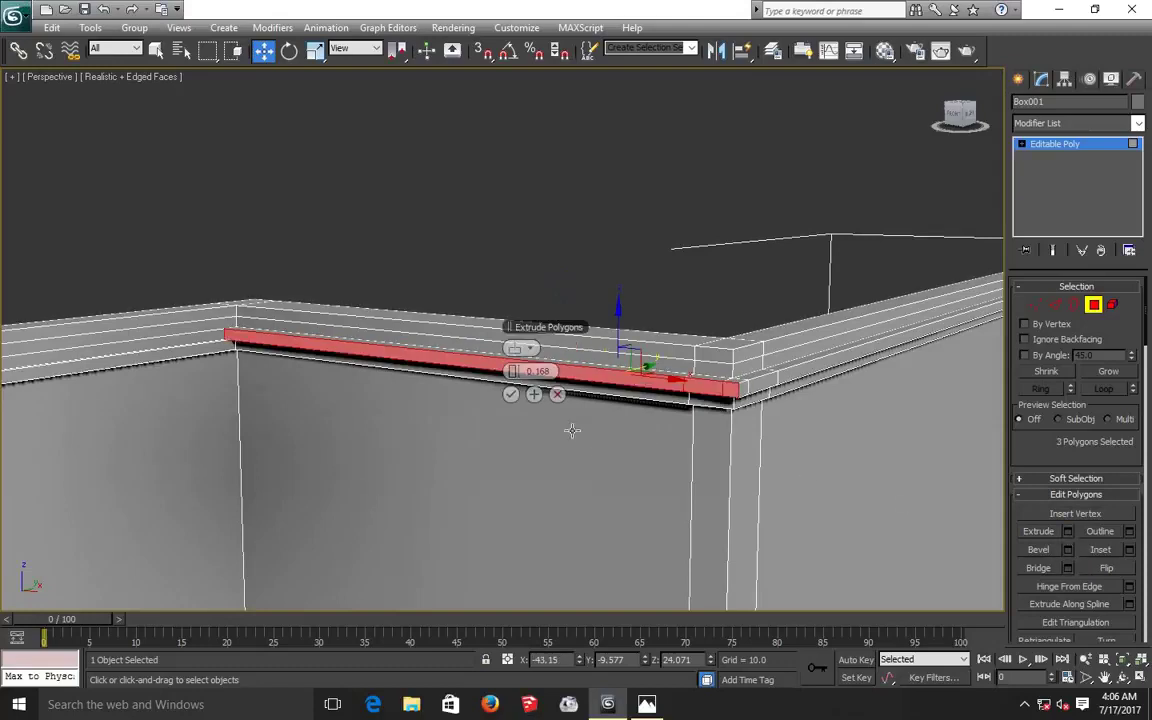
click(511, 394)
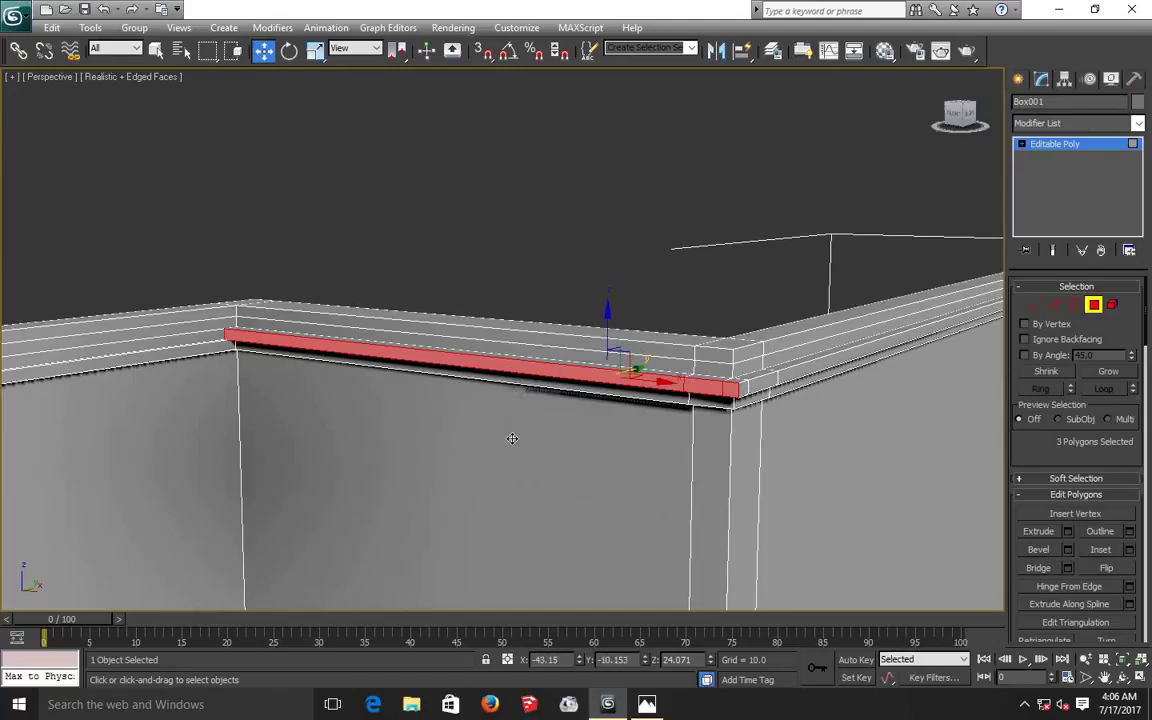
Select the thin strip face at the next wall top and orbit closer to the walls.
click(475, 435)
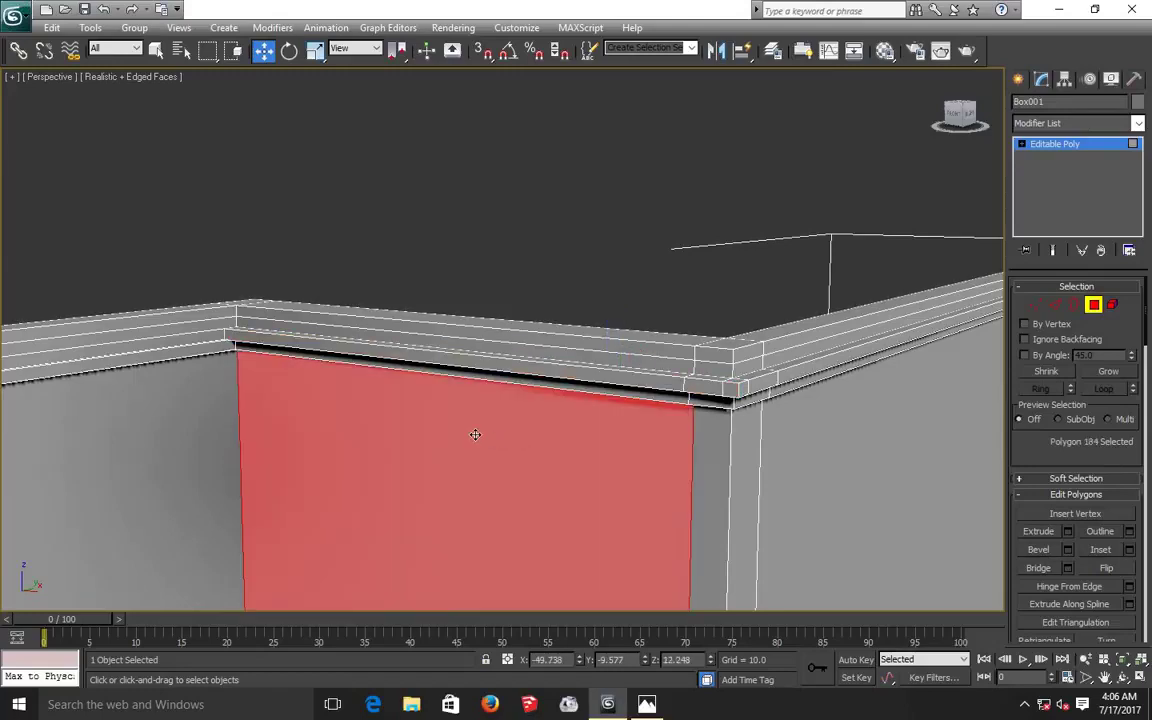
click(202, 338)
scroll(202, 338, down, 5)
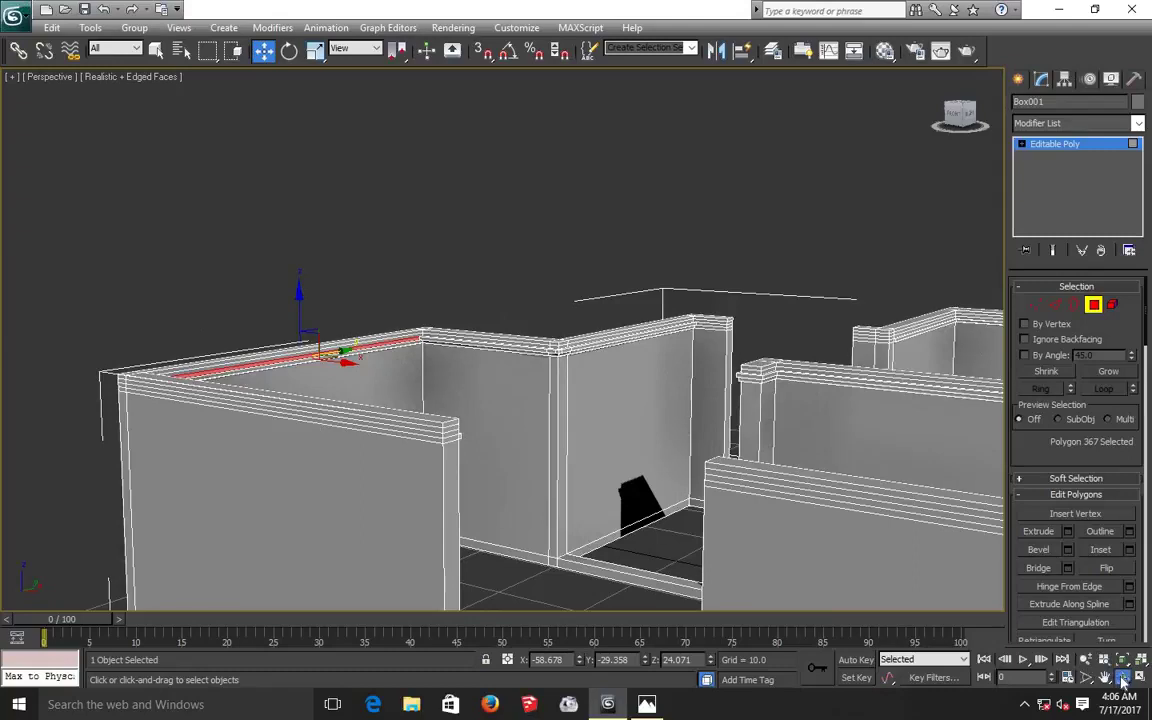
click(1122, 679)
mouse_move(506, 442)
mouse_down()
mouse_move(378, 451)
mouse_move(210, 299)
mouse_up()
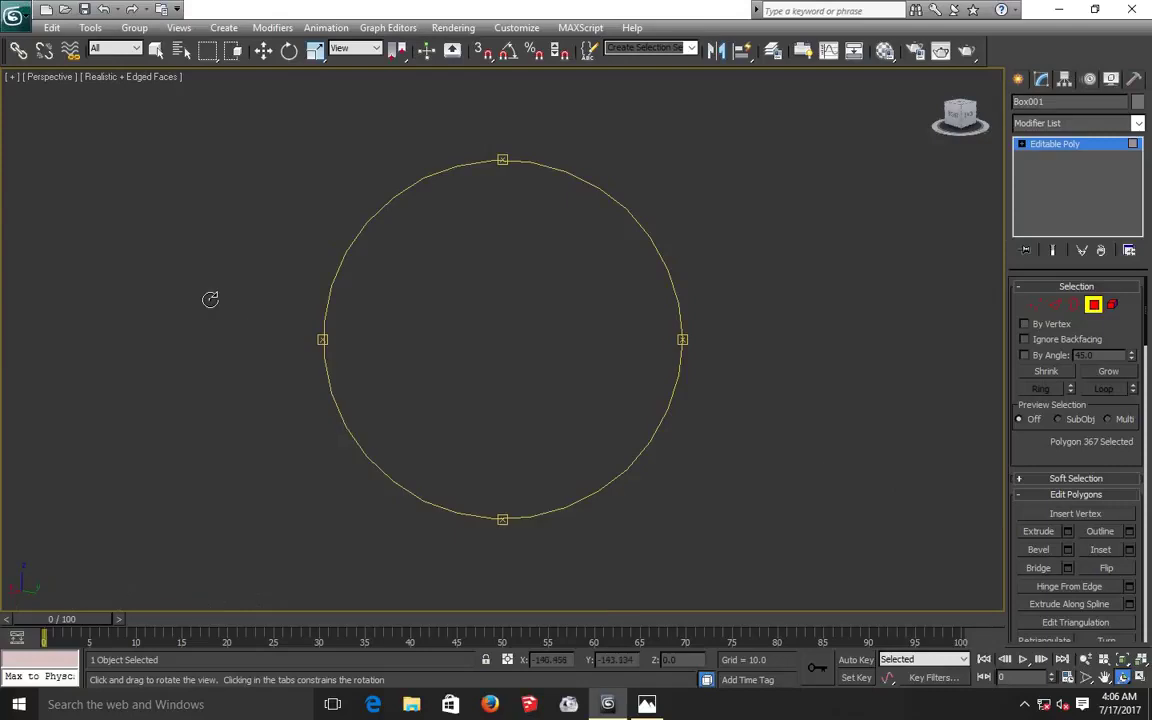
Pan to the corner, add the left wall's stripe, and extrude both stripes by 0.168.
click(1104, 677)
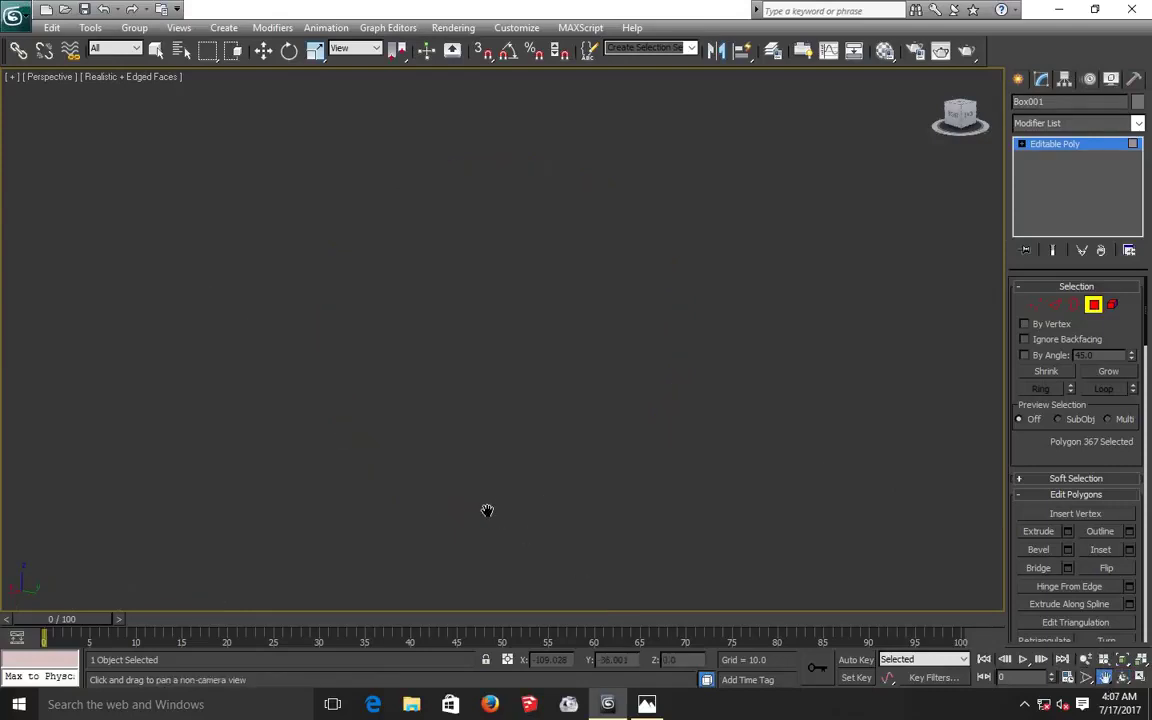
drag(484, 448, 521, 415)
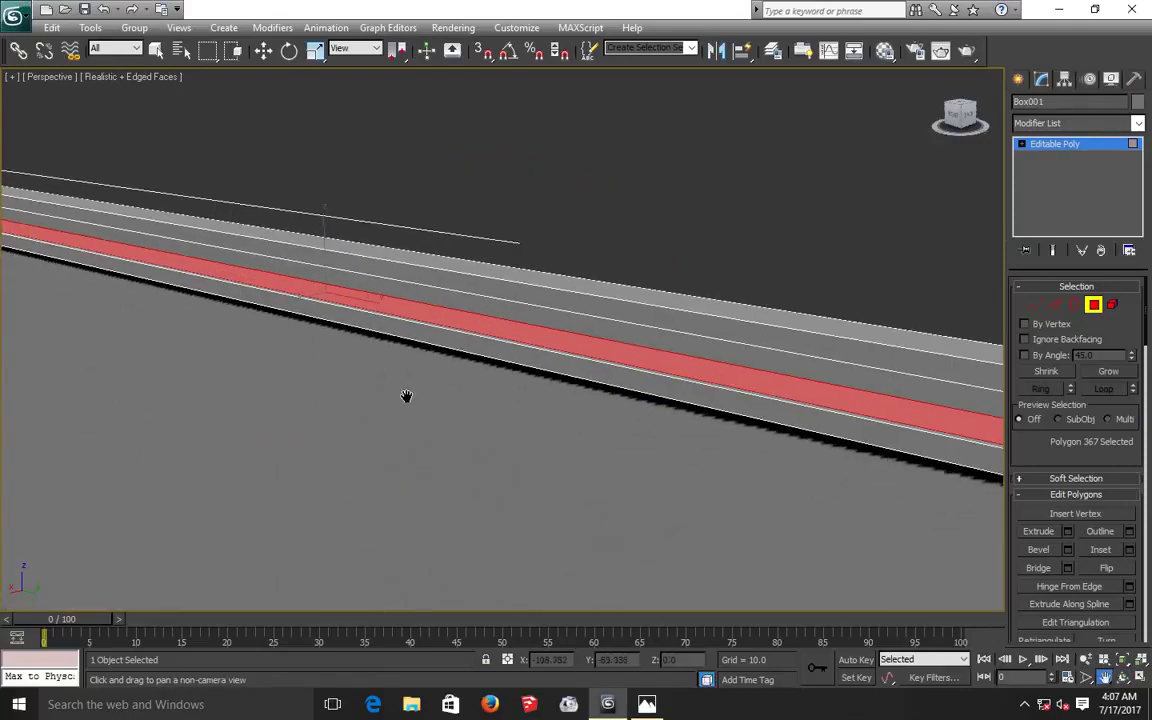
drag(404, 399, 534, 404)
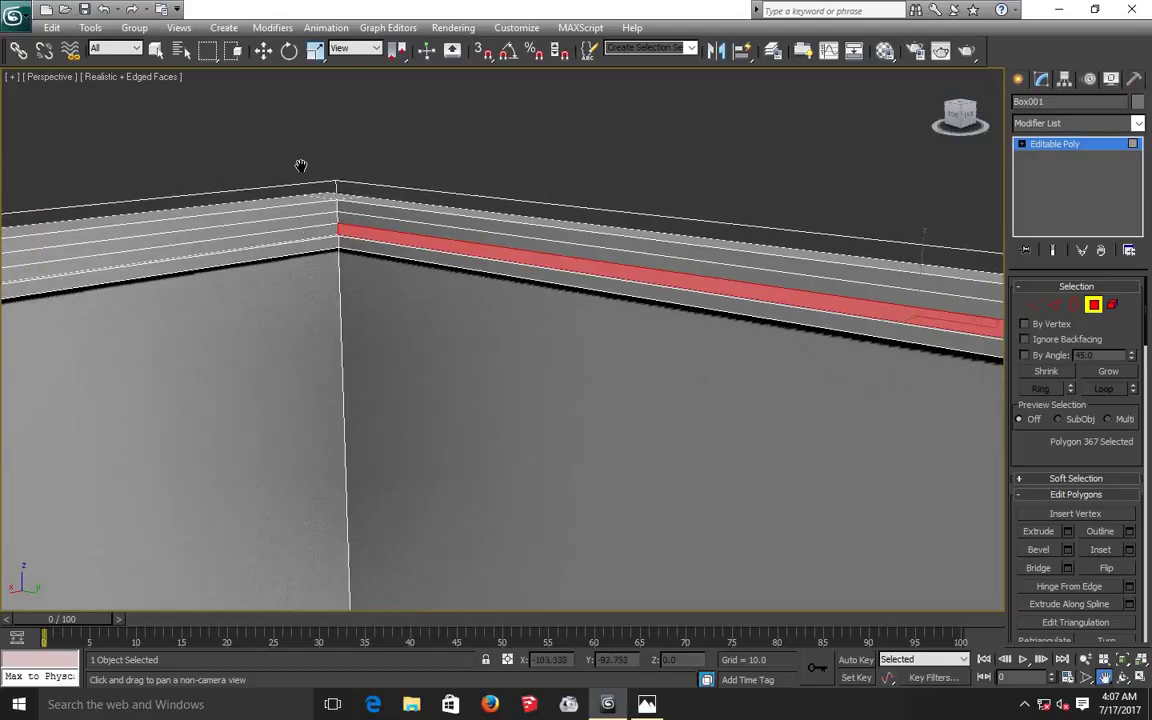
click(264, 52)
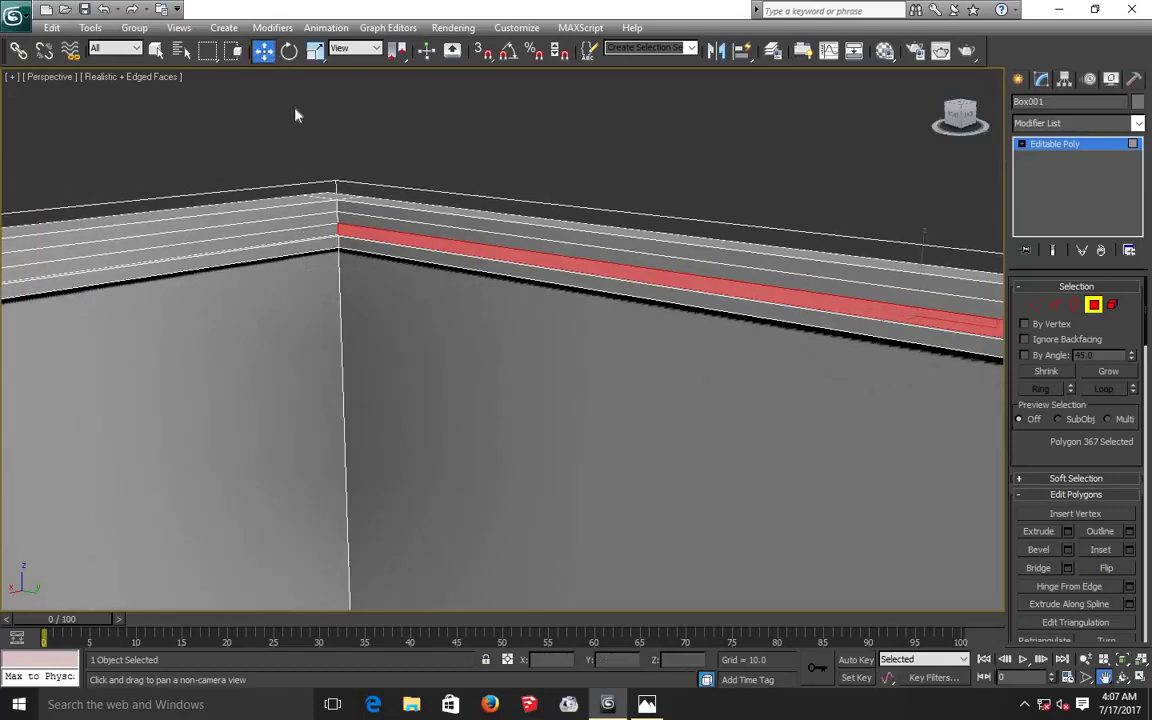
ctrl+click(318, 234)
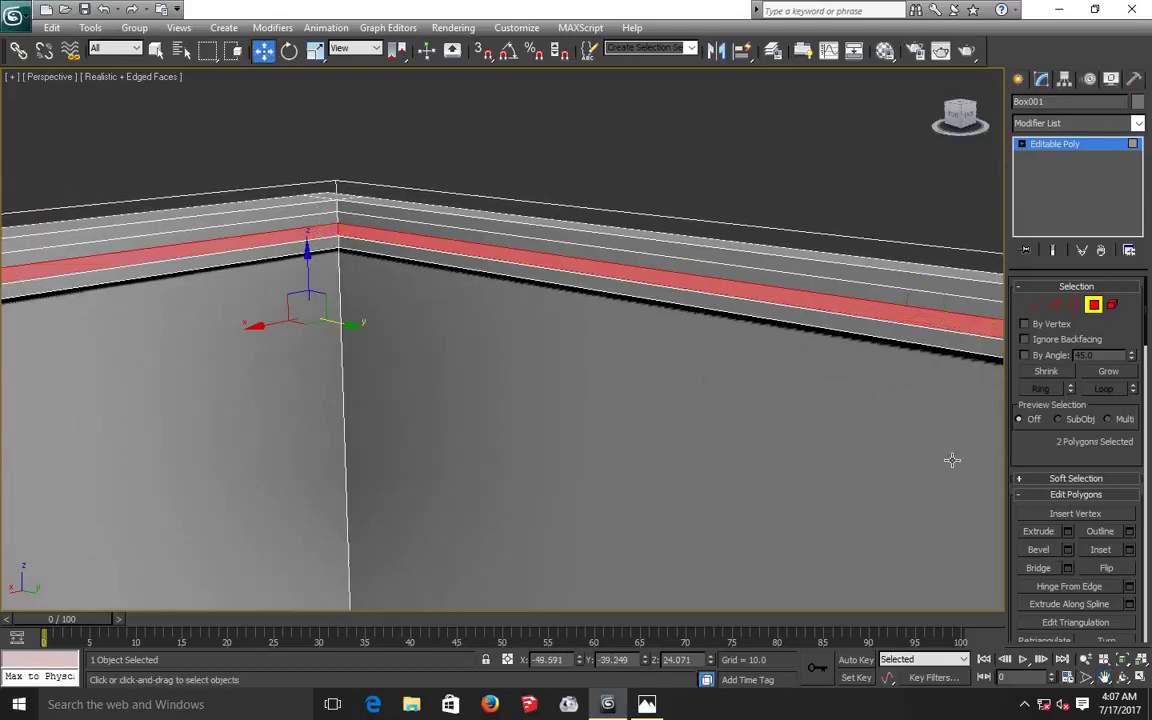
click(1068, 533)
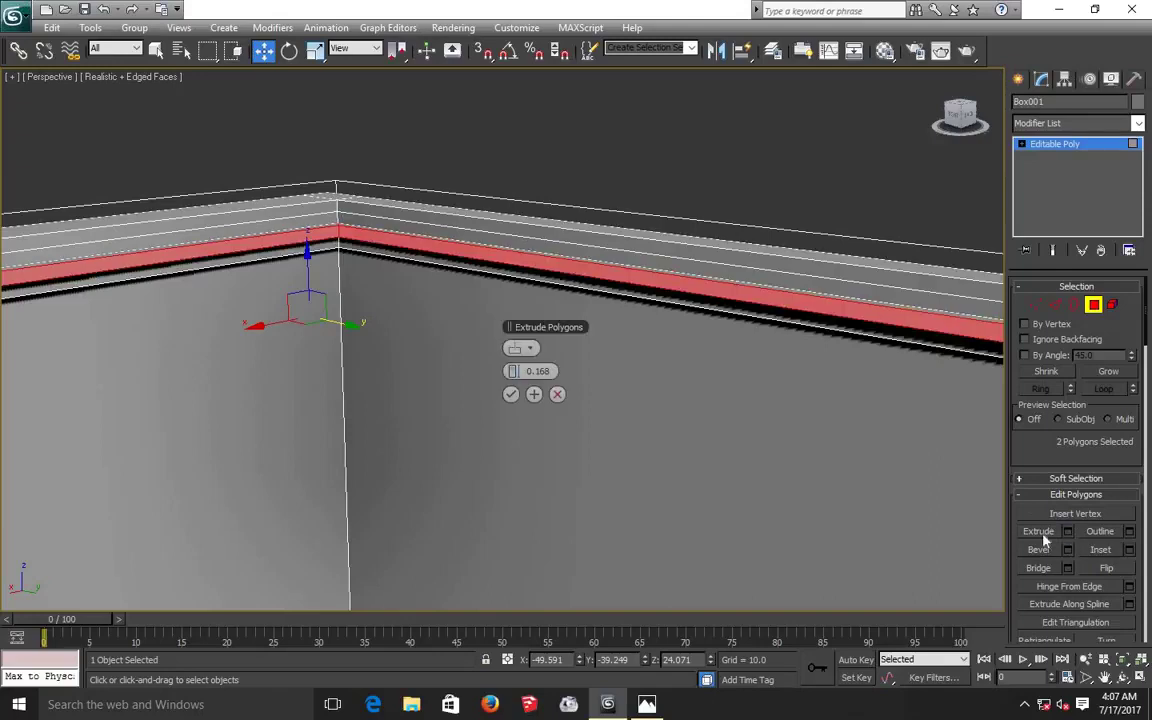
click(511, 395)
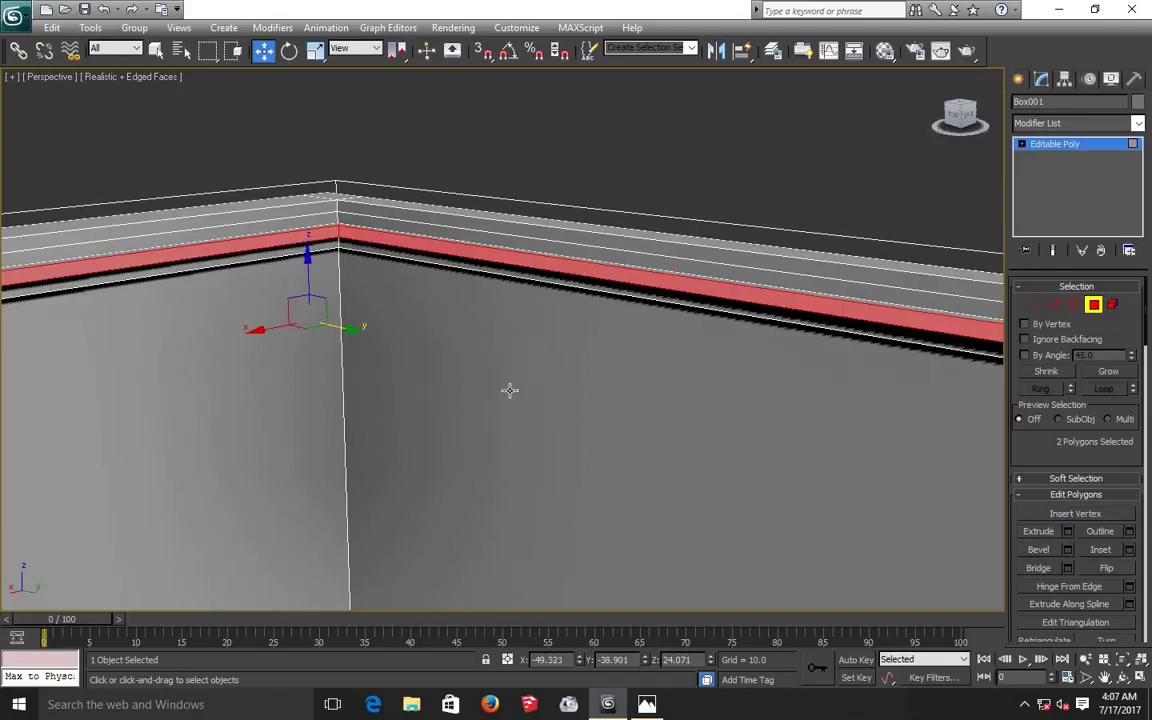
scroll(509, 390, down, 4)
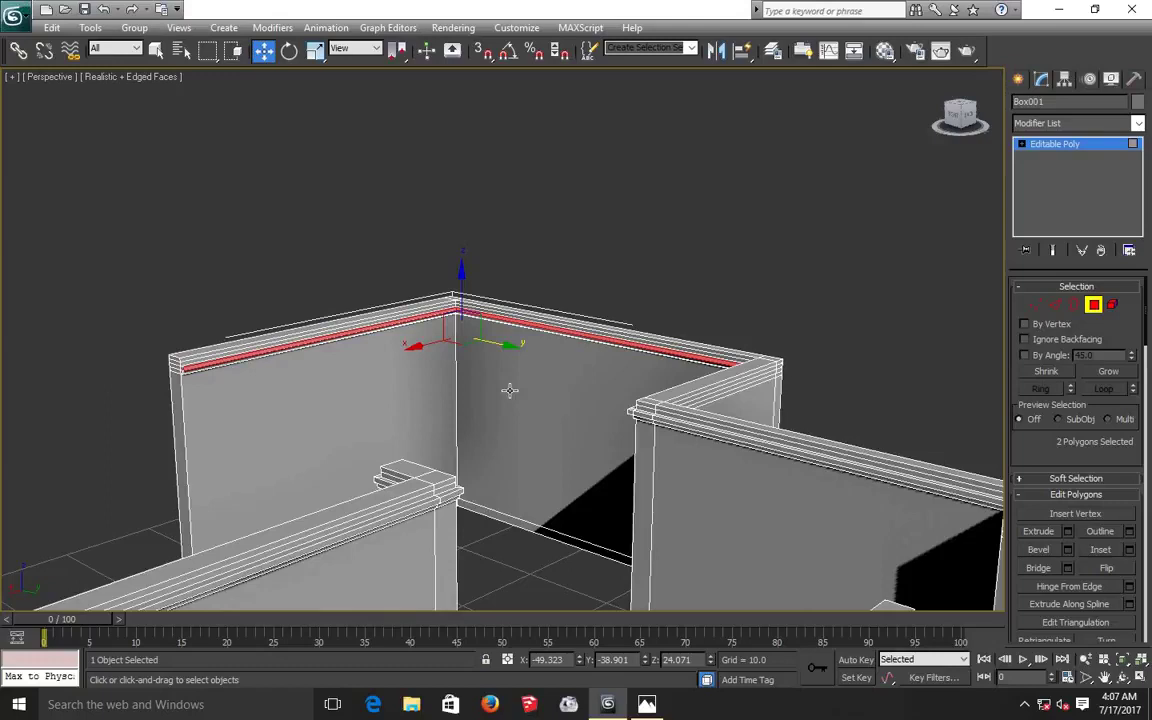
scroll(509, 390, down, 5)
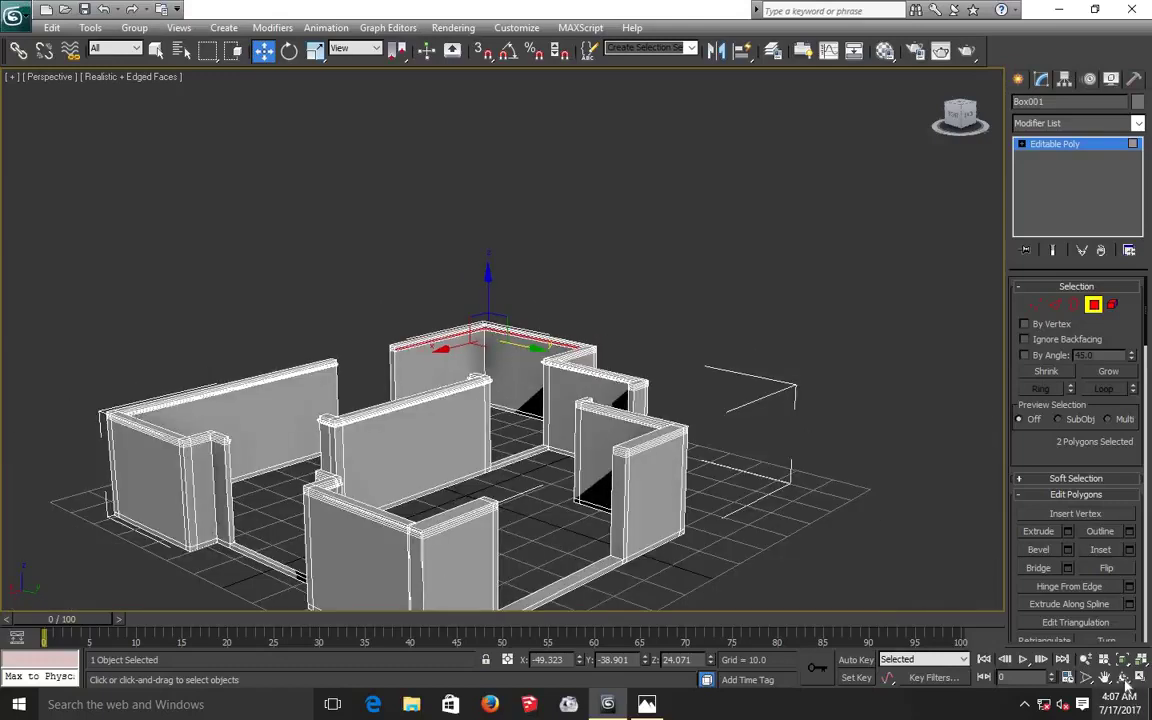
Orbit, pan and zoom the perspective view to bring the wall's top edge into view.
click(1122, 677)
drag(470, 415, 471, 465)
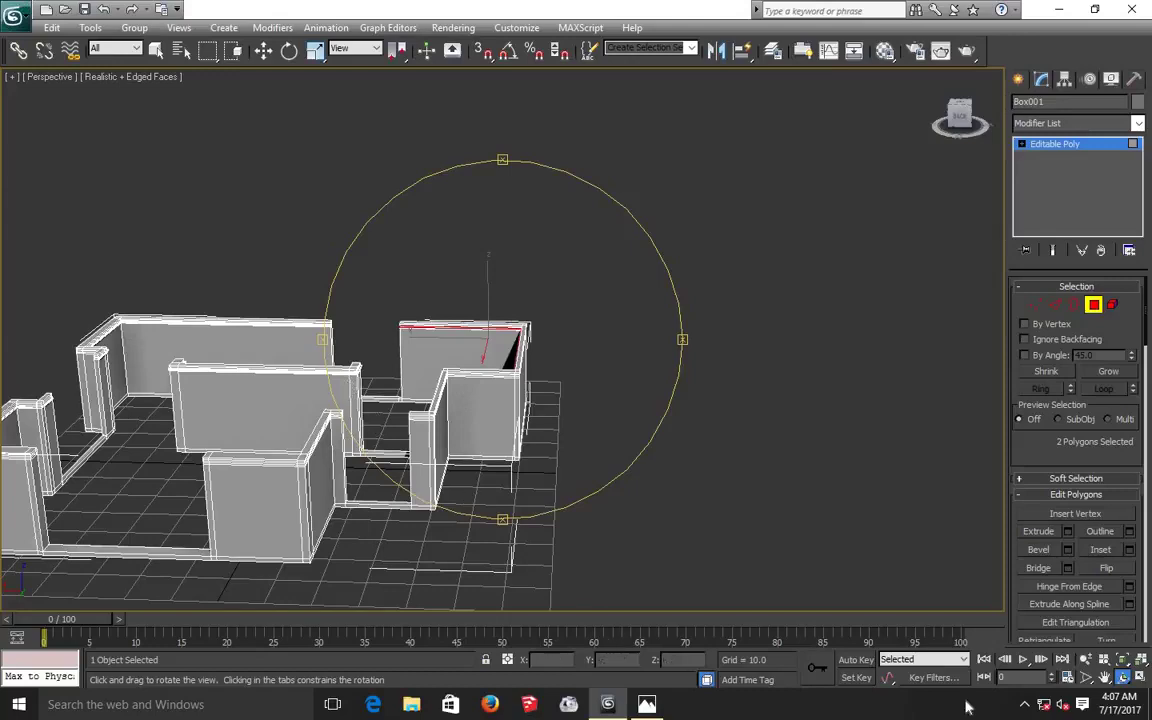
click(1020, 705)
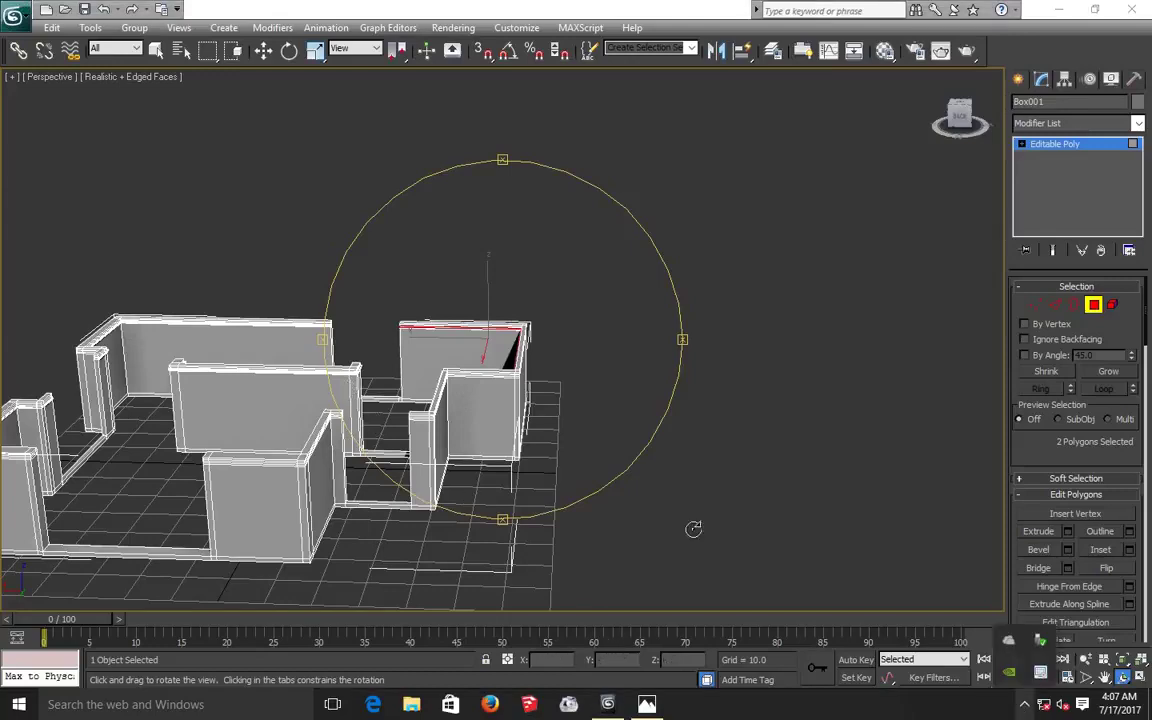
drag(514, 411, 470, 415)
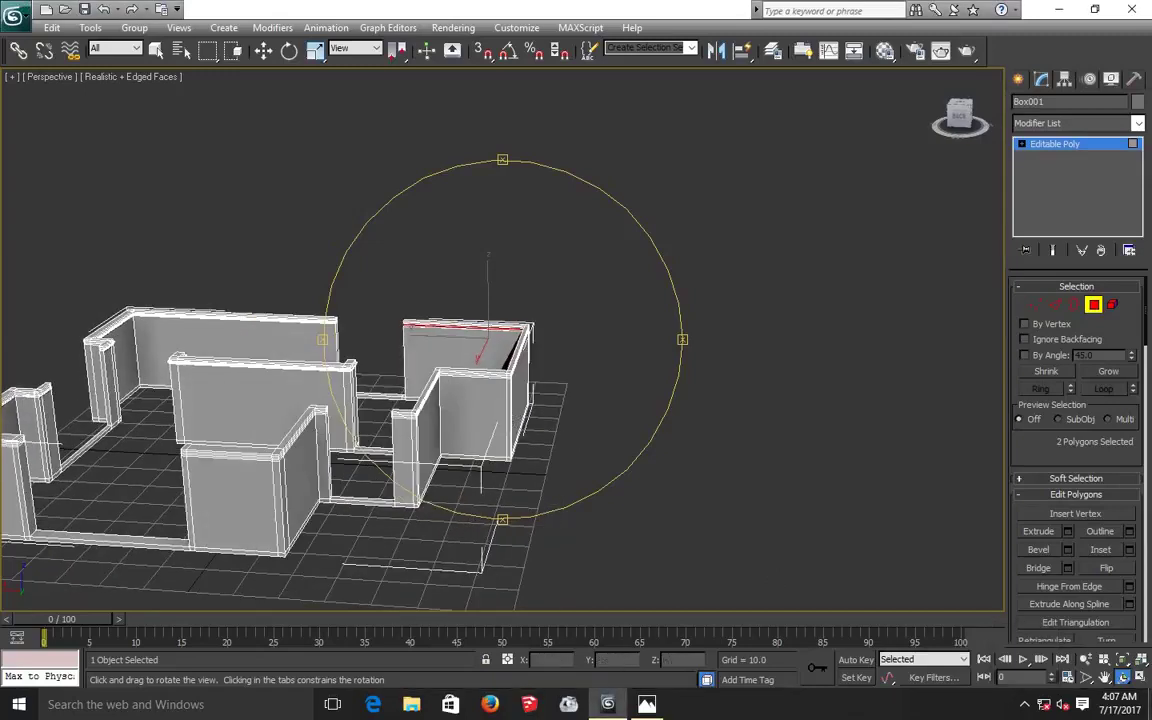
key(ctrl+p)
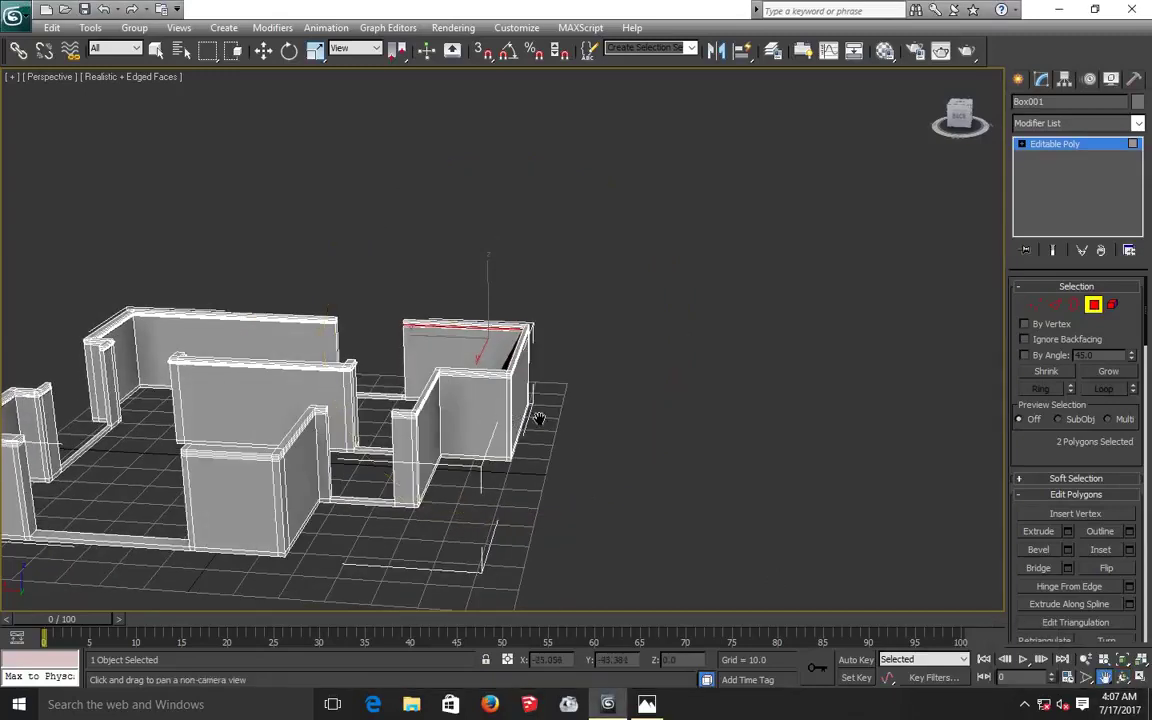
drag(539, 418, 625, 429)
scroll(600, 386, up, 5)
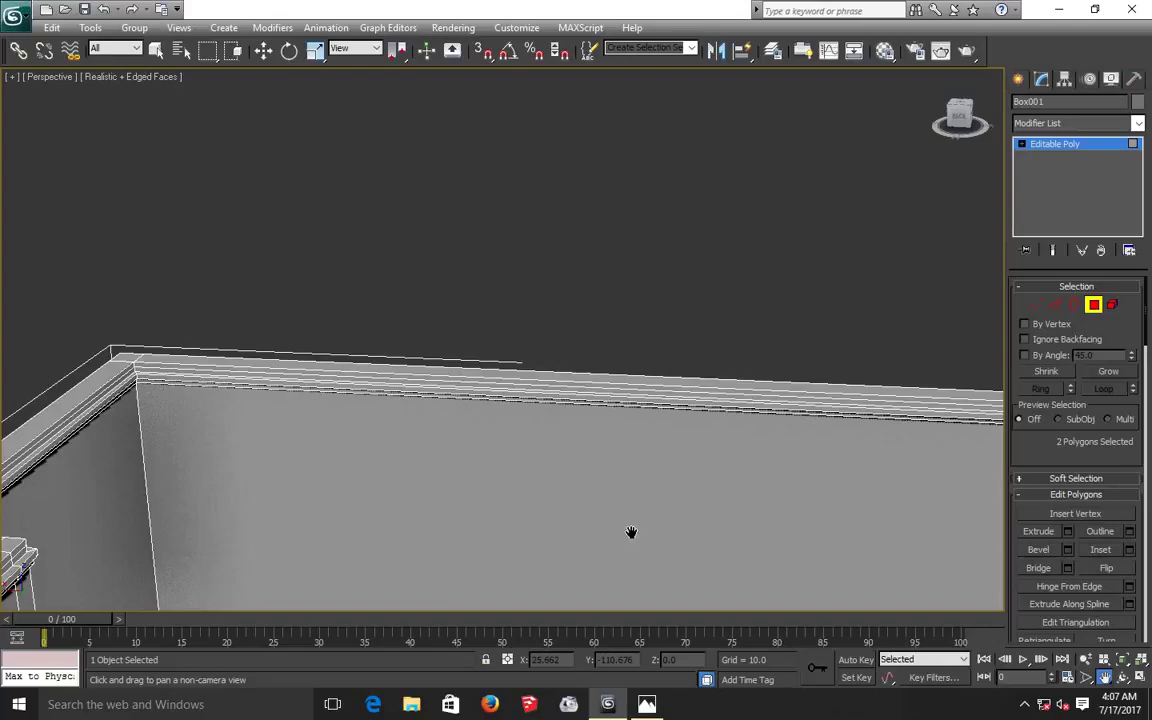
mouse_move(479, 479)
mouse_down()
mouse_move(519, 434)
mouse_move(527, 449)
mouse_up()
scroll(520, 434, up, 2)
scroll(527, 449, up, 1)
mouse_move(618, 530)
mouse_down()
mouse_move(525, 471)
mouse_move(288, 473)
mouse_up()
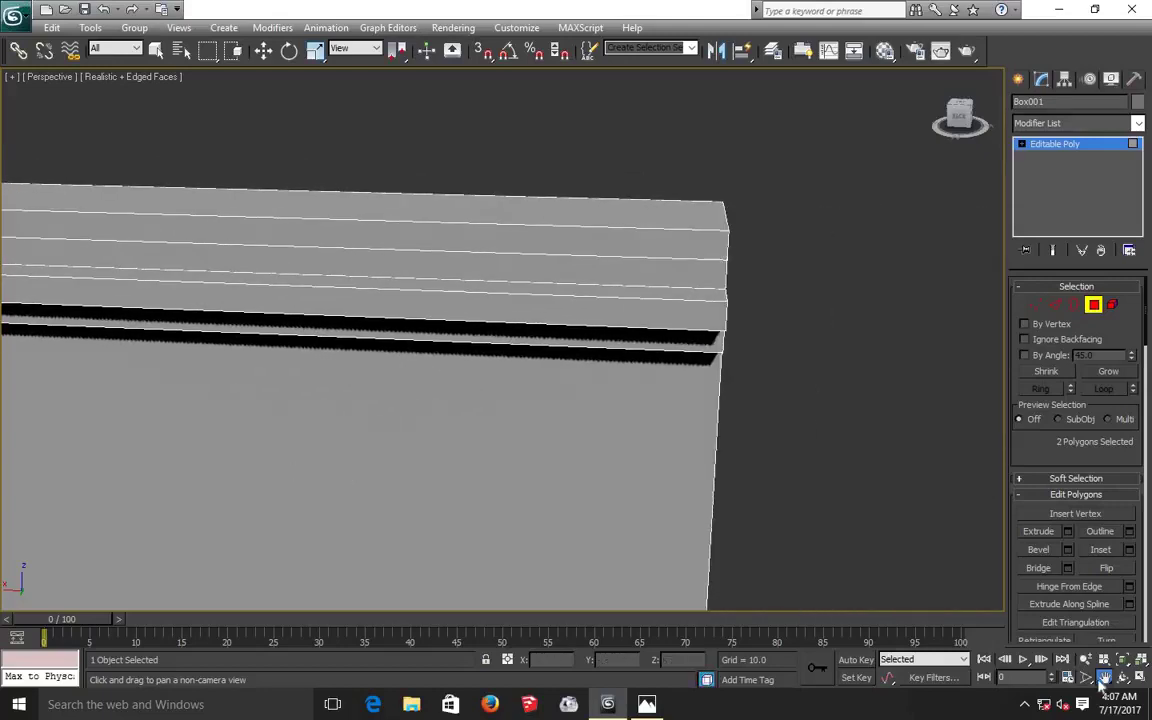
Orbit around the wall block to see it from another side.
click(1122, 677)
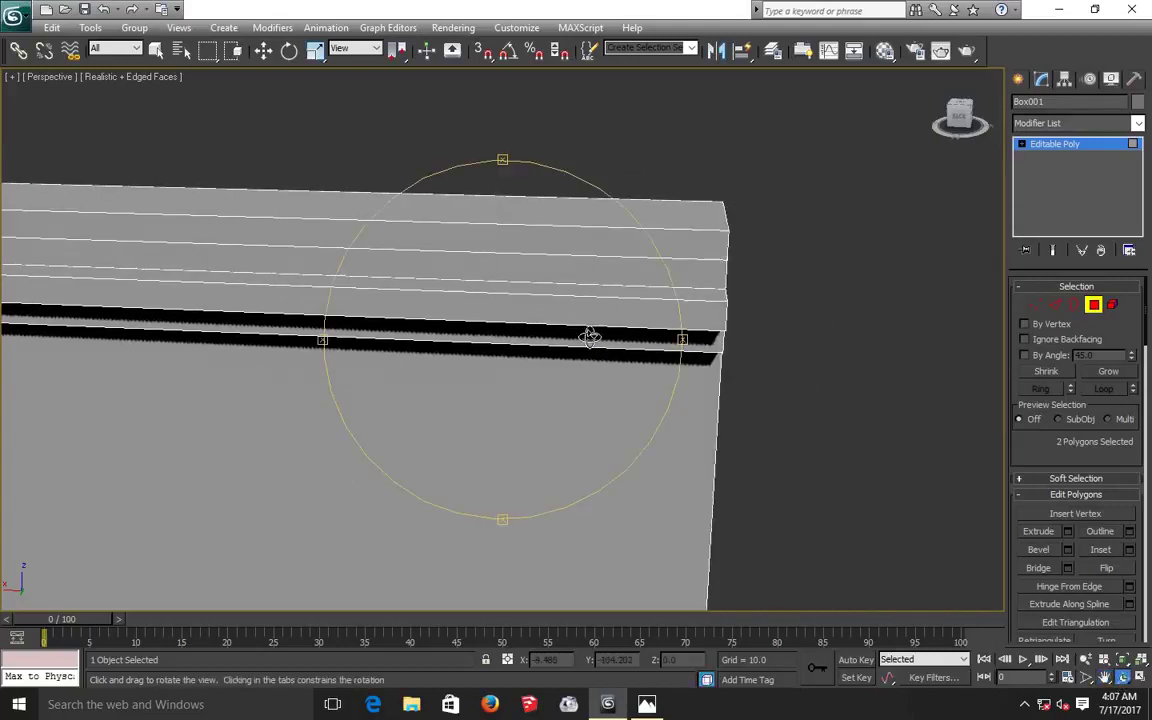
mouse_move(589, 334)
mouse_down()
mouse_move(589, 319)
mouse_move(525, 434)
mouse_move(589, 453)
mouse_move(497, 474)
mouse_move(399, 463)
mouse_move(391, 445)
mouse_move(378, 458)
mouse_move(506, 329)
mouse_up()
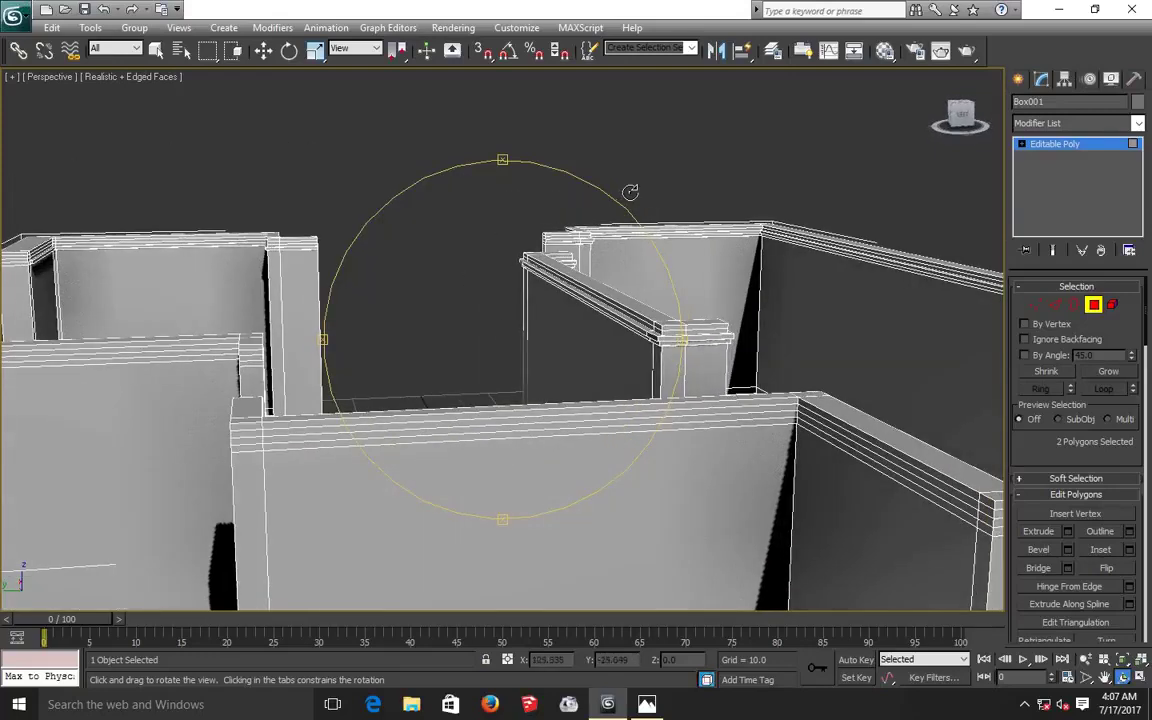
drag(630, 191, 630, 190)
mouse_move(553, 368)
mouse_down()
mouse_move(536, 380)
mouse_move(527, 345)
mouse_up()
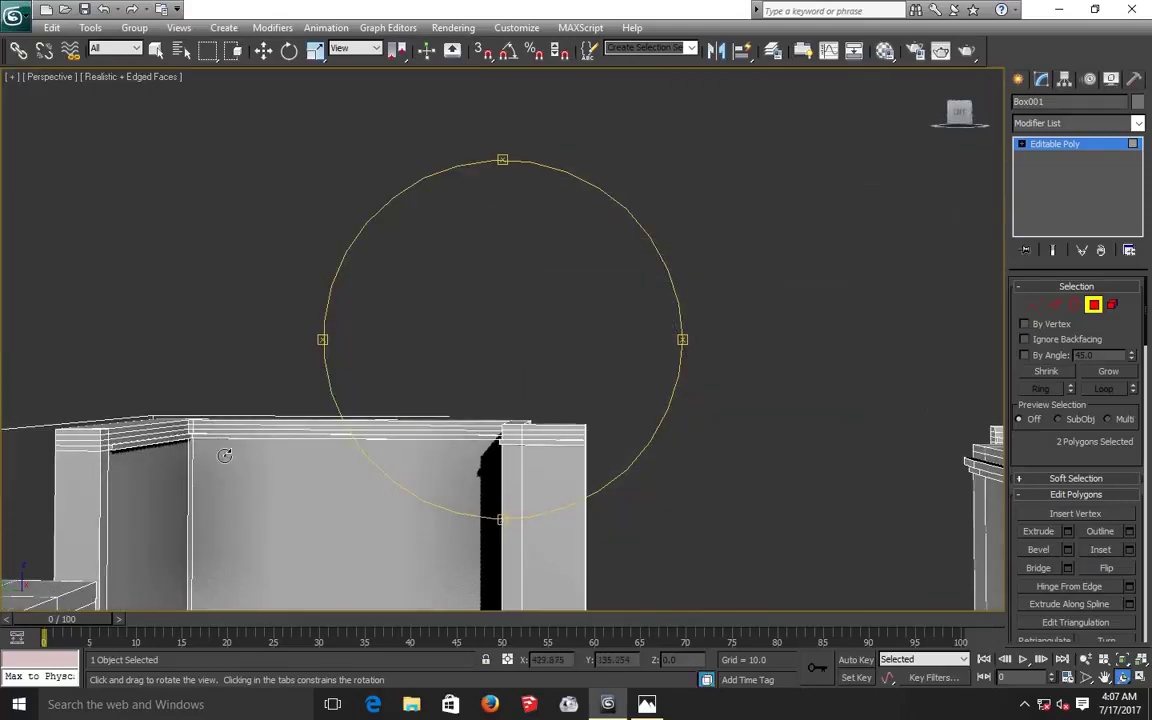
drag(225, 455, 370, 489)
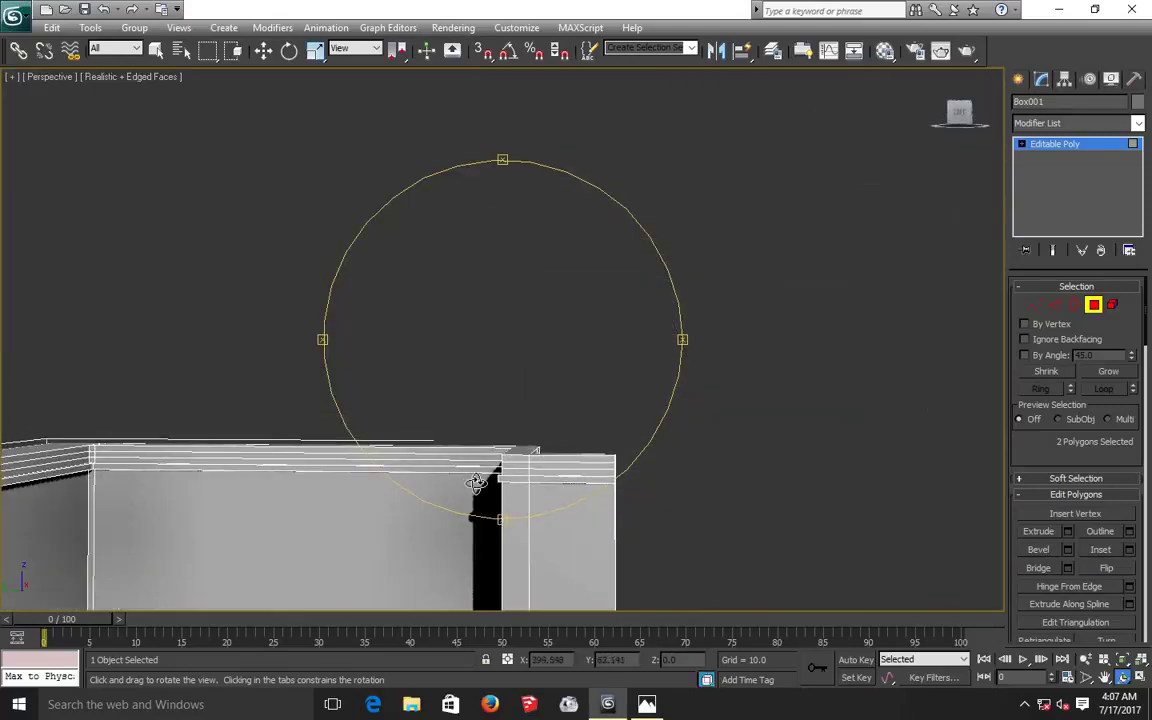
mouse_move(475, 483)
mouse_down()
mouse_move(496, 483)
mouse_move(478, 486)
mouse_up()
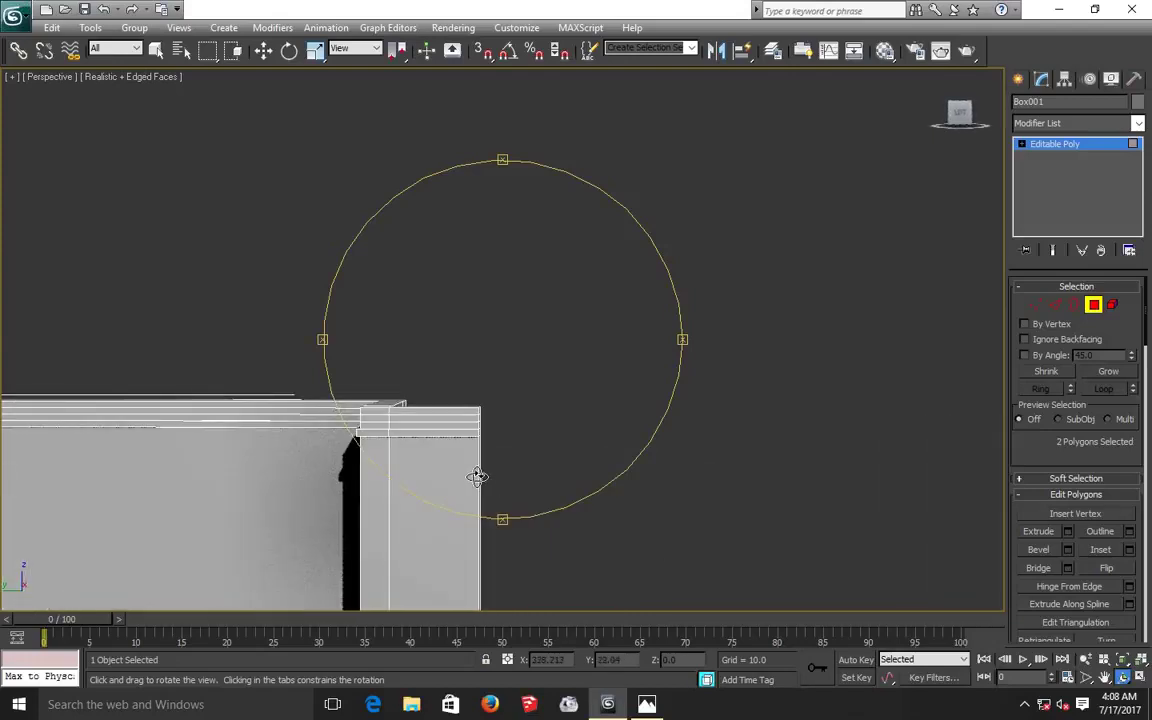
Clear the polygon selection and pan to frame the wall end's cornice strips.
click(263, 50)
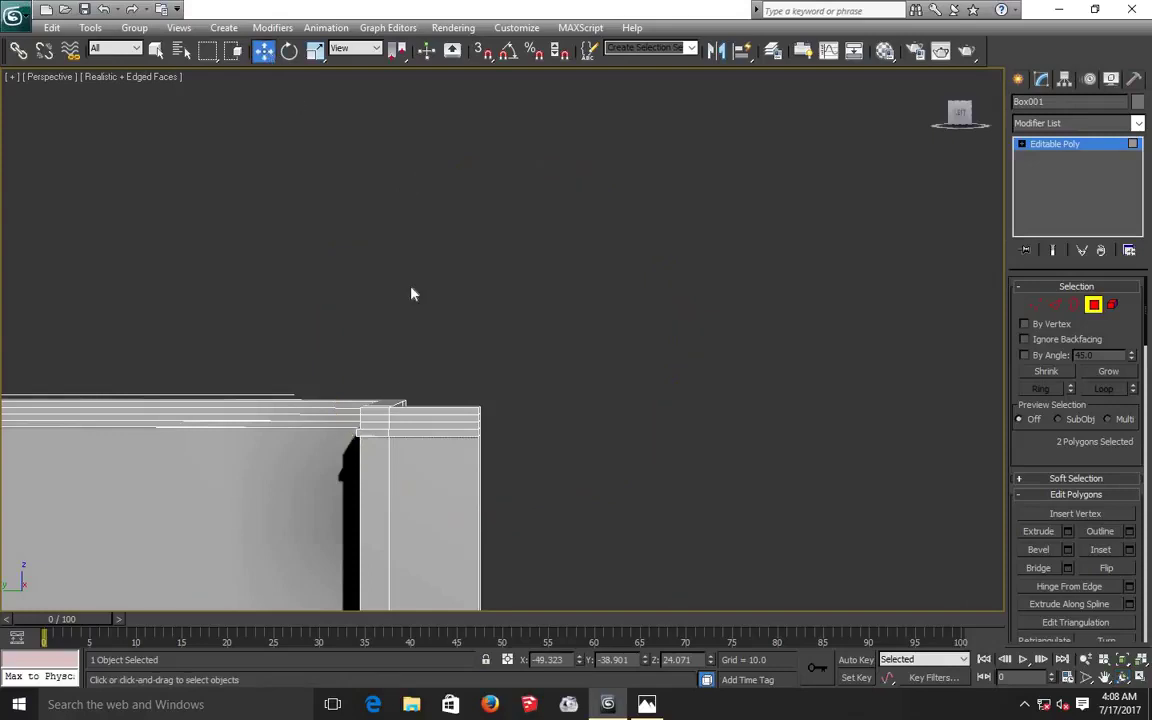
click(375, 463)
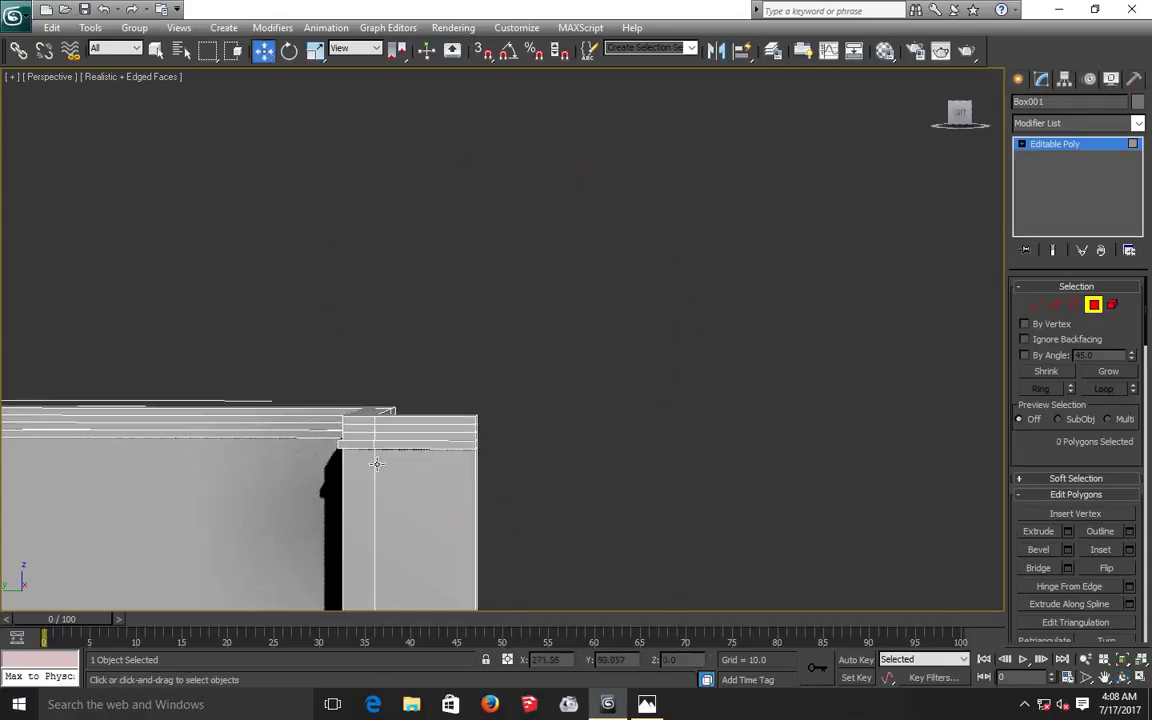
alt+middle_drag(375, 463, 438, 475)
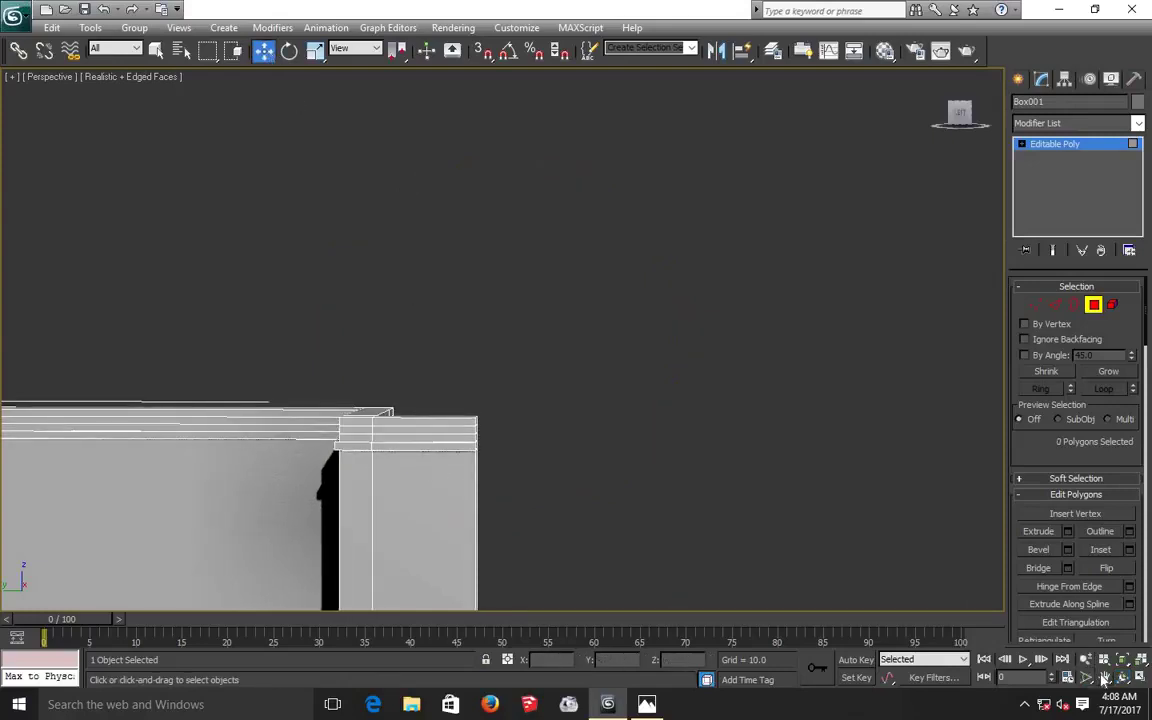
click(1105, 678)
drag(502, 403, 797, 324)
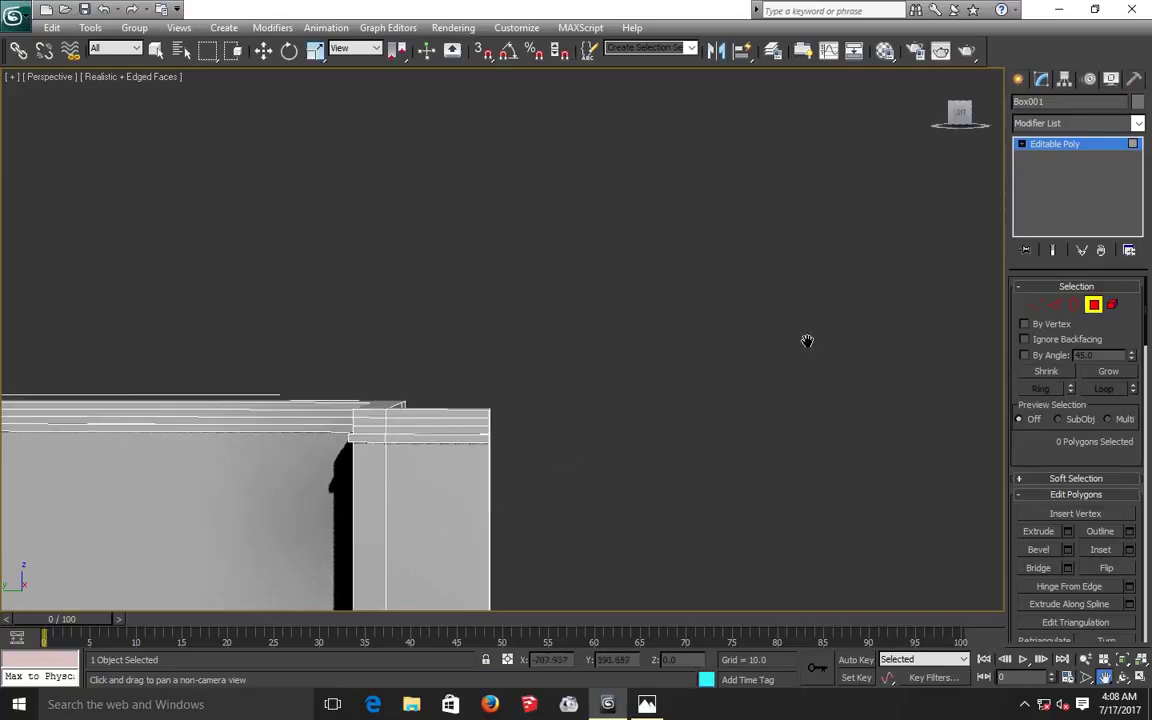
drag(429, 453, 423, 460)
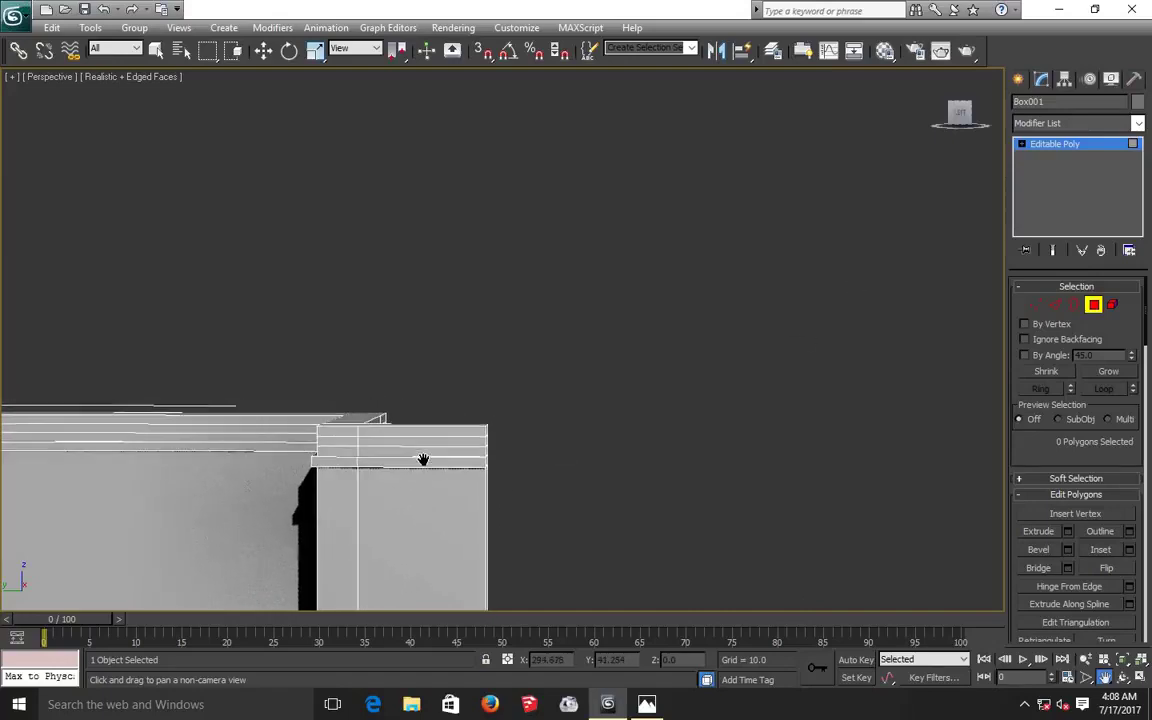
Select the left and right parts of the wall-end ledge strip and extrude them outward by 0.168.
click(266, 53)
click(390, 461)
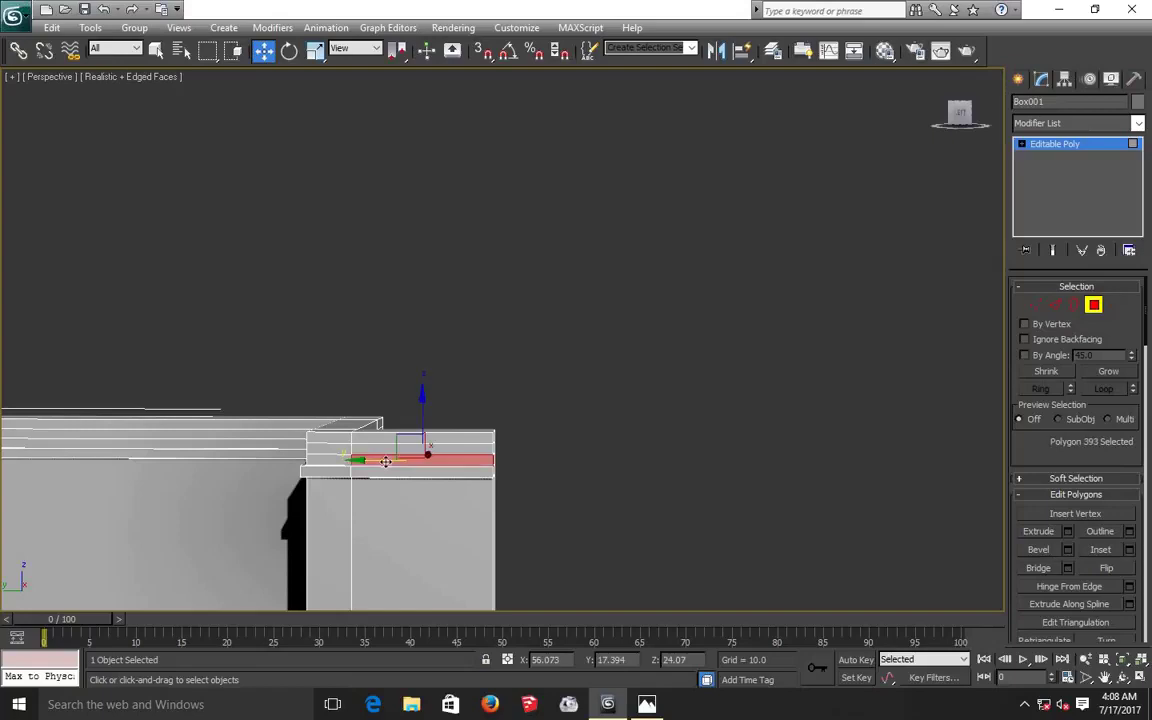
ctrl+click(338, 460)
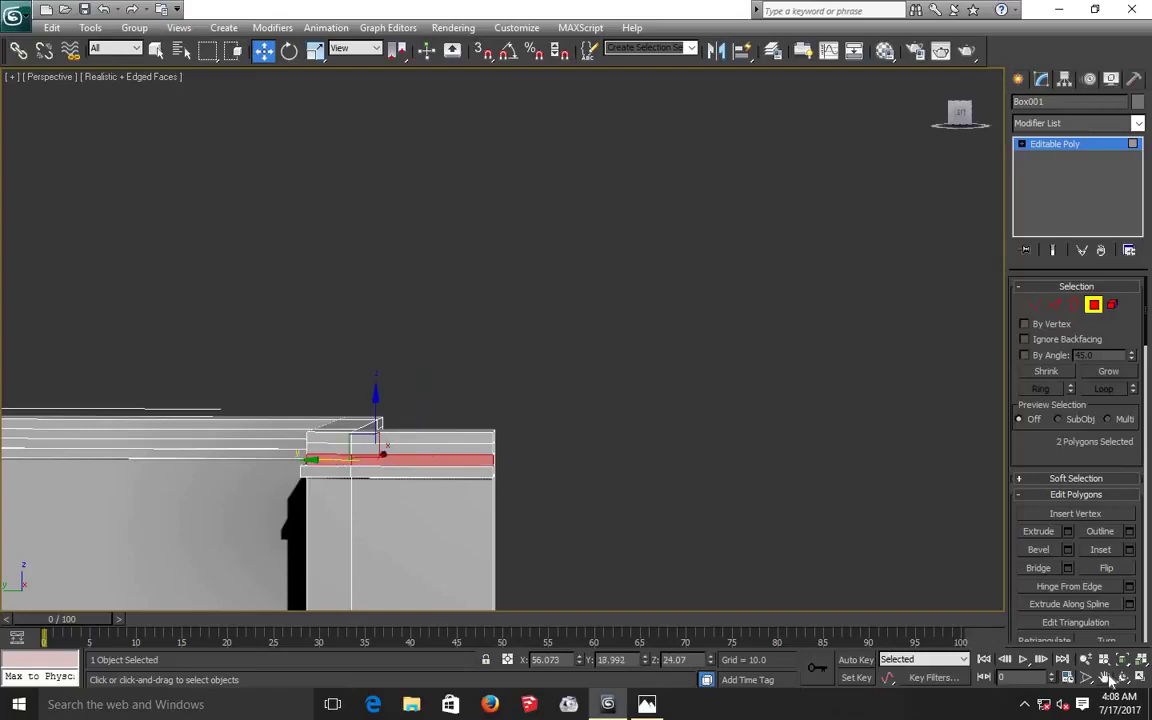
click(1105, 677)
mouse_move(619, 445)
mouse_down()
mouse_move(766, 398)
mouse_move(859, 257)
mouse_up()
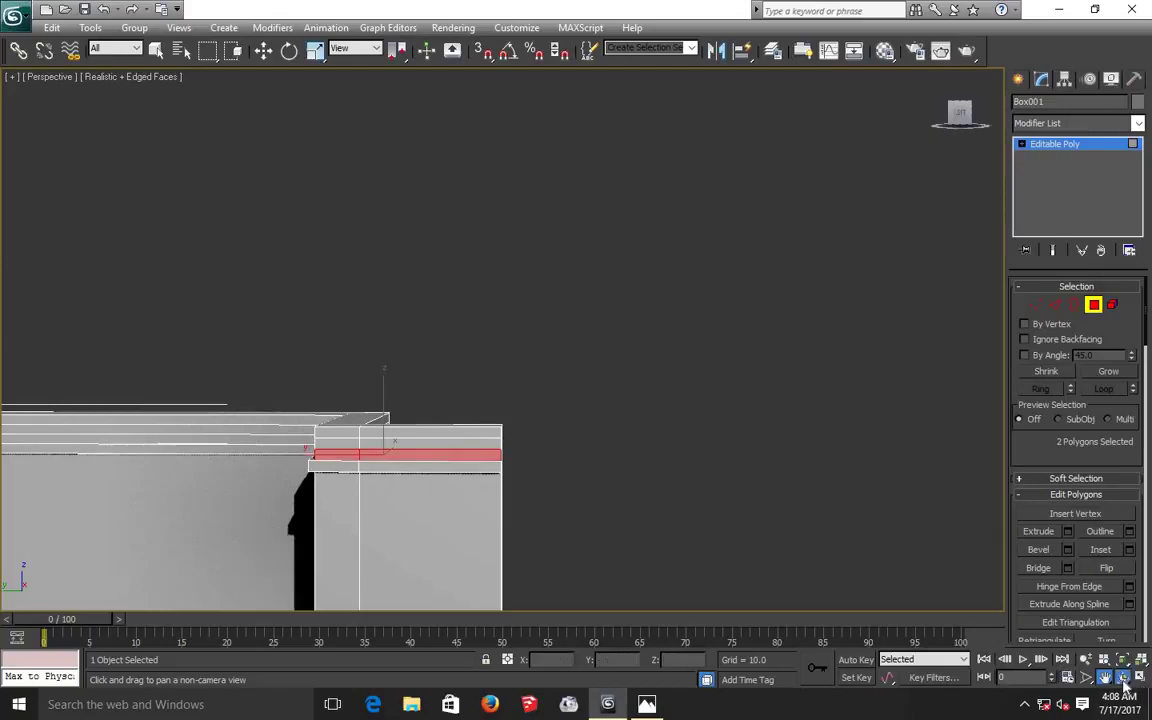
click(1123, 678)
drag(560, 433, 594, 429)
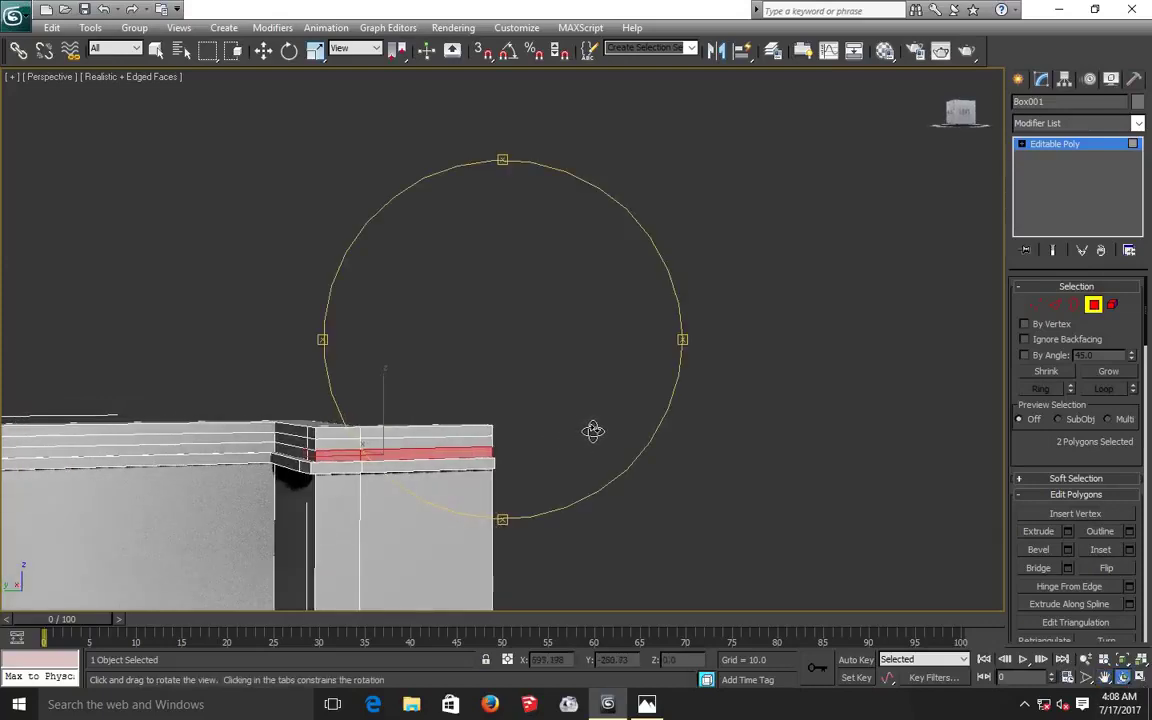
click(1067, 531)
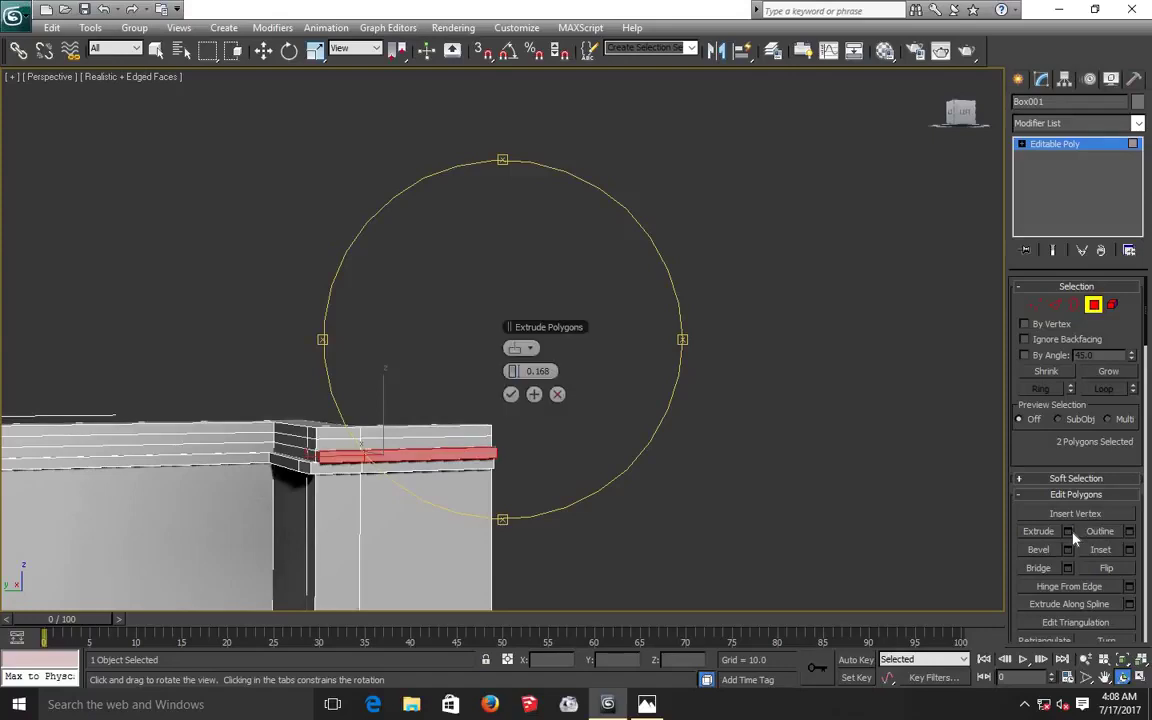
click(511, 394)
mouse_move(430, 420)
mouse_down()
mouse_move(487, 463)
mouse_move(545, 468)
mouse_up()
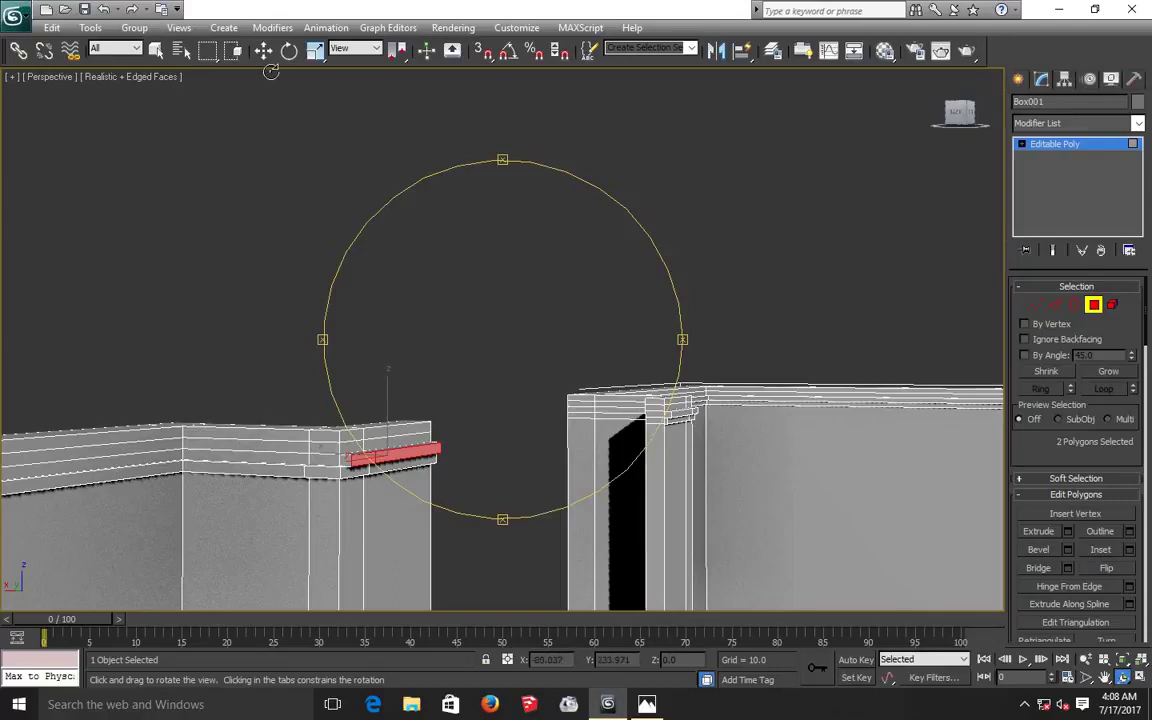
right_click(296, 264)
Extrude the three faces of the next ledge section by 0.168.
click(348, 460)
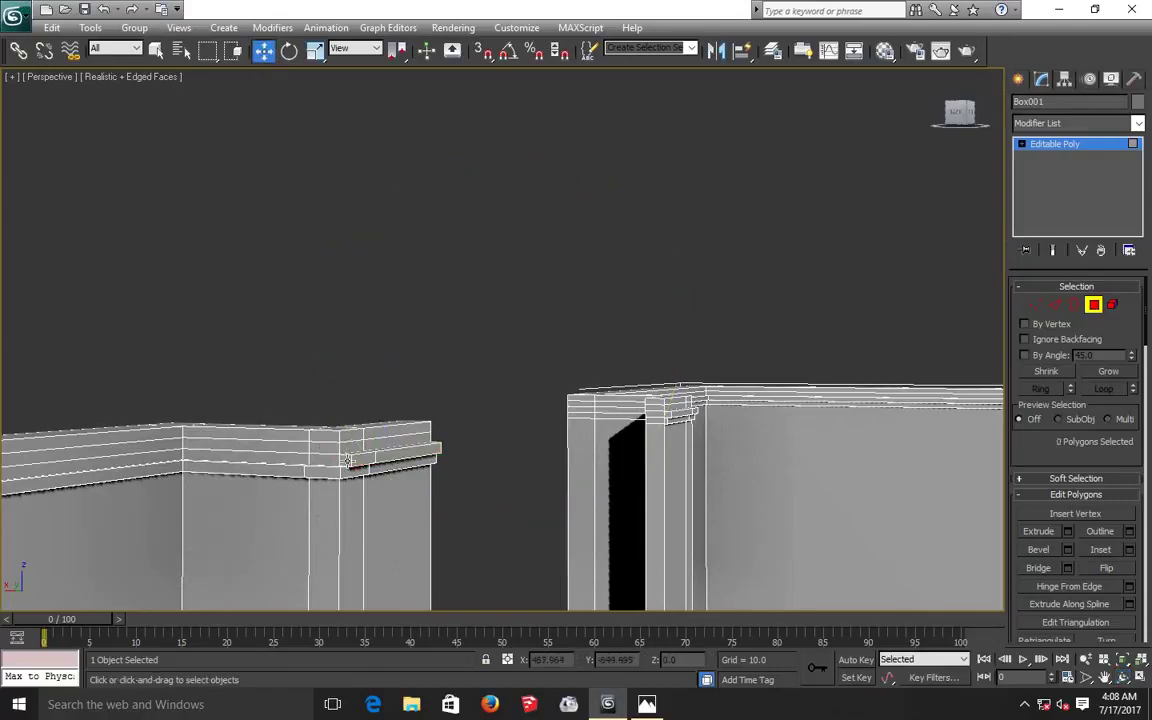
click(346, 462)
ctrl+click(313, 459)
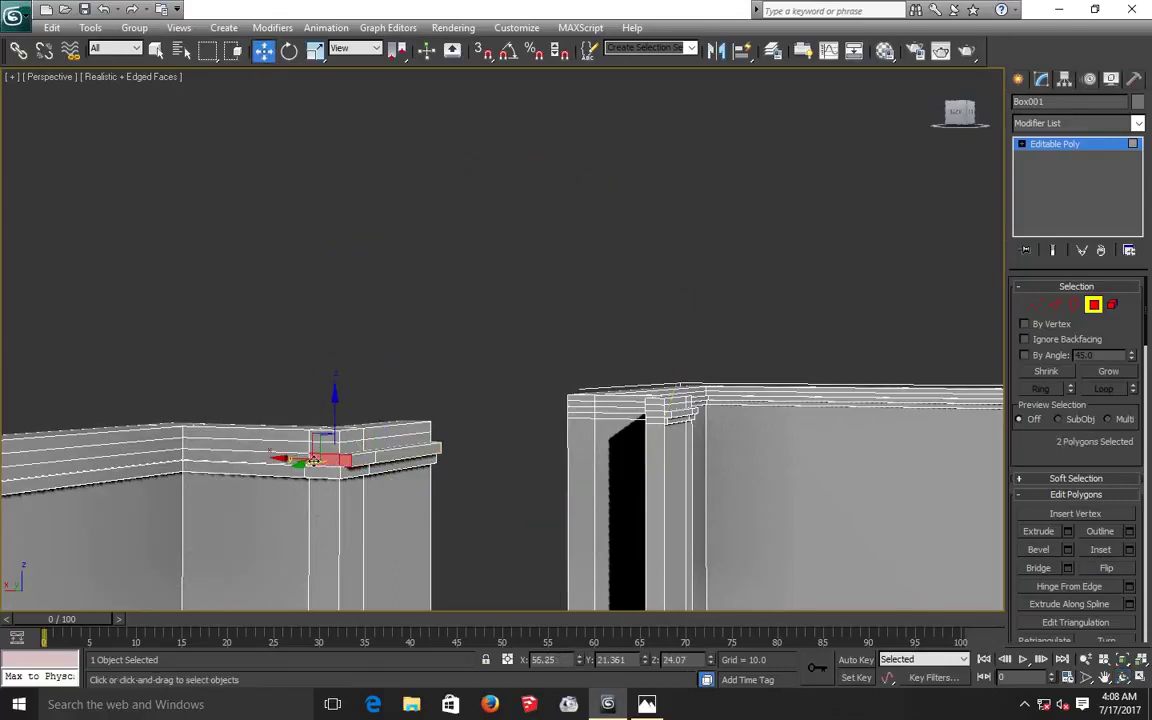
ctrl+click(286, 458)
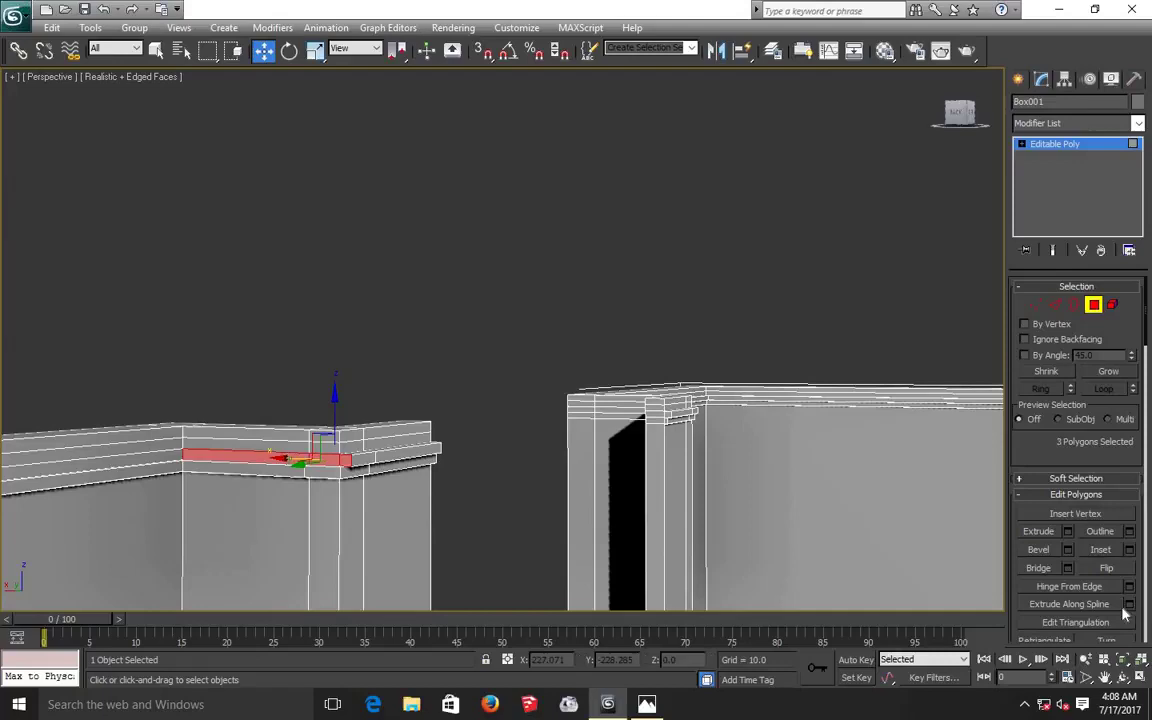
click(1068, 531)
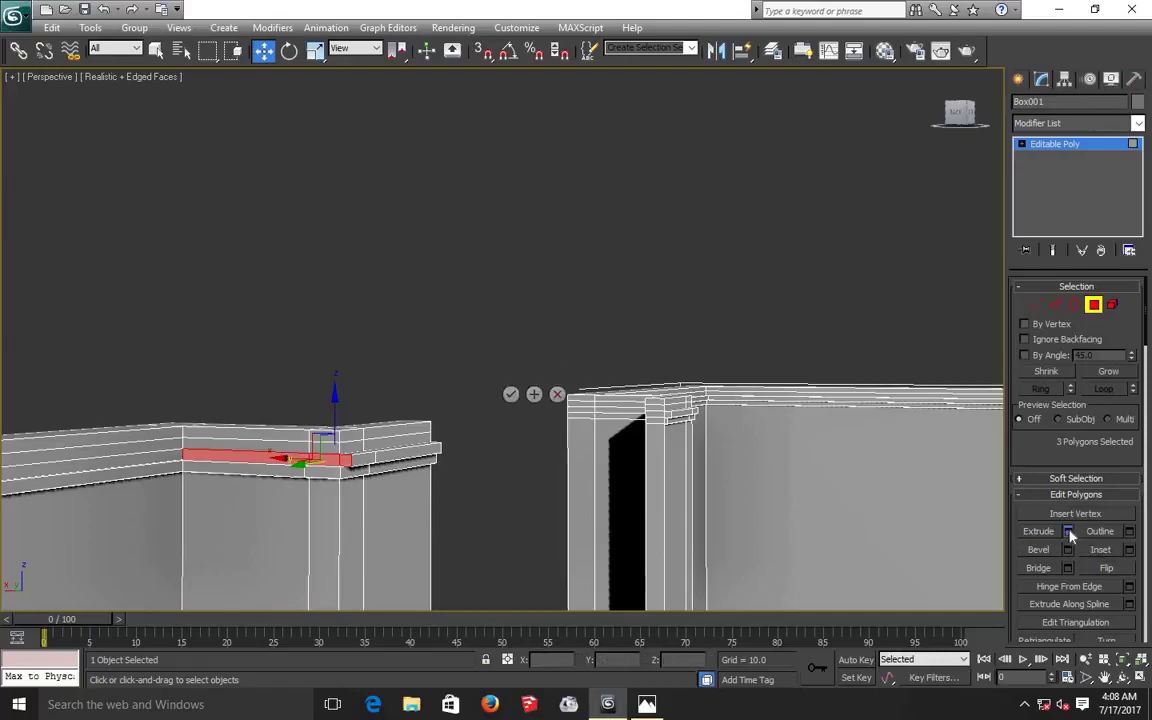
click(511, 394)
Extrude the ledge face farther along the wall by 0.168 and deselect it.
click(275, 401)
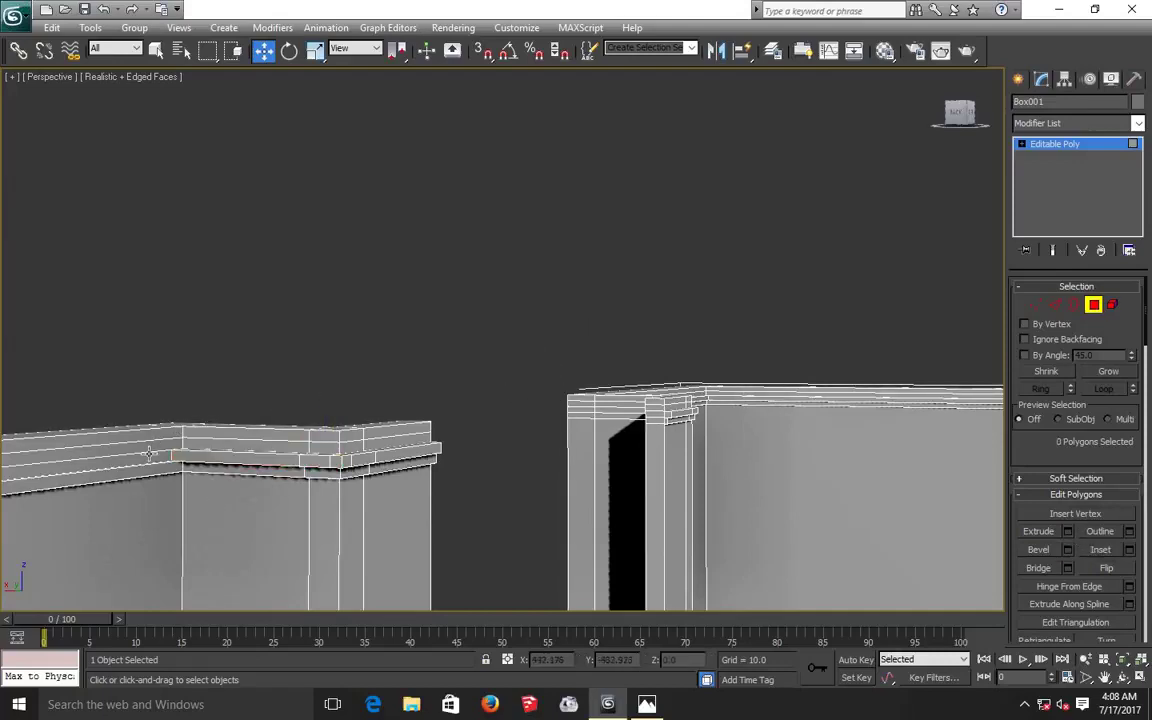
click(148, 457)
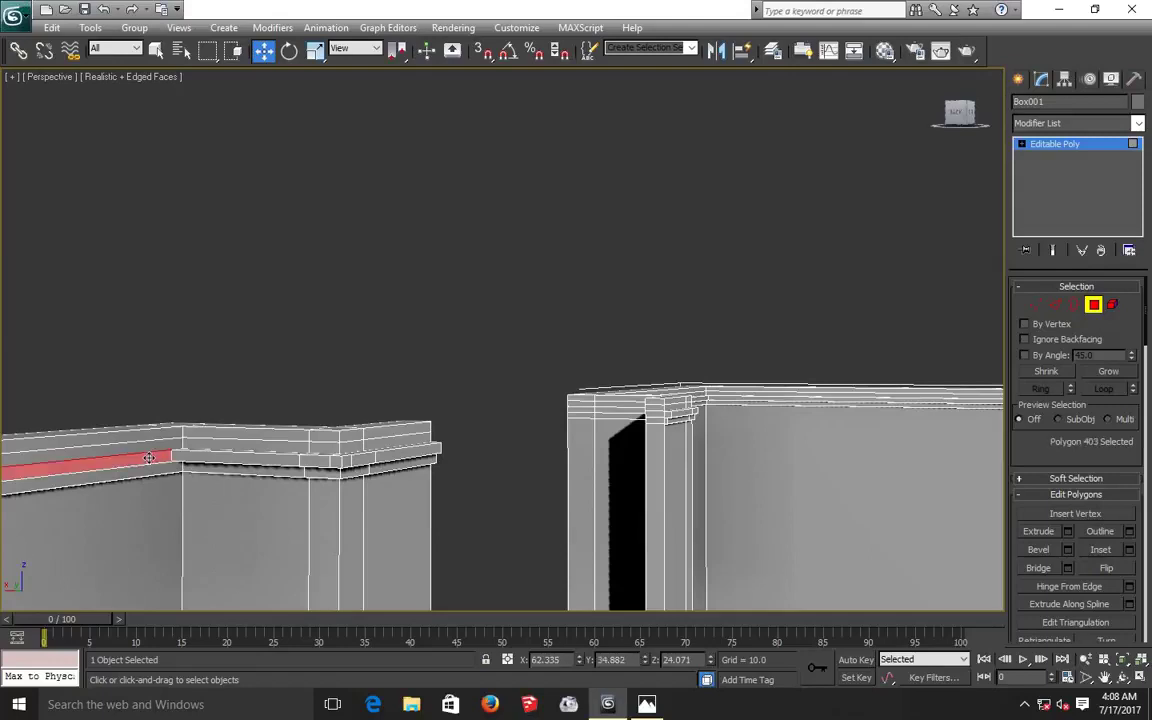
click(1068, 531)
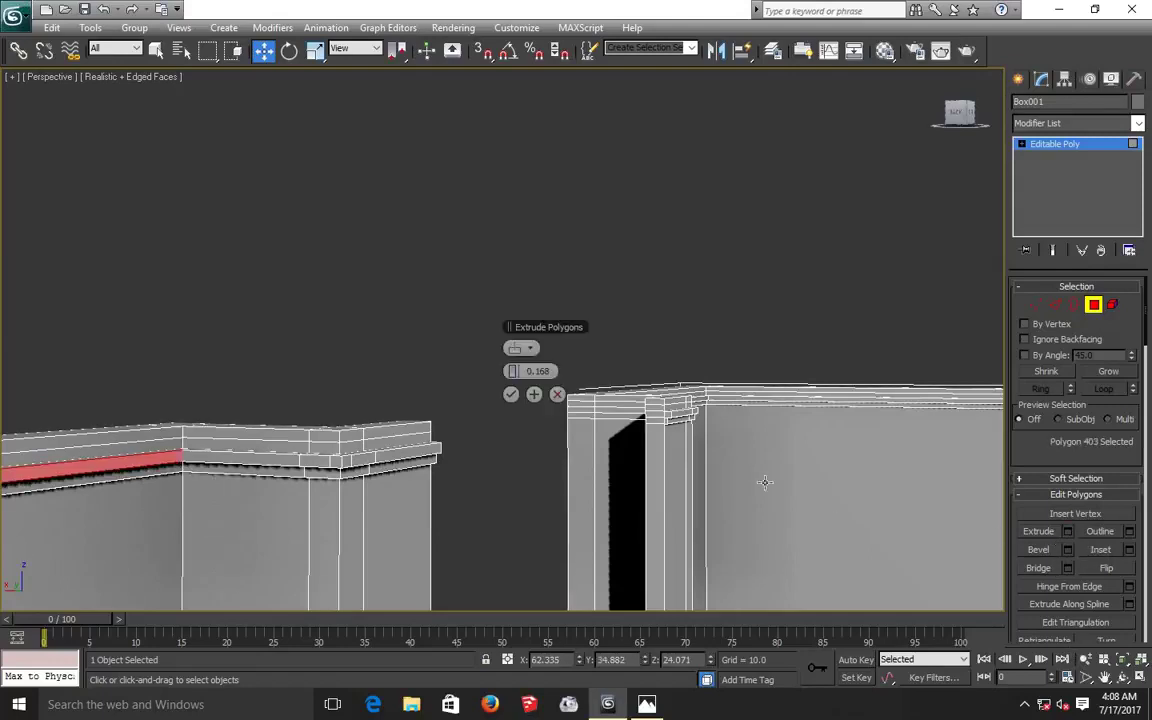
click(493, 461)
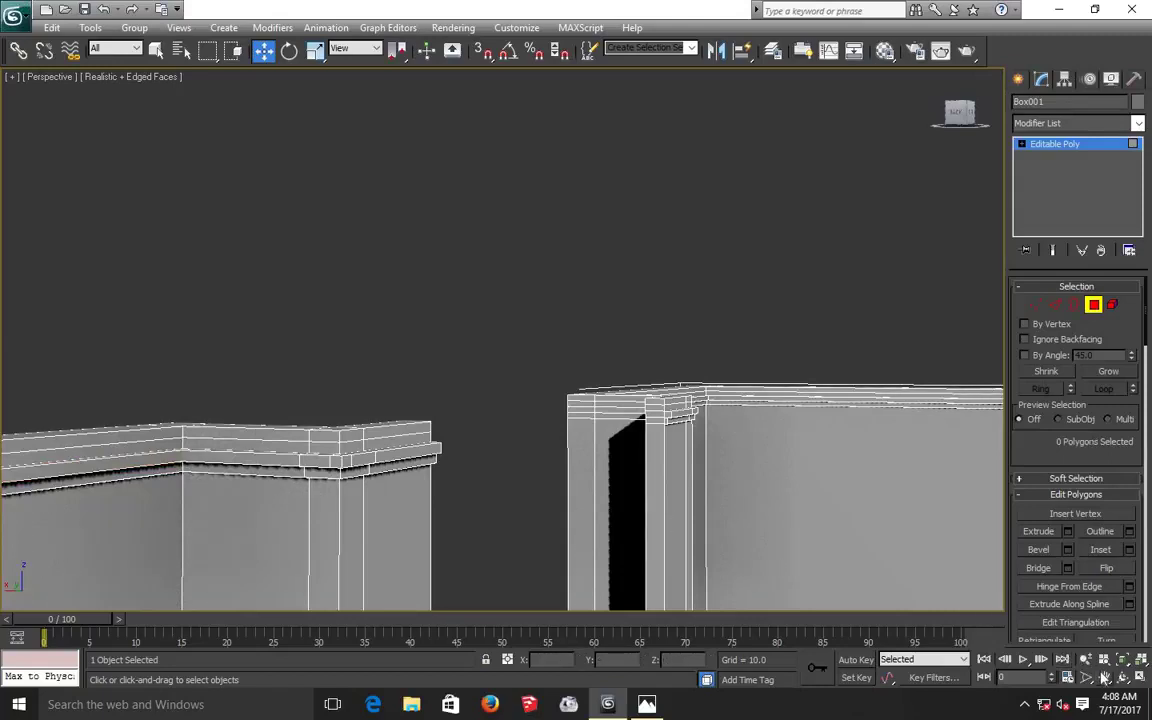
Pan and orbit to view the walls from another angle.
click(1105, 677)
mouse_move(452, 471)
mouse_down()
mouse_move(663, 406)
mouse_move(458, 424)
mouse_up()
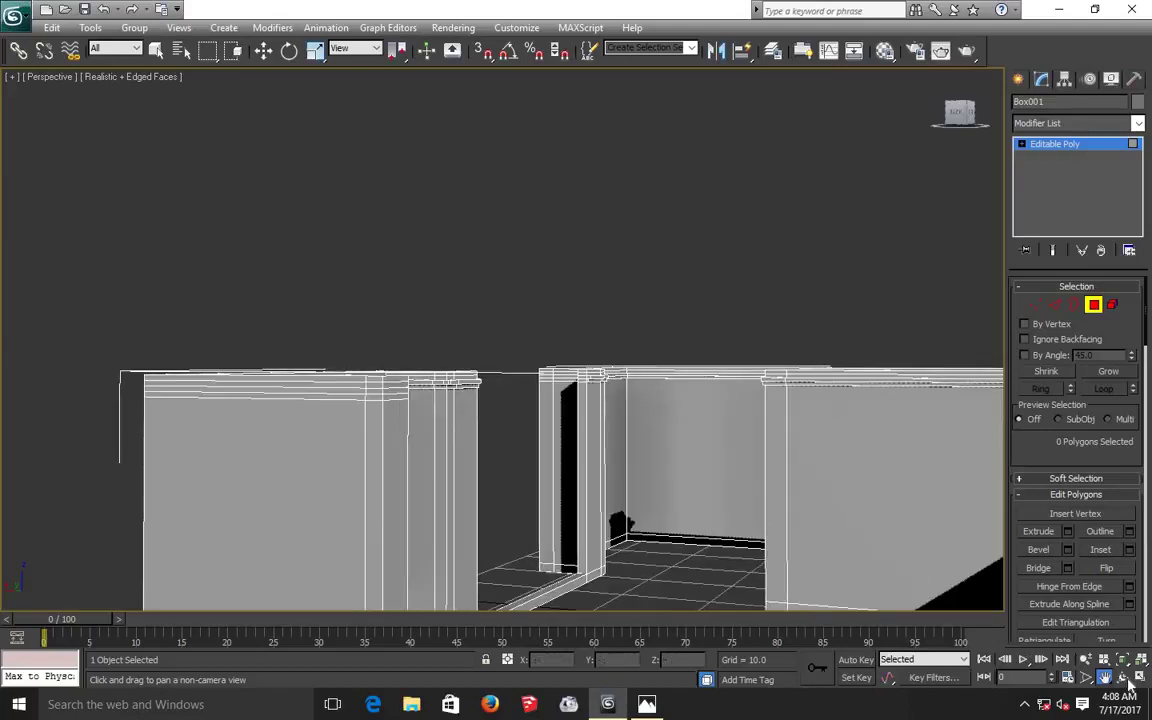
click(1122, 677)
mouse_move(406, 391)
mouse_down()
mouse_move(303, 411)
mouse_move(511, 395)
mouse_up()
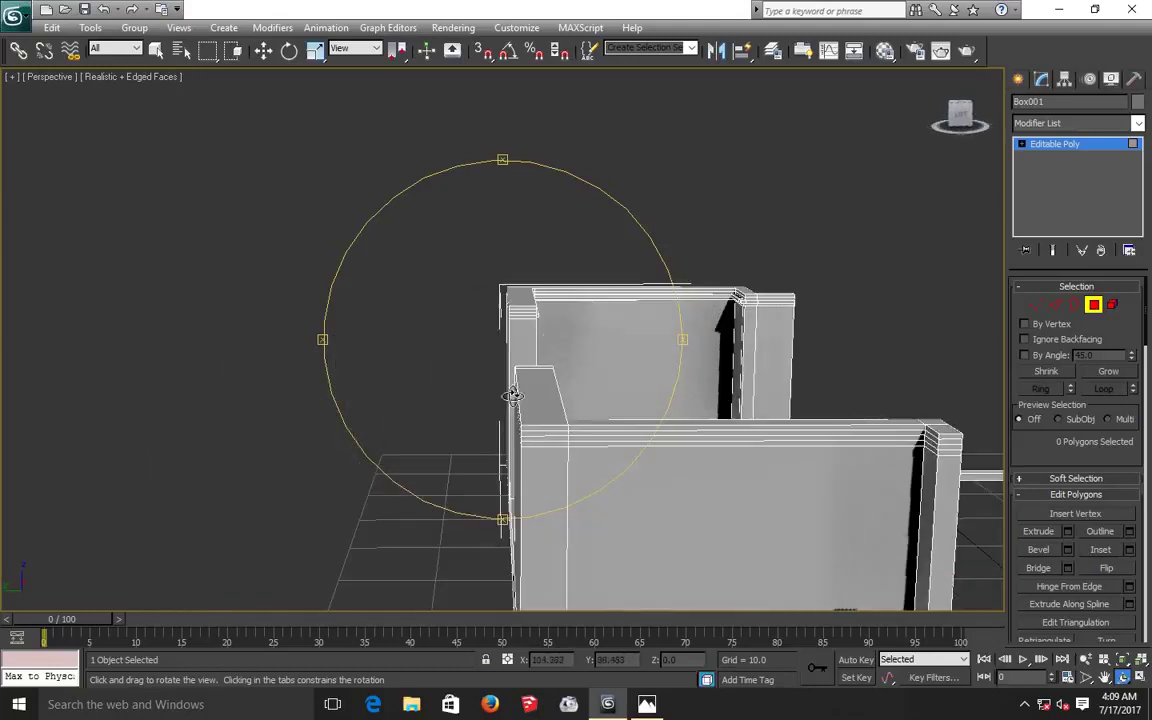
mouse_move(566, 301)
mouse_down()
mouse_move(567, 313)
mouse_move(630, 321)
mouse_up()
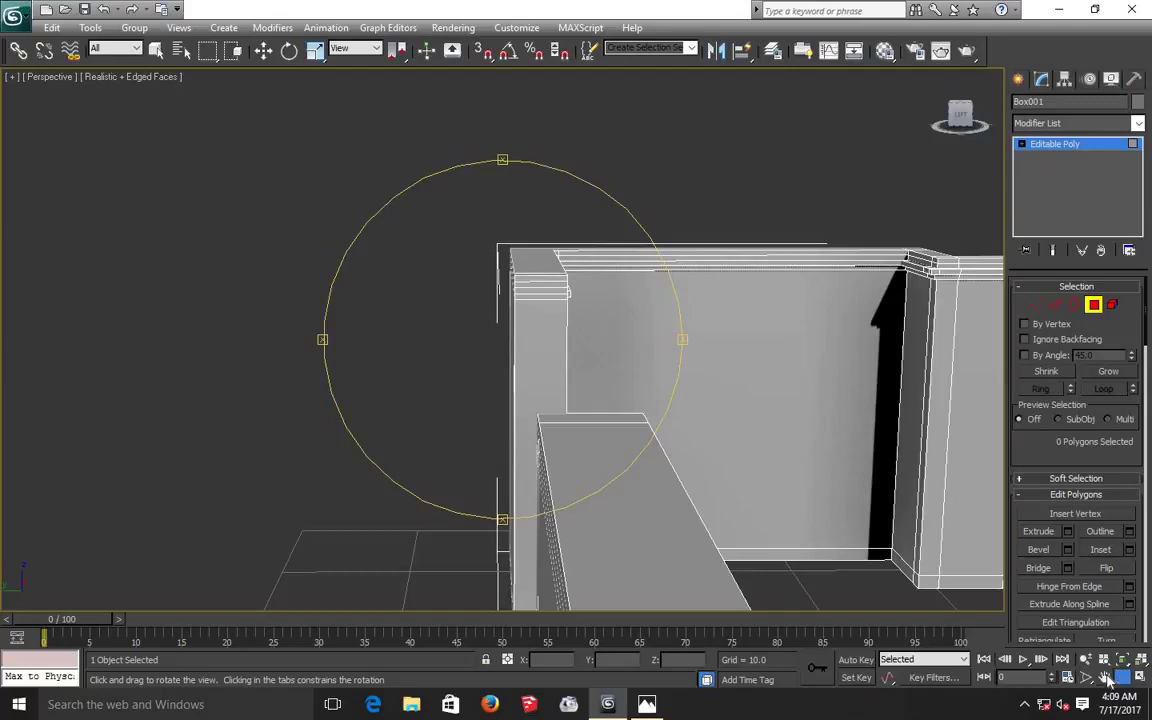
click(1105, 678)
mouse_move(396, 442)
mouse_down()
mouse_move(671, 370)
mouse_move(791, 398)
mouse_move(157, 424)
mouse_move(828, 352)
mouse_move(746, 327)
mouse_move(586, 327)
mouse_move(738, 316)
mouse_move(571, 316)
mouse_move(244, 360)
mouse_move(567, 308)
mouse_move(625, 345)
mouse_move(380, 350)
mouse_move(581, 334)
mouse_move(491, 350)
mouse_move(622, 365)
mouse_move(662, 301)
mouse_up()
Zoom in and orbit to frame the top of the neighbouring pillar.
scroll(662, 301, up, 2)
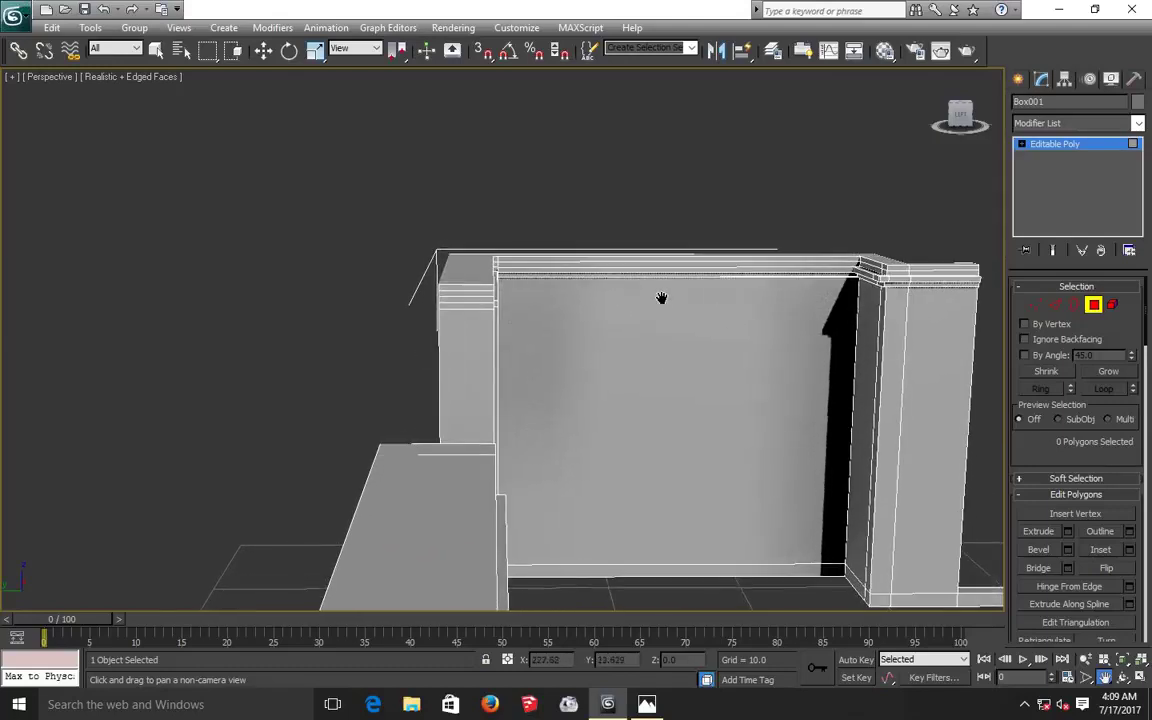
scroll(661, 298, up, 2)
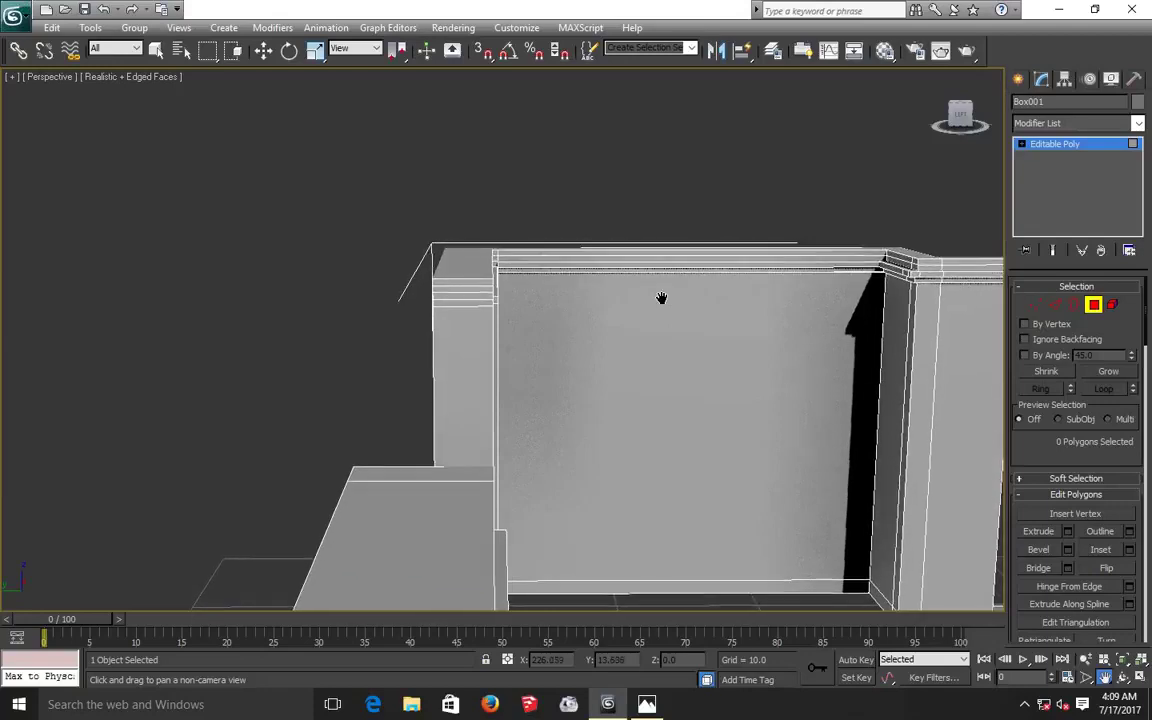
scroll(661, 298, up, 2)
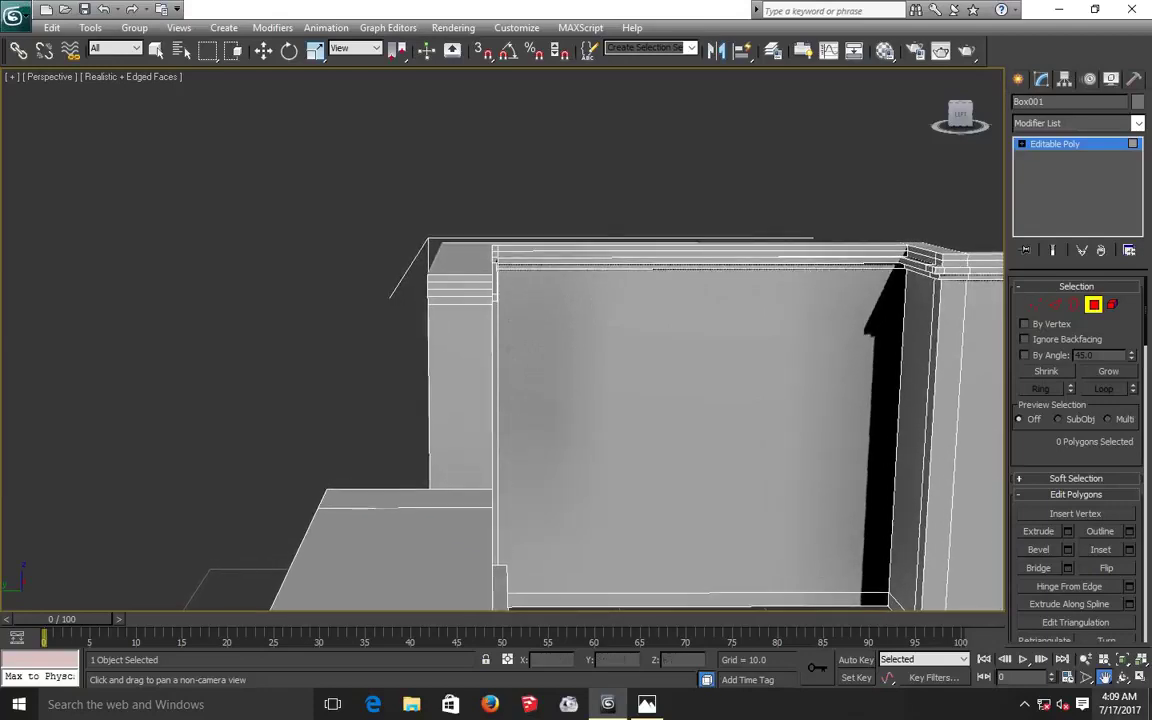
click(1122, 678)
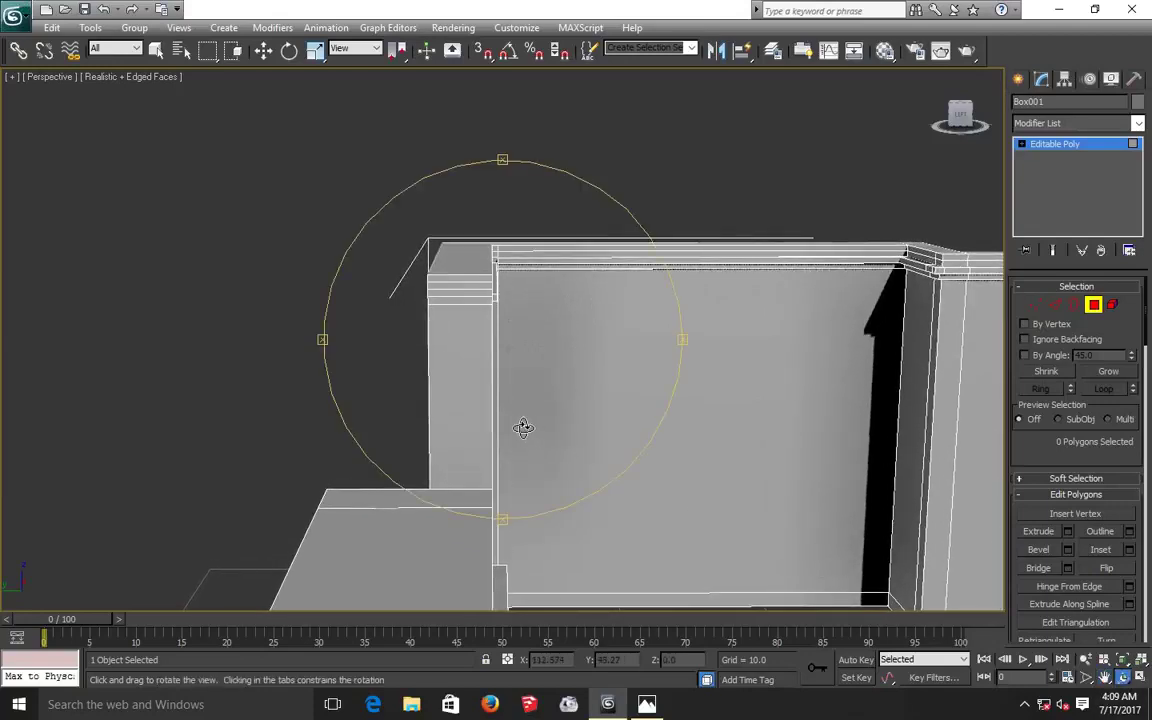
drag(524, 427, 510, 428)
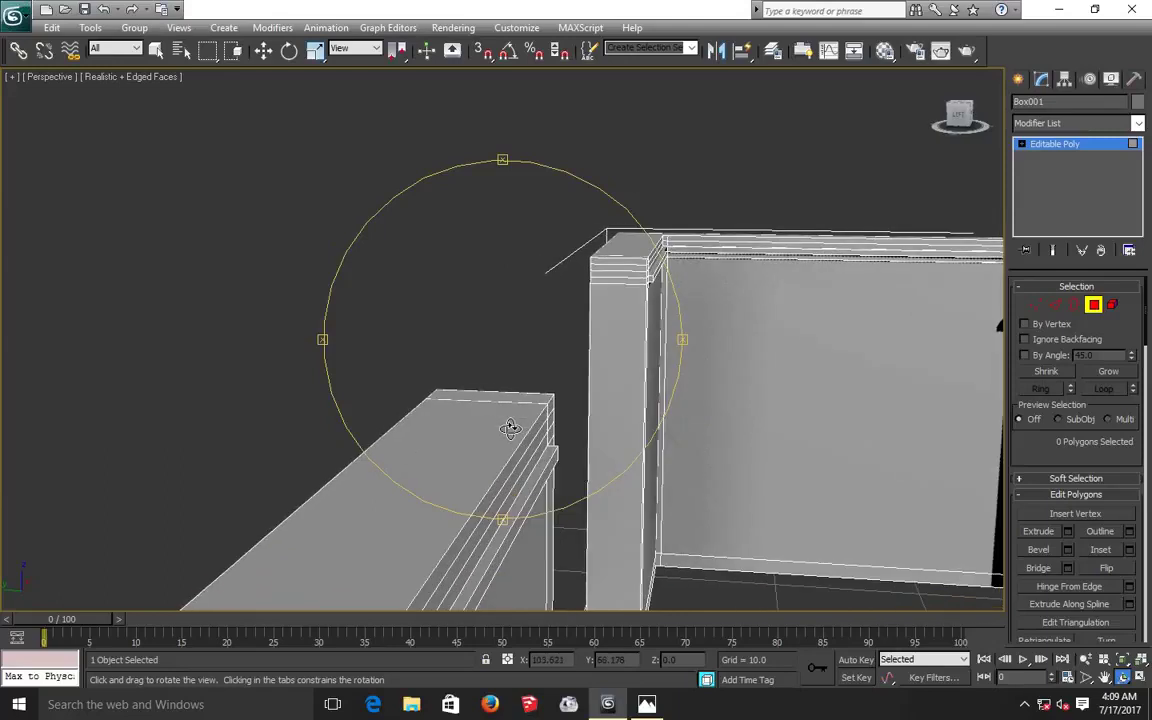
drag(746, 329, 730, 330)
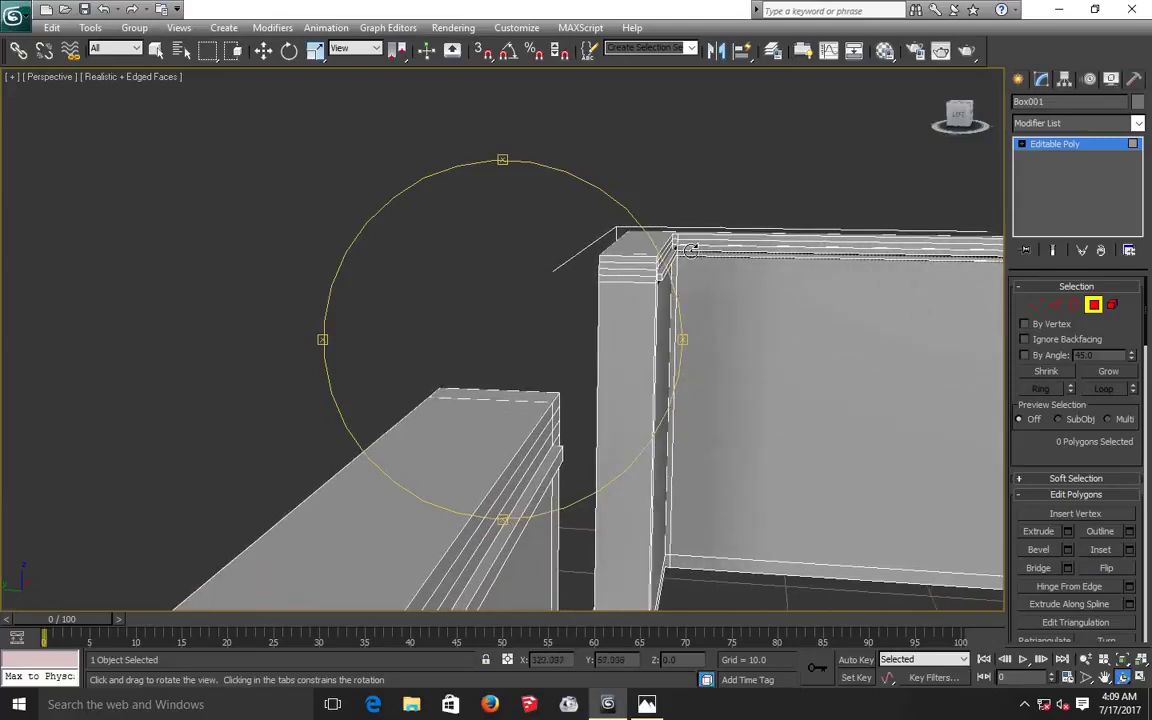
click(263, 51)
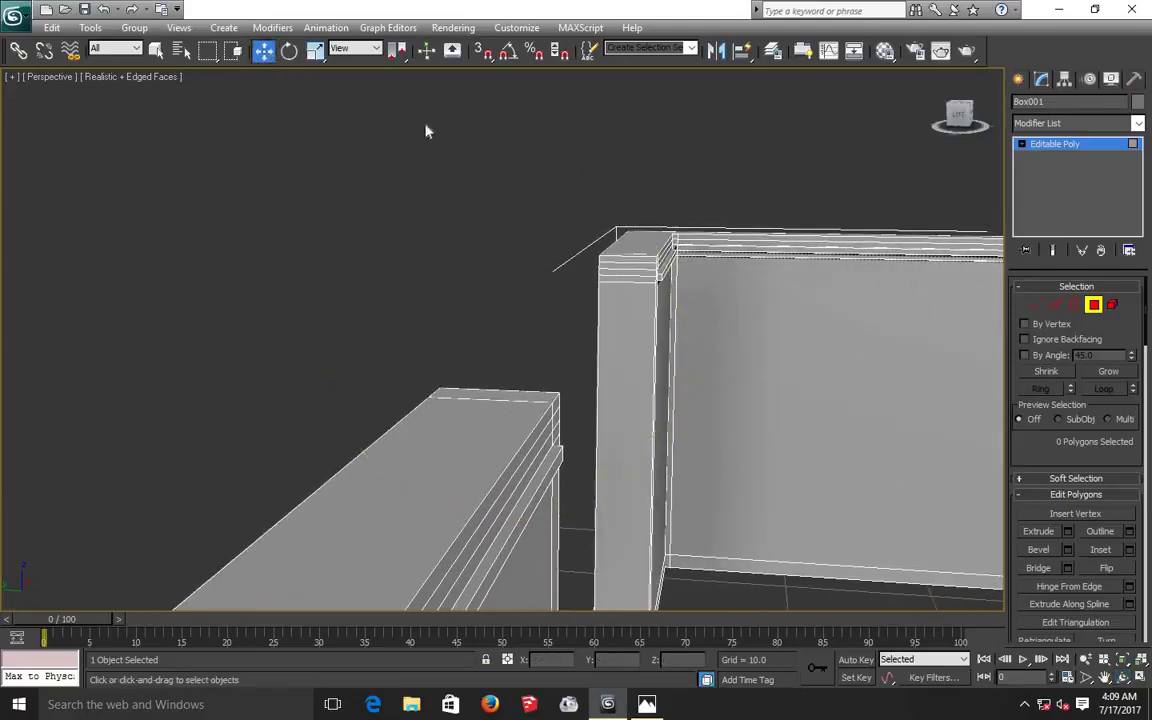
Select the two top strip faces at the pillar top and pan them into view.
click(657, 266)
ctrl+click(672, 248)
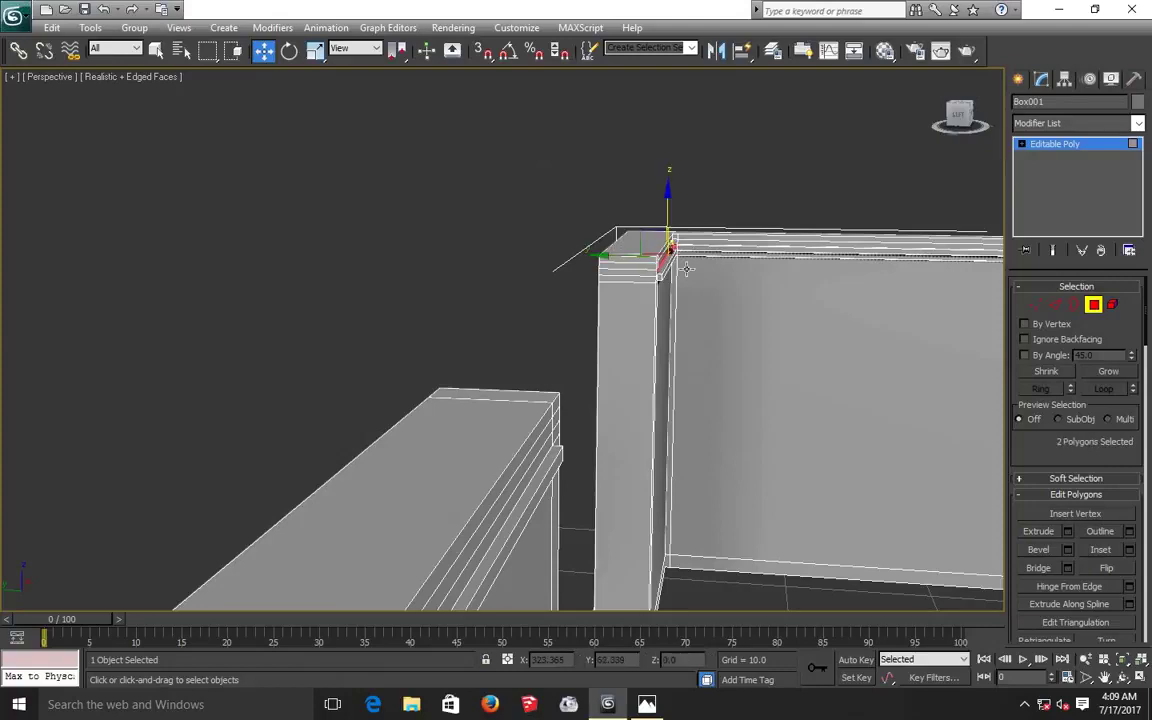
scroll(687, 263, up, 1)
scroll(687, 263, up, 1)
scroll(687, 263, up, 1)
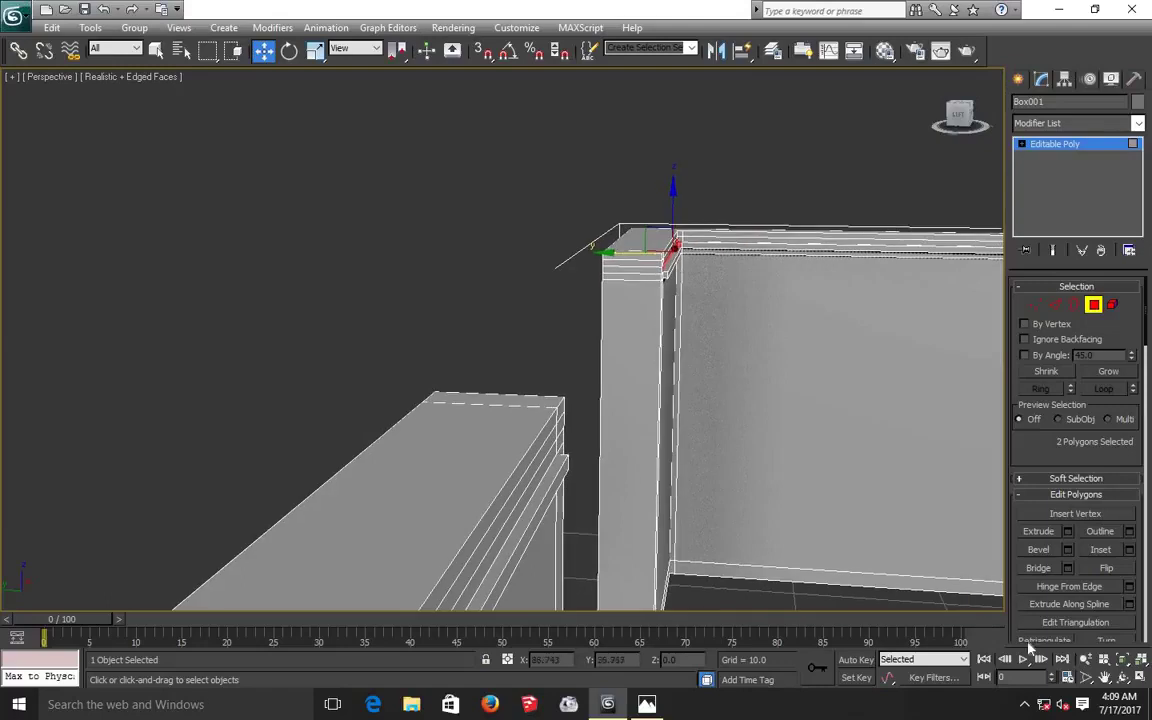
click(1105, 680)
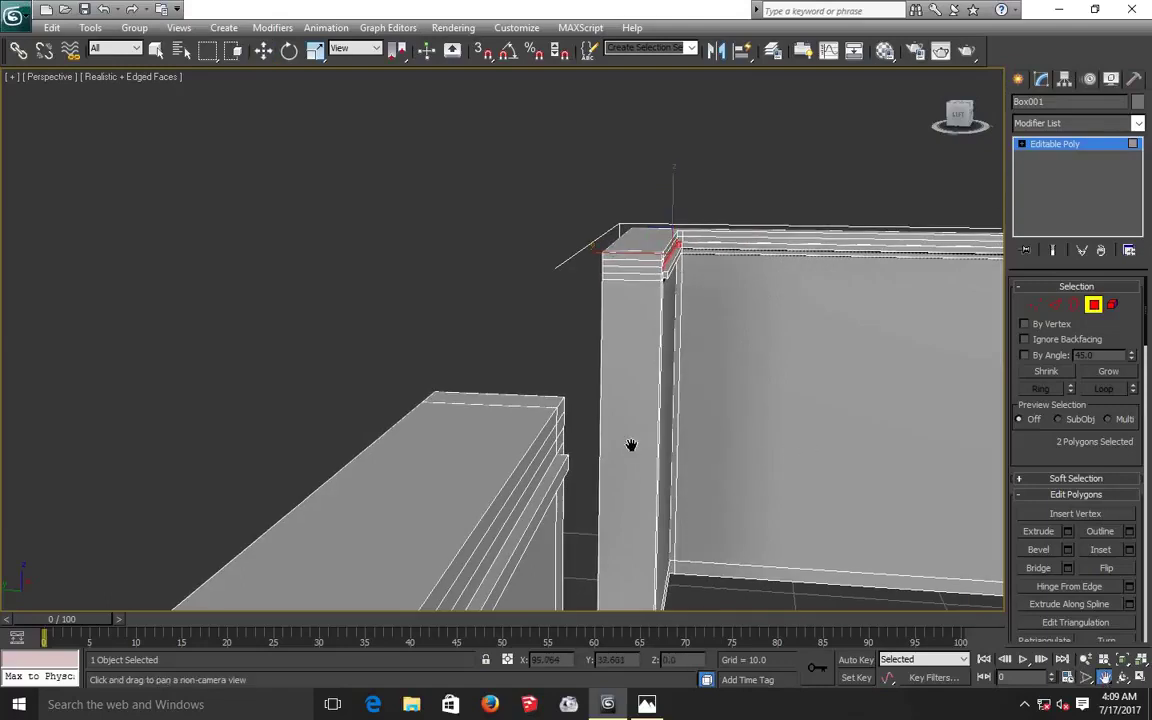
drag(213, 404, 425, 412)
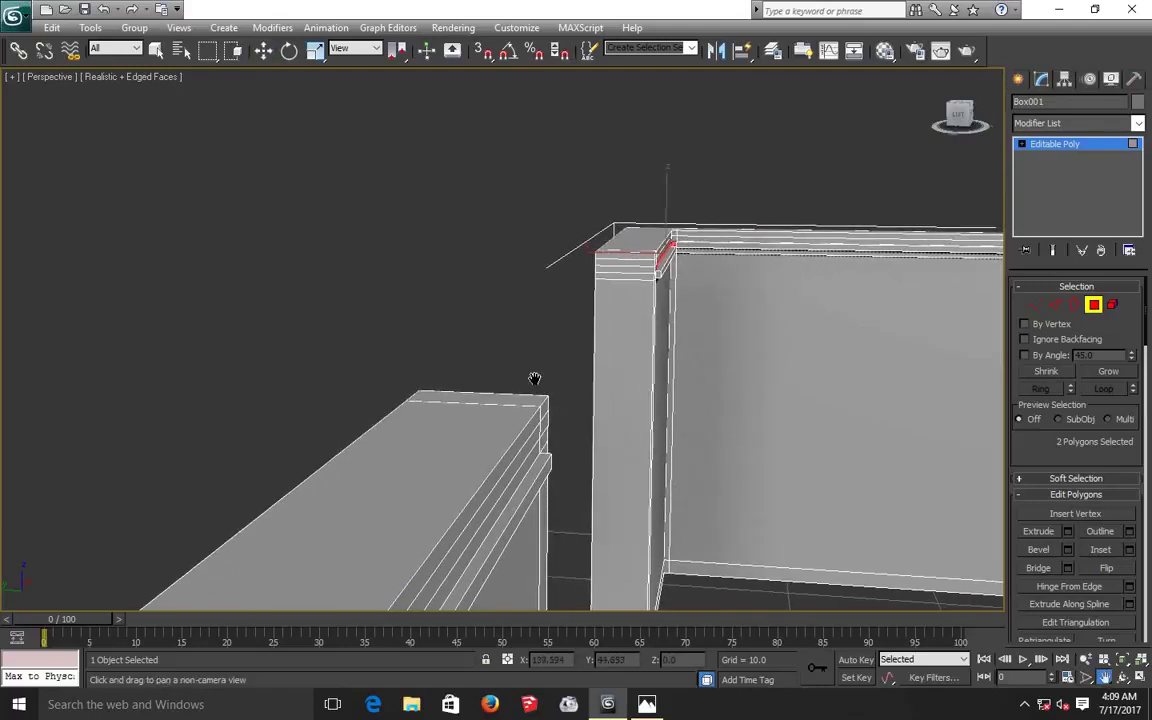
mouse_move(535, 379)
mouse_down()
mouse_move(95, 380)
mouse_move(131, 383)
mouse_up()
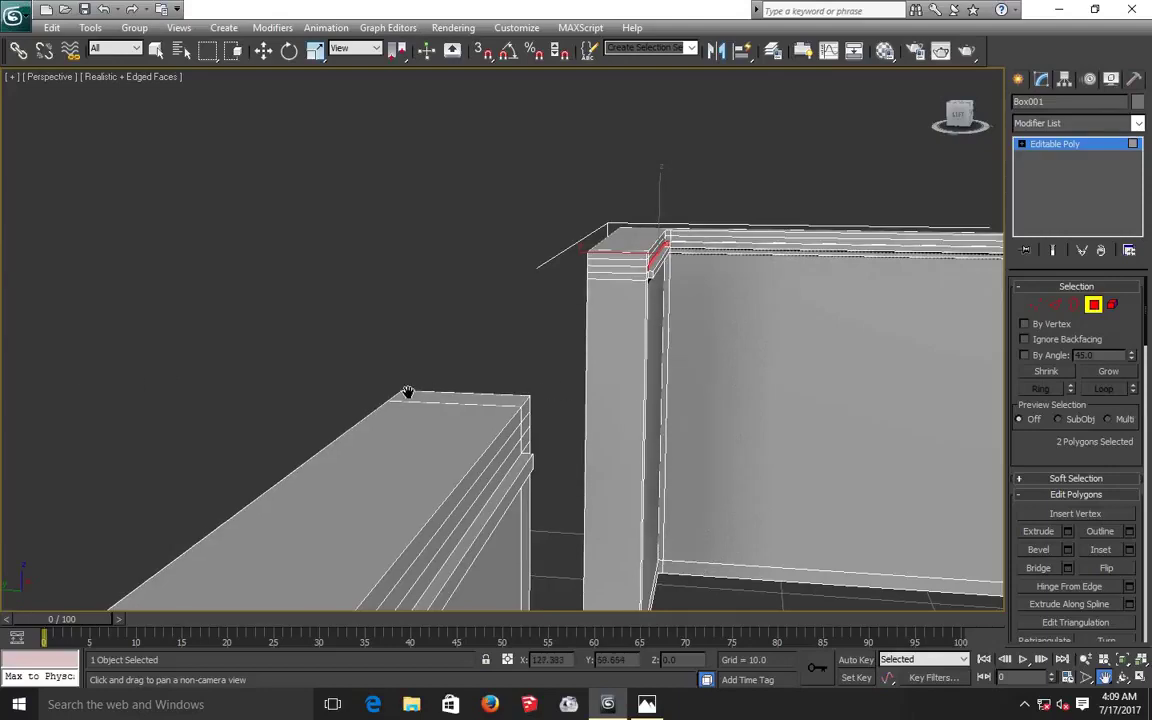
drag(407, 392, 400, 391)
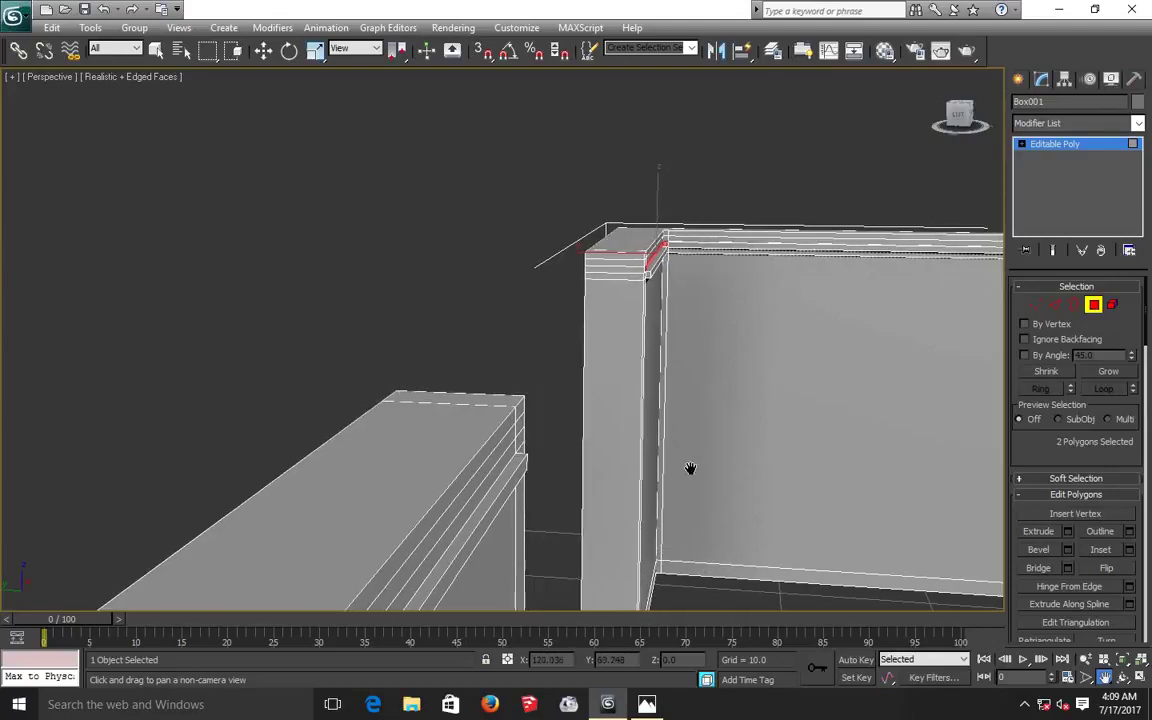
Extrude both faces by 0.168 and orbit to inspect the new corner step.
click(1068, 532)
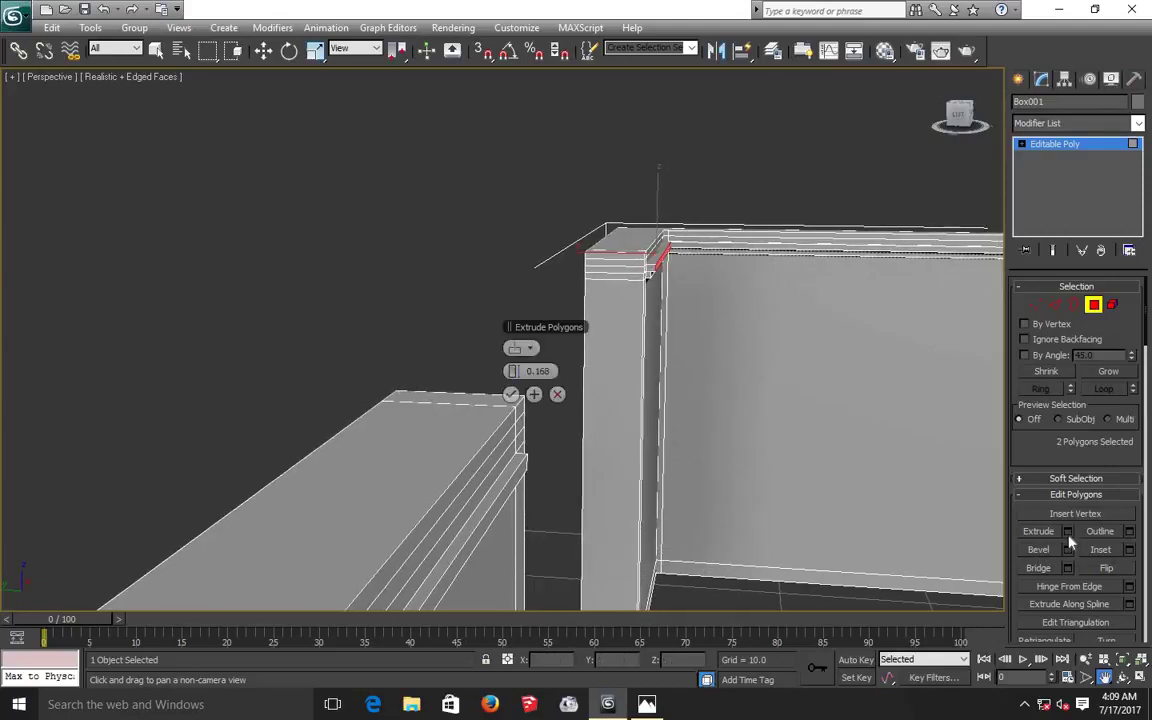
click(511, 395)
drag(496, 411, 453, 407)
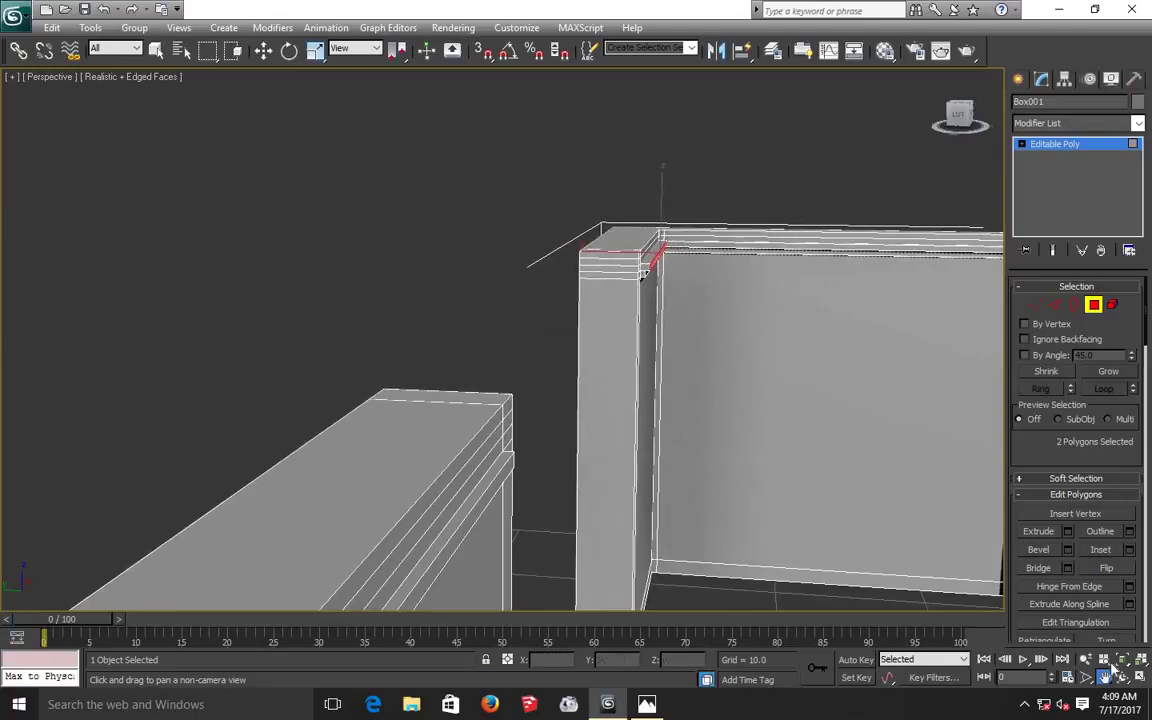
click(1121, 677)
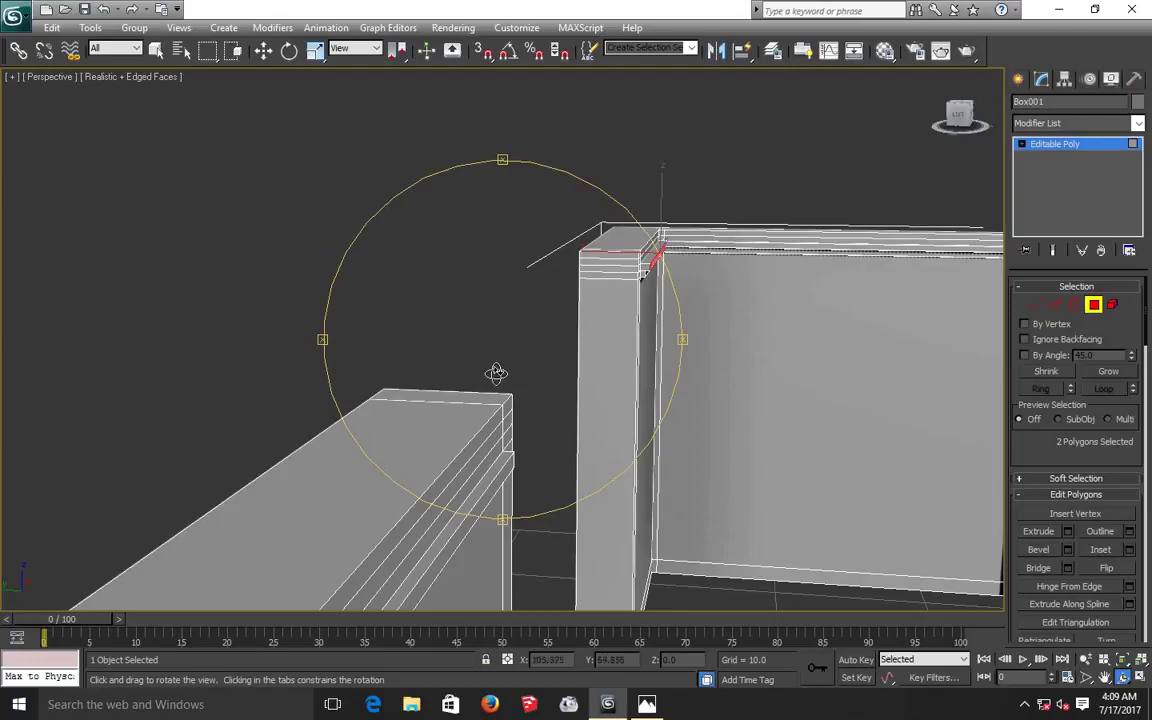
mouse_move(497, 373)
mouse_down()
mouse_move(465, 393)
mouse_move(478, 416)
mouse_up()
drag(486, 329, 551, 354)
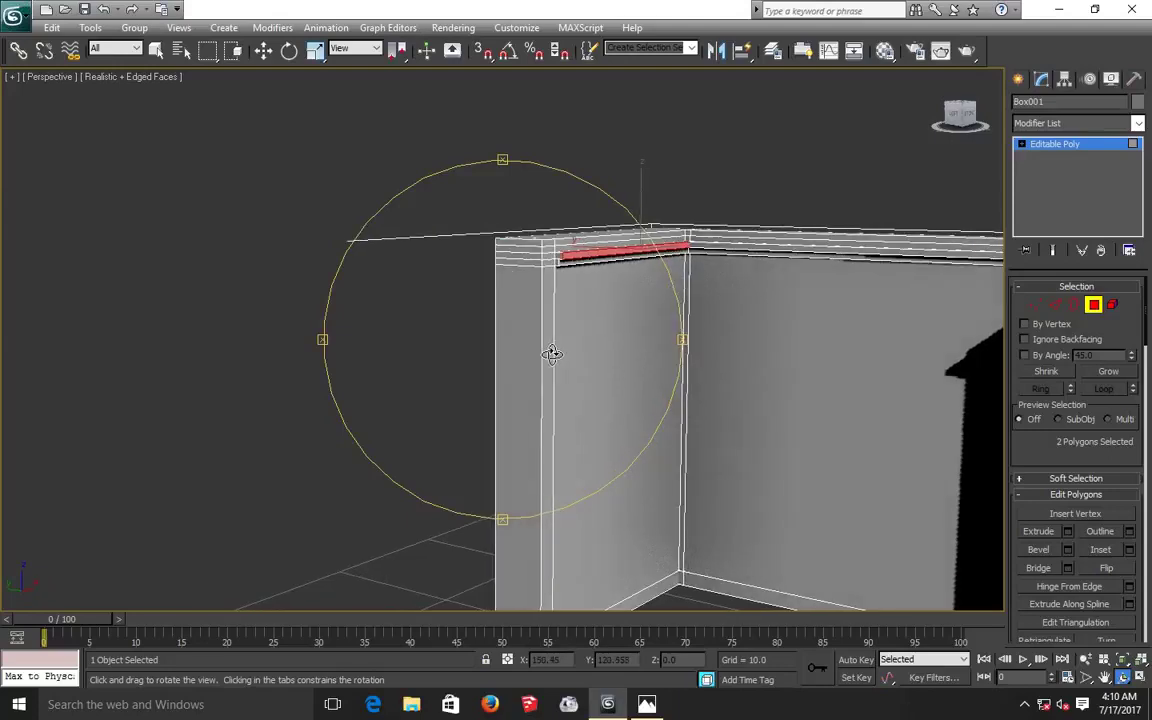
click(263, 50)
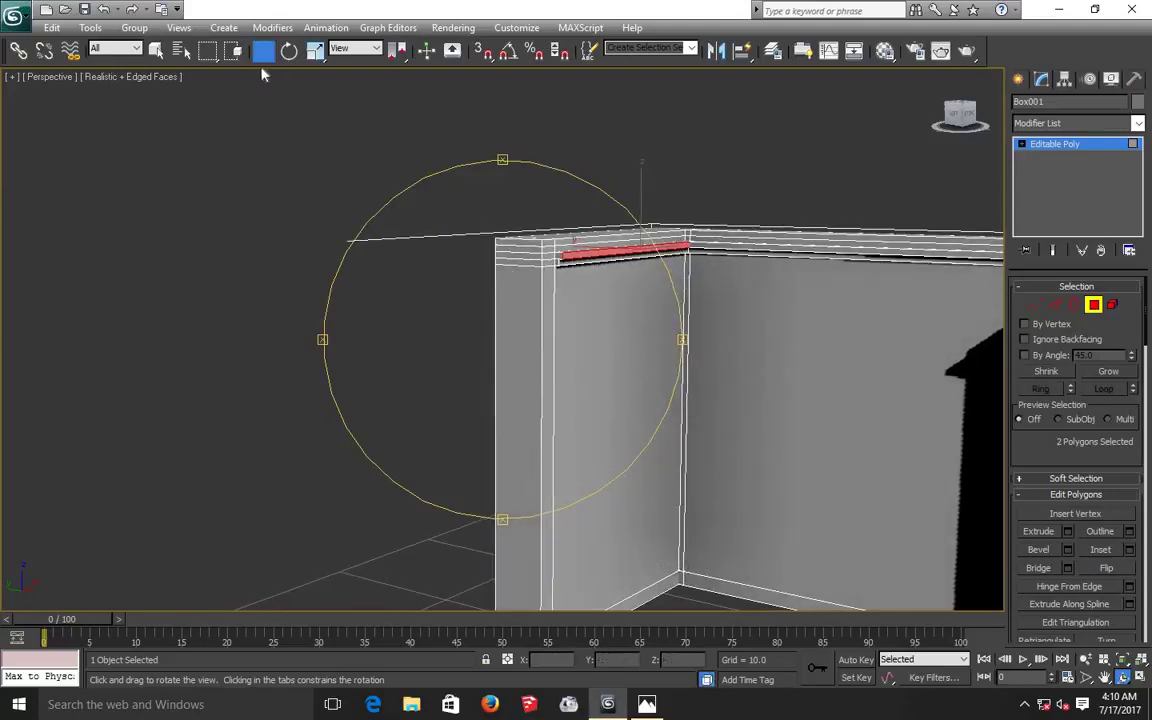
click(282, 305)
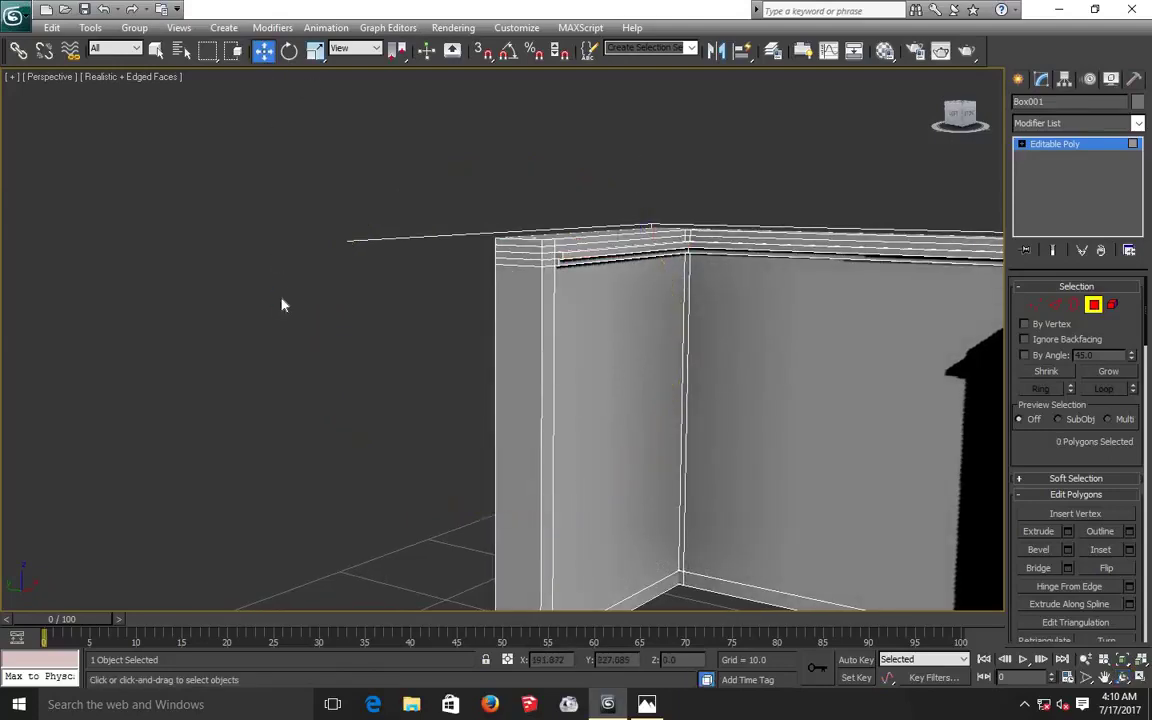
click(1104, 678)
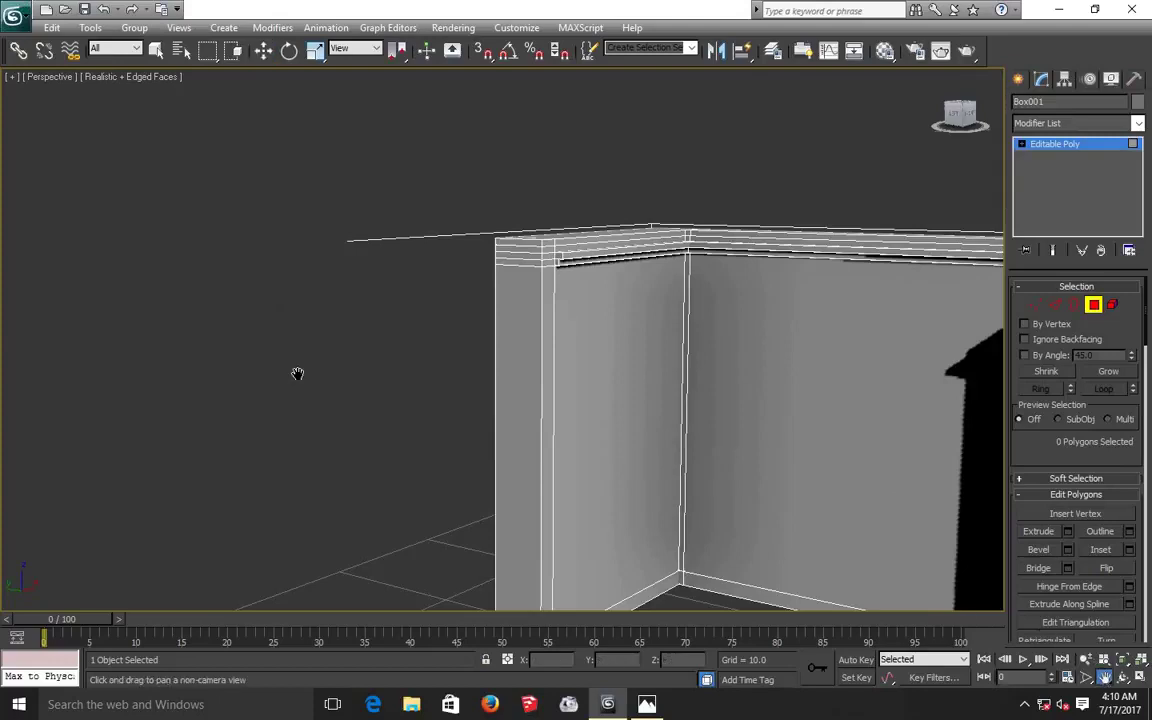
drag(622, 262, 679, 257)
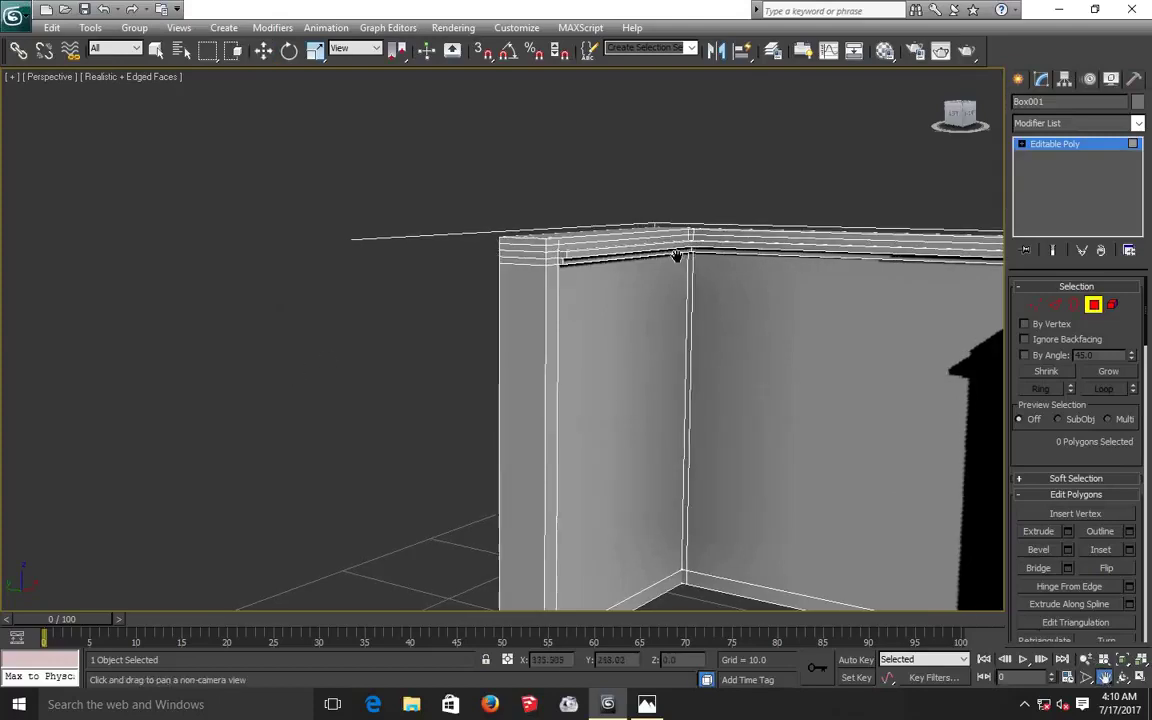
scroll(592, 286, down, 1)
scroll(586, 288, down, 2)
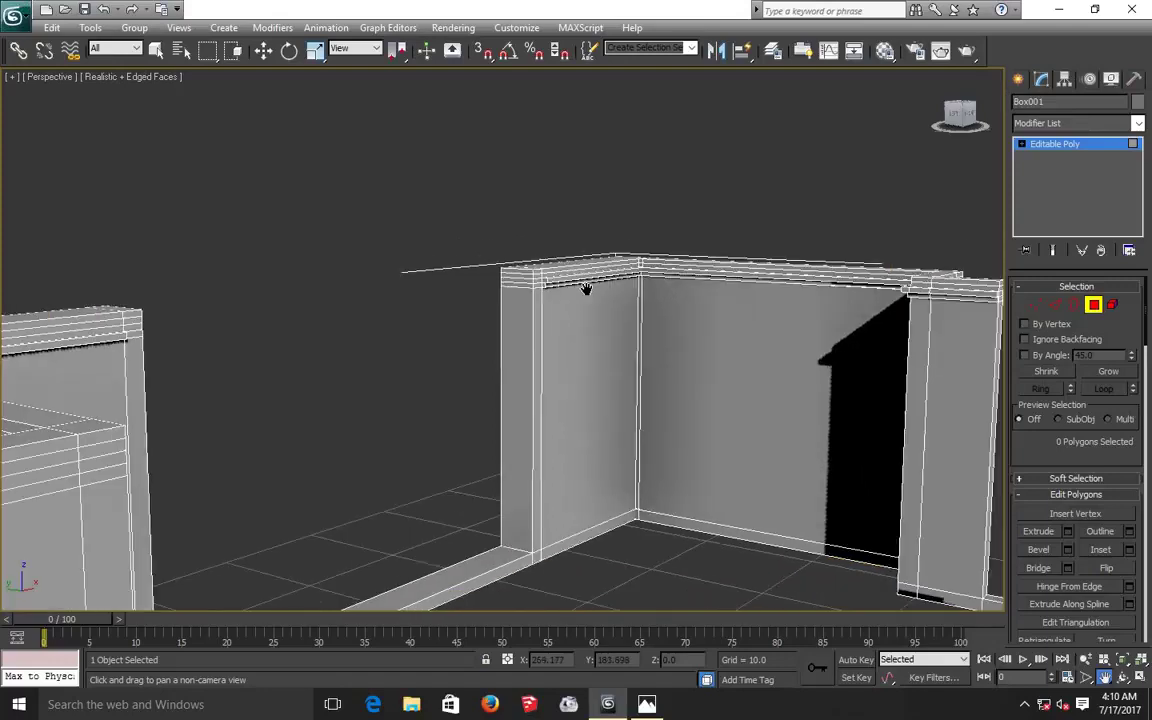
mouse_move(79, 397)
mouse_down()
mouse_move(378, 393)
mouse_move(515, 427)
mouse_up()
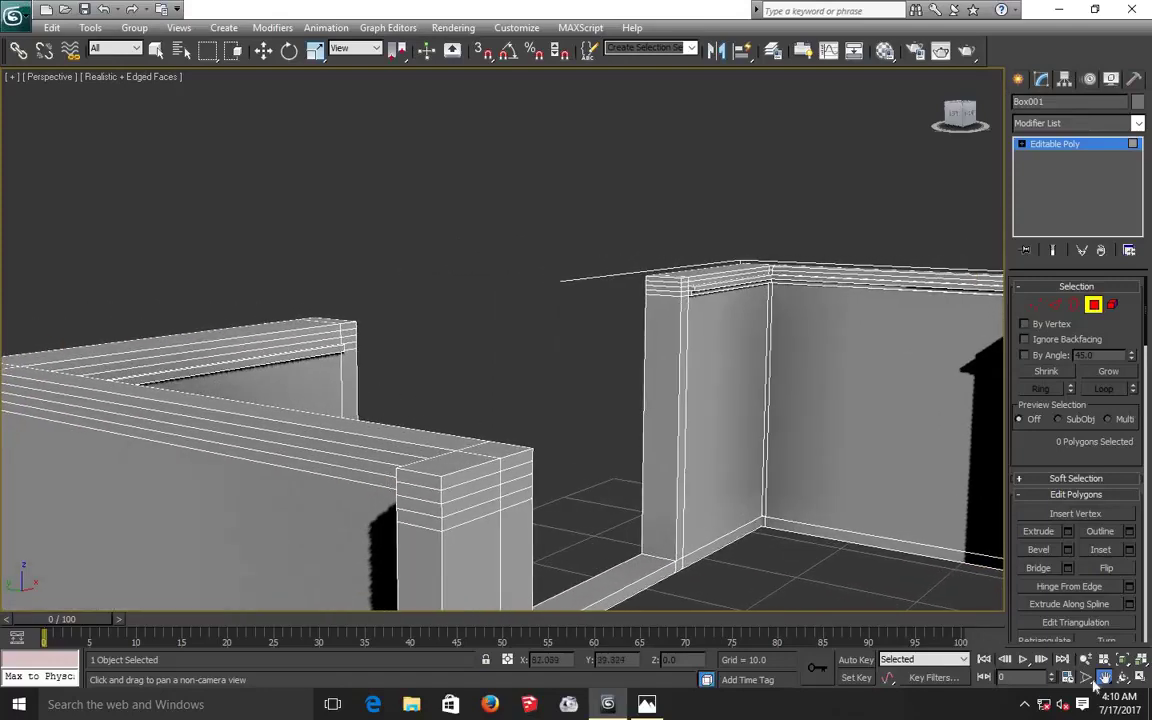
click(1122, 677)
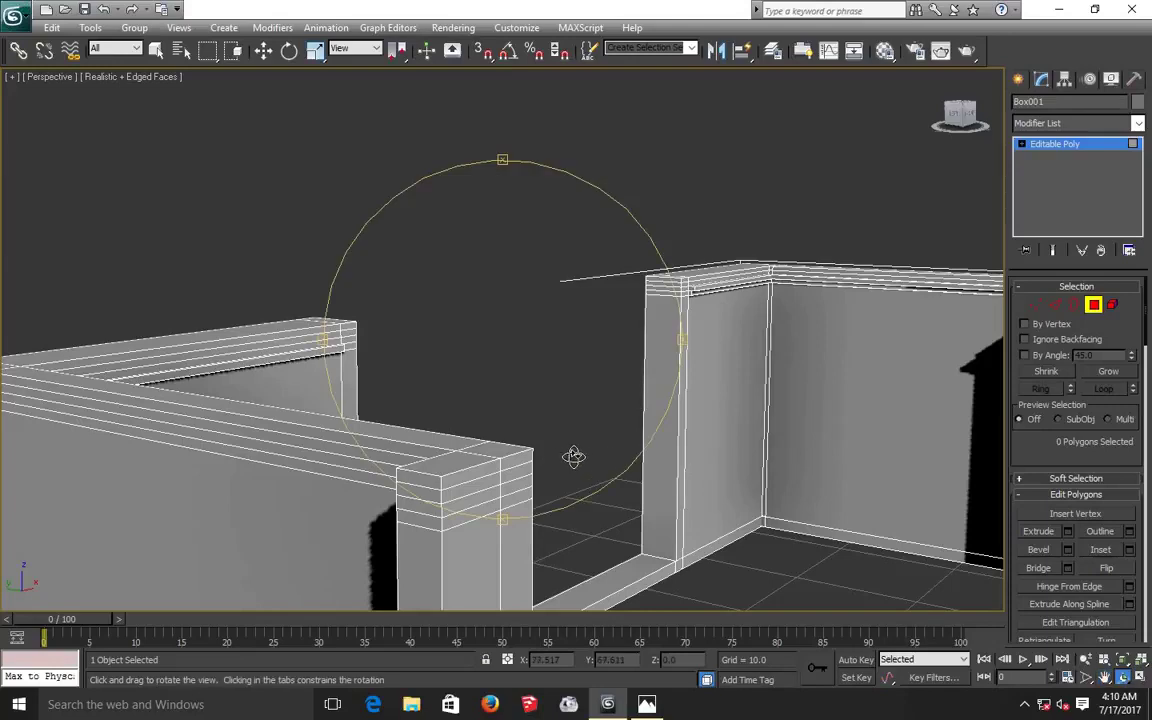
drag(573, 457, 460, 463)
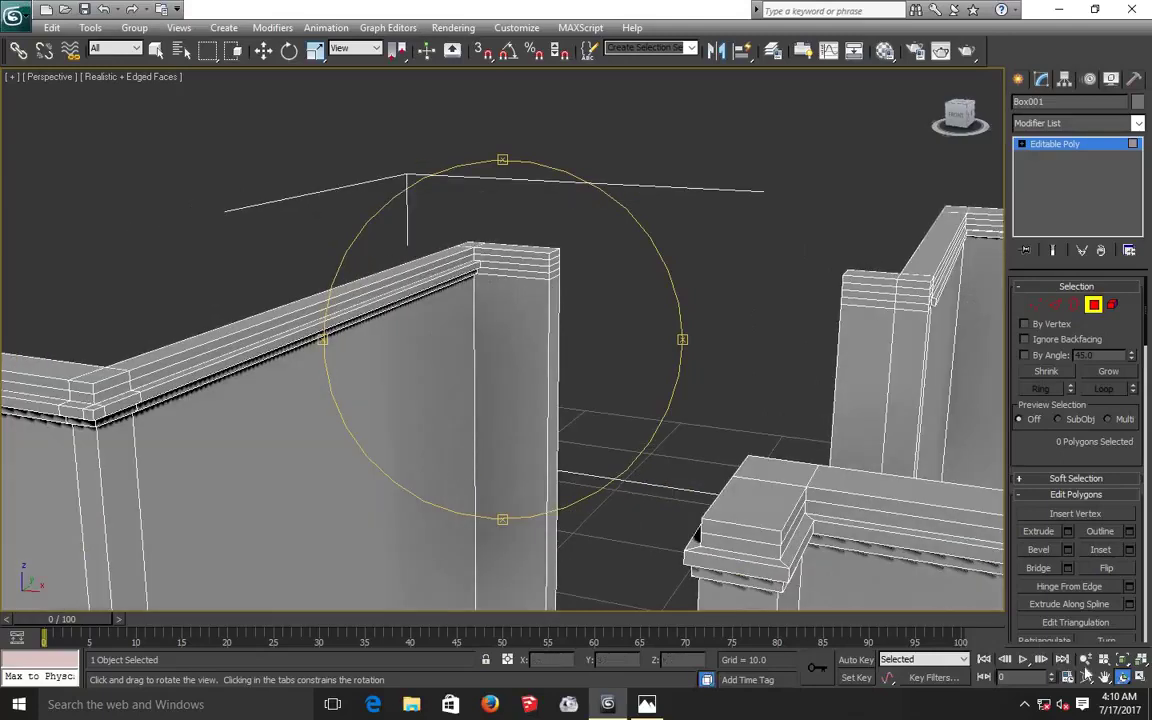
click(1104, 677)
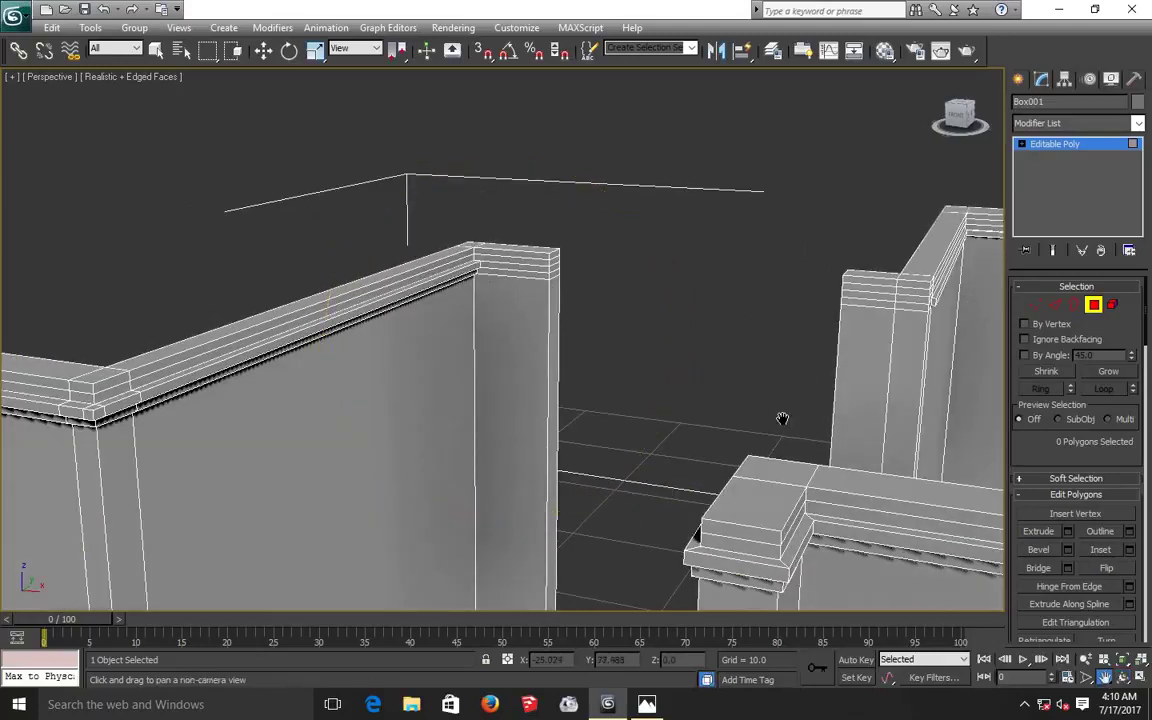
drag(236, 406, 193, 406)
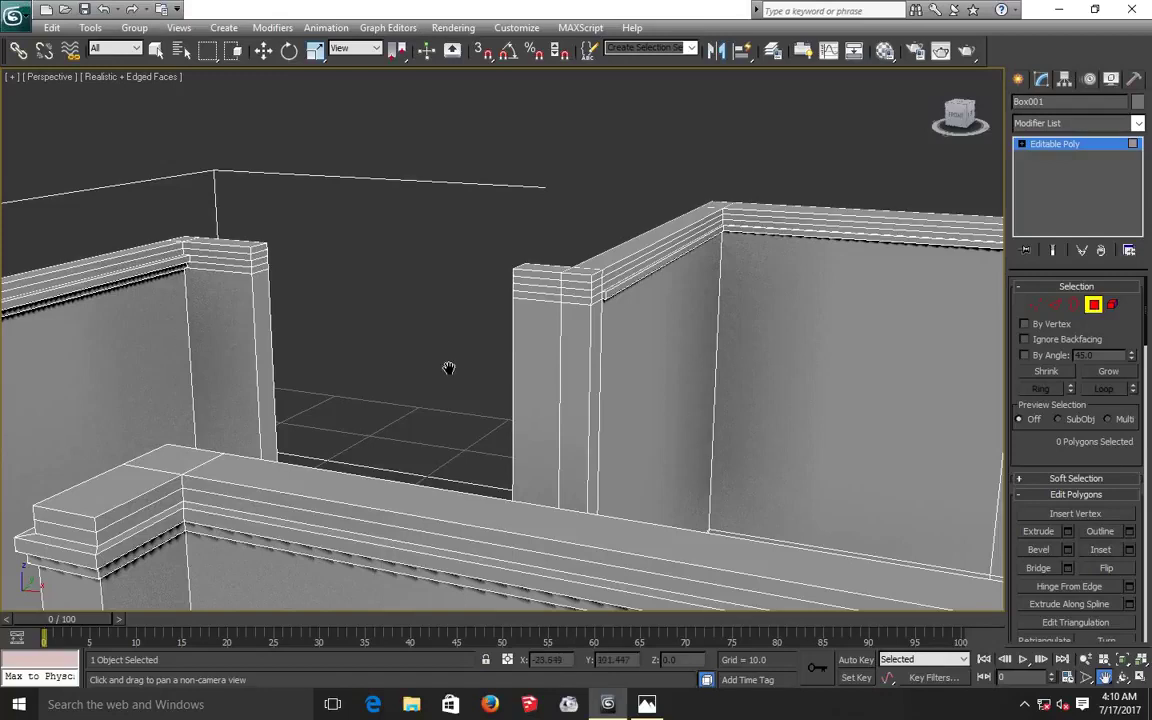
drag(450, 368, 284, 373)
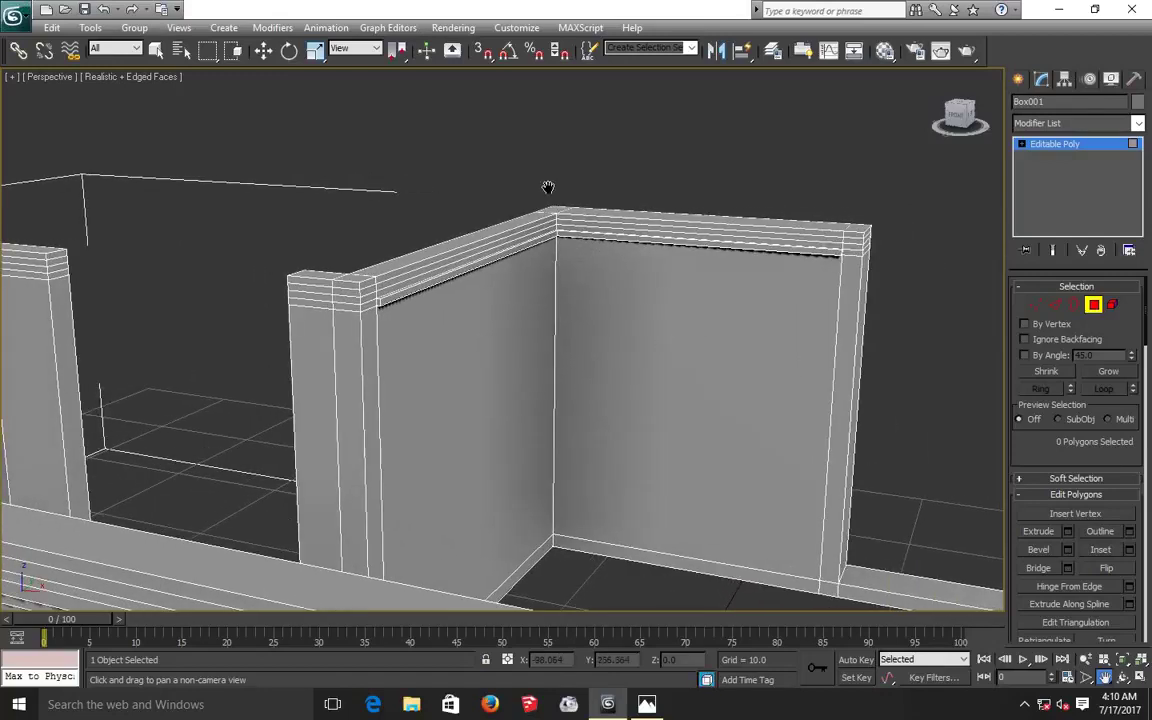
scroll(548, 188, up, 3)
scroll(548, 188, up, 1)
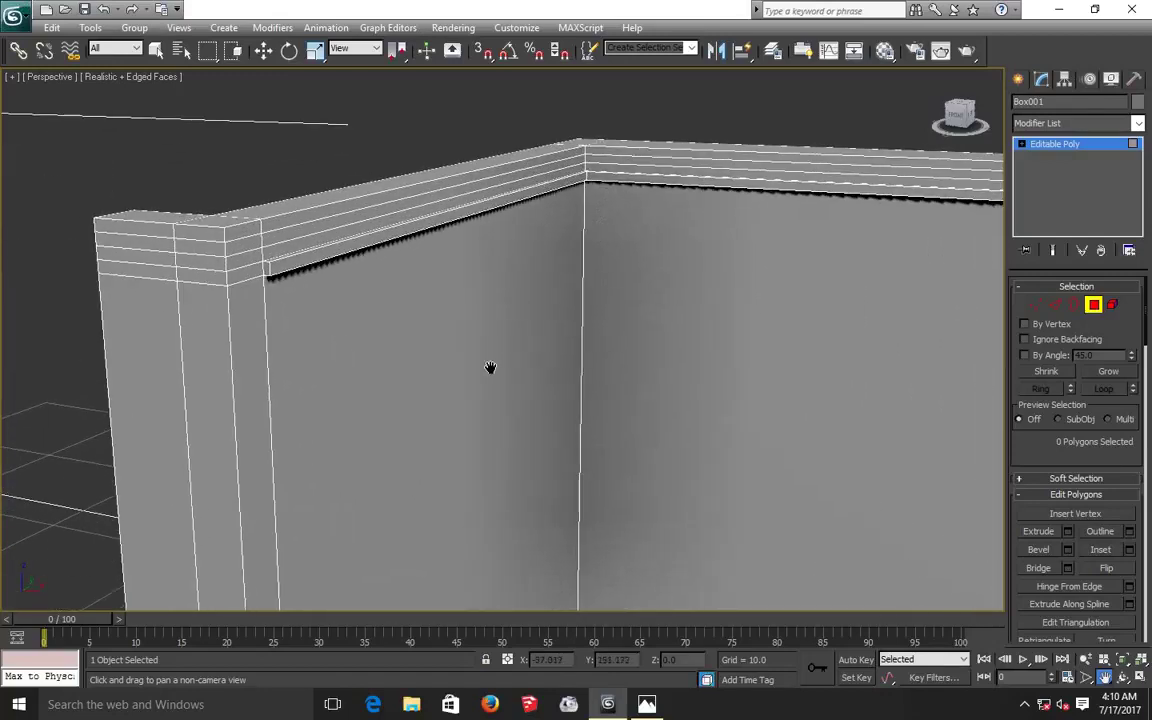
click(263, 52)
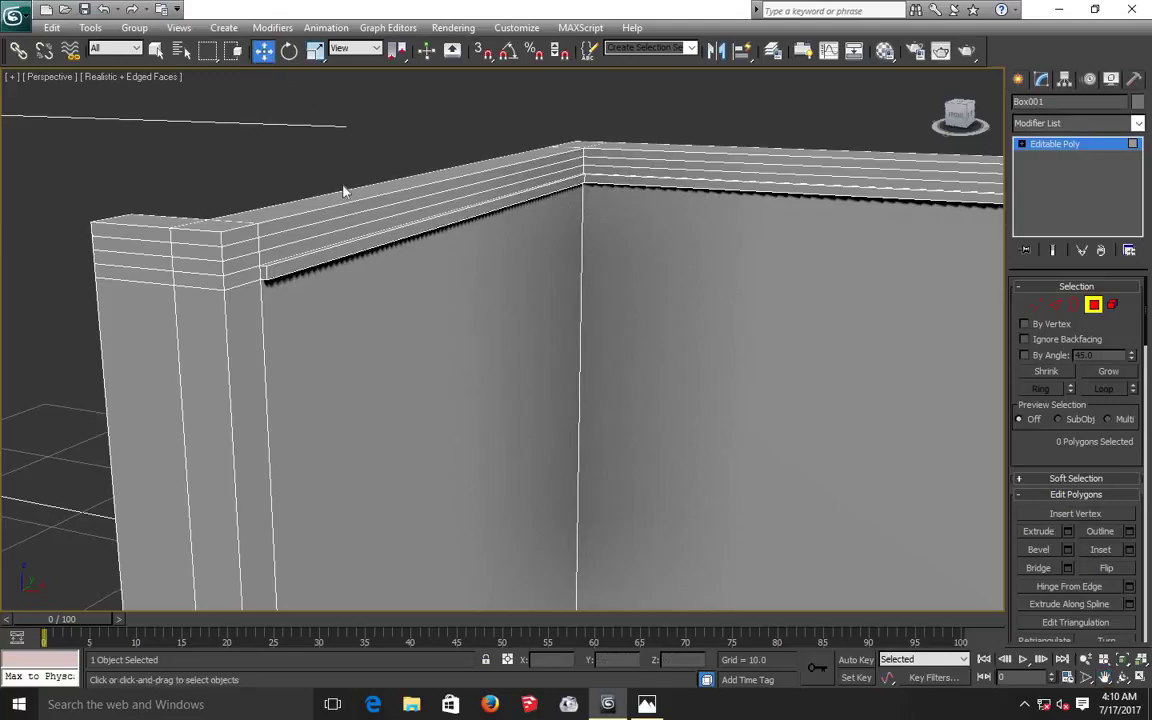
Extrude the left and adjoining wall's top strip faces by 0.168, then deselect them.
click(342, 237)
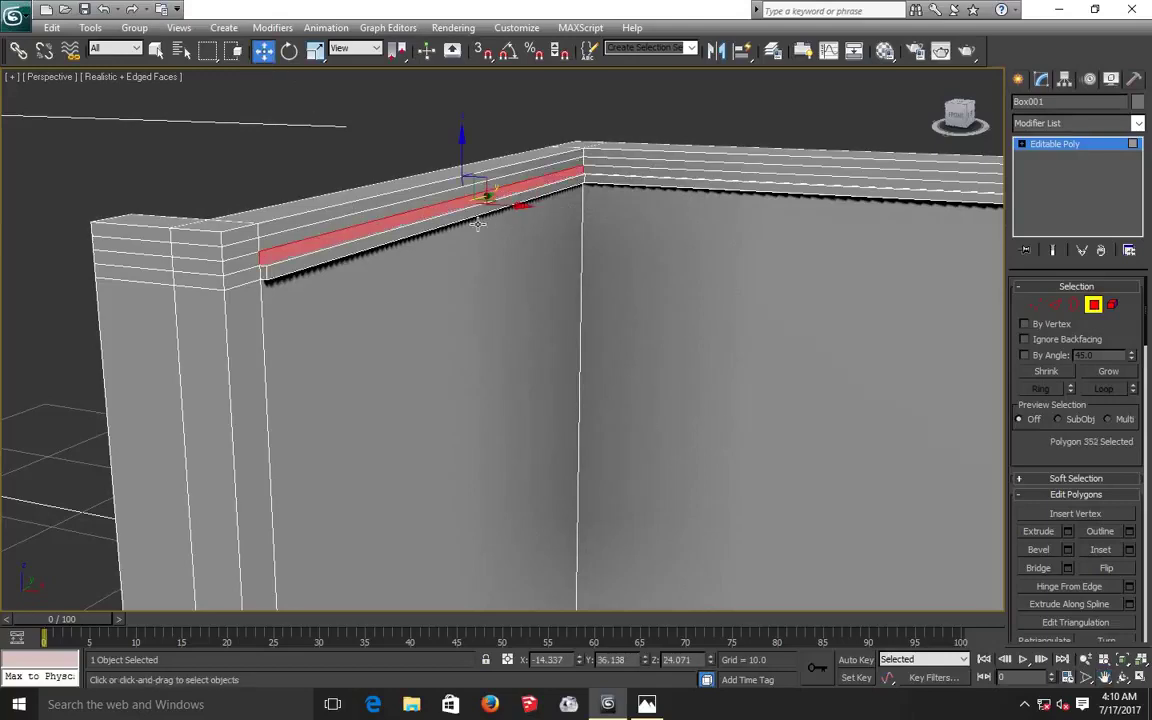
ctrl+click(613, 173)
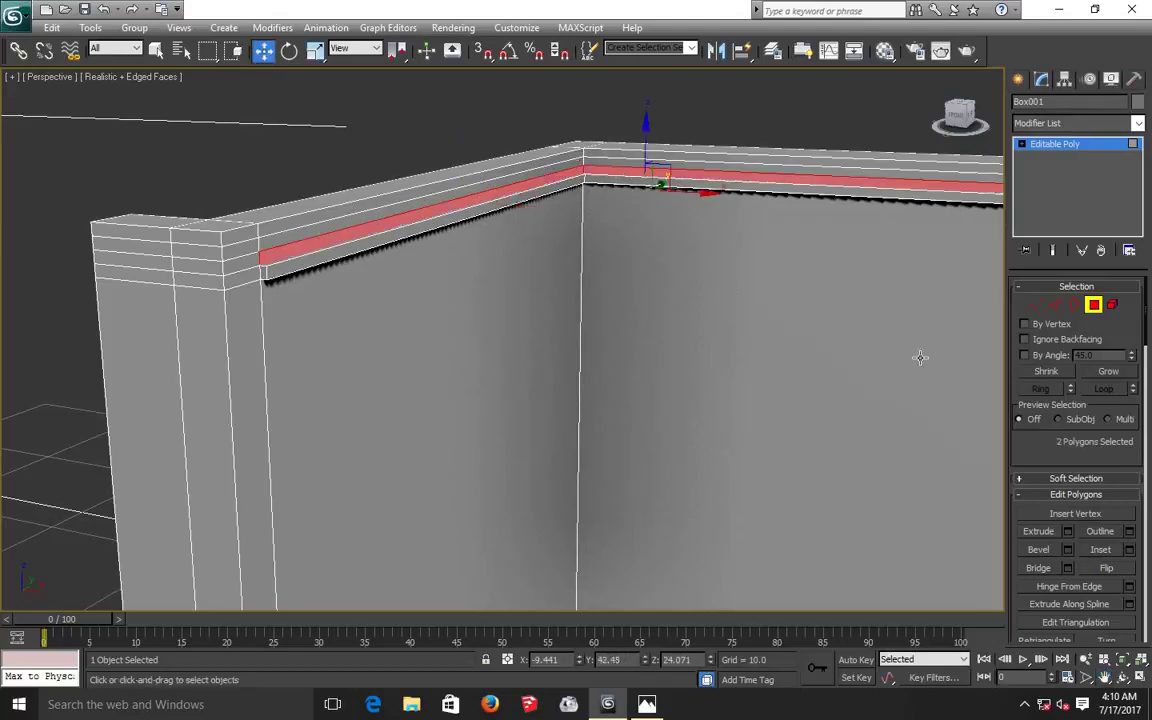
click(1068, 533)
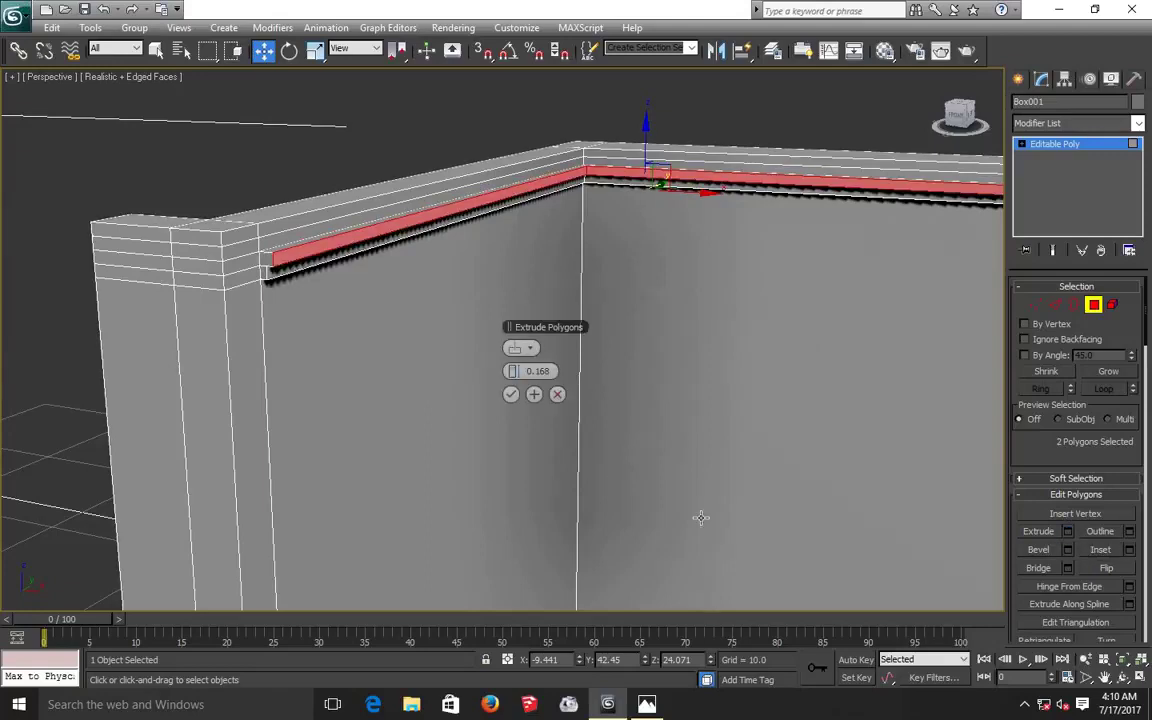
click(512, 394)
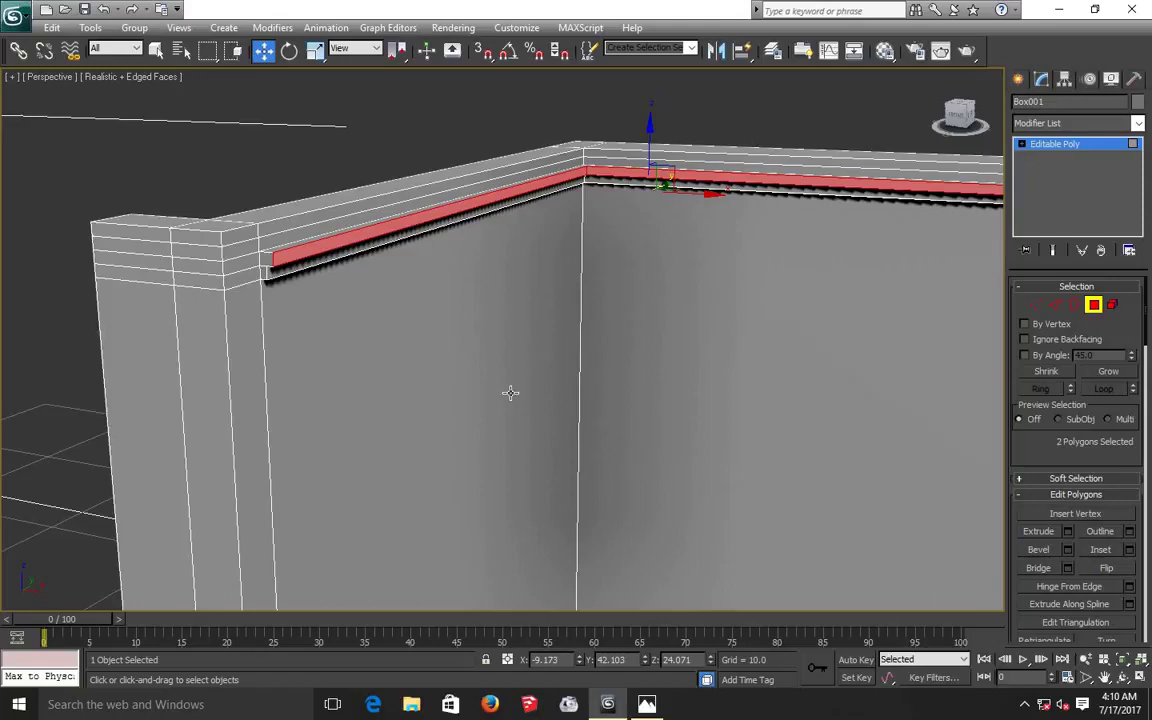
click(335, 148)
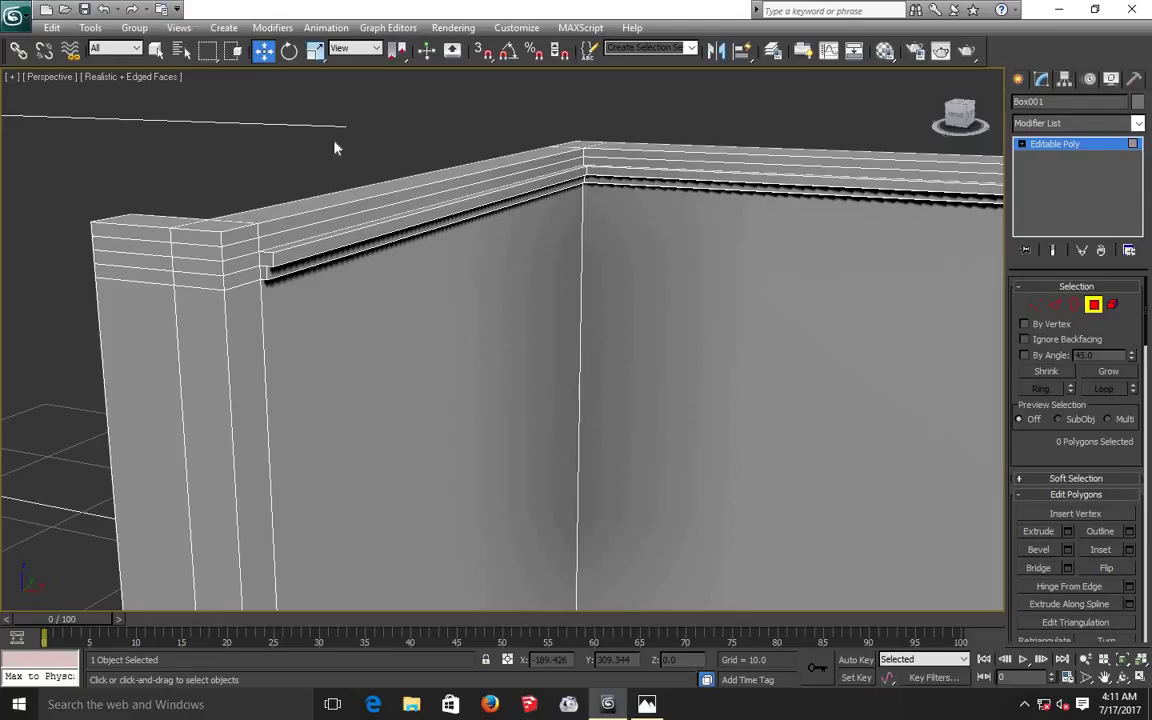
Orbit, pan and zoom to bring the front wall corner into view.
scroll(335, 148, down, 2)
scroll(335, 148, down, 2)
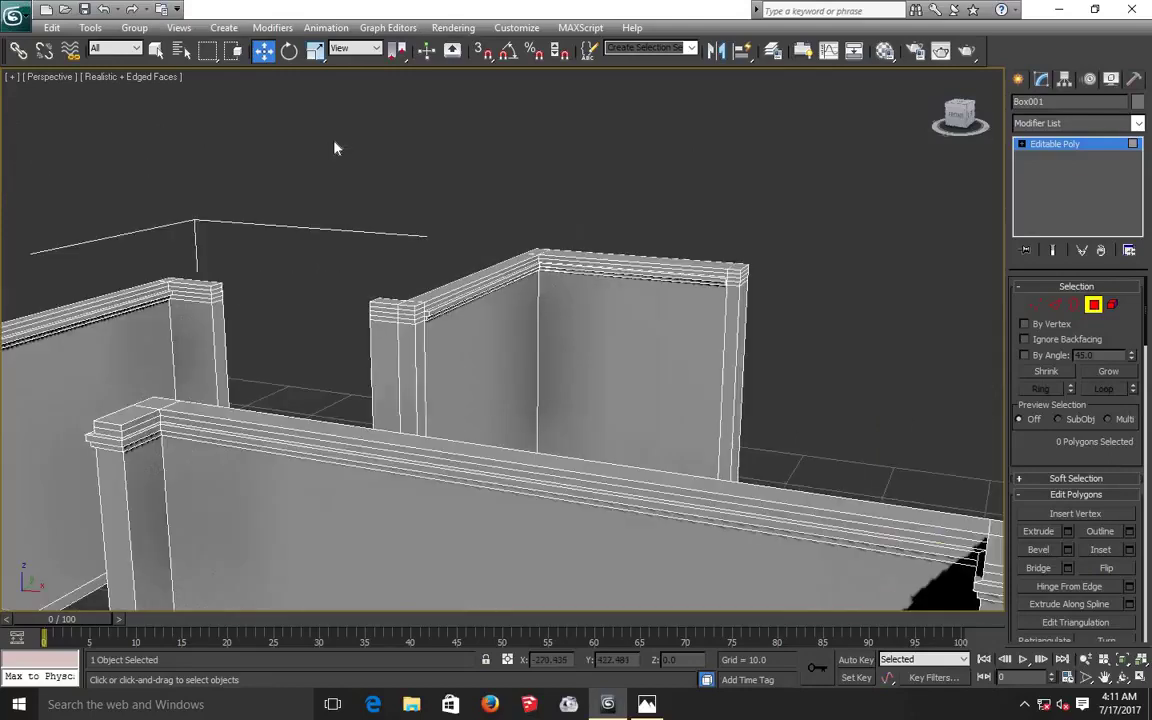
alt+middle_drag(335, 148, 228, 210)
scroll(200, 347, up, 4)
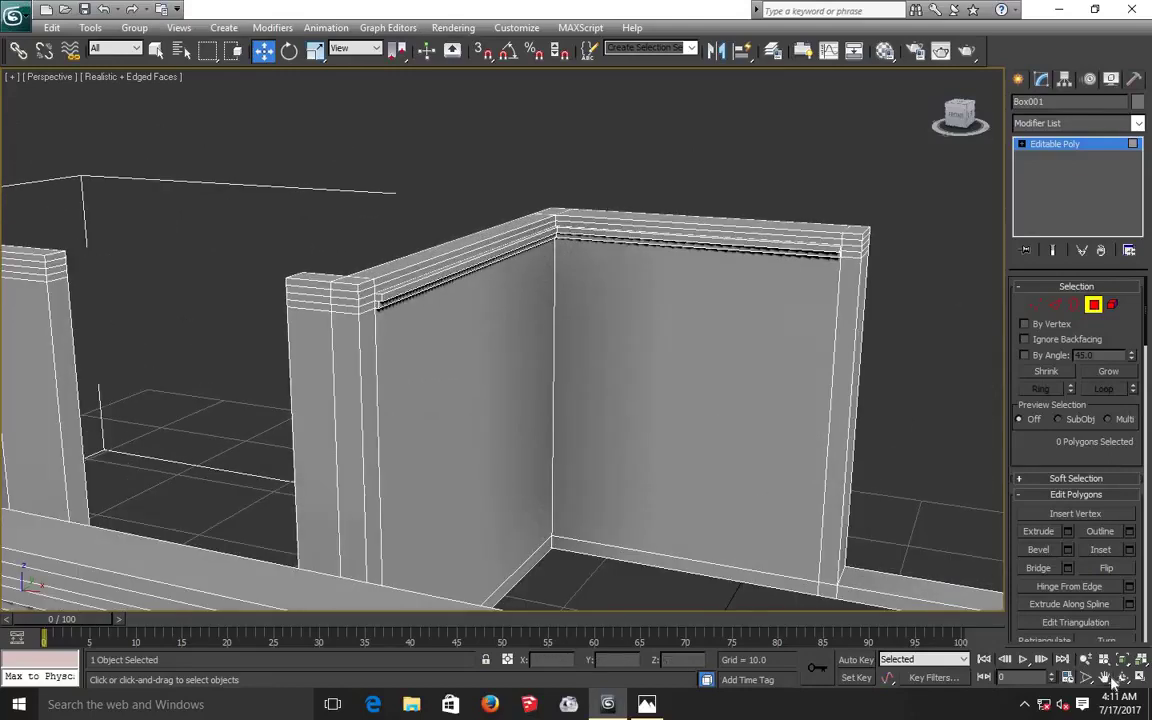
click(1105, 677)
mouse_move(363, 381)
mouse_down()
mouse_move(758, 329)
mouse_move(527, 335)
mouse_up()
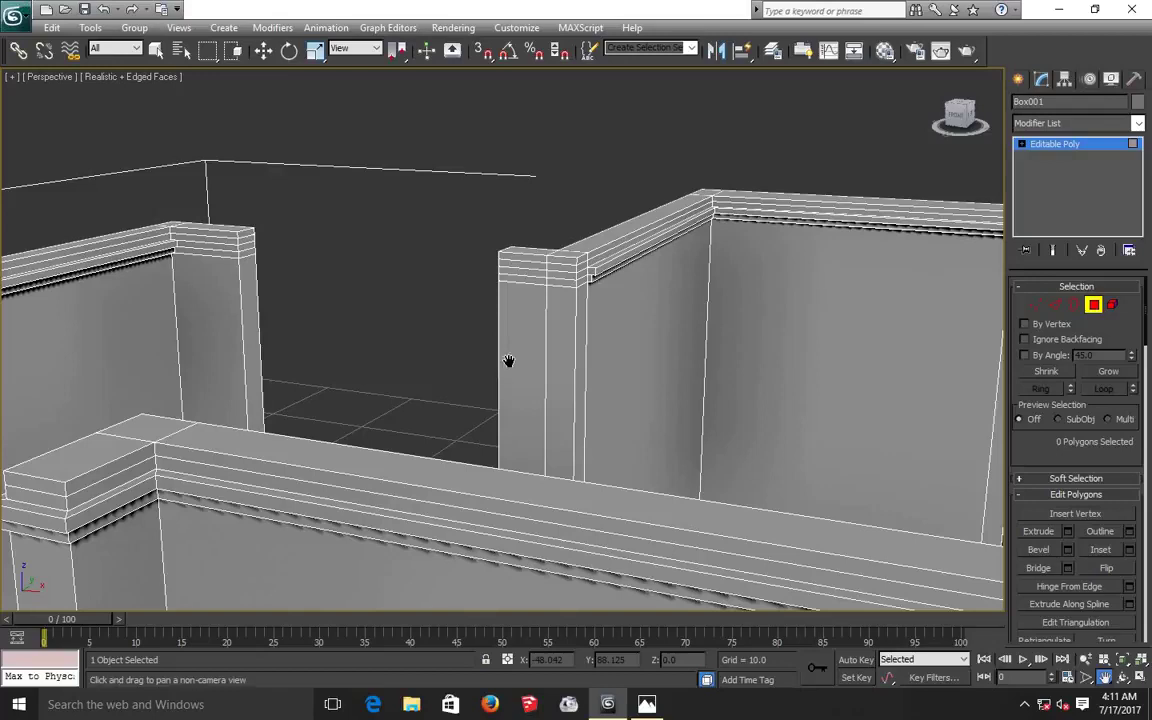
drag(529, 365, 340, 363)
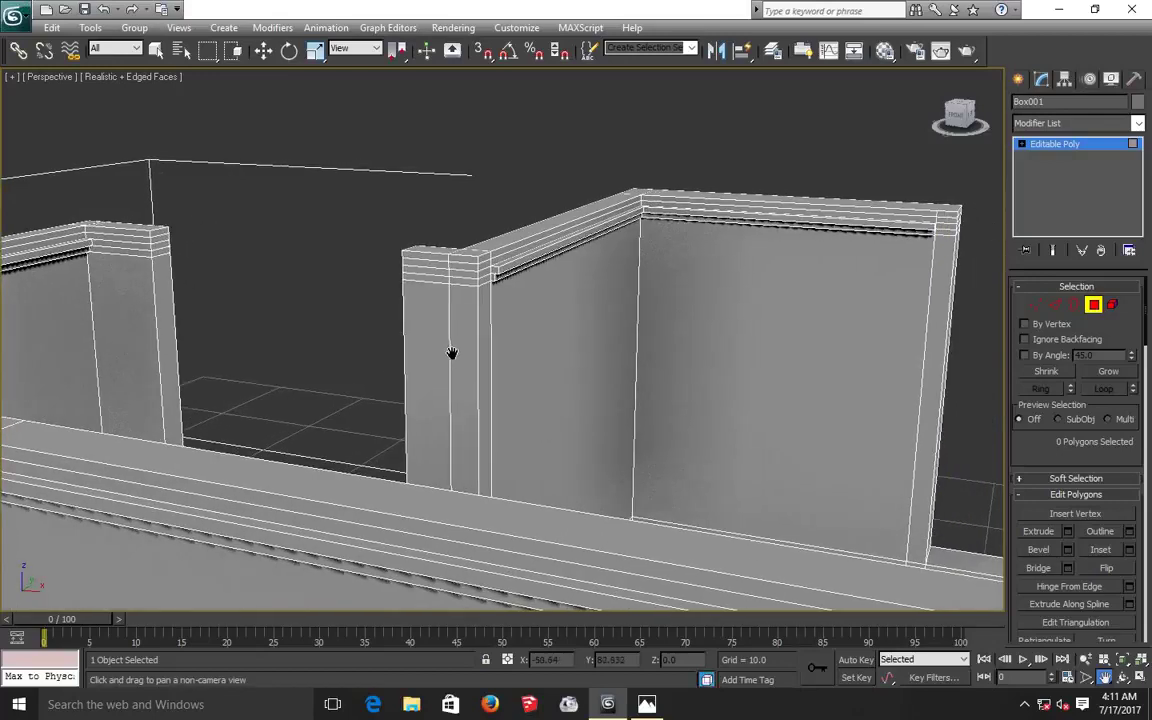
scroll(445, 336, up, 3)
scroll(445, 336, up, 1)
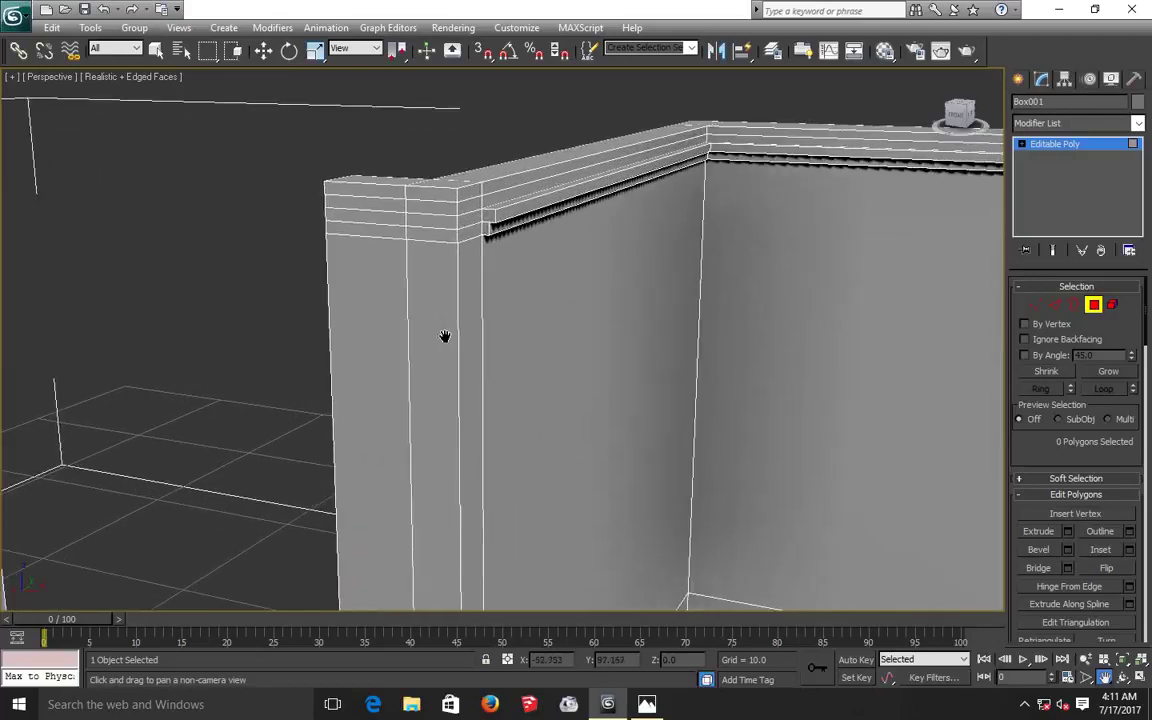
scroll(445, 337, up, 1)
scroll(380, 470, up, 2)
drag(344, 528, 342, 530)
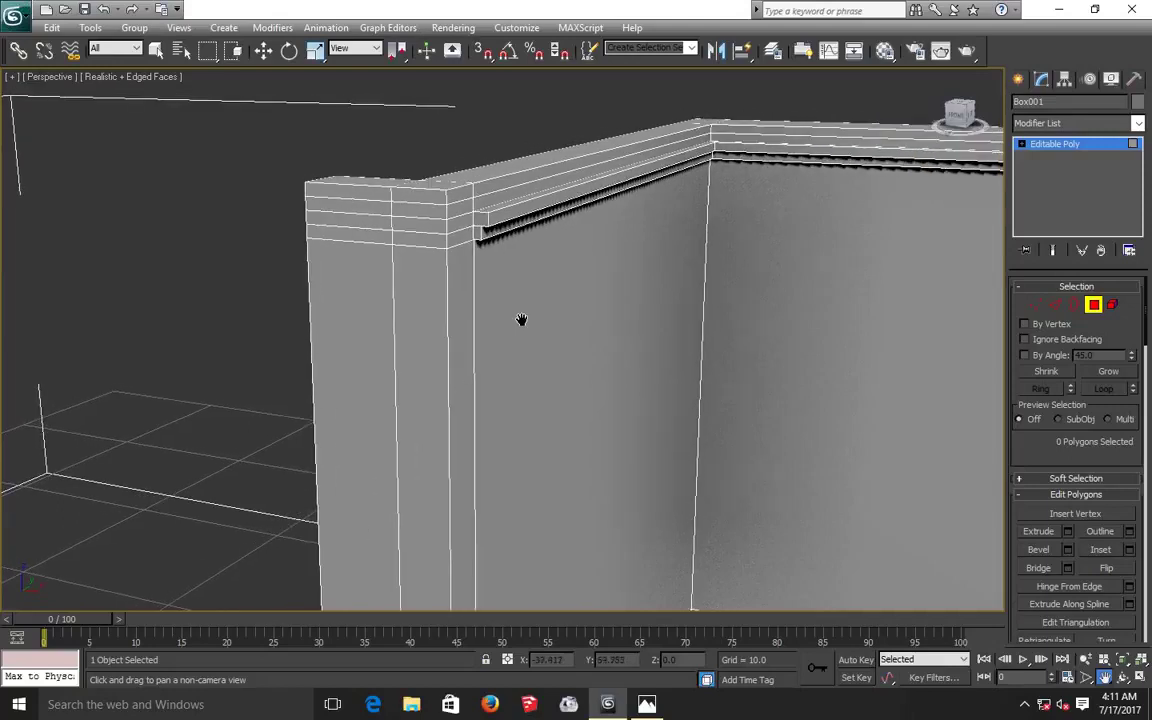
middle_drag(399, 378, 393, 378)
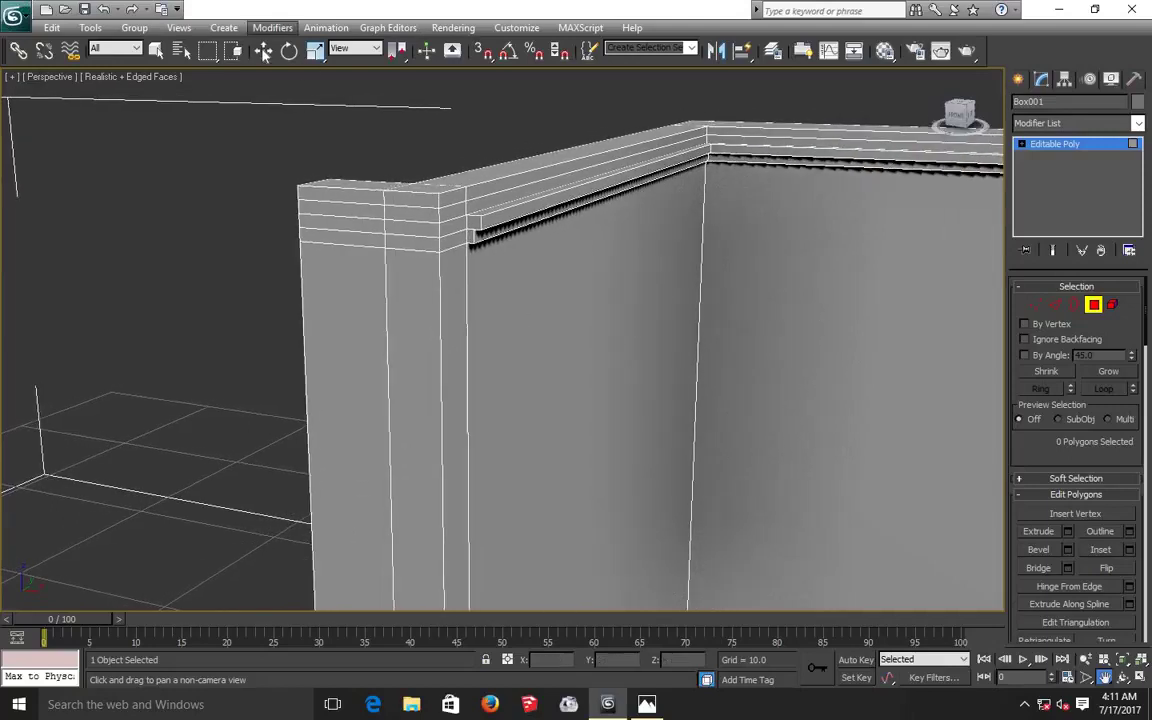
Select the near wall's and right wall's top strip faces, then reframe the whole corner.
click(483, 205)
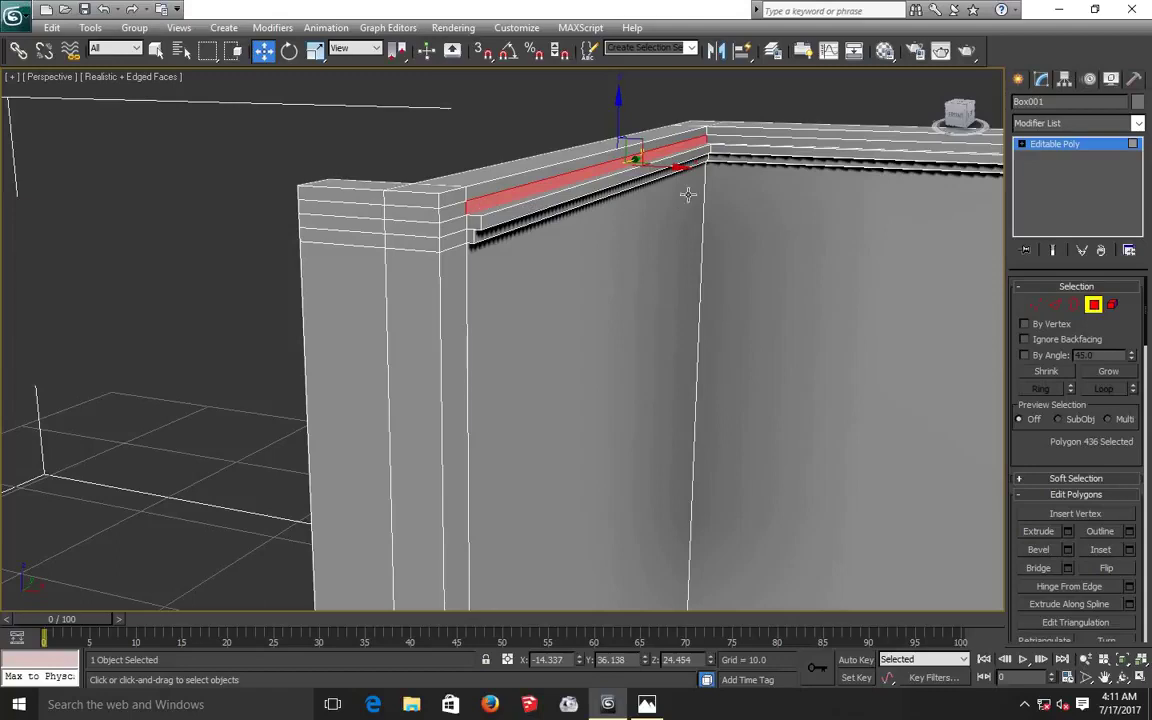
ctrl+click(715, 143)
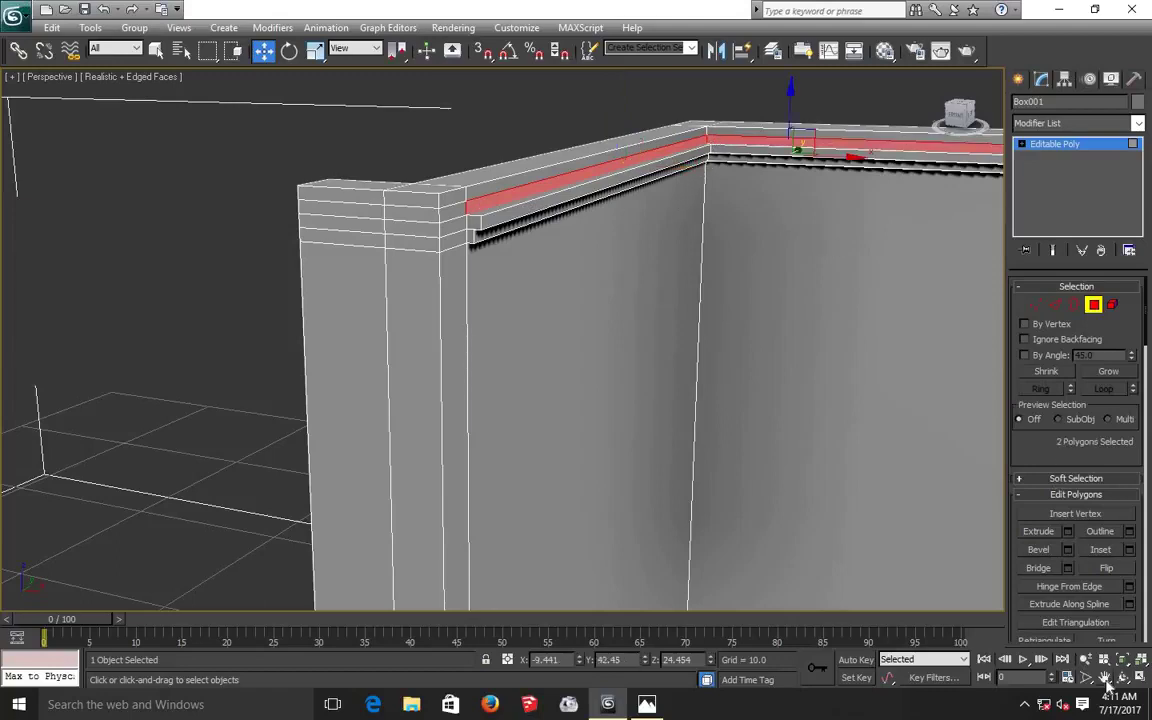
click(1105, 678)
drag(488, 385, 449, 341)
scroll(449, 341, down, 2)
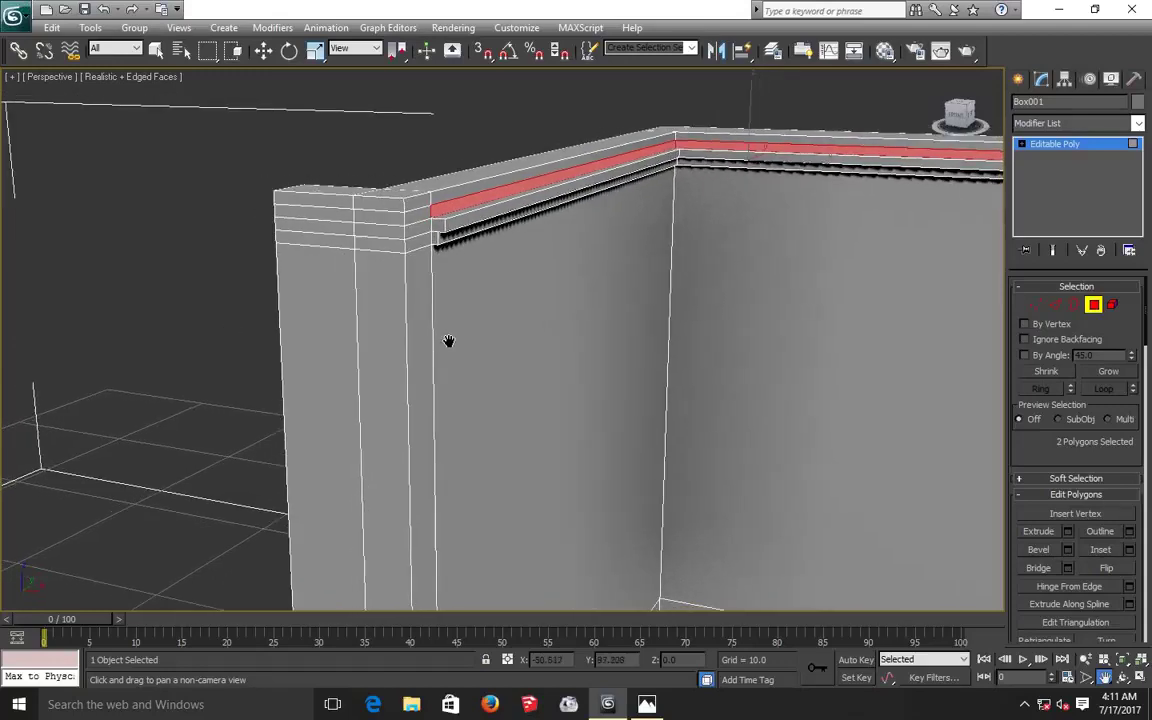
scroll(448, 342, down, 2)
scroll(448, 342, down, 2)
scroll(448, 342, down, 1)
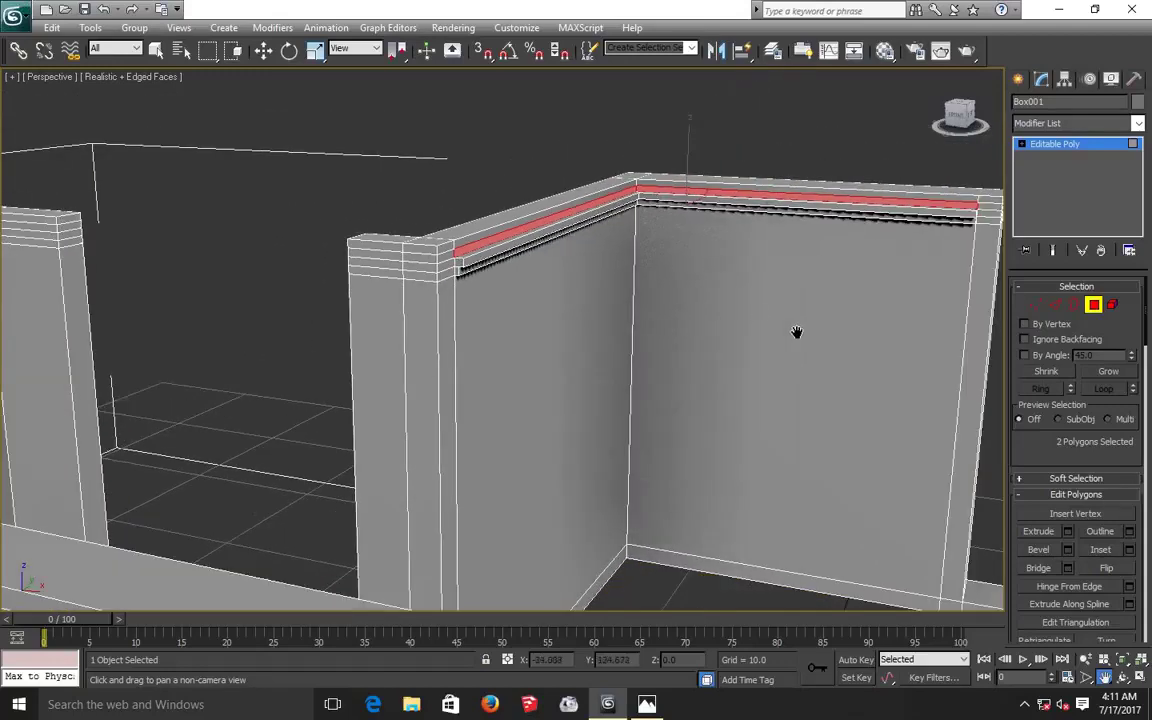
drag(737, 338, 590, 338)
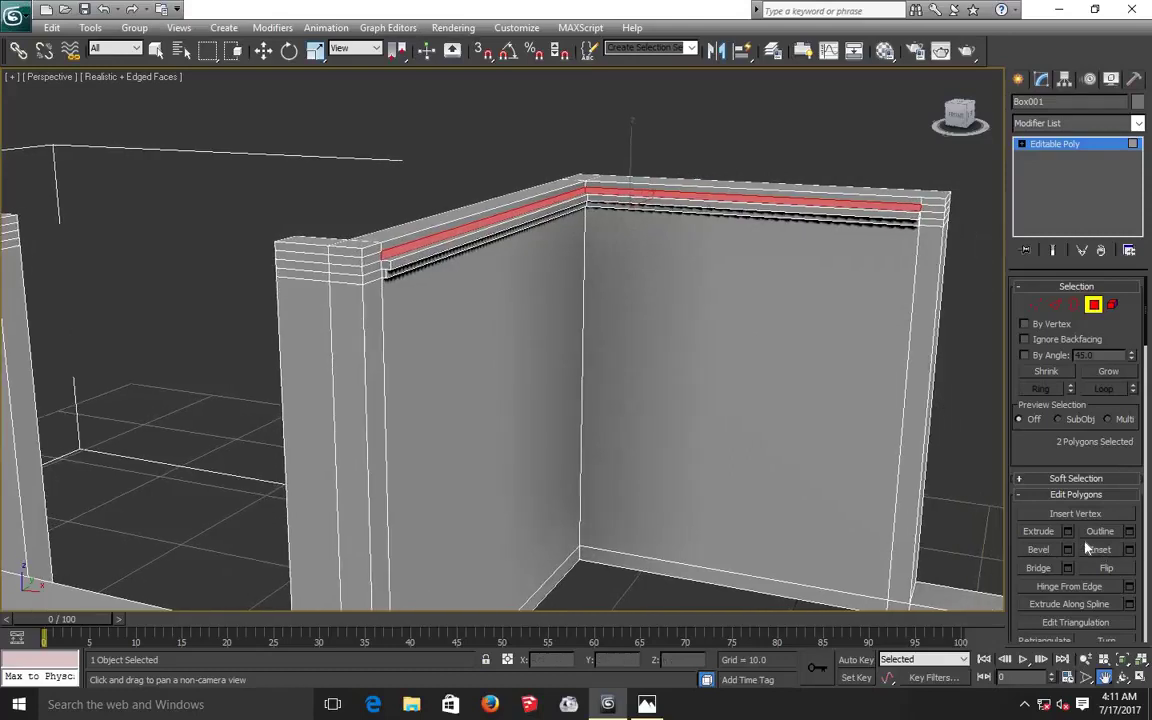
Extrude the selected strip faces, adjusting the height down to 0.263 before confirming.
click(1068, 531)
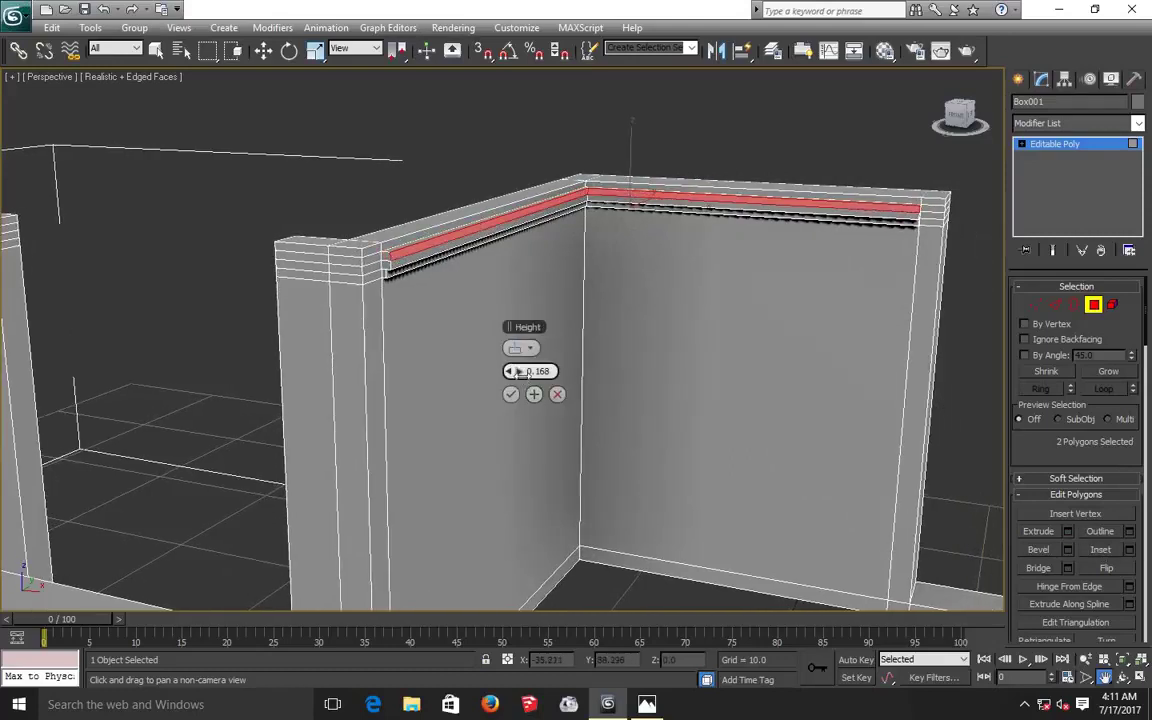
drag(518, 371, 404, 316)
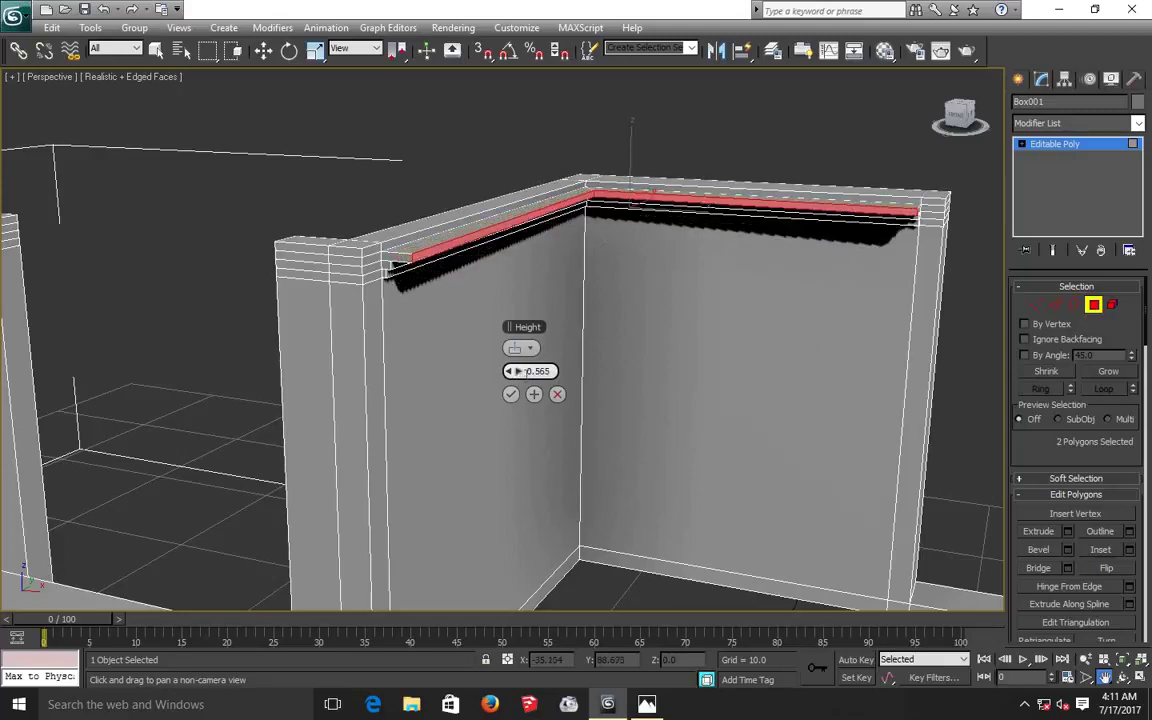
scroll(404, 316, up, 2)
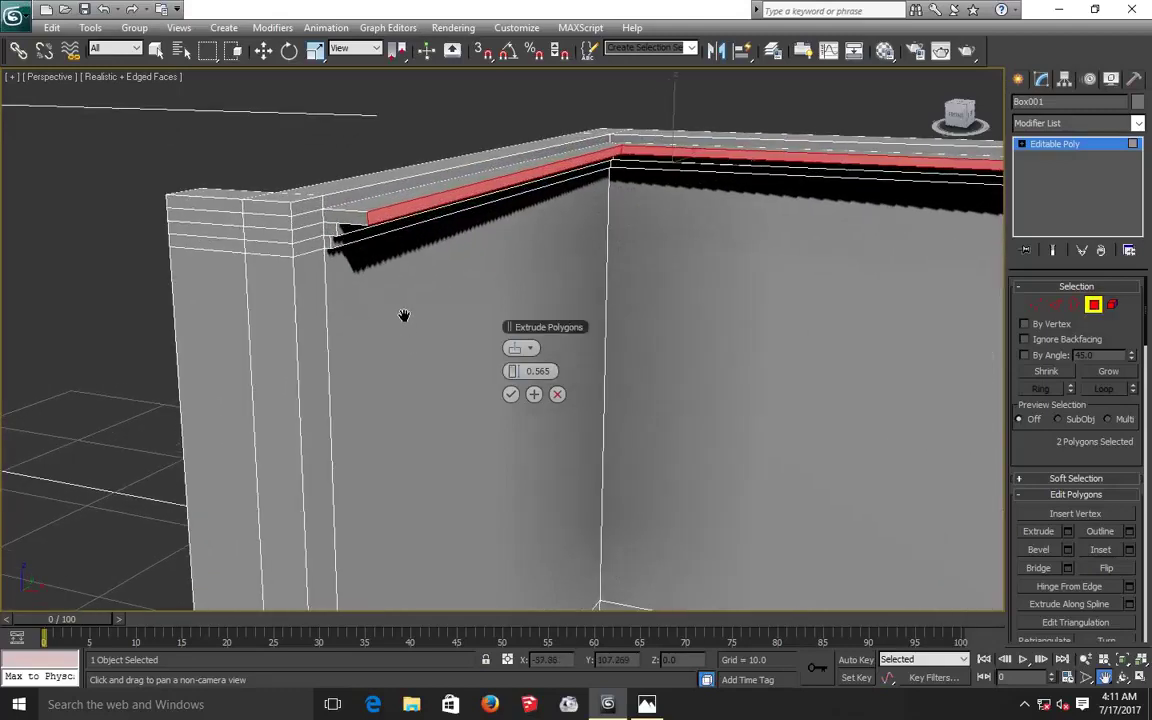
scroll(404, 316, up, 2)
scroll(404, 316, up, 1)
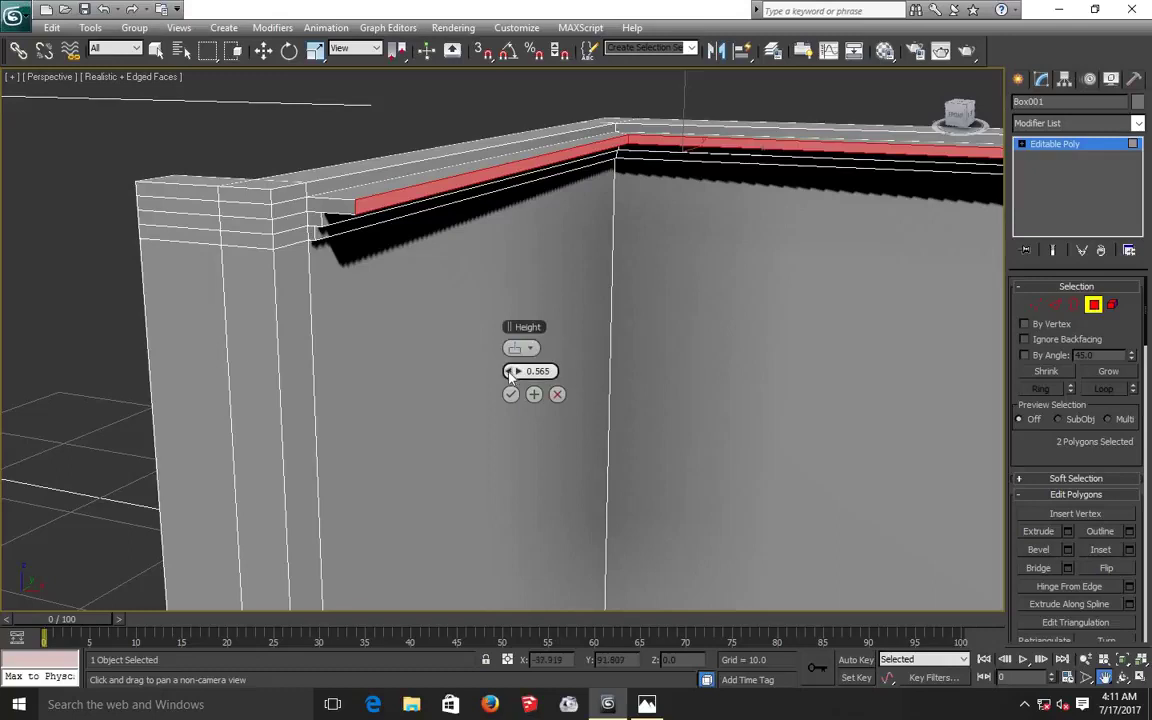
drag(511, 371, 514, 370)
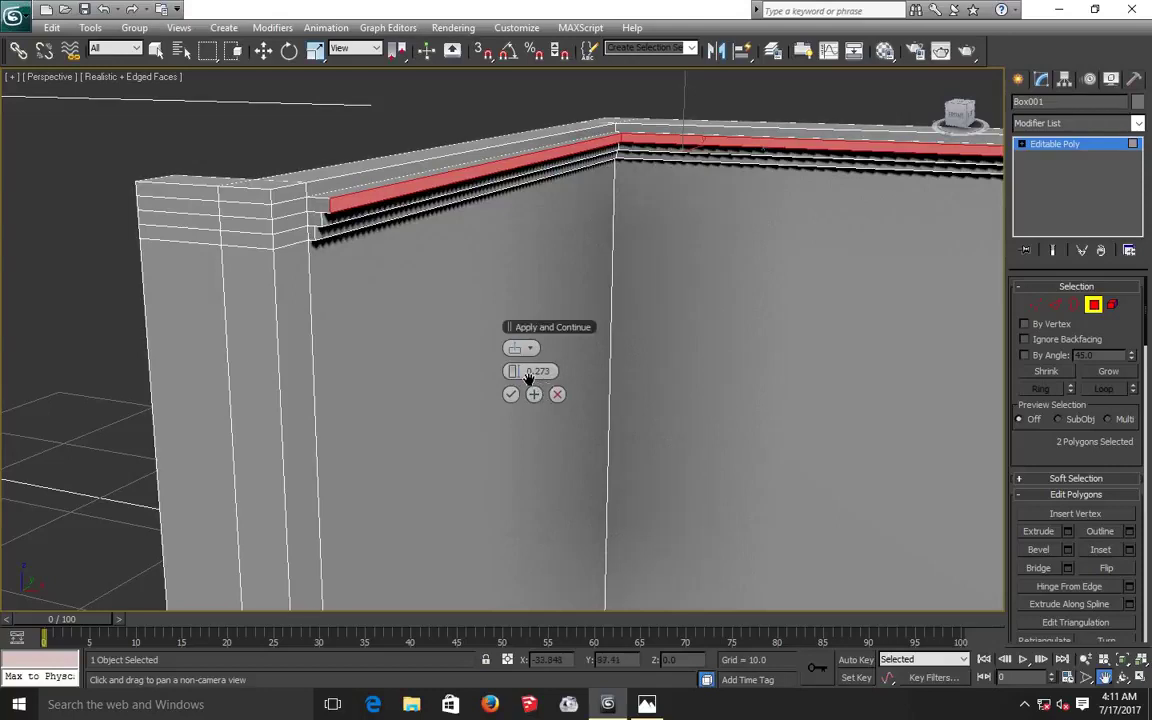
click(520, 377)
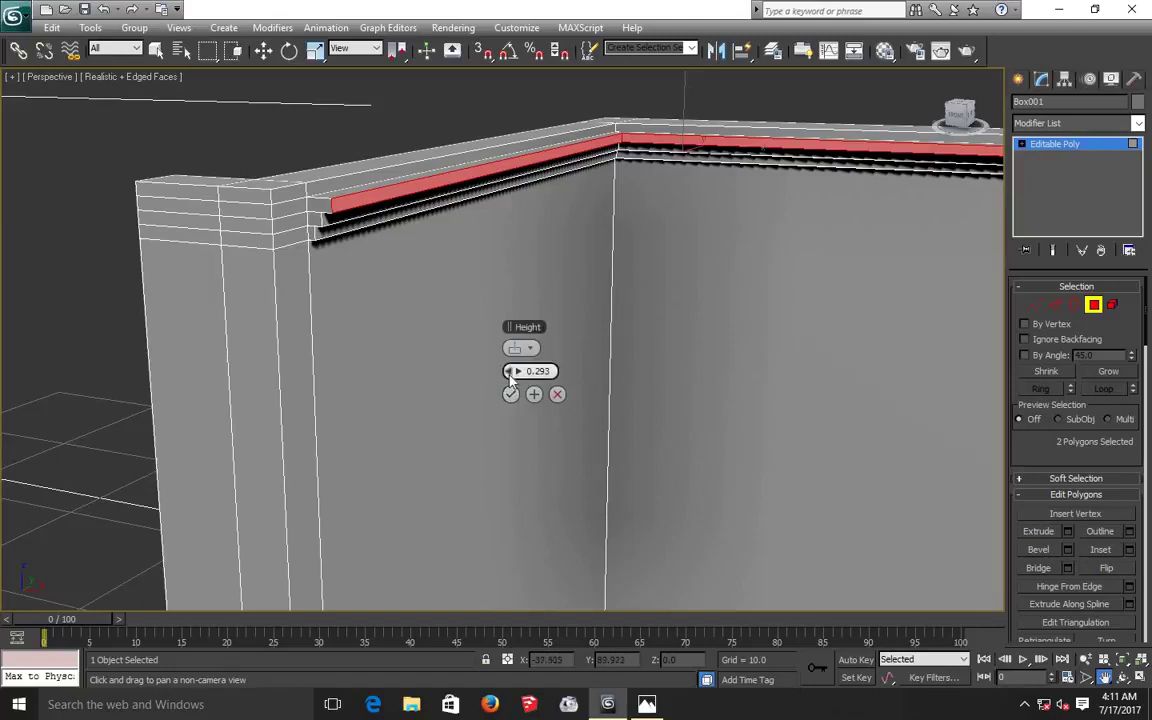
click(511, 375)
click(511, 375)
click(511, 375)
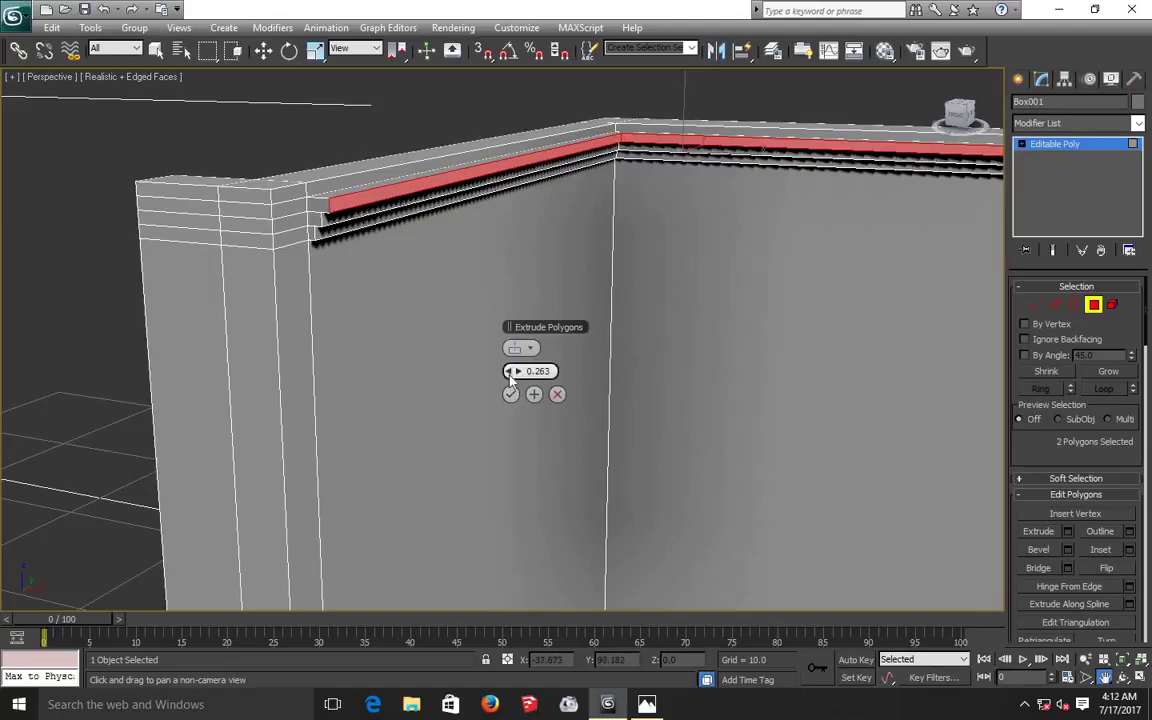
click(511, 394)
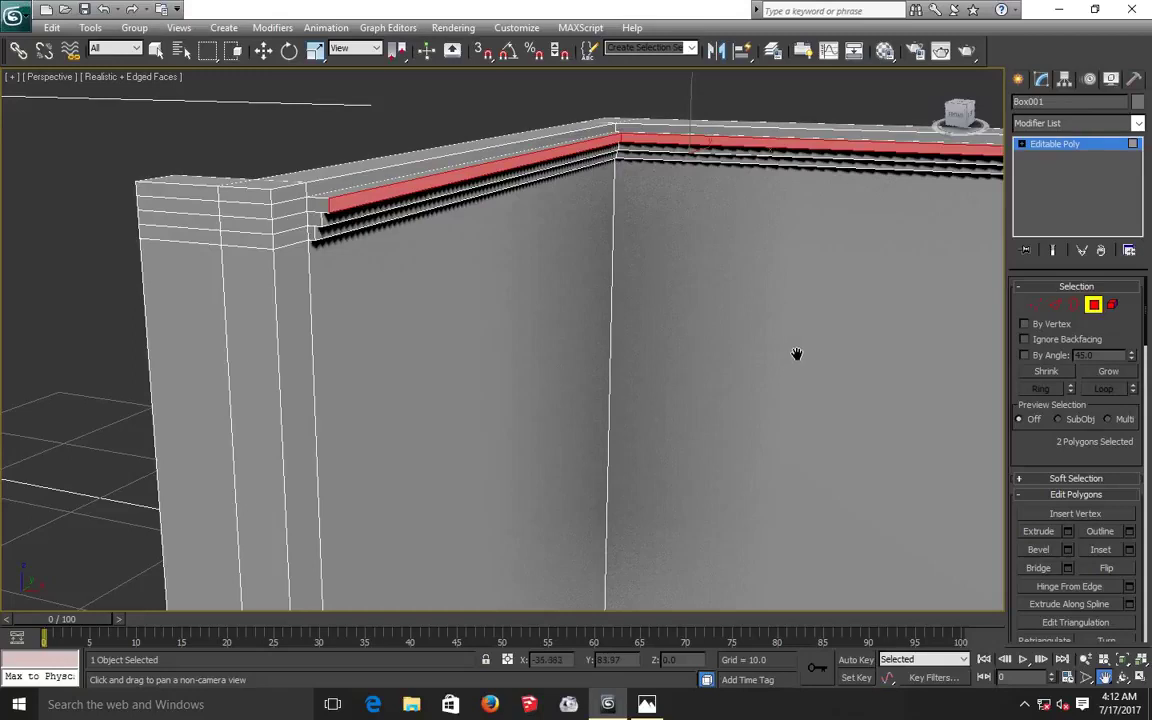
Clear the polygon selection on the corner walls.
drag(358, 337, 350, 334)
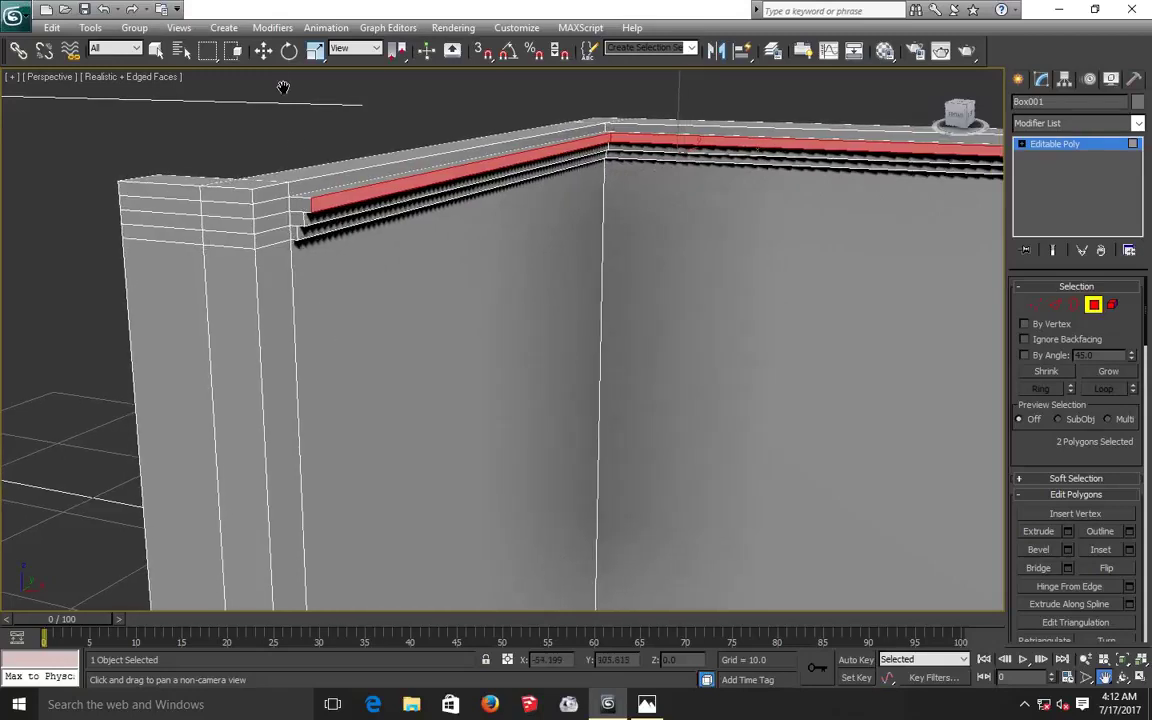
click(263, 53)
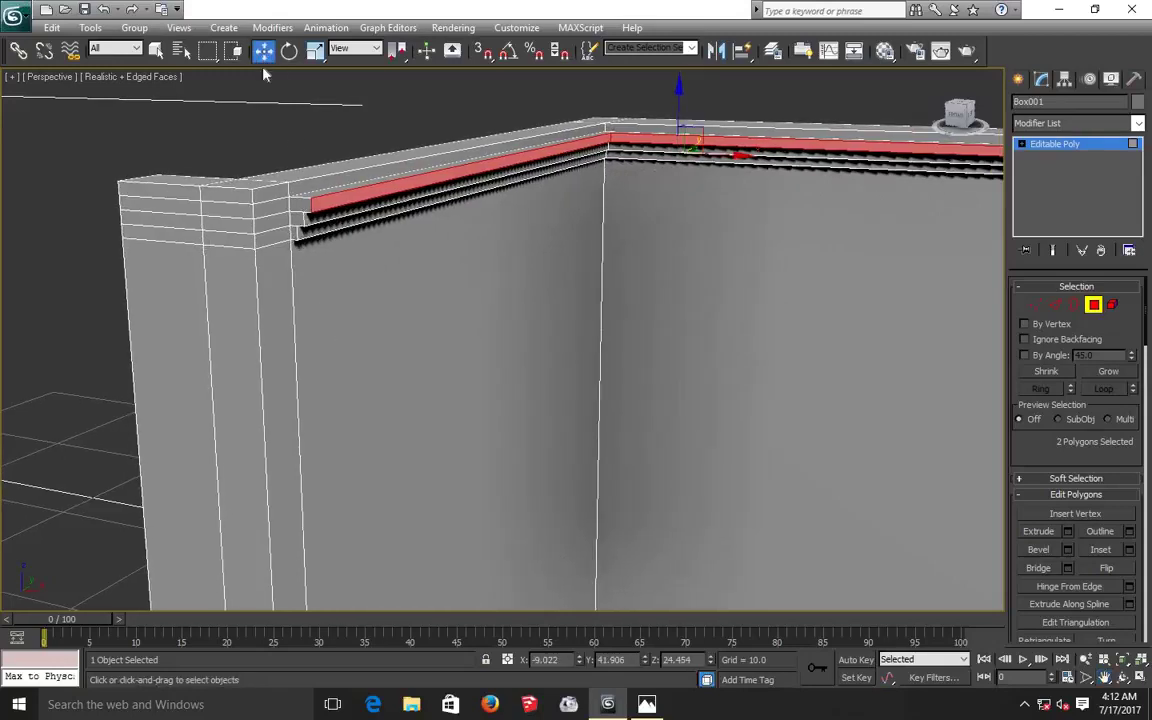
click(265, 140)
middle_drag(265, 140, 266, 141)
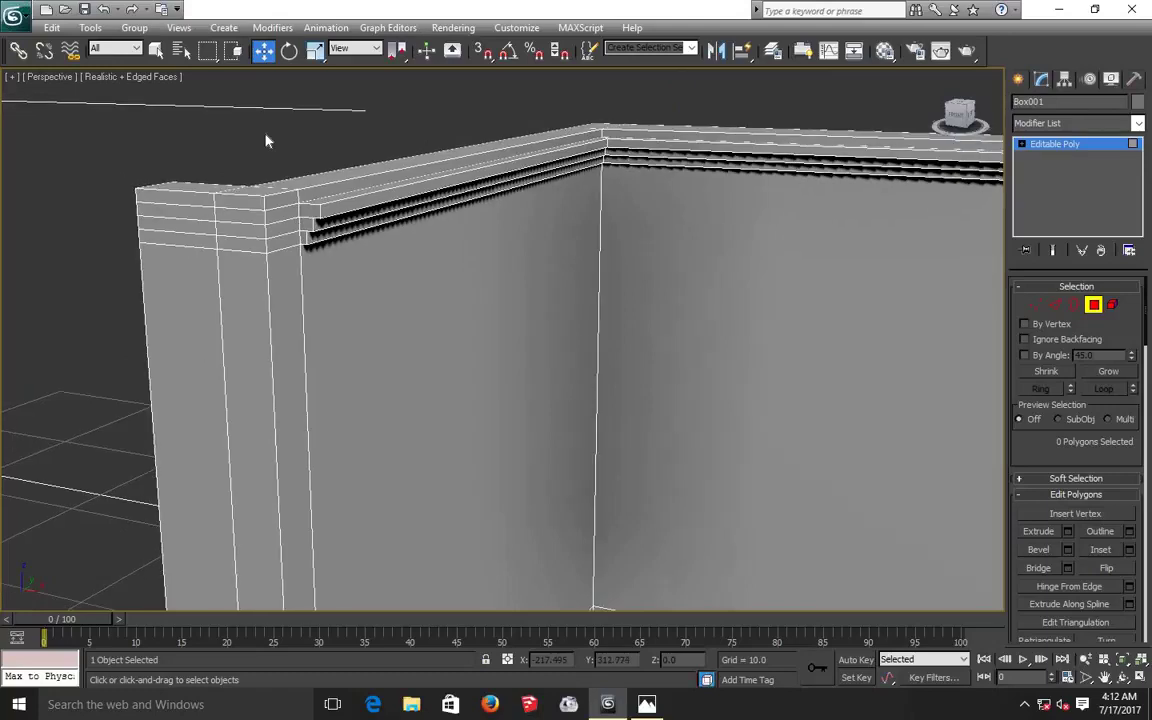
scroll(265, 140, up, 1)
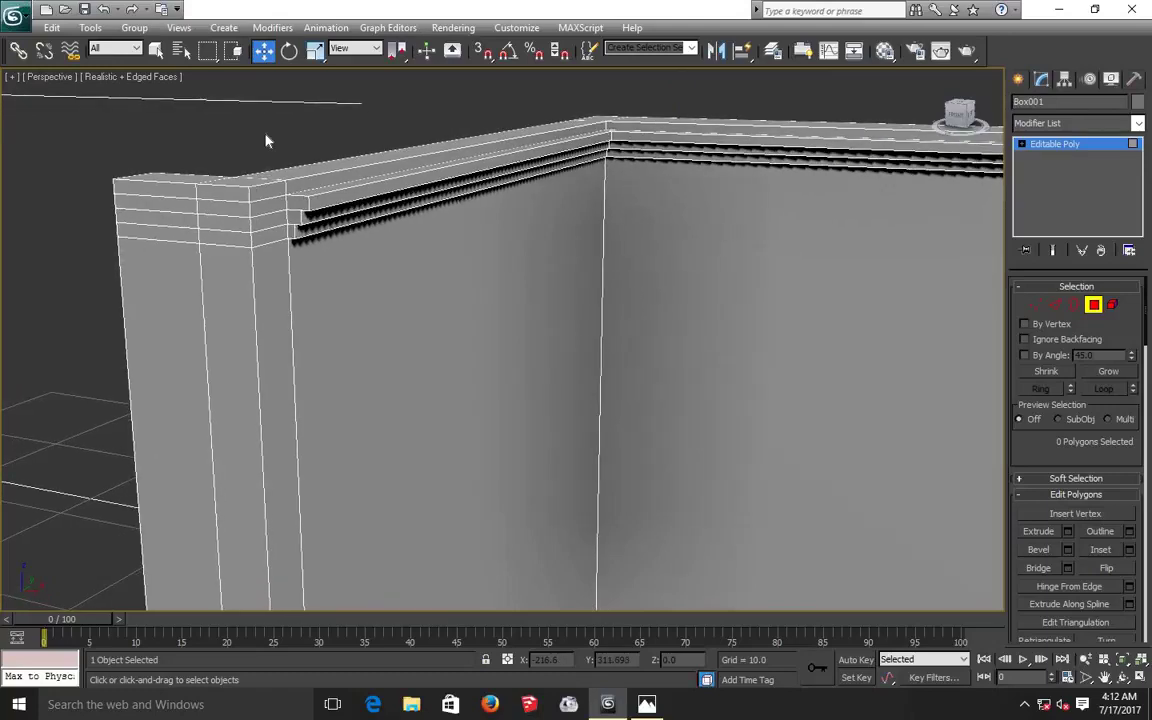
key(shift+q)
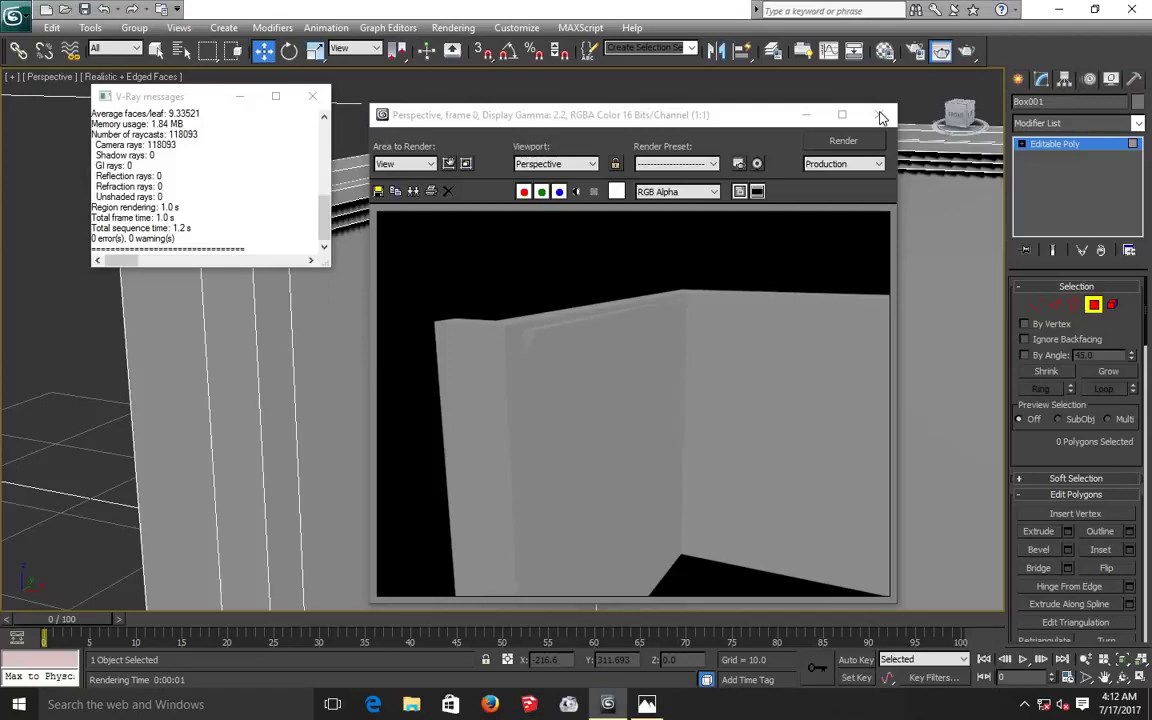
key(alt+F4)
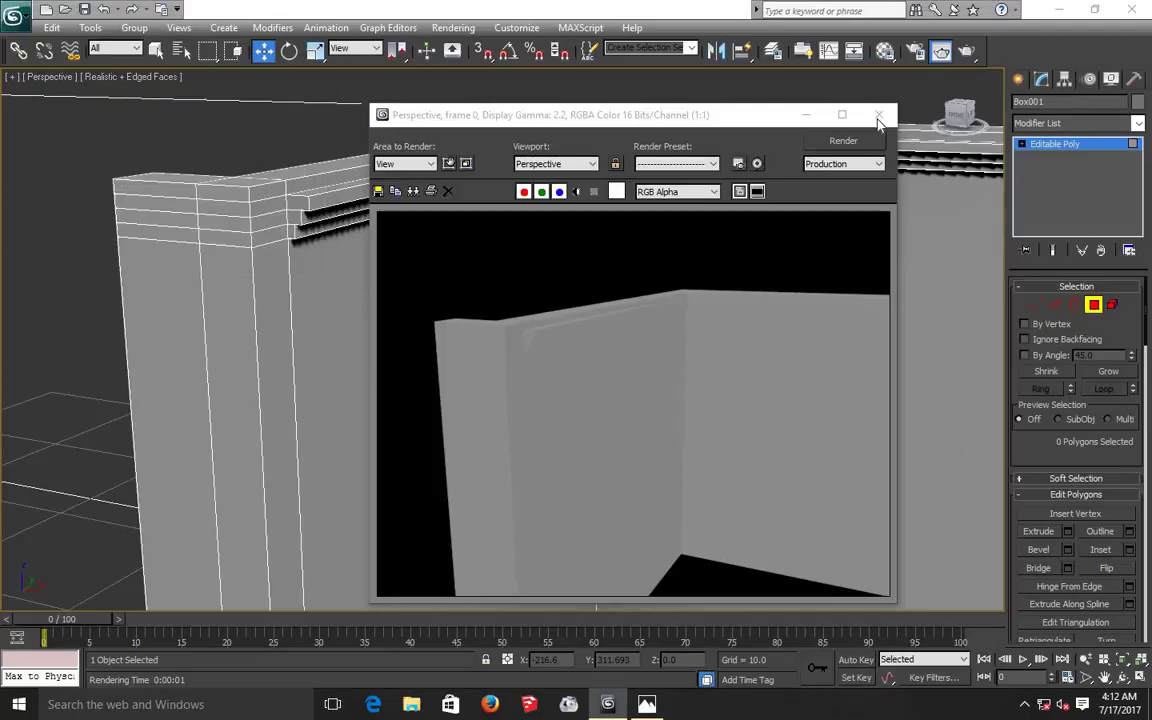
click(878, 117)
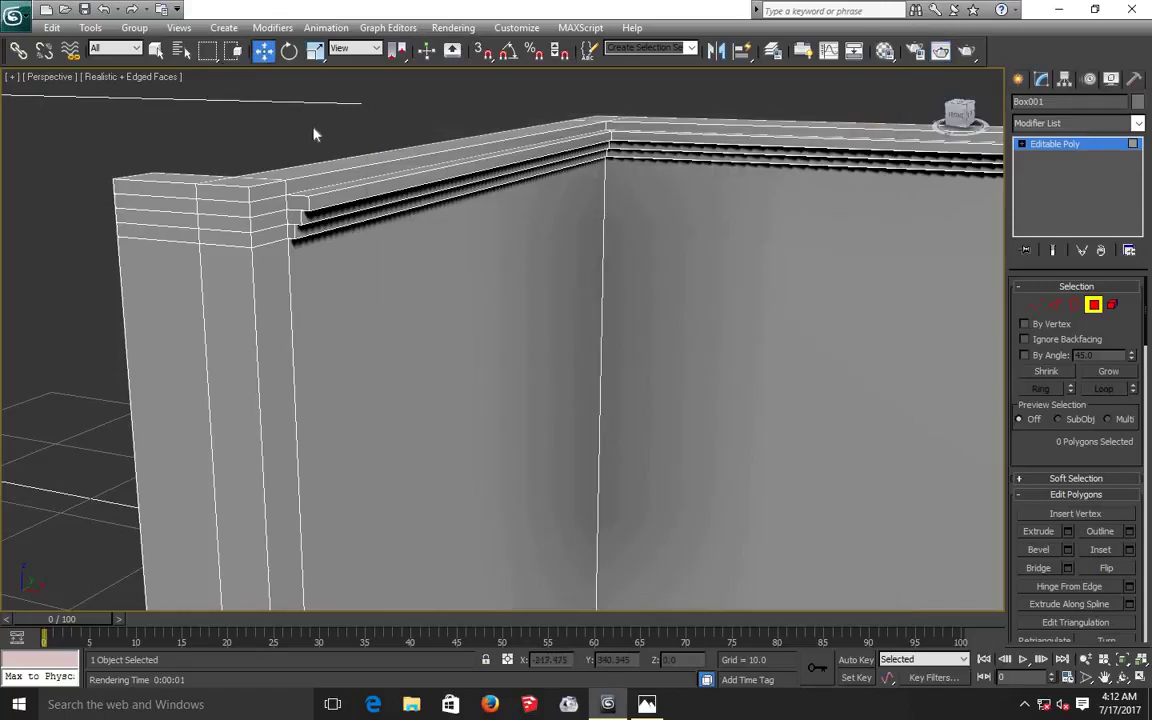
Zoom out and pan to bring the right wall and floor box into view.
scroll(313, 134, down, 1)
scroll(313, 134, down, 1)
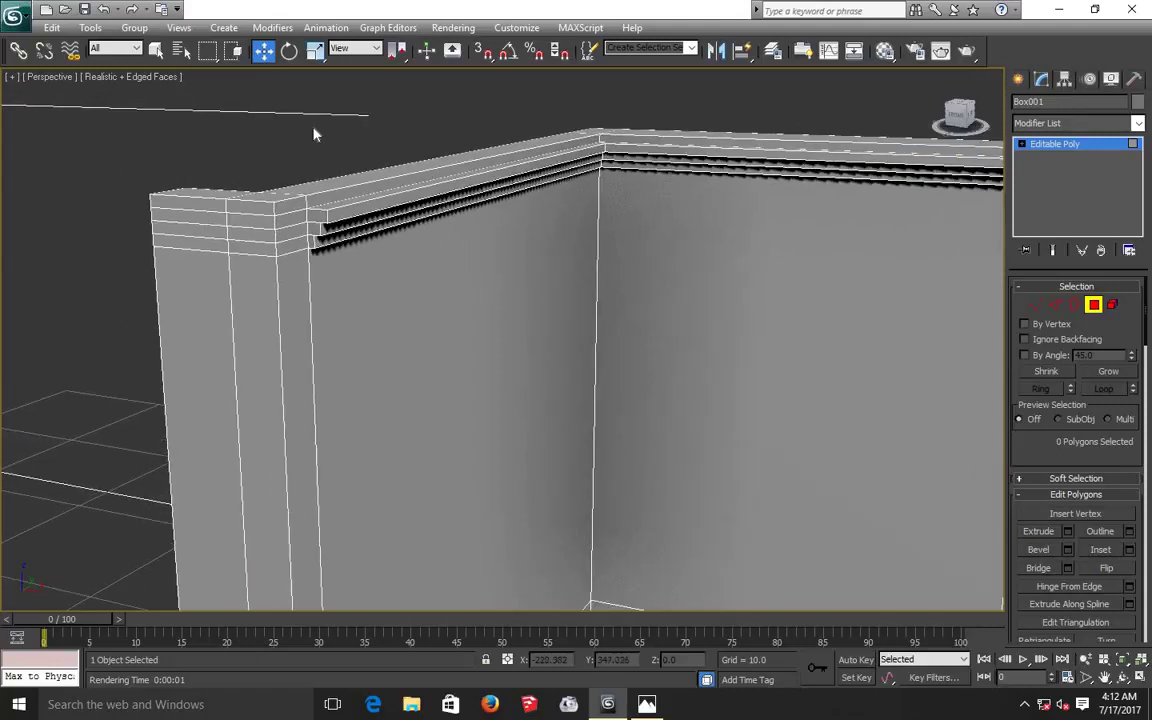
scroll(313, 134, down, 2)
scroll(315, 135, down, 1)
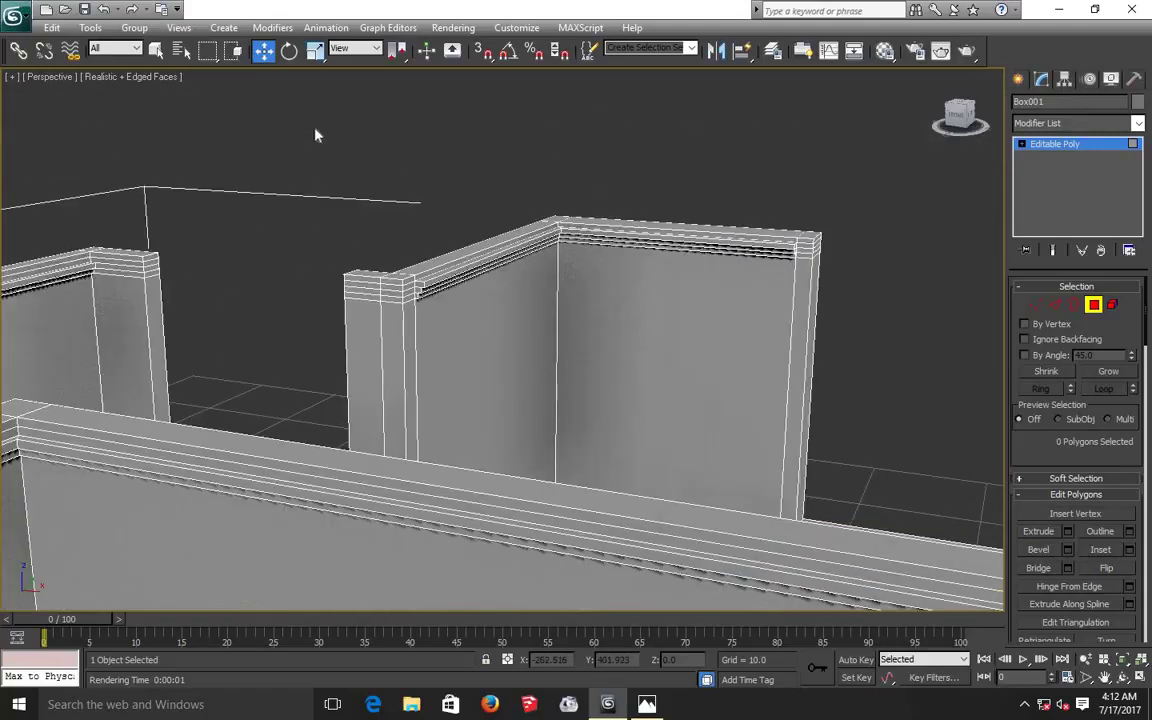
click(1105, 678)
mouse_move(377, 296)
mouse_down()
mouse_move(197, 305)
mouse_move(473, 339)
mouse_up()
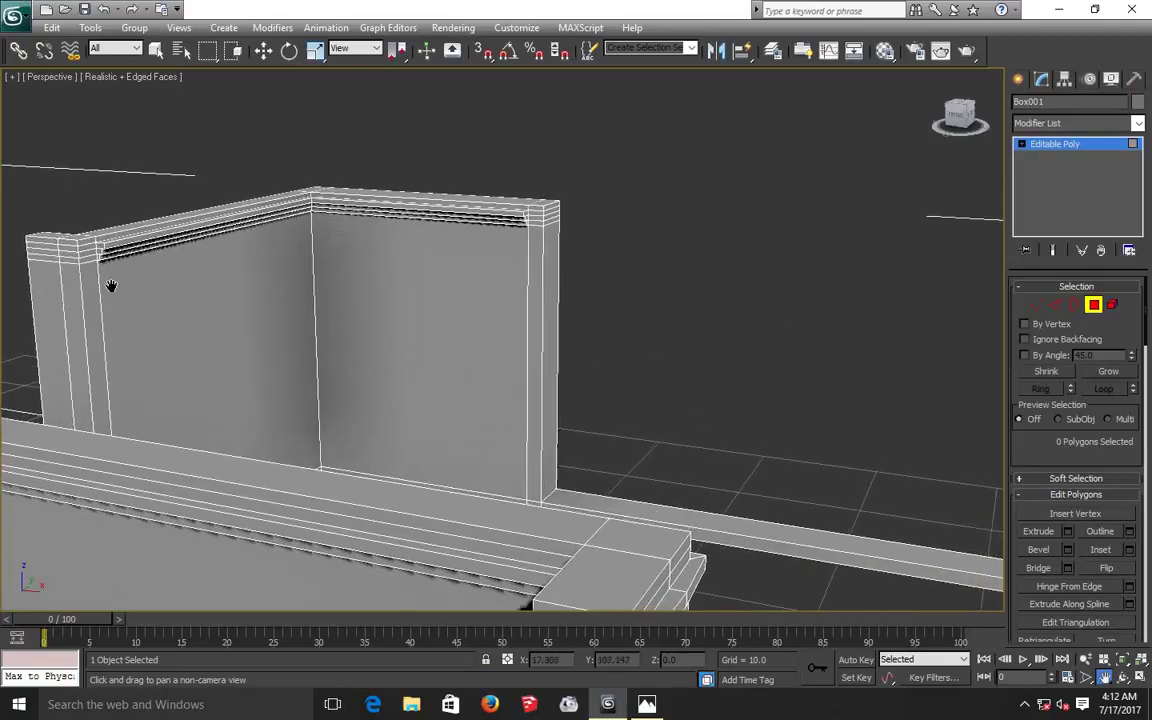
drag(111, 285, 133, 288)
scroll(713, 257, up, 3)
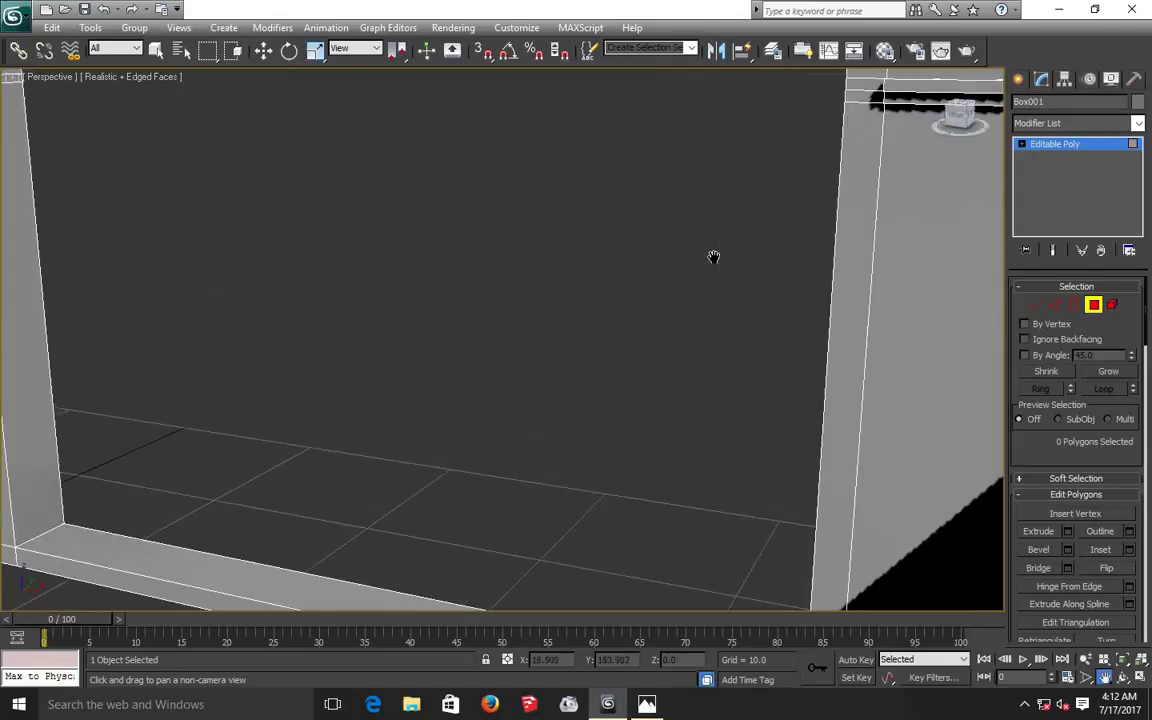
drag(831, 216, 321, 463)
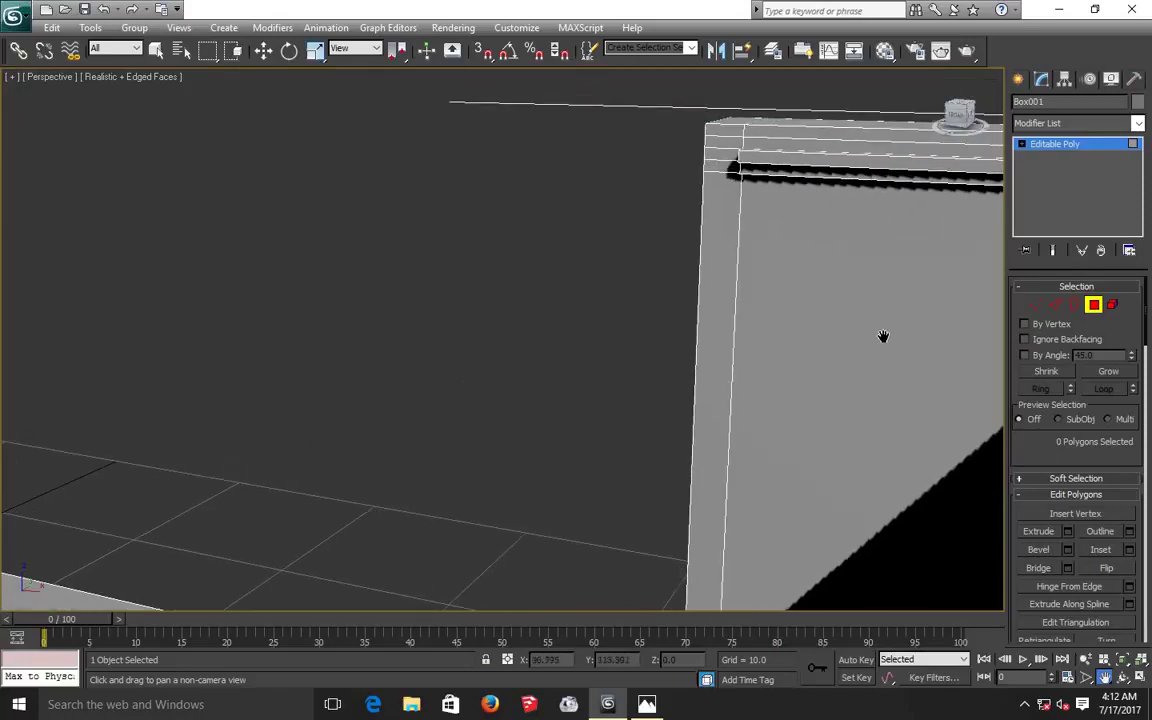
drag(623, 336, 123, 419)
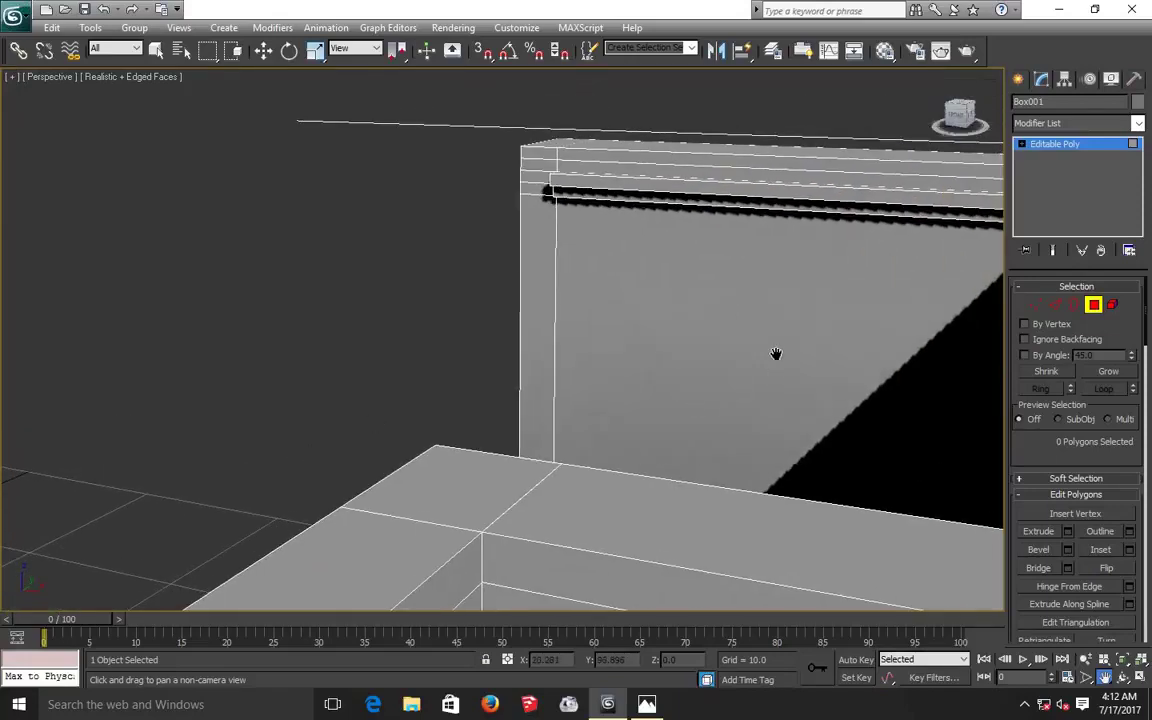
mouse_move(777, 355)
mouse_down()
mouse_move(344, 387)
mouse_move(303, 404)
mouse_up()
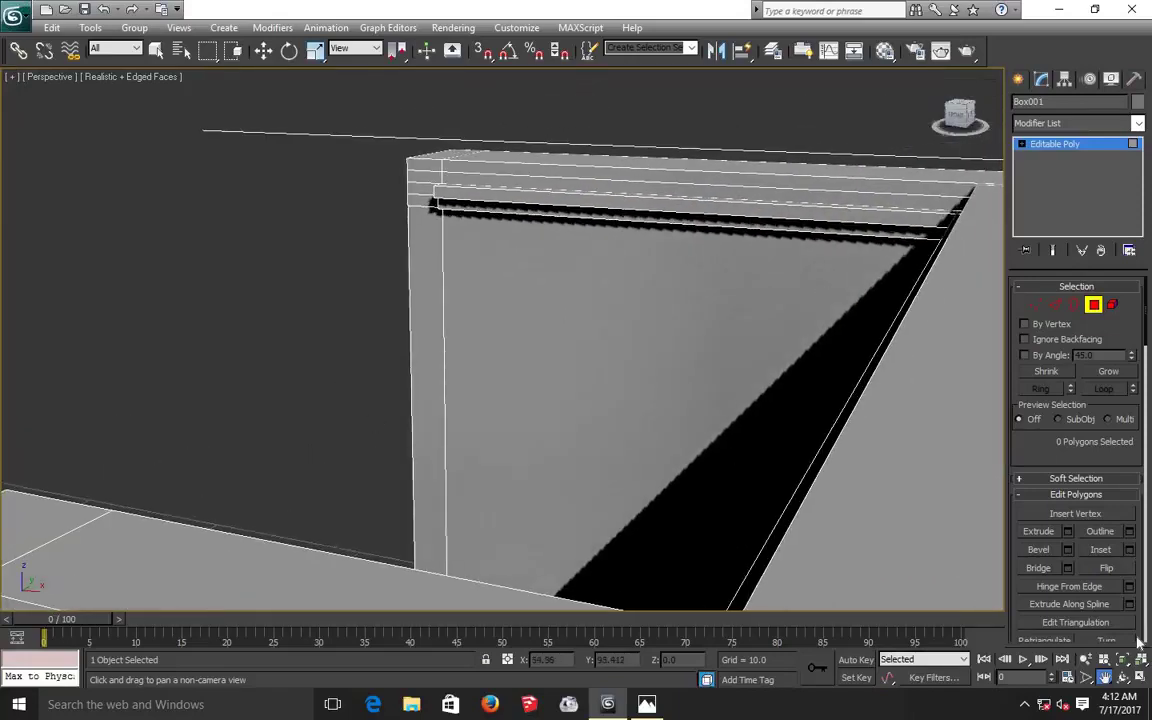
Orbit and pan the view toward the inner wall corner beside the pillar.
click(1122, 677)
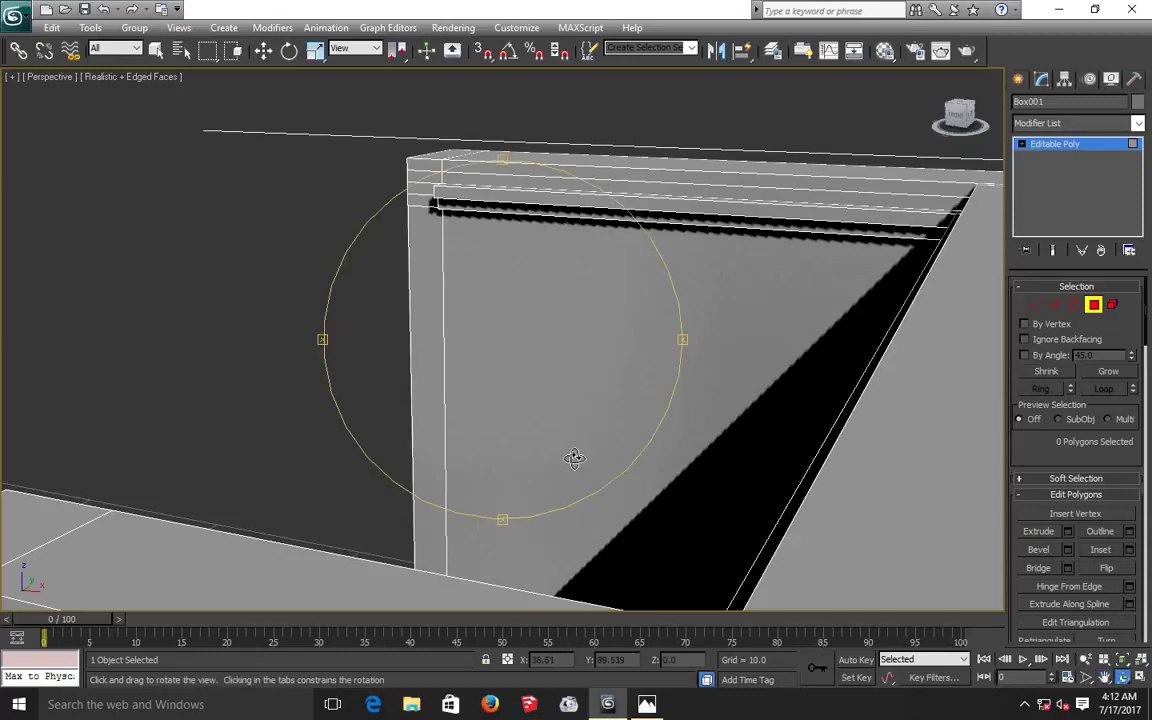
mouse_move(570, 458)
mouse_down()
mouse_move(622, 465)
mouse_move(774, 532)
mouse_up()
click(1104, 677)
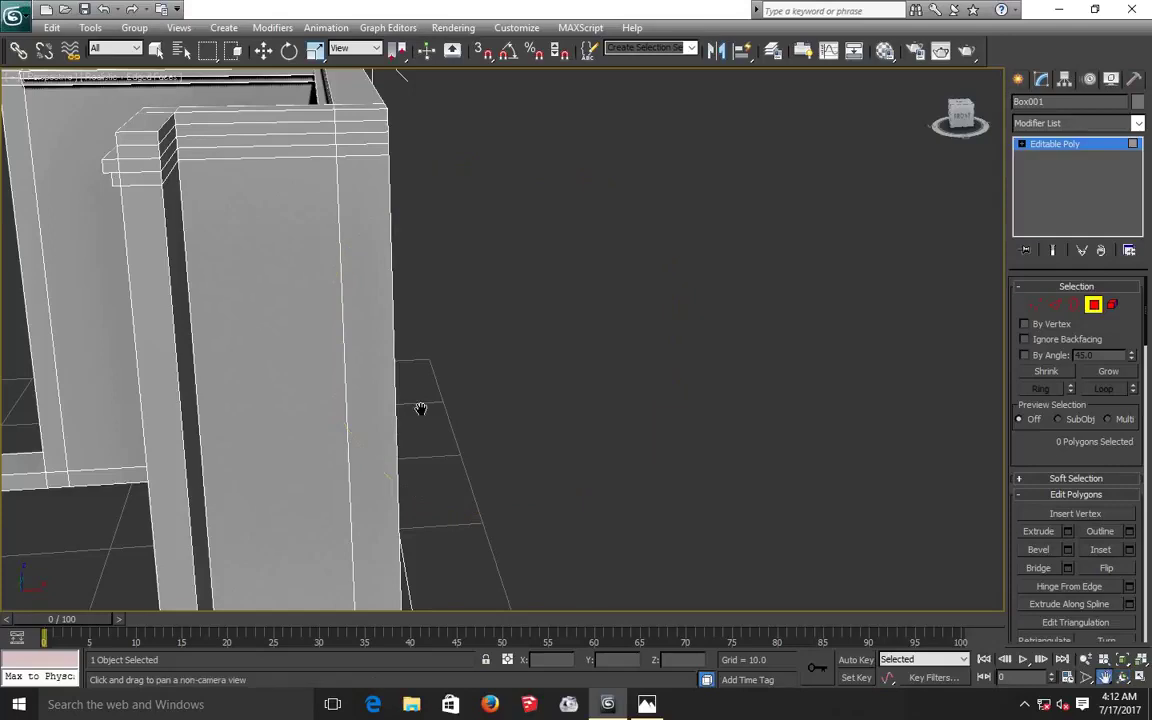
drag(840, 388, 977, 436)
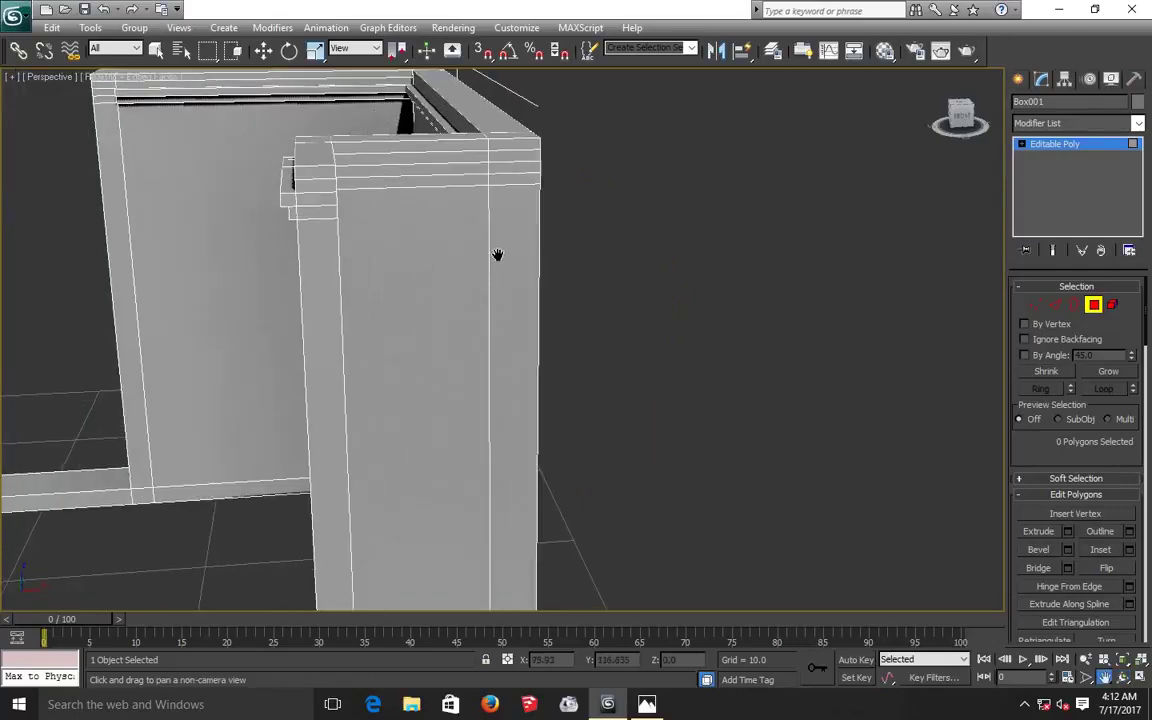
mouse_move(496, 257)
mouse_down()
mouse_move(689, 342)
mouse_move(927, 518)
mouse_up()
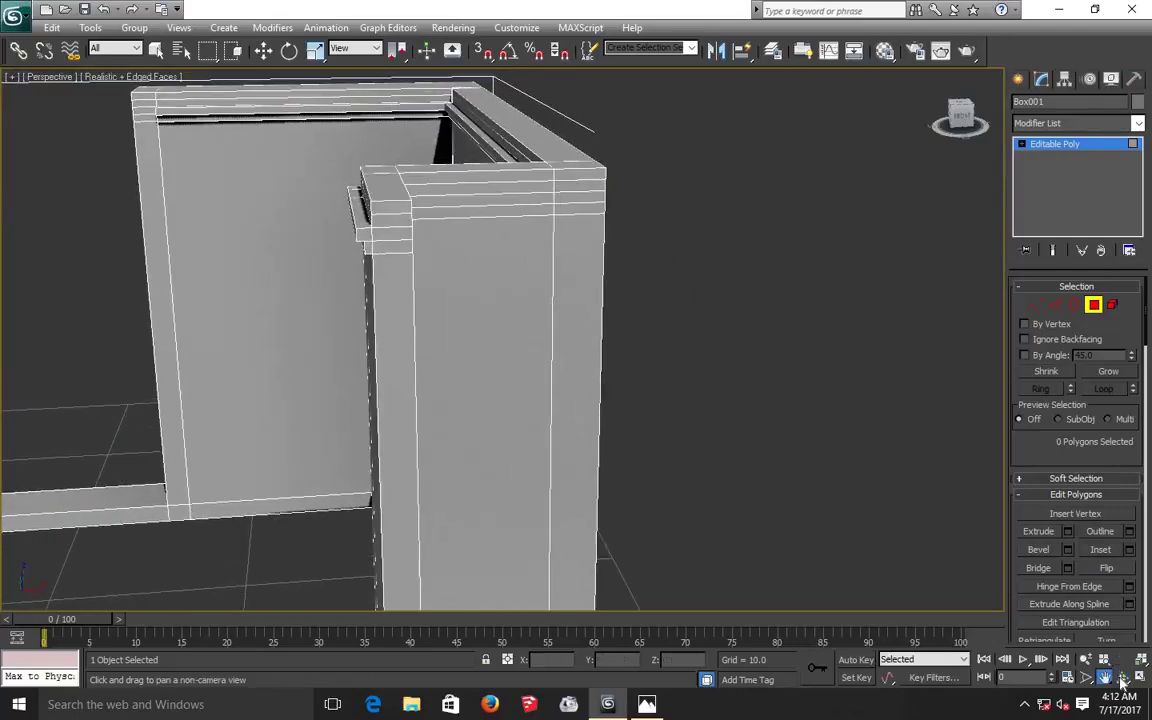
click(1122, 677)
drag(537, 368, 560, 368)
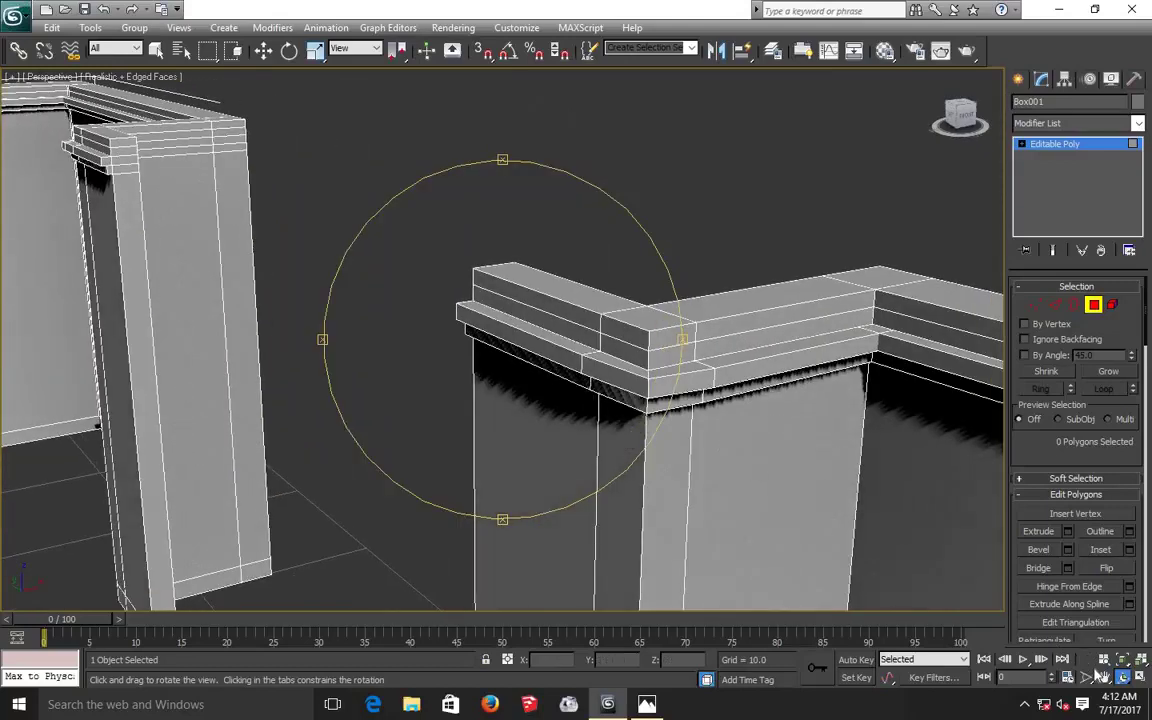
click(1104, 677)
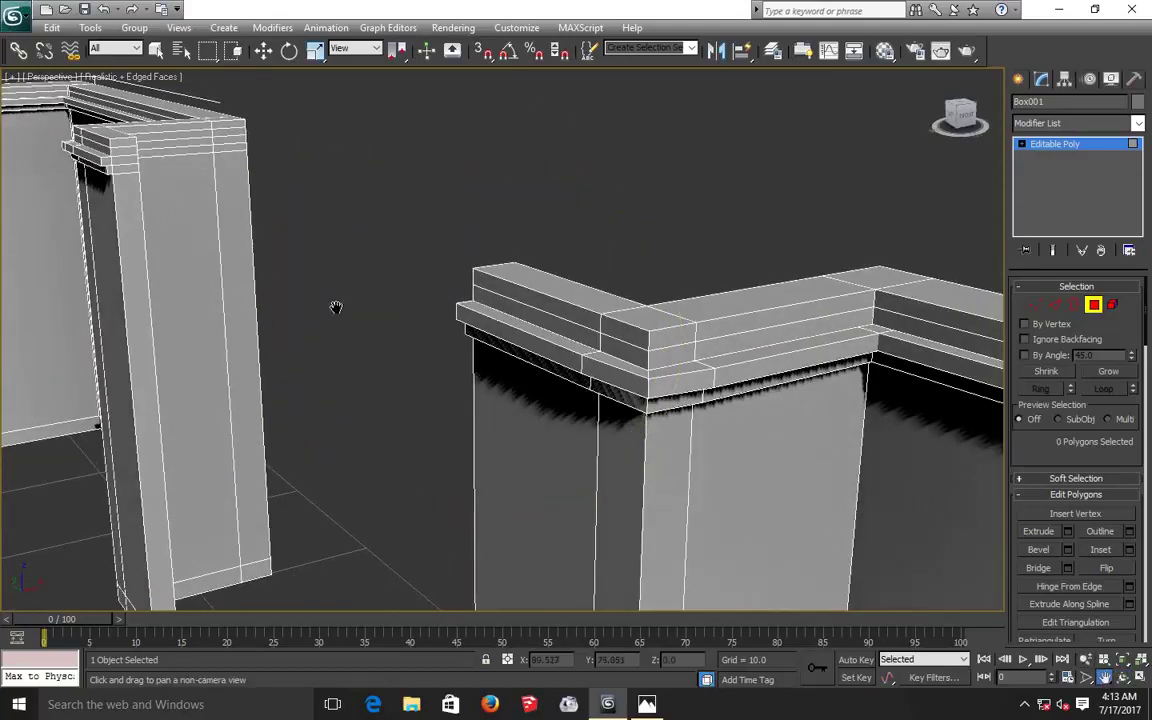
drag(336, 307, 147, 203)
mouse_move(325, 210)
mouse_down()
mouse_move(689, 283)
mouse_move(247, 260)
mouse_up()
drag(612, 326, 225, 280)
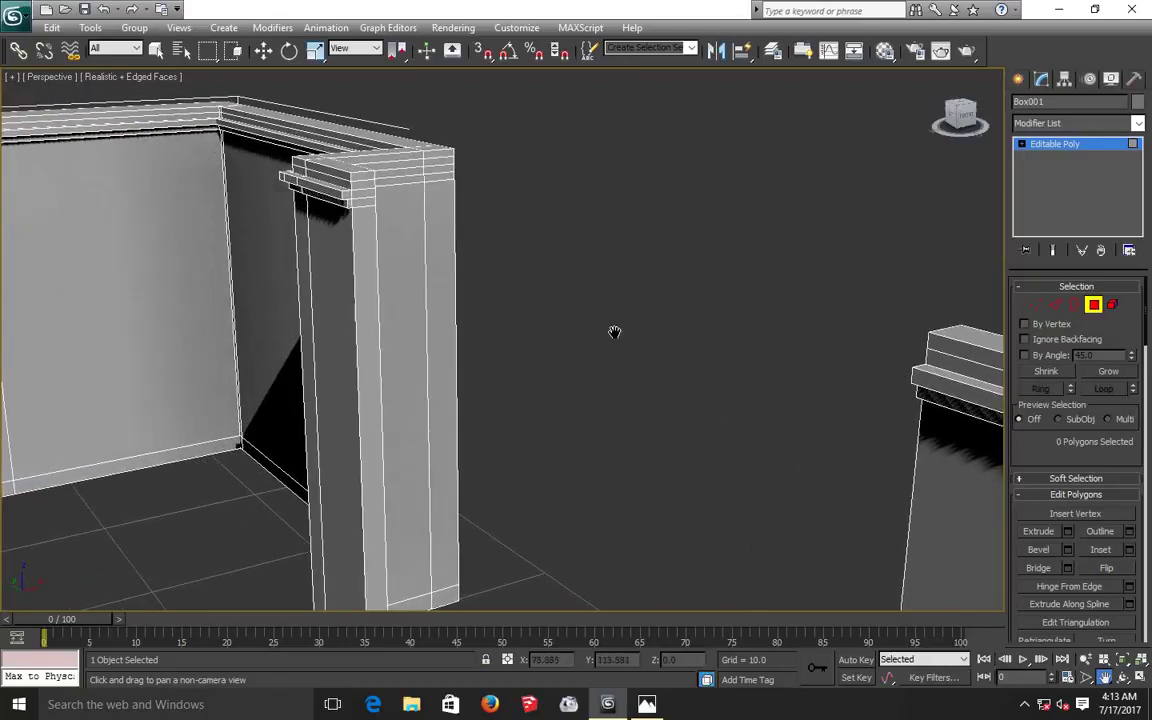
drag(155, 322, 255, 327)
drag(450, 368, 492, 387)
Zoom in on the bare inner wall top and switch to Select and Move.
scroll(334, 257, up, 1)
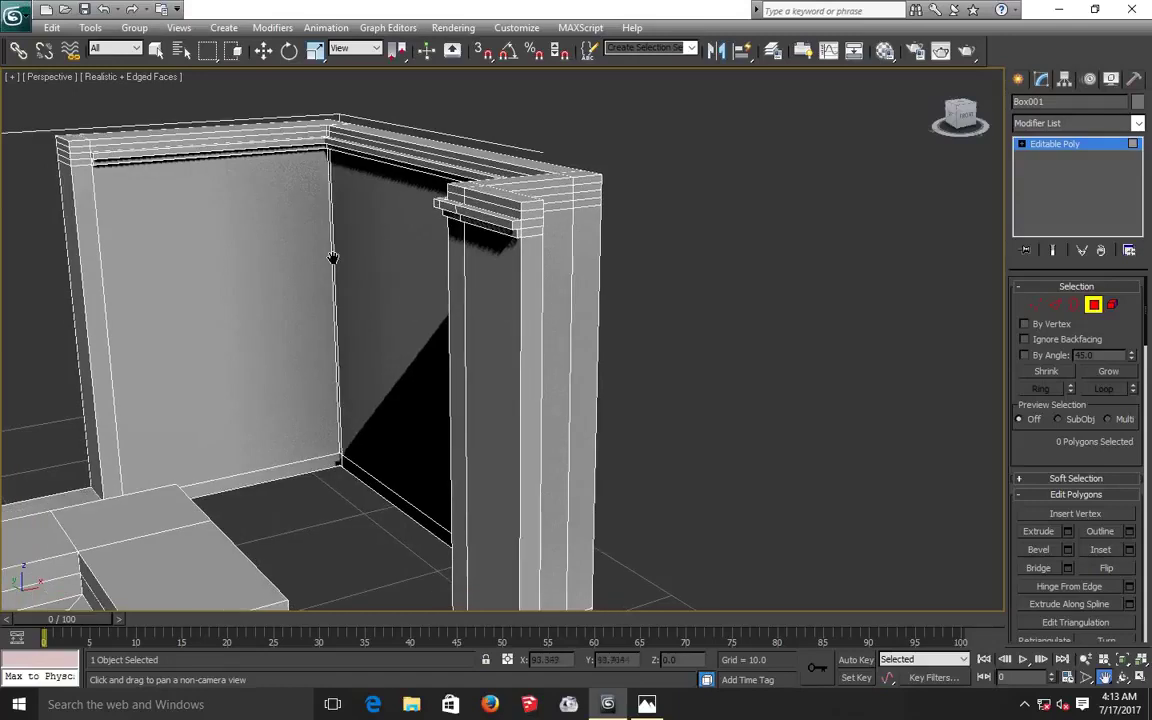
scroll(330, 257, up, 1)
scroll(333, 258, up, 1)
scroll(333, 258, up, 1)
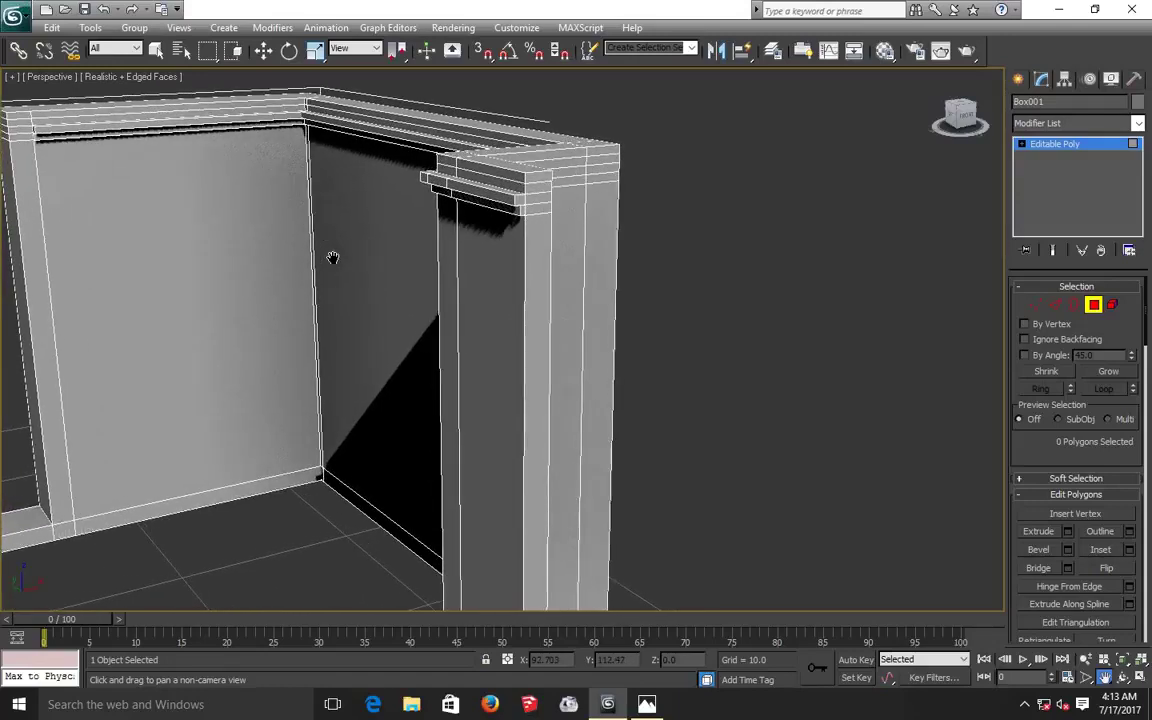
scroll(333, 258, up, 1)
scroll(333, 258, up, 1)
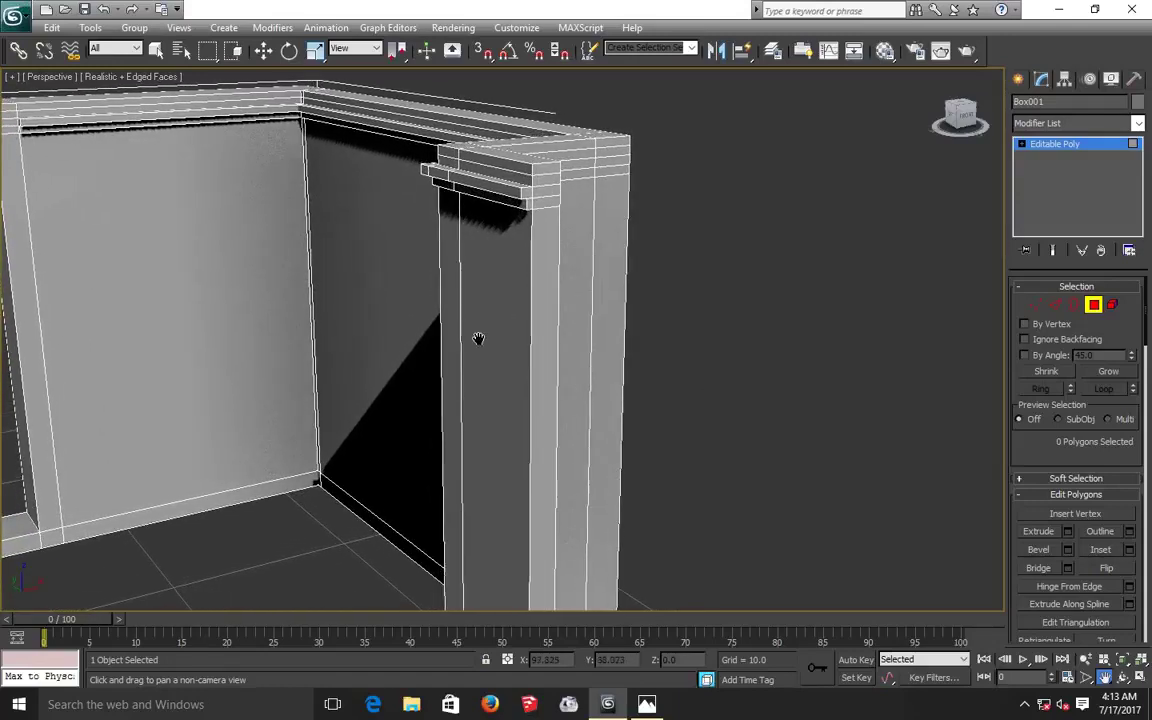
drag(661, 432, 733, 465)
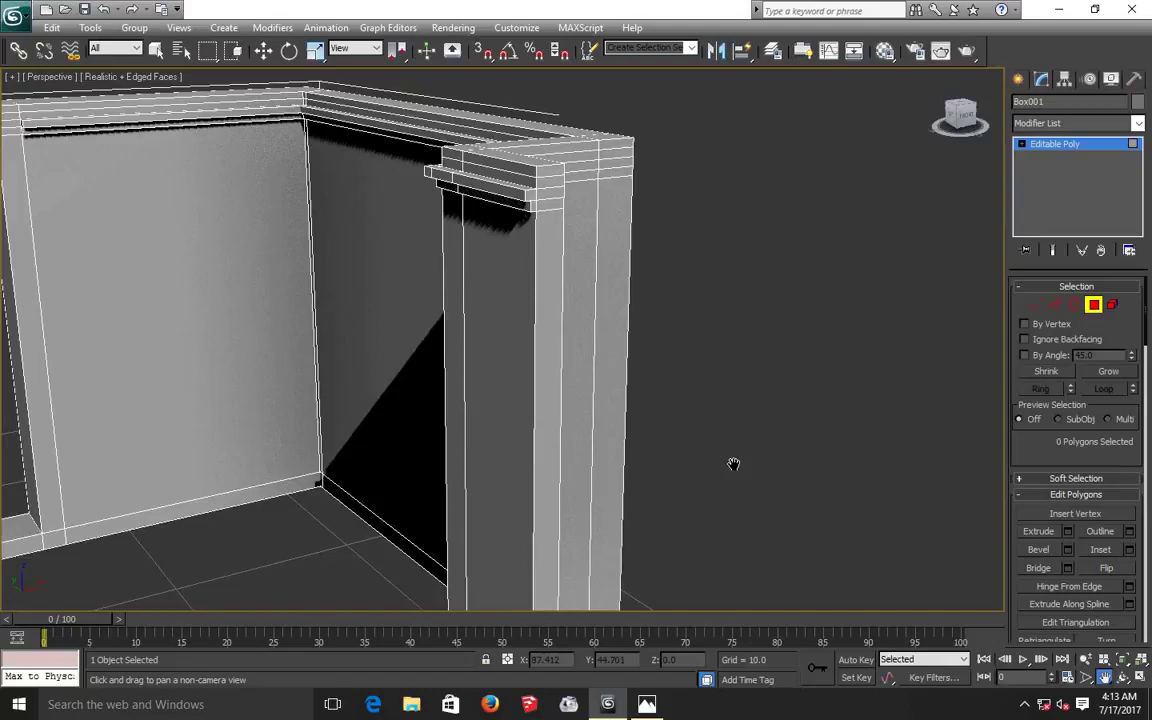
click(263, 50)
Extrude the three top polygons along the inner corner wall by 0.263 and orbit to check.
click(258, 104)
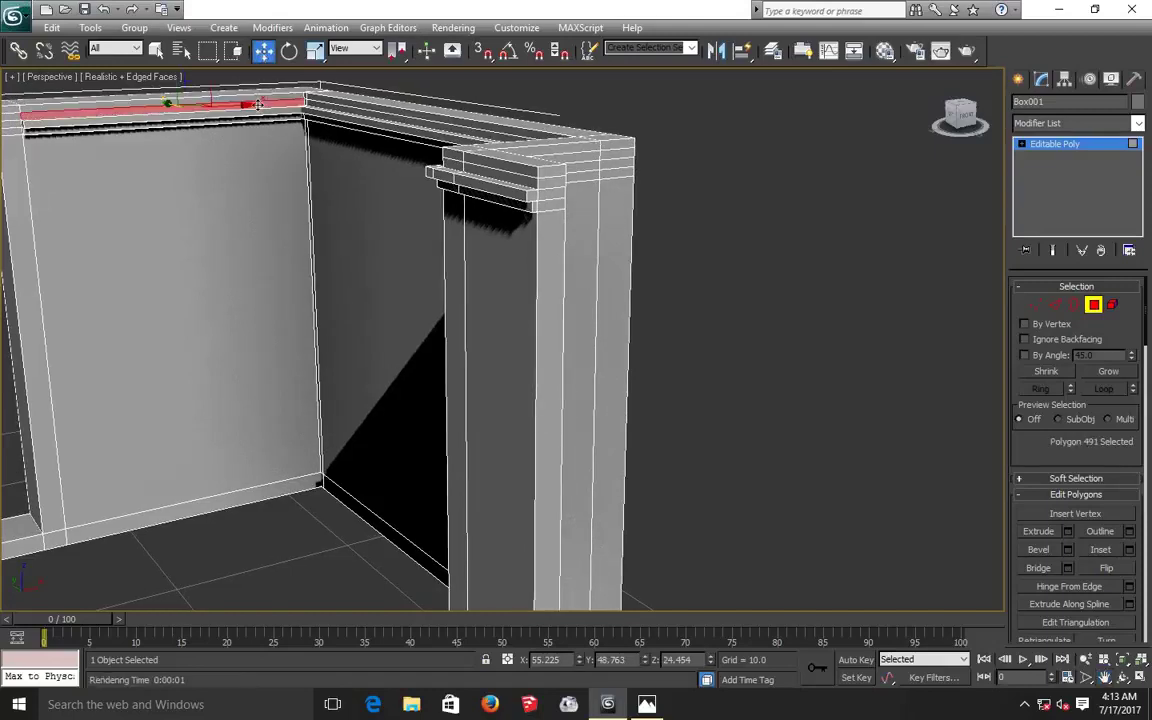
ctrl+click(308, 103)
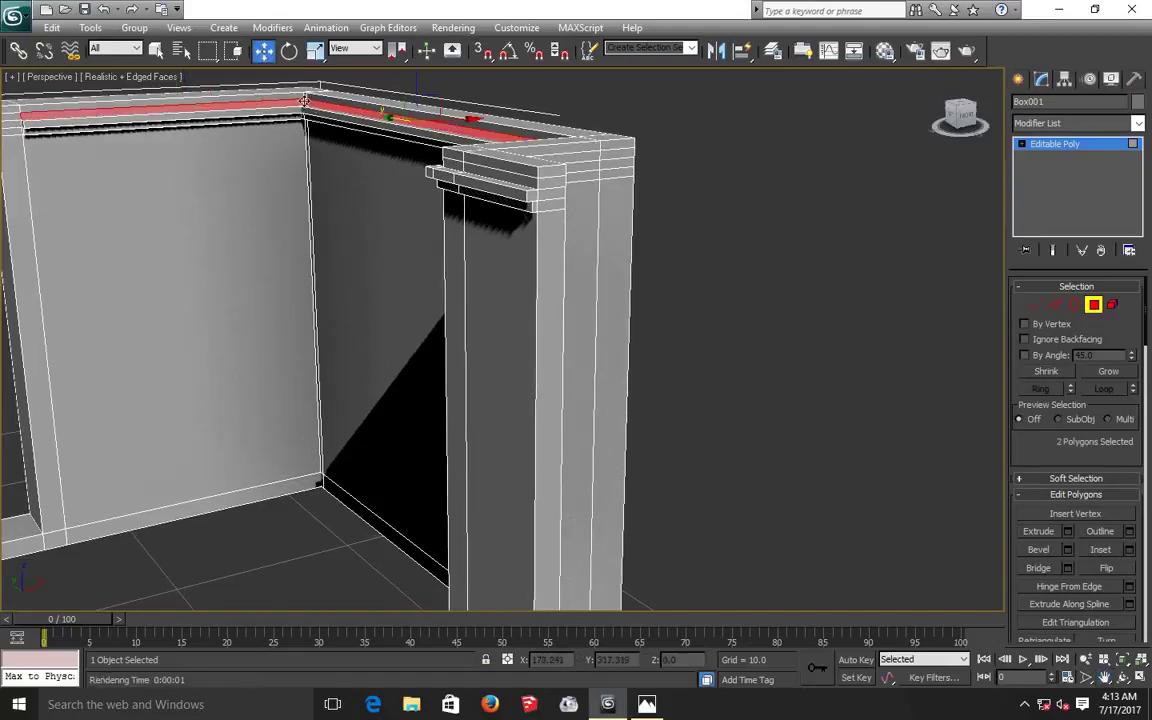
ctrl+click(316, 121)
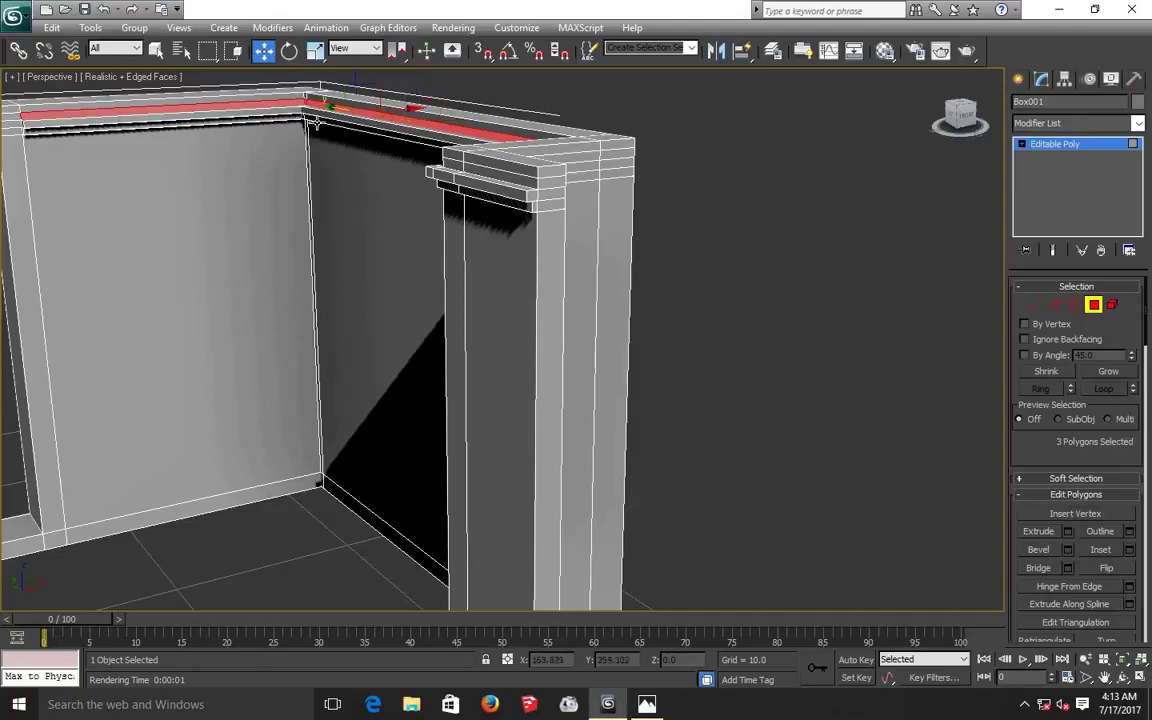
click(1067, 531)
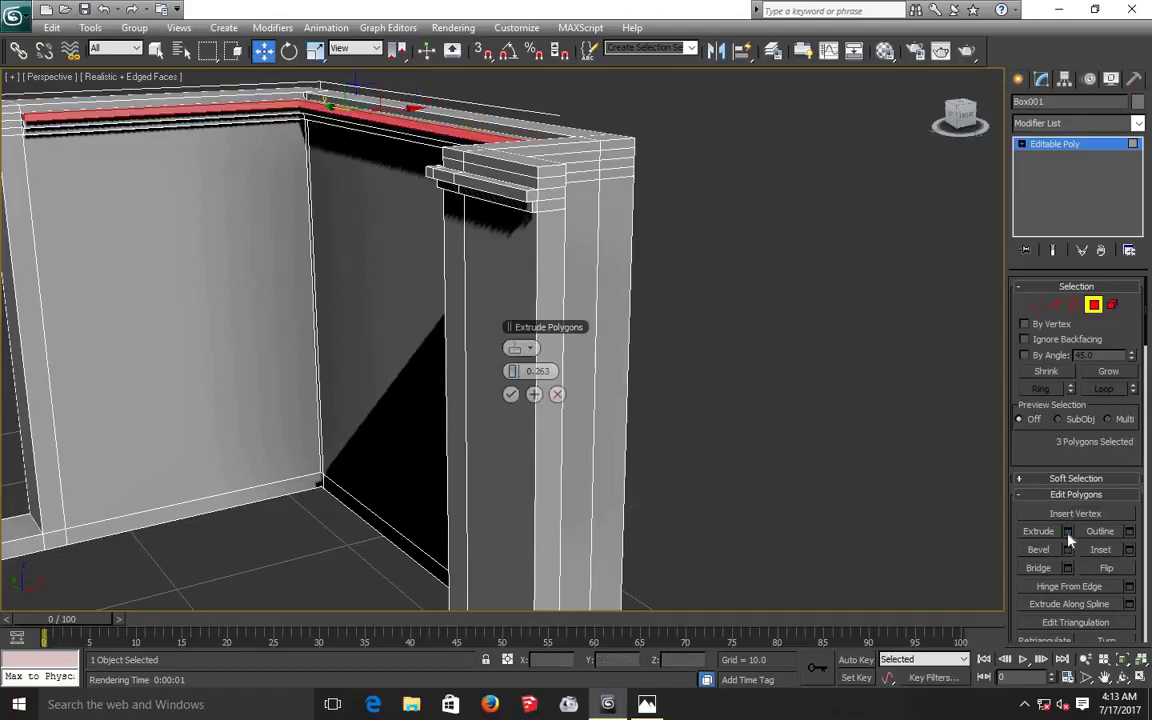
click(511, 393)
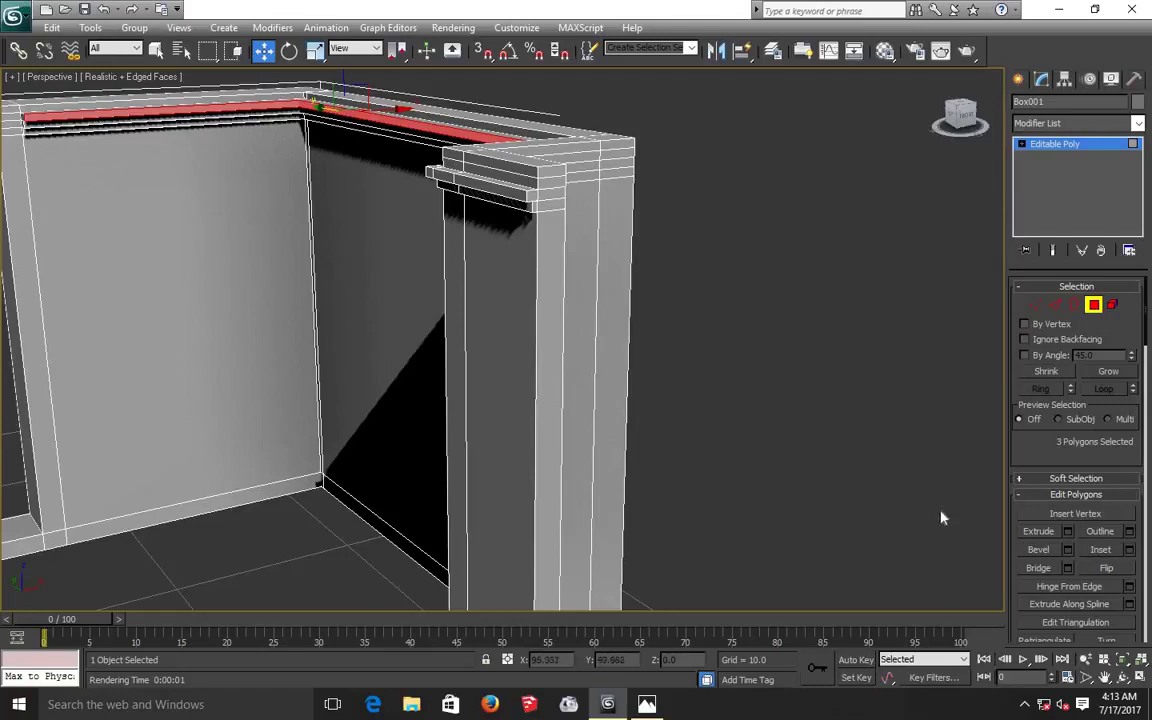
click(1122, 677)
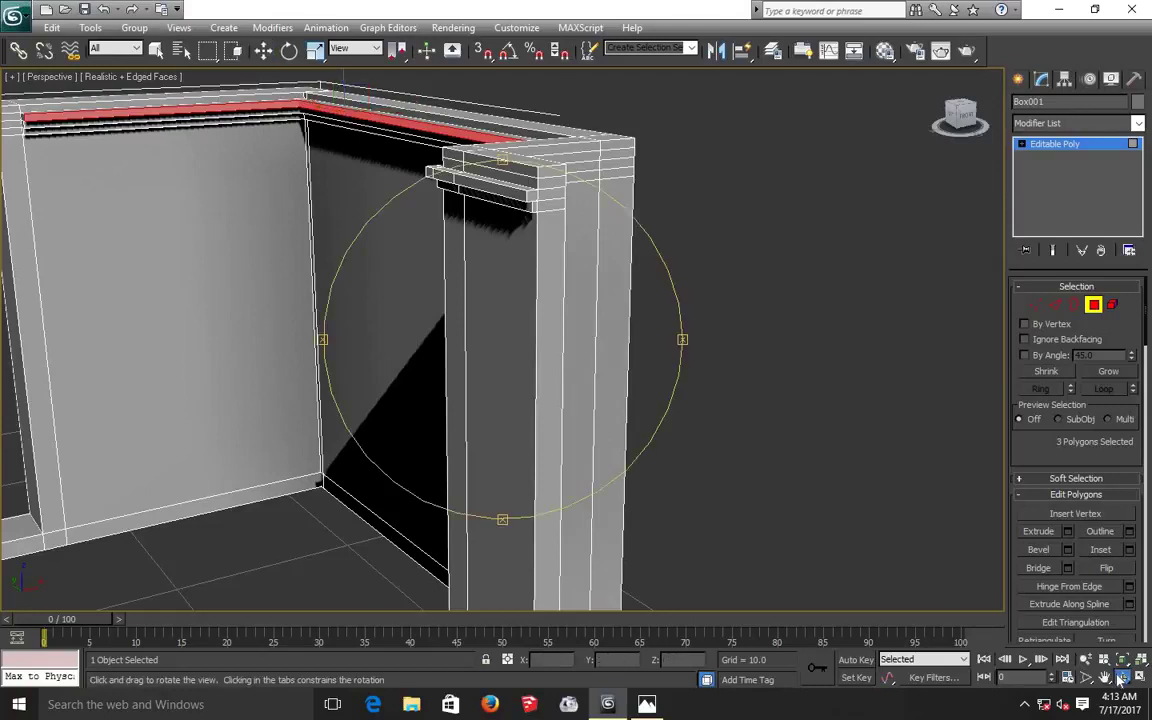
mouse_move(512, 378)
mouse_down()
mouse_move(586, 393)
mouse_move(587, 213)
mouse_up()
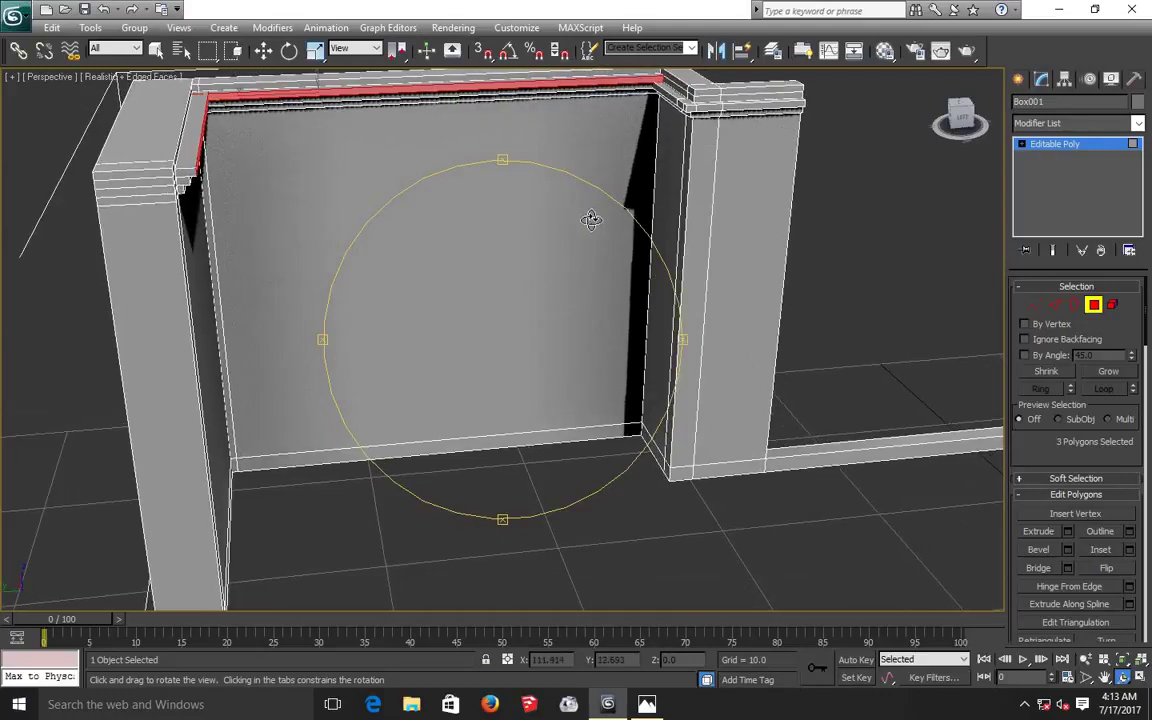
click(1104, 679)
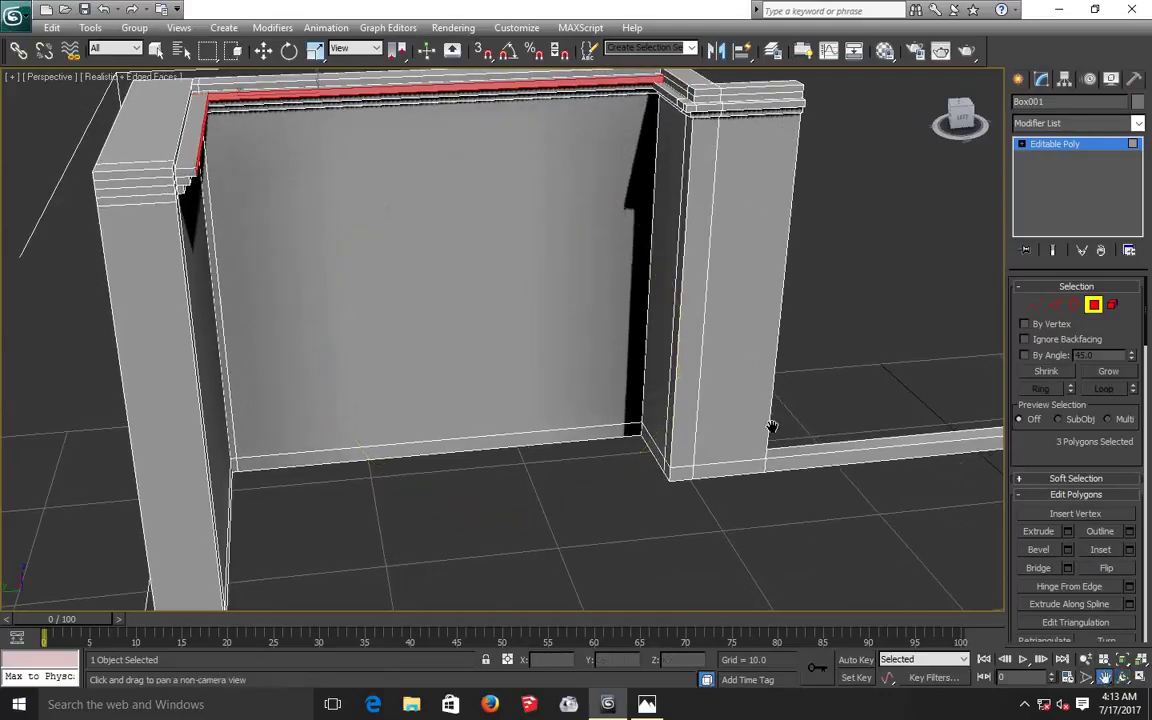
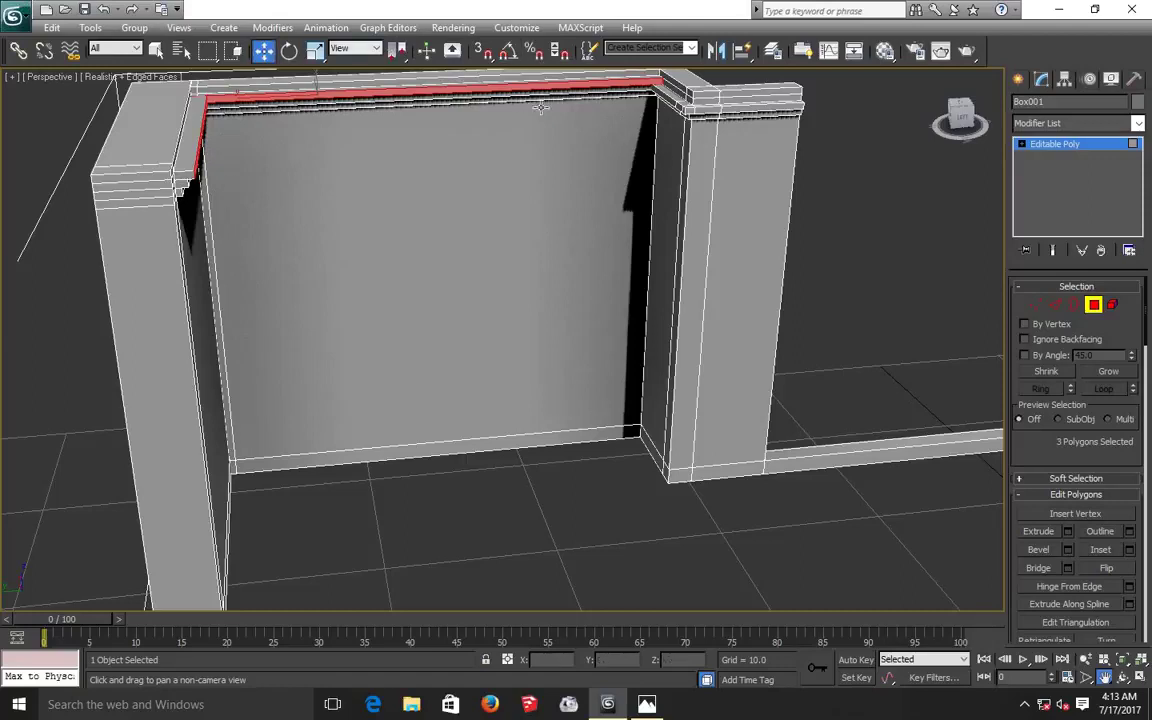
Extrude the two top-right corner faces above the wall's right pillar.
click(263, 50)
click(676, 90)
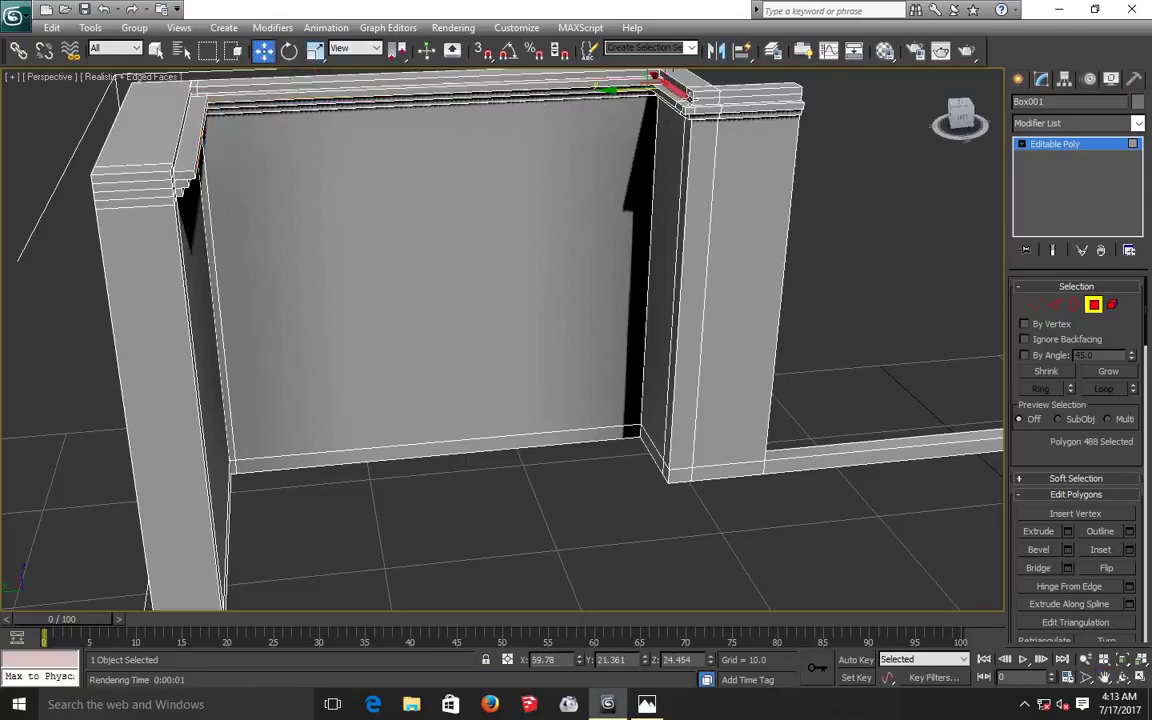
ctrl+click(686, 92)
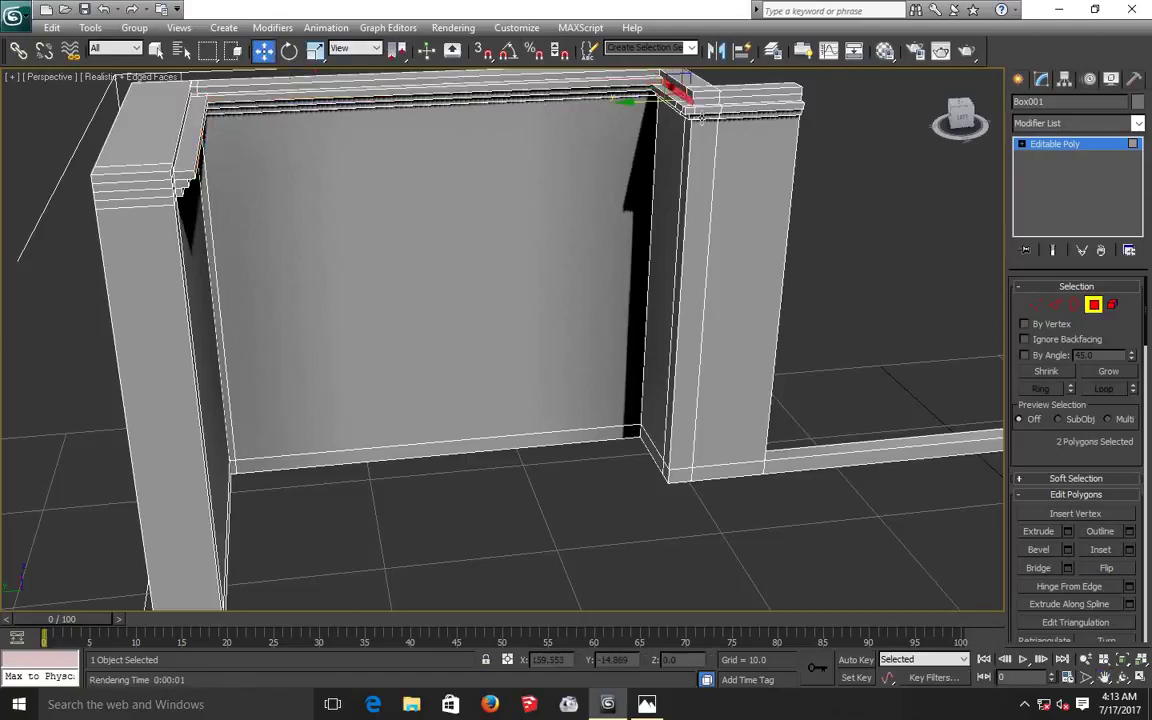
click(1067, 531)
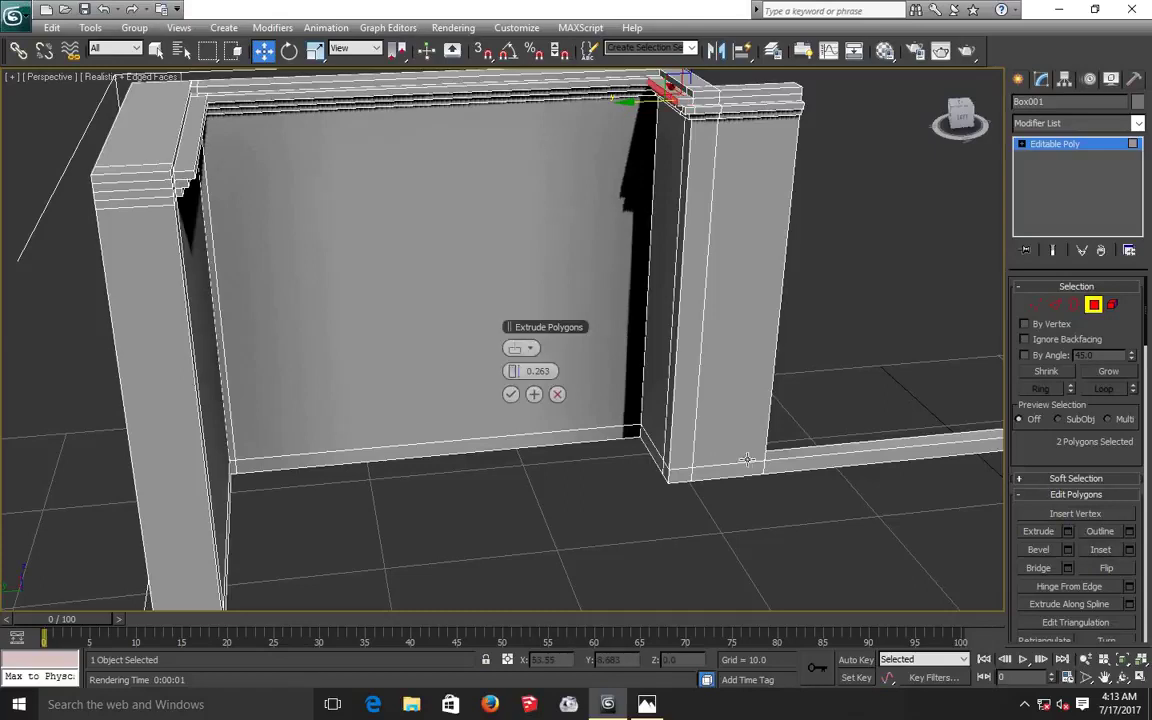
click(510, 394)
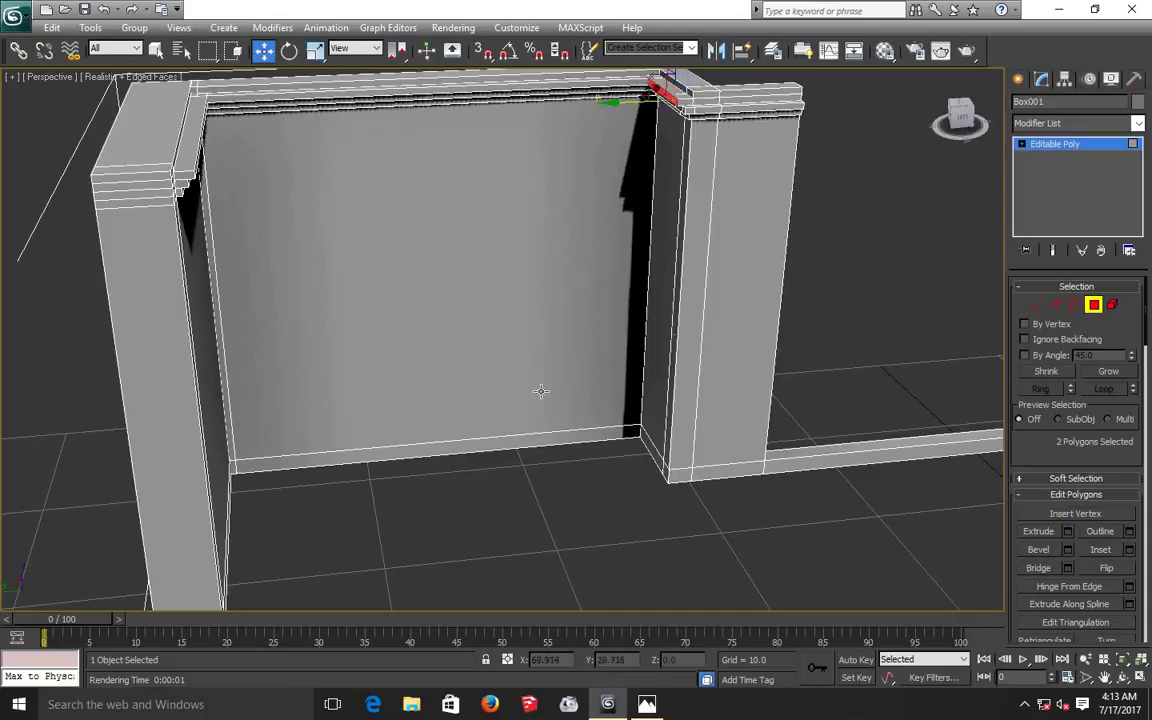
Extrude the three top strip faces of the new corner step by 0.263.
click(709, 102)
ctrl+click(727, 101)
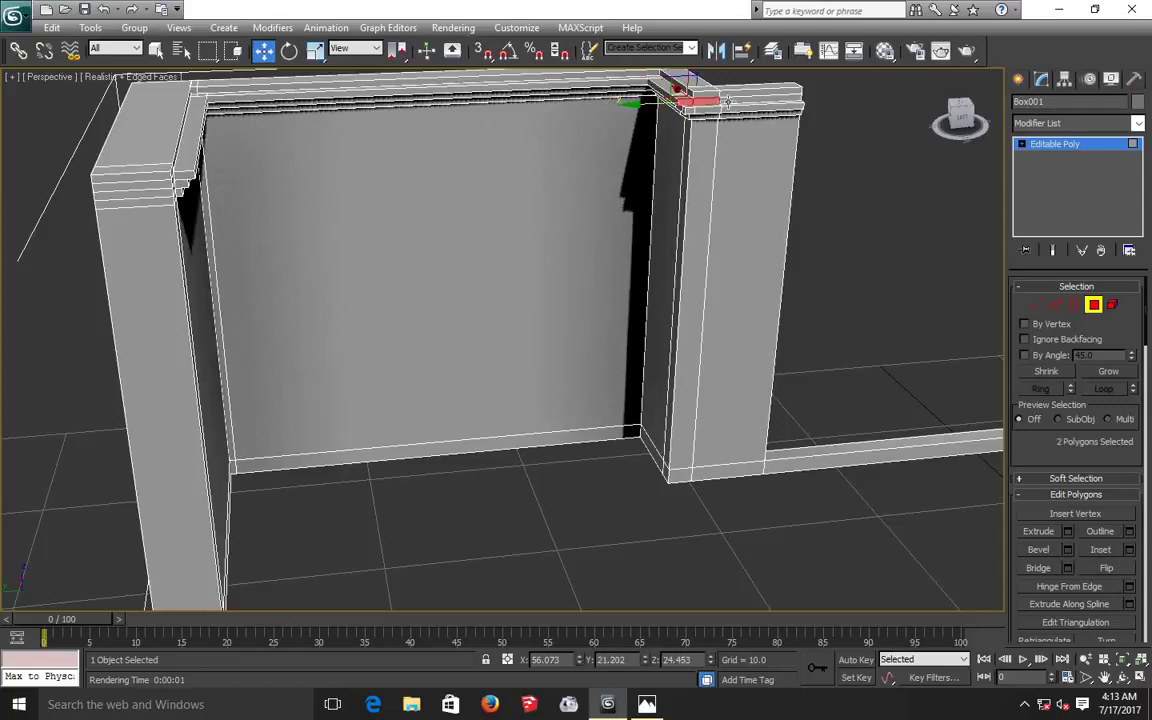
ctrl+click(730, 100)
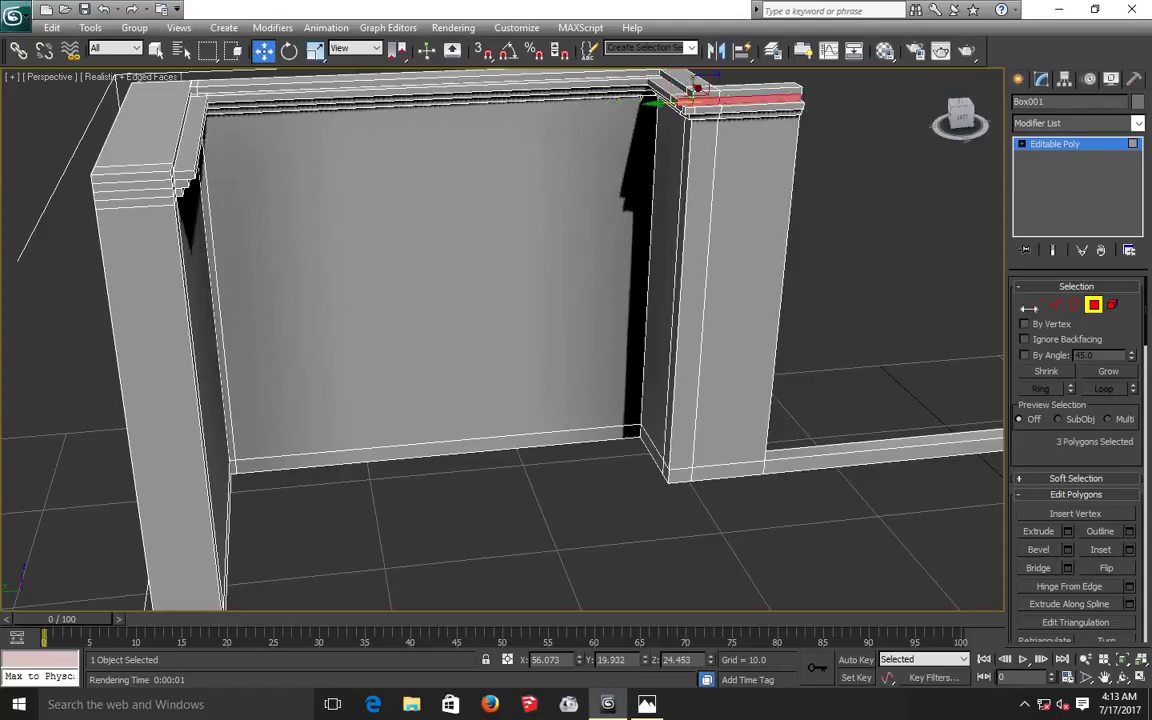
click(1066, 536)
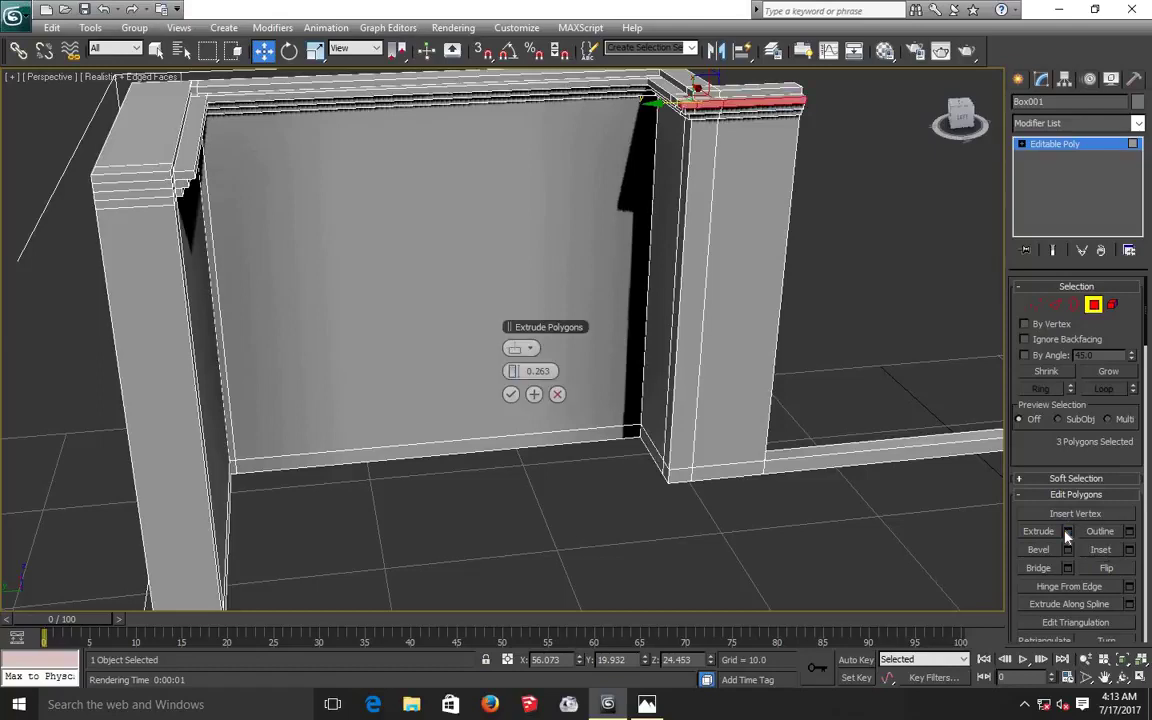
click(512, 395)
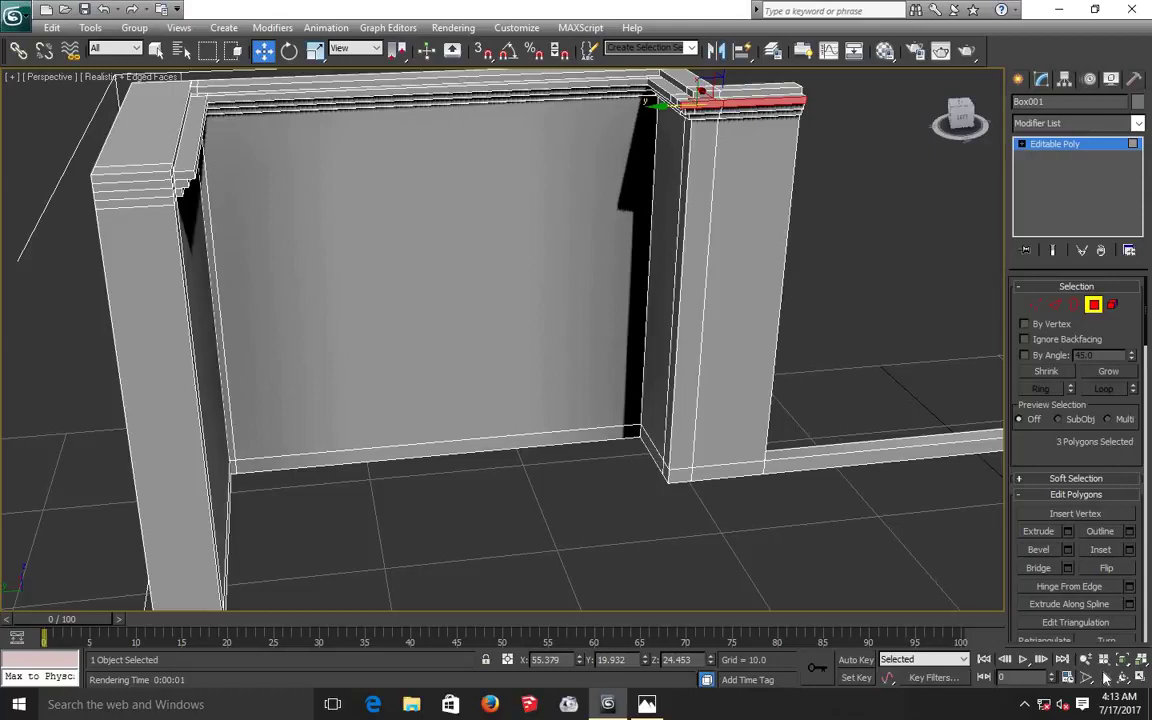
click(1105, 677)
Zoom out and pan toward the other rooms, then clear the face selection.
scroll(373, 329, down, 2)
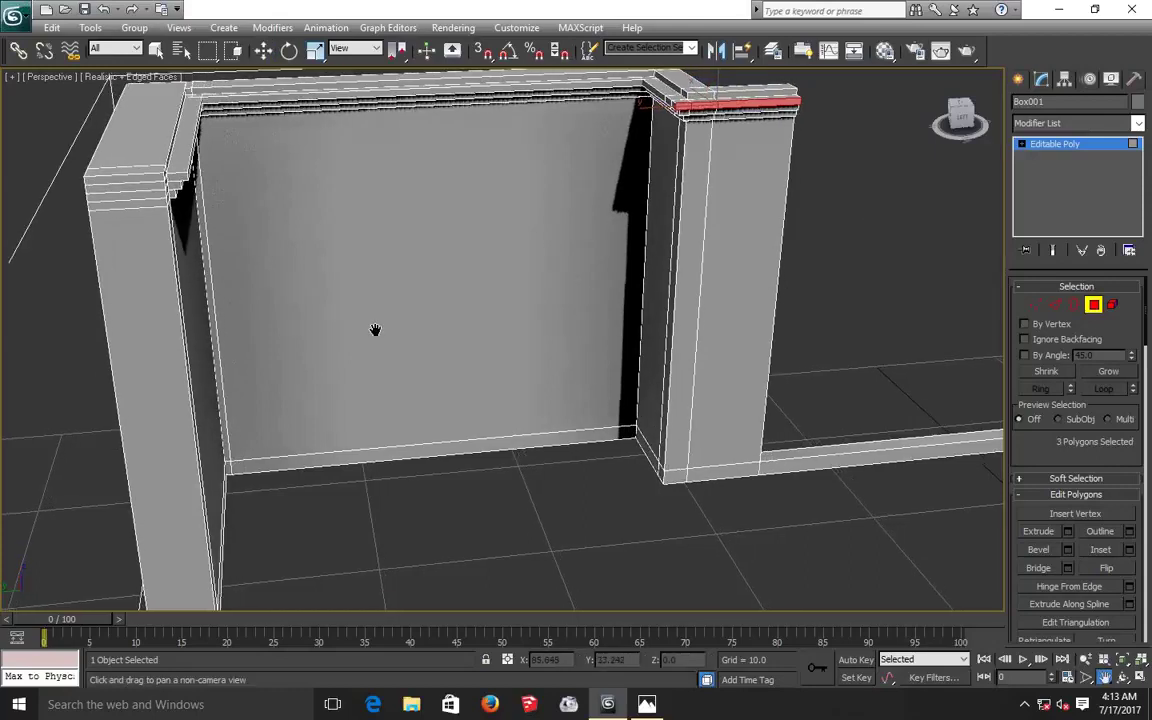
scroll(360, 324, down, 2)
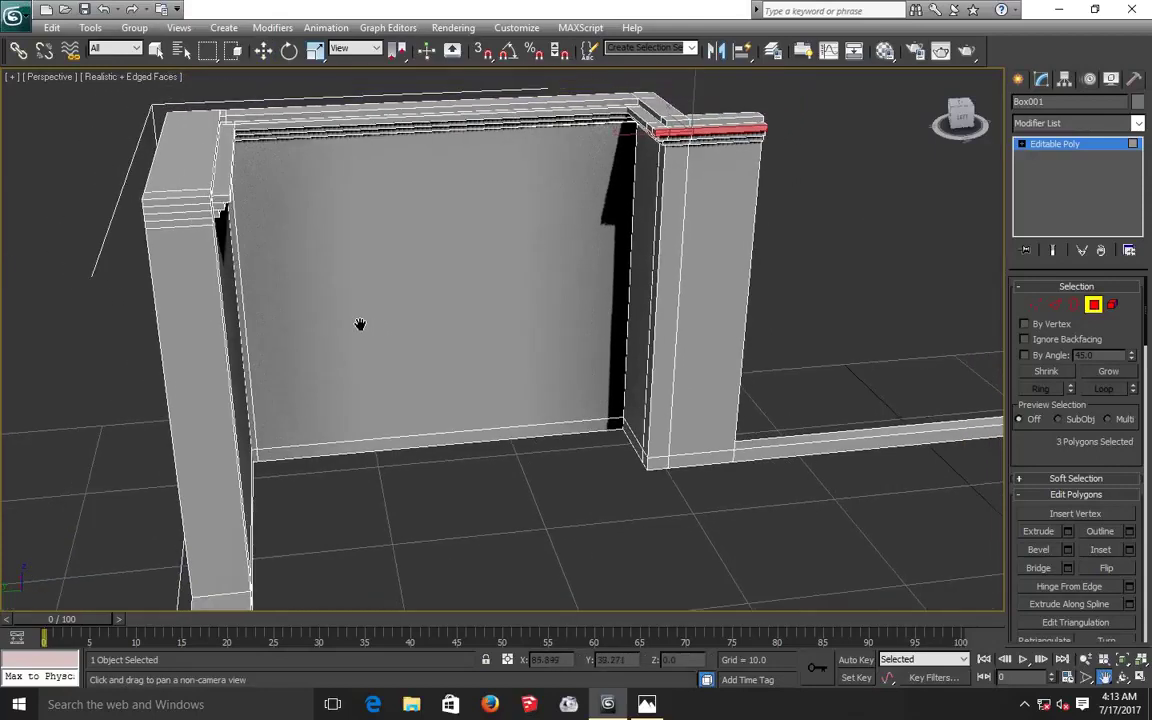
scroll(360, 324, down, 2)
scroll(360, 324, down, 2)
scroll(360, 324, down, 3)
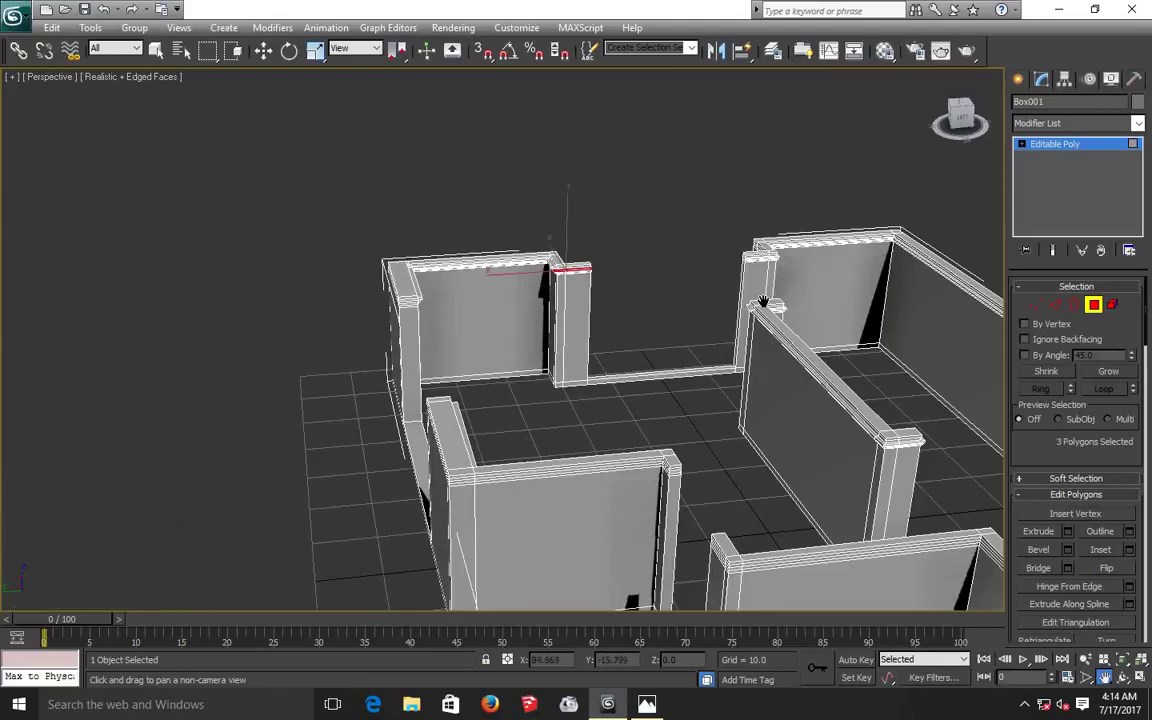
drag(626, 325, 591, 304)
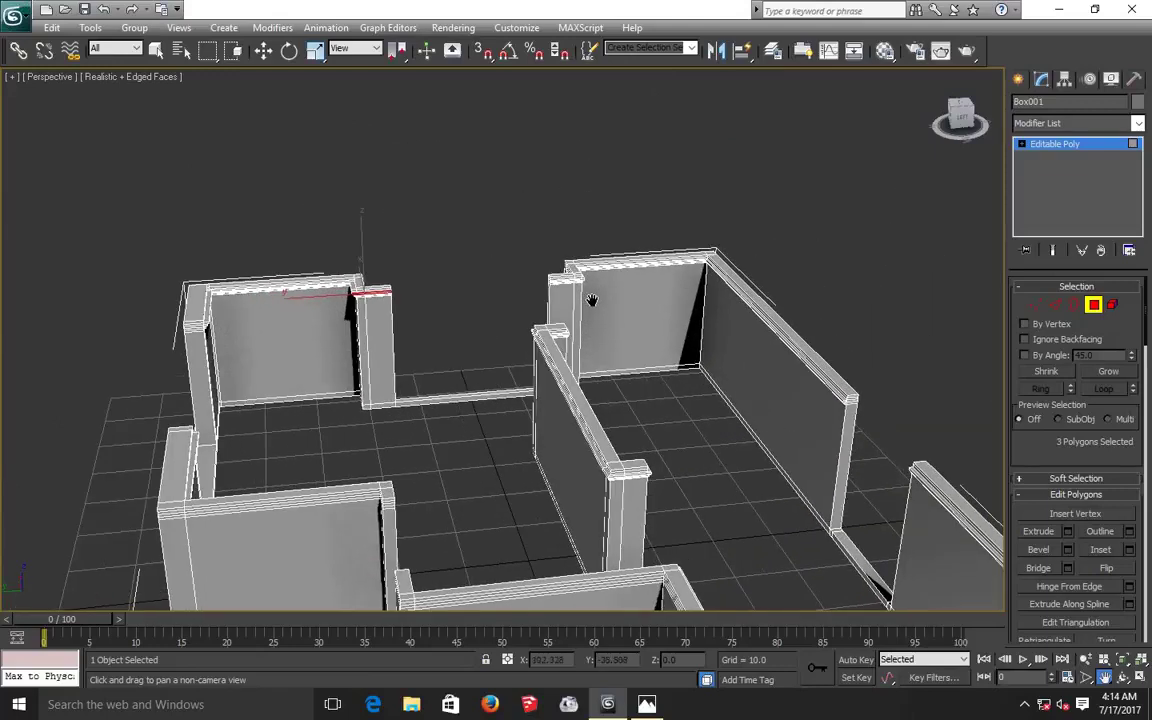
scroll(591, 300, up, 4)
scroll(623, 270, up, 3)
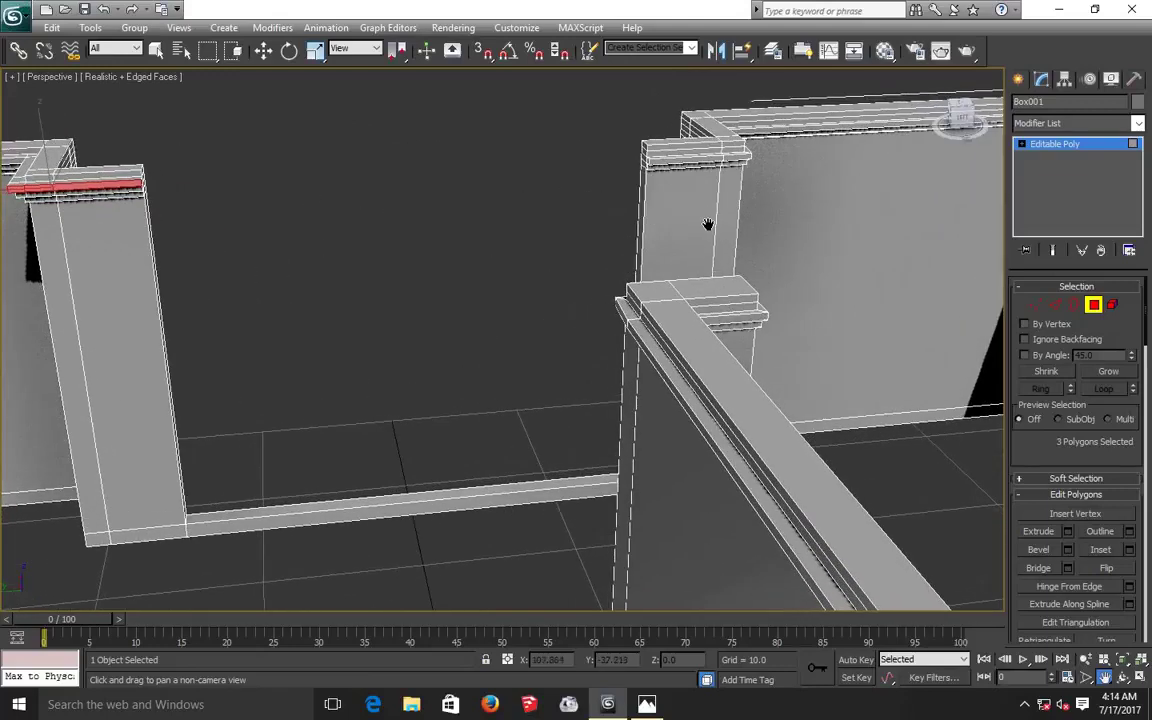
scroll(684, 333, up, 1)
scroll(684, 333, up, 1)
scroll(714, 256, up, 2)
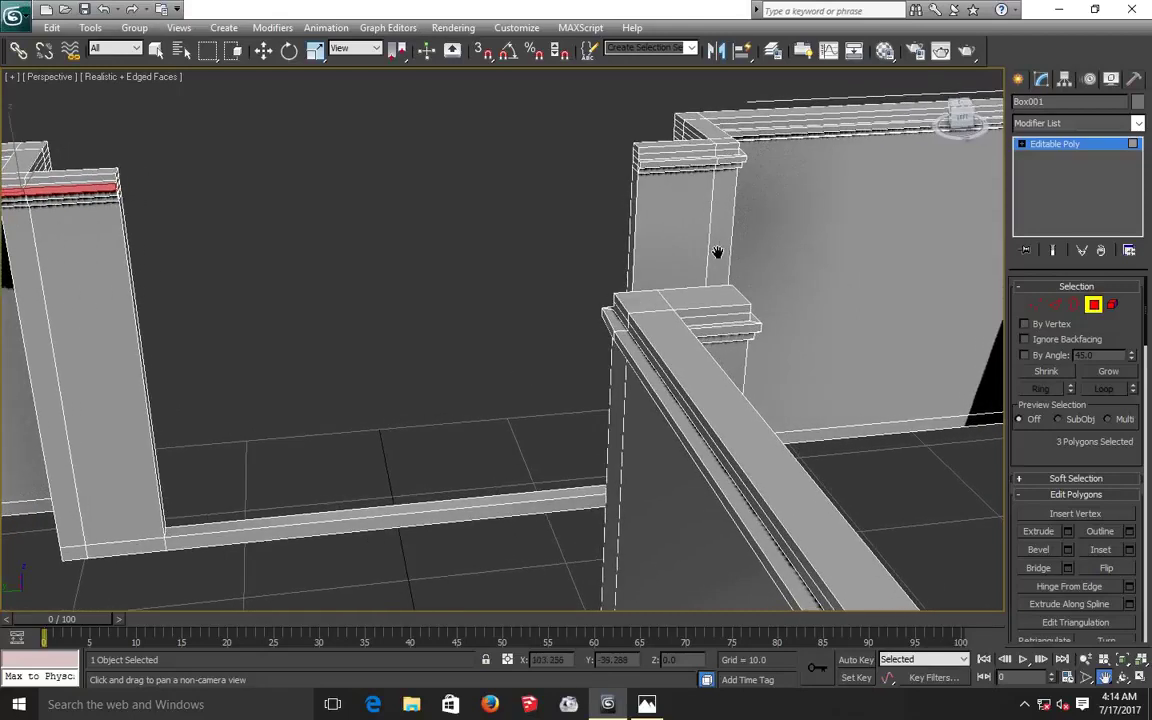
scroll(714, 256, up, 1)
middle_drag(455, 279, 448, 282)
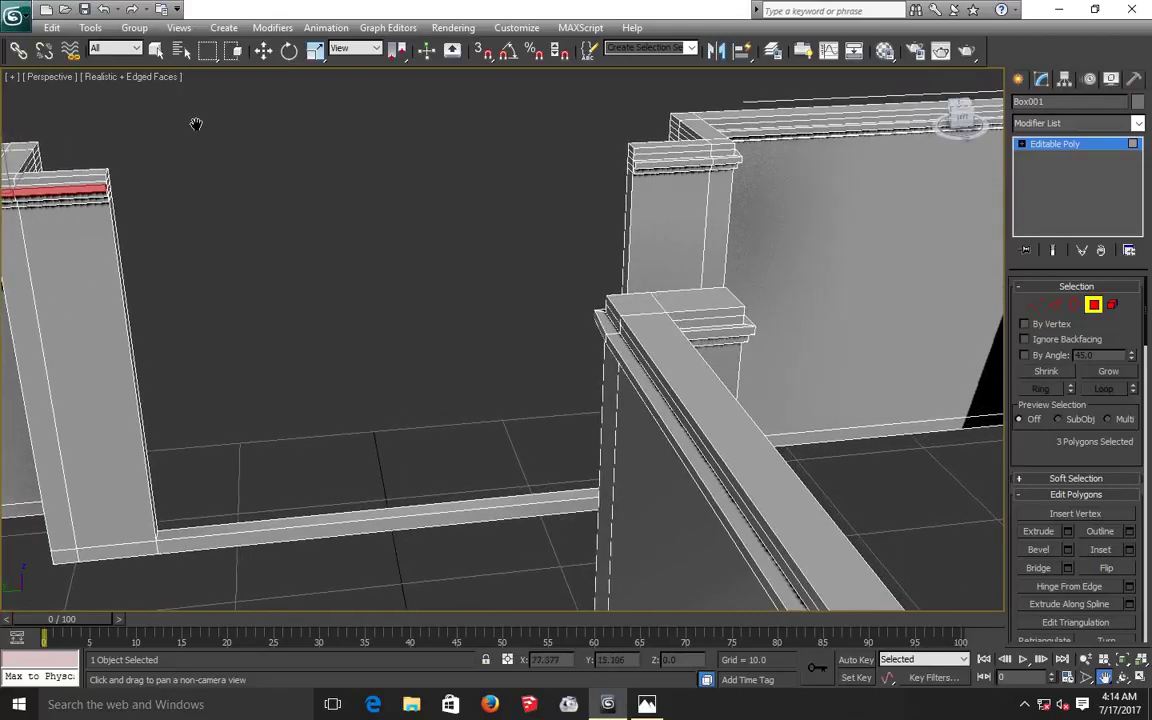
click(264, 54)
click(335, 192)
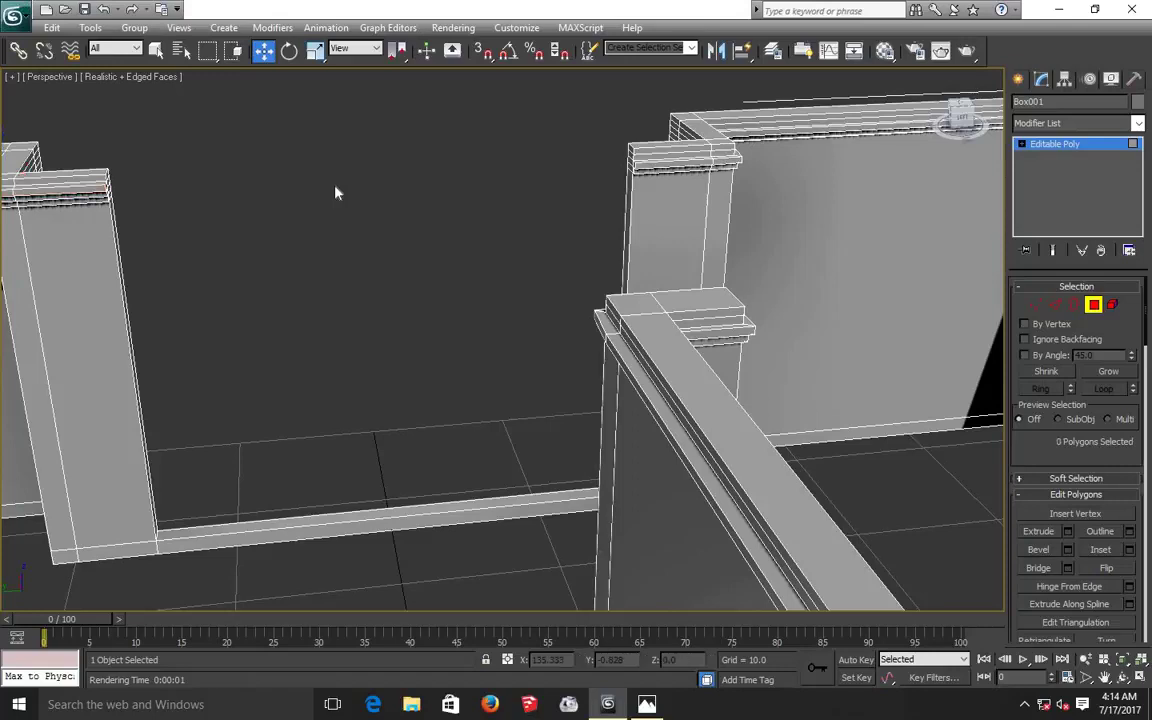
Pan and zoom in to frame the pillar beside the low railing wall.
click(1105, 677)
drag(684, 338, 675, 335)
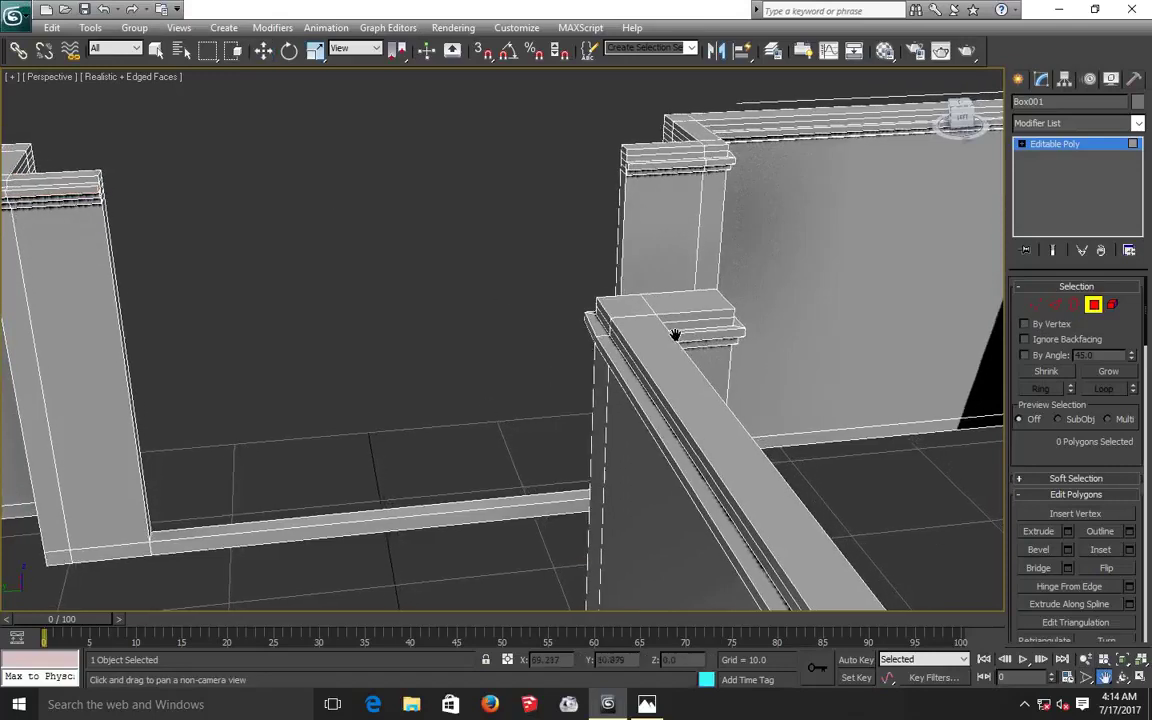
scroll(725, 154, up, 1)
scroll(725, 154, up, 1)
scroll(723, 160, up, 1)
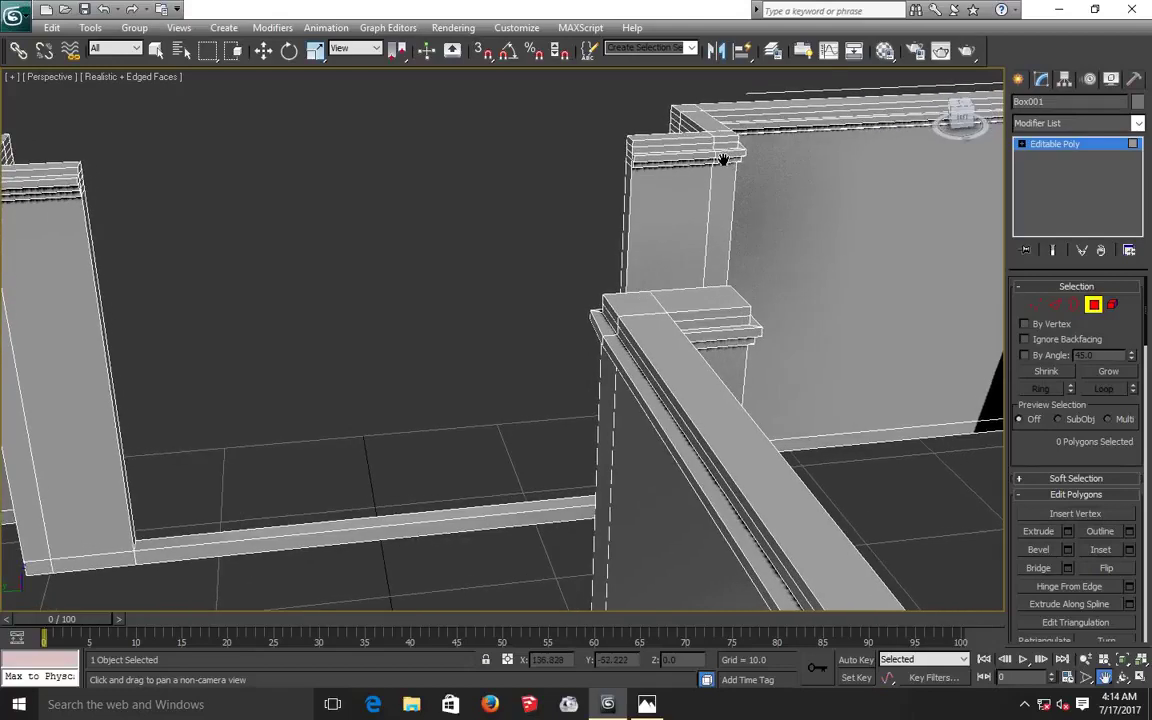
scroll(779, 194, up, 1)
drag(467, 398, 237, 548)
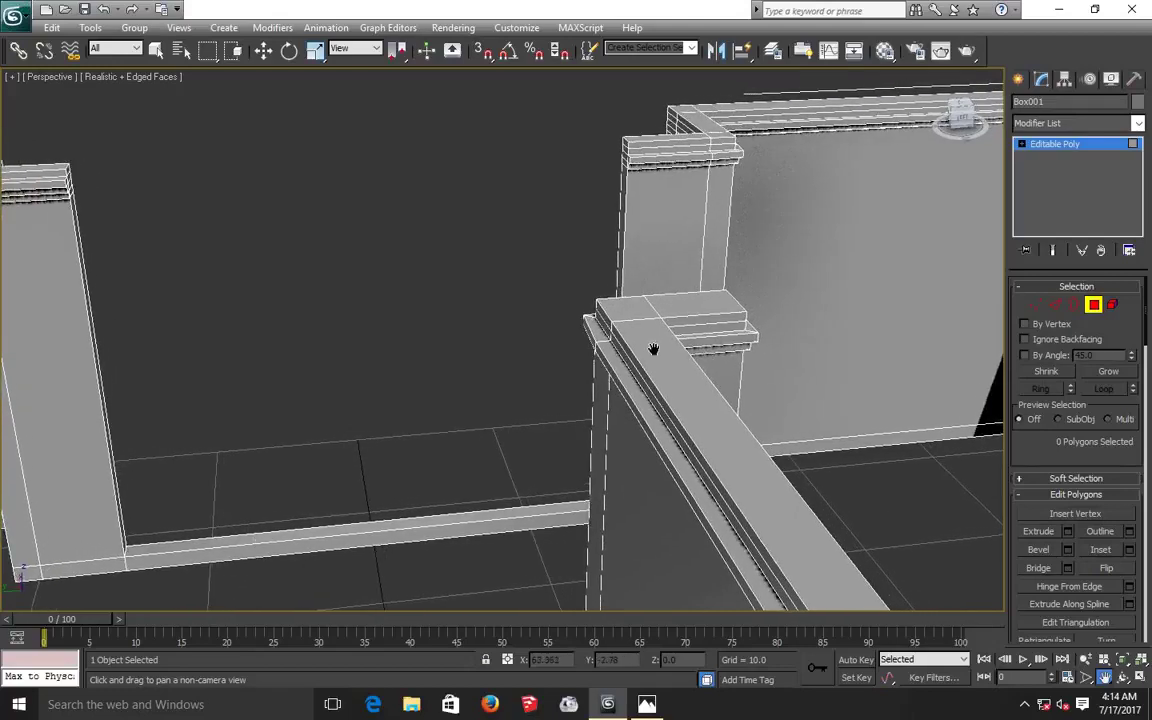
drag(499, 481, 319, 507)
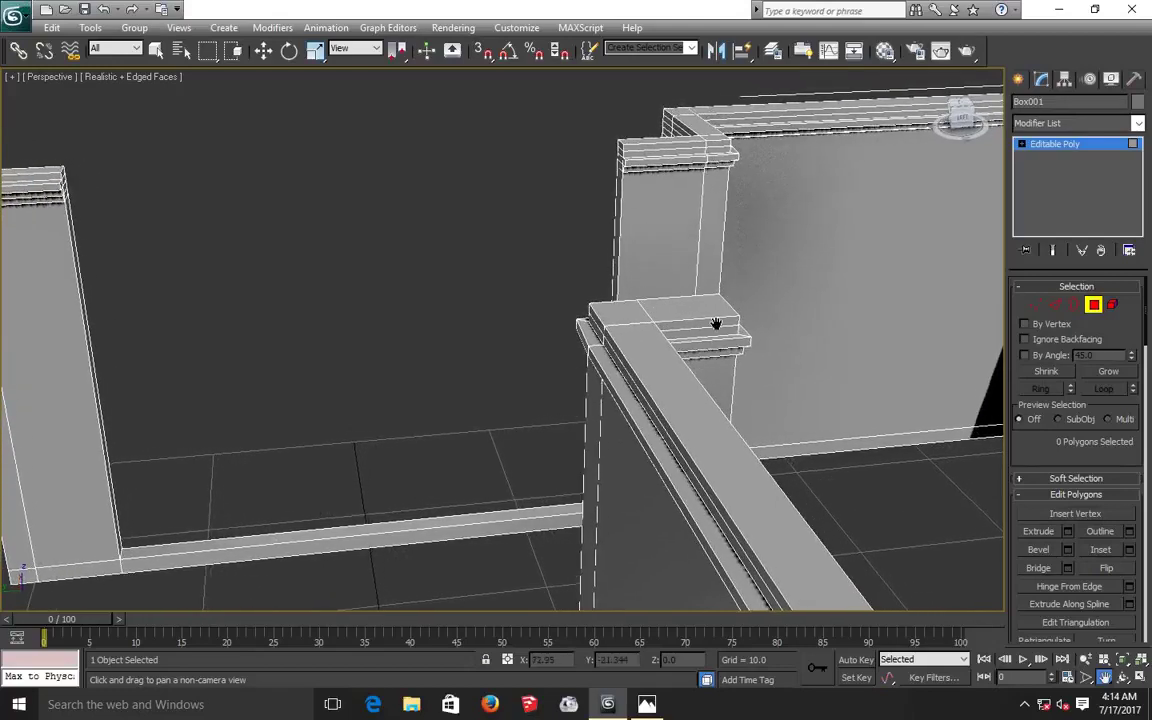
mouse_move(715, 324)
mouse_down()
mouse_move(418, 479)
mouse_move(257, 525)
mouse_up()
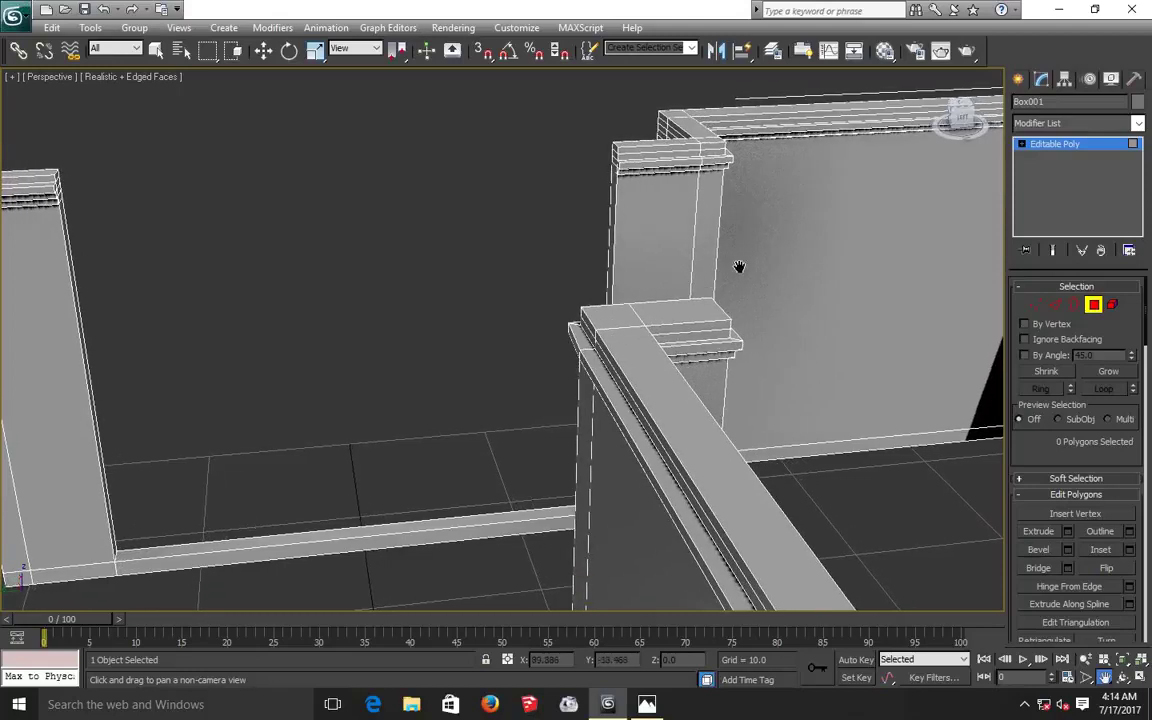
drag(341, 346, 64, 391)
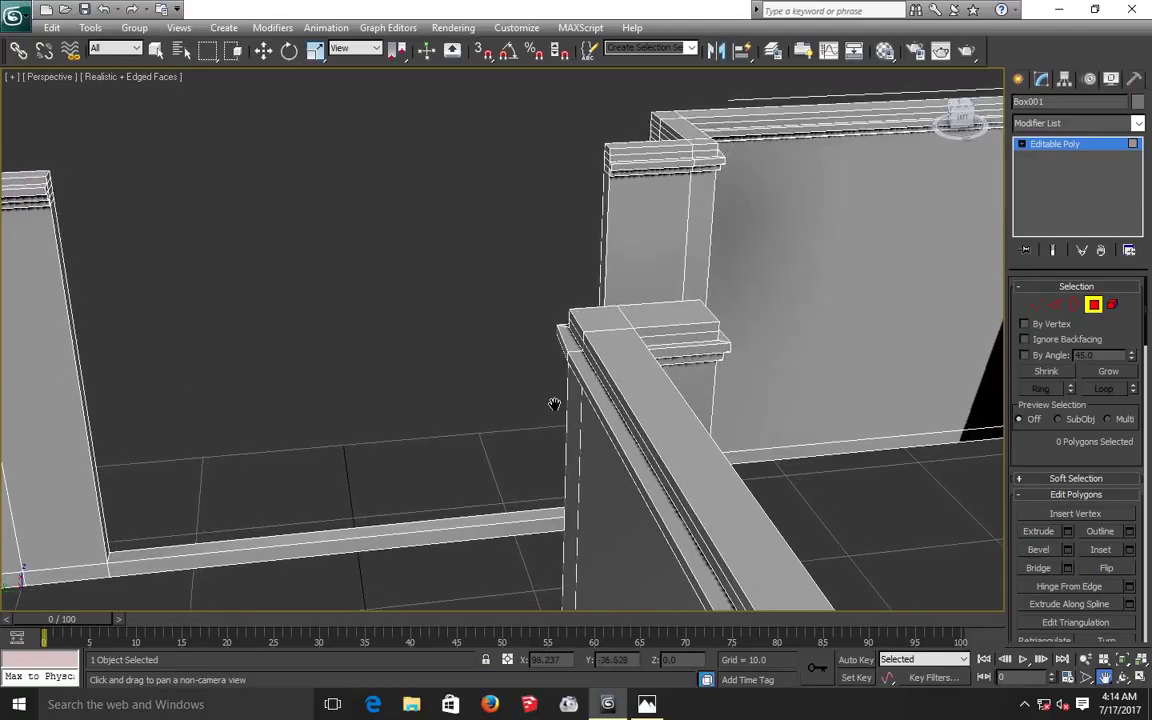
drag(554, 404, 548, 468)
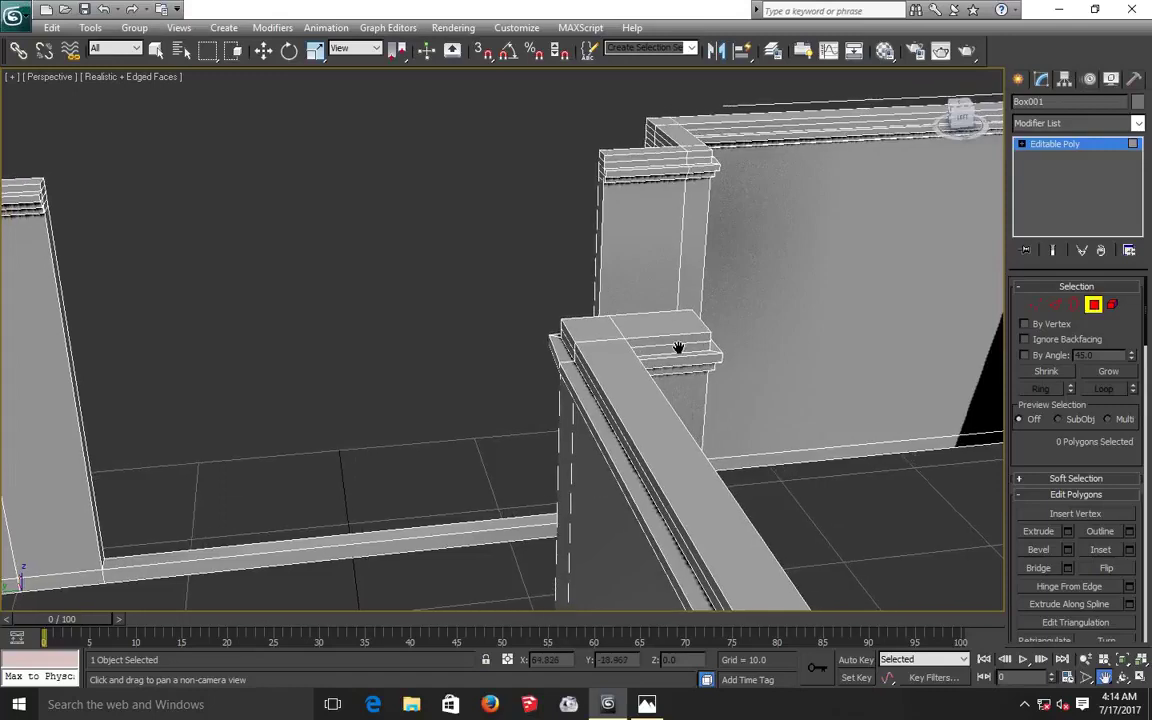
mouse_move(678, 347)
mouse_down()
mouse_move(691, 355)
mouse_move(712, 257)
mouse_move(622, 285)
mouse_move(377, 421)
mouse_up()
Extrude the two top faces of the far pillar.
click(263, 52)
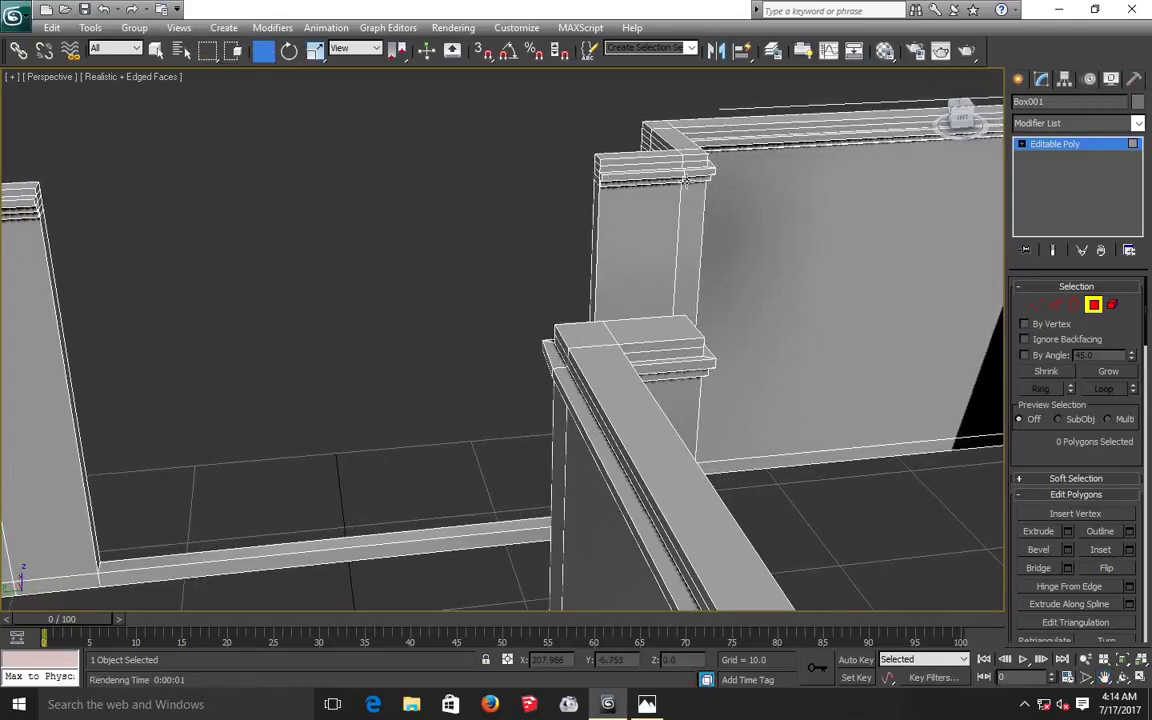
click(667, 167)
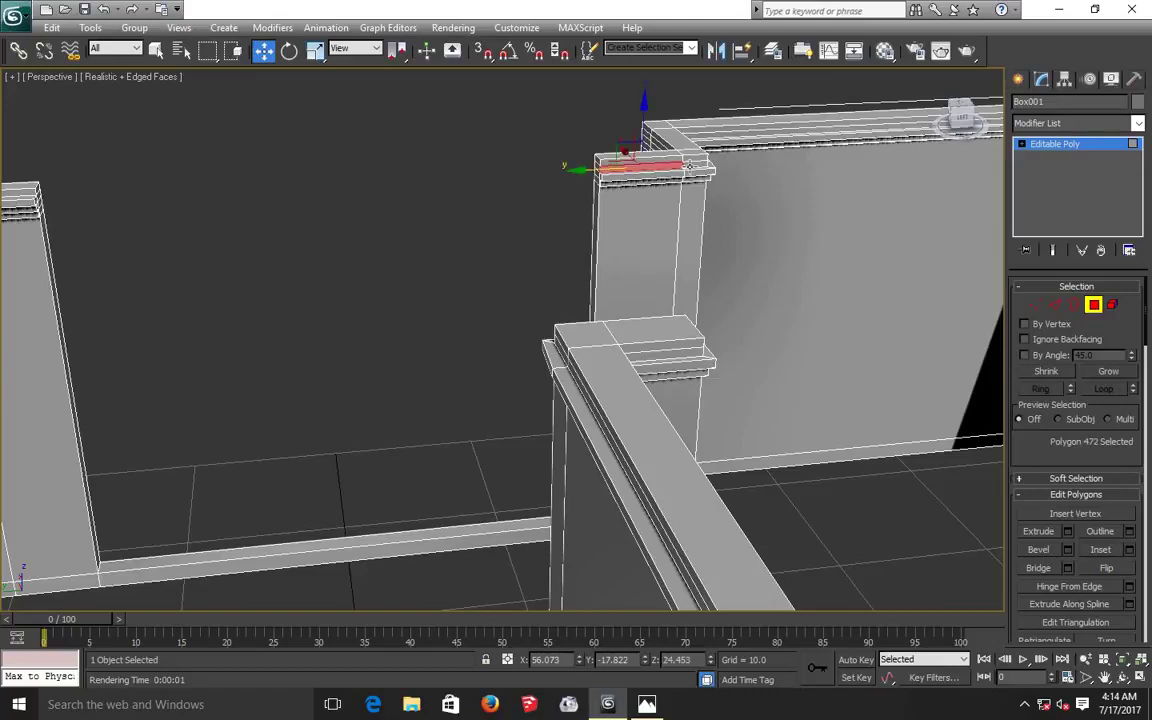
ctrl+click(689, 167)
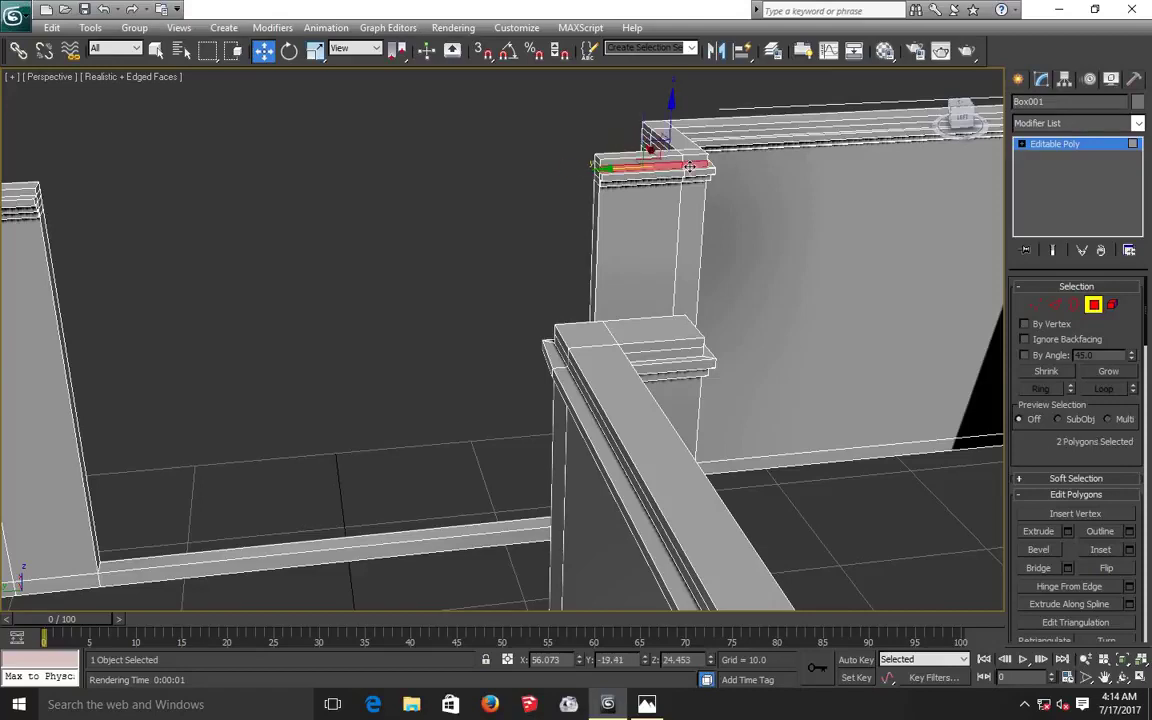
click(1067, 533)
click(510, 395)
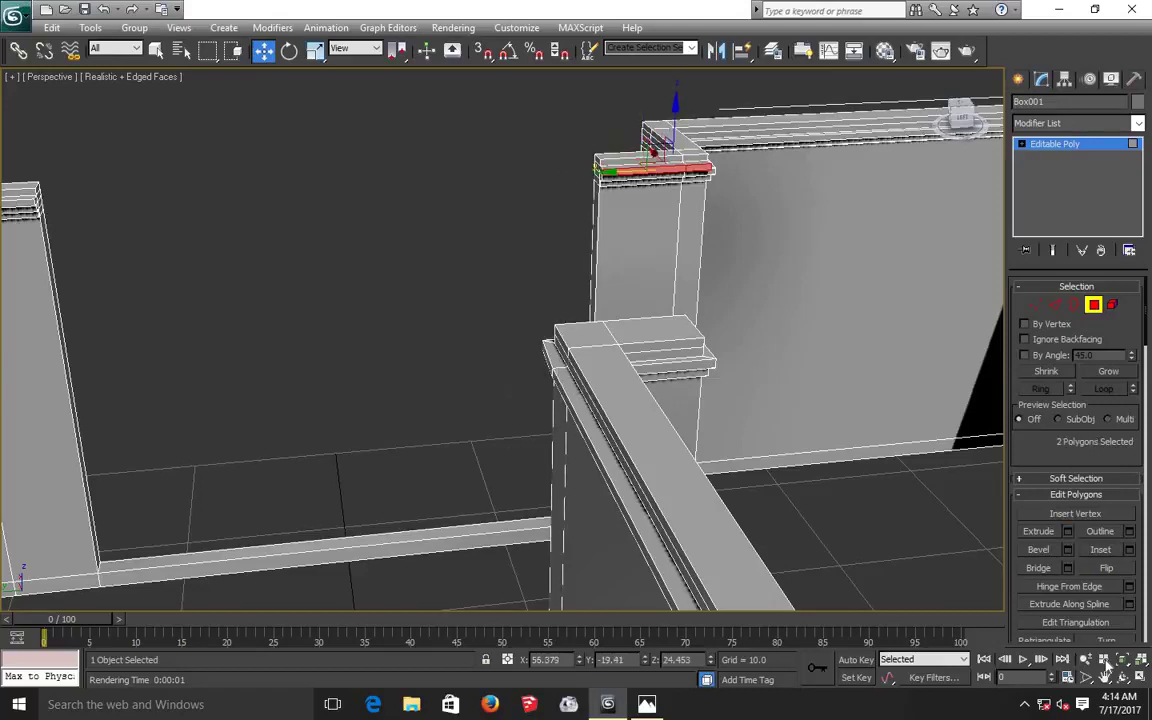
Extrude the three post-top faces by 0.263, excluding the wall's long top face.
click(1122, 677)
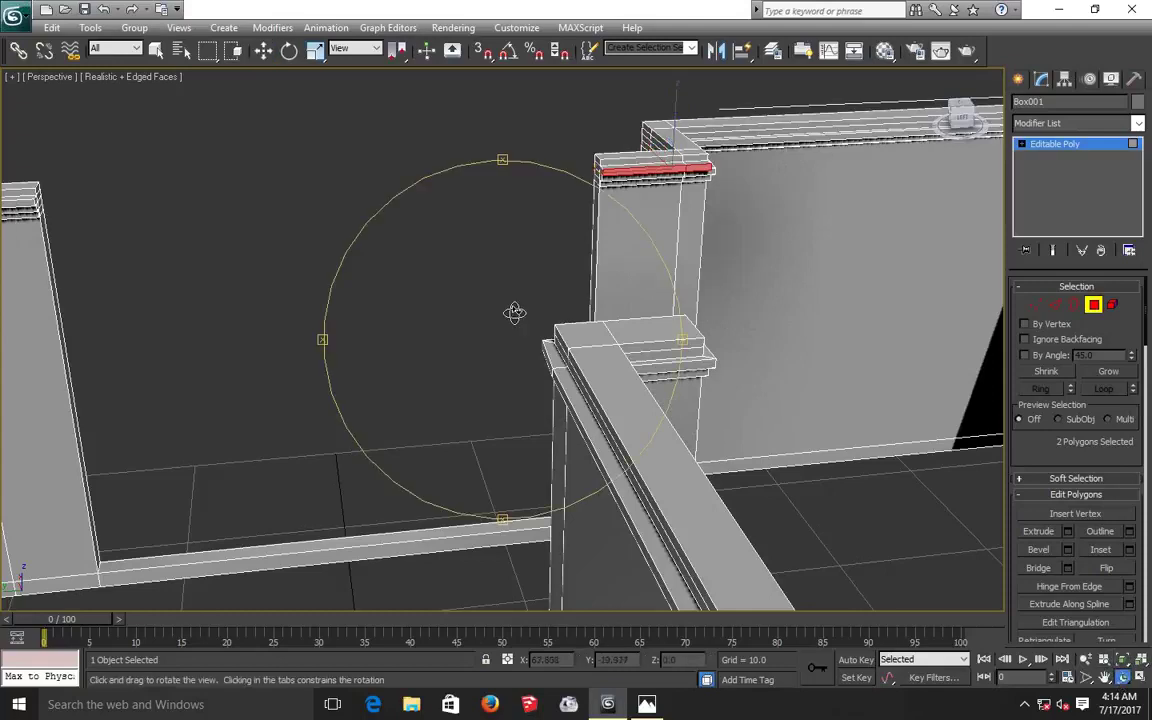
mouse_move(514, 311)
mouse_down()
mouse_move(475, 310)
mouse_move(376, 139)
mouse_up()
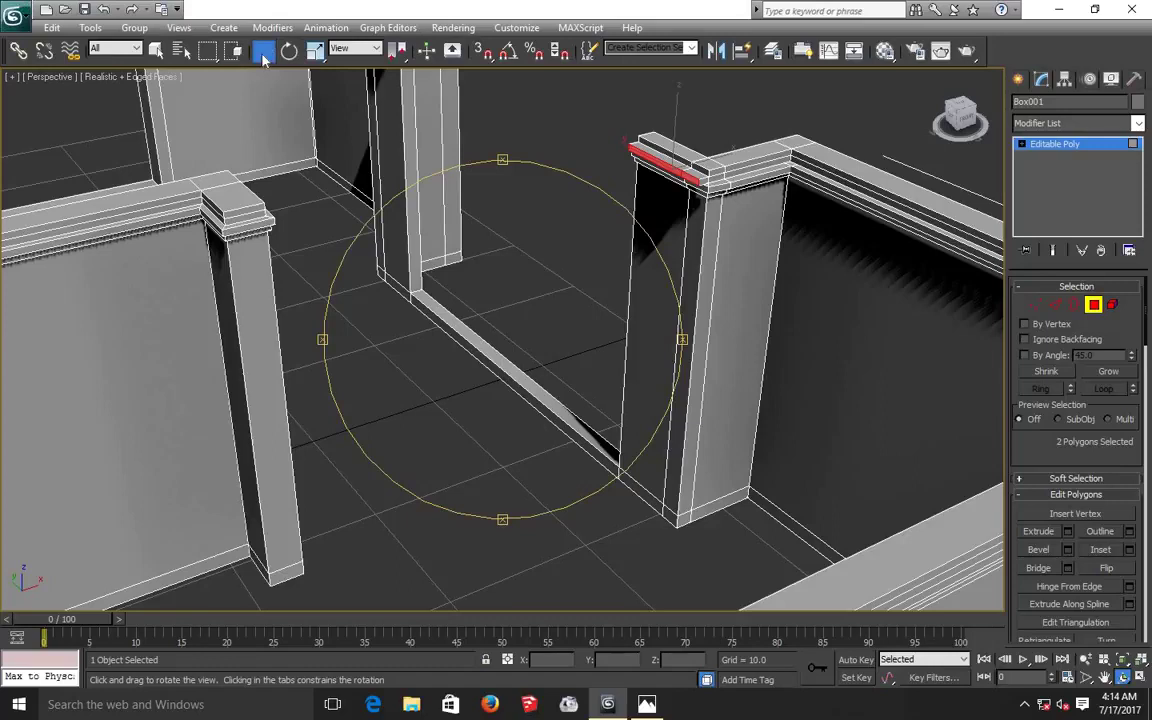
click(263, 51)
click(704, 183)
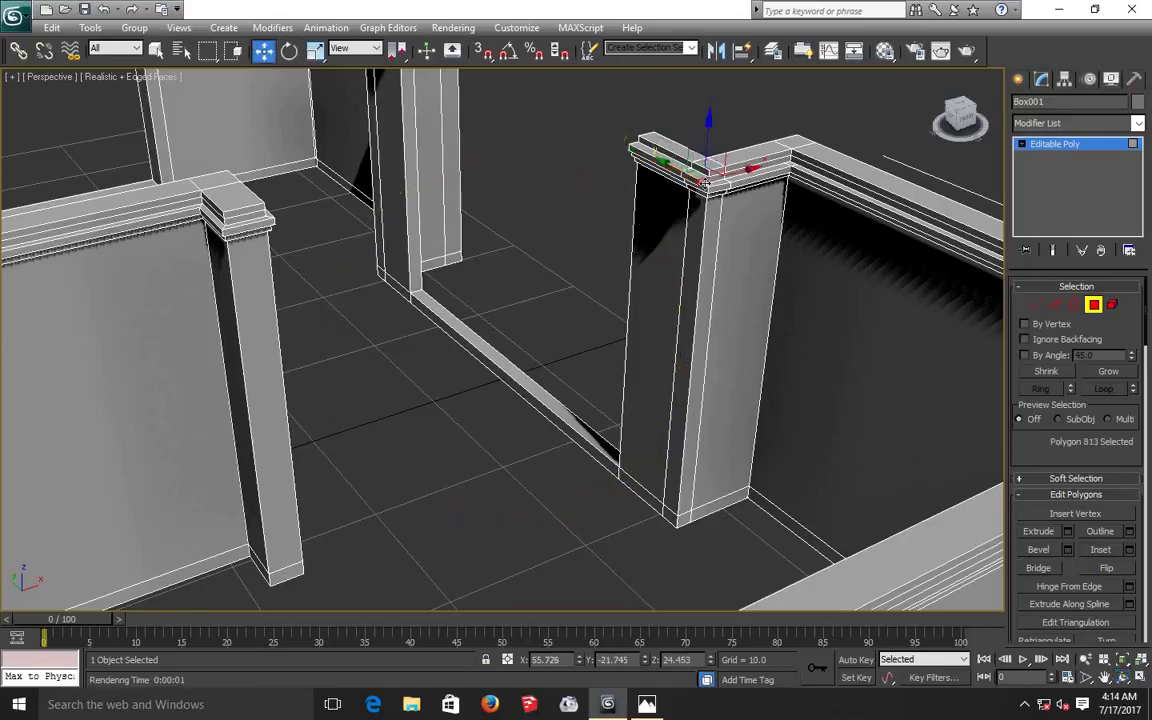
ctrl+click(749, 170)
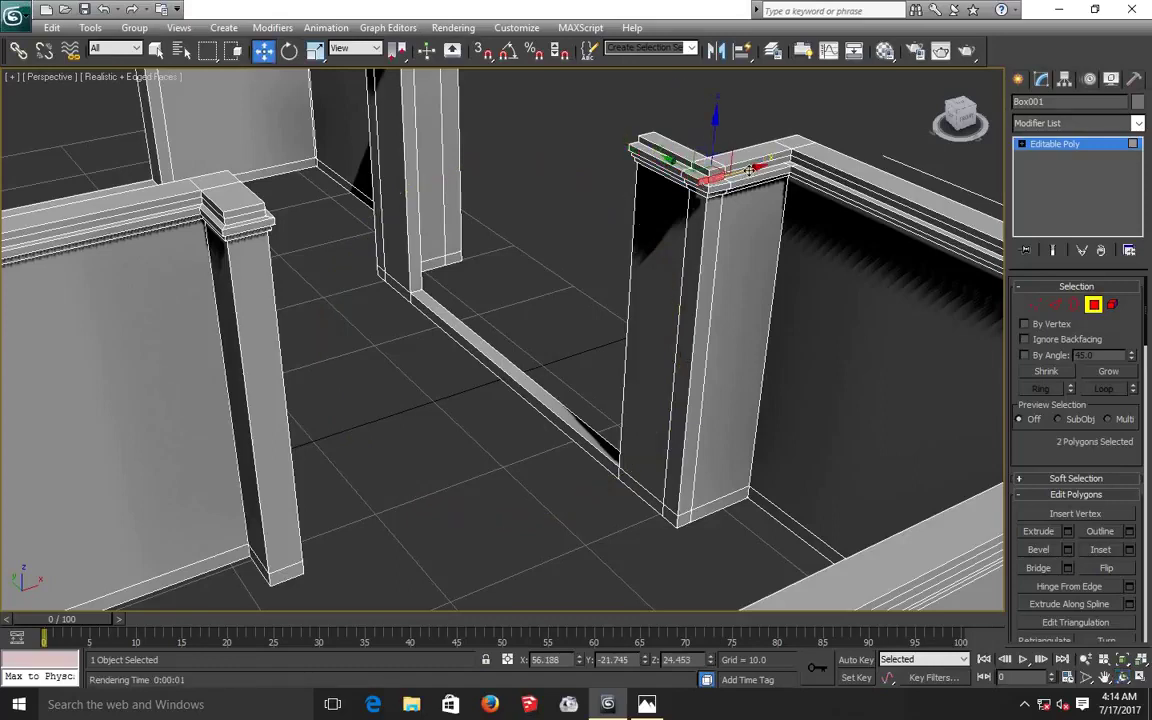
ctrl+click(749, 170)
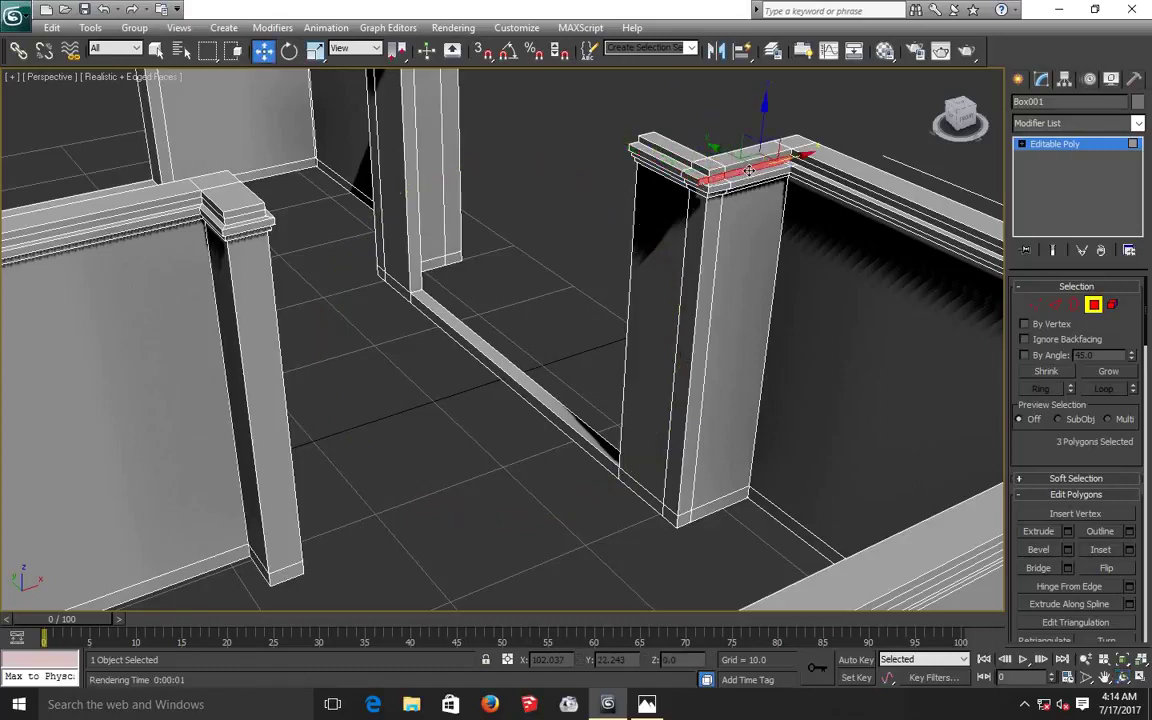
ctrl+click(806, 165)
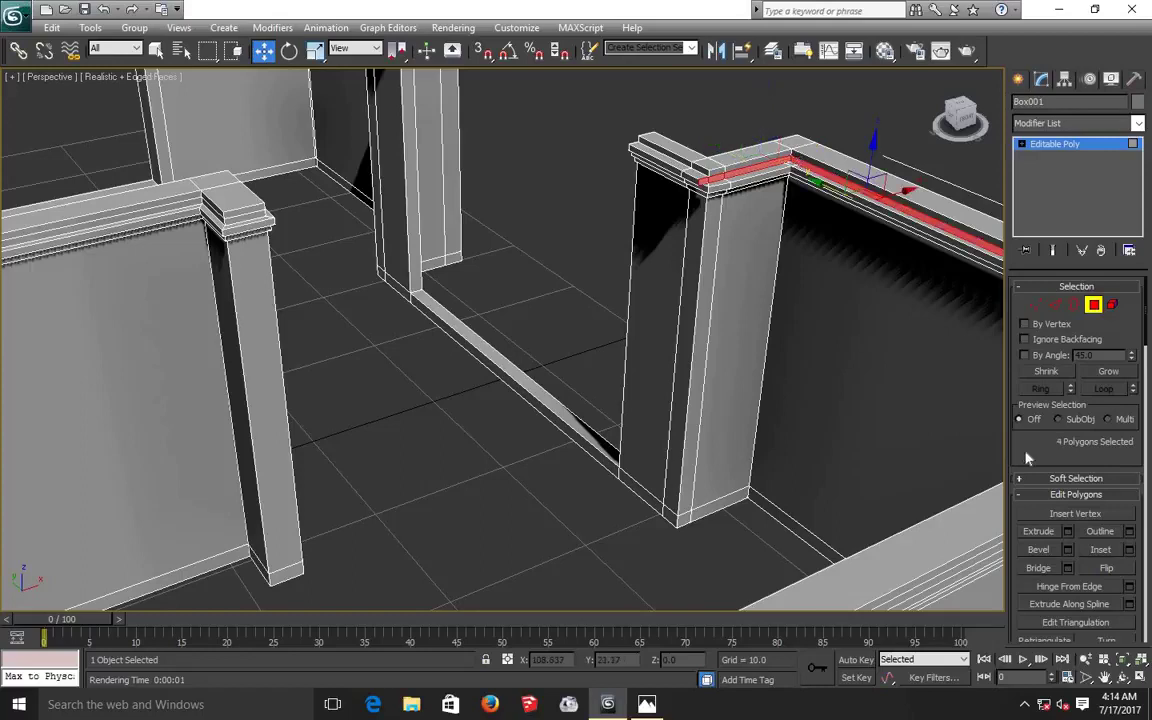
click(1067, 532)
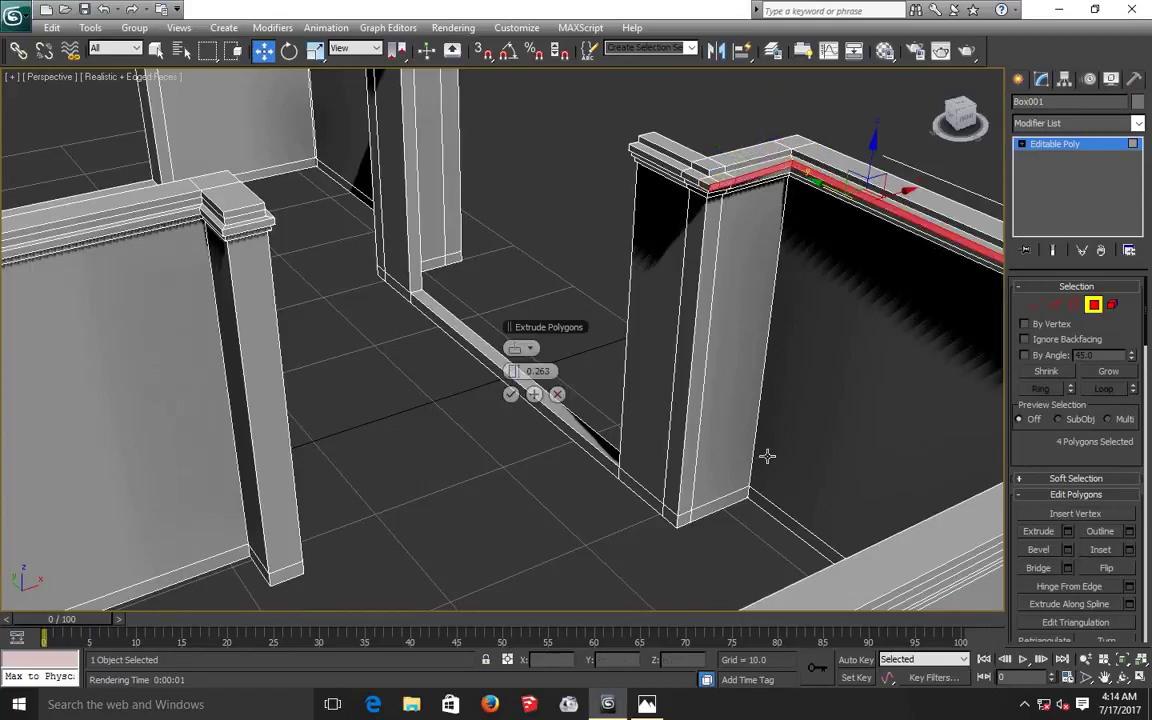
click(553, 395)
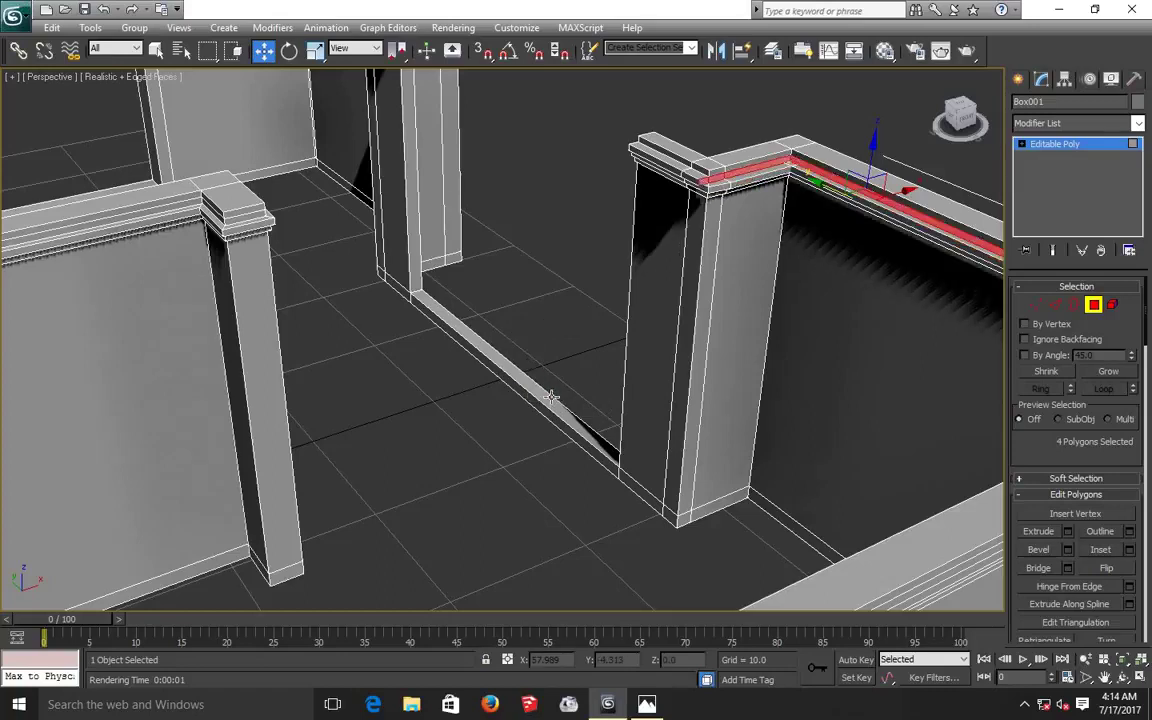
key(ctrl+z)
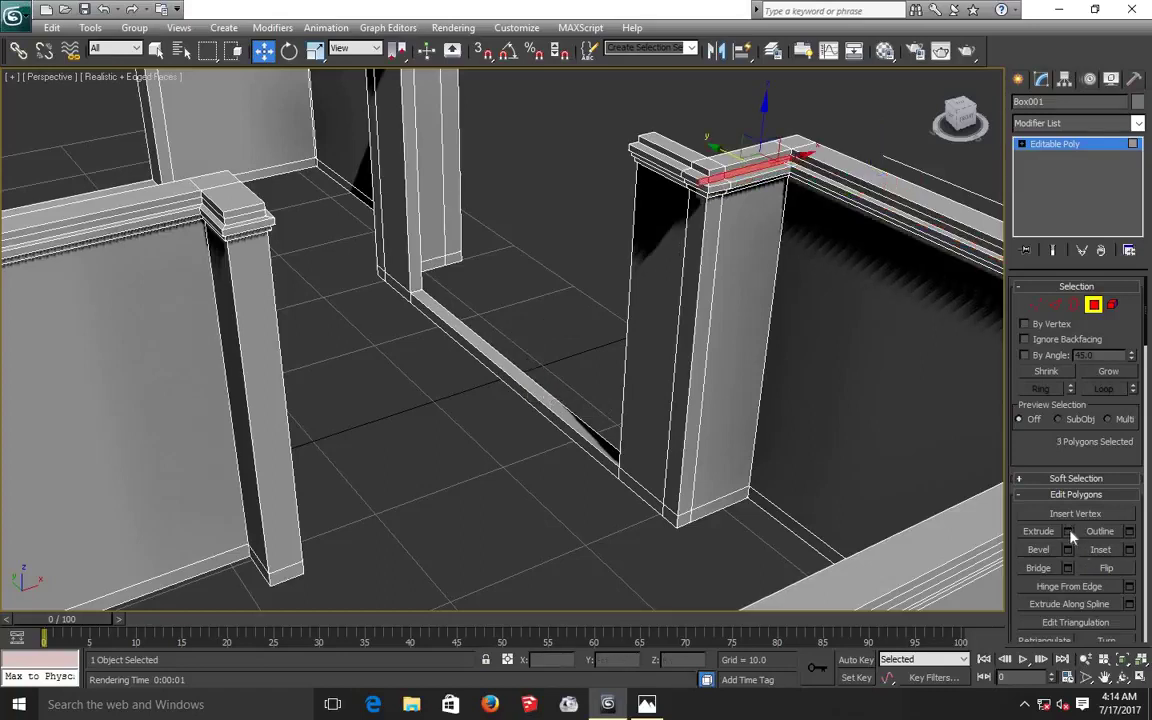
click(1068, 532)
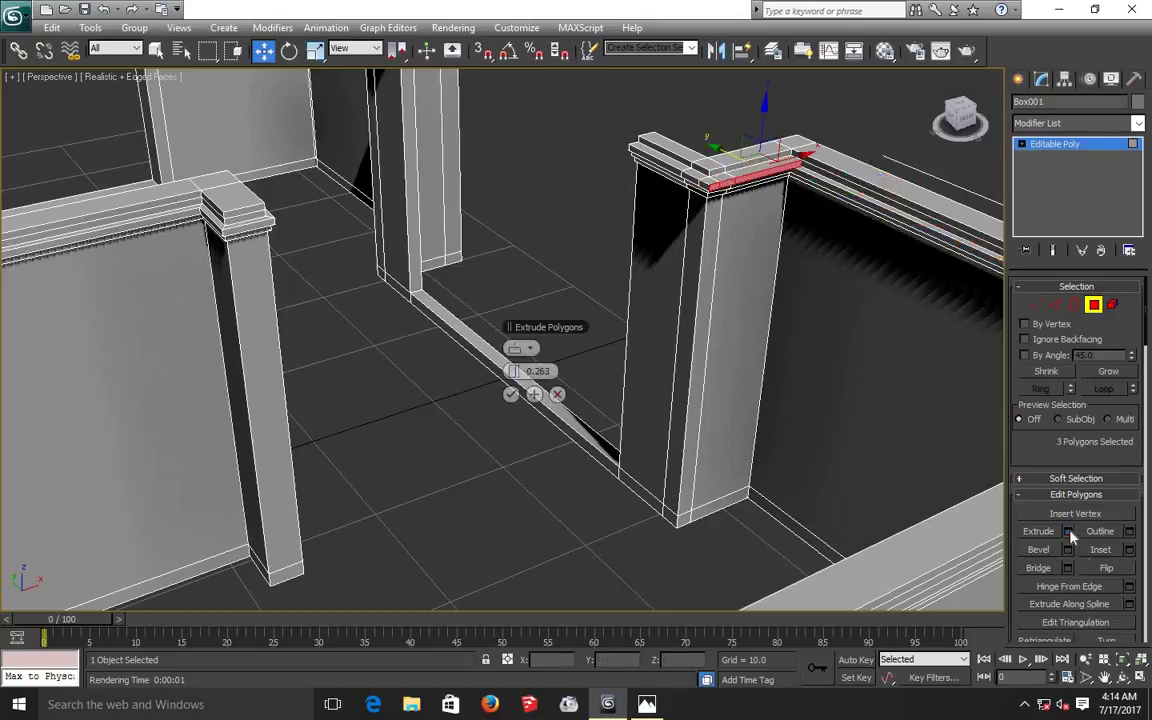
click(510, 394)
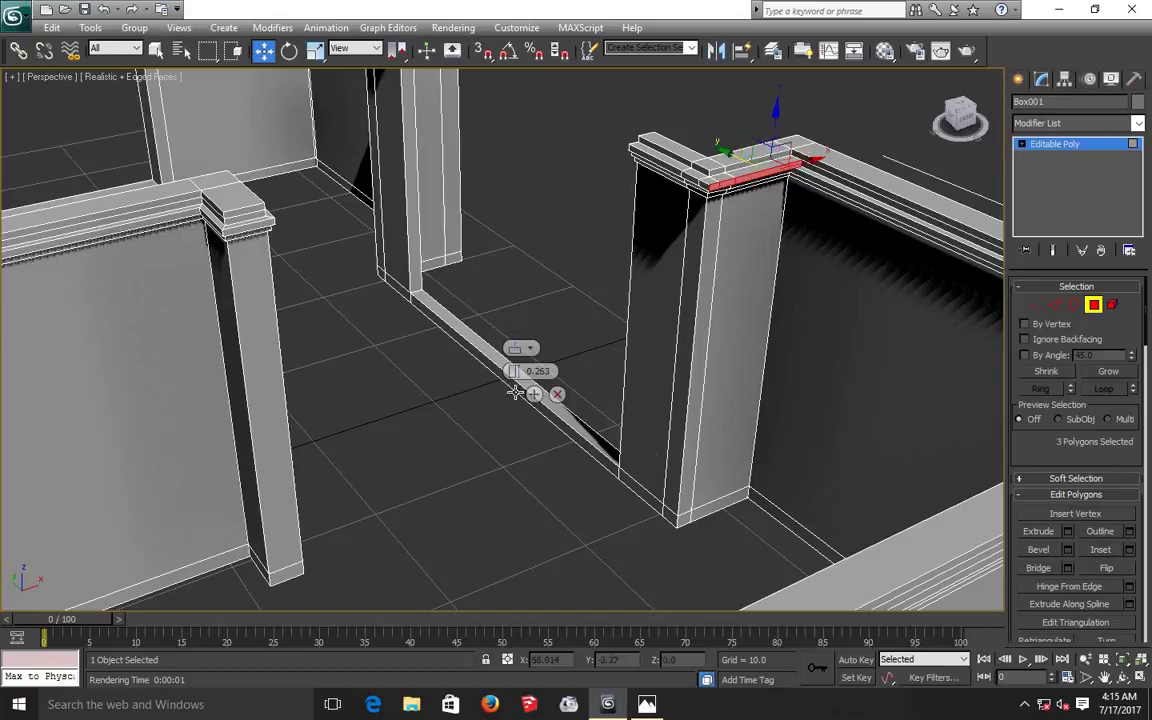
Extrude the wall's top cornice strip face (polygon 467) by 0.263.
click(840, 178)
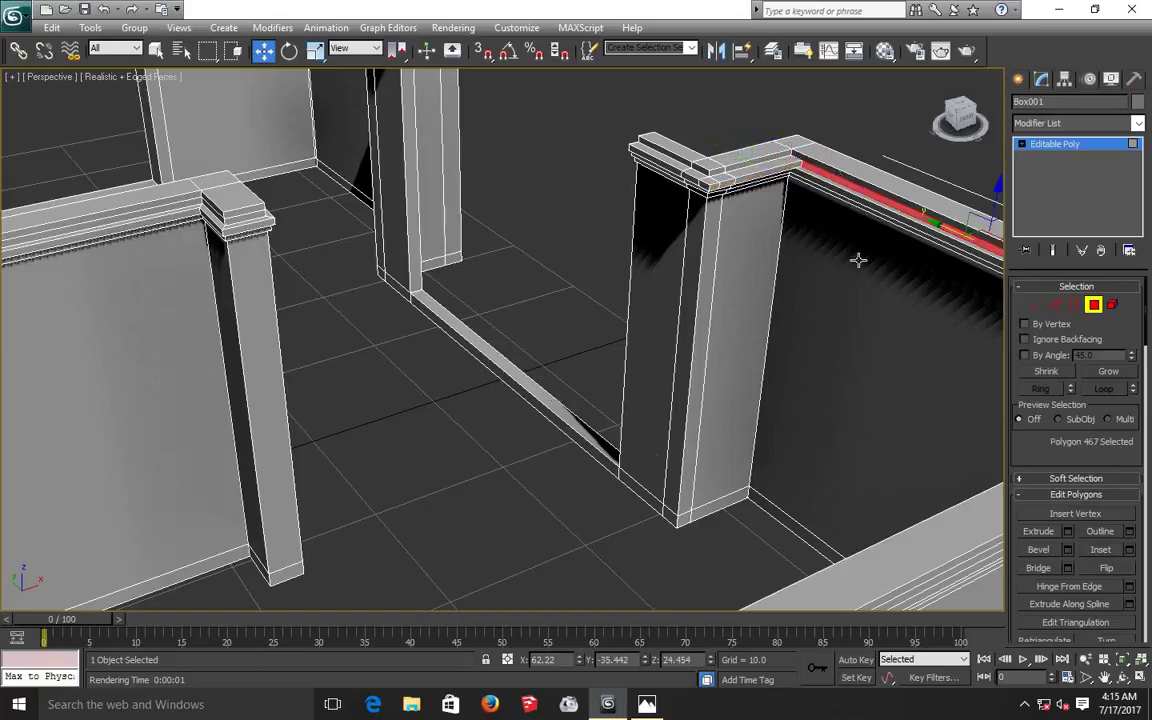
click(1124, 678)
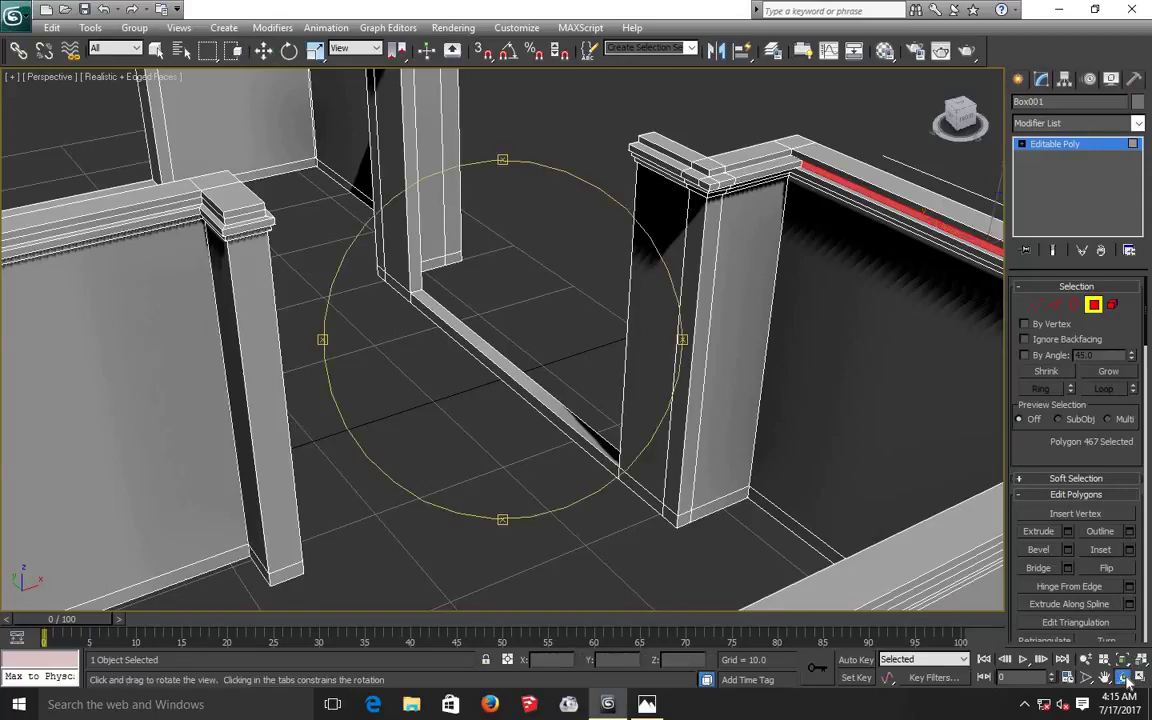
drag(599, 329, 694, 352)
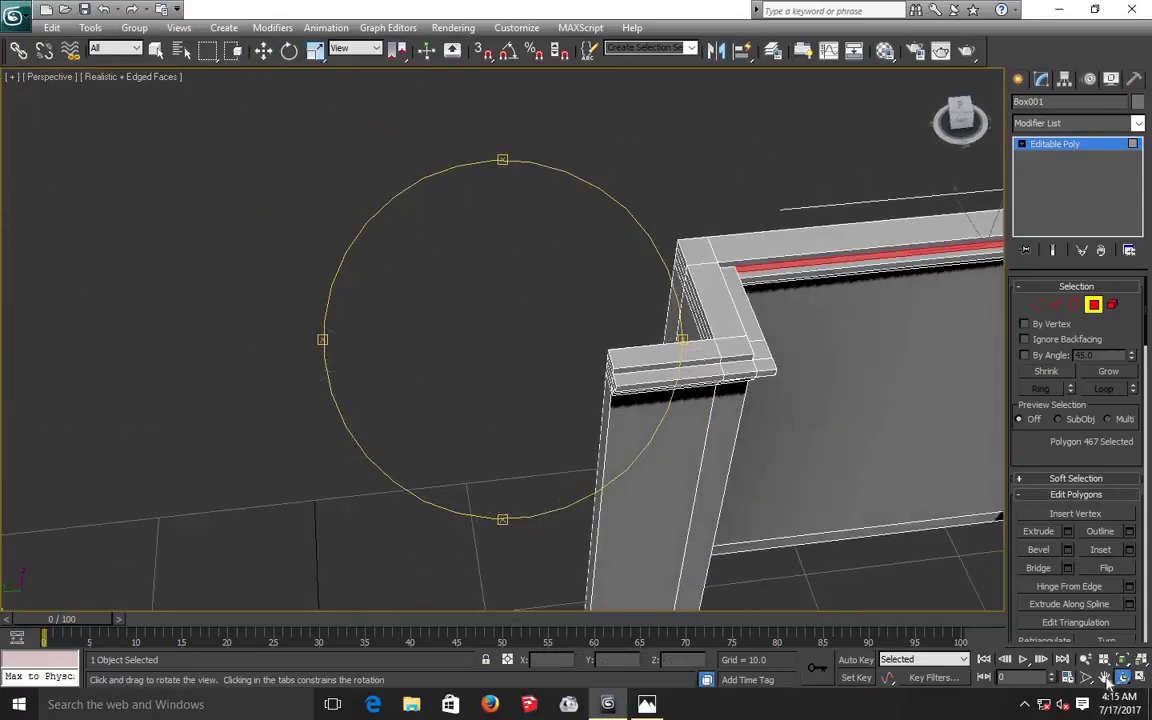
key(ctrl+p)
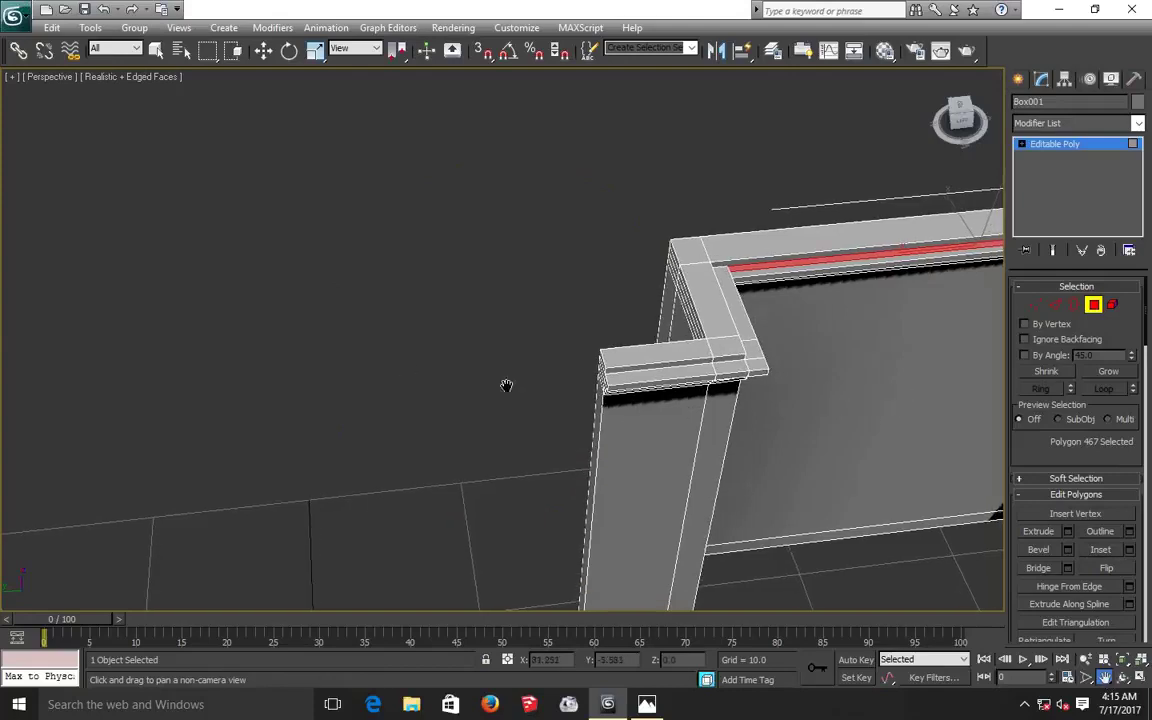
drag(625, 419, 621, 396)
scroll(619, 396, down, 1)
scroll(621, 398, down, 2)
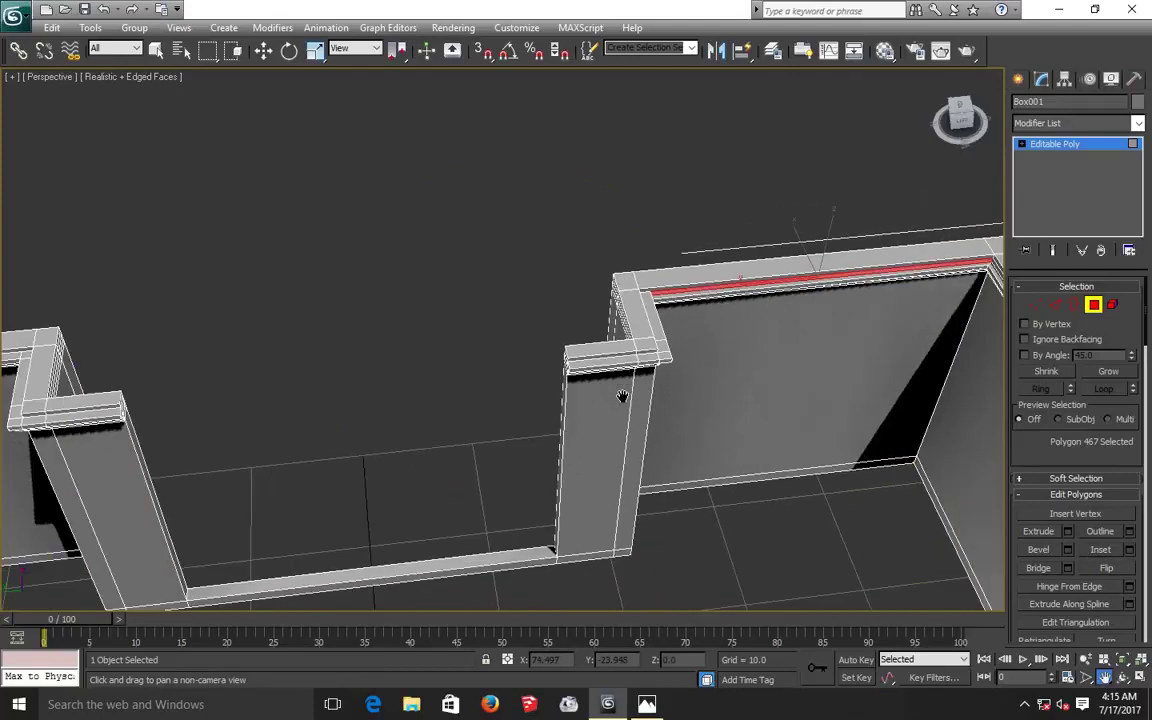
scroll(700, 396, down, 2)
drag(724, 392, 725, 391)
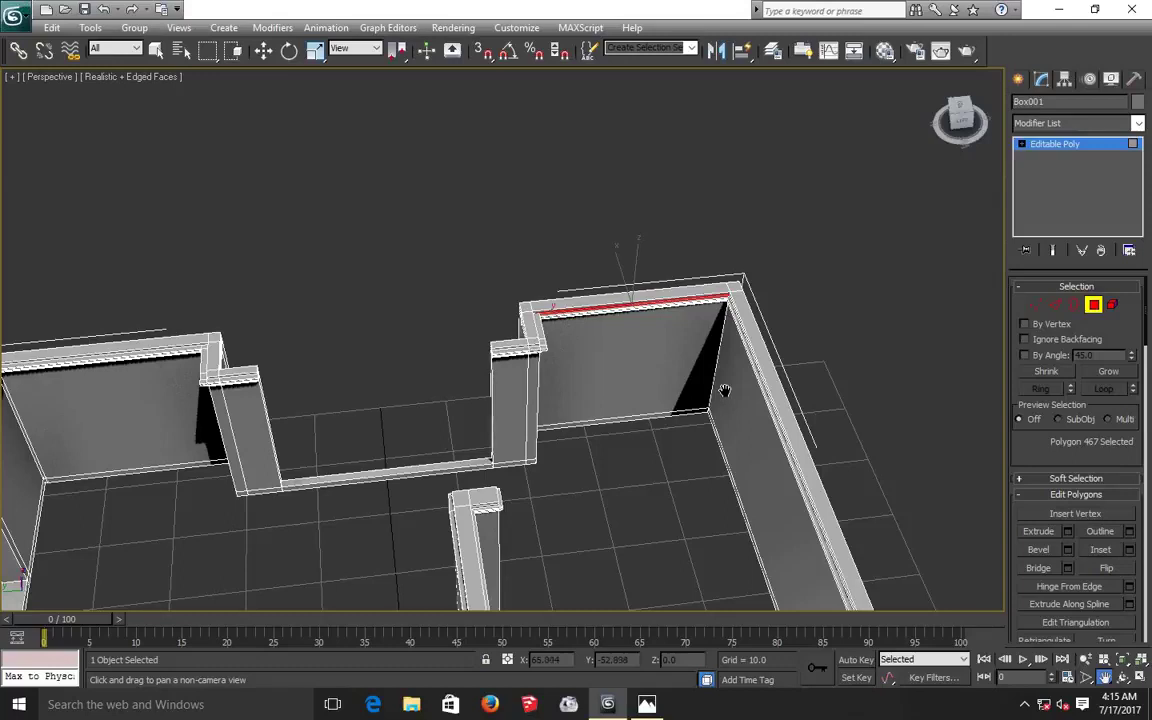
scroll(724, 391, up, 2)
scroll(565, 290, up, 2)
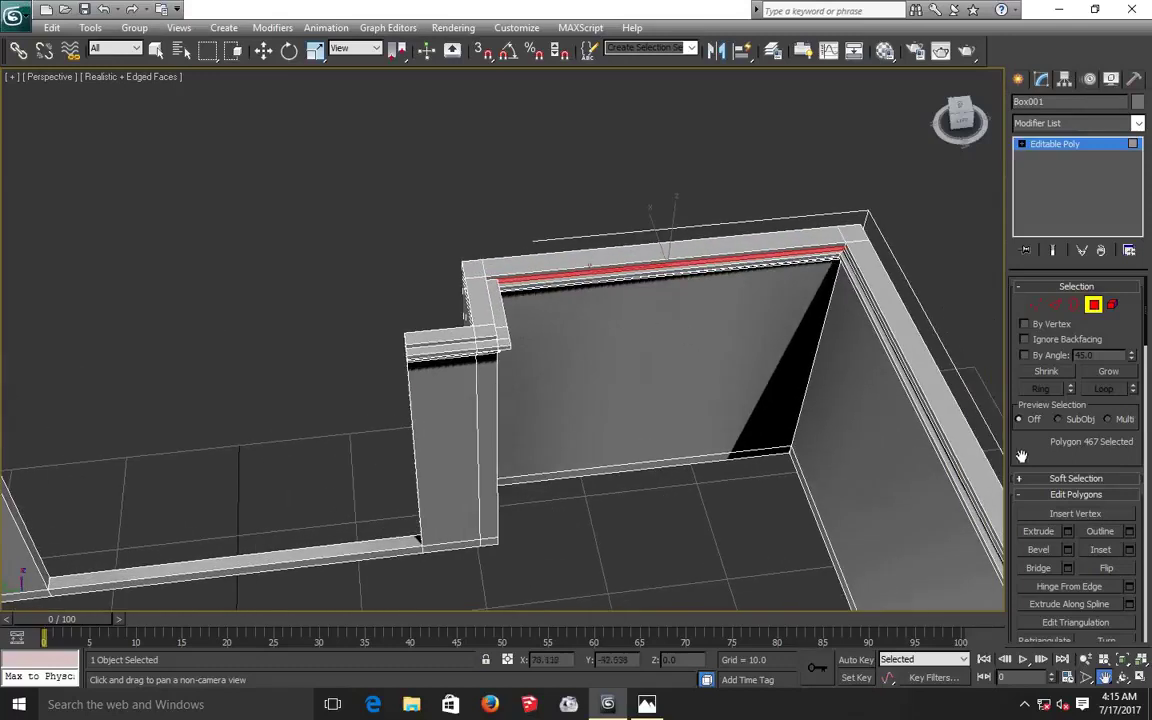
click(1067, 532)
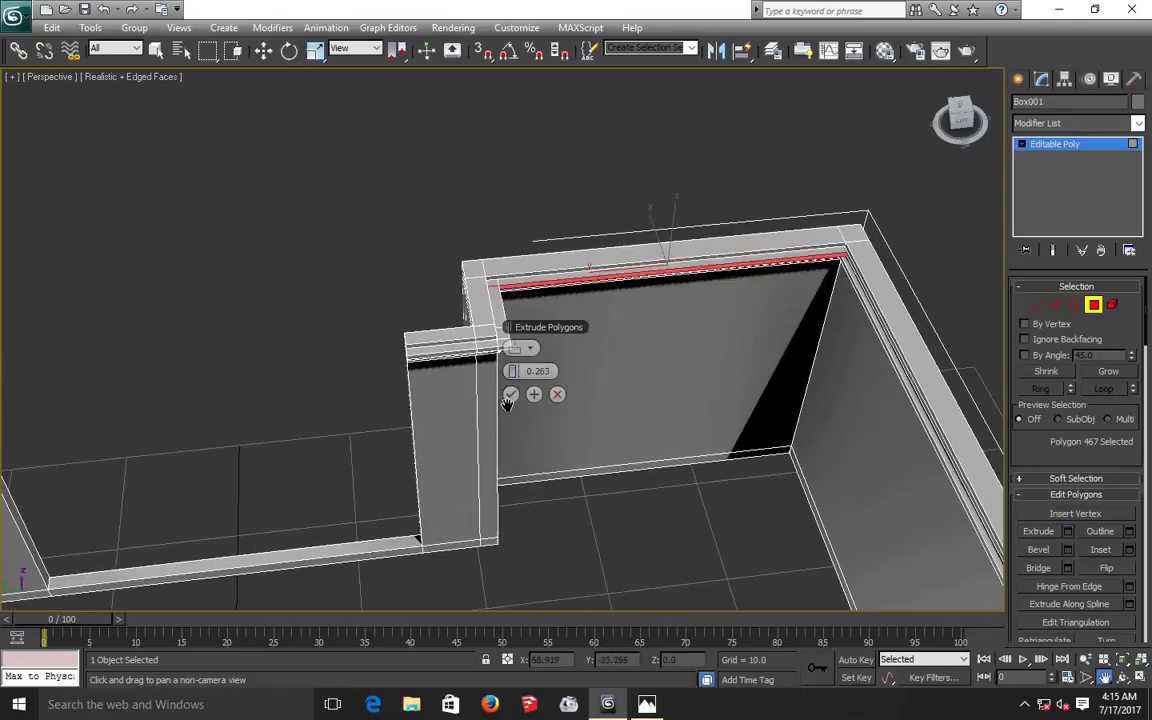
click(510, 394)
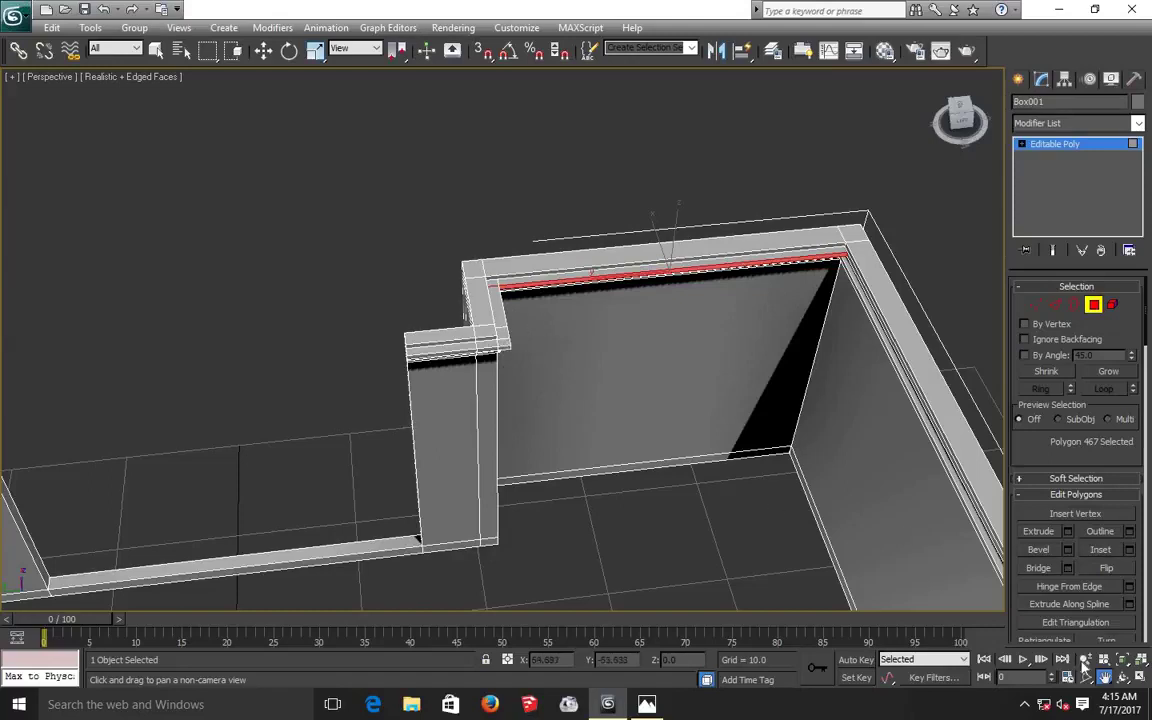
Orbit and pan to frame the next wall's top at the corner.
click(1122, 678)
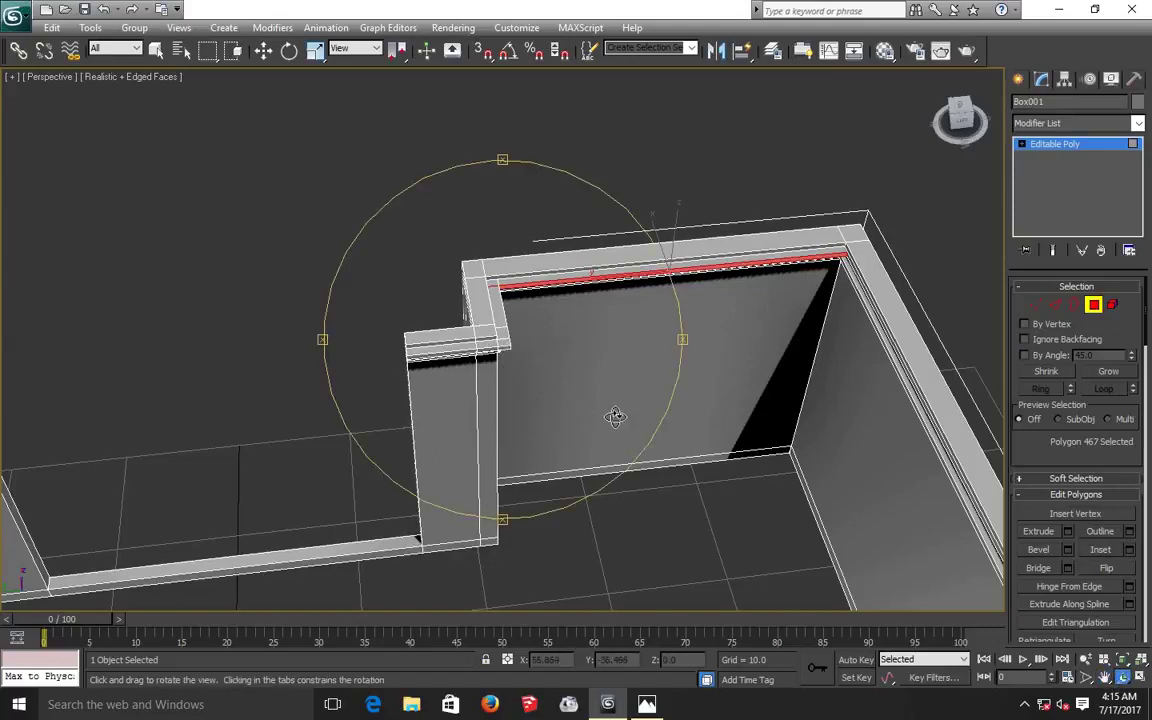
drag(587, 357, 712, 390)
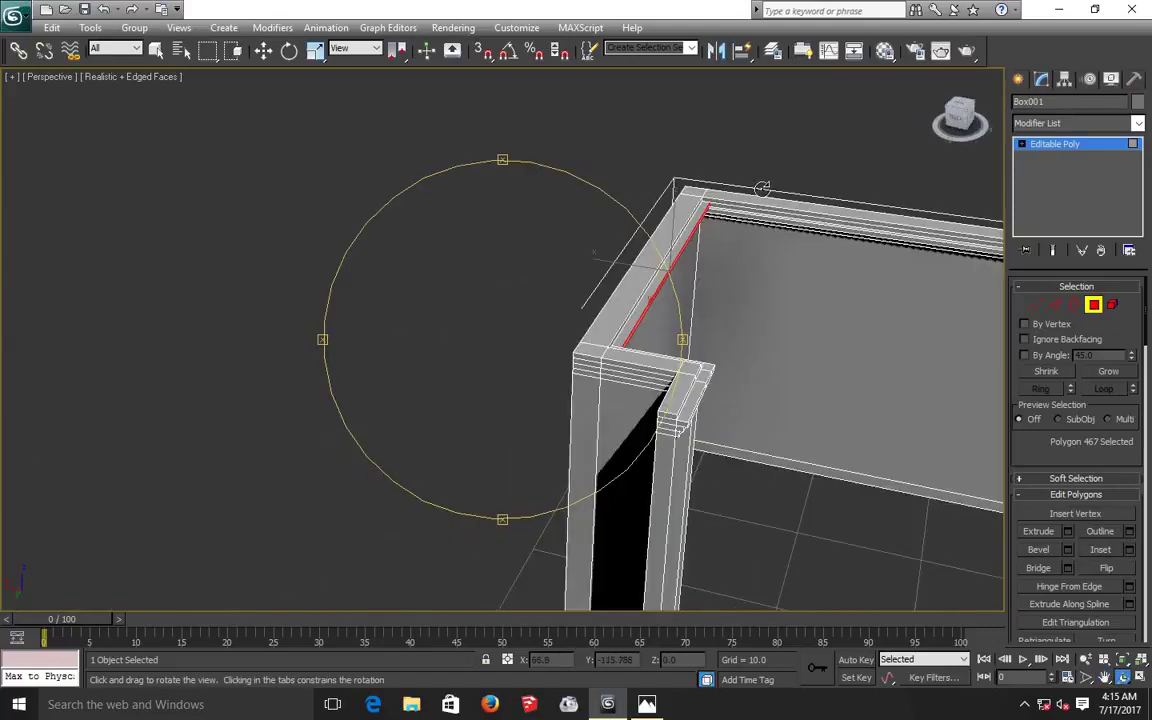
drag(761, 188, 918, 435)
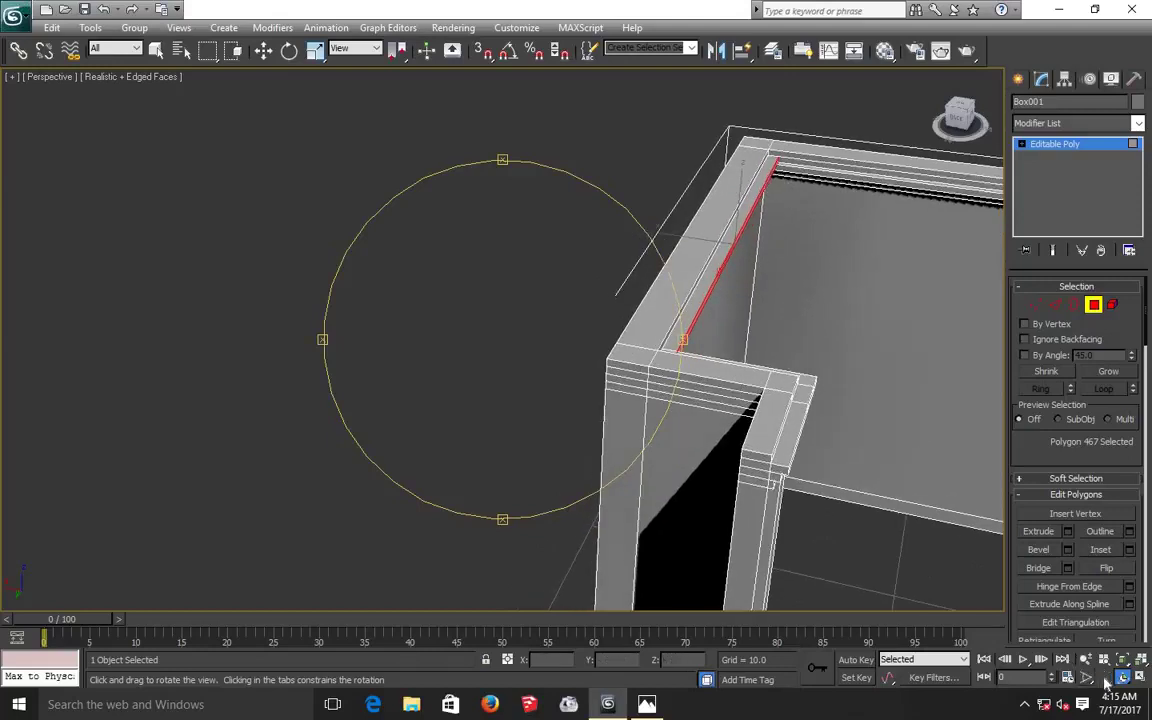
click(1104, 678)
drag(656, 329, 638, 325)
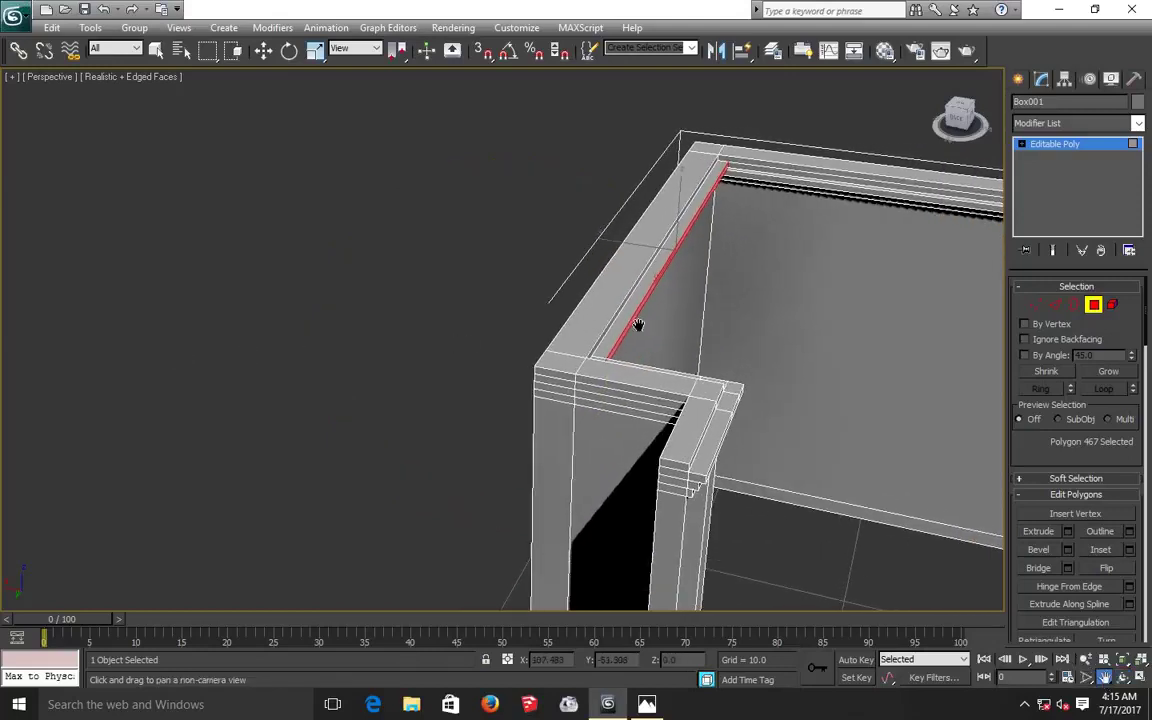
drag(522, 321, 496, 321)
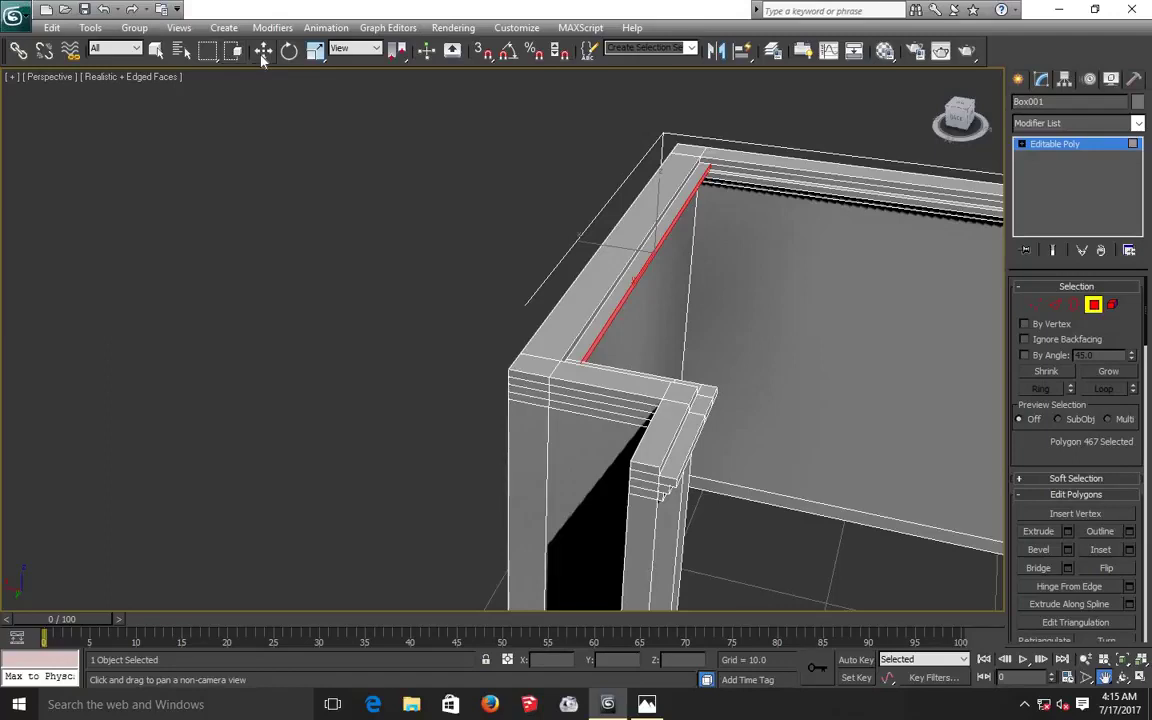
click(263, 52)
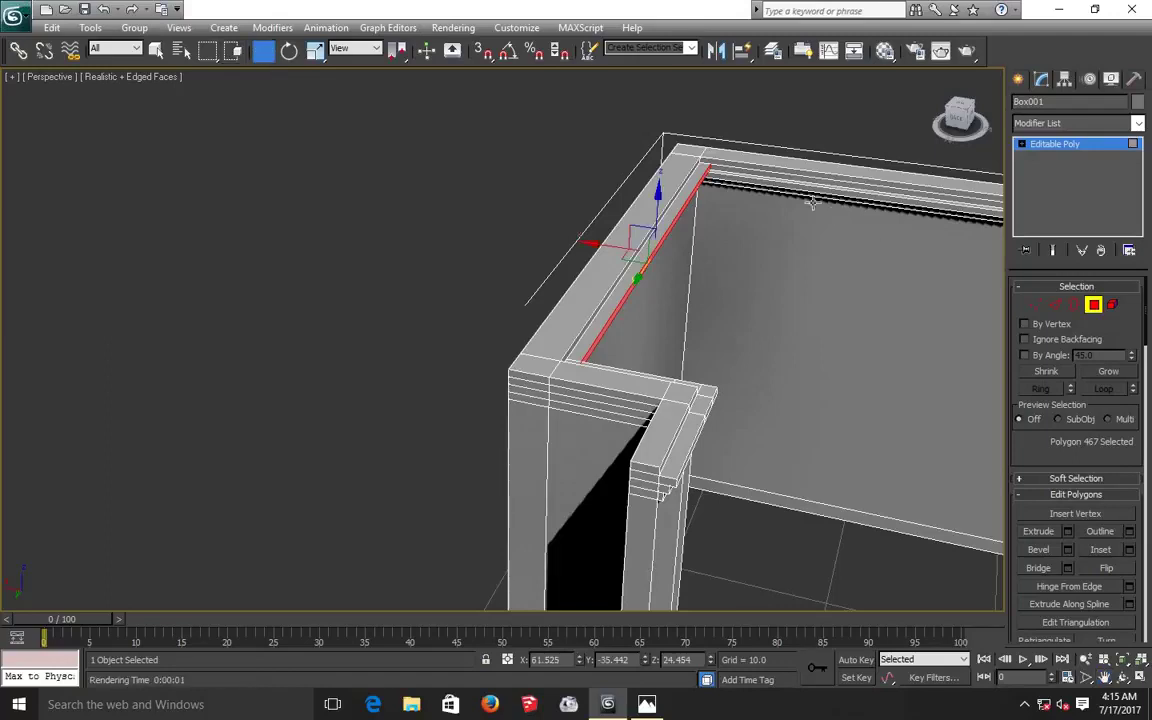
click(766, 175)
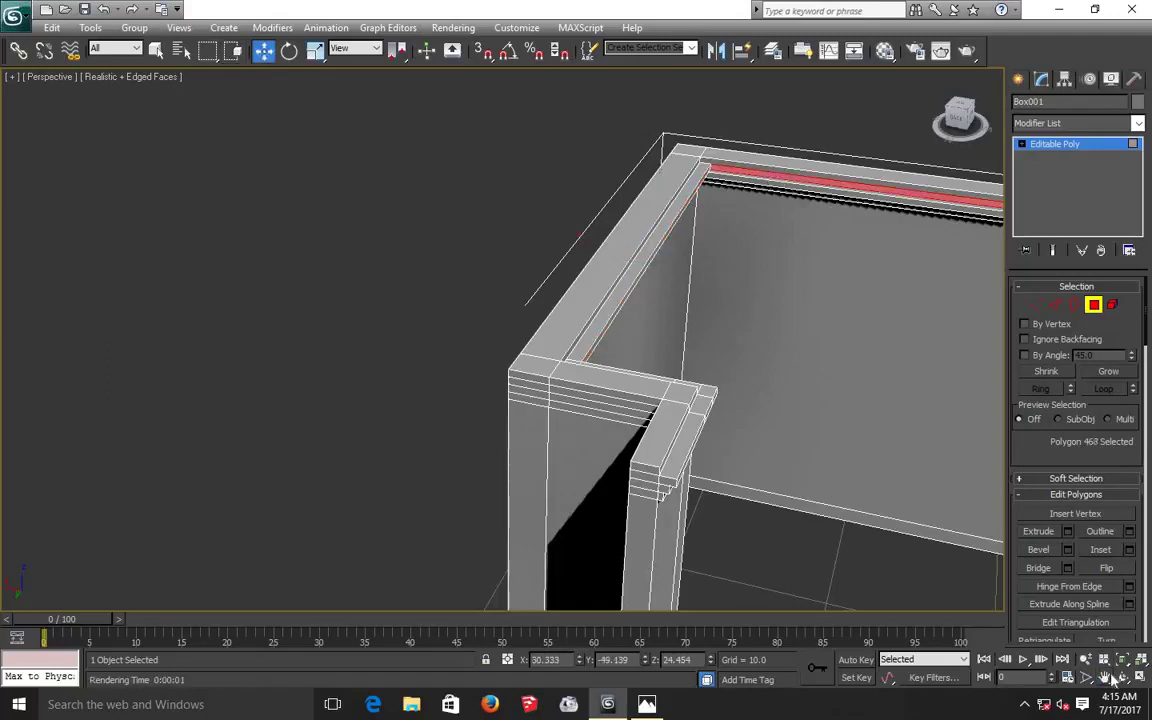
click(1104, 677)
drag(535, 280, 337, 257)
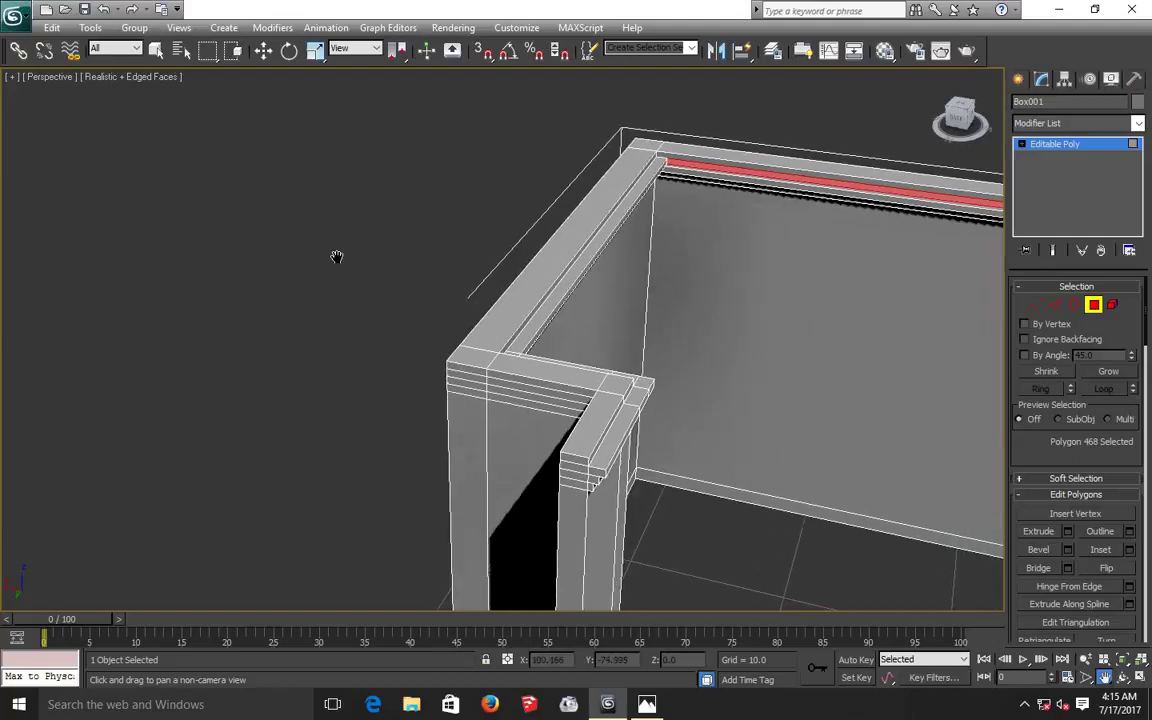
scroll(337, 257, down, 1)
scroll(337, 257, down, 1)
scroll(337, 257, down, 1)
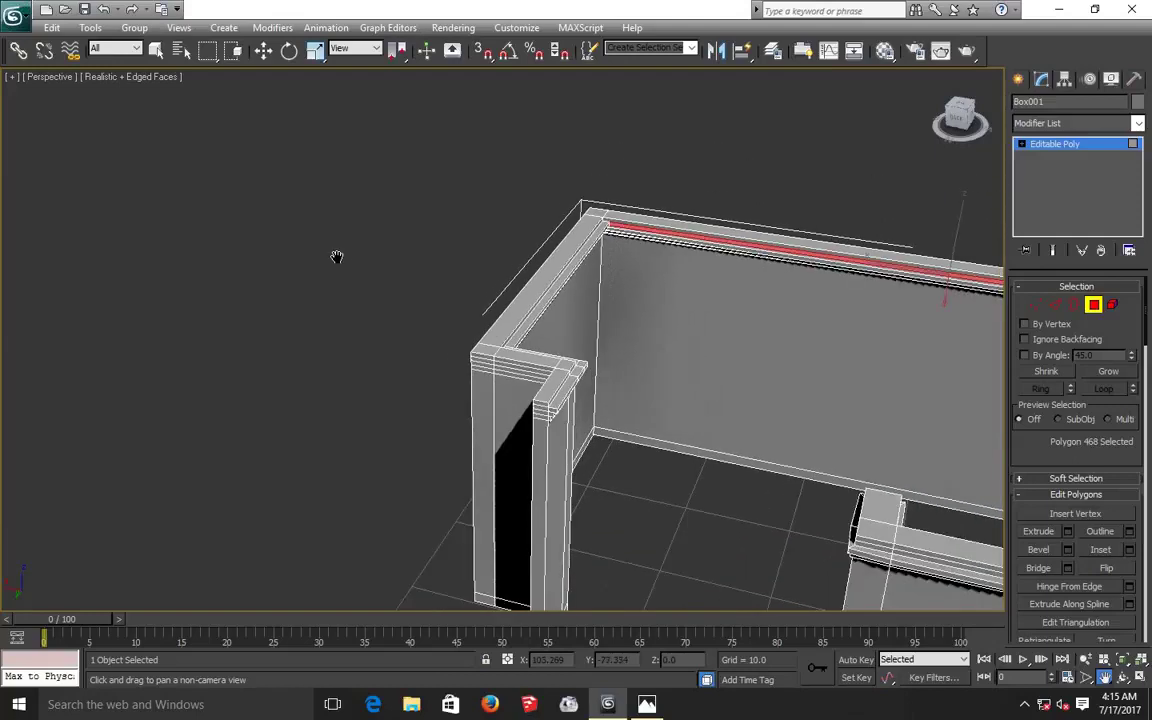
scroll(337, 257, down, 1)
drag(813, 377, 604, 332)
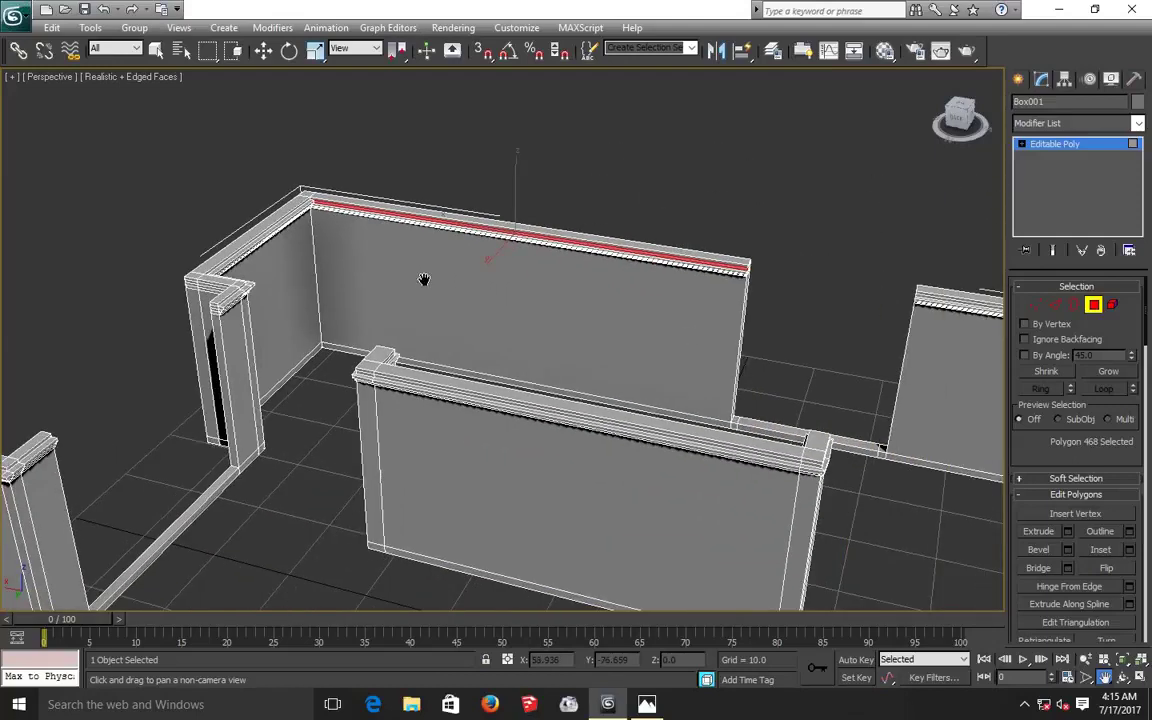
click(1067, 531)
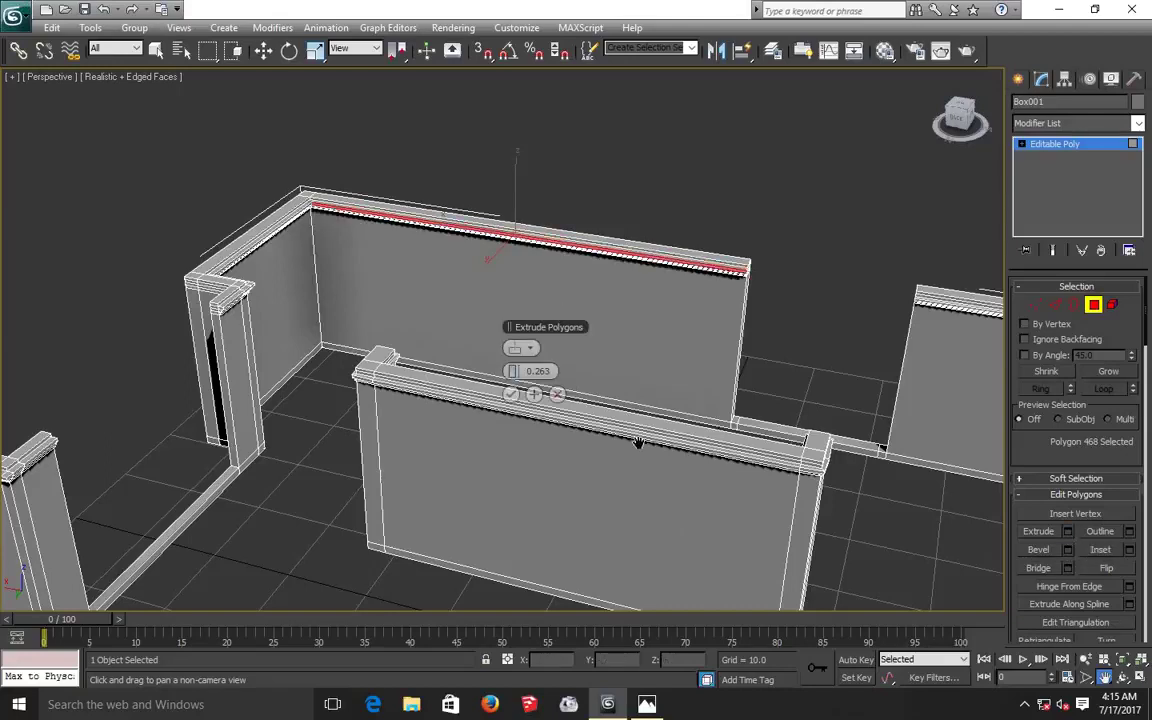
click(511, 394)
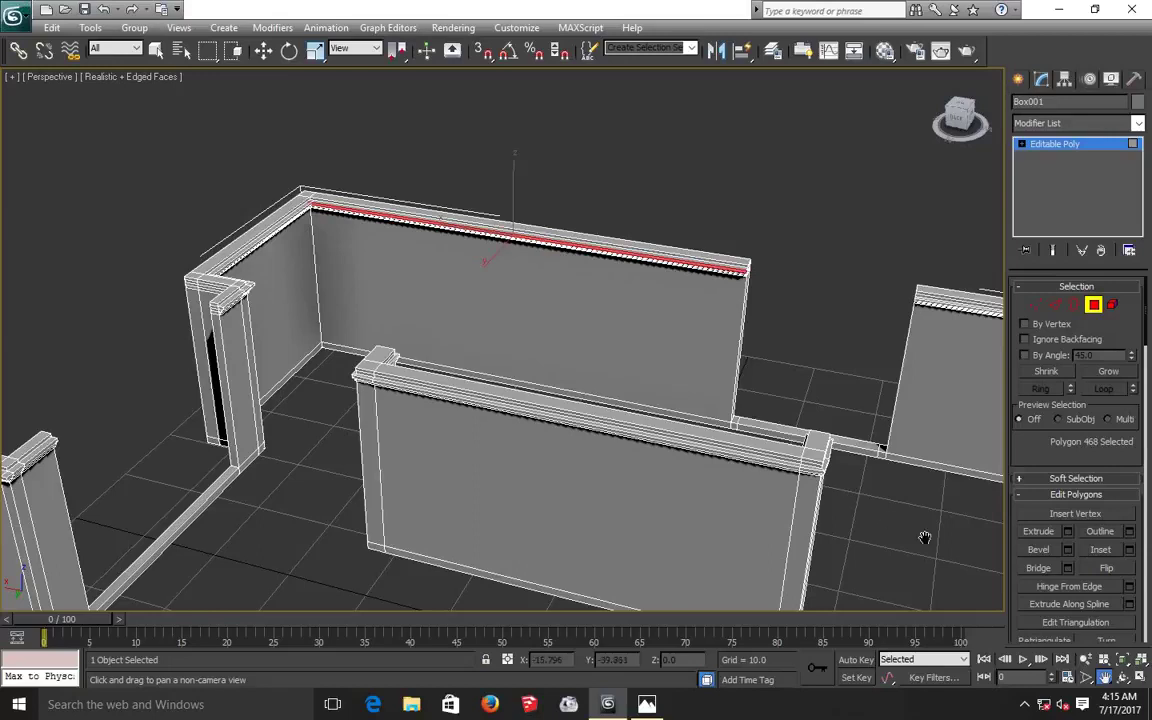
drag(571, 499, 411, 476)
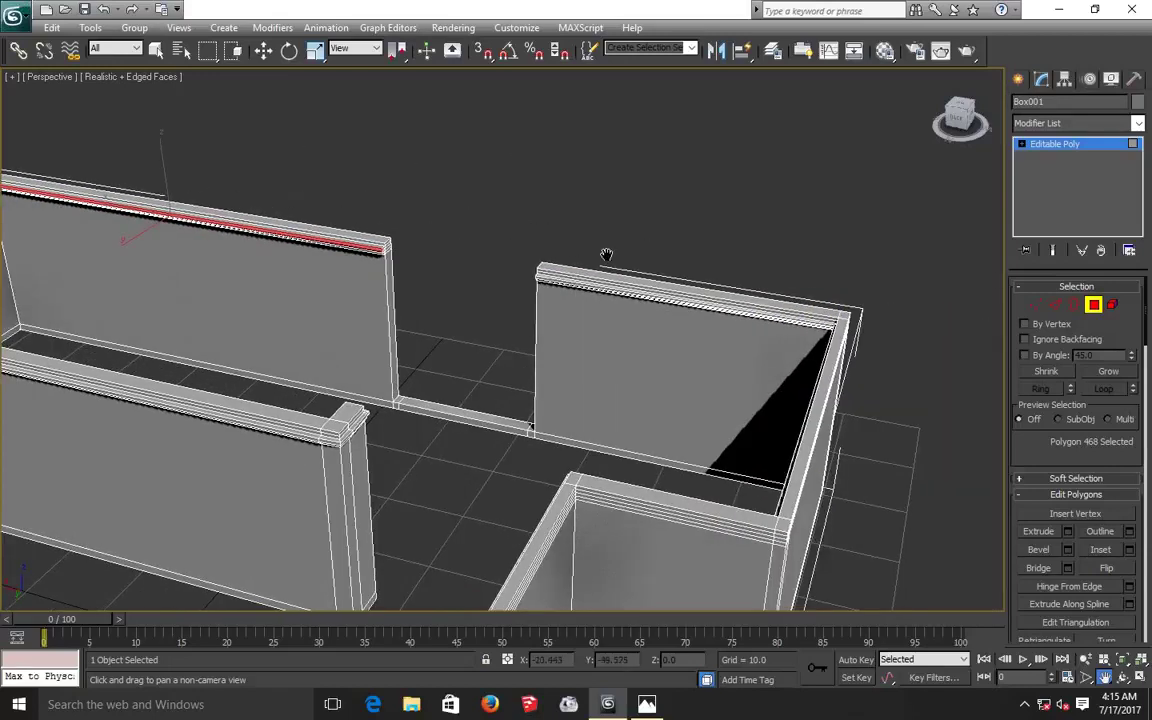
scroll(606, 254, up, 3)
scroll(614, 254, up, 2)
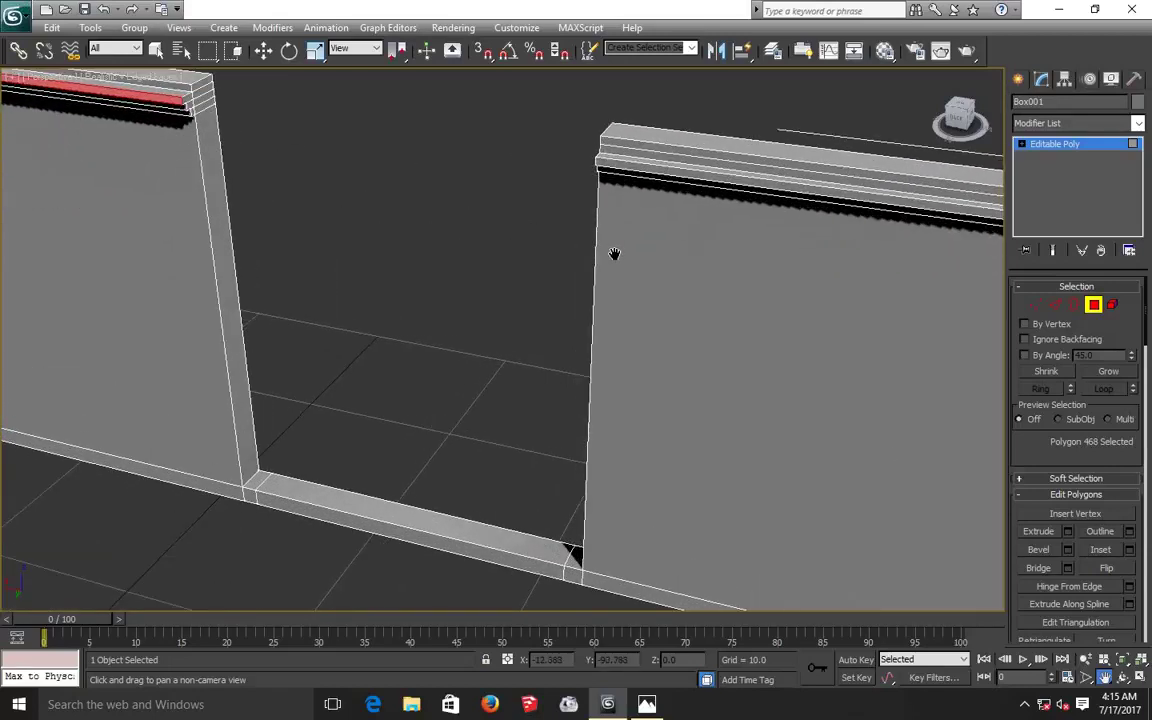
scroll(659, 279, up, 2)
scroll(352, 527, down, 1)
scroll(674, 314, down, 1)
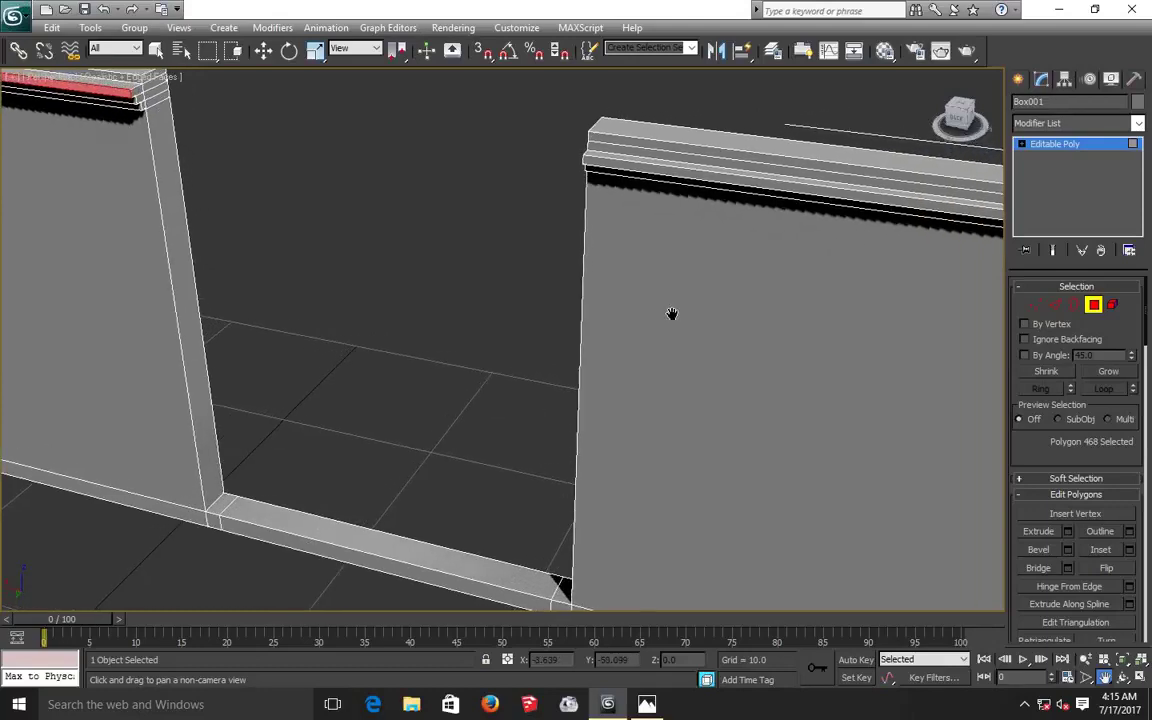
scroll(475, 490, down, 1)
middle_drag(475, 490, 473, 489)
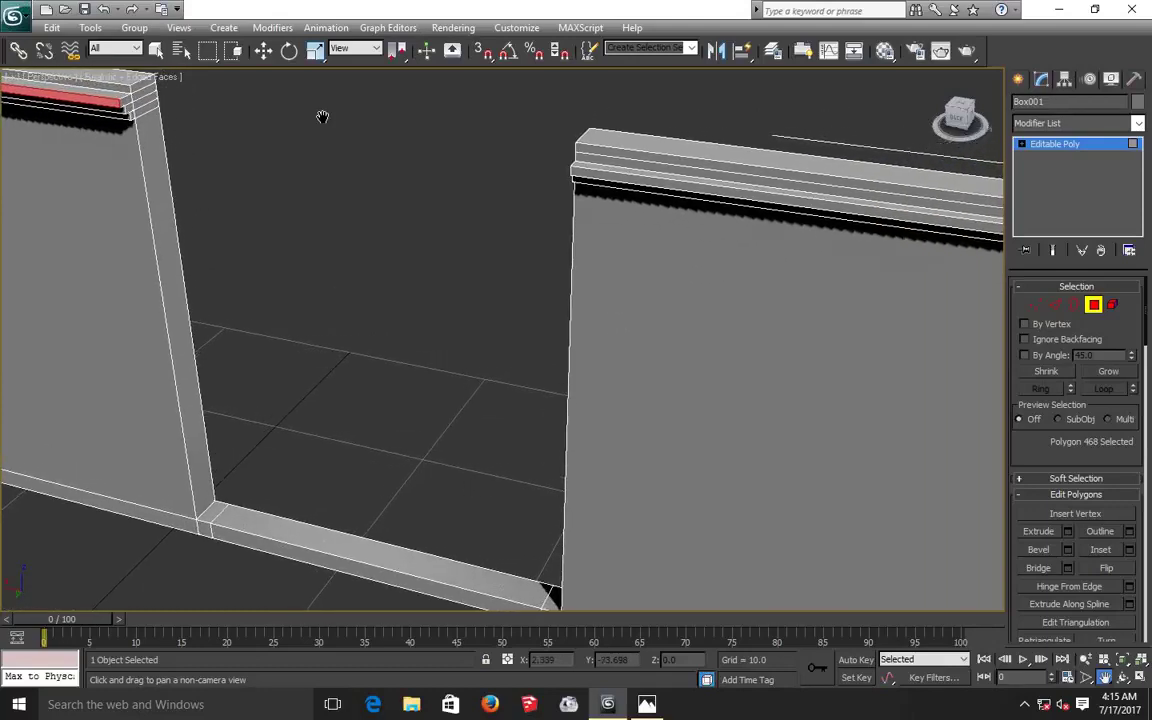
Extrude the long right wall's top trim strip polygon by 0.263 through Extrude settings.
click(264, 52)
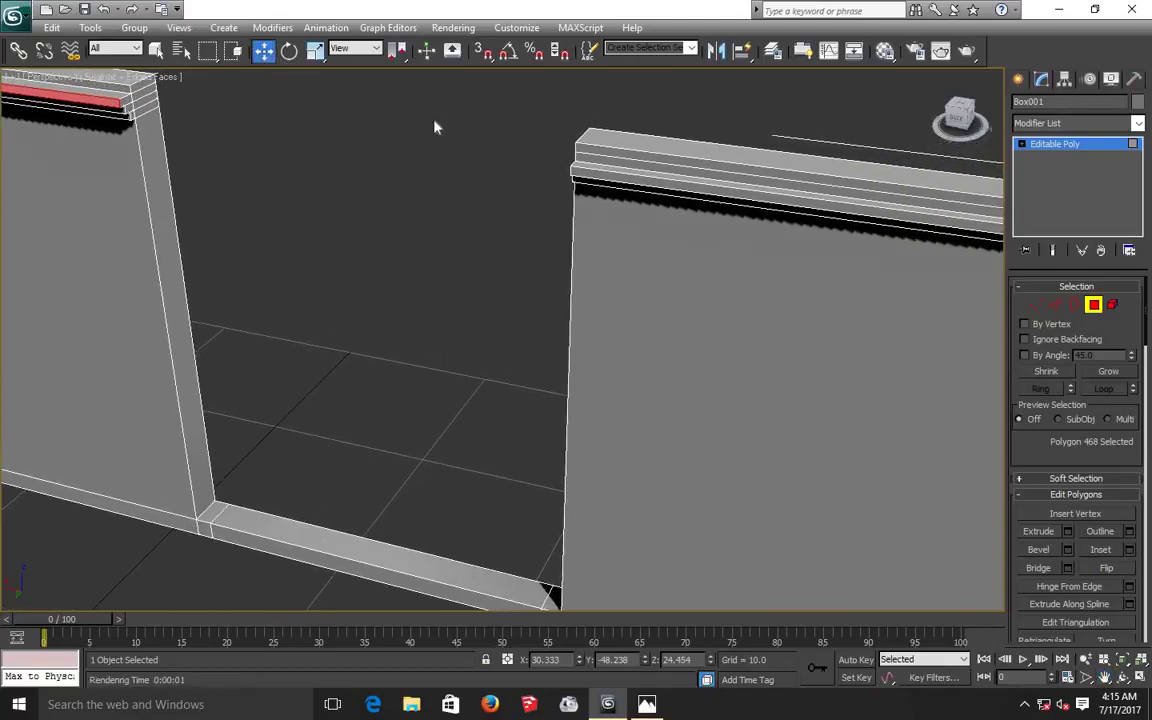
click(591, 155)
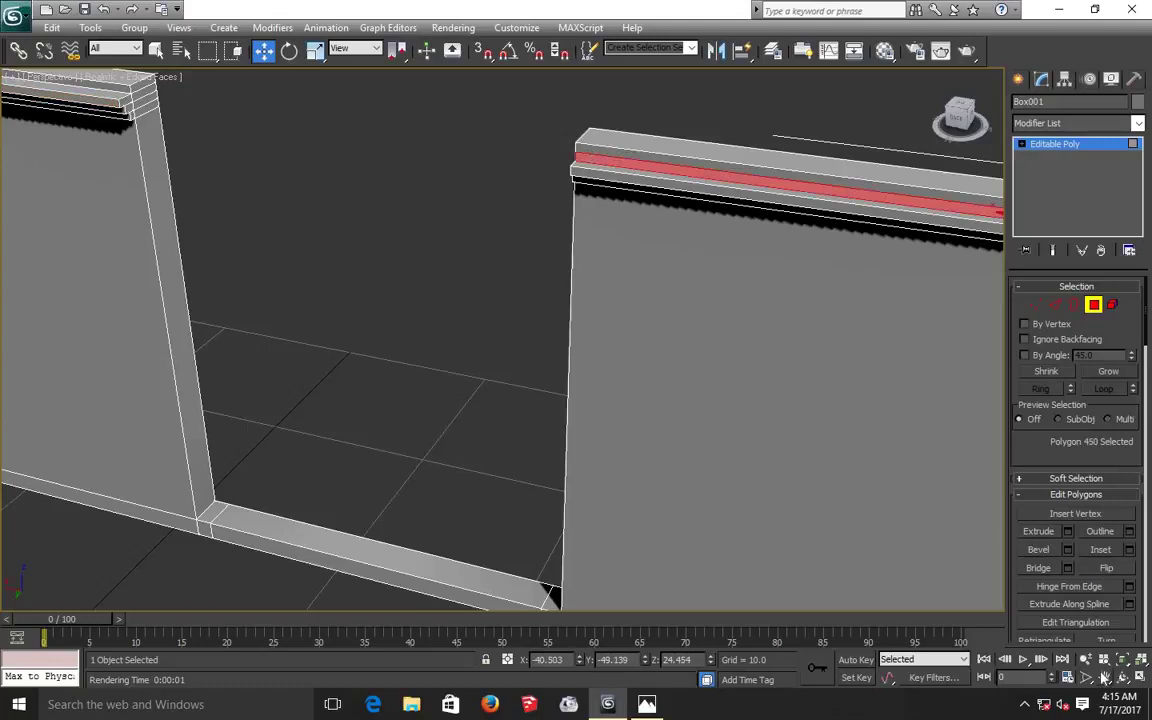
click(1105, 677)
drag(640, 365, 541, 373)
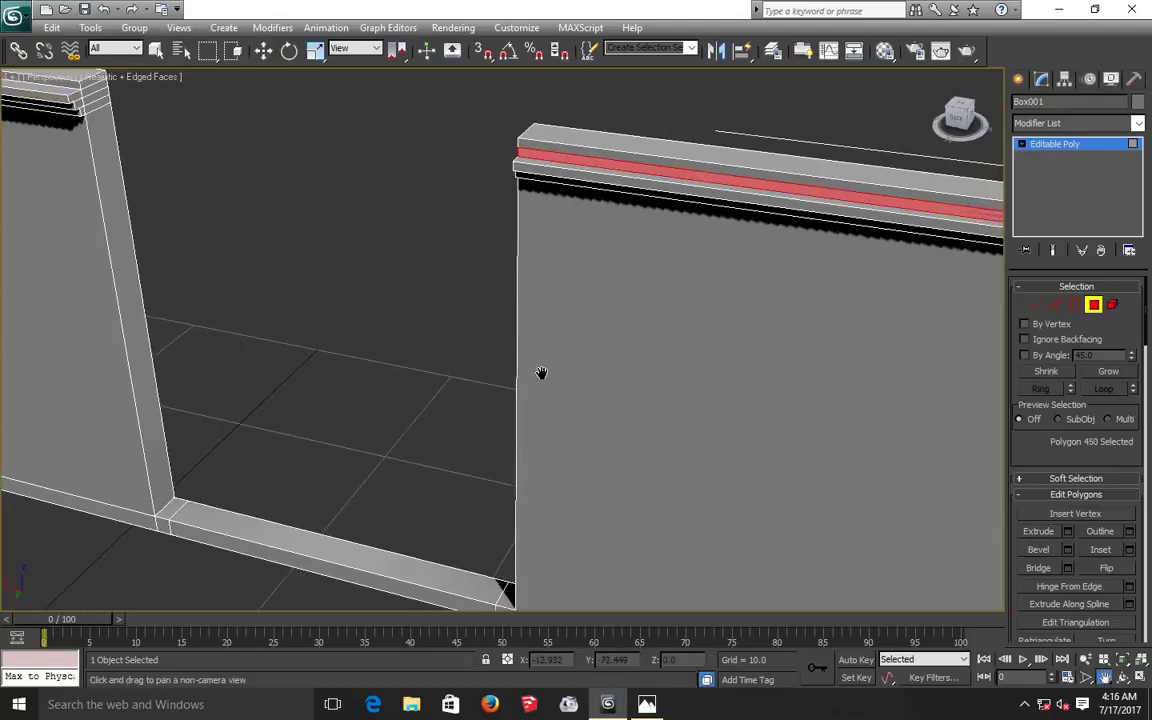
mouse_move(643, 337)
mouse_down()
mouse_move(272, 311)
mouse_move(845, 388)
mouse_up()
drag(393, 339, 872, 365)
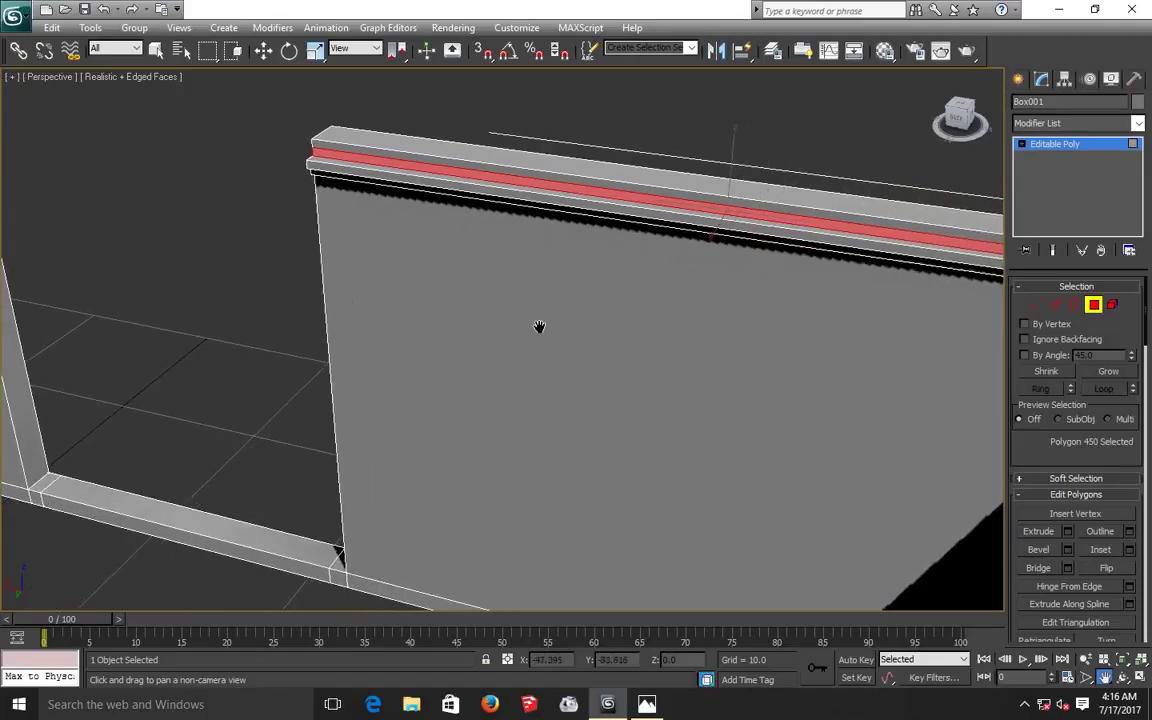
mouse_move(537, 326)
mouse_down()
mouse_move(680, 355)
mouse_move(846, 352)
mouse_move(368, 329)
mouse_move(661, 373)
mouse_move(994, 488)
mouse_up()
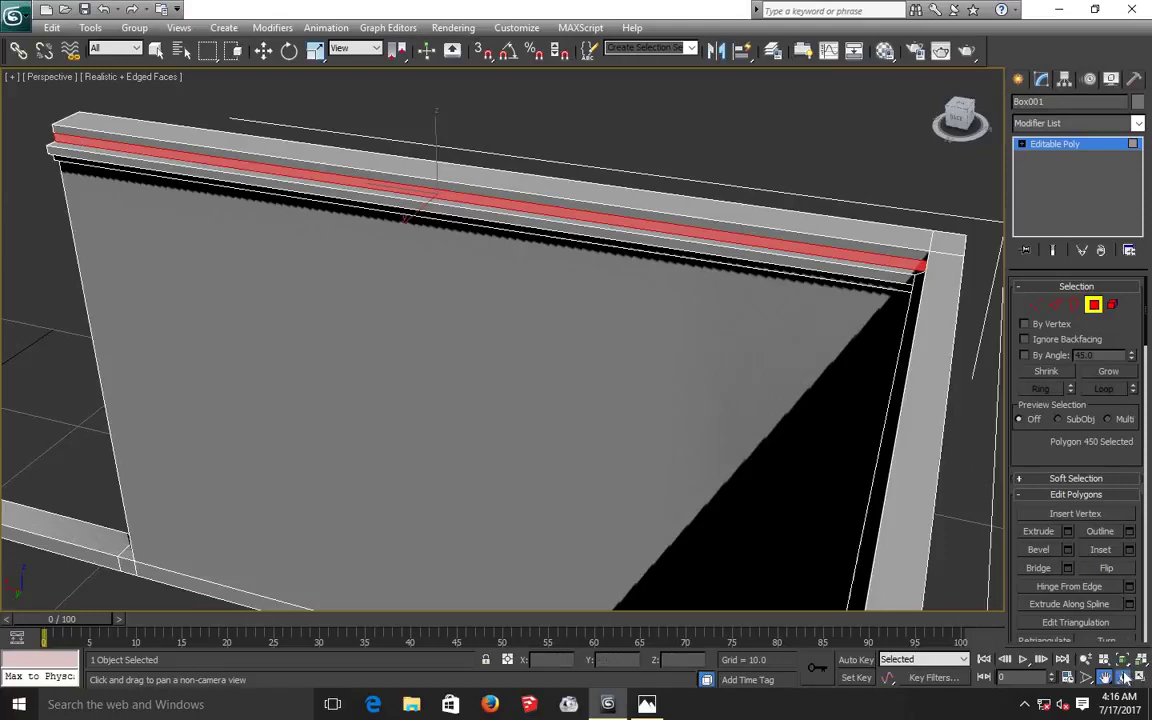
click(1122, 677)
drag(607, 432, 641, 427)
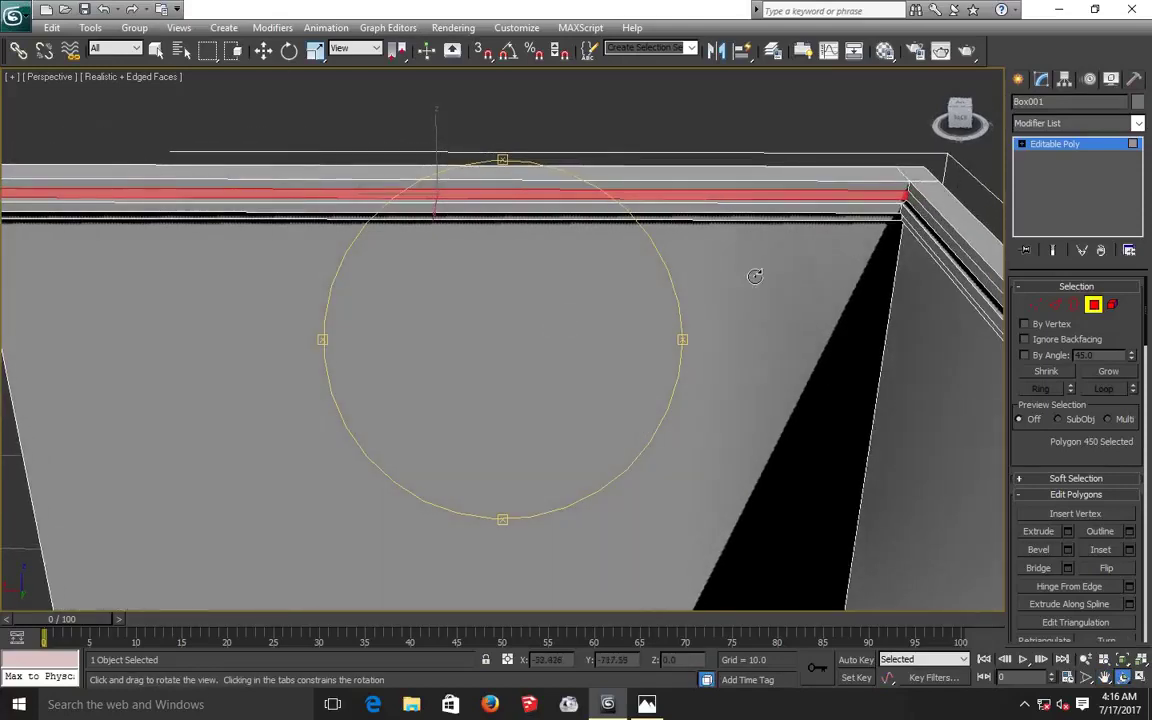
click(1068, 532)
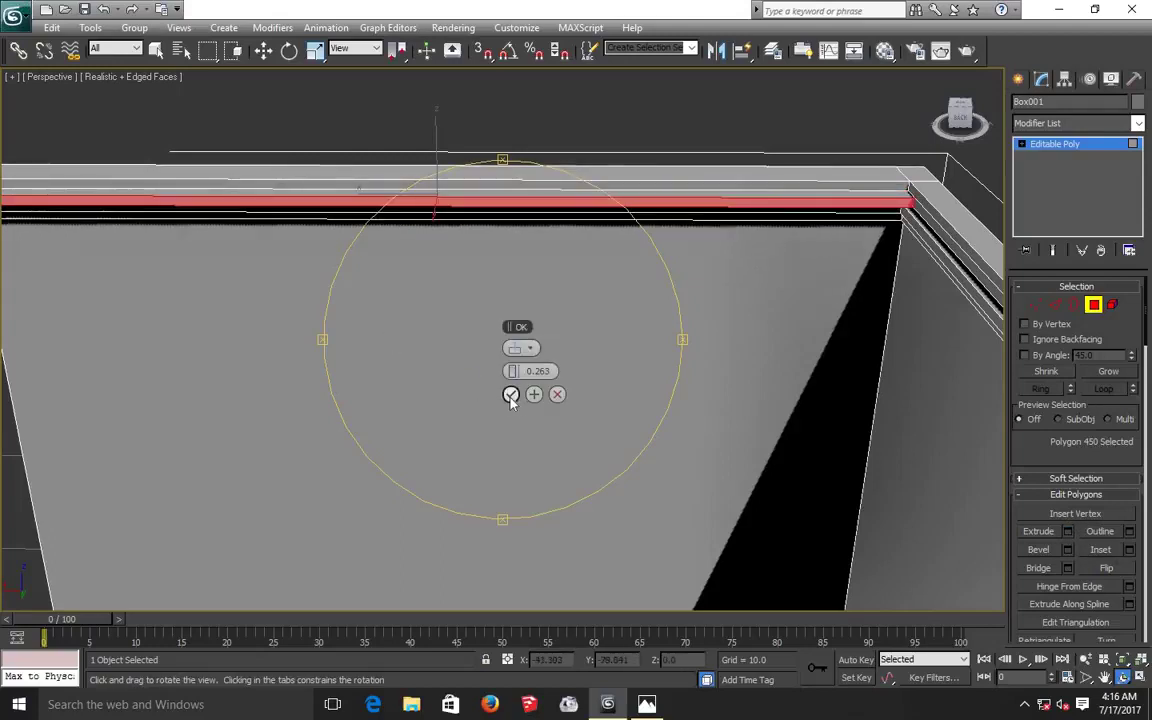
click(510, 395)
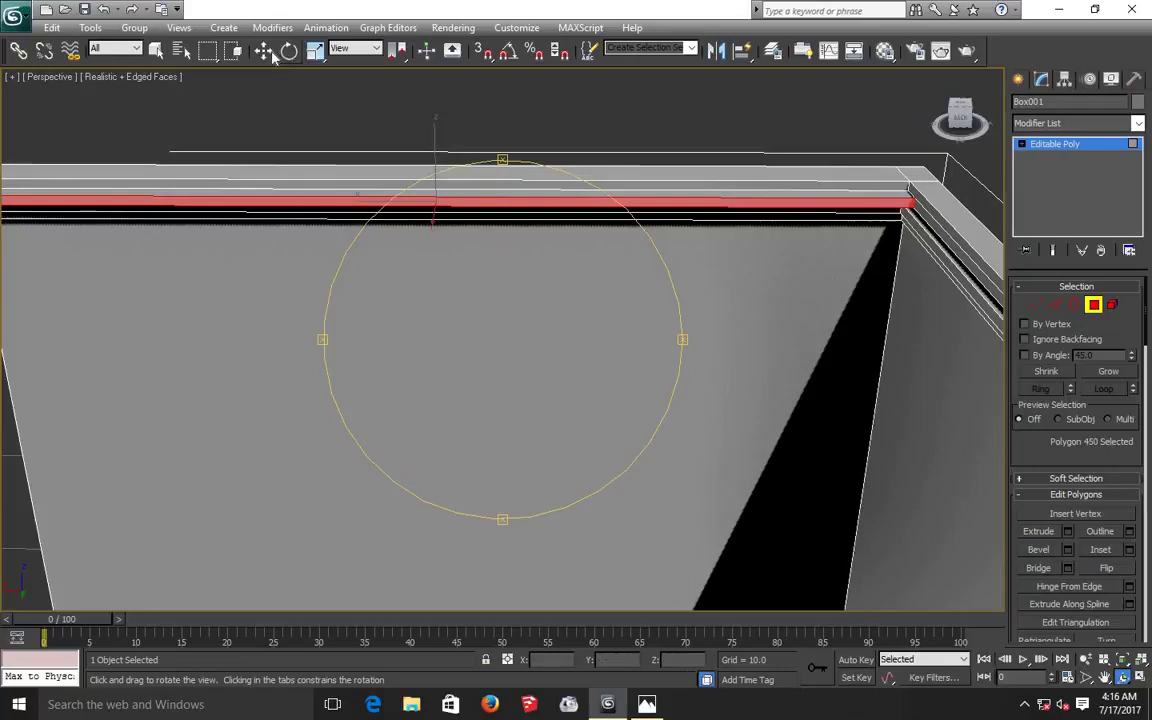
Extrude the next trim strip along the wall top by 0.263.
click(263, 51)
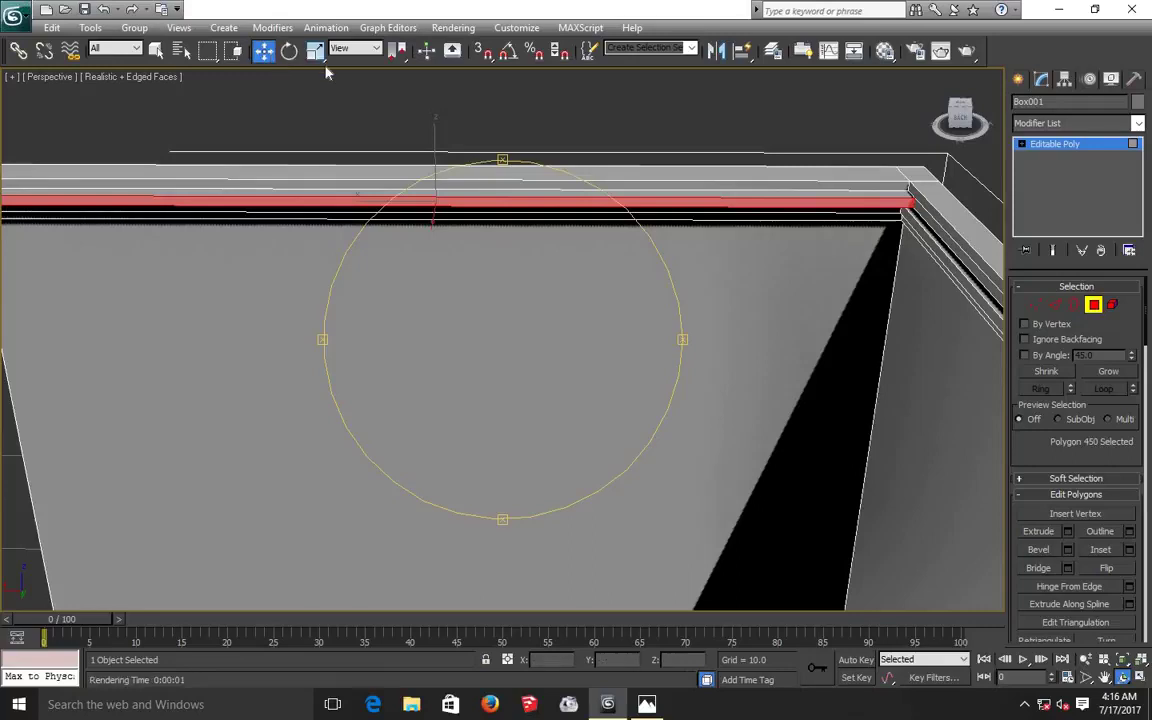
click(969, 264)
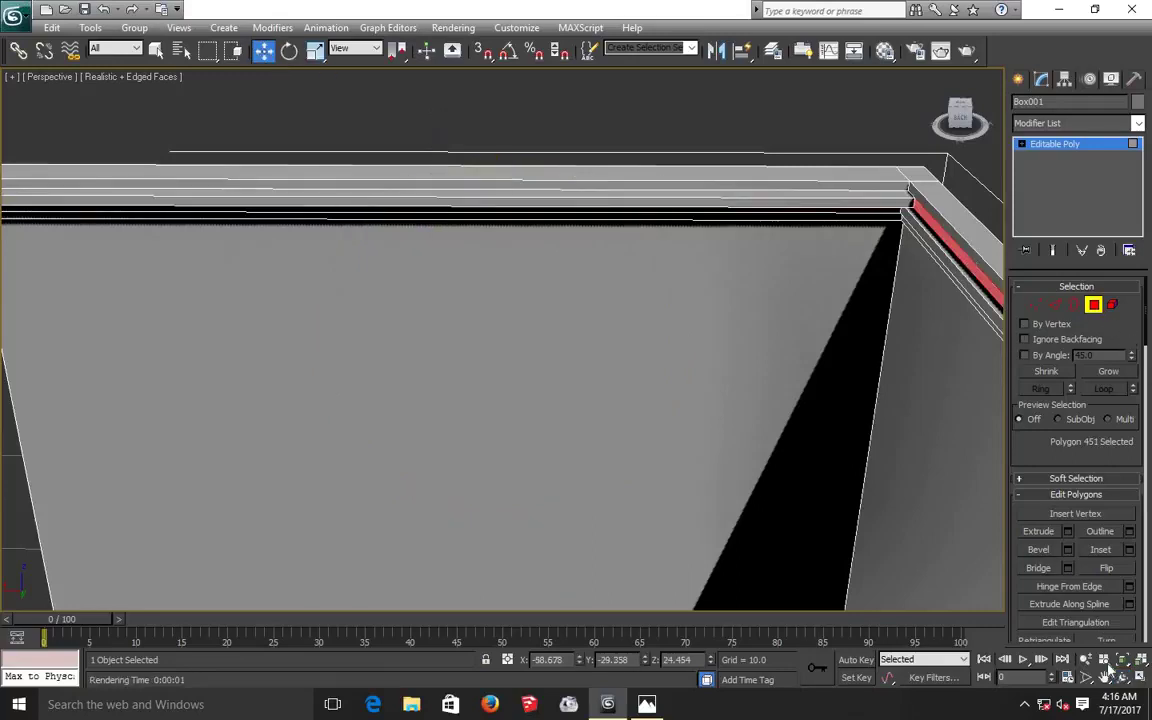
click(1122, 678)
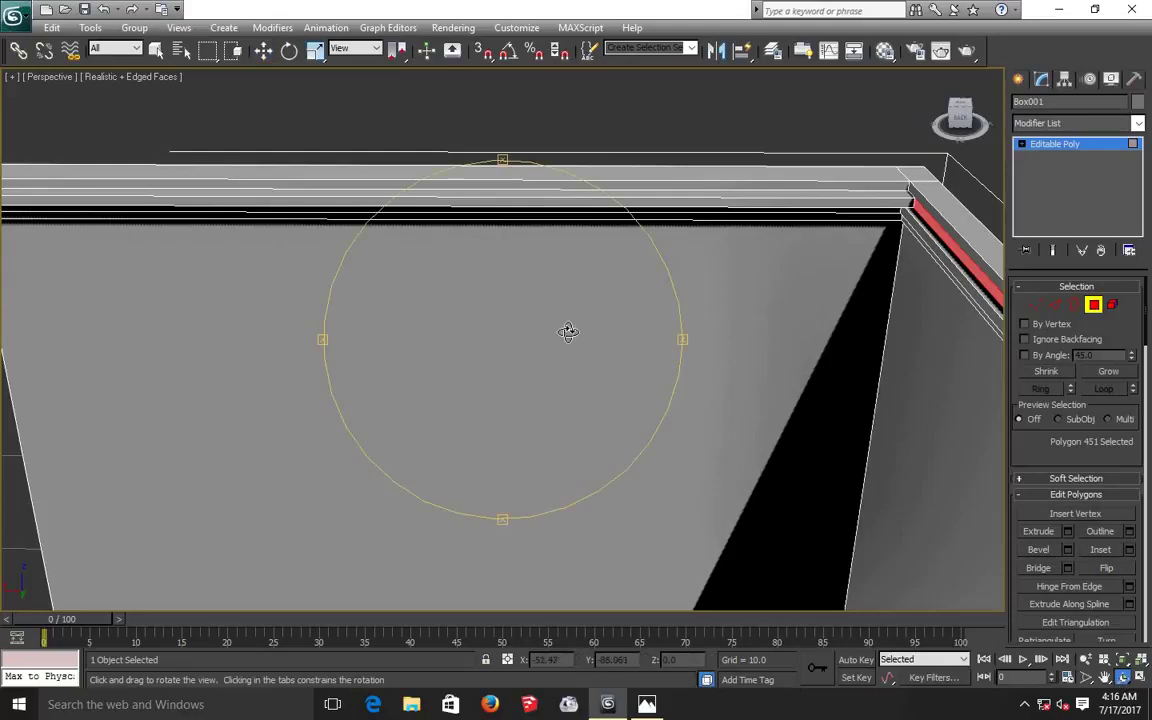
mouse_move(576, 334)
mouse_down()
mouse_move(664, 314)
mouse_move(703, 321)
mouse_up()
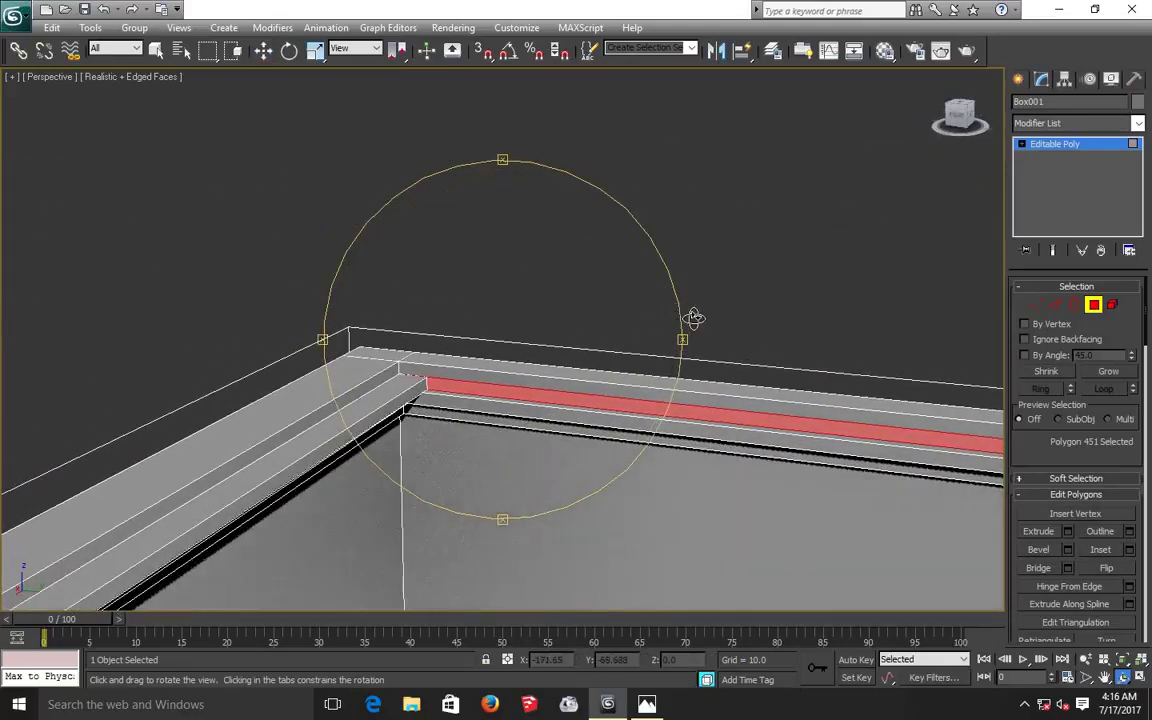
drag(703, 321, 730, 360)
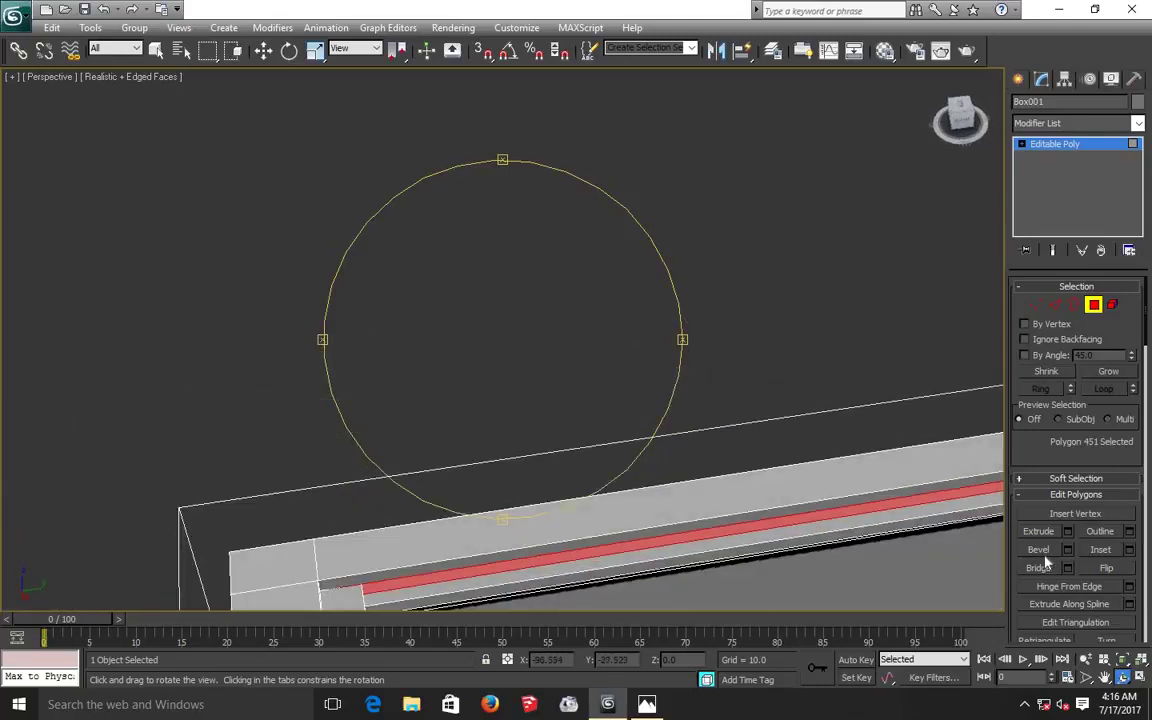
click(1104, 677)
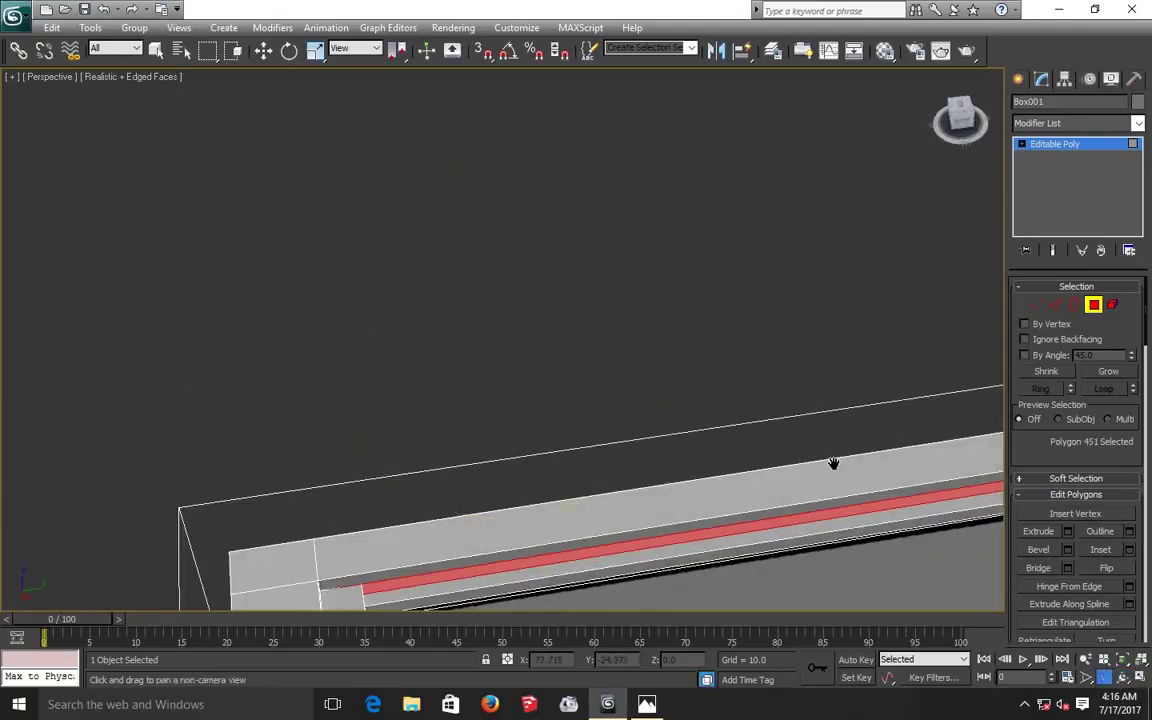
mouse_move(831, 463)
mouse_down()
mouse_move(496, 367)
mouse_move(200, 327)
mouse_up()
drag(730, 420, 658, 398)
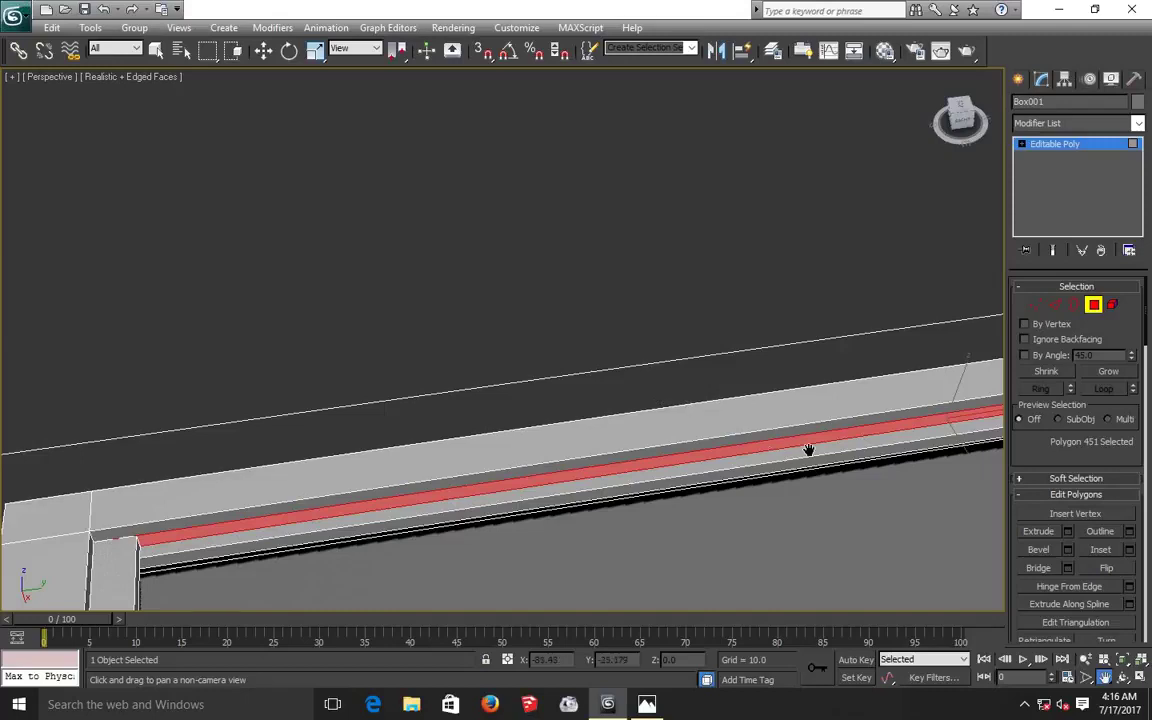
drag(445, 409, 195, 314)
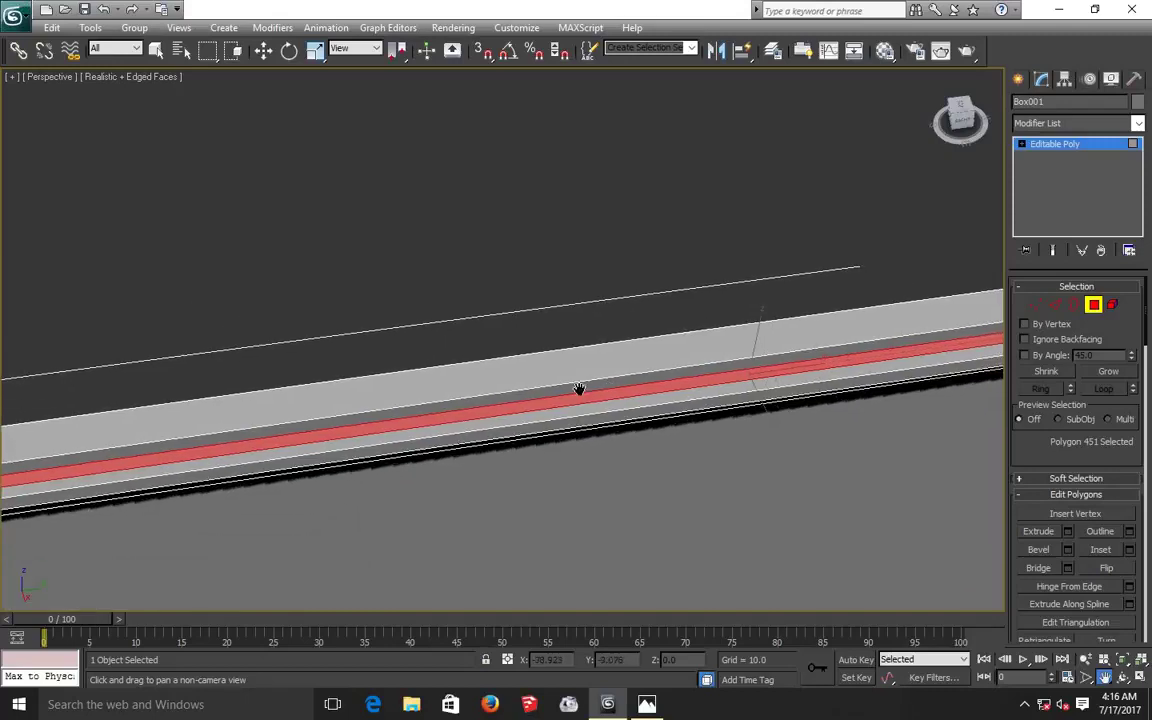
drag(579, 389, 195, 357)
drag(695, 348, 645, 343)
drag(432, 348, 231, 342)
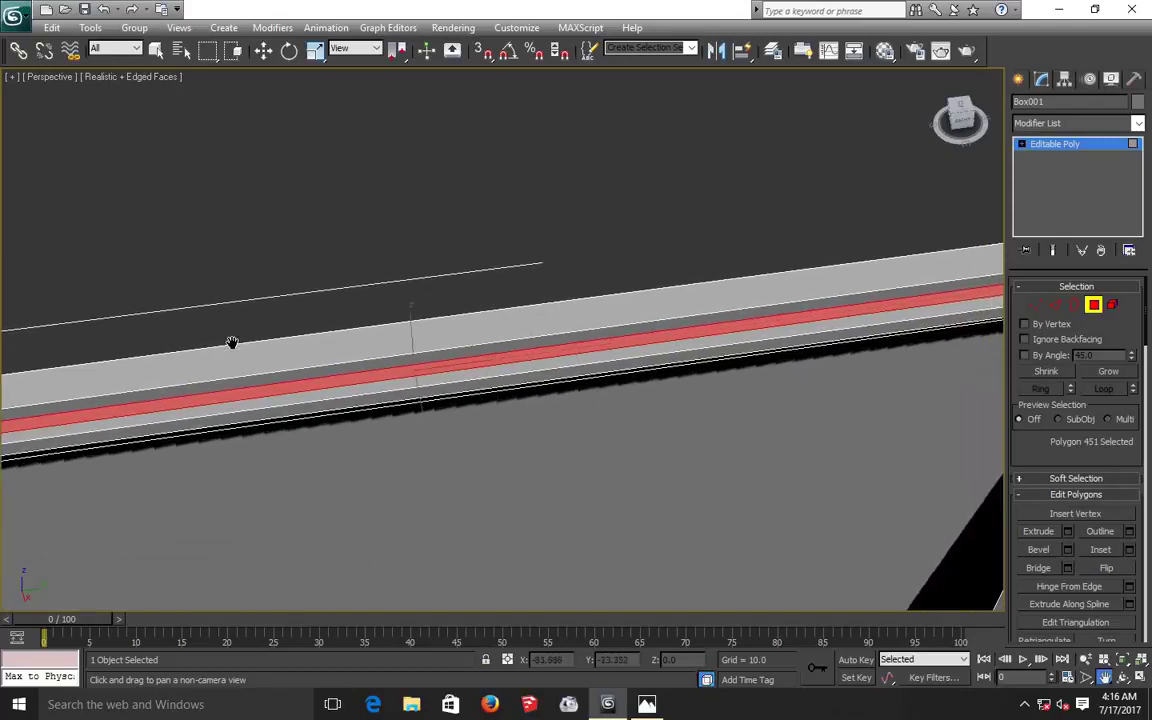
drag(860, 350, 736, 347)
drag(440, 358, 107, 350)
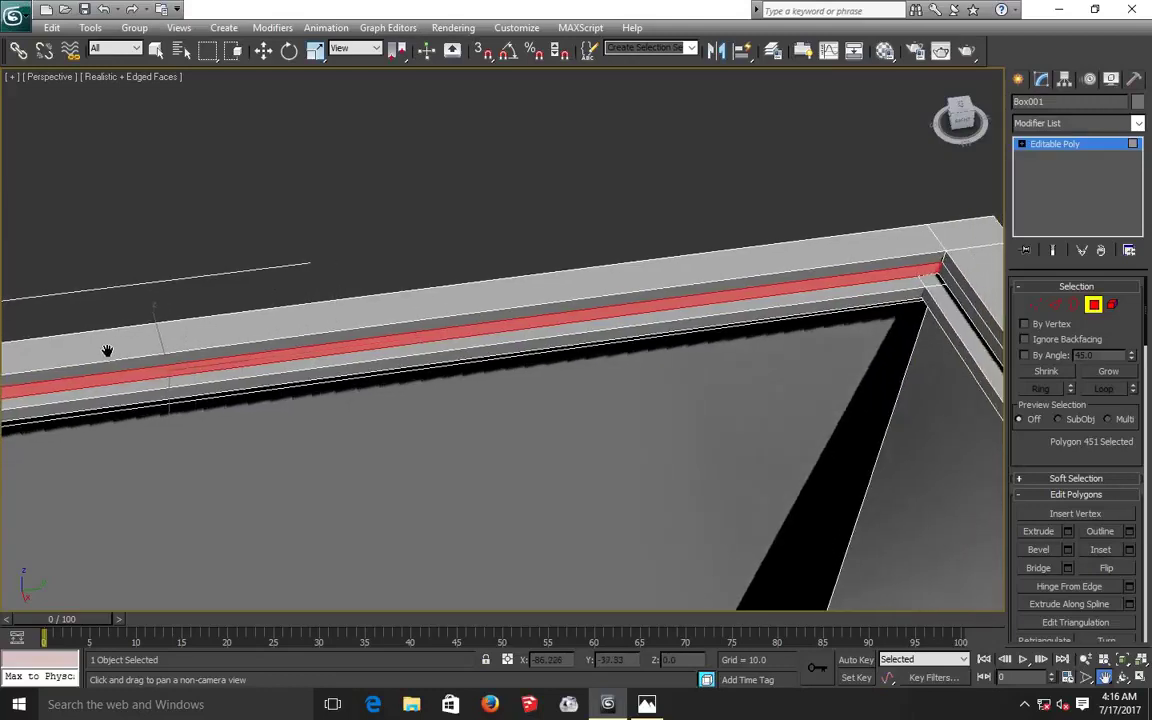
click(1067, 537)
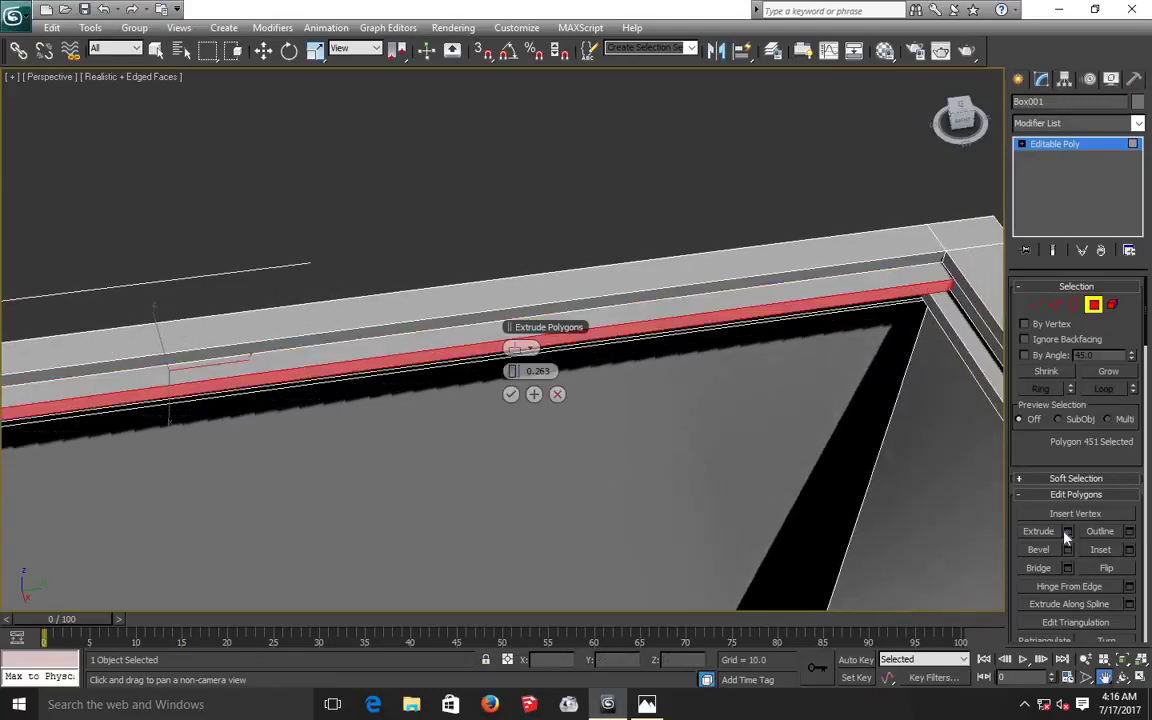
click(510, 394)
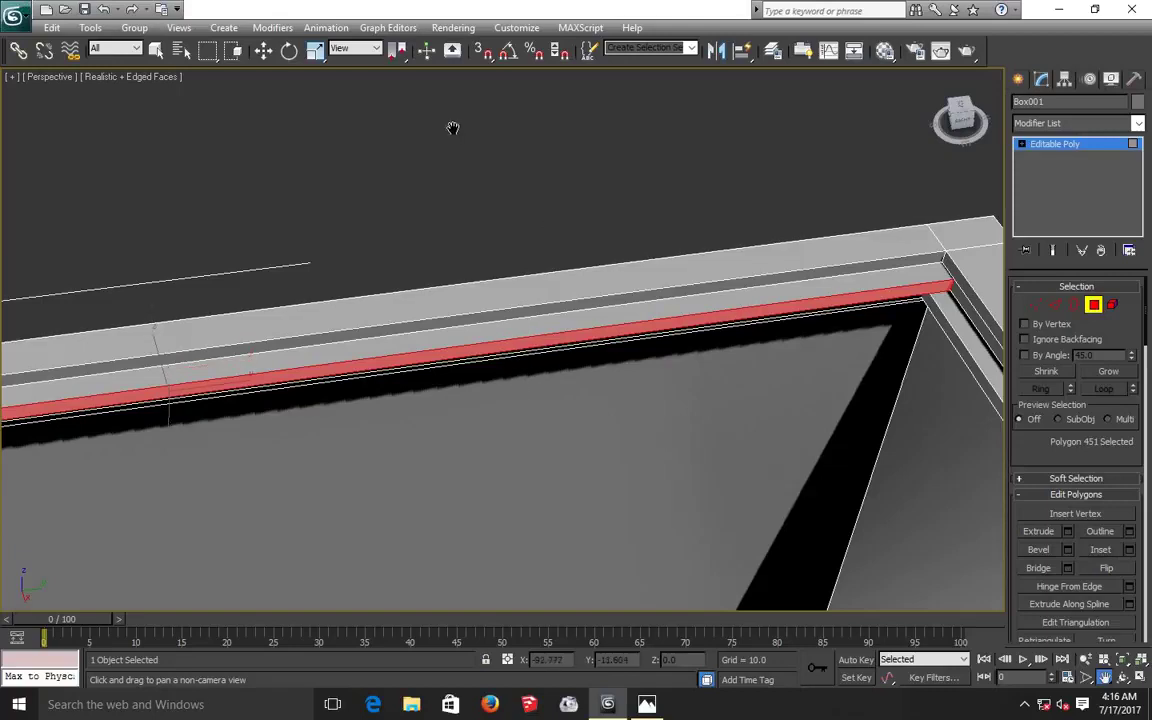
Extrude the side face at the wall corner by 0.263.
click(263, 50)
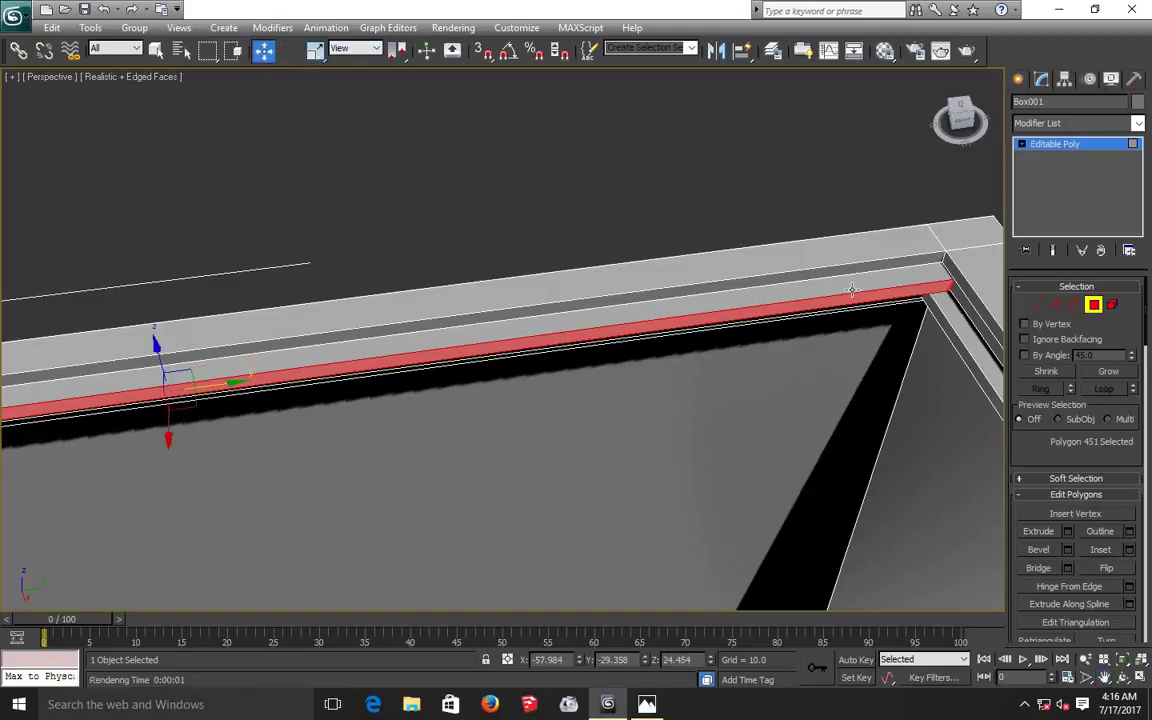
click(961, 304)
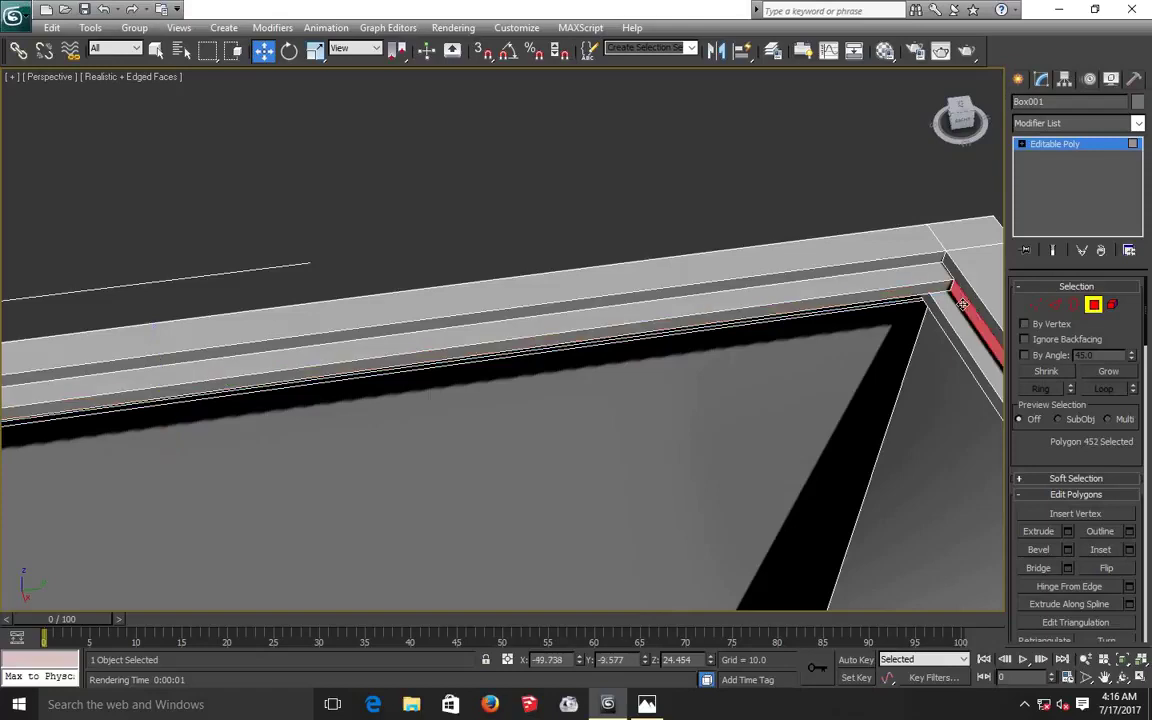
click(1067, 532)
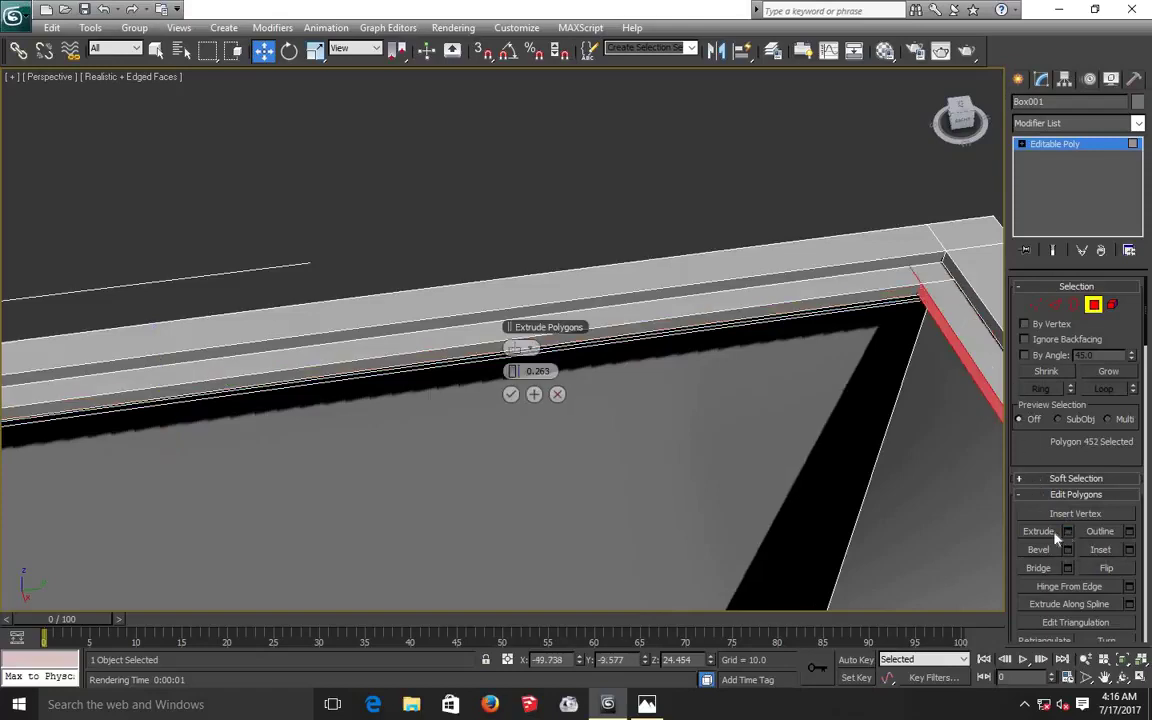
click(511, 396)
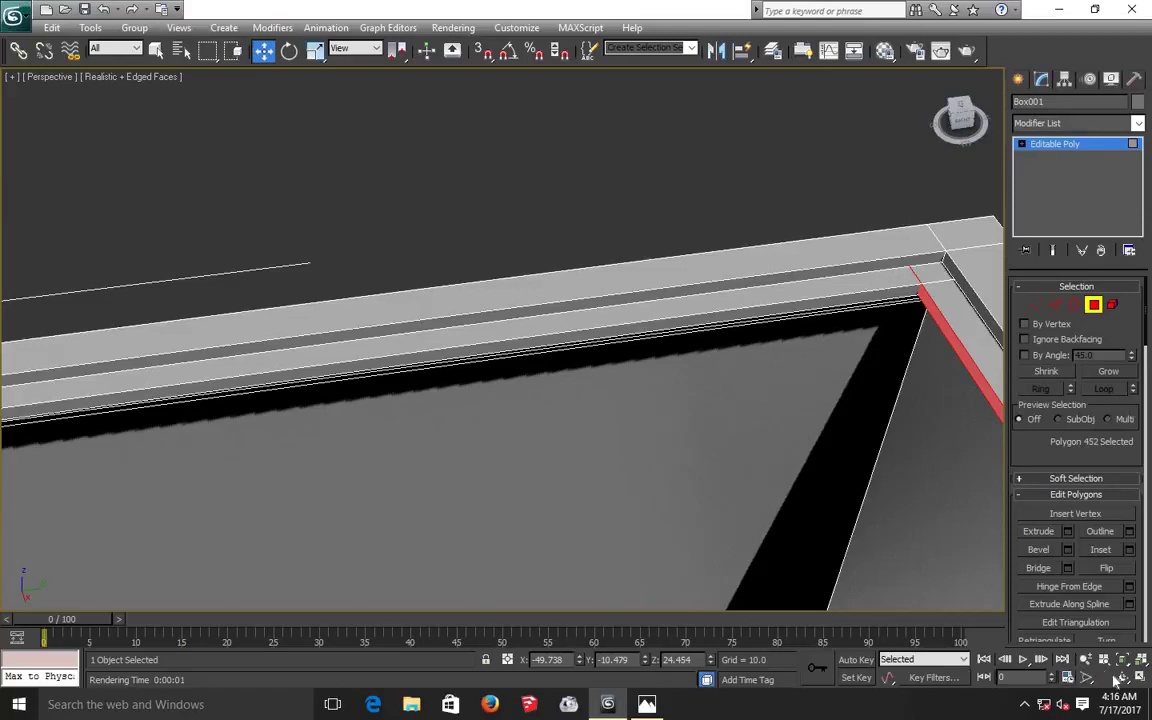
click(1122, 678)
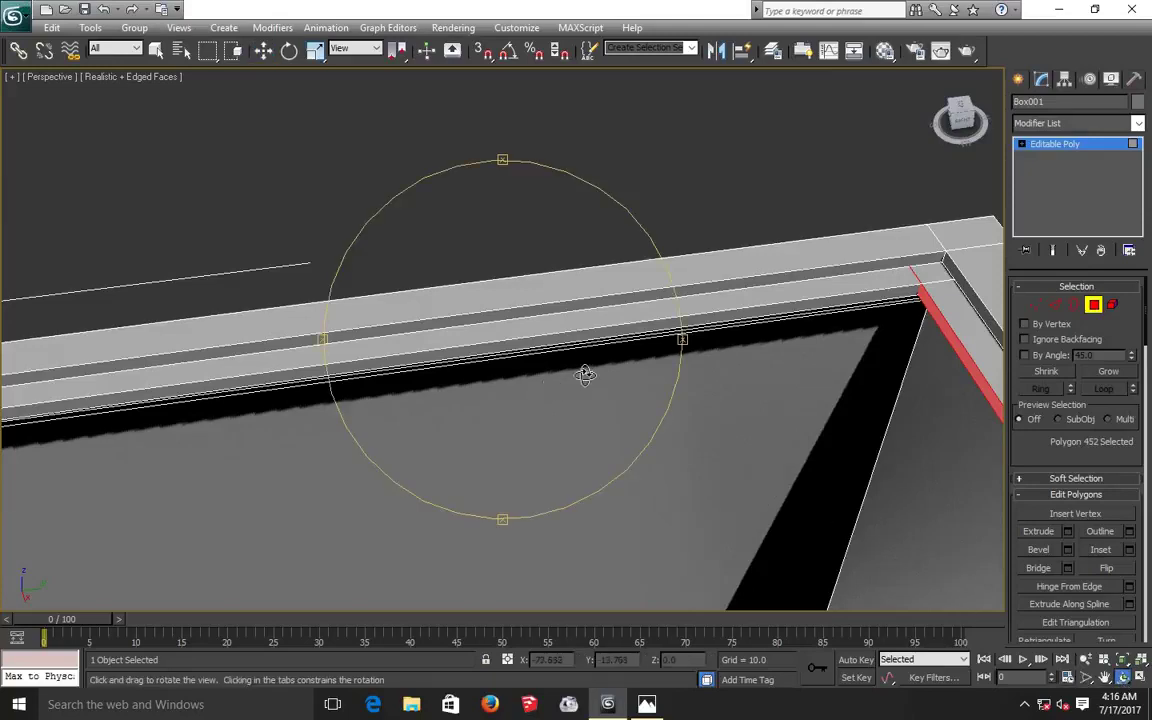
Orbit and pan along the wall's cornice trim toward the wall corner.
mouse_move(530, 340)
mouse_down()
mouse_move(671, 342)
mouse_move(609, 417)
mouse_move(607, 402)
mouse_move(862, 461)
mouse_up()
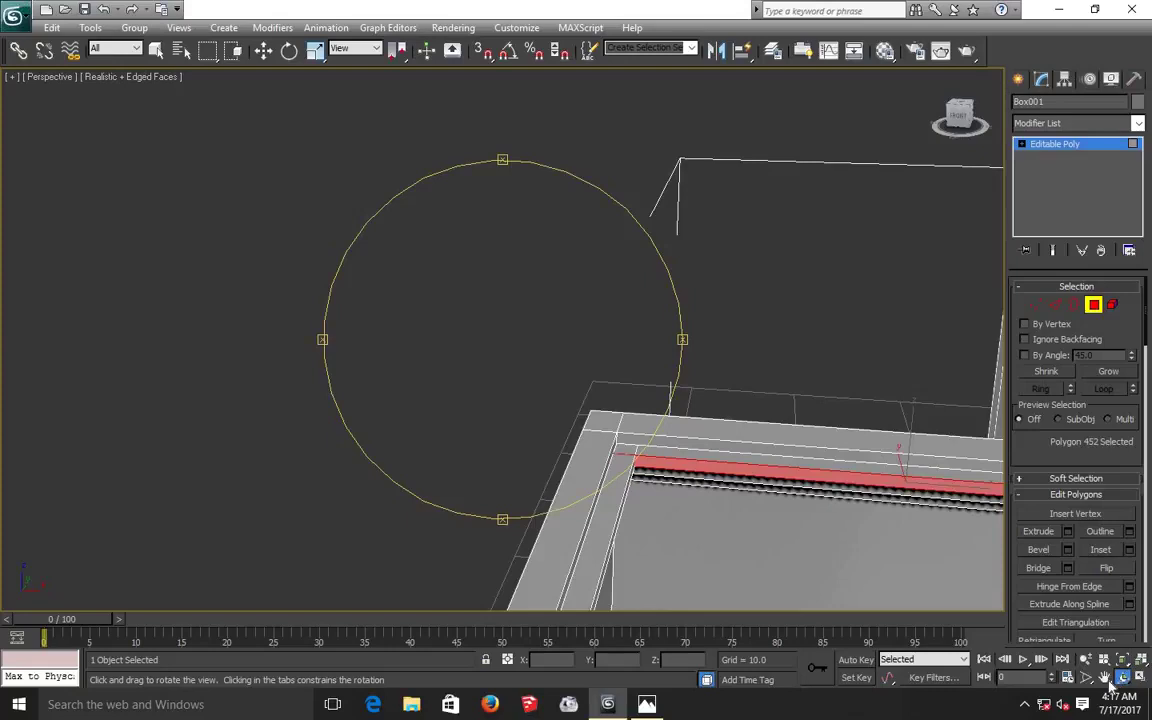
click(1104, 677)
mouse_move(915, 509)
mouse_down()
mouse_move(560, 411)
mouse_move(283, 381)
mouse_up()
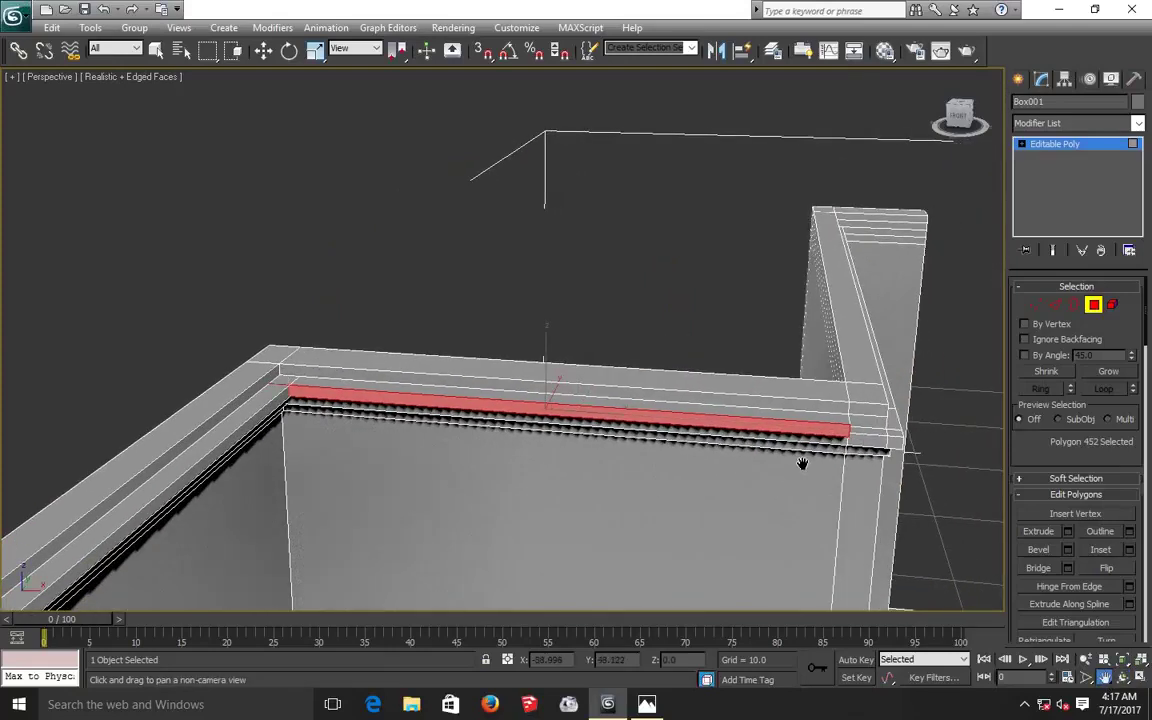
scroll(802, 463, up, 2)
drag(550, 368, 165, 260)
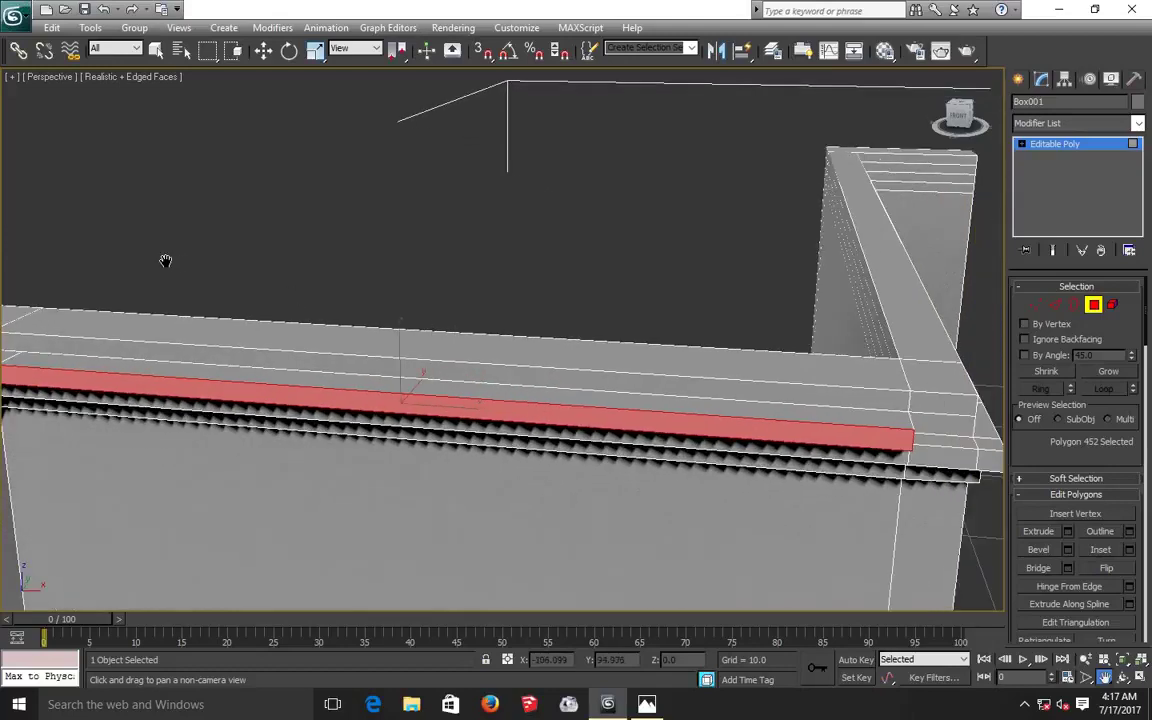
drag(584, 417, 221, 342)
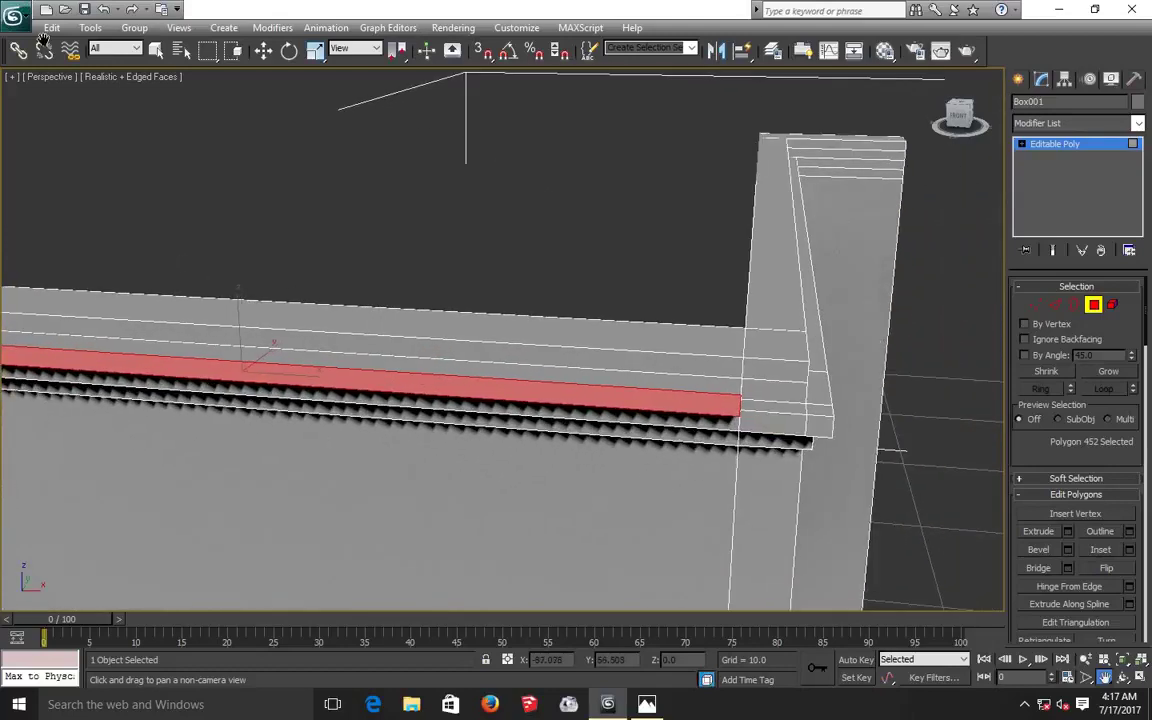
click(265, 54)
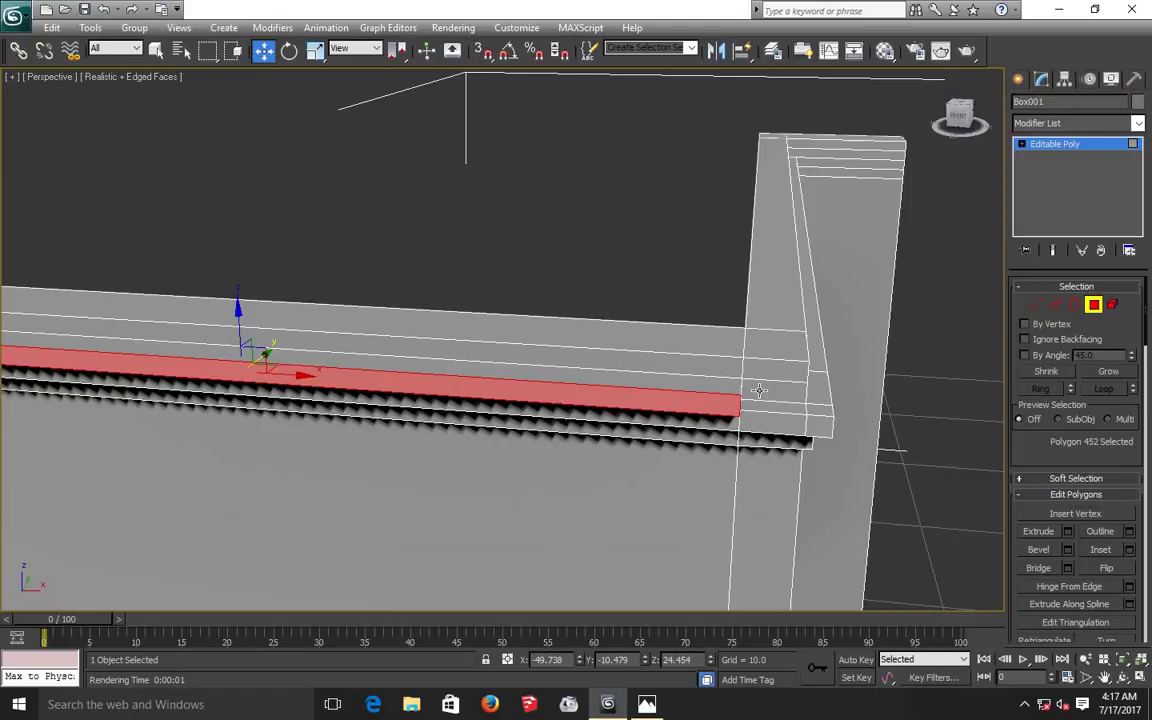
Extrude the small cornice face at the wall corner by 0.263.
click(759, 390)
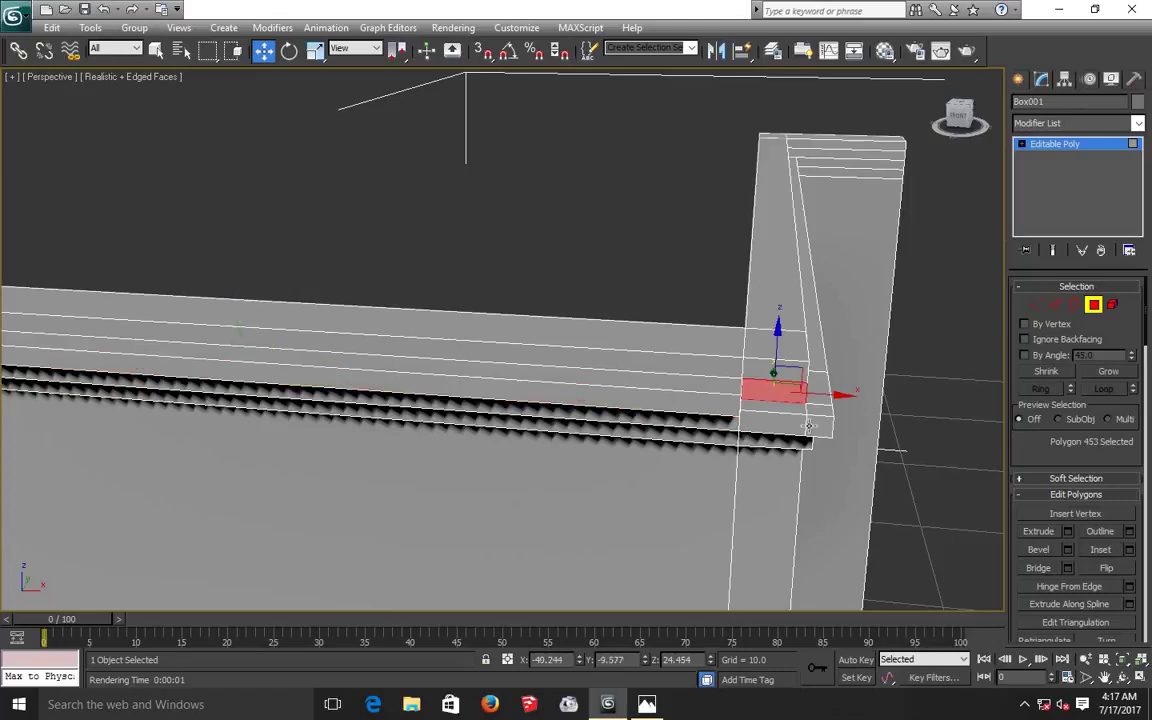
click(1068, 532)
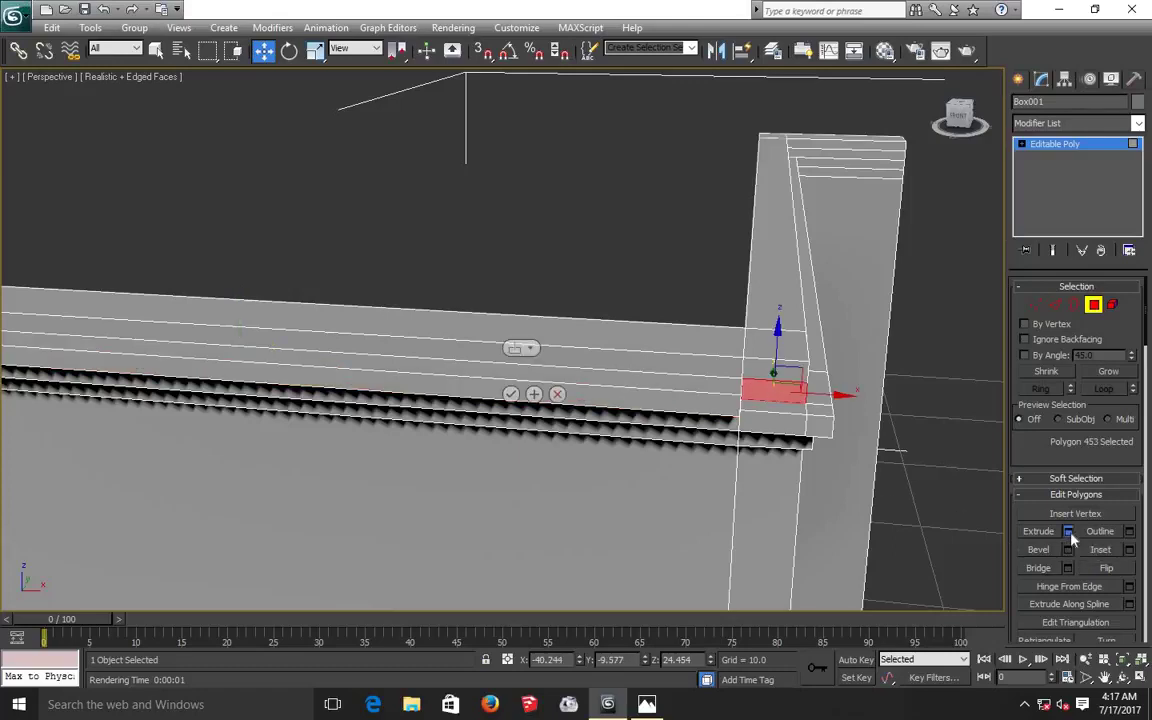
click(510, 394)
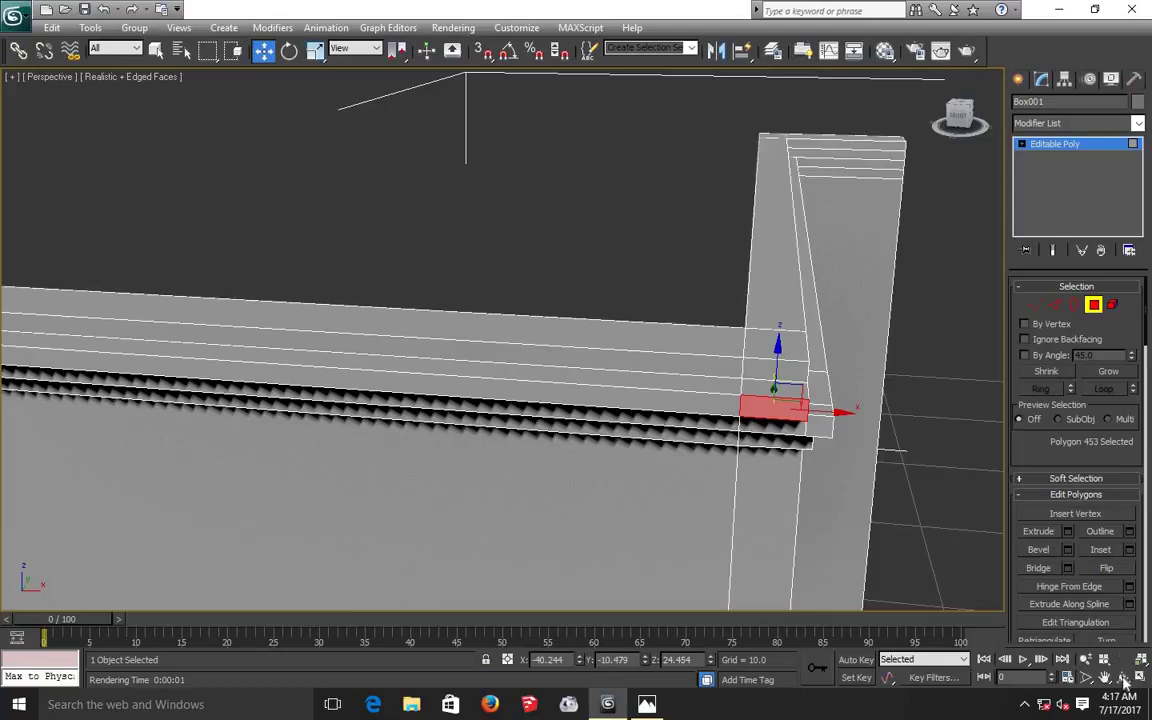
Extrude the next three cornice faces along the railing wall by 0.263.
click(1122, 678)
mouse_move(533, 348)
mouse_down()
mouse_move(545, 370)
mouse_move(500, 366)
mouse_up()
key(w)
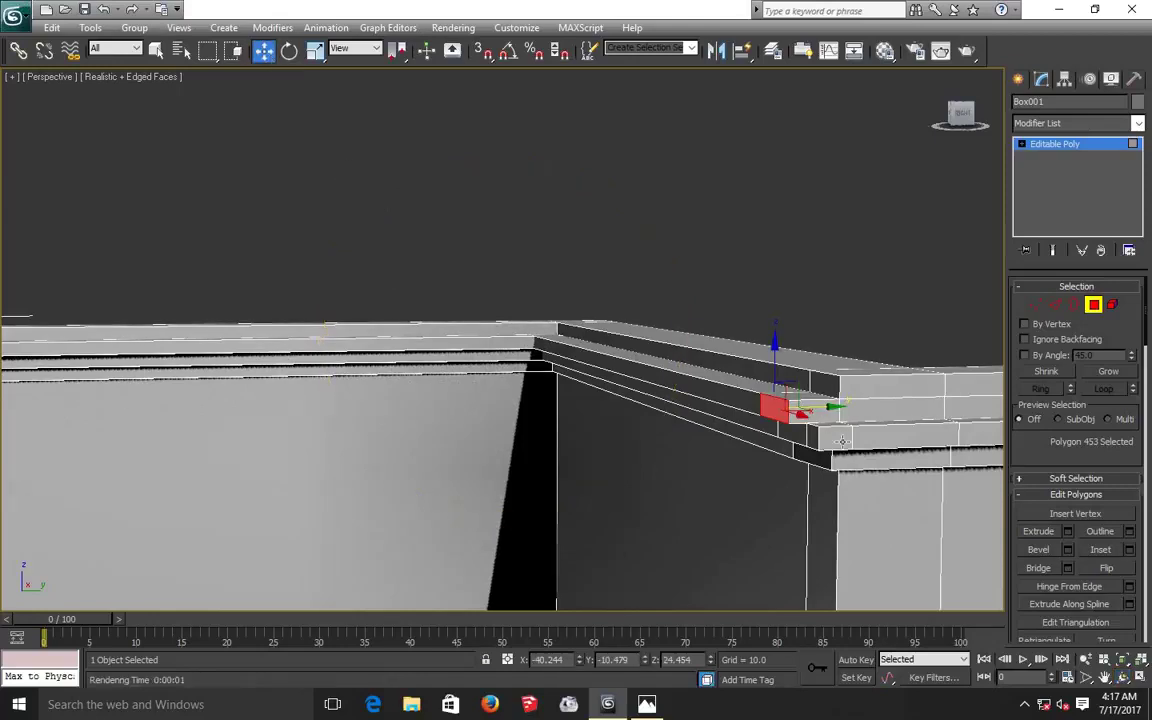
click(826, 412)
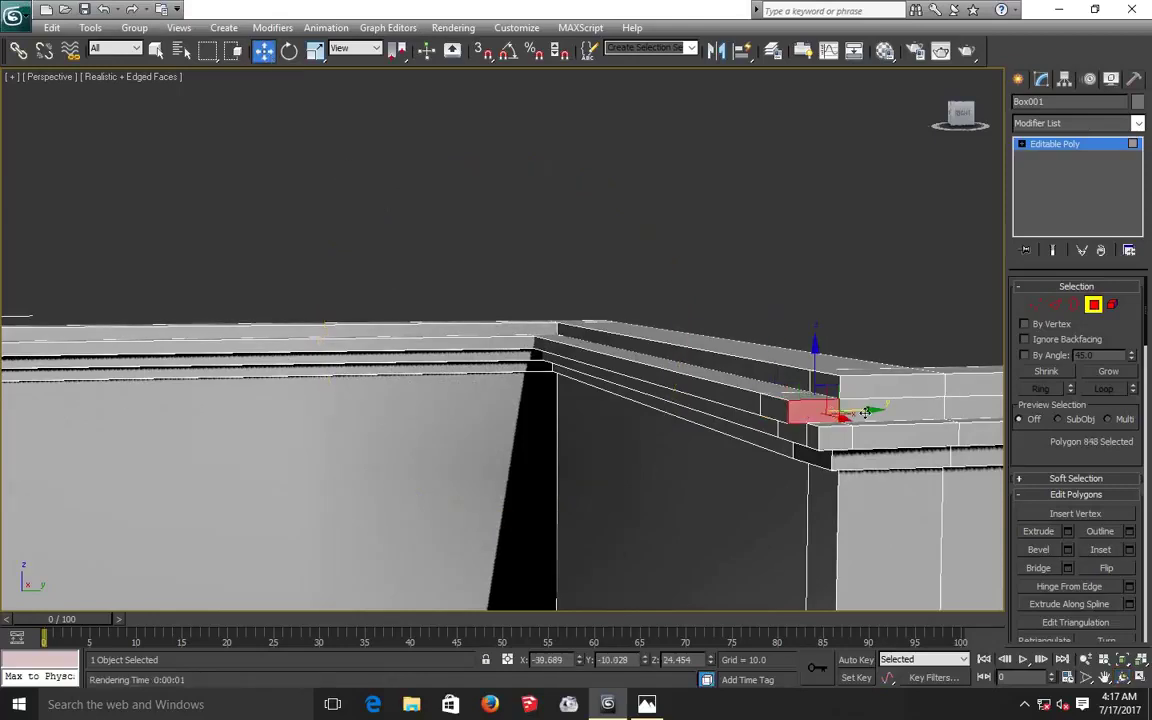
ctrl+click(957, 413)
ctrl+click(957, 413)
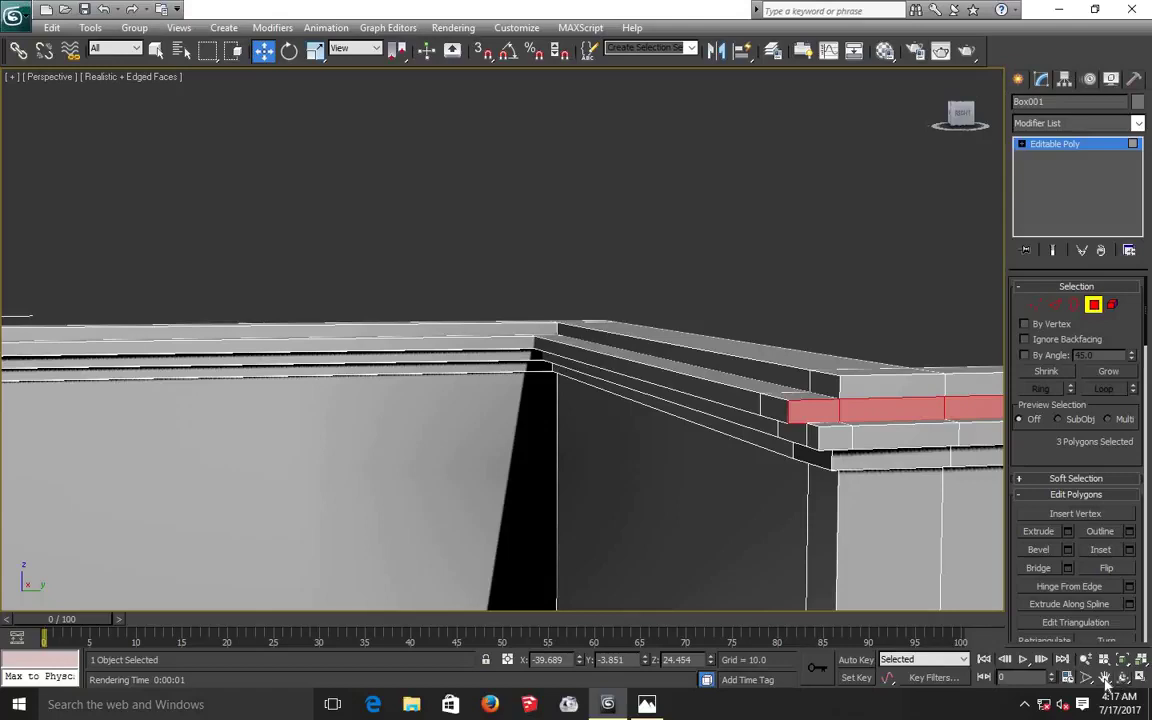
click(1104, 678)
drag(472, 437, 200, 386)
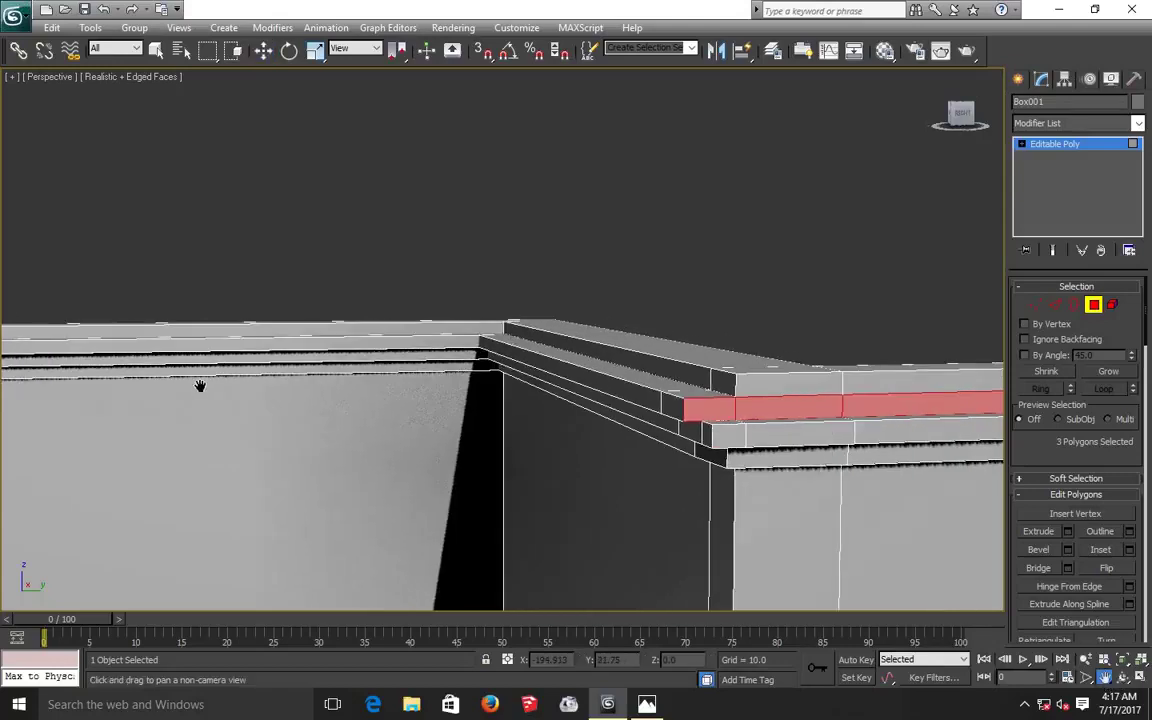
drag(480, 400, 434, 398)
scroll(477, 408, down, 2)
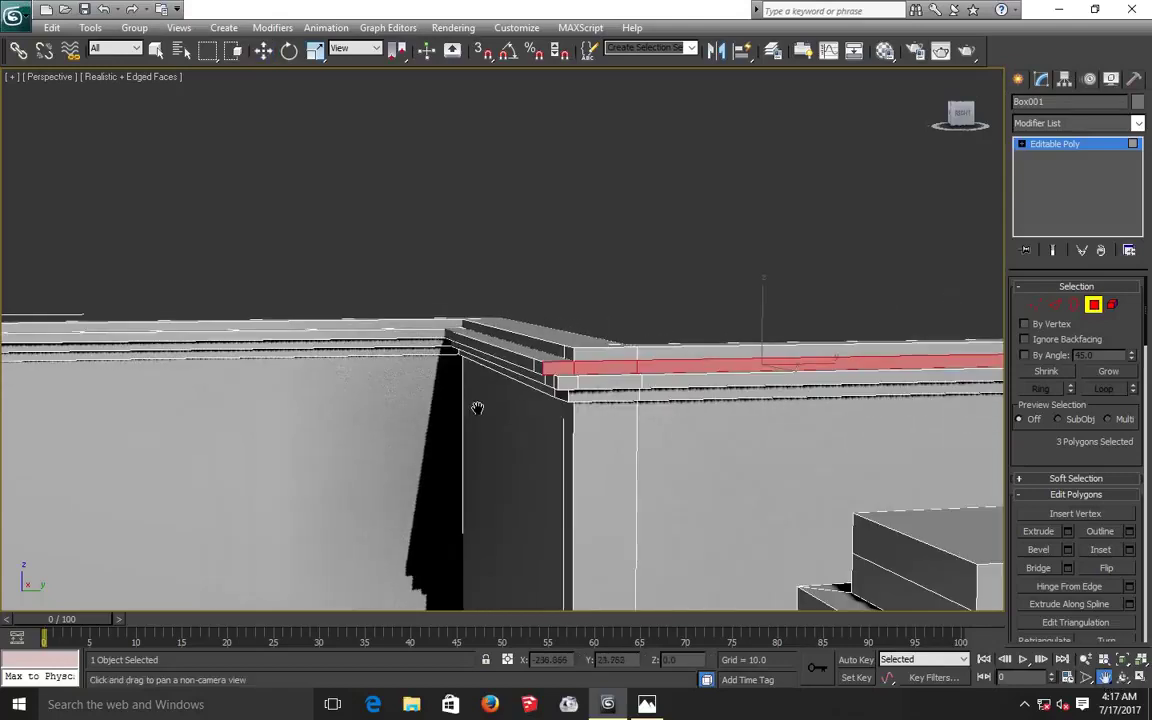
scroll(477, 408, down, 2)
scroll(477, 408, down, 2)
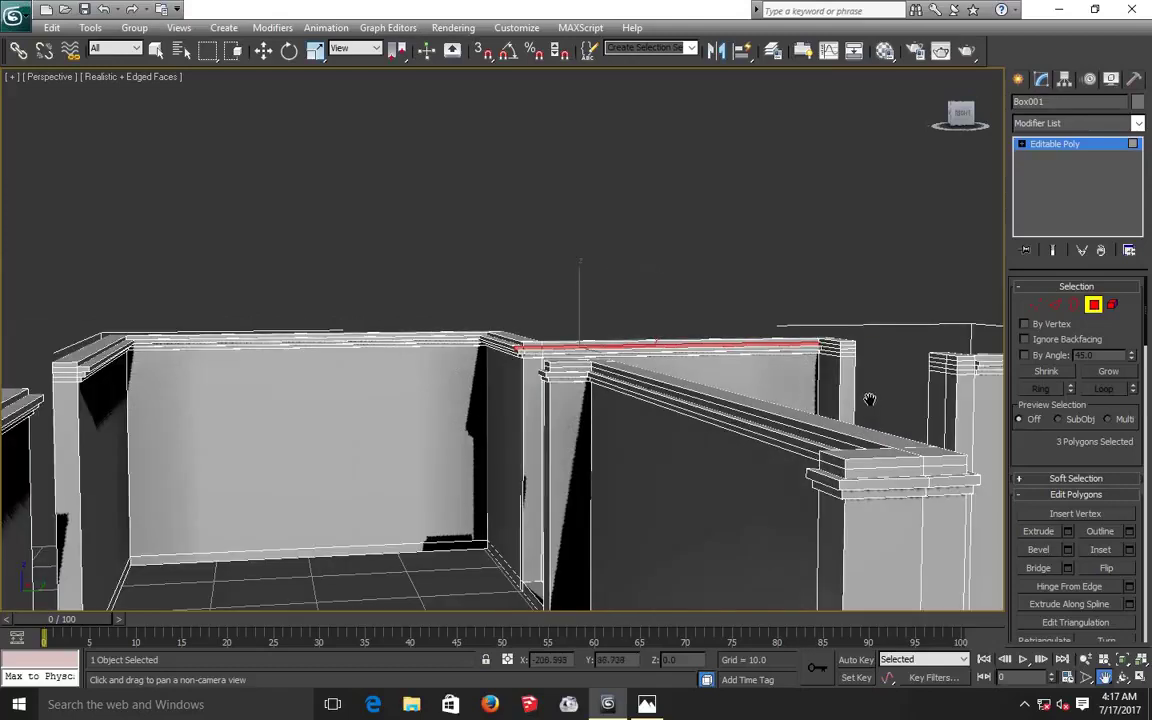
scroll(765, 420, up, 1)
drag(765, 420, 727, 418)
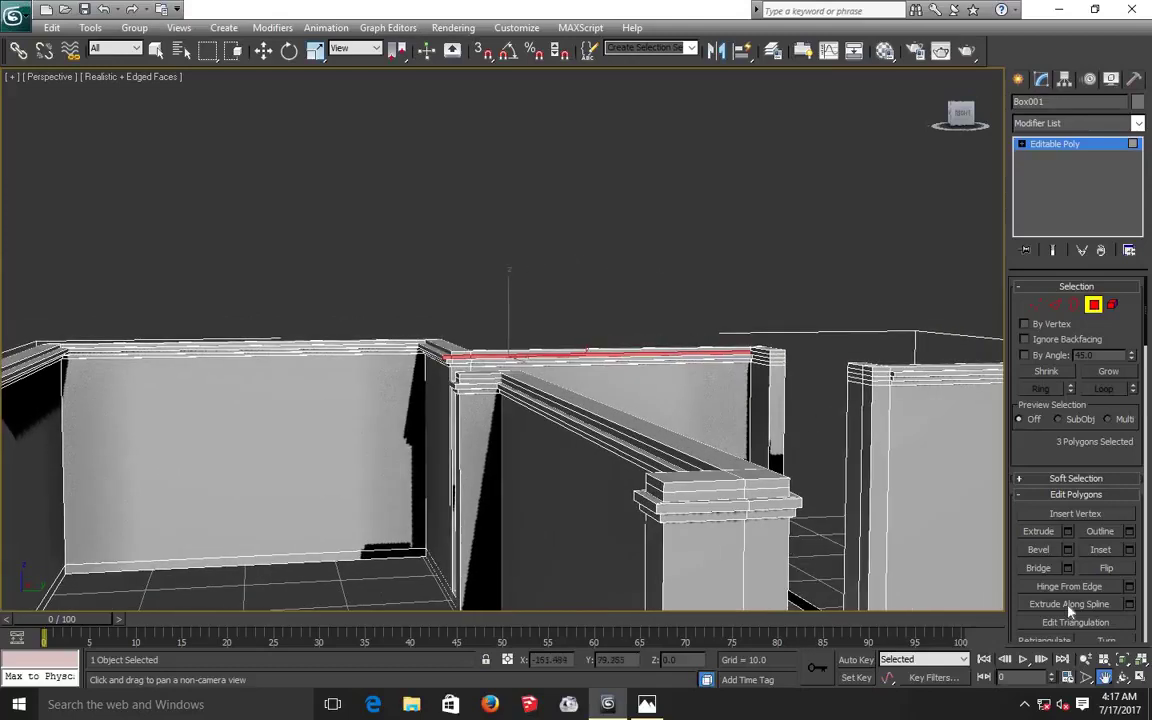
click(1068, 531)
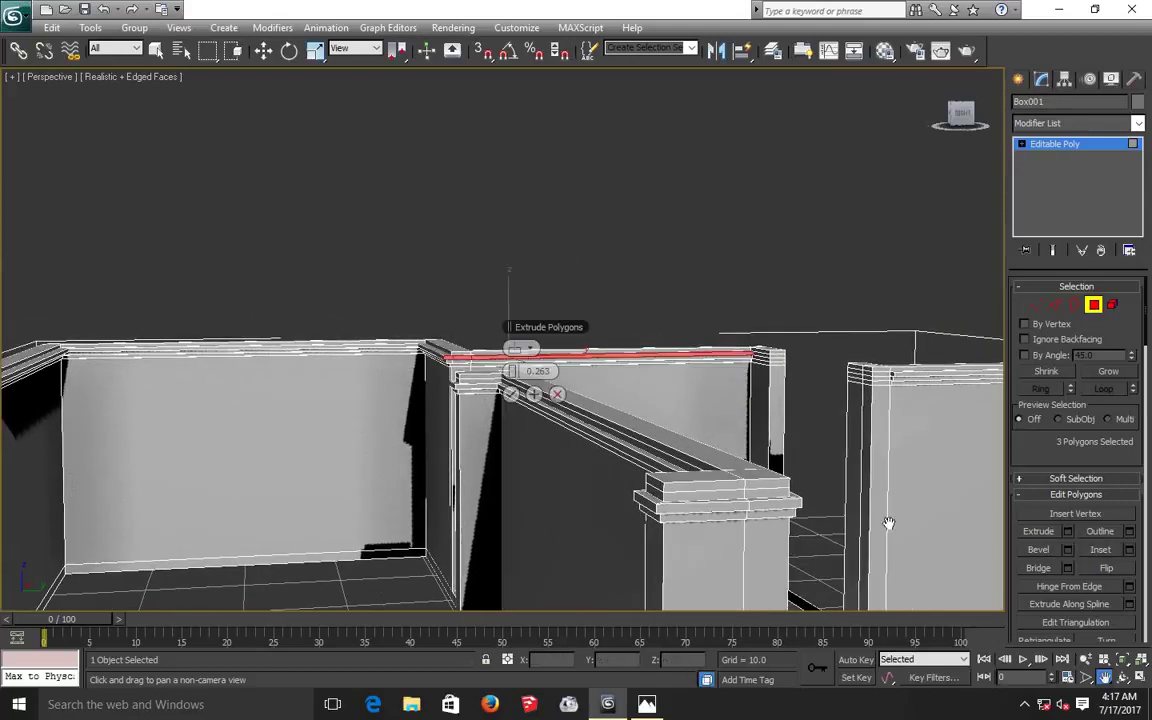
click(509, 395)
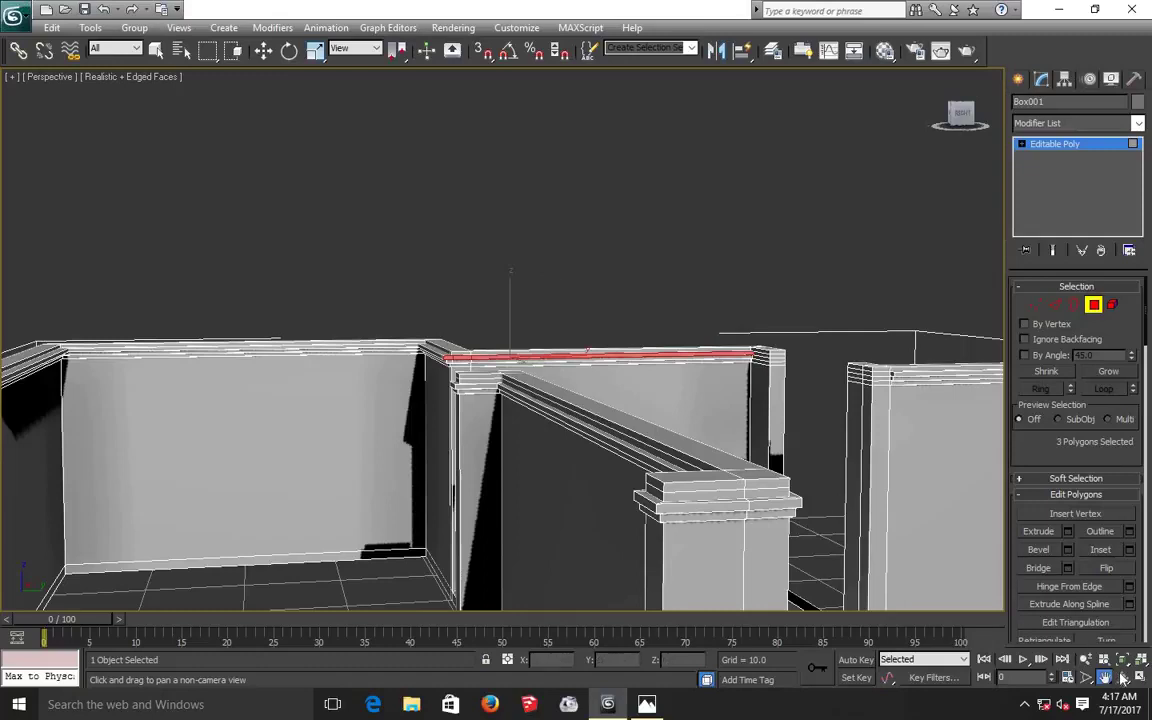
Orbit around the room to the trimmed wall corner and zoom to the selected faces.
click(1122, 678)
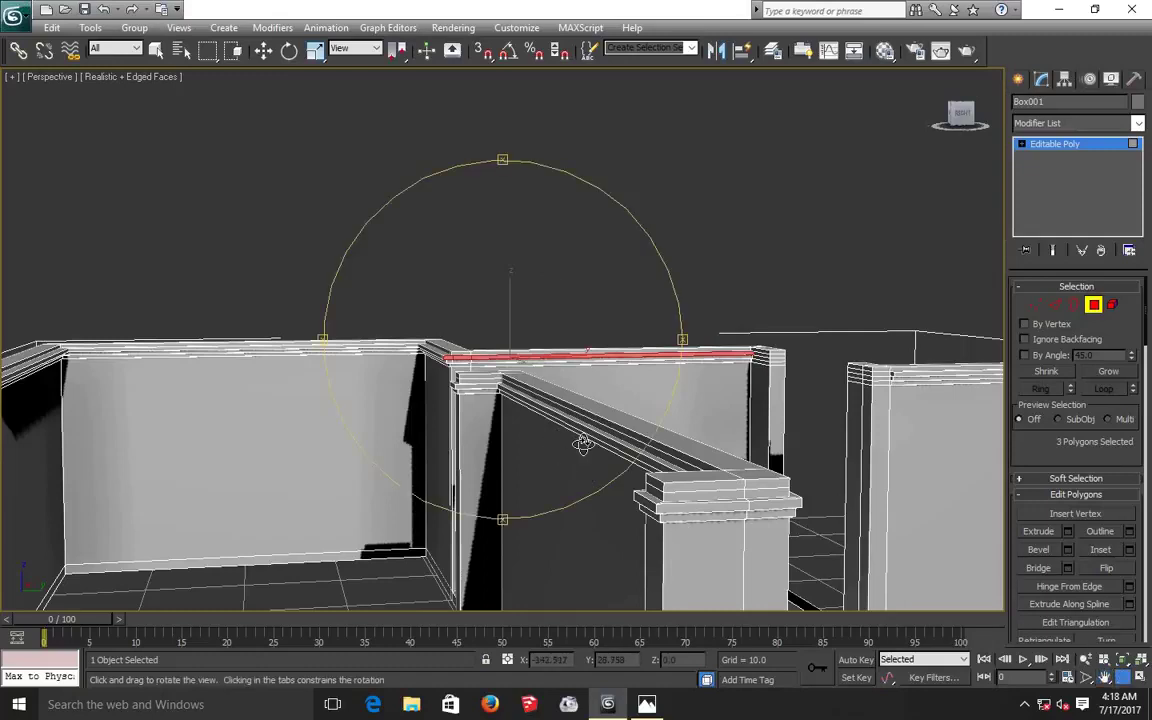
mouse_move(581, 442)
mouse_down()
mouse_move(597, 449)
mouse_move(610, 424)
mouse_move(650, 450)
mouse_move(686, 453)
mouse_move(609, 442)
mouse_move(666, 465)
mouse_move(701, 356)
mouse_up()
mouse_move(640, 393)
mouse_down()
mouse_move(576, 386)
mouse_move(622, 388)
mouse_move(590, 342)
mouse_up()
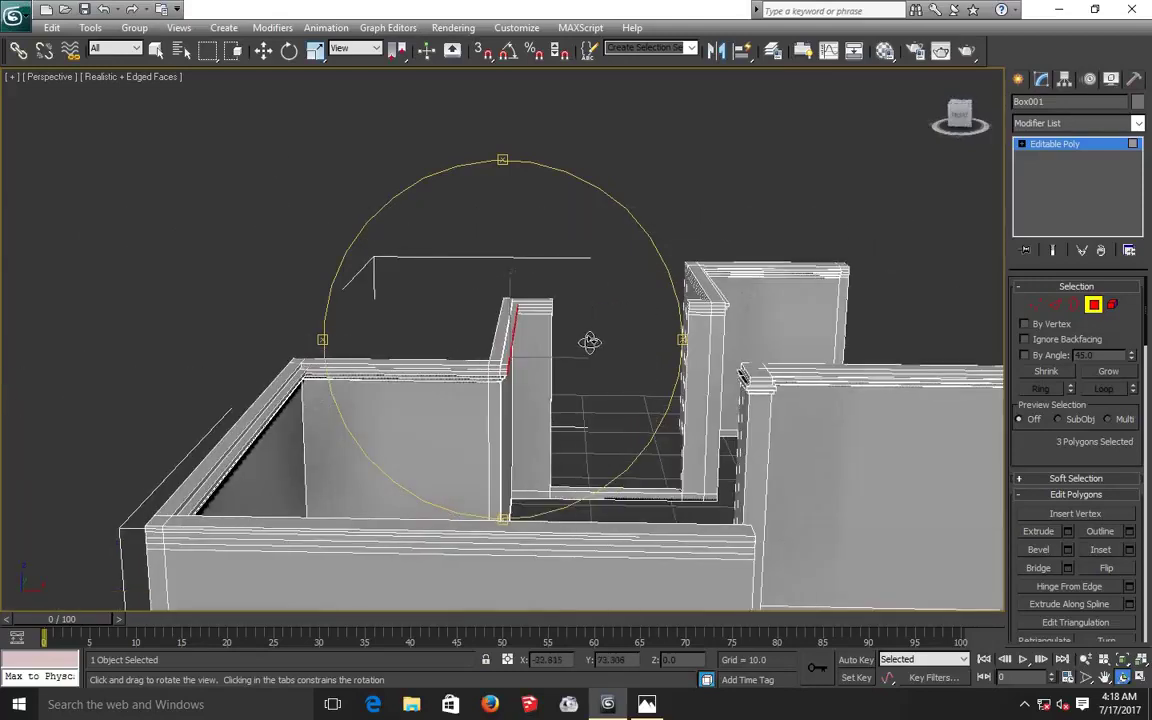
click(263, 50)
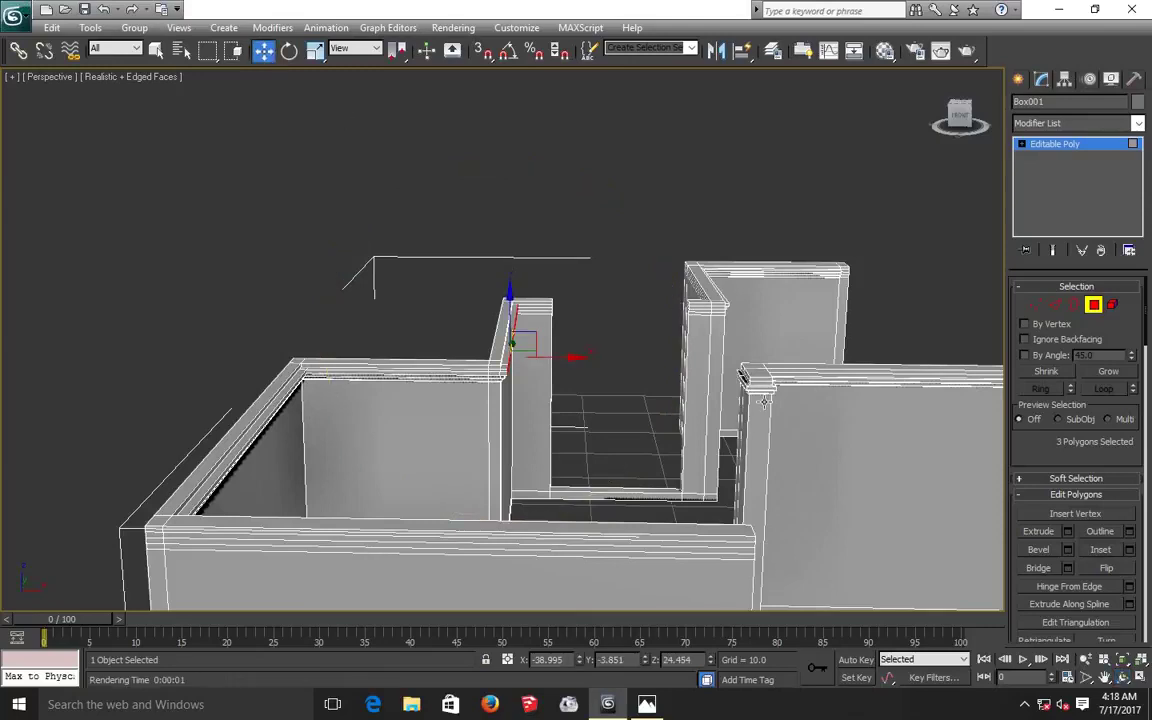
key(z)
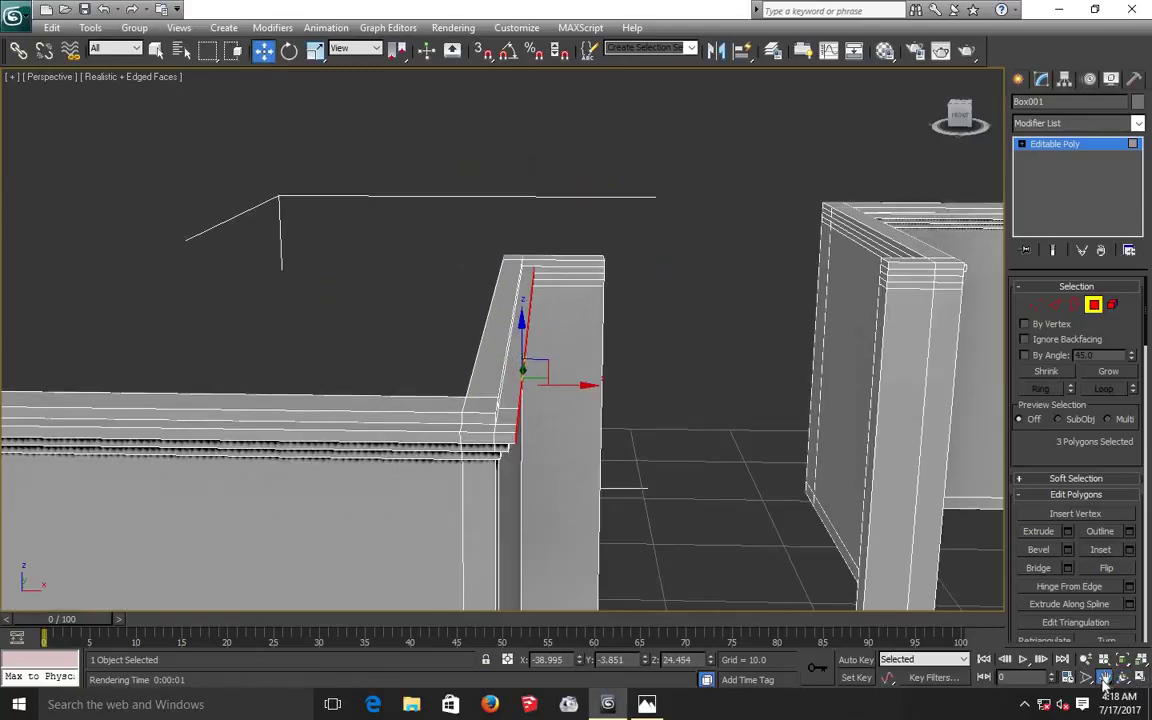
Pan over to the next wall section and select the cornice face on the pillar cap.
click(1105, 677)
drag(429, 391, 280, 347)
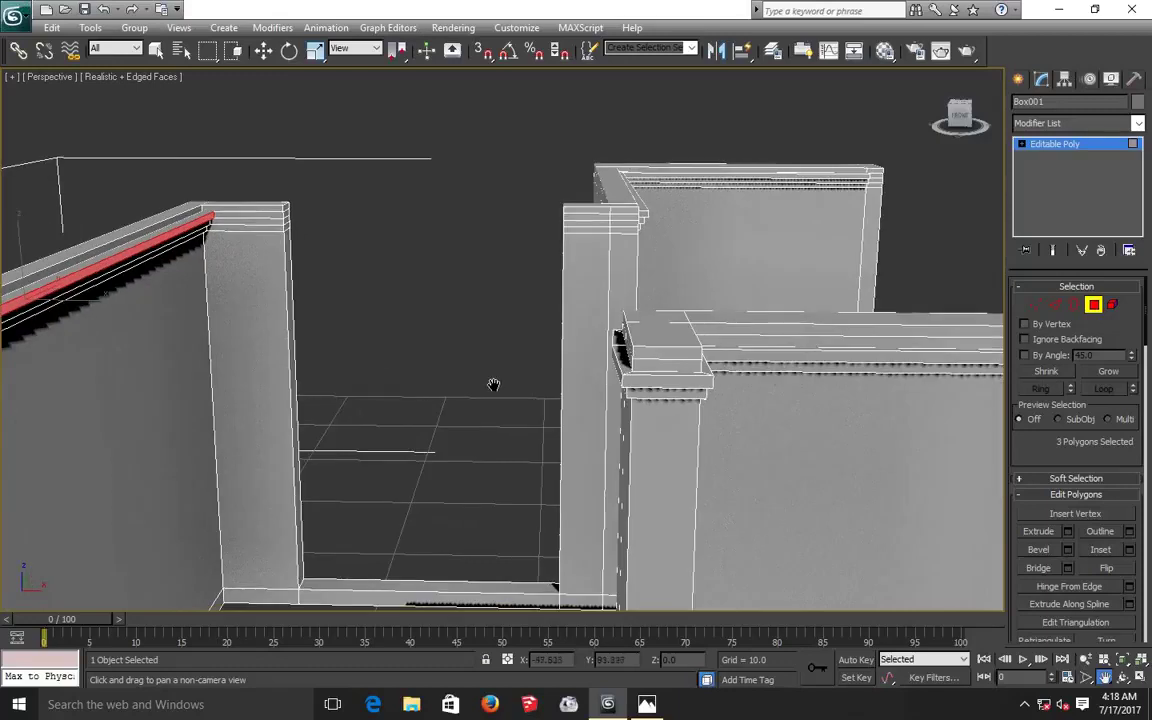
drag(588, 454, 584, 458)
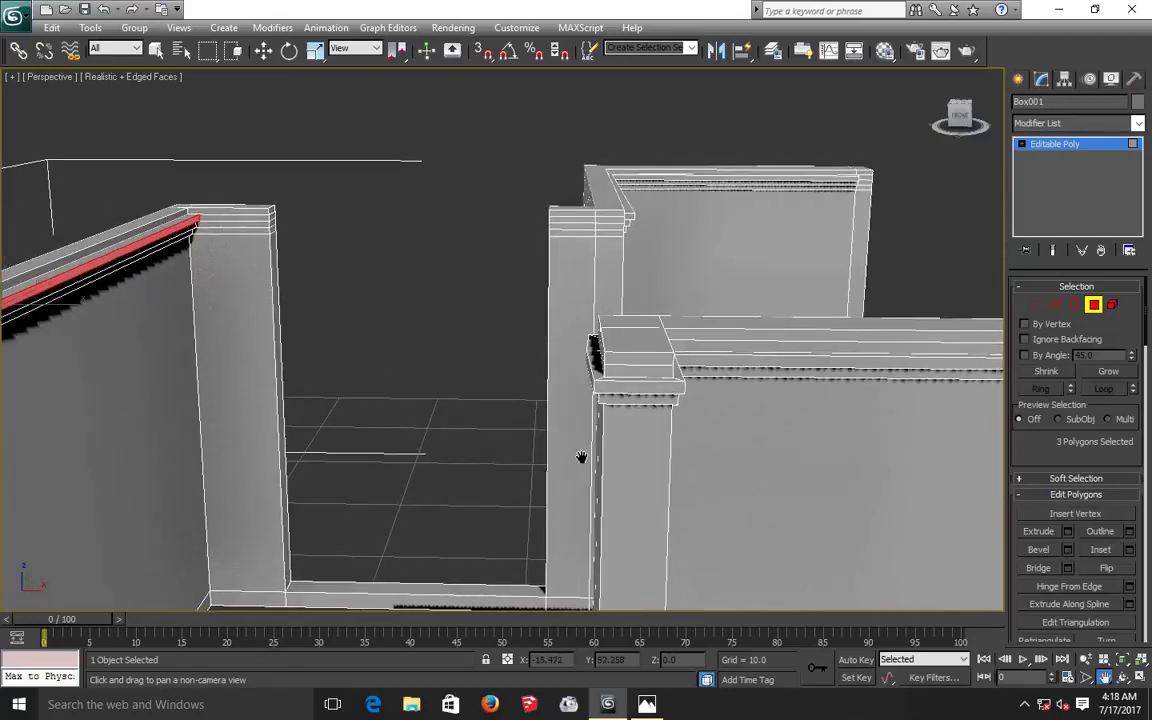
click(265, 54)
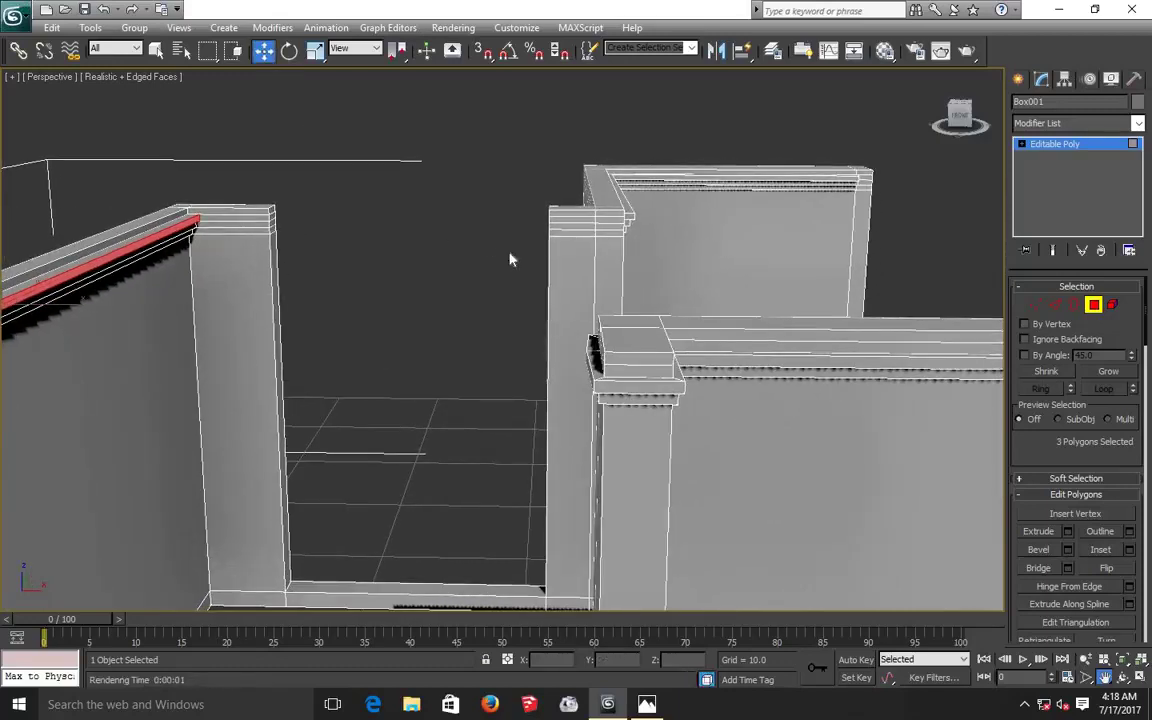
click(638, 373)
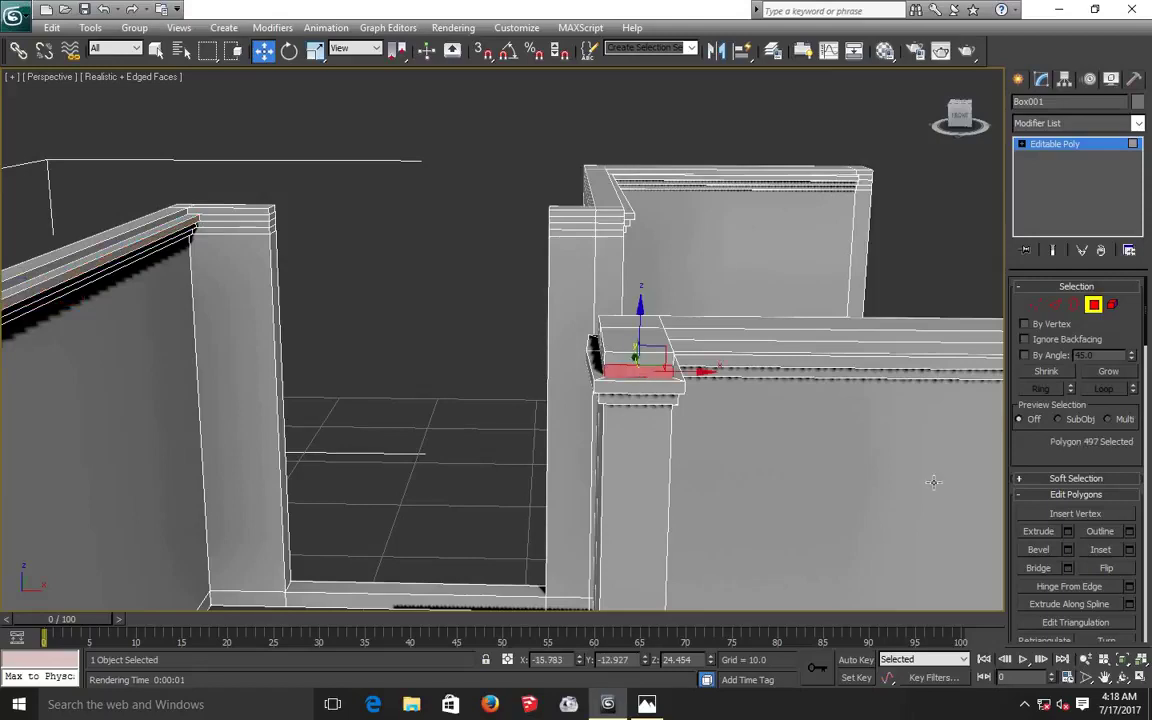
Add the adjoining wall cornice face and extrude both faces.
ctrl+click(702, 347)
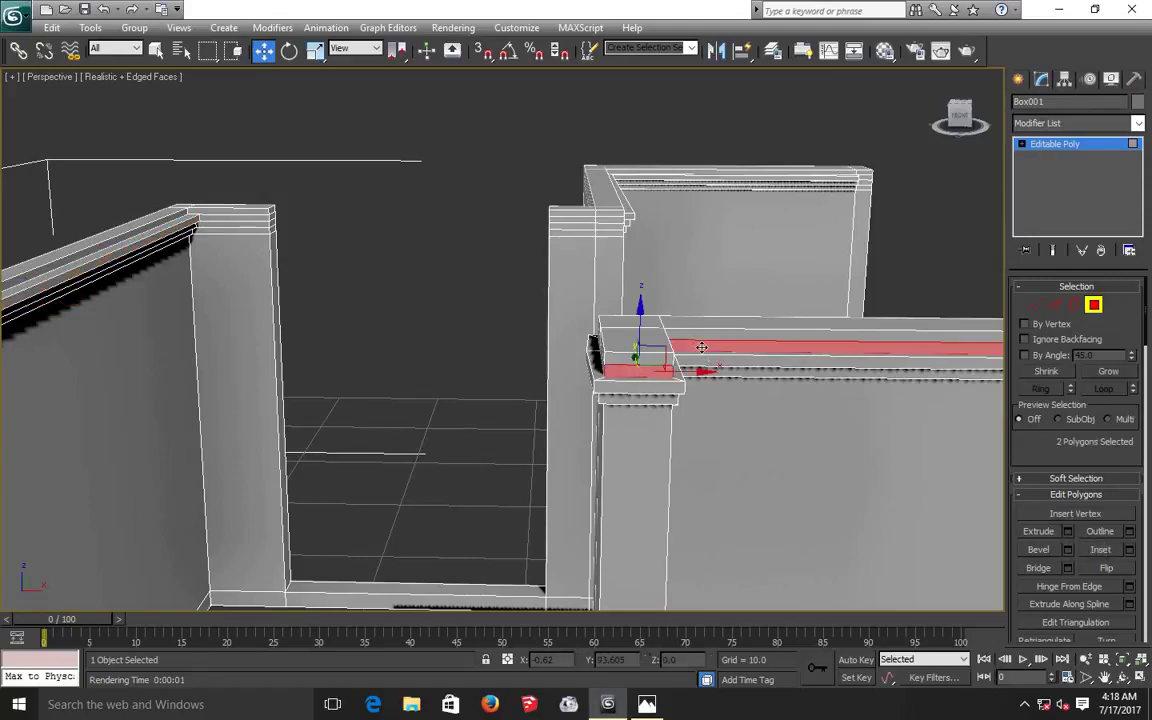
click(1067, 531)
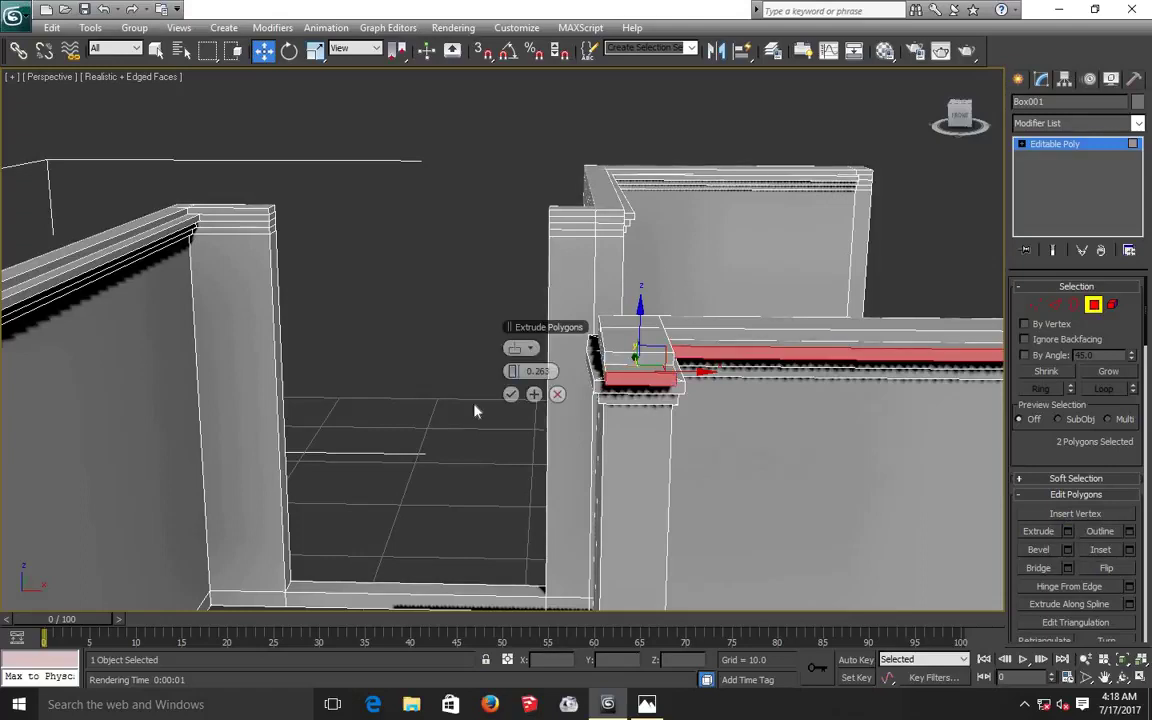
click(511, 395)
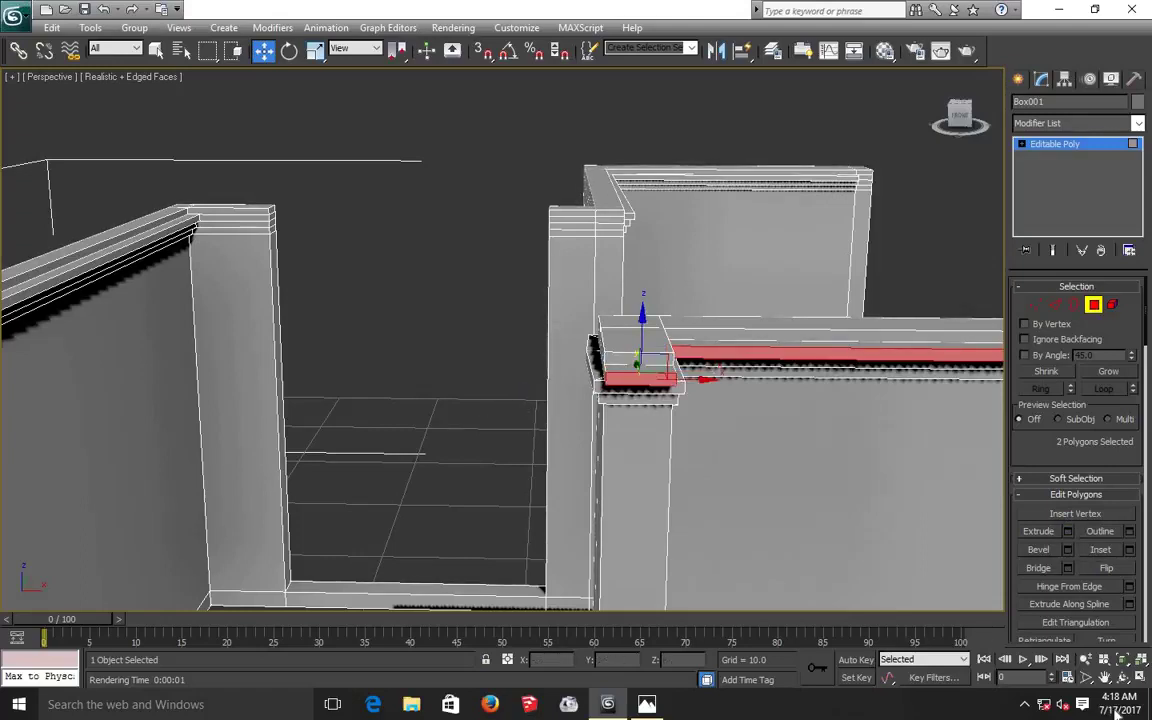
Extrude the small gap face between the trim strips, then clear the selection.
click(1124, 678)
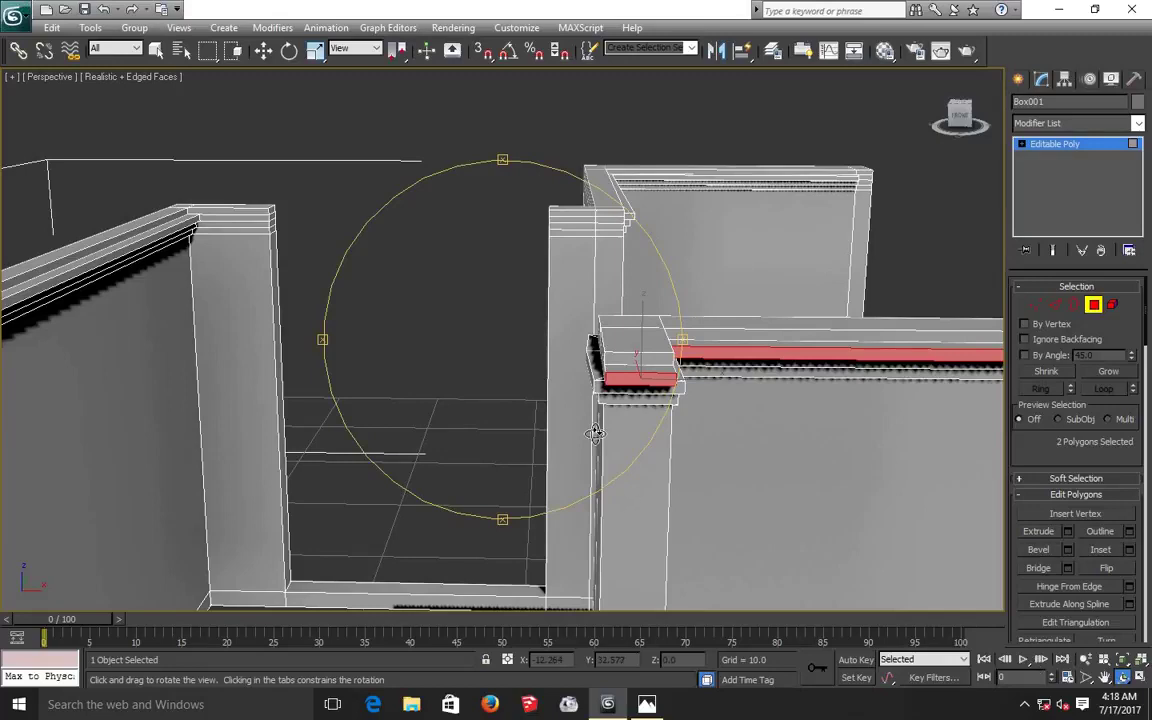
mouse_move(540, 411)
mouse_down()
mouse_move(504, 406)
mouse_move(487, 366)
mouse_up()
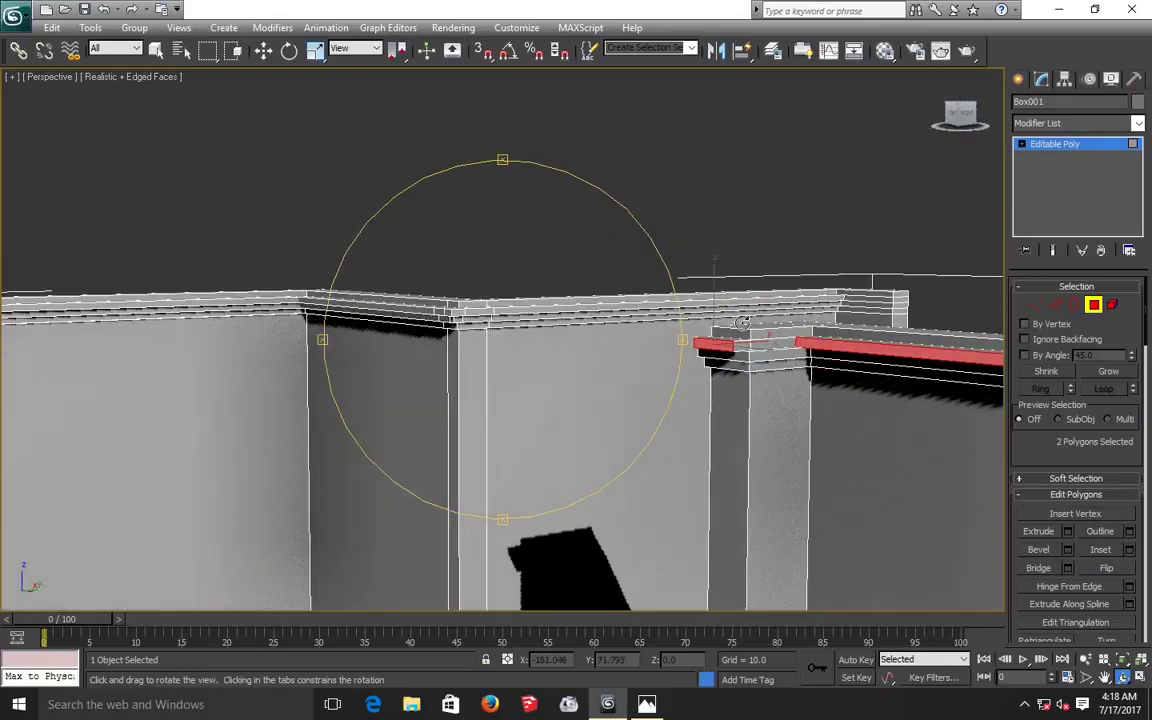
click(263, 51)
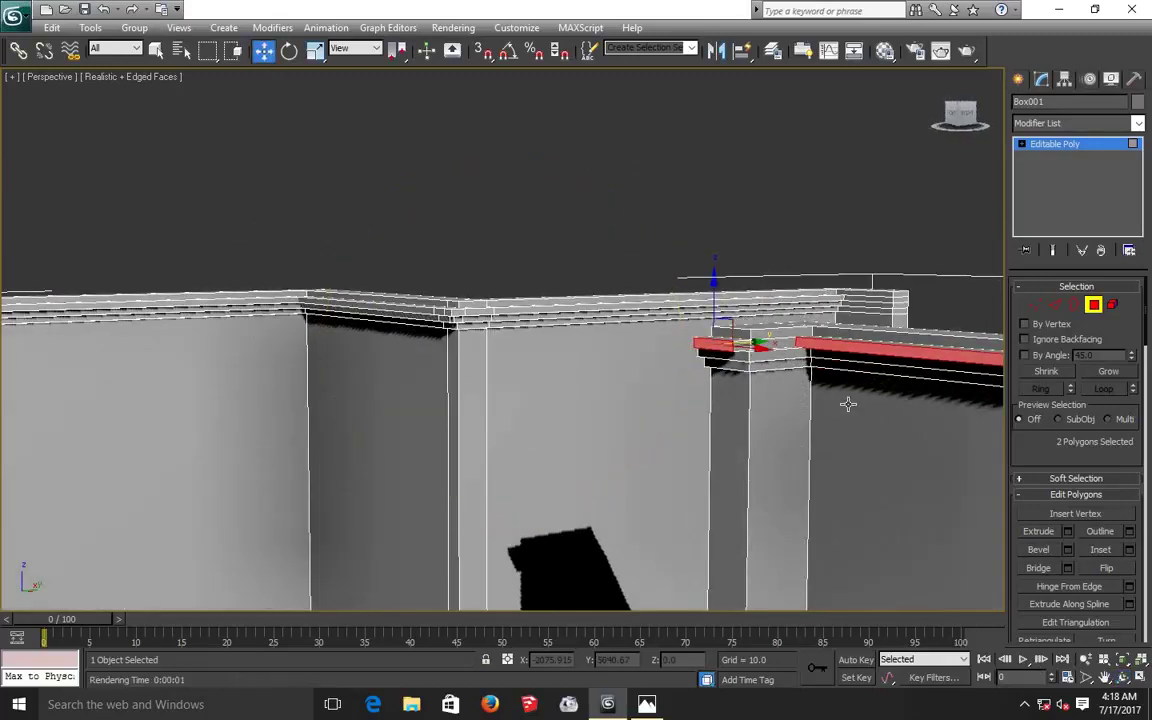
click(743, 345)
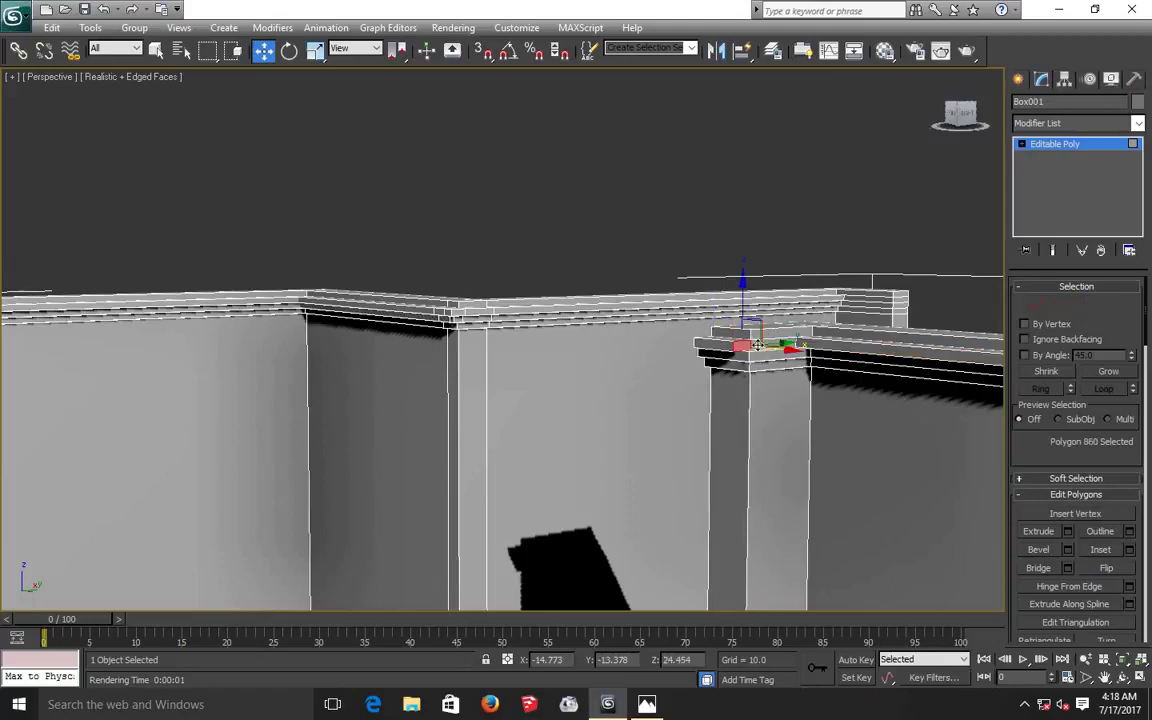
click(1067, 532)
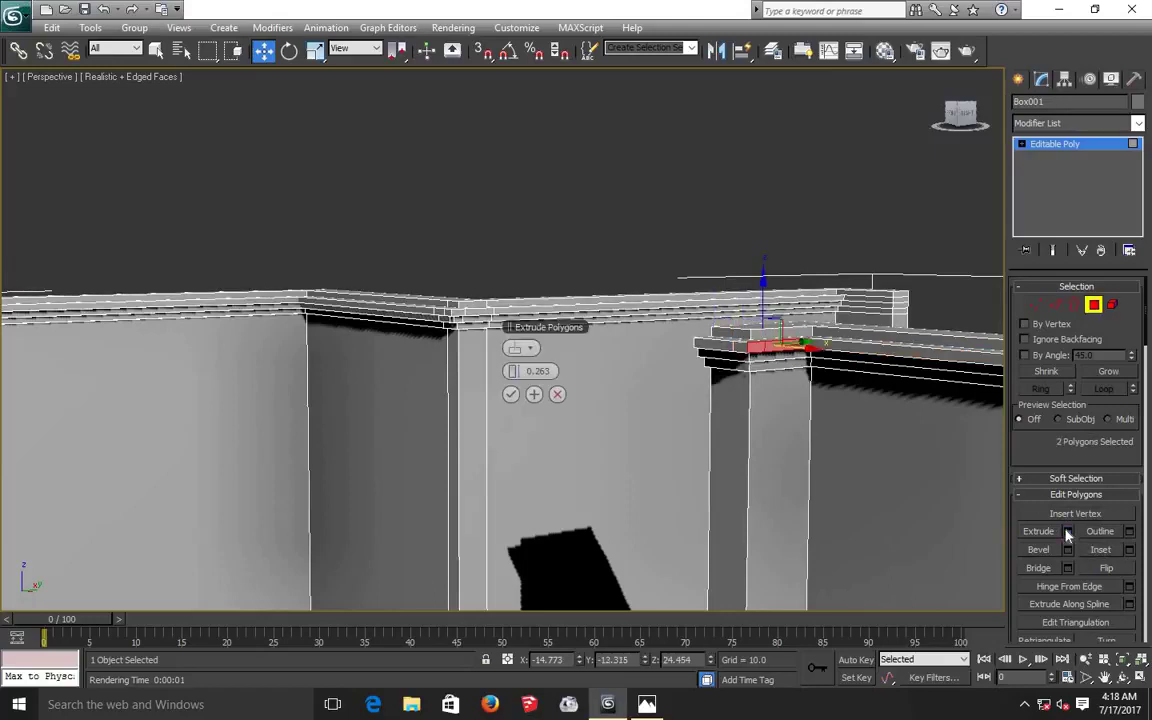
click(510, 394)
click(620, 235)
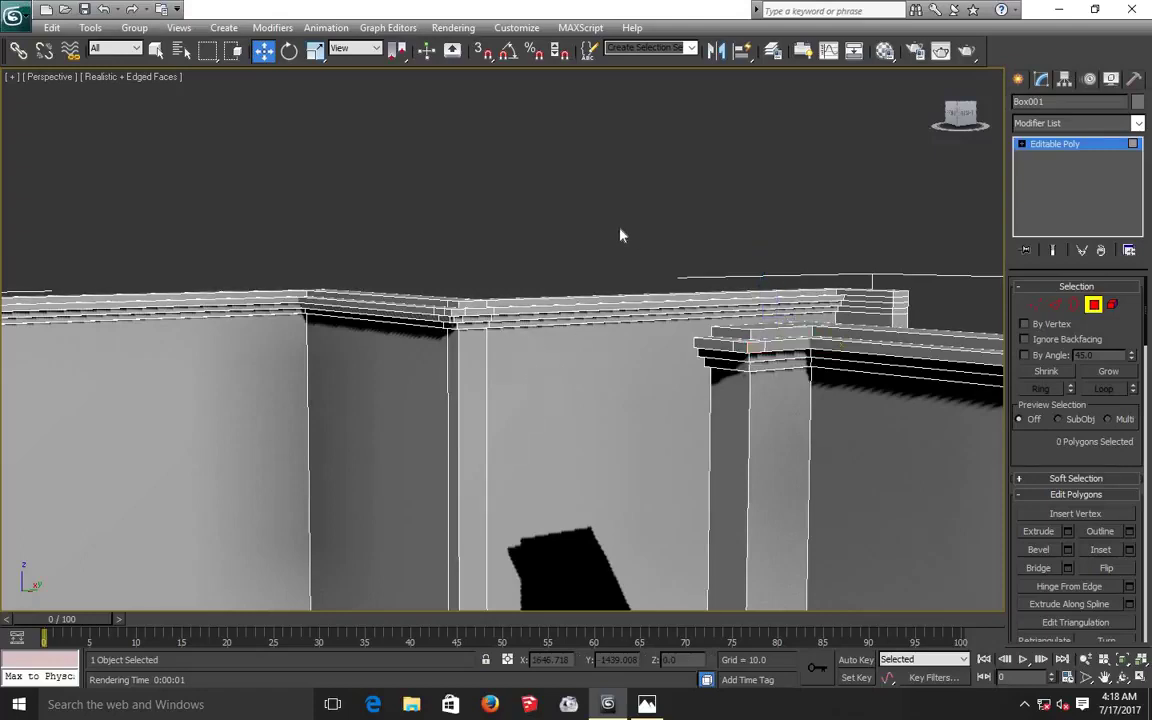
Pan, zoom and orbit the Perspective view to frame the end of the wall's cornice trim.
click(1104, 677)
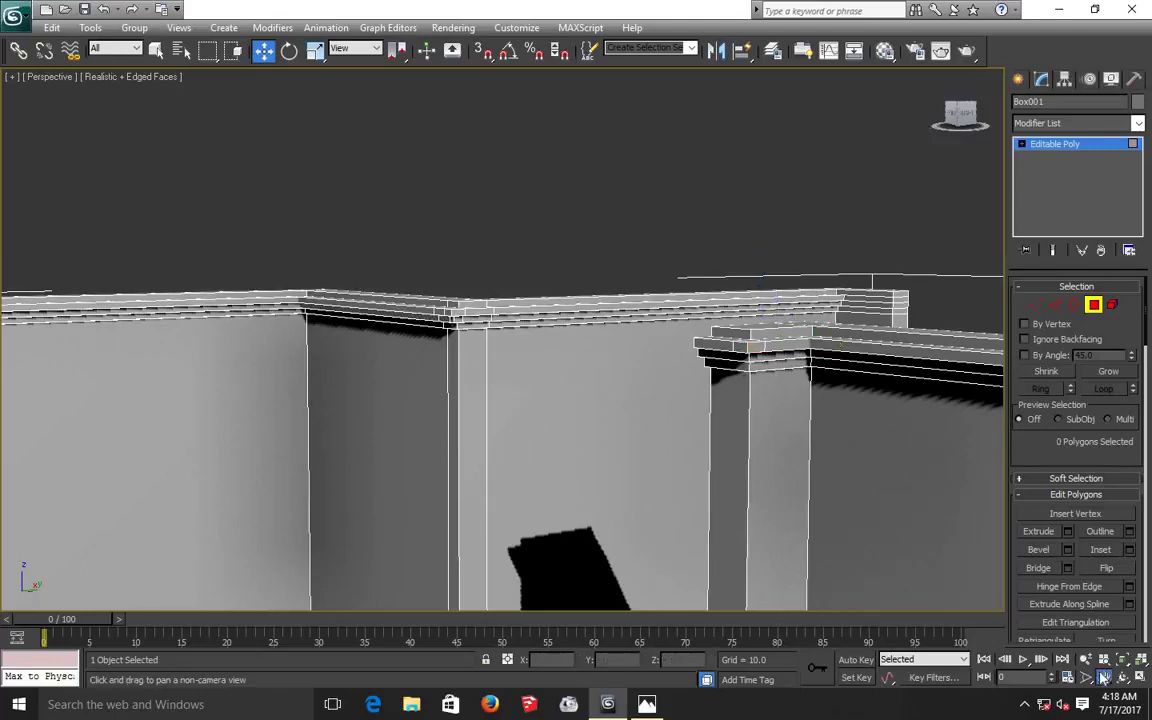
mouse_move(672, 378)
mouse_down()
mouse_move(660, 375)
mouse_move(760, 418)
mouse_up()
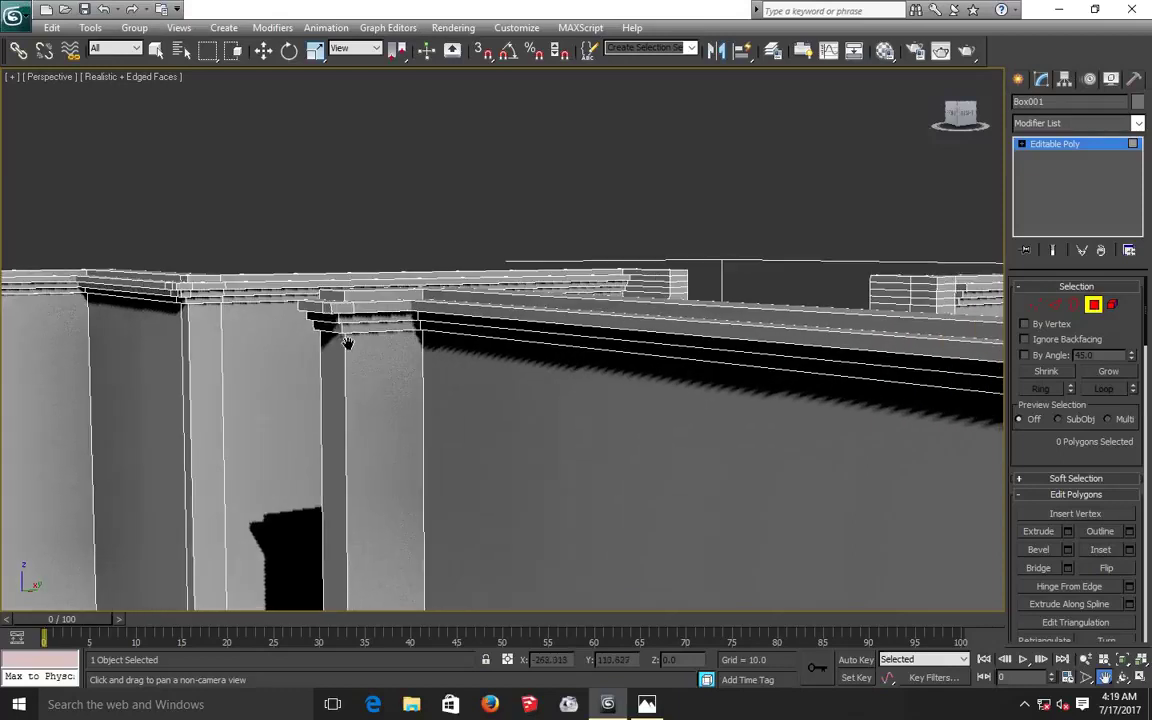
mouse_move(466, 403)
mouse_down()
mouse_move(329, 386)
mouse_move(175, 337)
mouse_up()
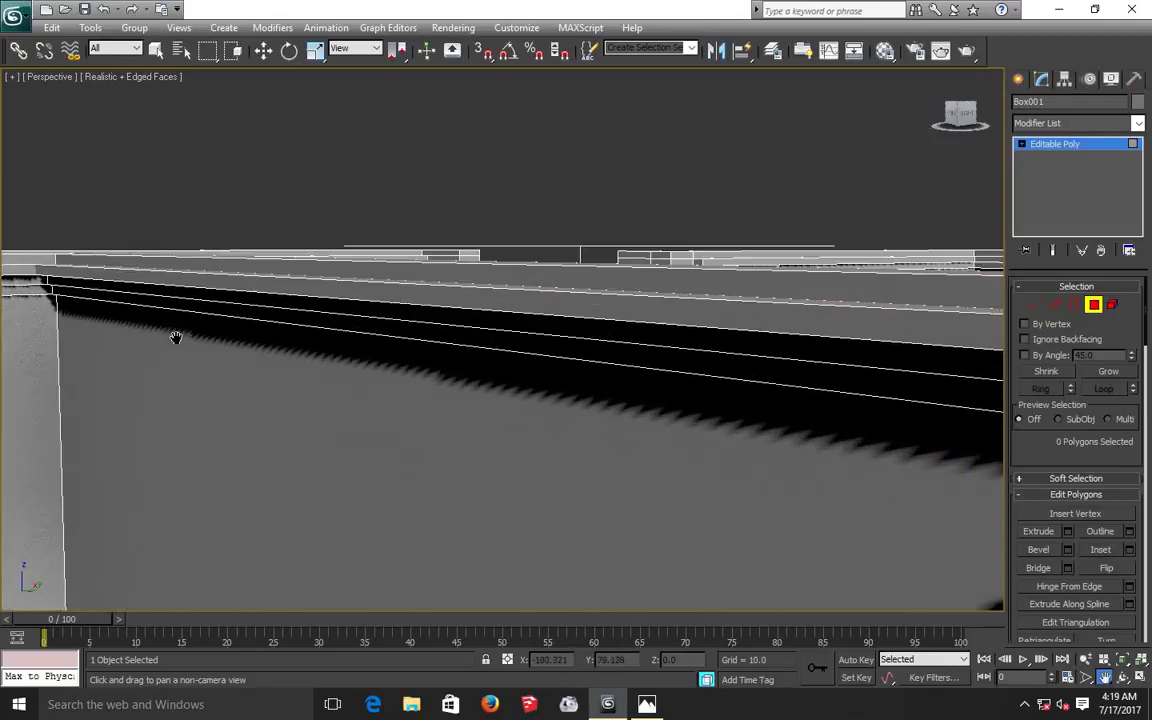
scroll(504, 350, up, 3)
scroll(540, 381, down, 3)
scroll(530, 381, down, 2)
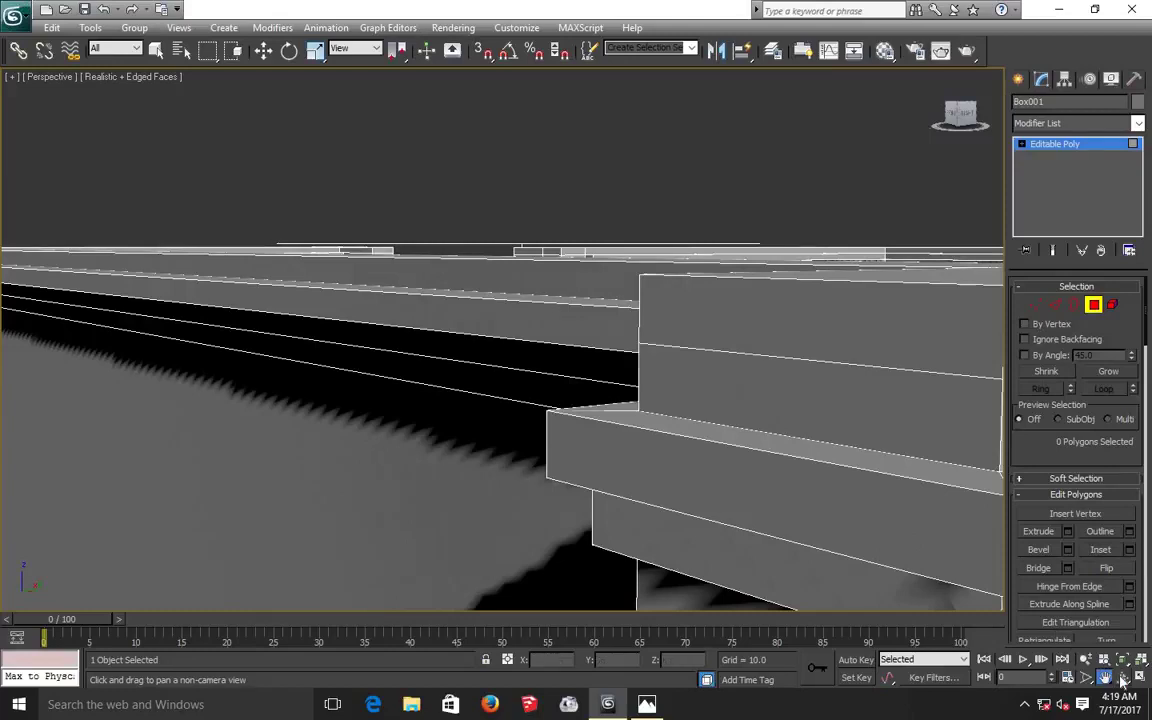
click(1121, 677)
mouse_move(514, 386)
mouse_down()
mouse_move(663, 442)
mouse_move(676, 285)
mouse_up()
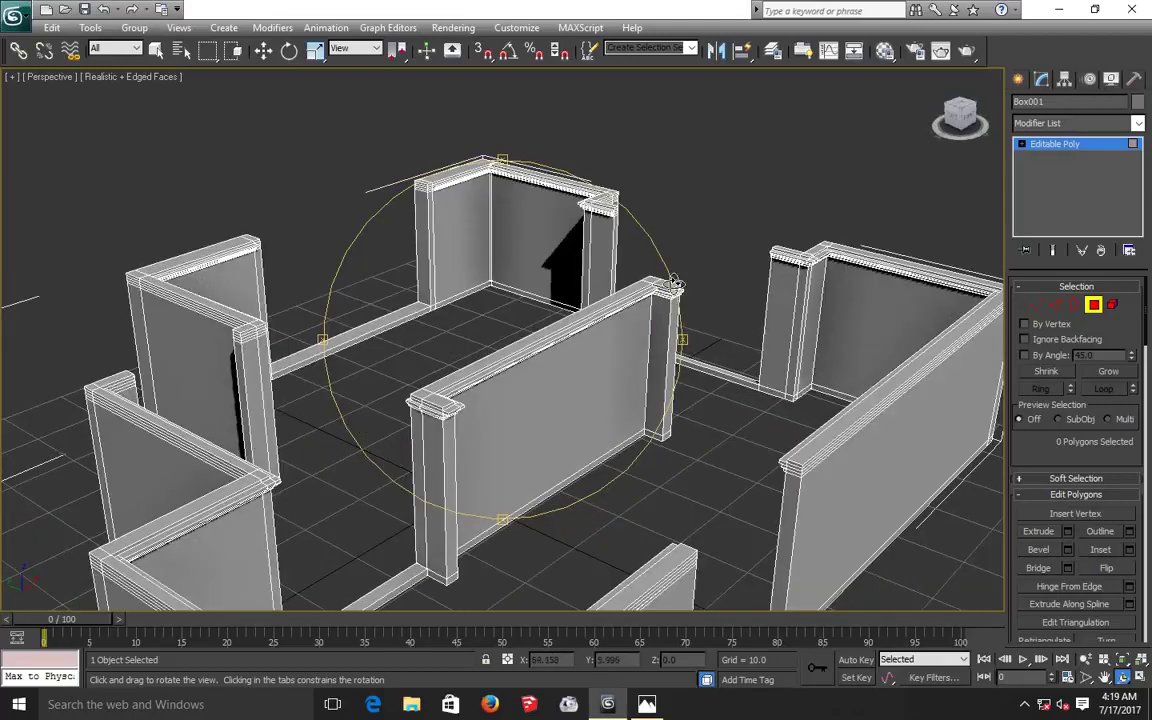
scroll(676, 285, up, 5)
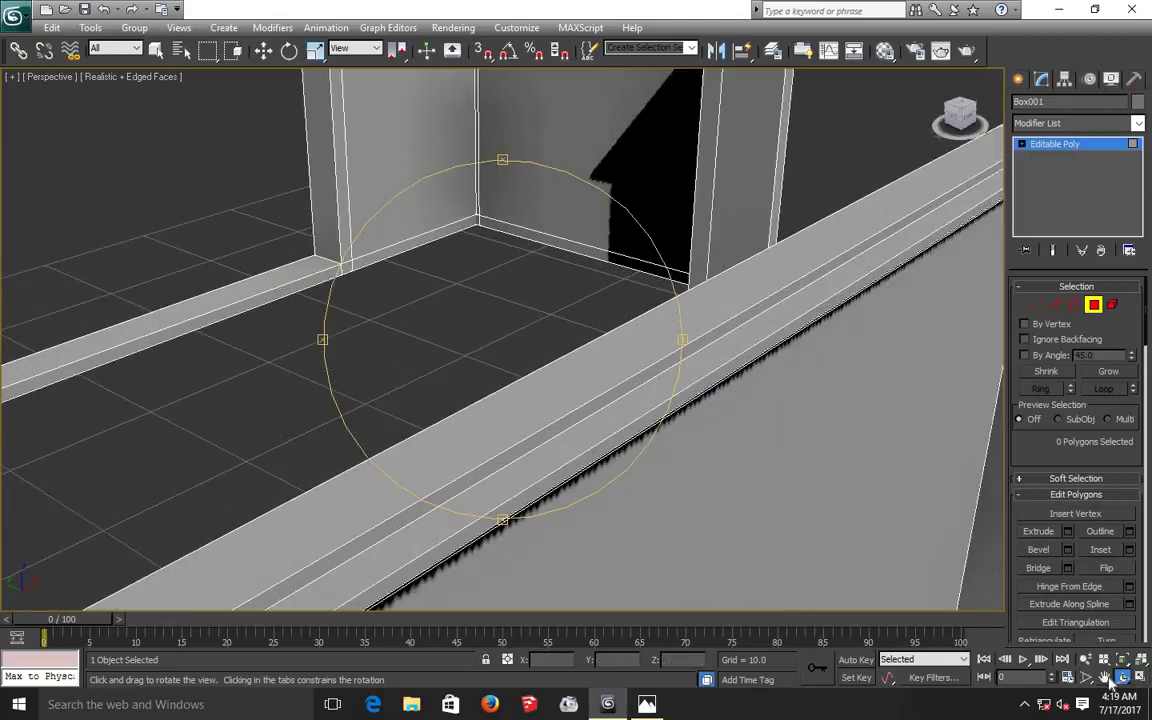
click(1105, 677)
drag(776, 401, 685, 426)
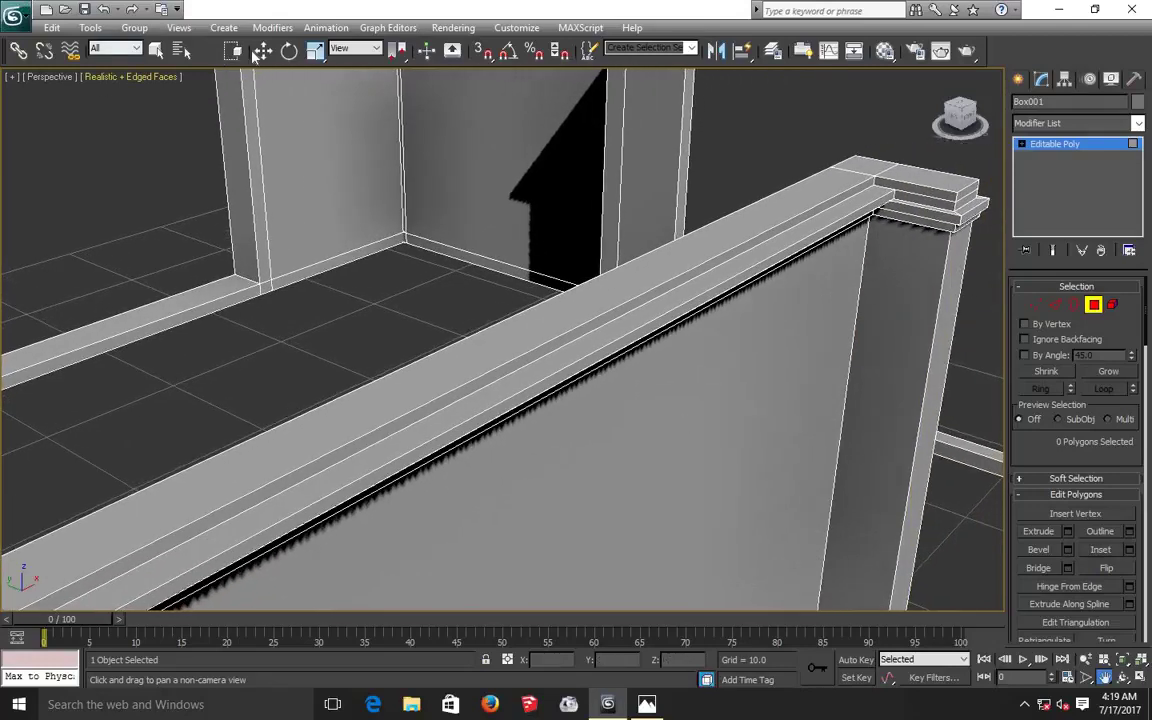
Extrude the end face of the top cornice layer by 0.263.
click(263, 50)
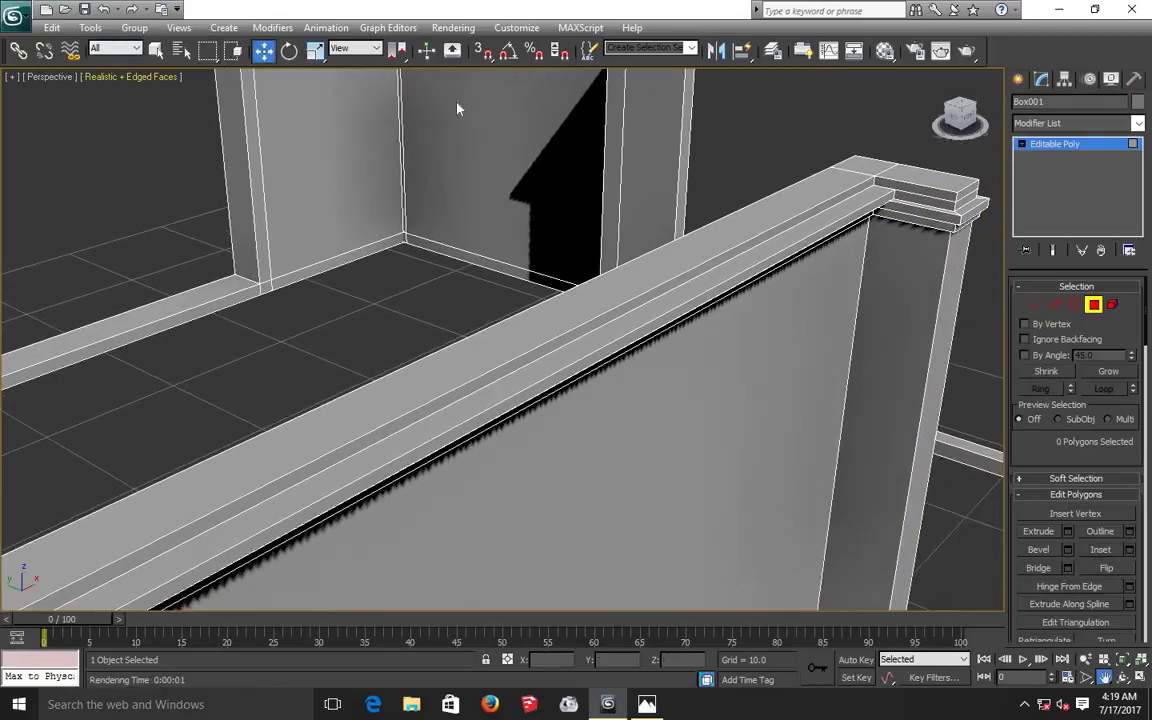
click(918, 200)
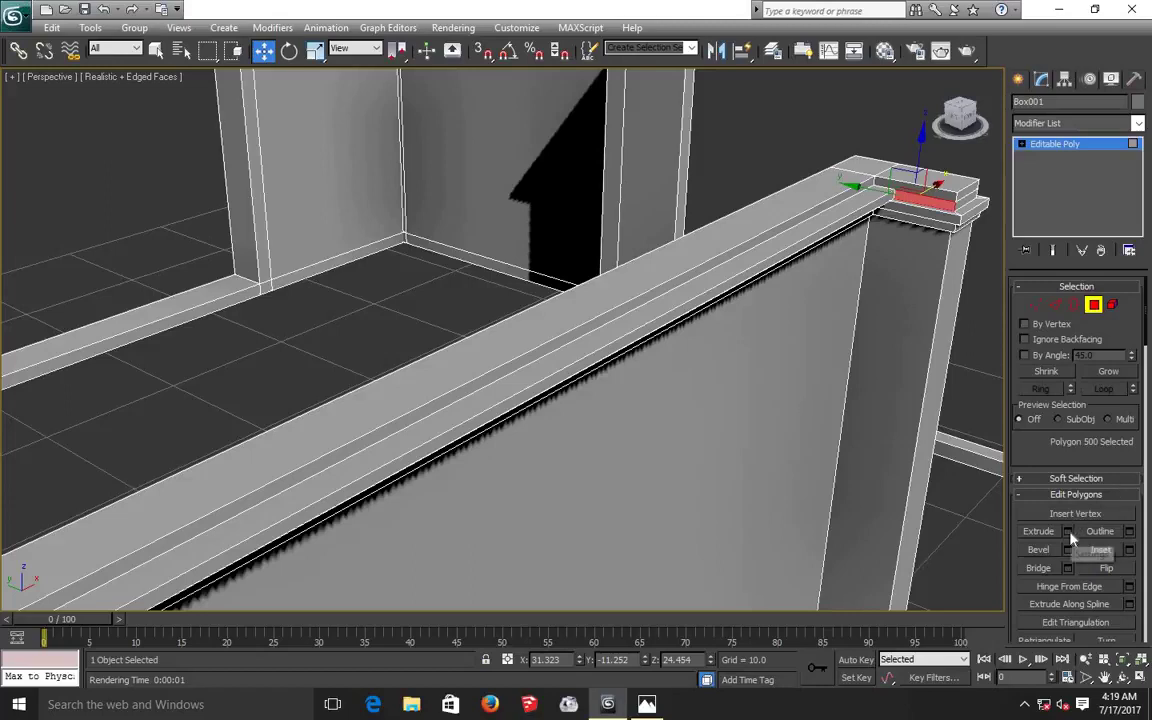
click(1069, 533)
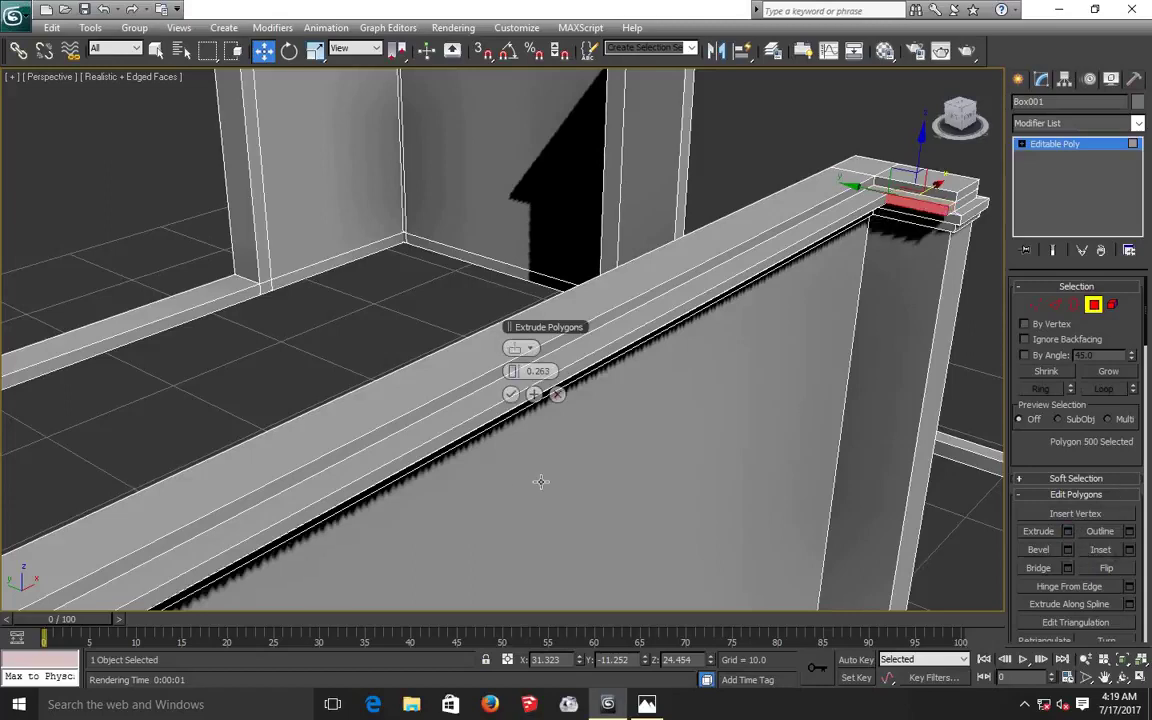
click(510, 394)
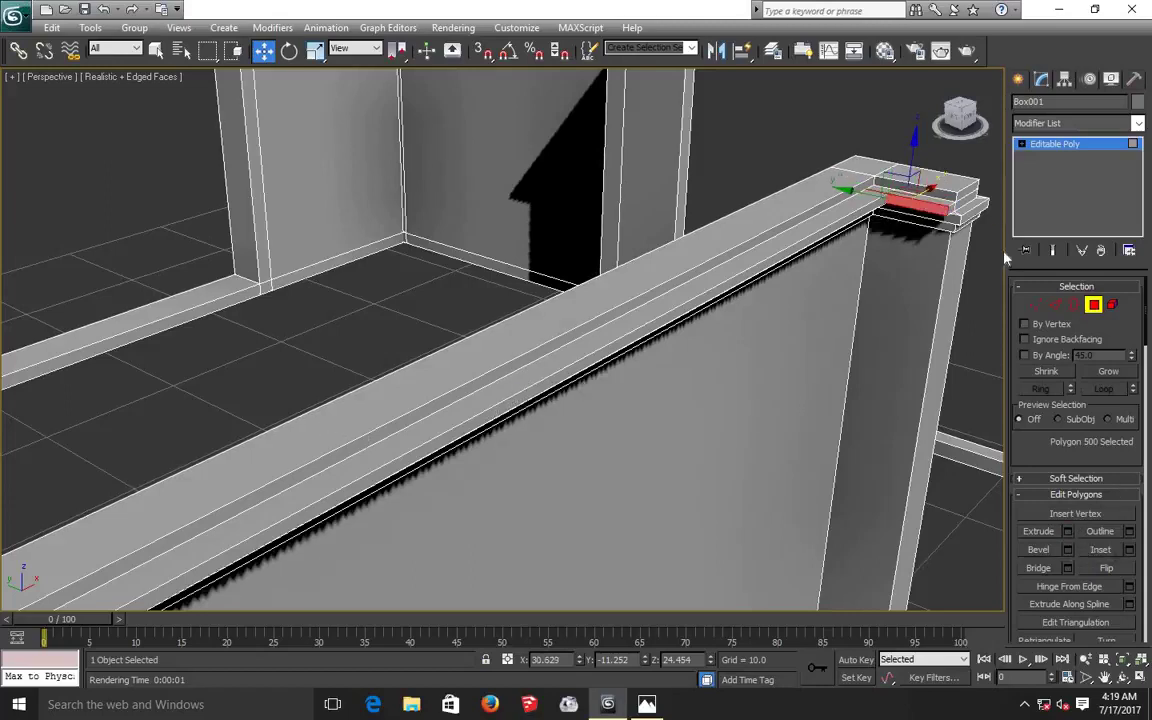
Extrude the new end face and its neighbouring cap face by another 0.263.
click(953, 208)
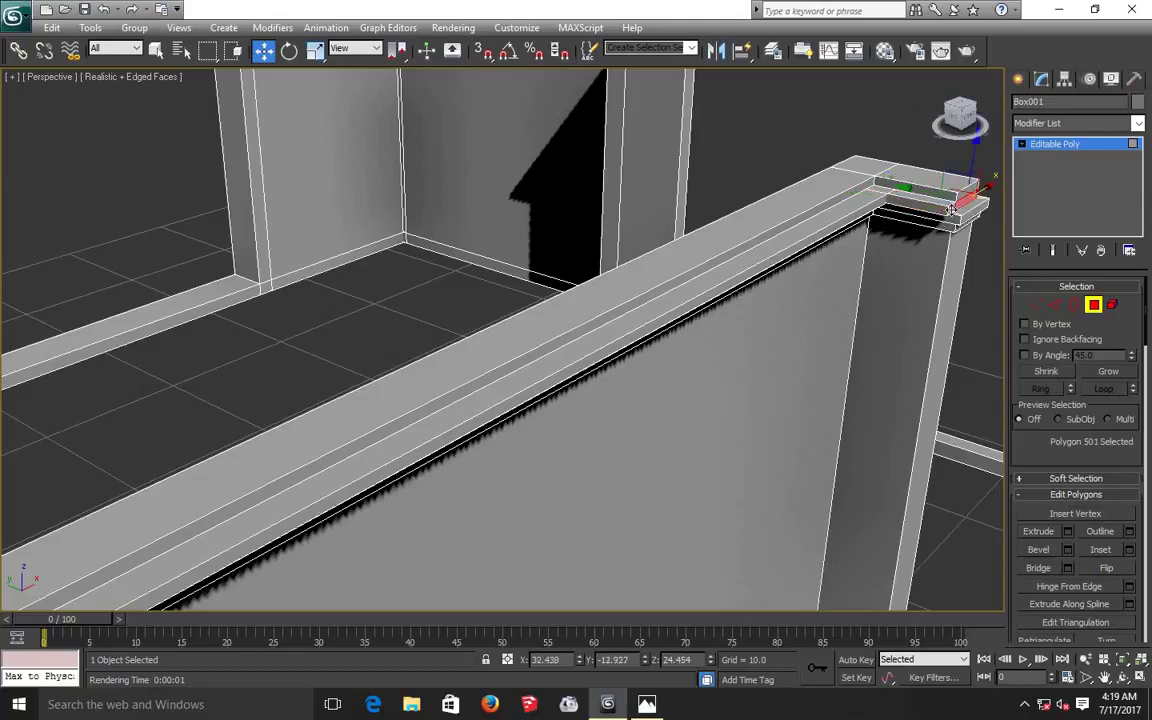
ctrl+click(868, 170)
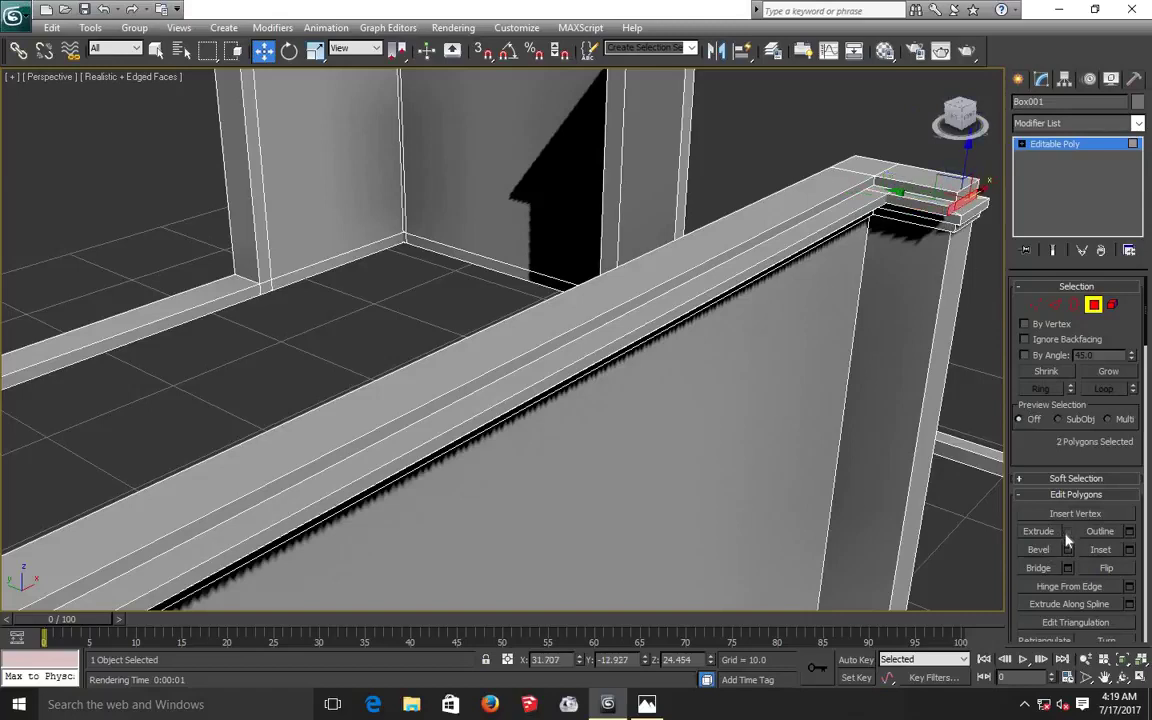
click(1068, 532)
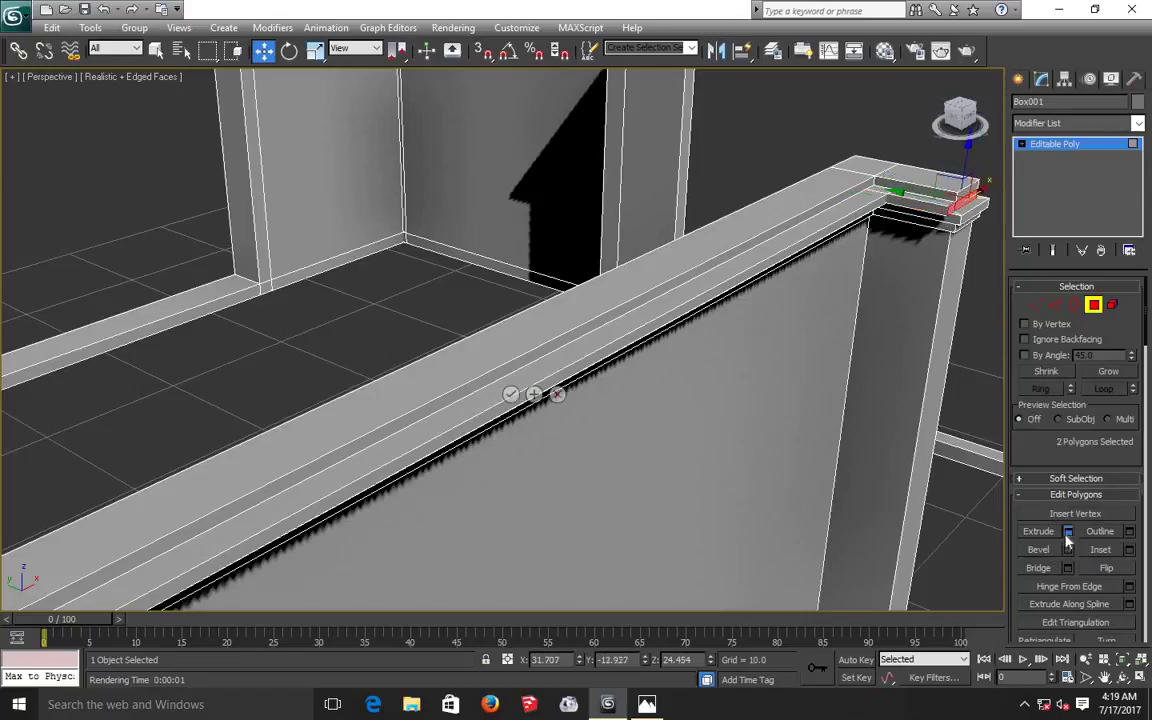
click(510, 395)
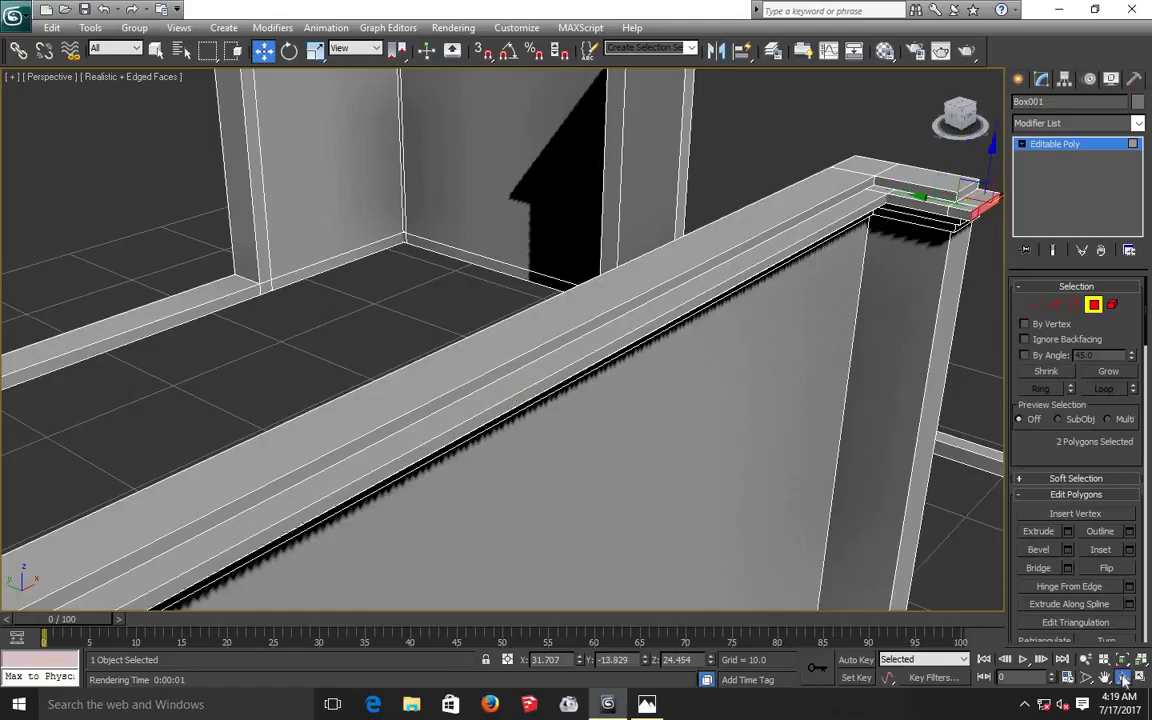
click(1122, 677)
Orbit and pan over to another wall's cornice cap.
mouse_move(471, 380)
mouse_down()
mouse_move(270, 369)
mouse_move(302, 337)
mouse_up()
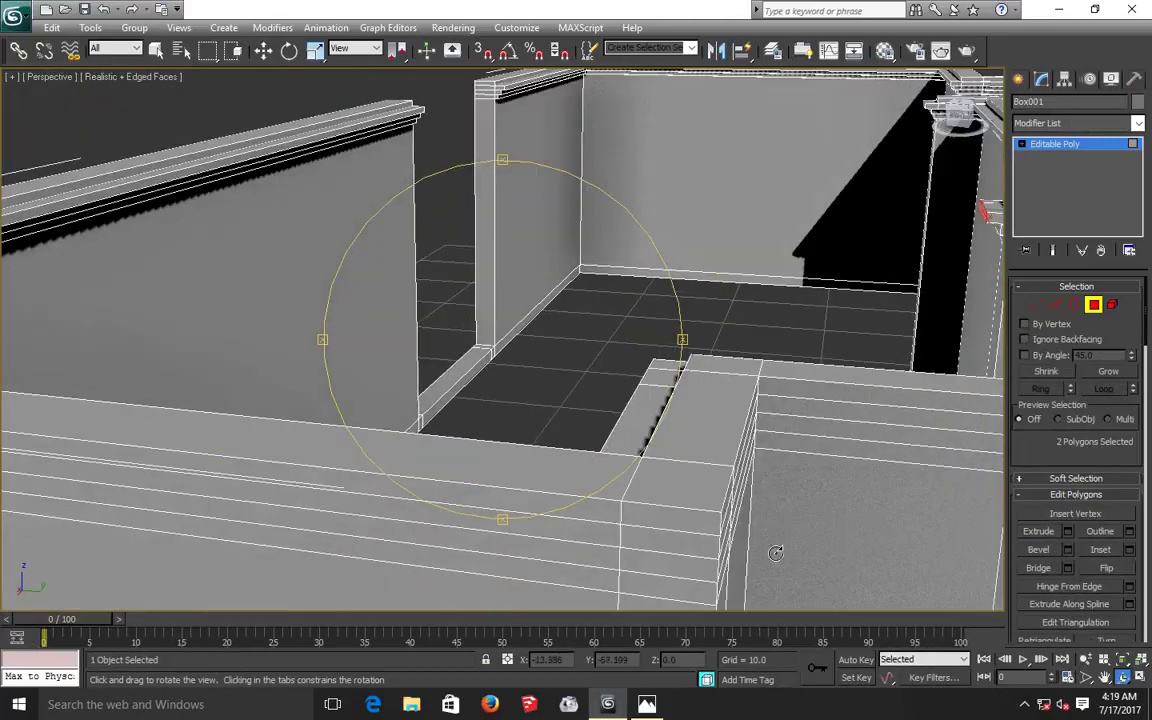
click(1104, 677)
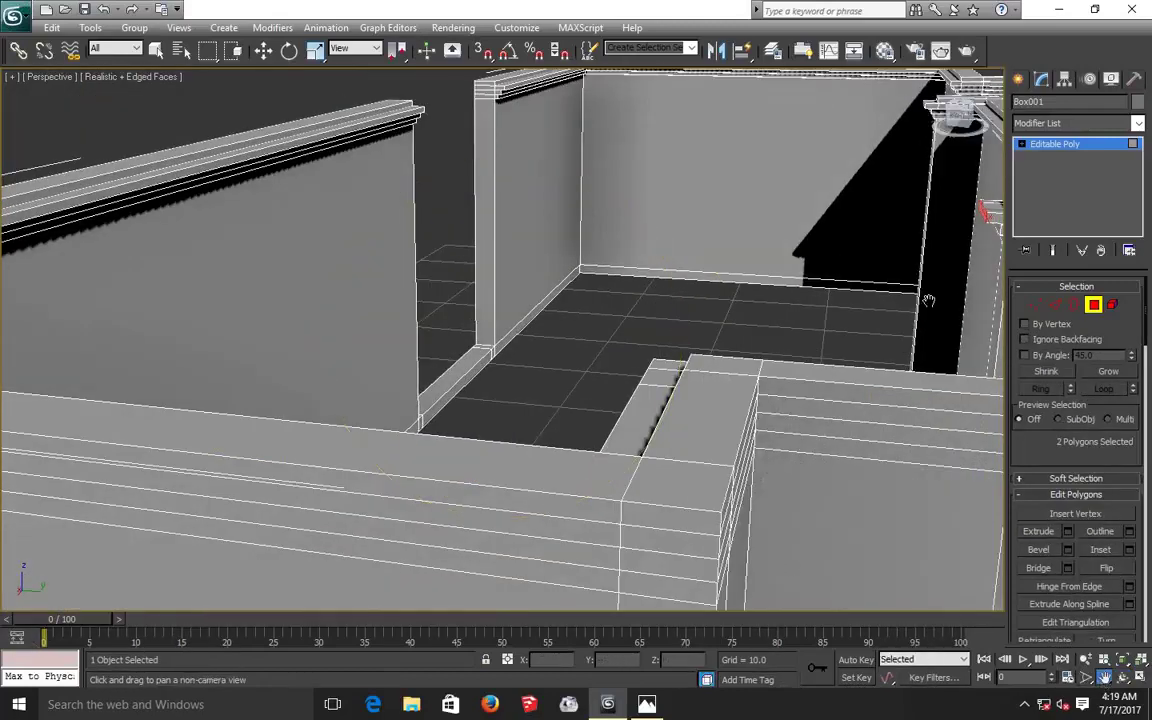
mouse_move(784, 239)
mouse_down()
mouse_move(535, 252)
mouse_move(481, 159)
mouse_up()
Extrude the three ledge faces on the cornice cap outward by 0.263.
click(263, 52)
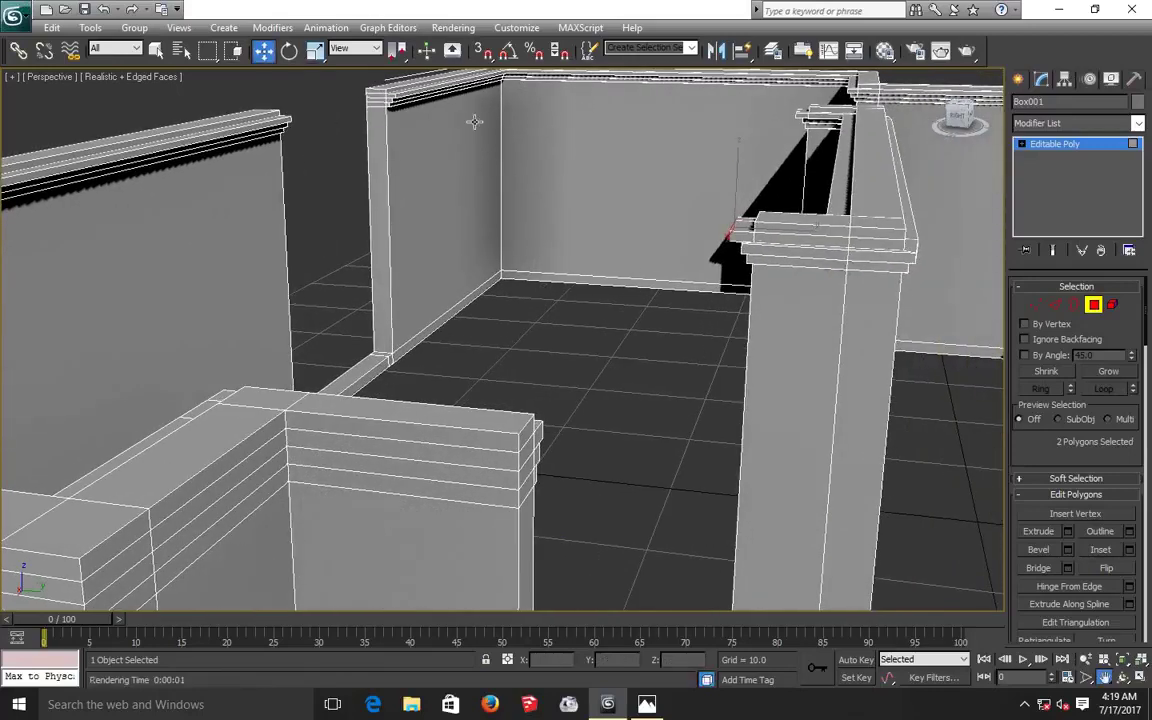
click(771, 236)
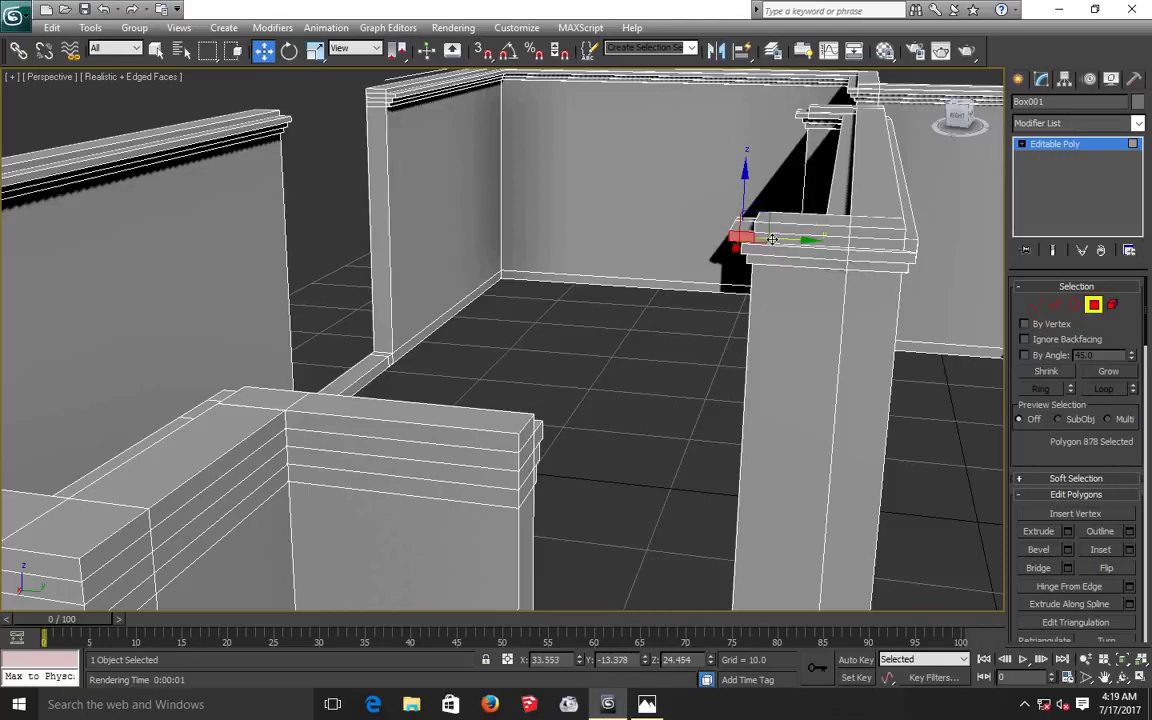
ctrl+click(861, 245)
ctrl+click(891, 268)
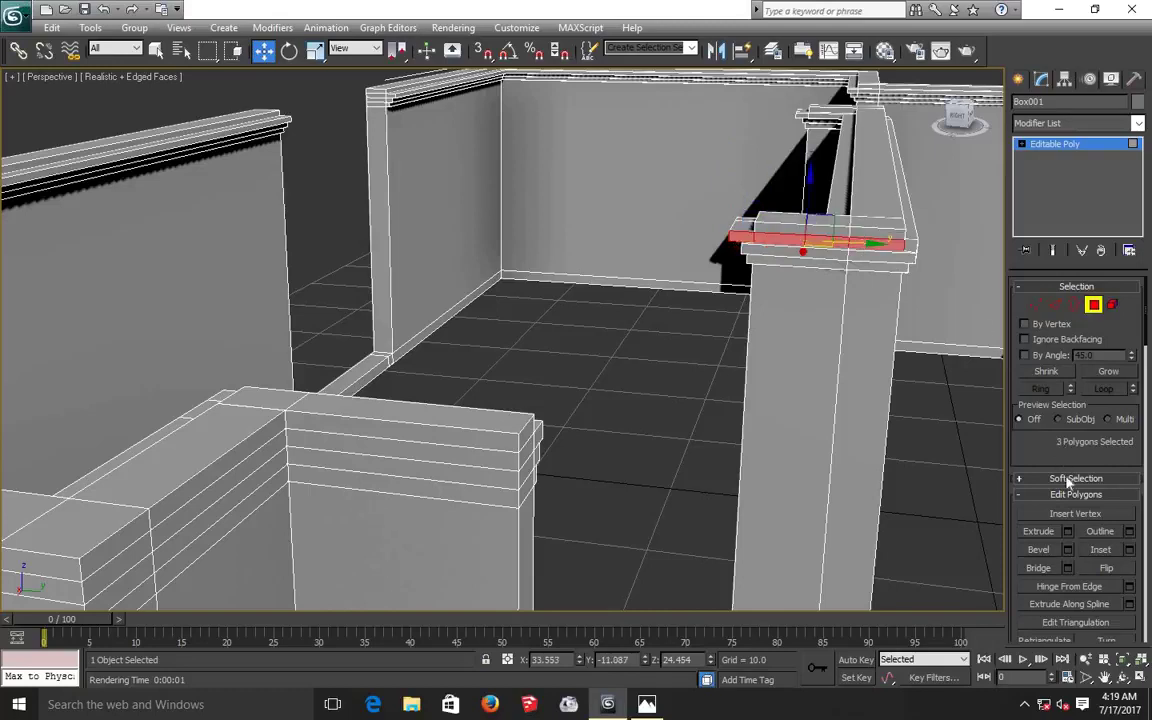
click(1068, 535)
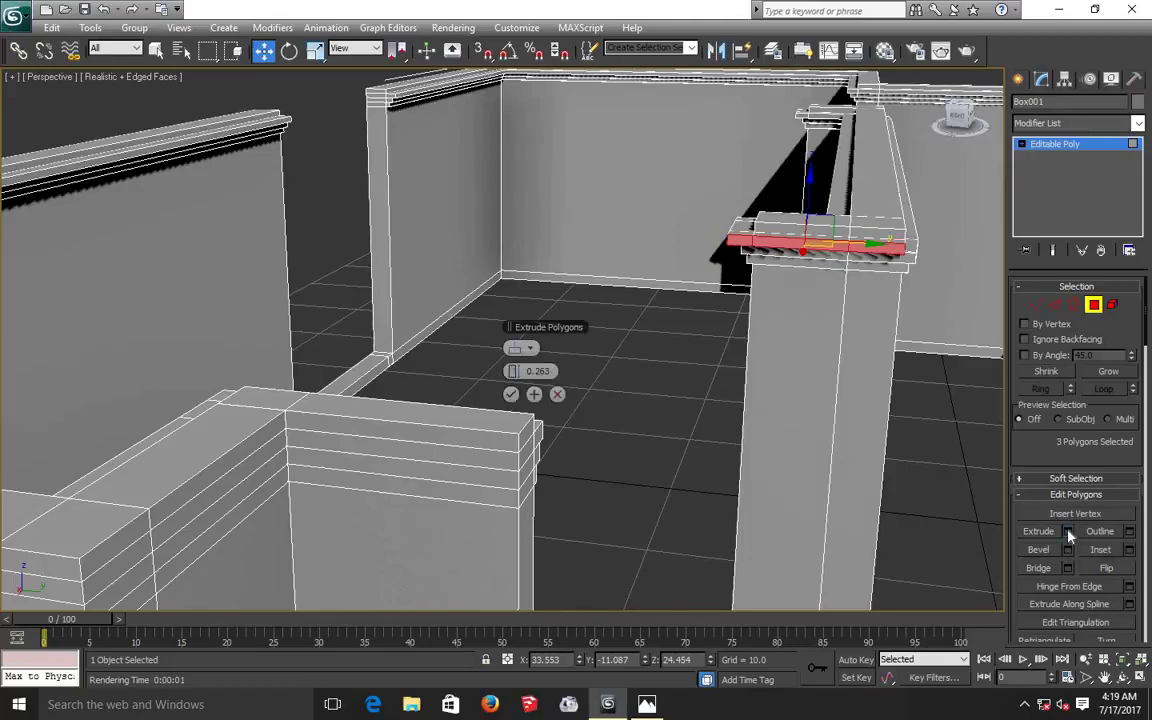
click(511, 395)
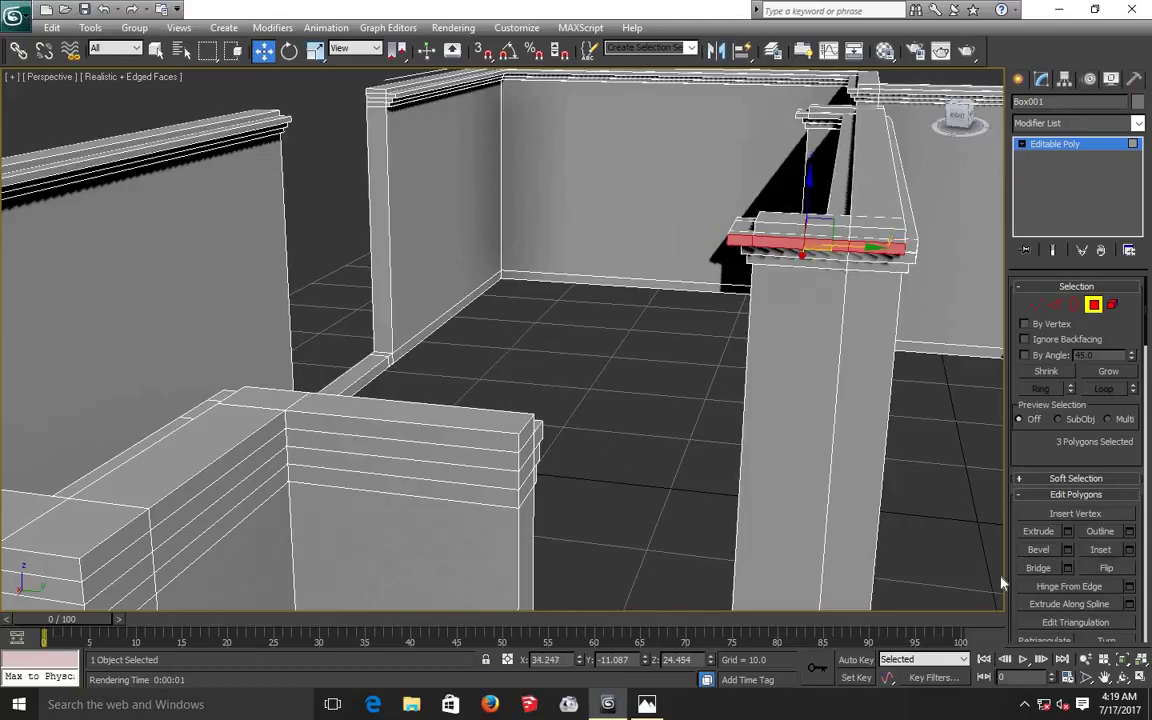
click(1122, 678)
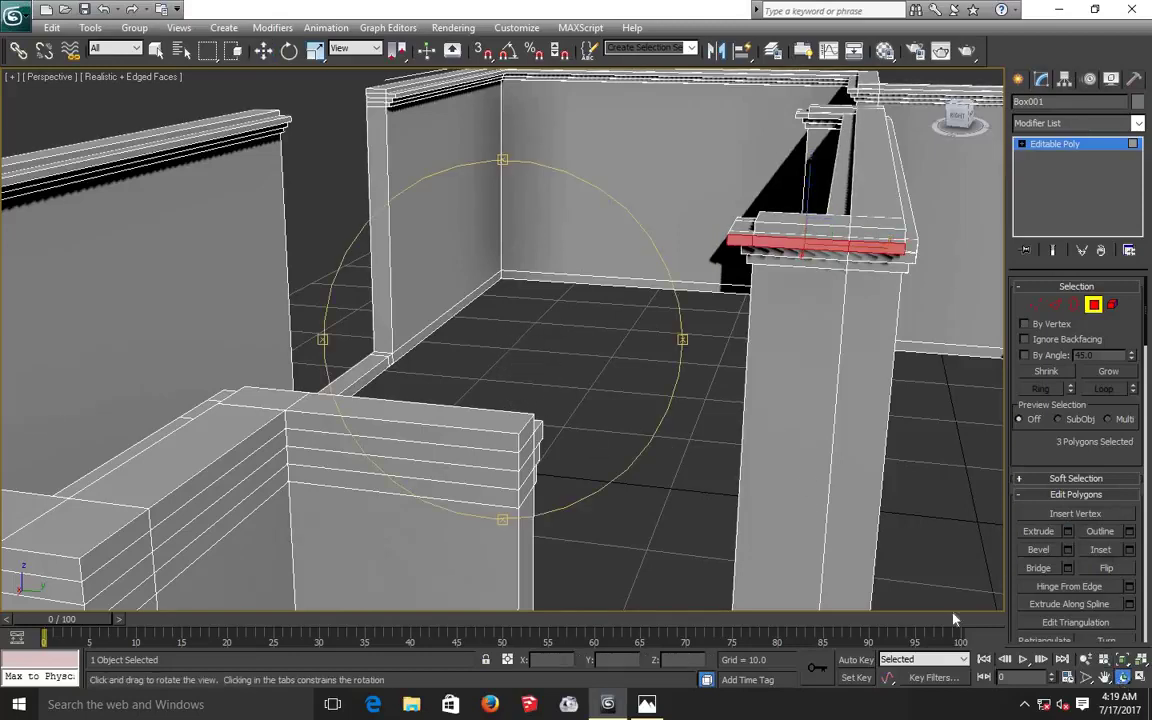
Extrude three more ledge faces on the next wall's cap by 0.263.
drag(587, 369, 455, 372)
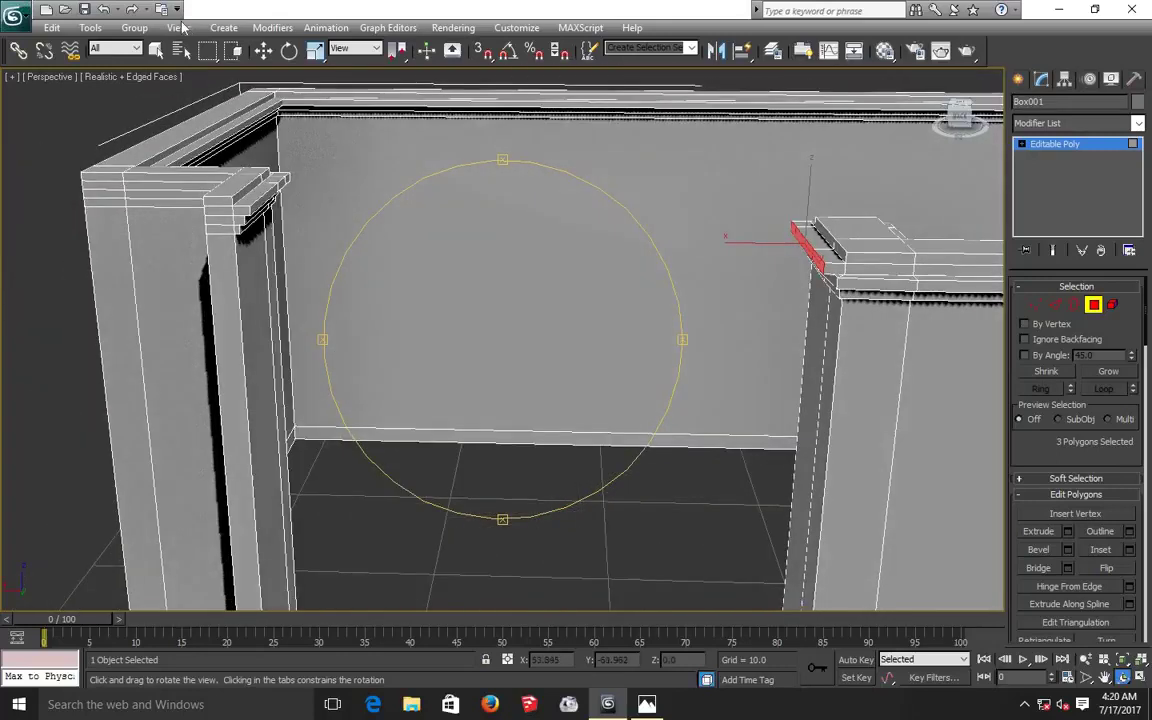
key(w)
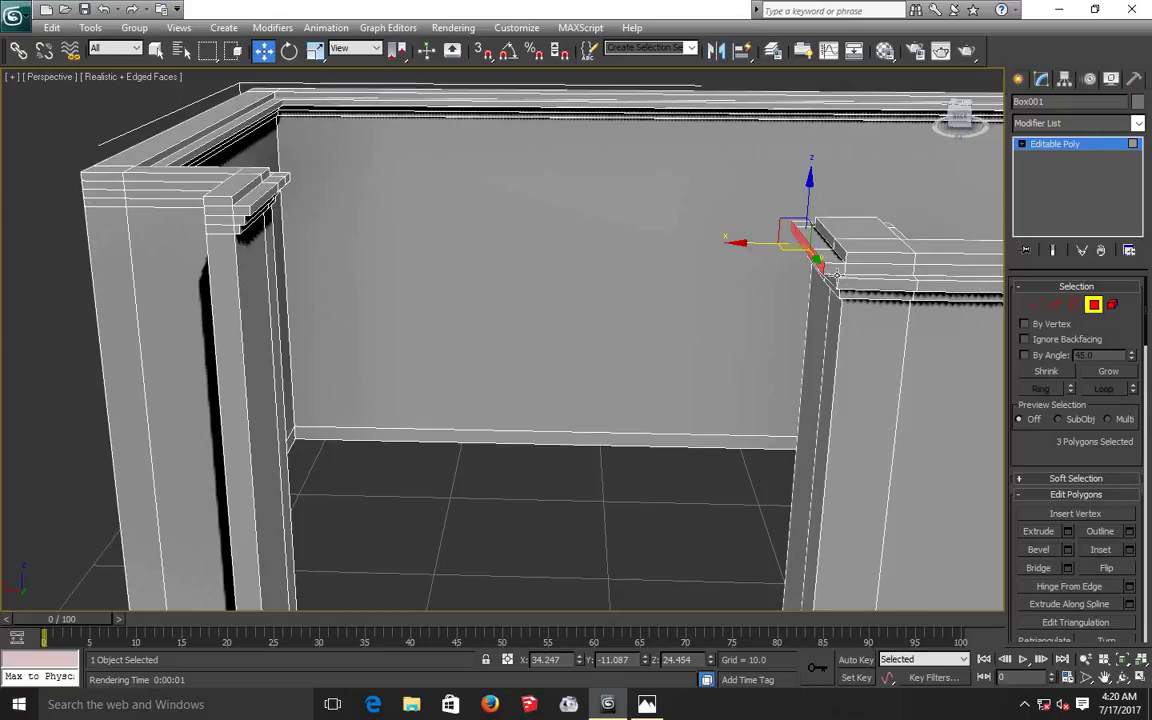
click(847, 270)
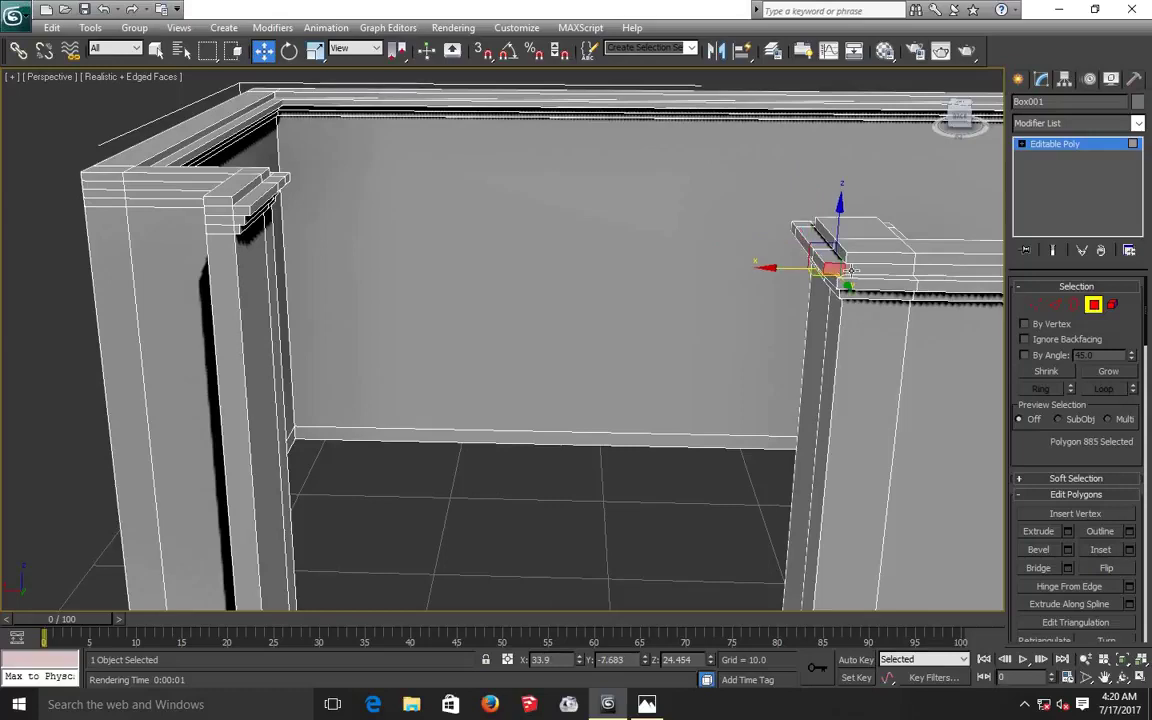
ctrl+click(913, 275)
ctrl+click(947, 271)
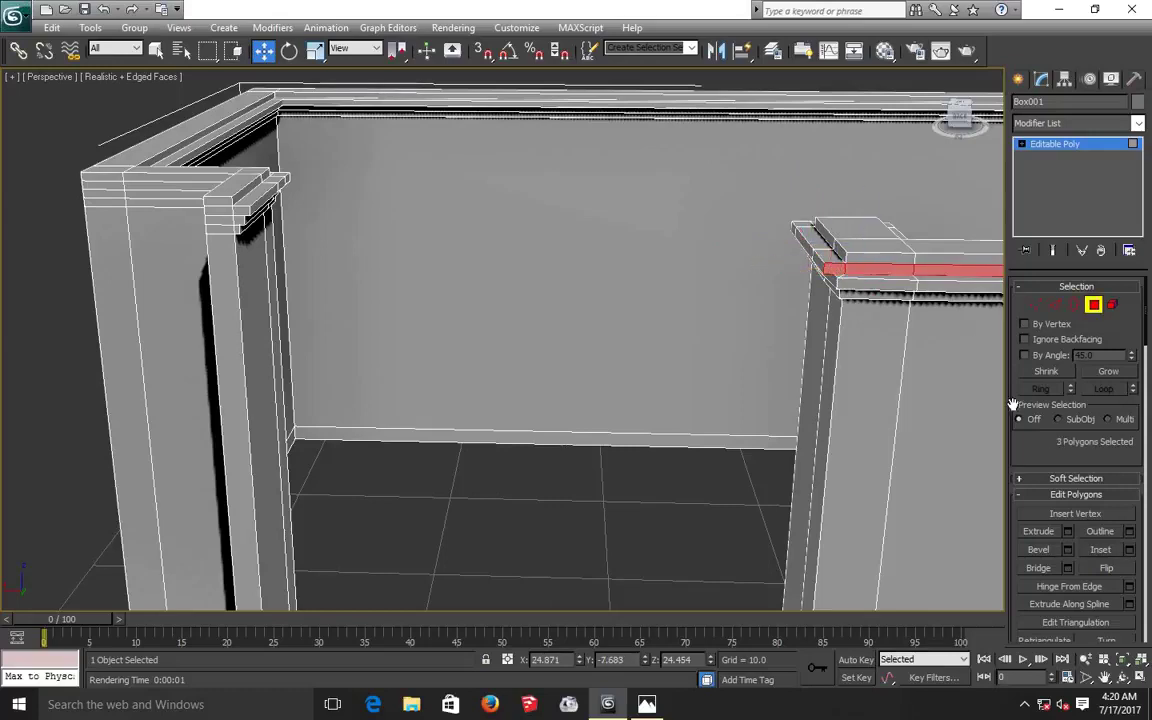
click(1069, 531)
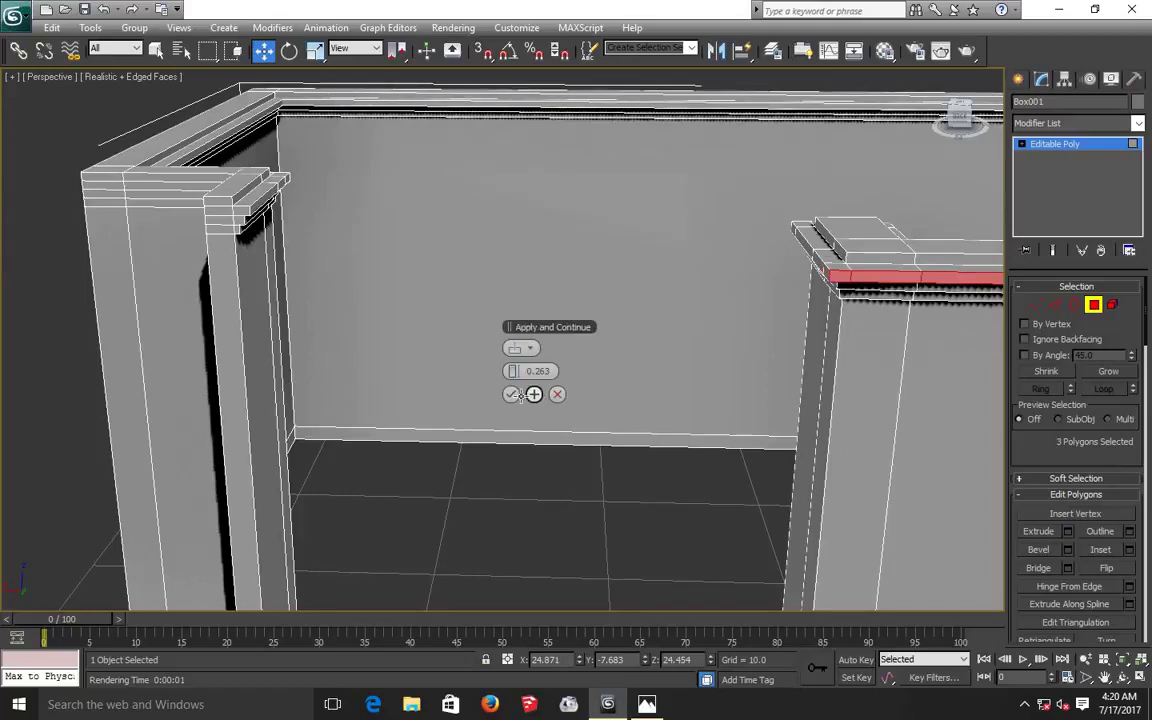
click(511, 393)
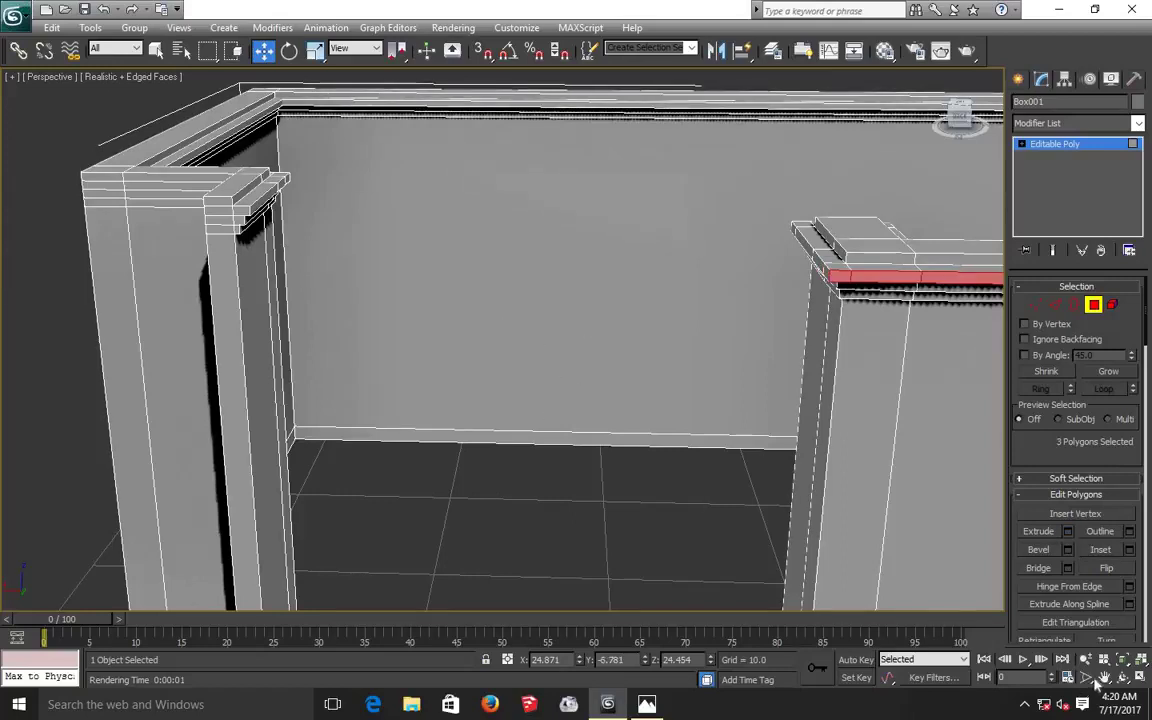
Pan along the extruded ledge until its corner end is in view.
click(1104, 678)
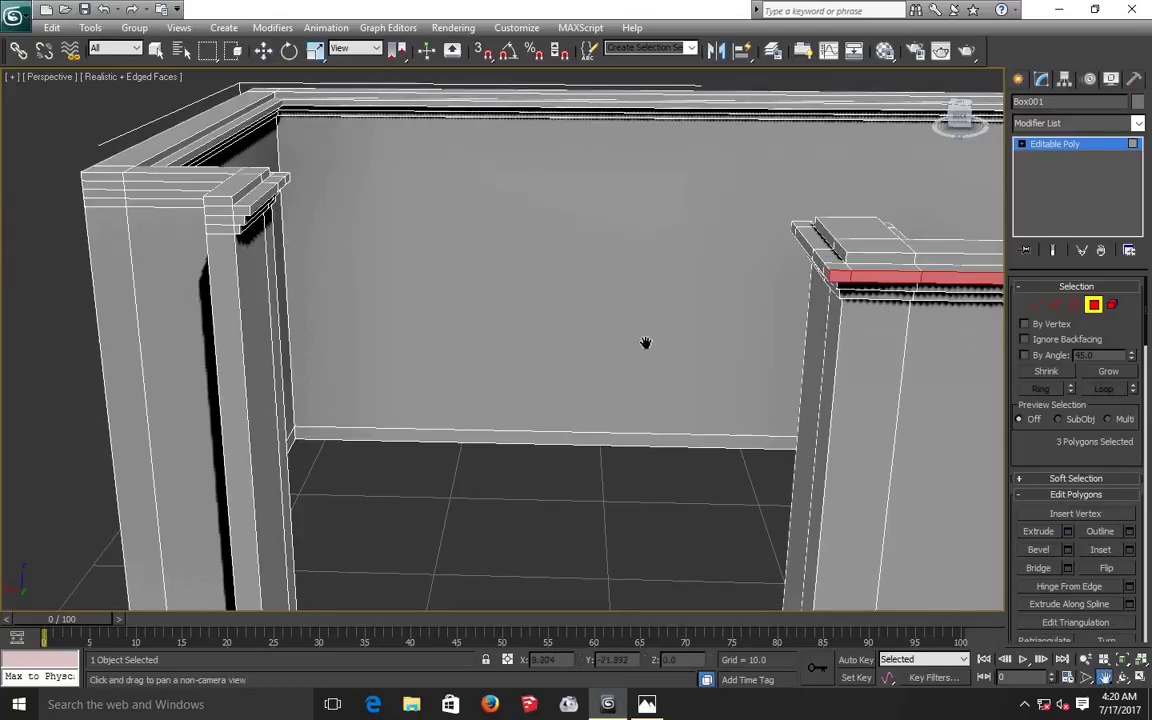
drag(645, 342, 312, 287)
drag(790, 300, 663, 298)
mouse_move(771, 298)
mouse_down()
mouse_move(445, 303)
mouse_move(314, 286)
mouse_move(360, 265)
mouse_up()
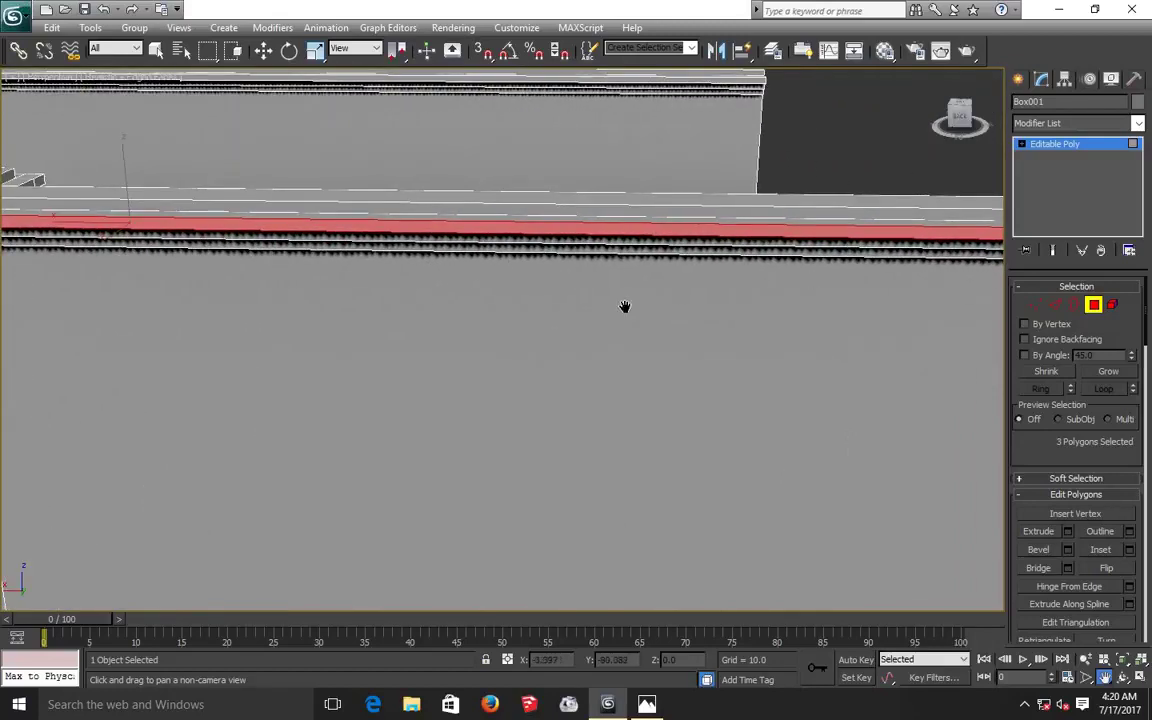
drag(625, 309, 270, 306)
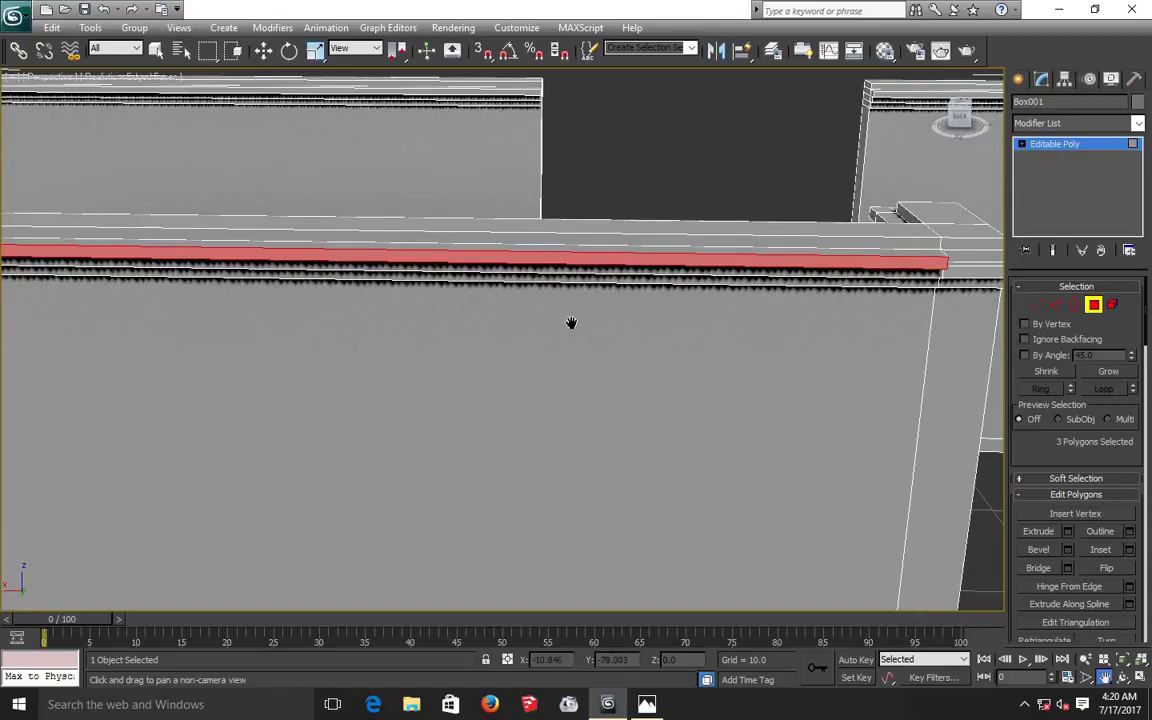
drag(571, 324, 488, 324)
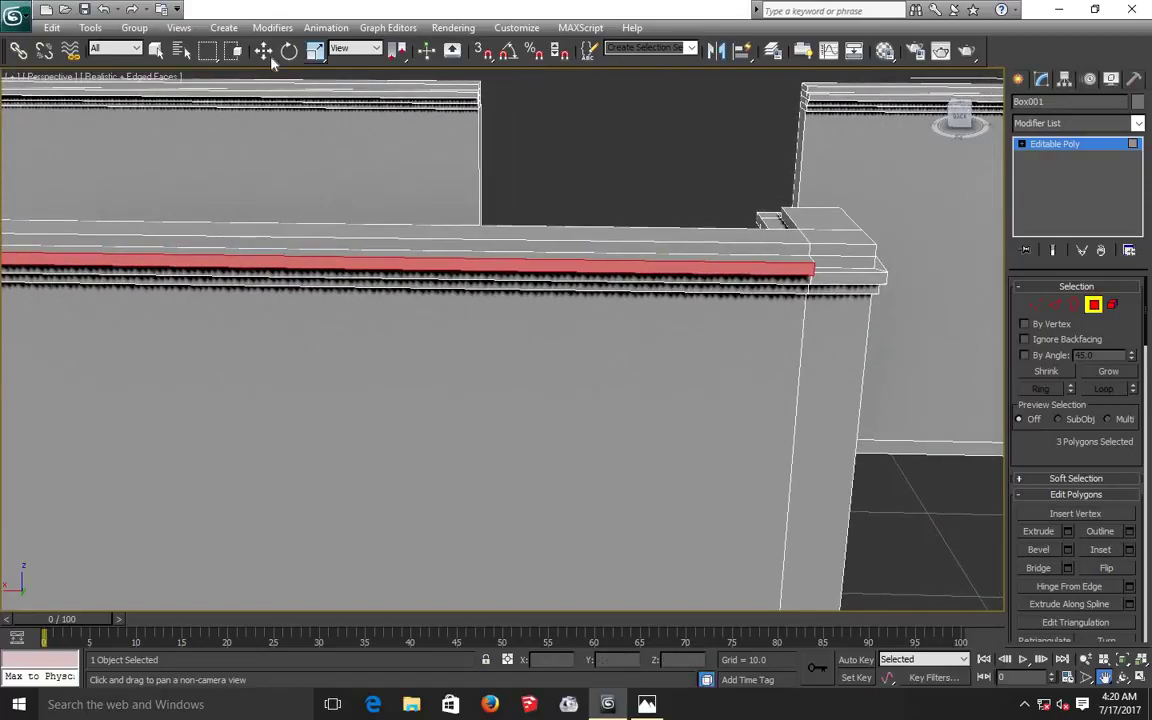
Extrude the small end face of the cornice ledge by 0.263.
click(266, 55)
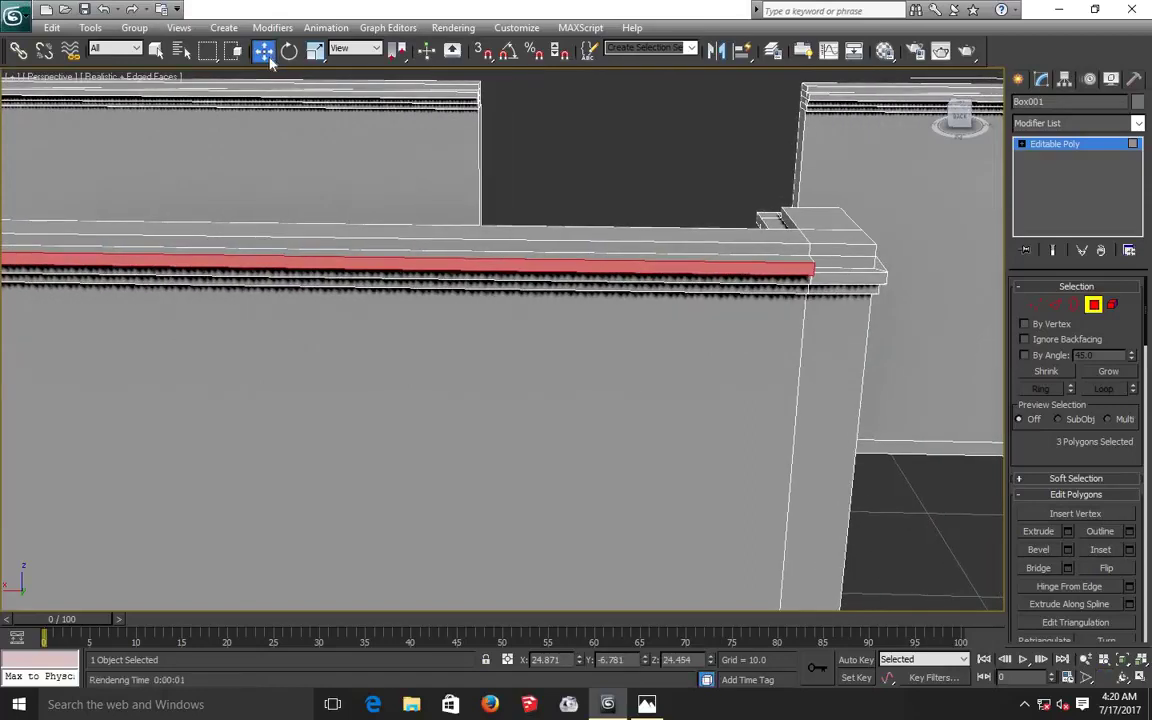
click(835, 262)
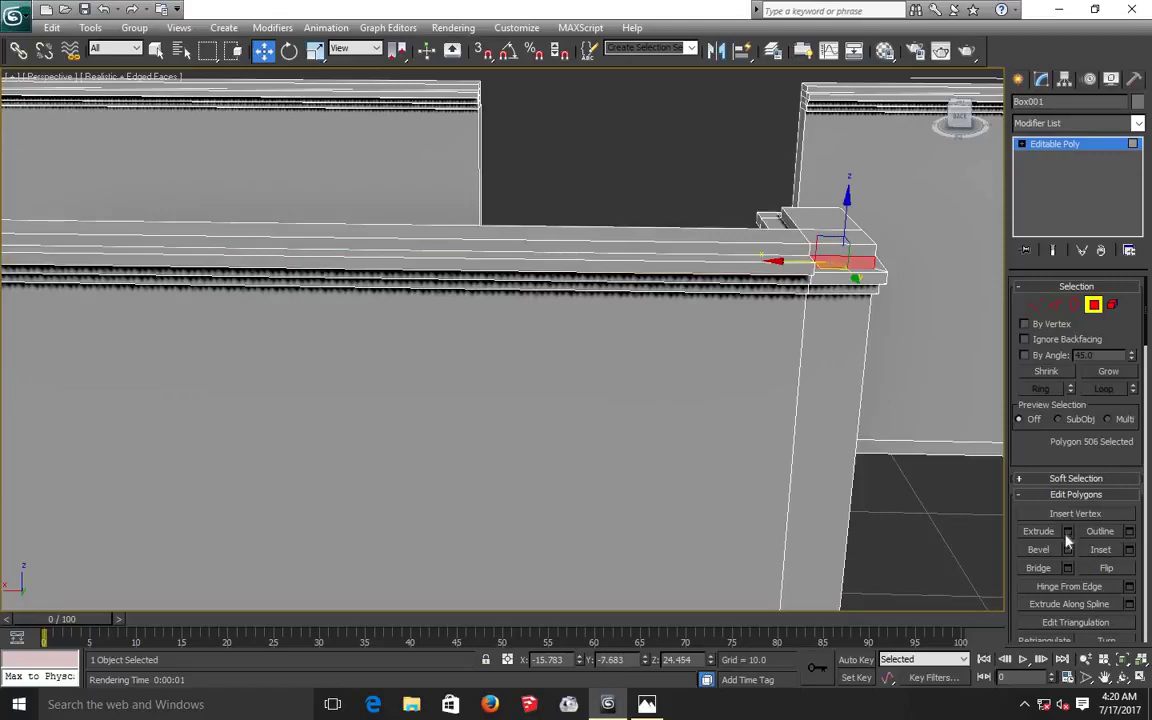
click(1067, 533)
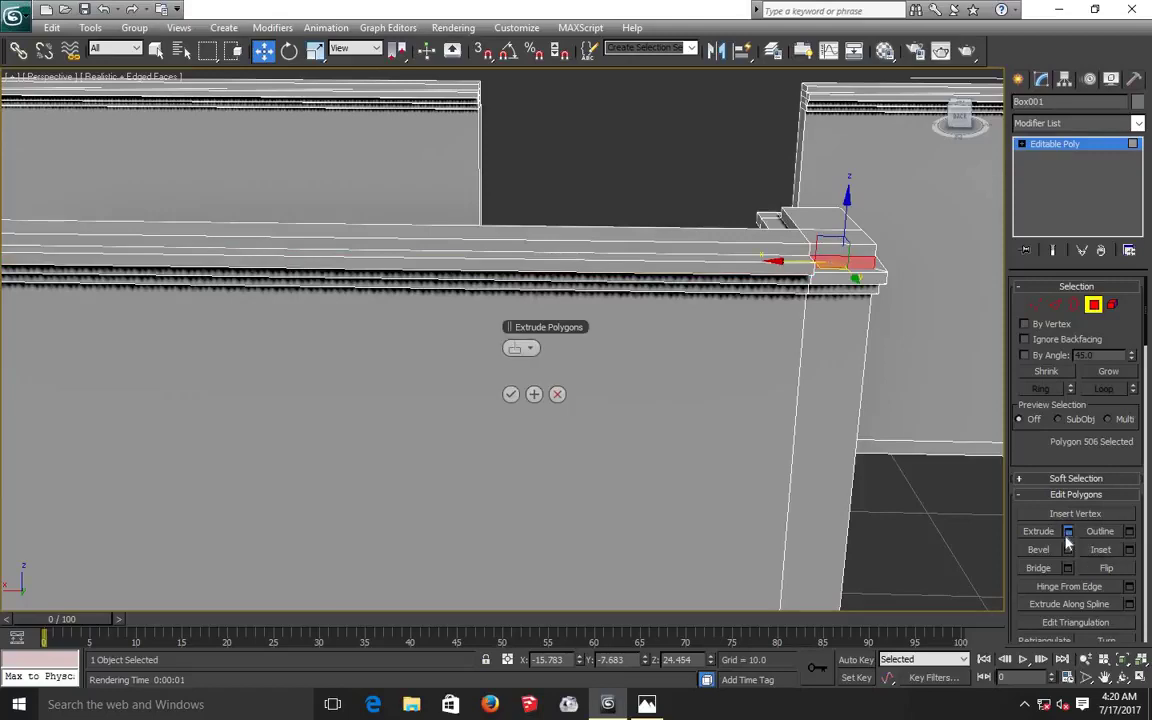
click(510, 394)
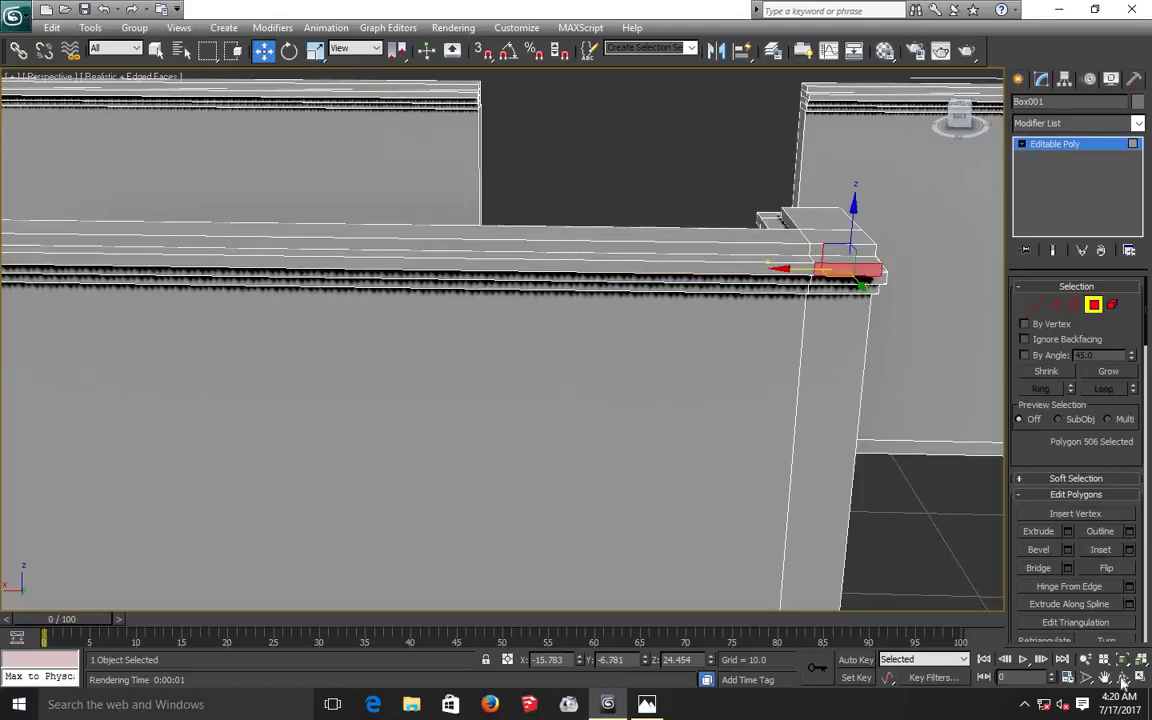
From a lower angle, extrude the three corner cornice faces by 0.263.
click(1122, 679)
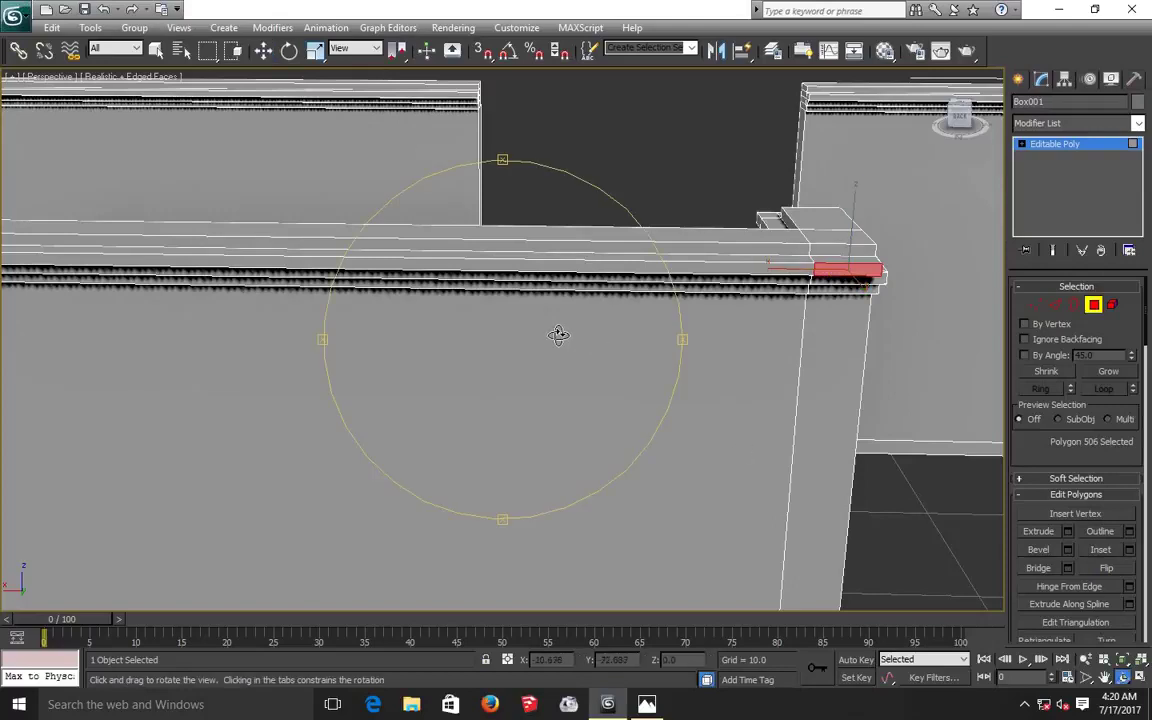
drag(558, 335, 501, 334)
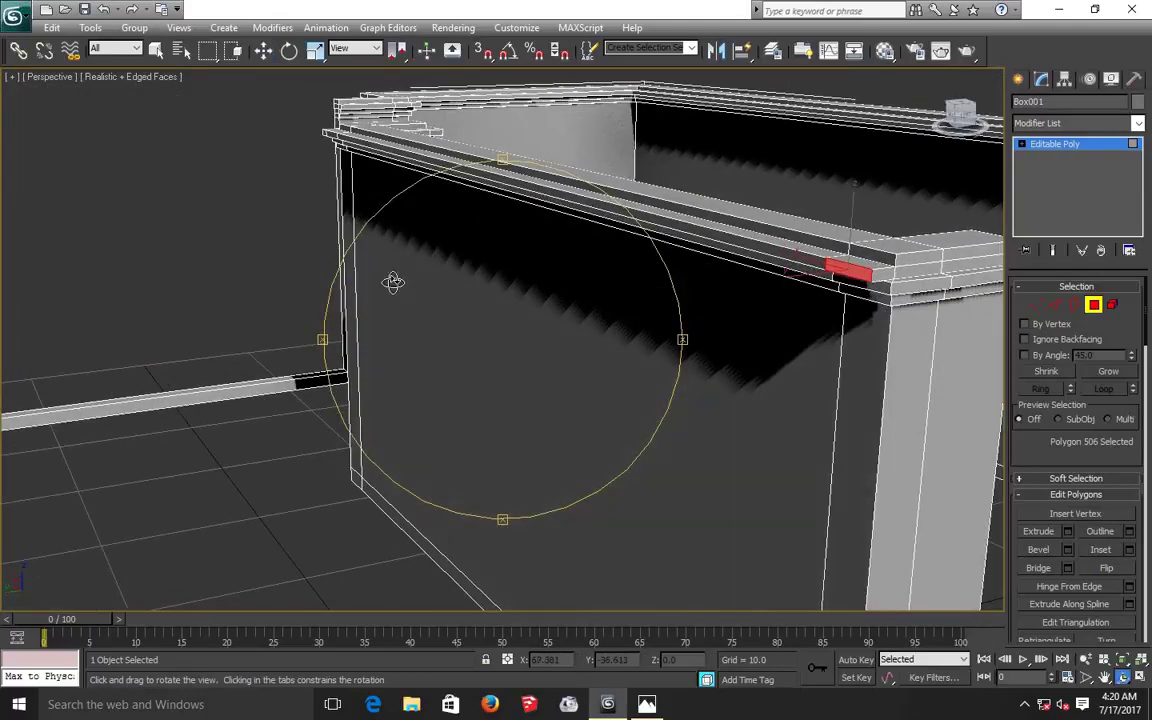
click(263, 50)
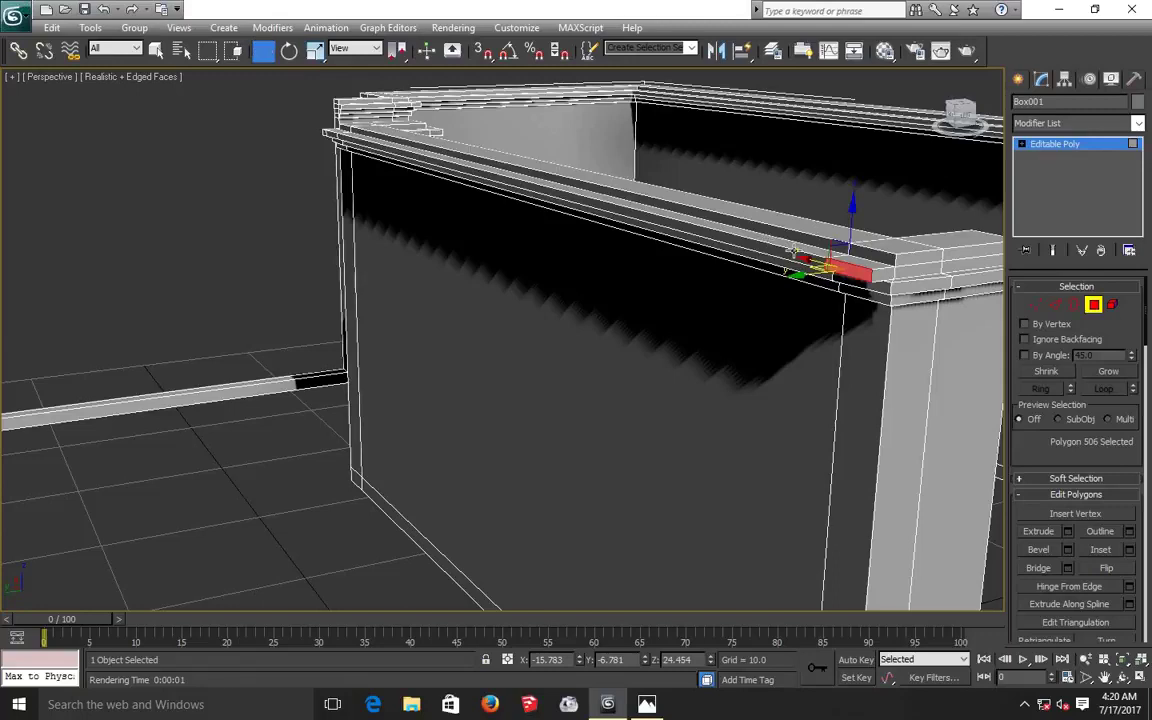
click(884, 277)
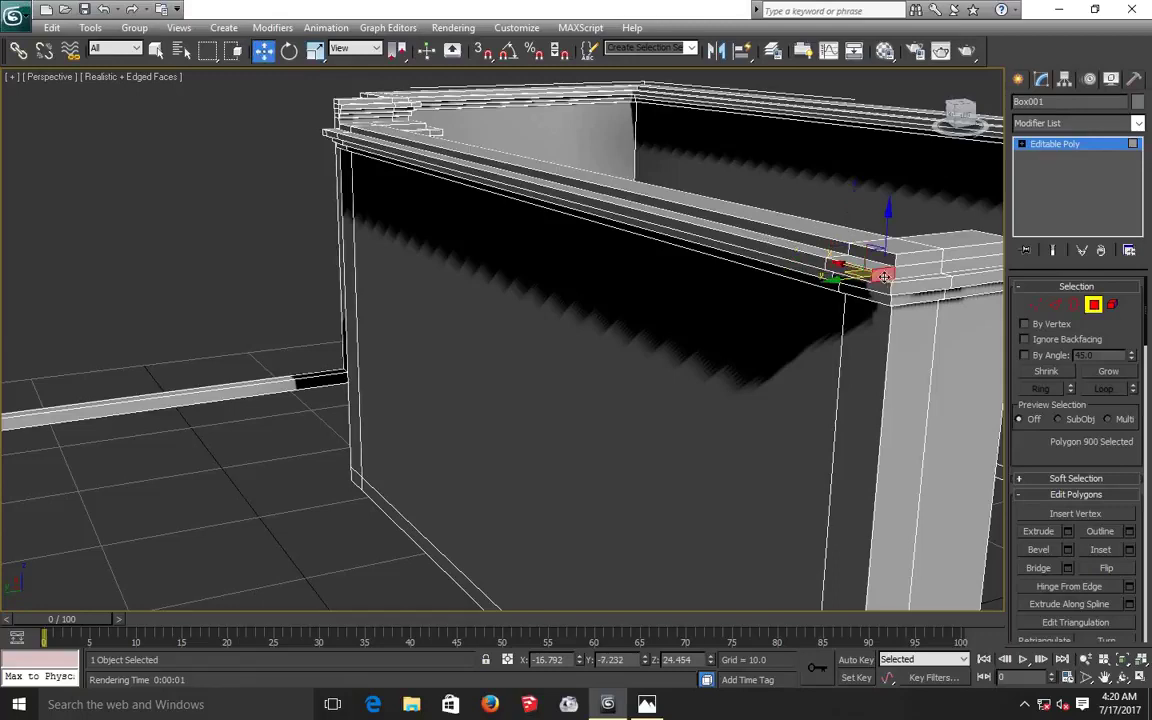
ctrl+click(936, 273)
ctrl+click(960, 268)
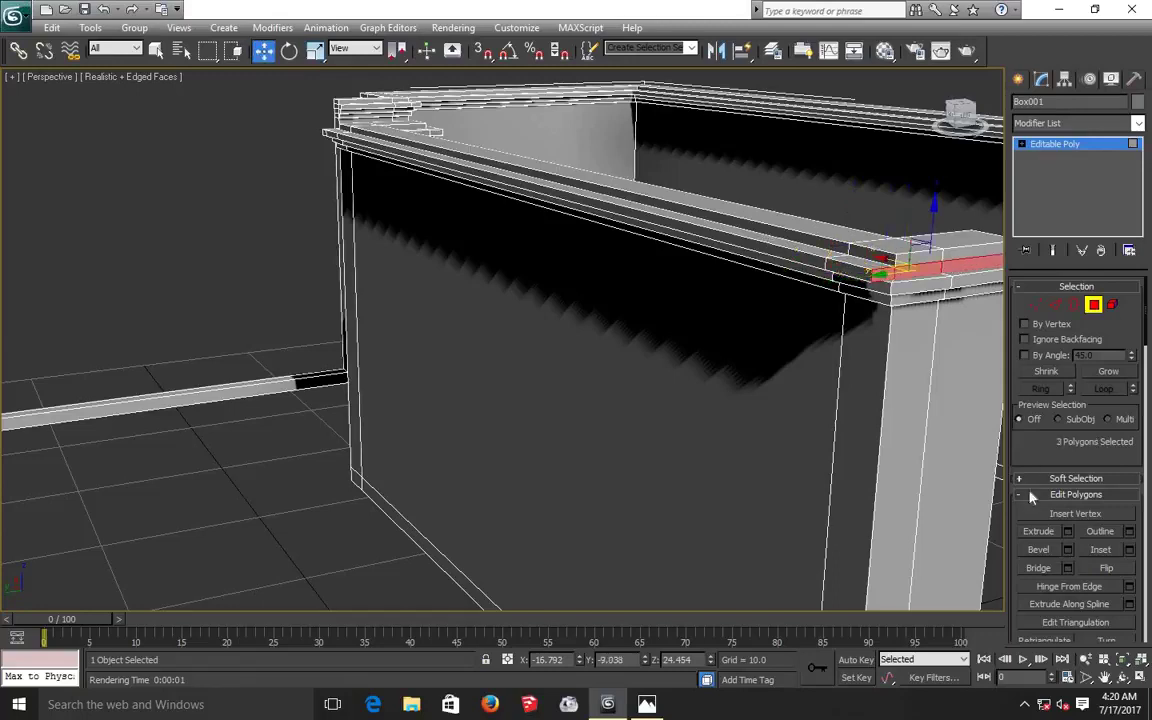
click(1068, 532)
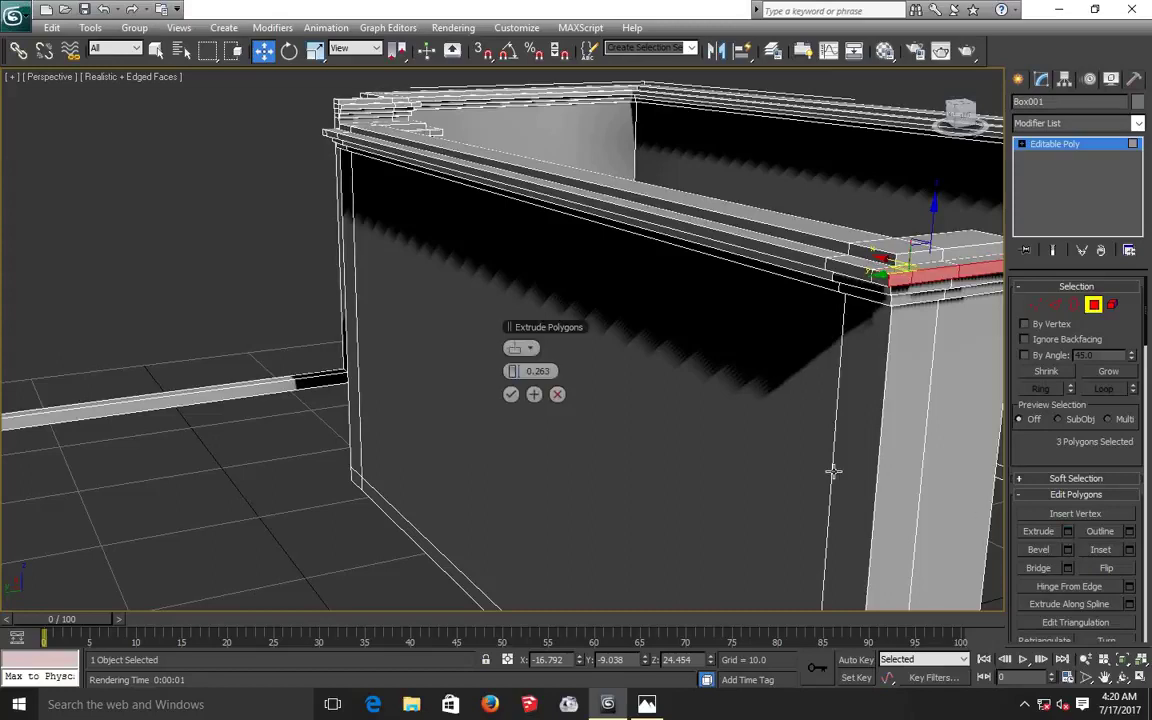
click(511, 395)
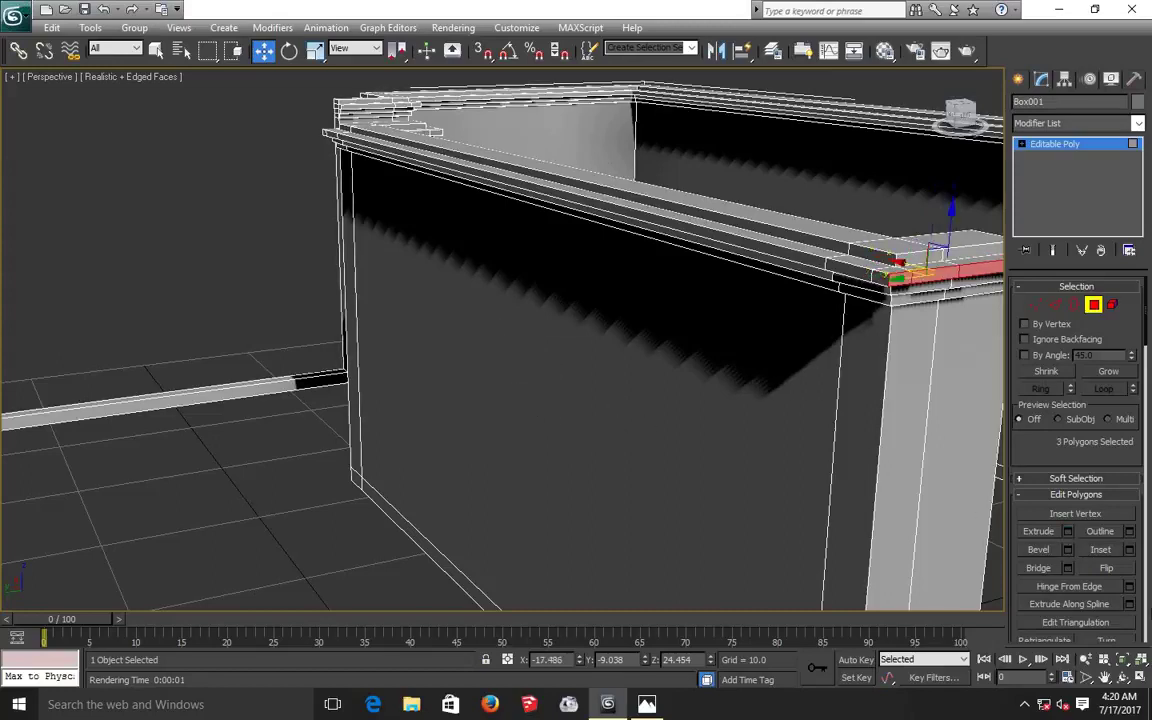
Orbit to the other wall corner and extrude its cornice end face by 0.263.
click(1122, 678)
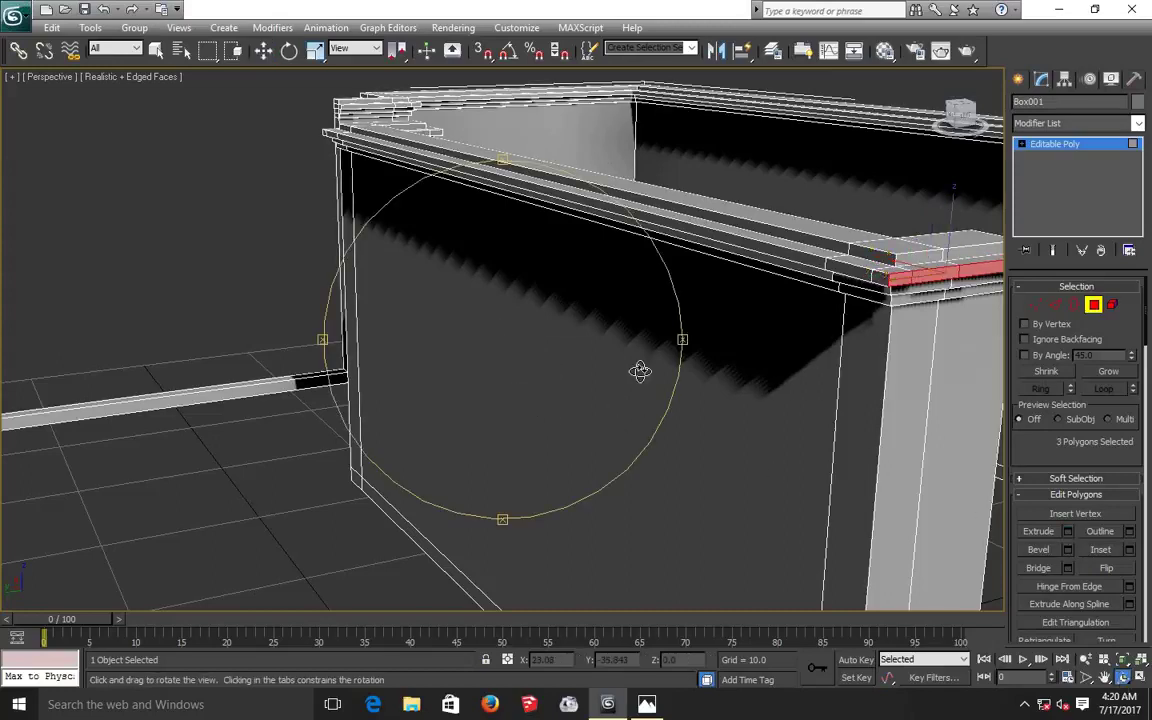
mouse_move(599, 370)
mouse_down()
mouse_move(418, 370)
mouse_move(427, 368)
mouse_up()
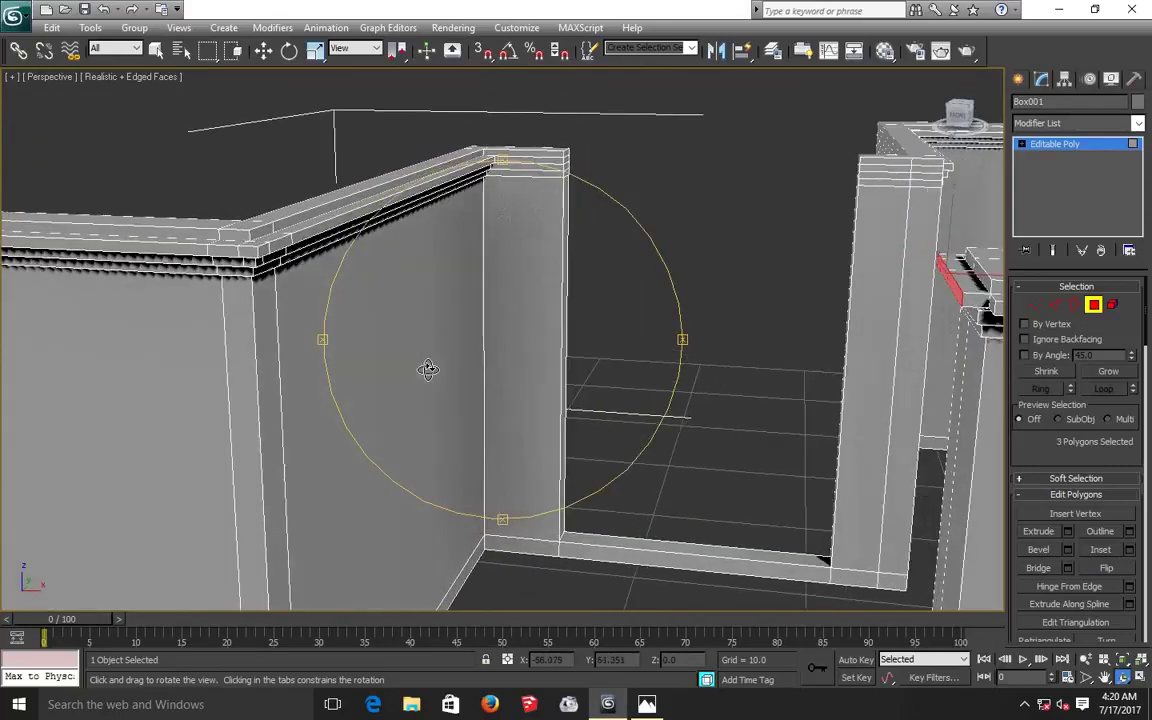
click(263, 50)
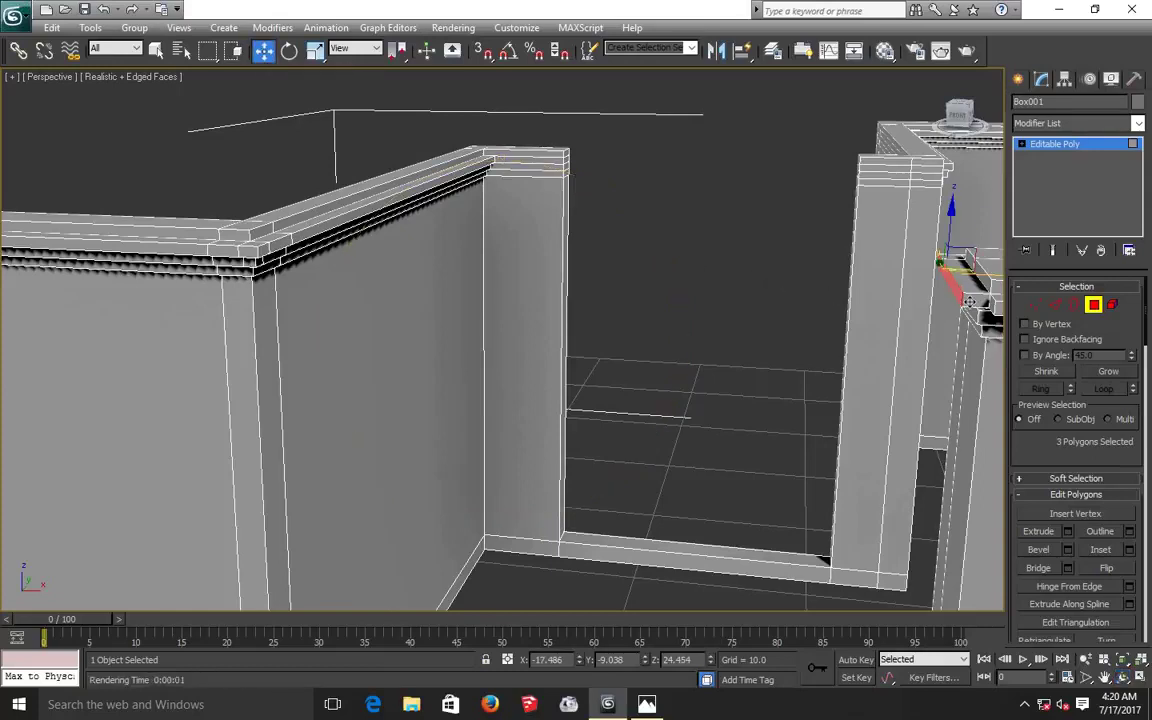
click(969, 301)
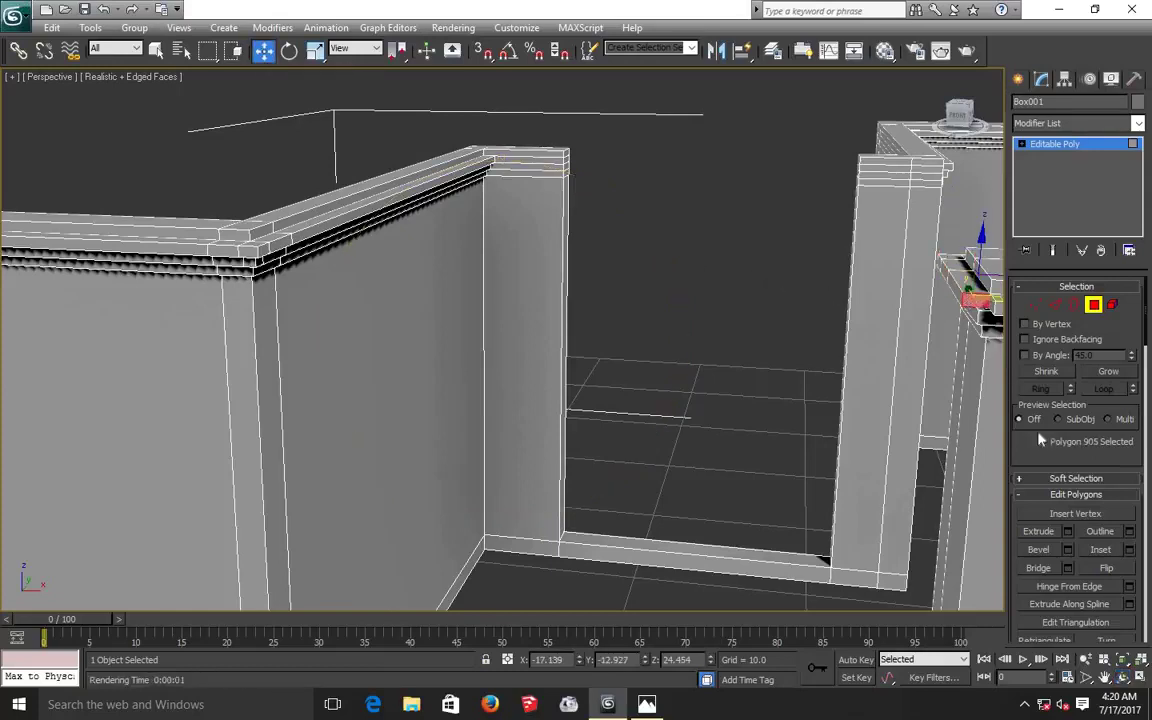
click(1067, 531)
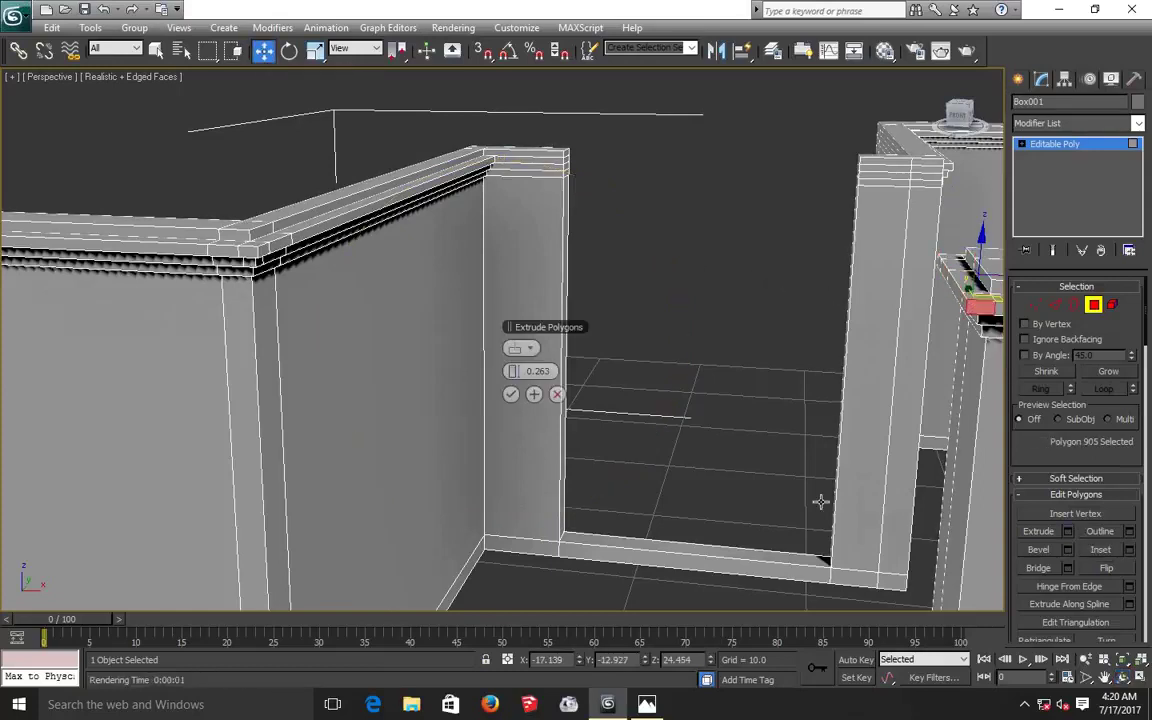
click(509, 394)
Clear the selection and orbit and zoom out to see the whole room.
click(714, 425)
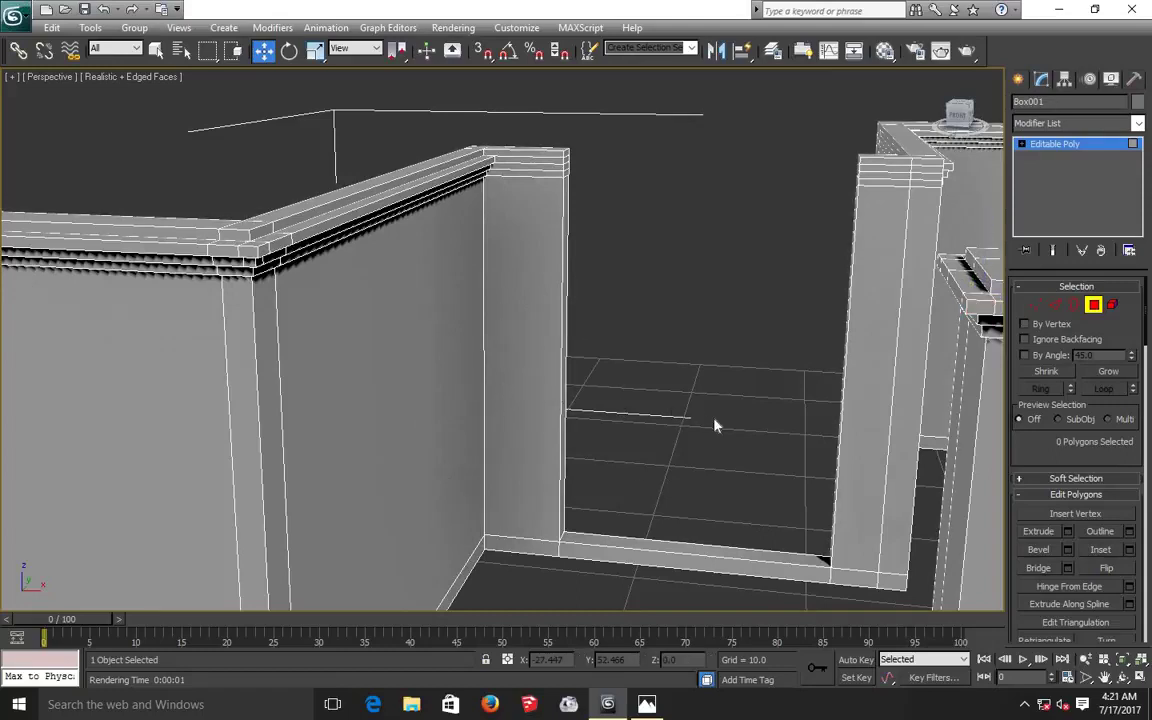
alt+middle_drag(714, 425, 640, 563)
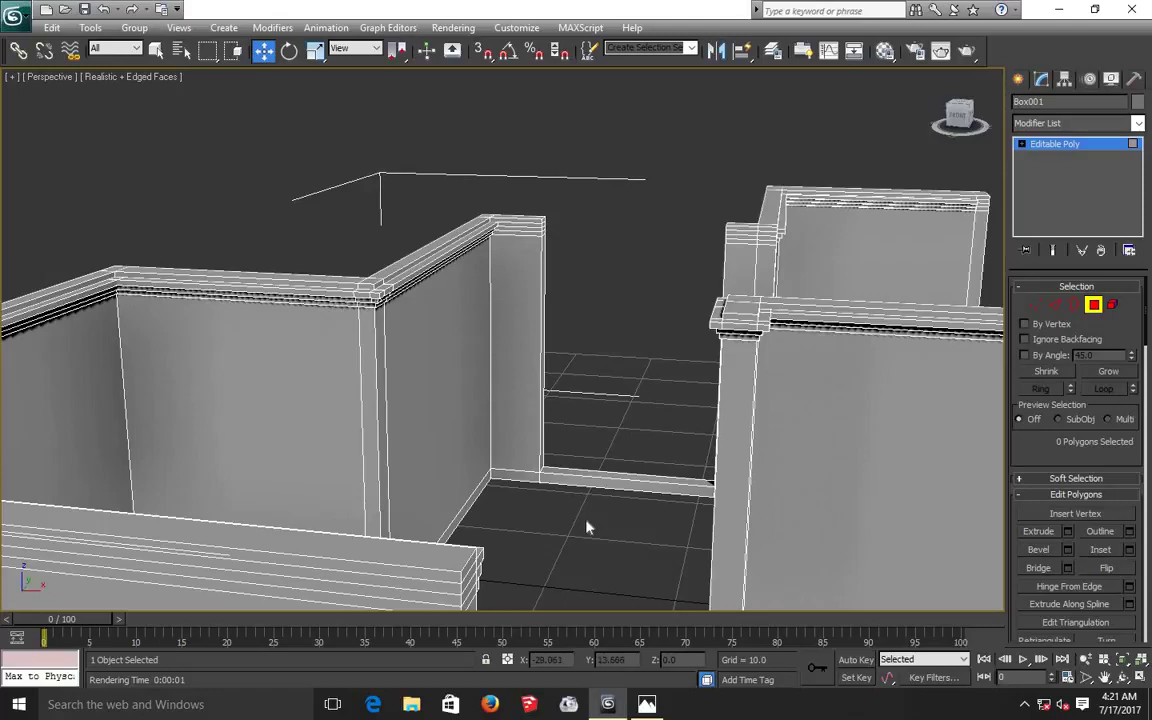
scroll(587, 527, down, 3)
Test-render the Perspective view with Shift+Q, then close the rendered frame window.
scroll(587, 527, down, 3)
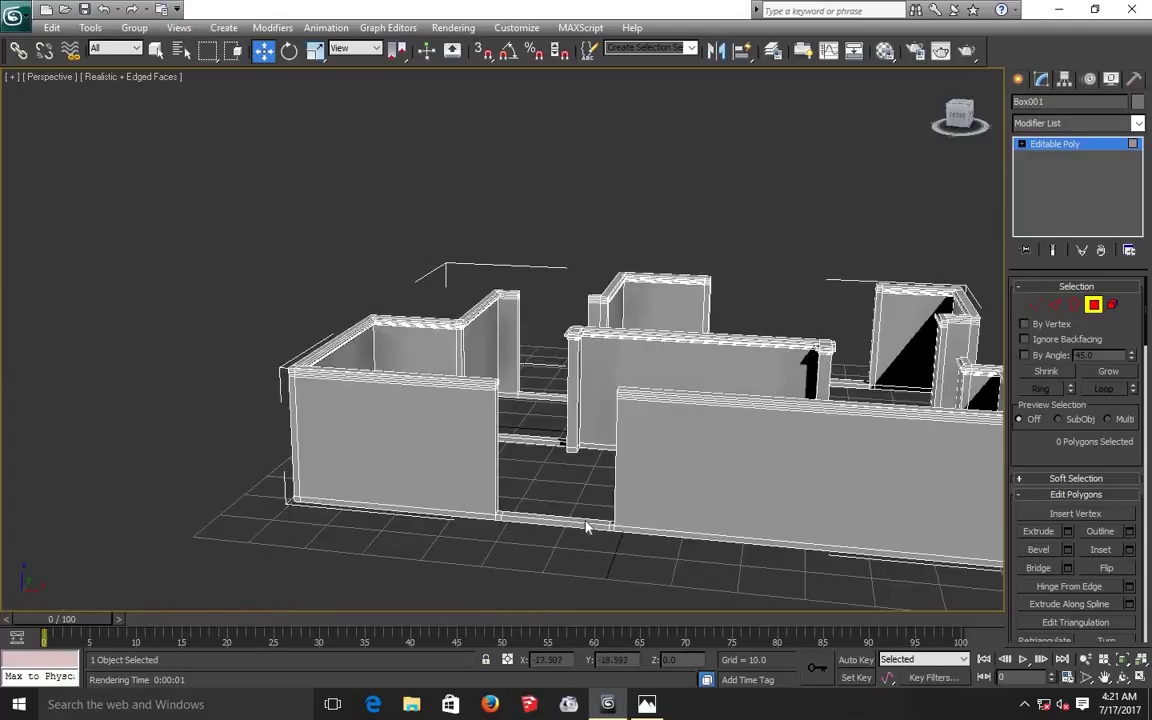
key(shift+q)
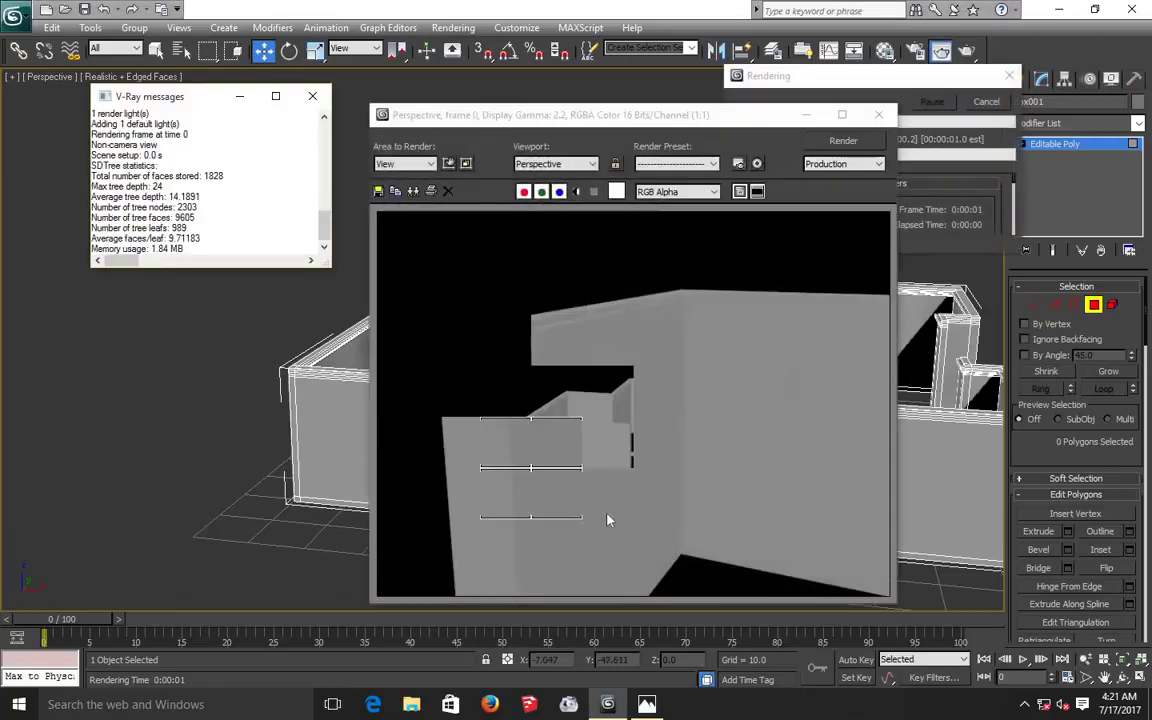
click(879, 114)
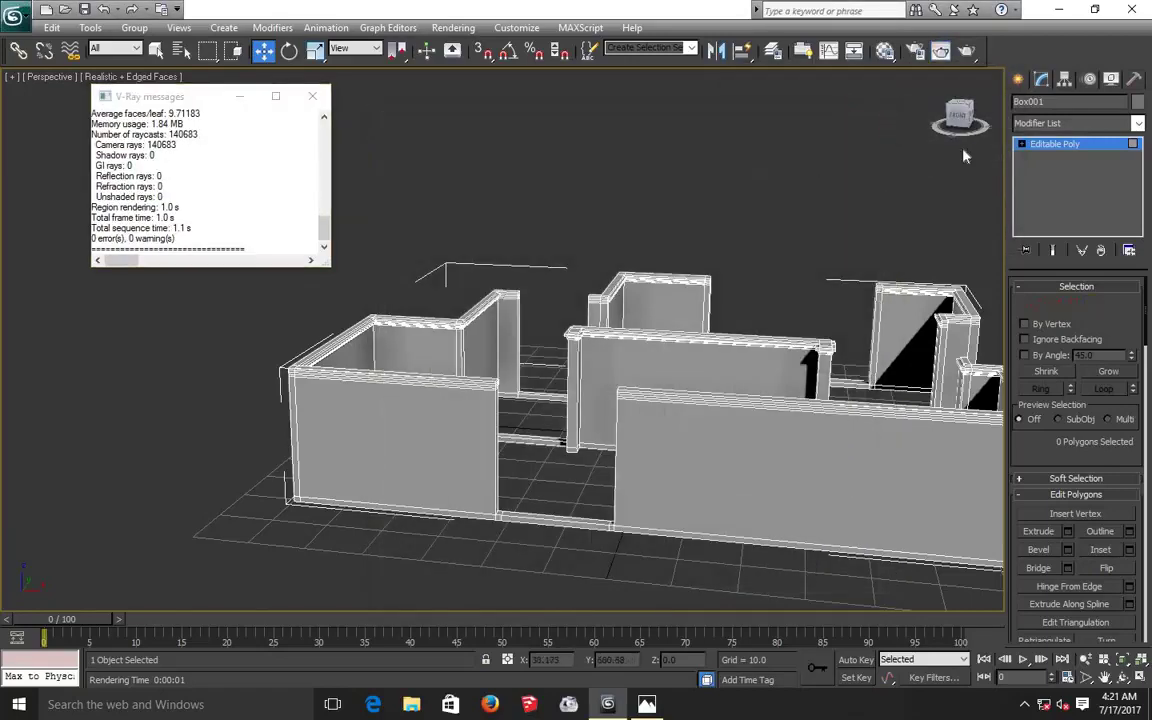
In Top view, draw a VRayLight plane covering the entire floor plan.
click(1019, 79)
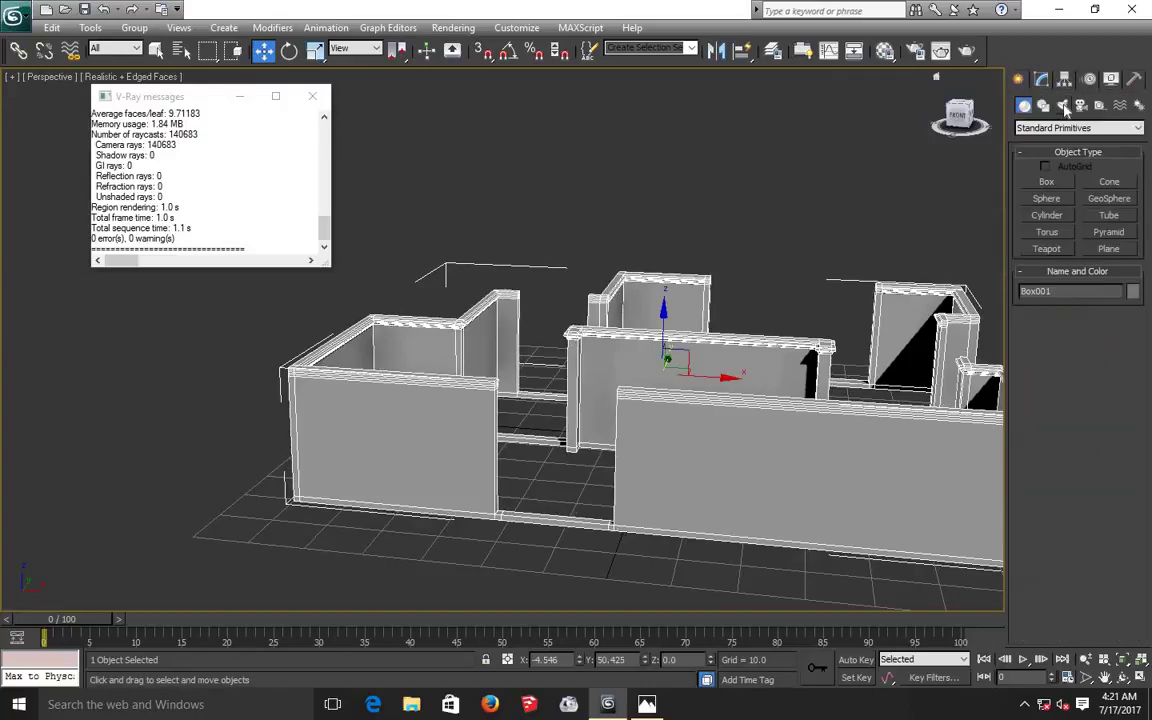
click(1062, 105)
click(1062, 128)
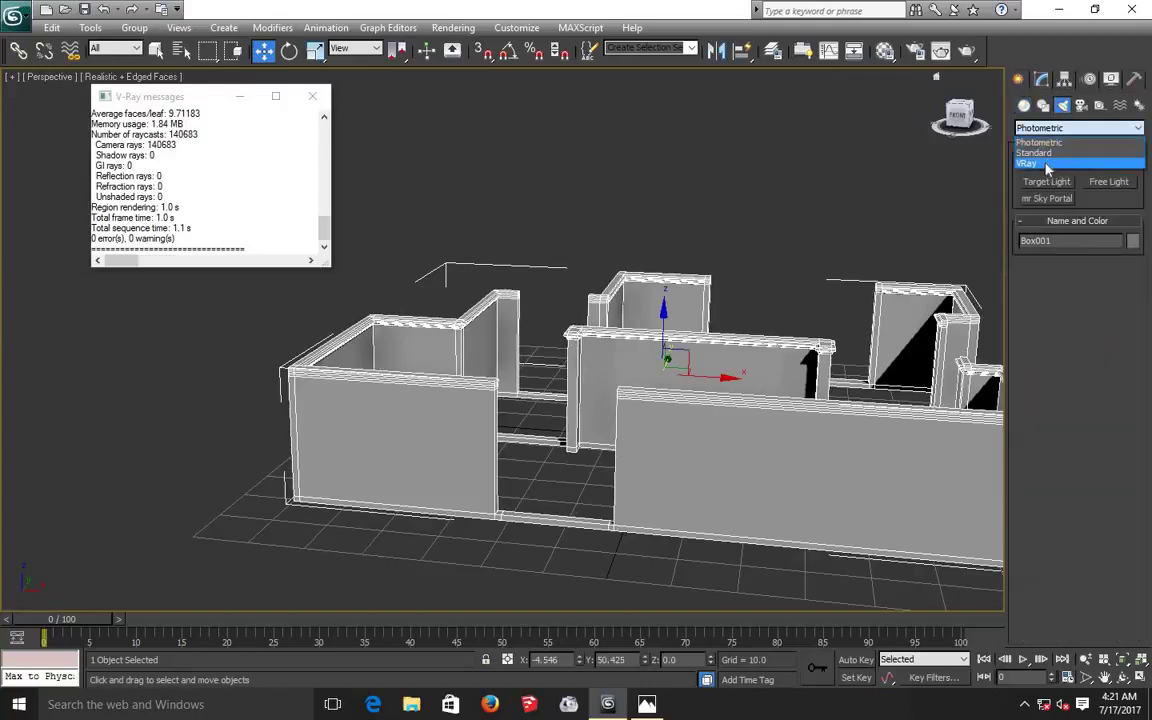
click(1048, 158)
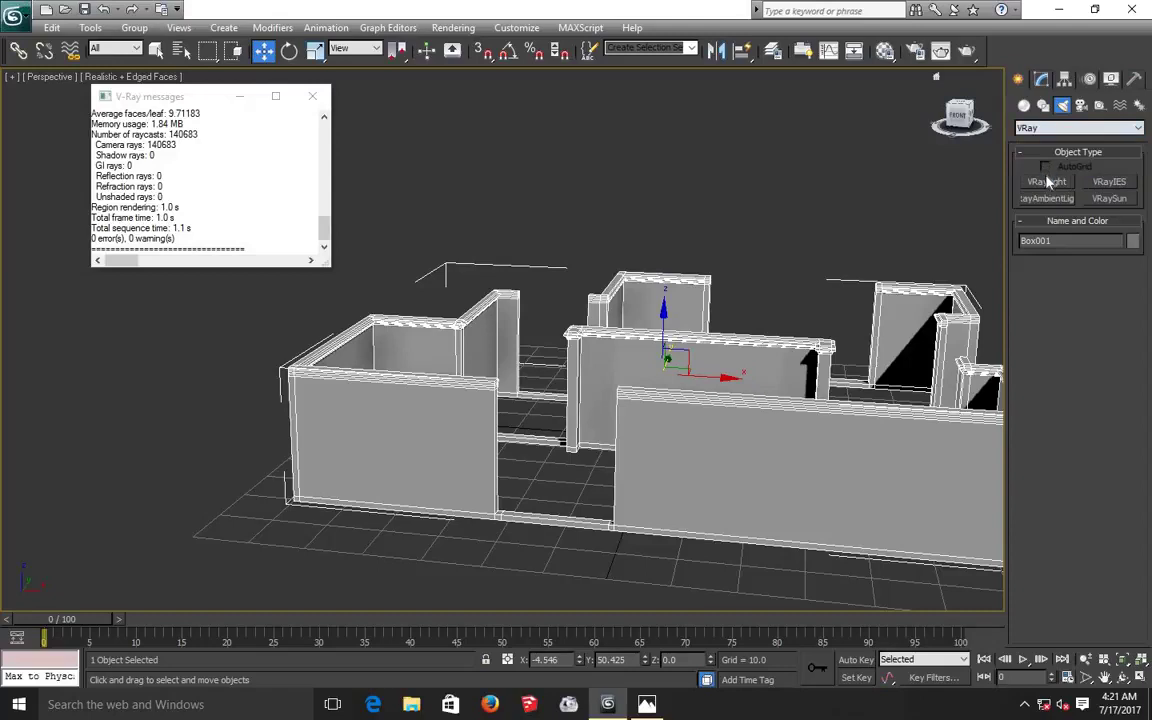
key(t)
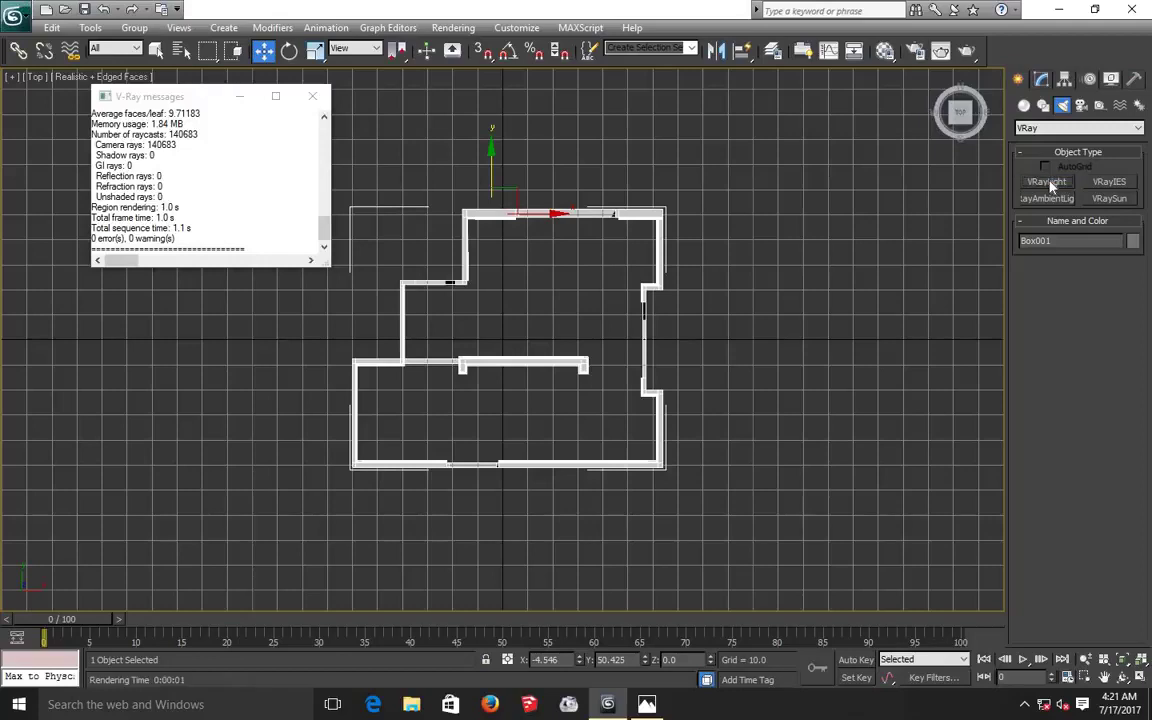
click(1048, 182)
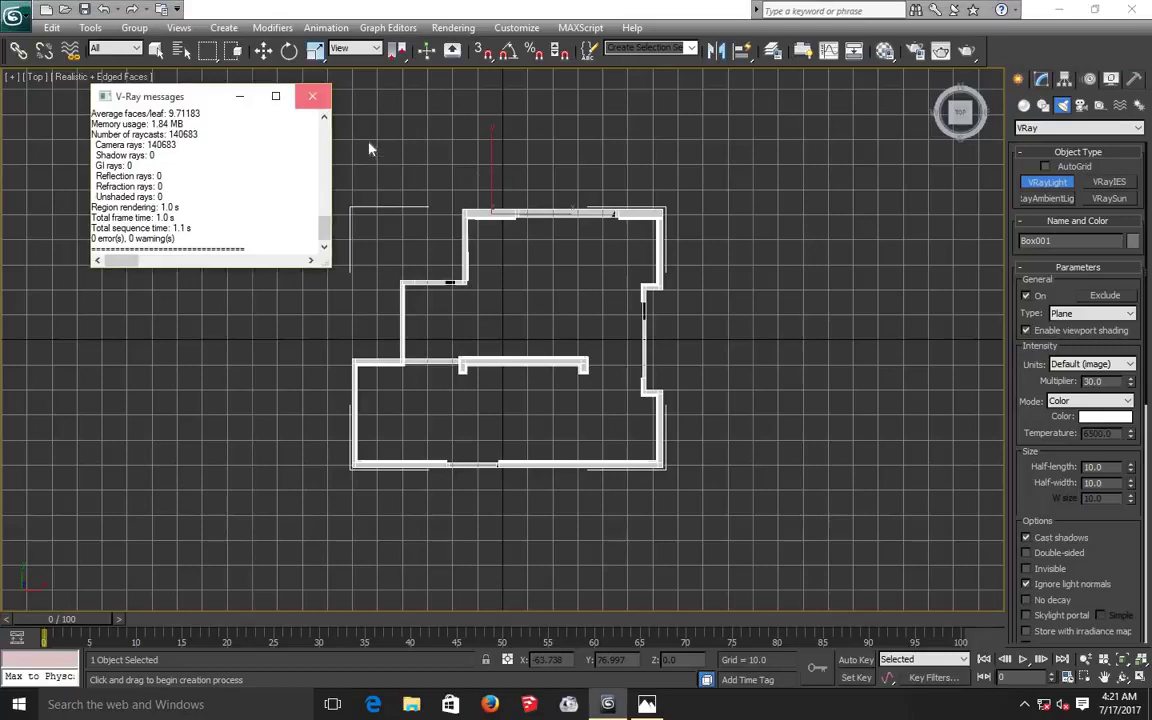
click(312, 96)
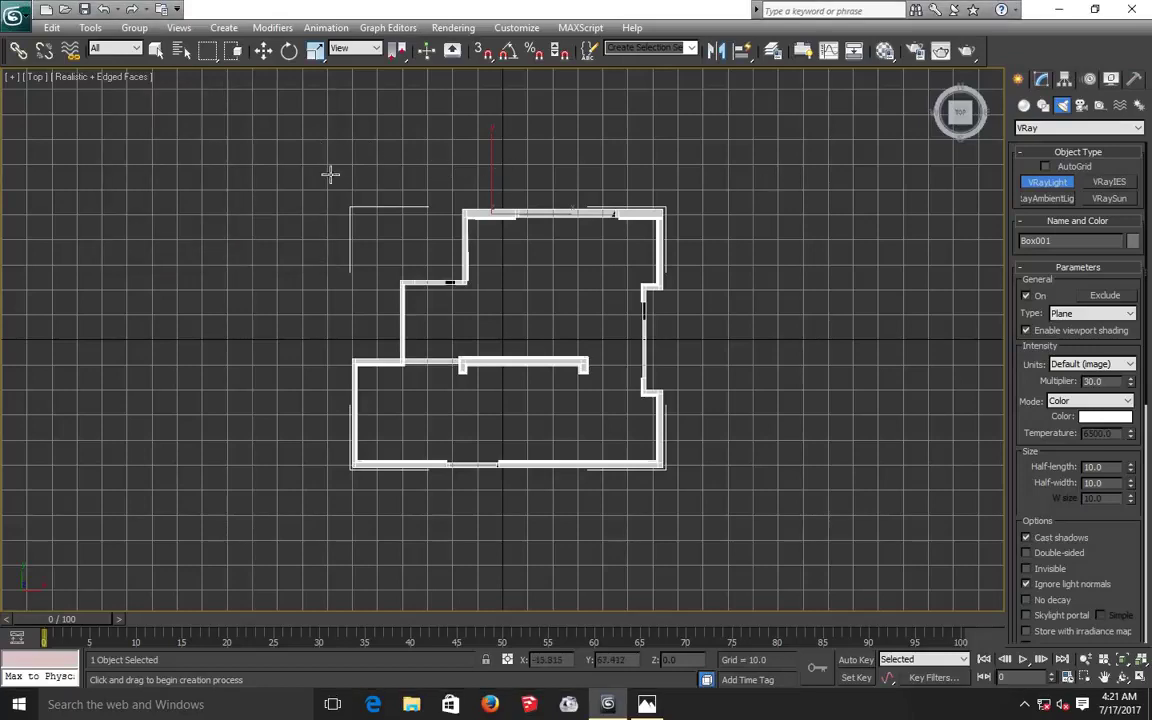
mouse_move(300, 147)
mouse_down()
mouse_move(648, 437)
mouse_move(720, 522)
mouse_up()
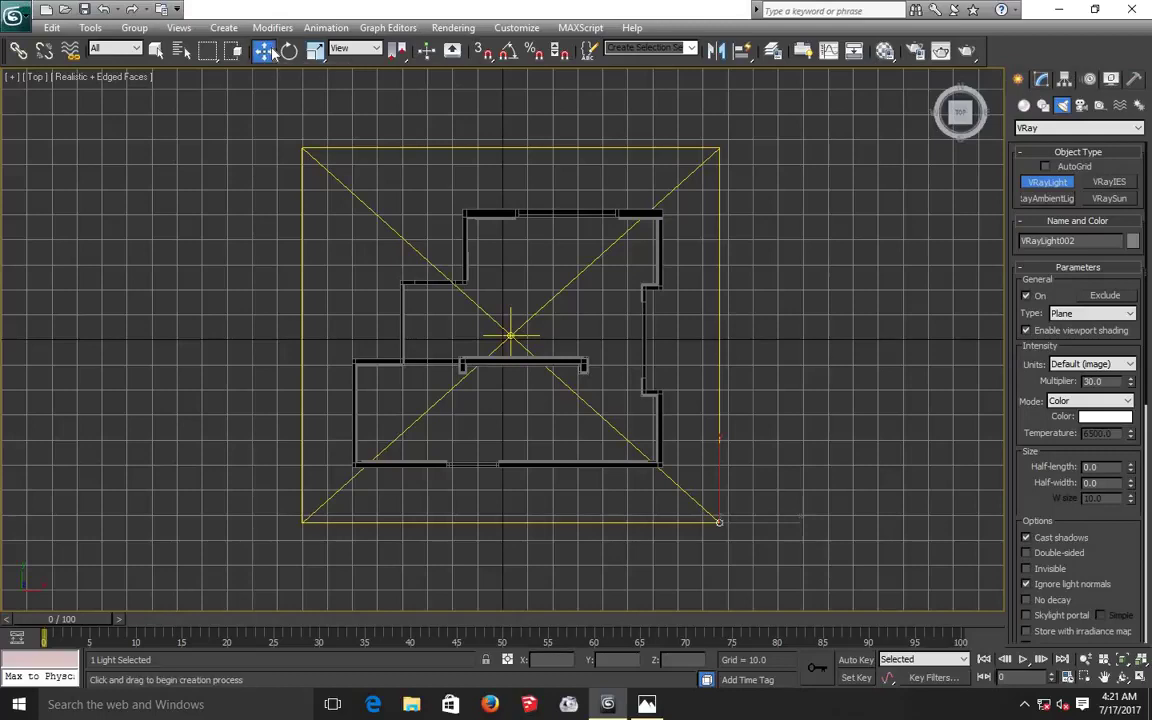
Return to the Perspective view, orbit to an angled view, and raise the plane light.
click(270, 52)
key(p)
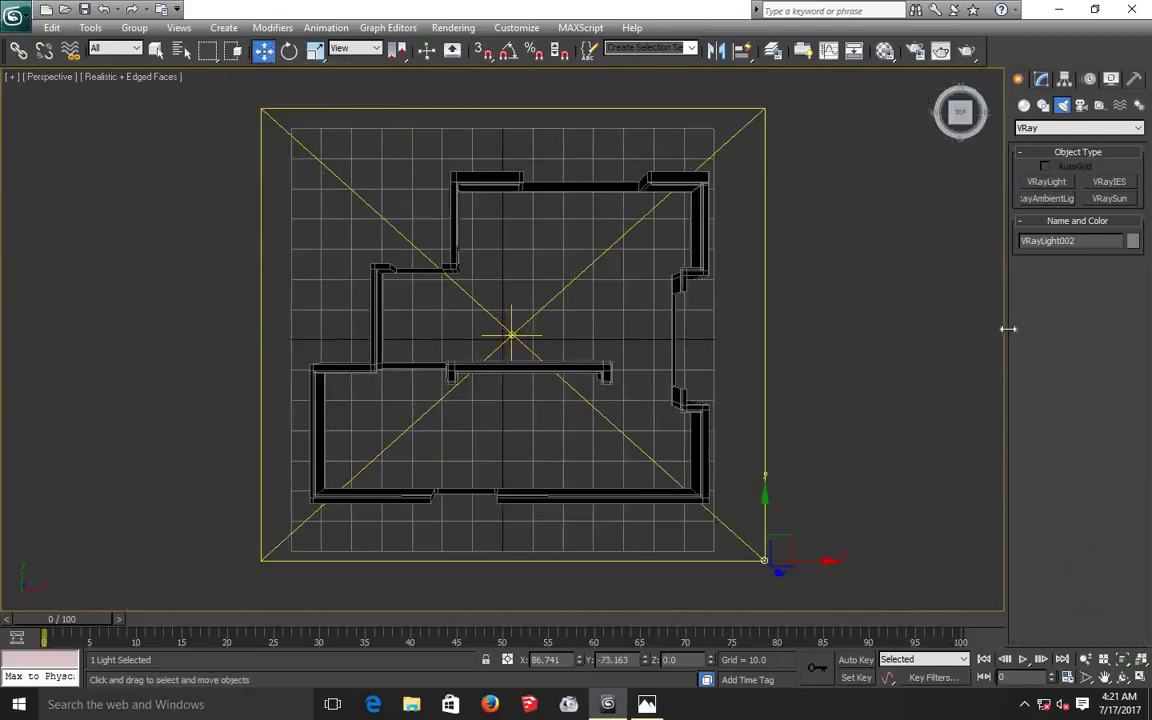
click(1123, 678)
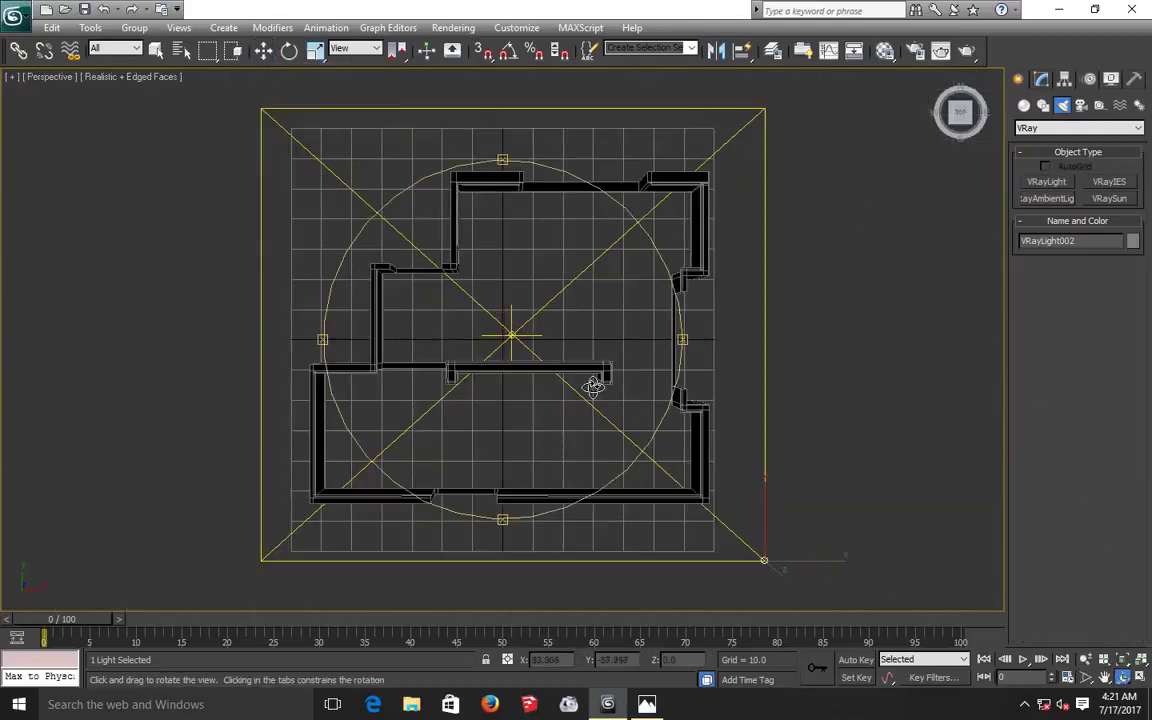
mouse_move(592, 380)
mouse_down()
mouse_move(622, 268)
mouse_move(609, 353)
mouse_move(586, 398)
mouse_move(617, 411)
mouse_up()
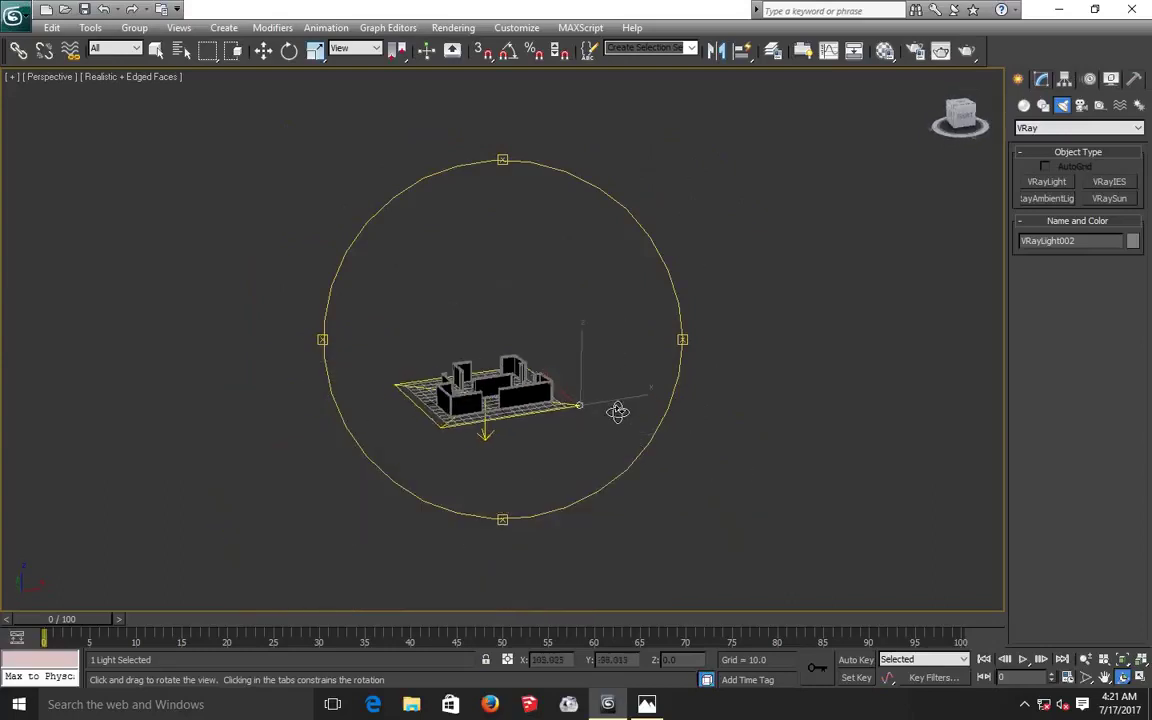
click(263, 50)
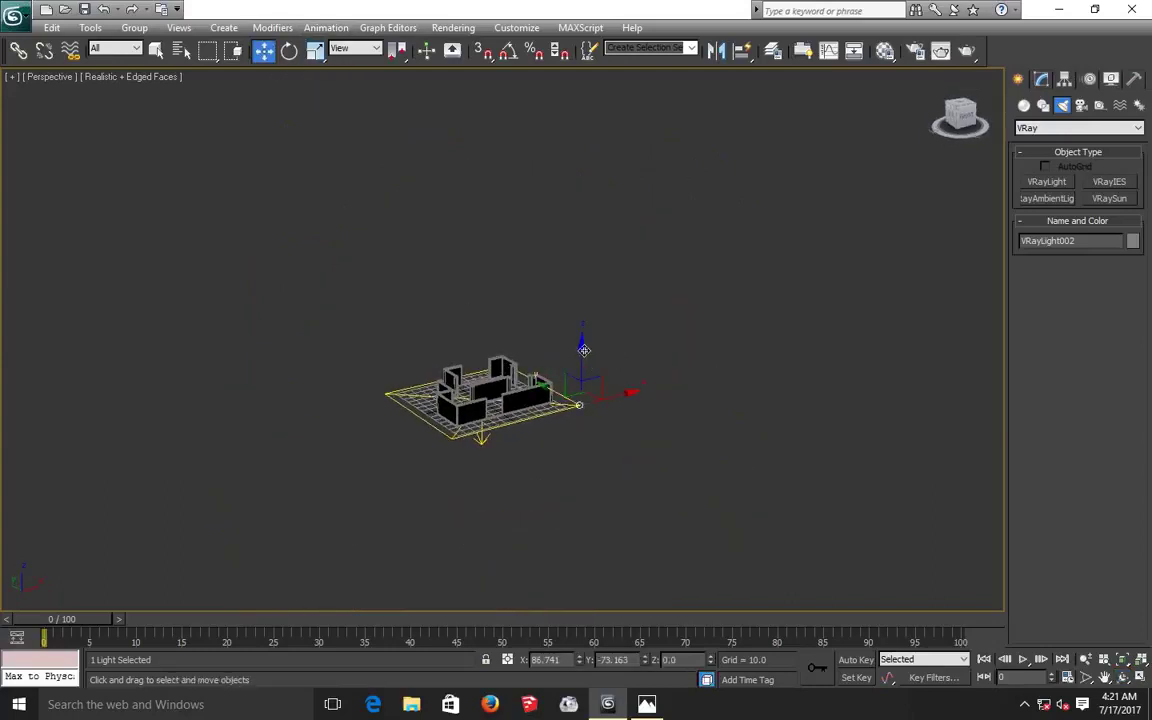
drag(584, 330, 584, 258)
Reselect the plane light and lift it high above the walls to about Z 185.
click(575, 472)
click(481, 440)
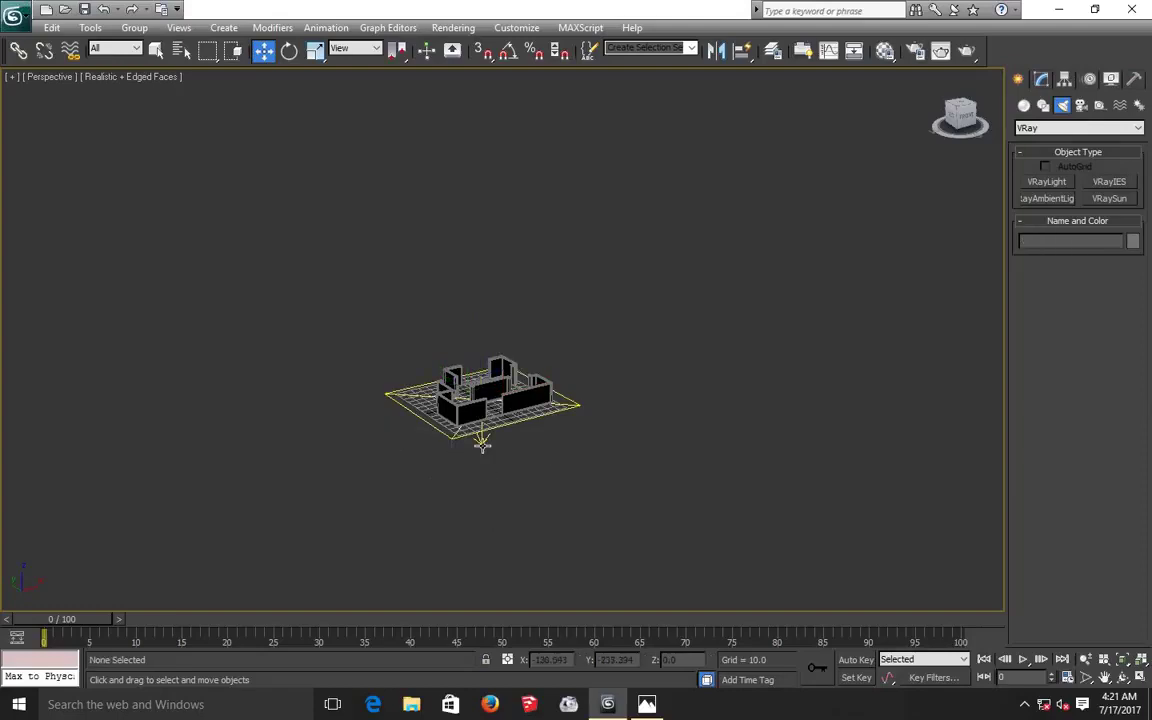
click(482, 395)
drag(480, 337, 515, 172)
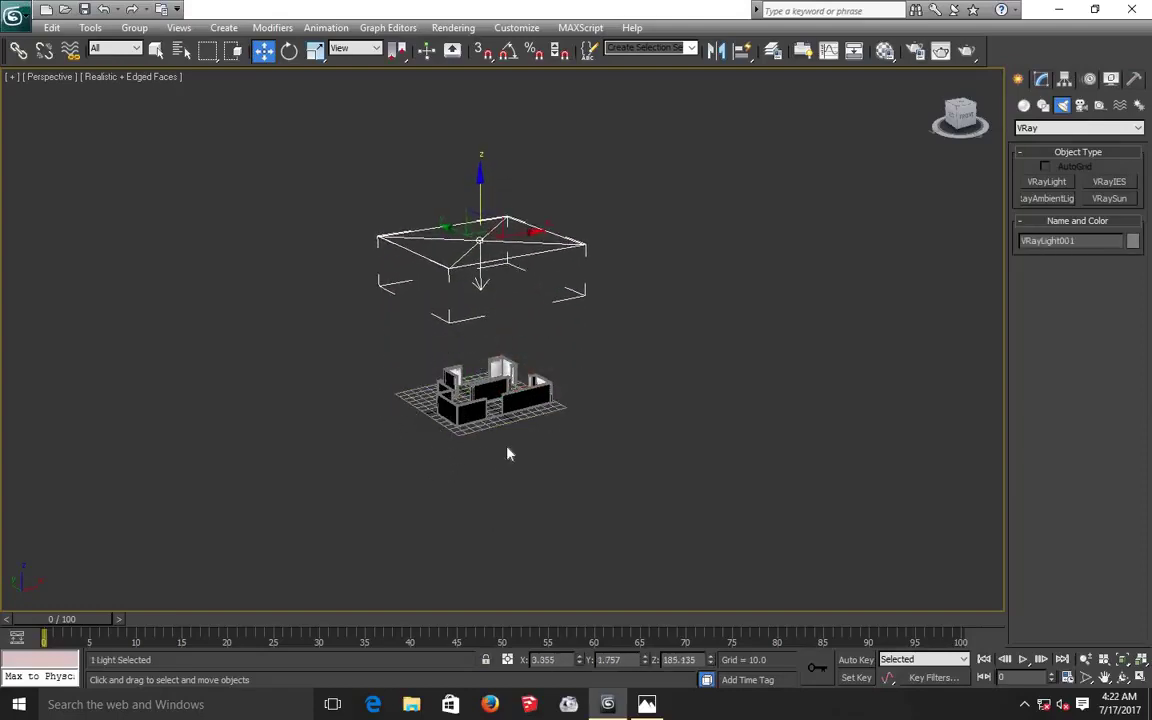
scroll(455, 400, up, 5)
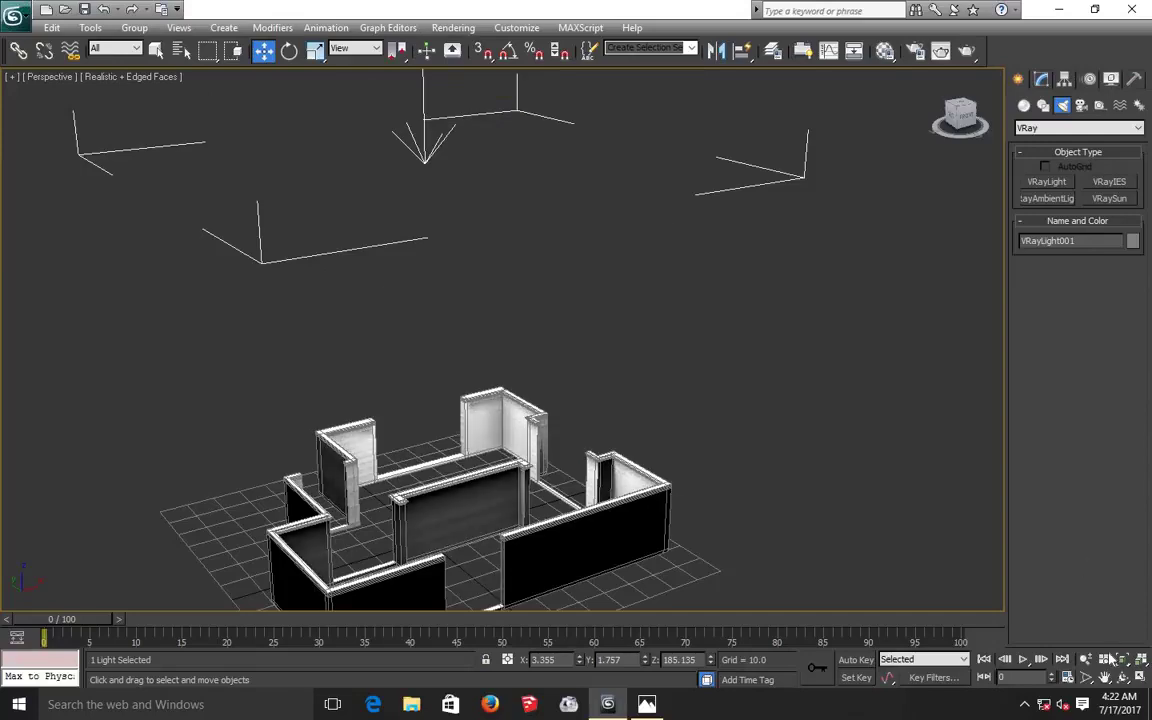
Frame the front wall's cornice close-up in Perspective and render a V-Ray test frame.
click(1104, 677)
drag(377, 487, 406, 355)
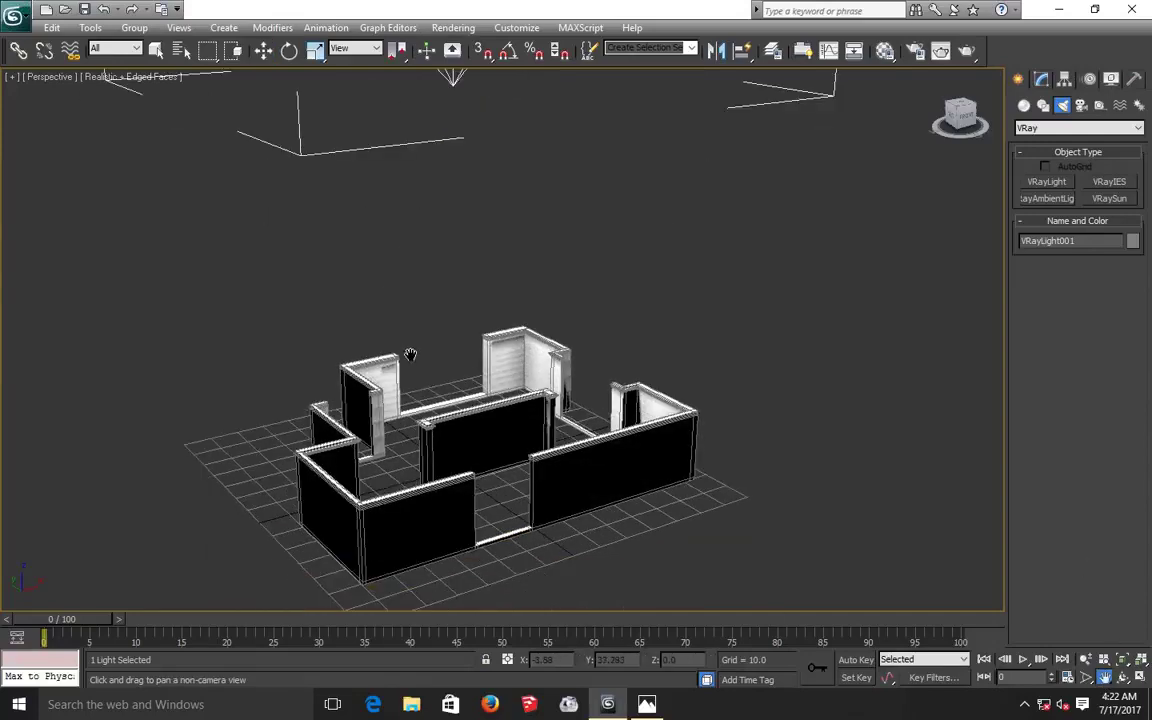
scroll(524, 335, up, 4)
scroll(524, 335, up, 2)
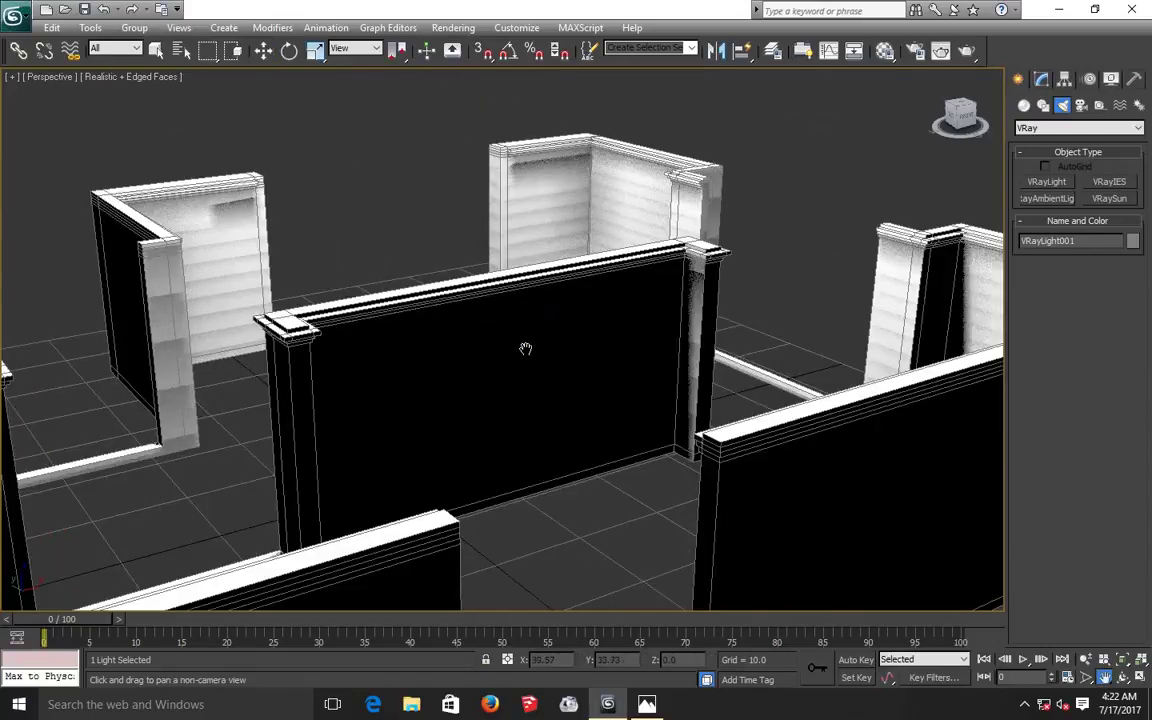
scroll(522, 419, up, 1)
scroll(519, 429, up, 2)
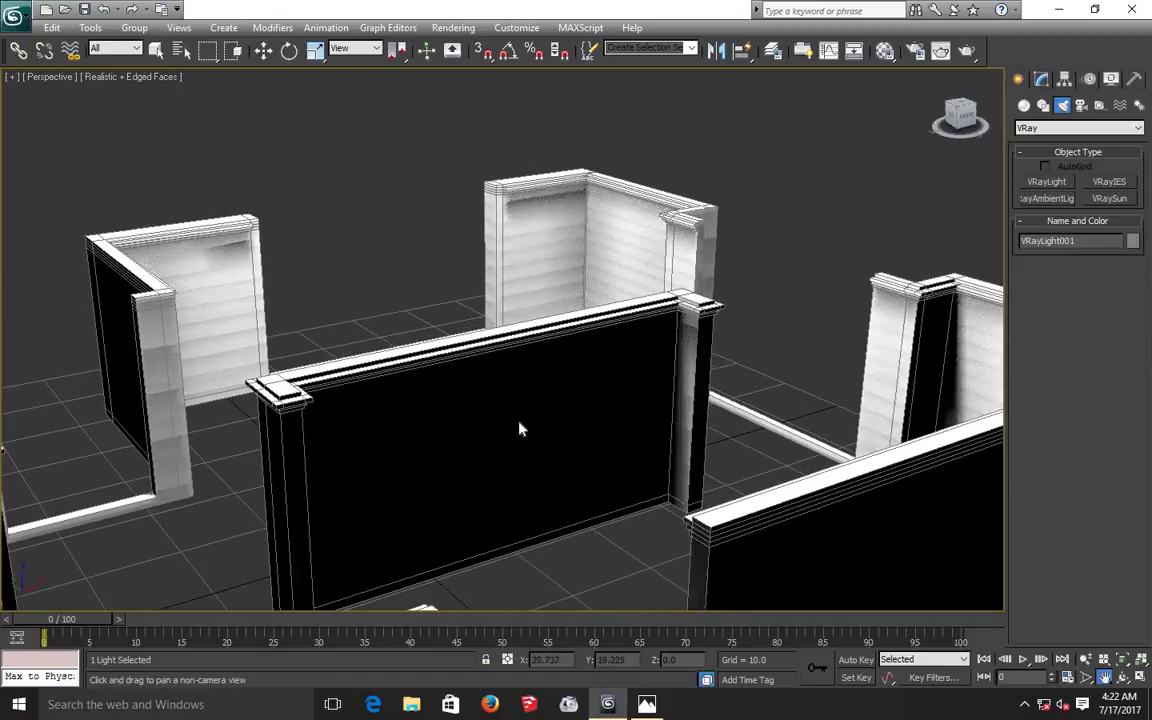
scroll(519, 429, up, 3)
drag(516, 488, 516, 529)
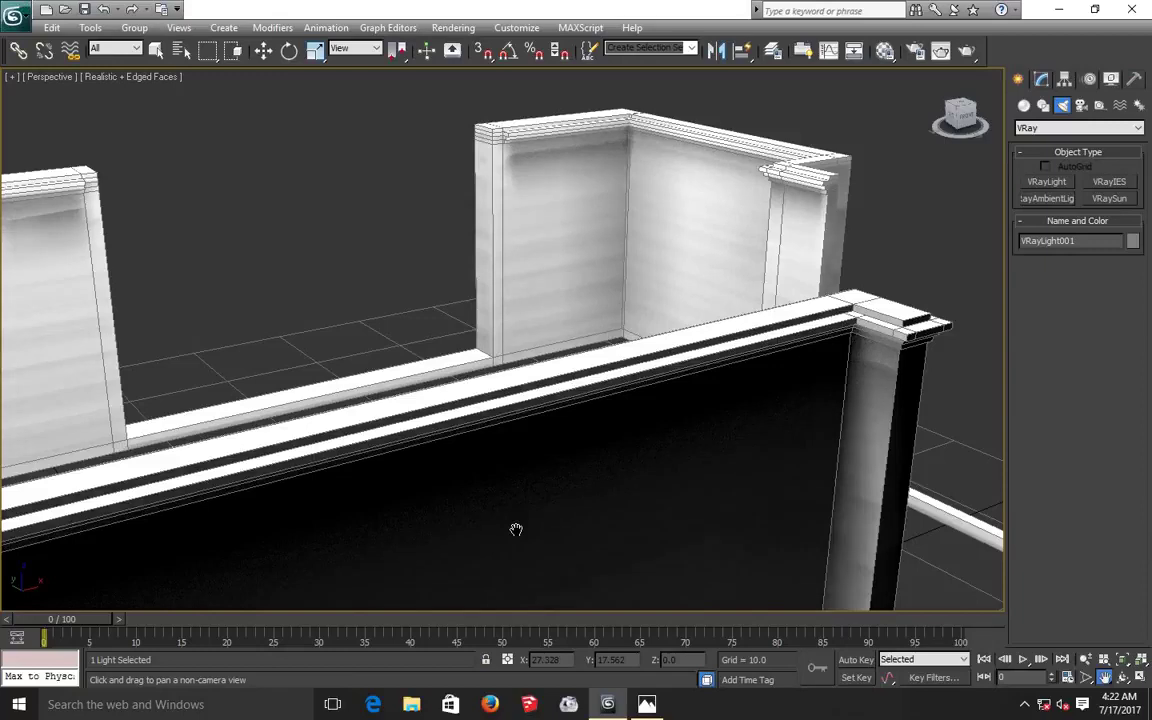
key(shift+q)
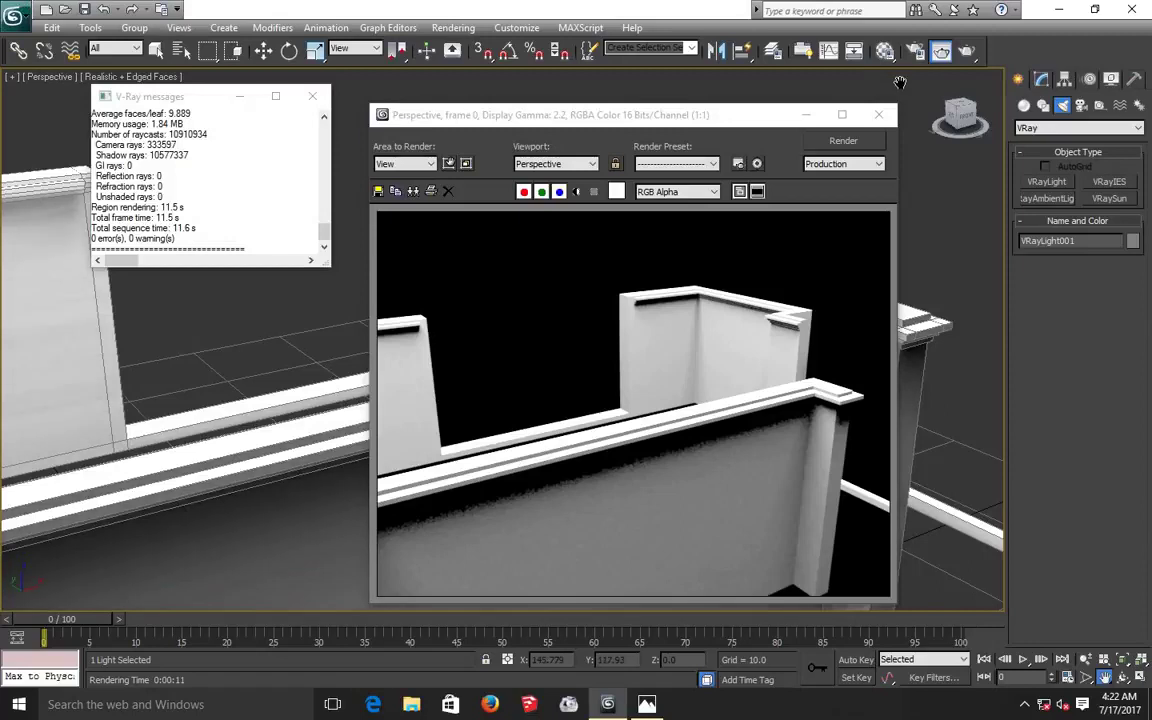
Orbit to a new angle on the cornice, test-render it again, then close the render window.
click(884, 111)
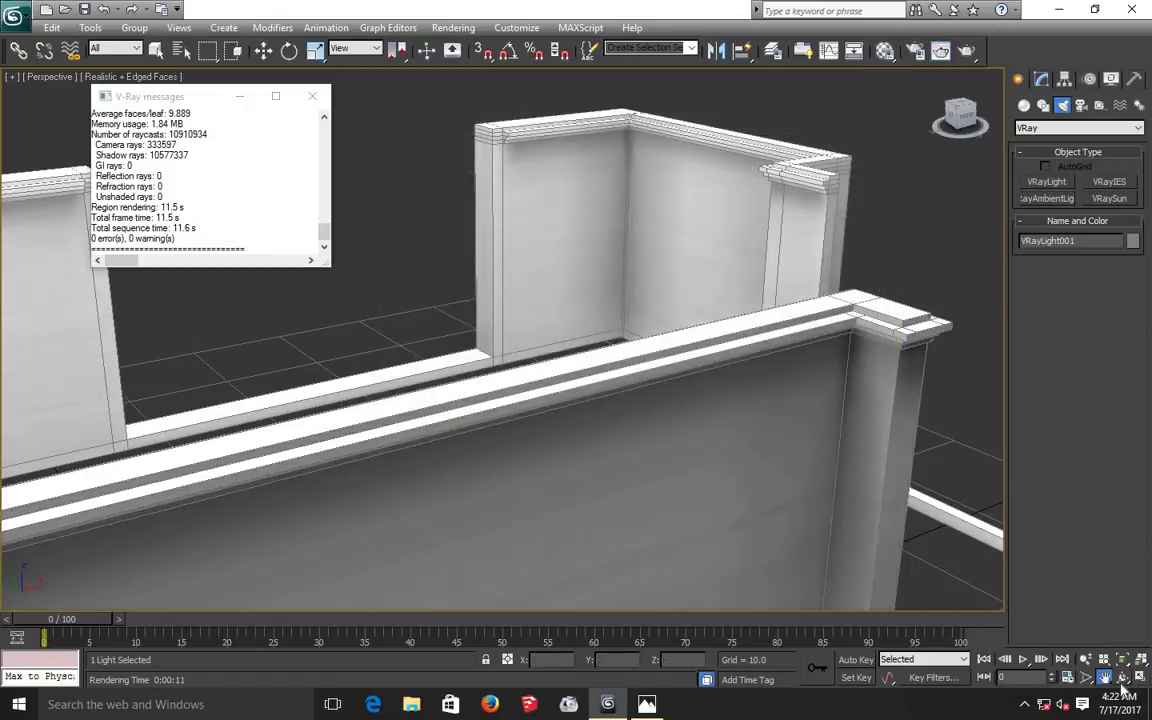
click(1122, 679)
mouse_move(599, 342)
mouse_down()
mouse_move(630, 334)
mouse_move(637, 295)
mouse_move(488, 424)
mouse_move(459, 420)
mouse_move(380, 327)
mouse_move(373, 352)
mouse_up()
key(shift+q)
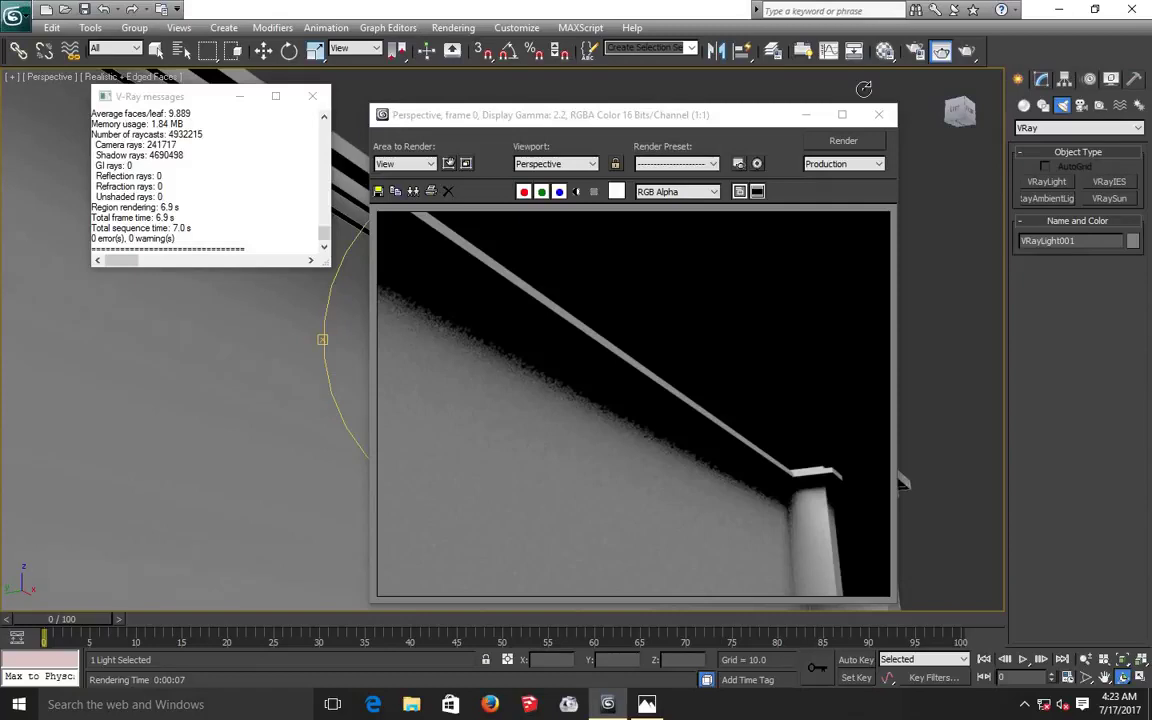
click(879, 117)
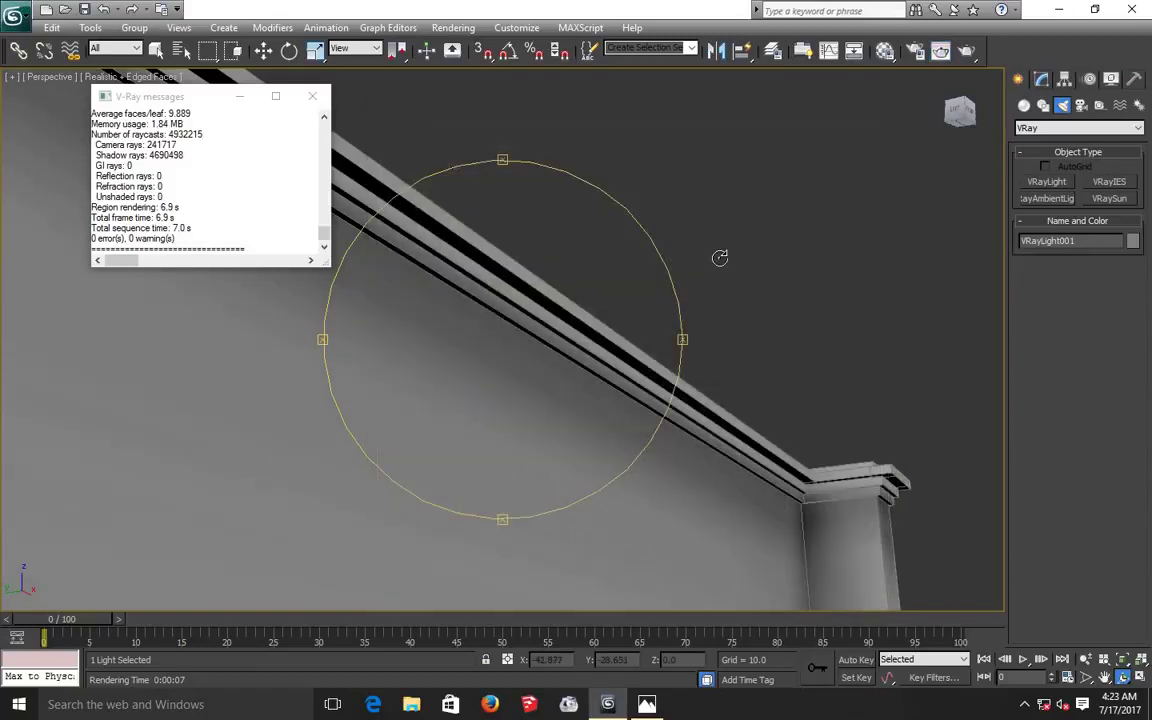
In Bottom view, draw a first VRay plane light over the plan, then undo it.
key(b)
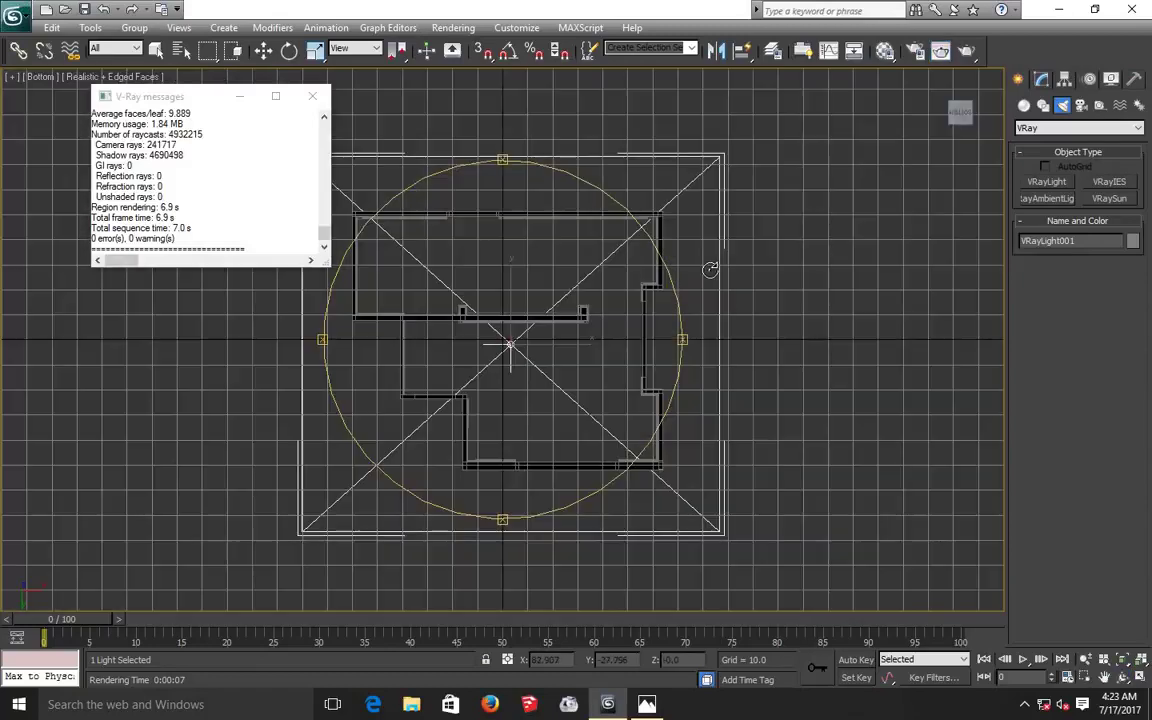
click(1043, 184)
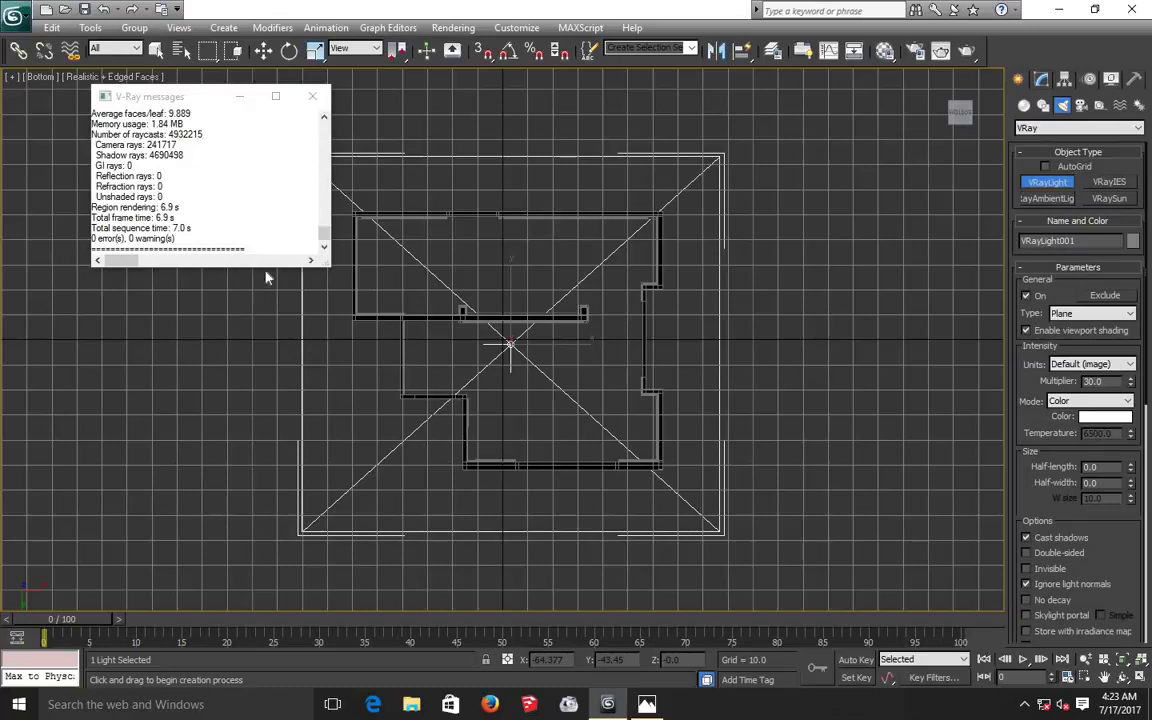
click(312, 96)
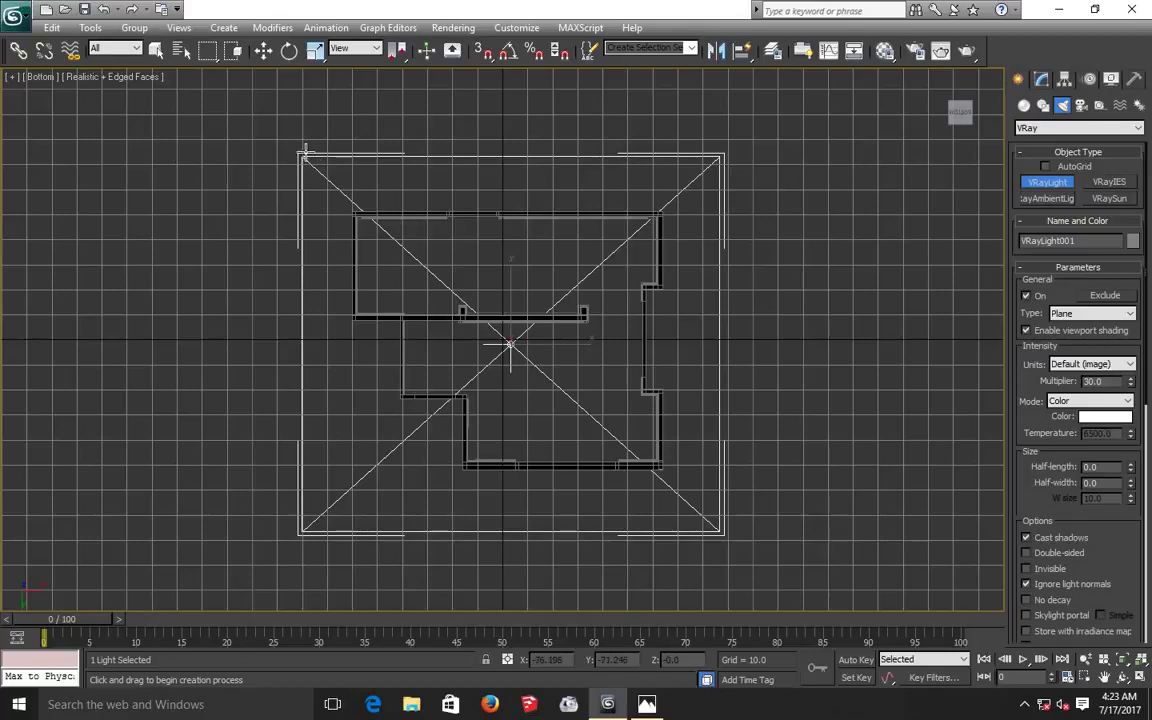
drag(299, 152, 728, 490)
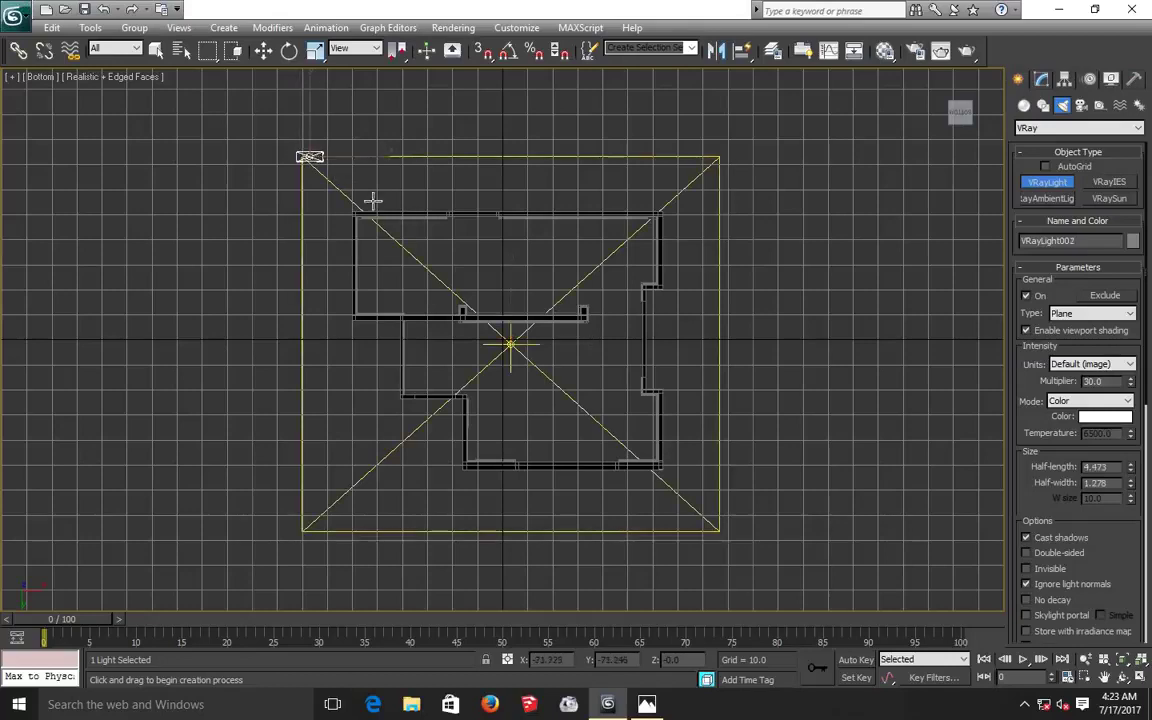
click(718, 484)
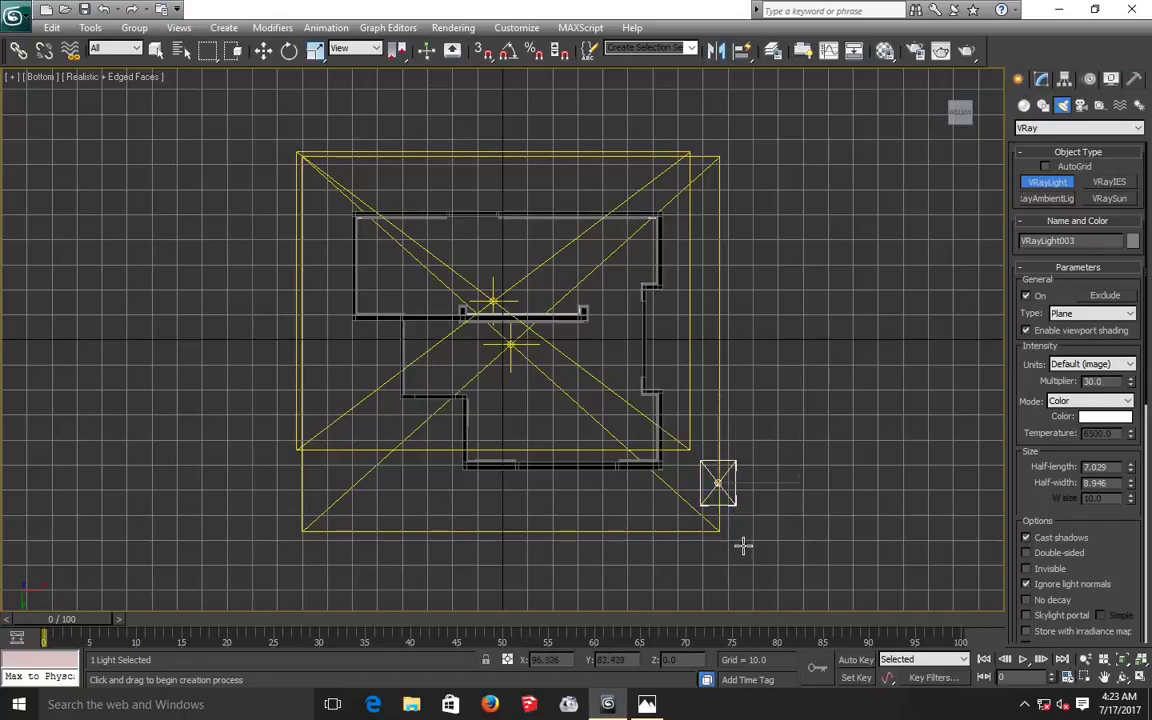
key(ctrl+z)
key(ctrl+z)
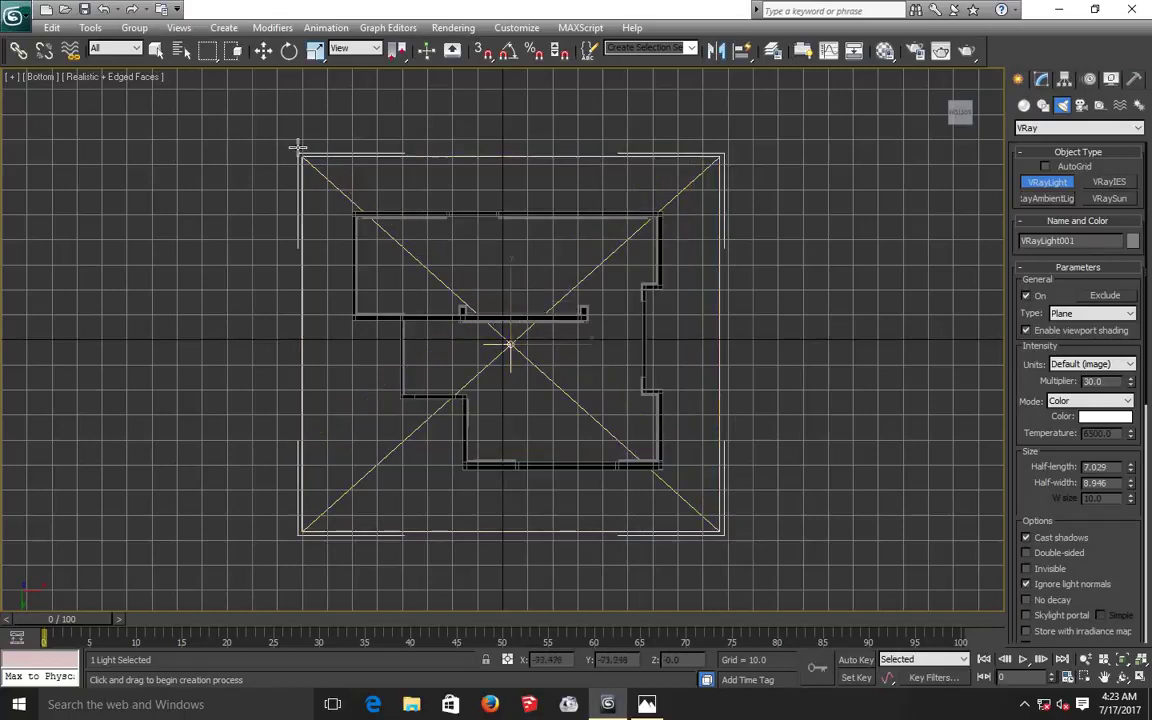
Redraw the plane light corner to corner, about 91.2 by 81.0 half-size, over the whole plan.
drag(298, 147, 538, 378)
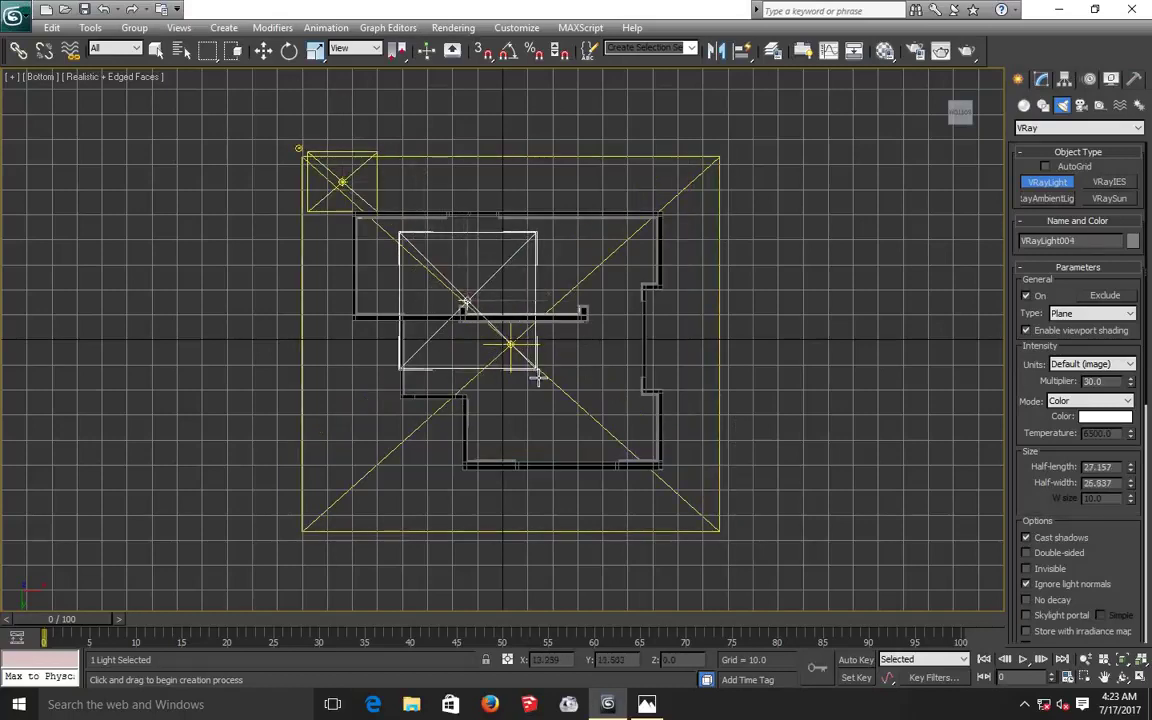
key(ctrl+z)
key(ctrl+z)
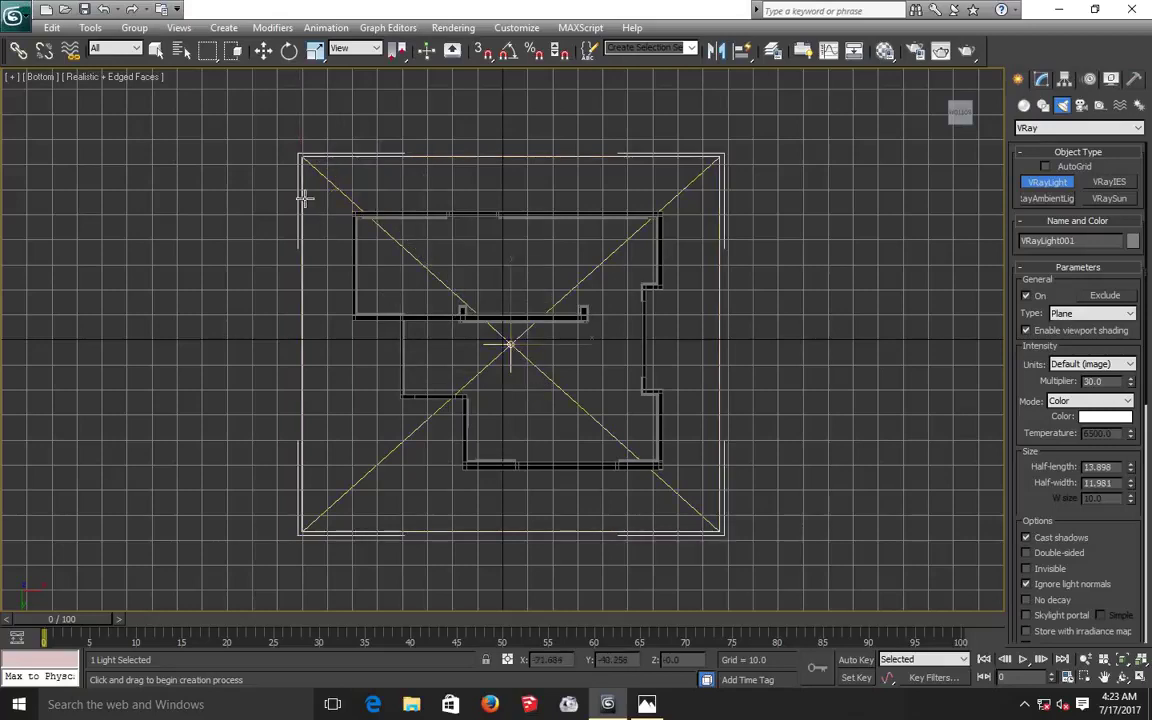
mouse_move(278, 144)
mouse_down()
mouse_move(760, 553)
mouse_move(737, 561)
mouse_move(735, 549)
mouse_up()
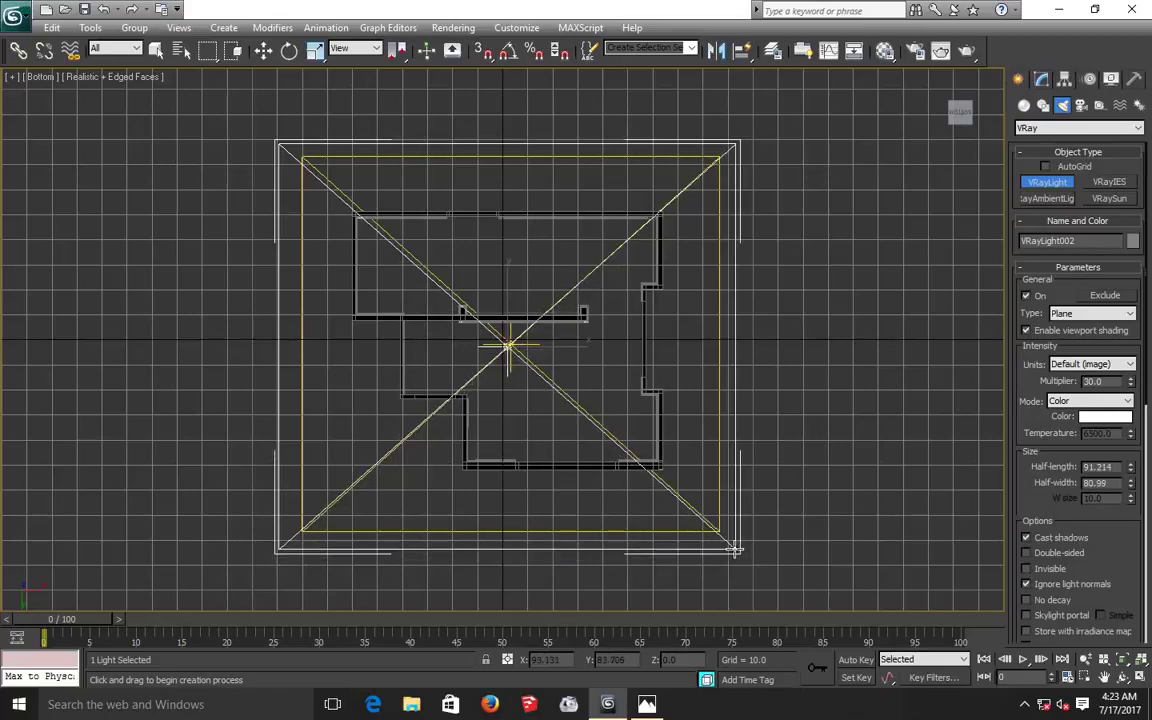
drag(735, 549, 734, 548)
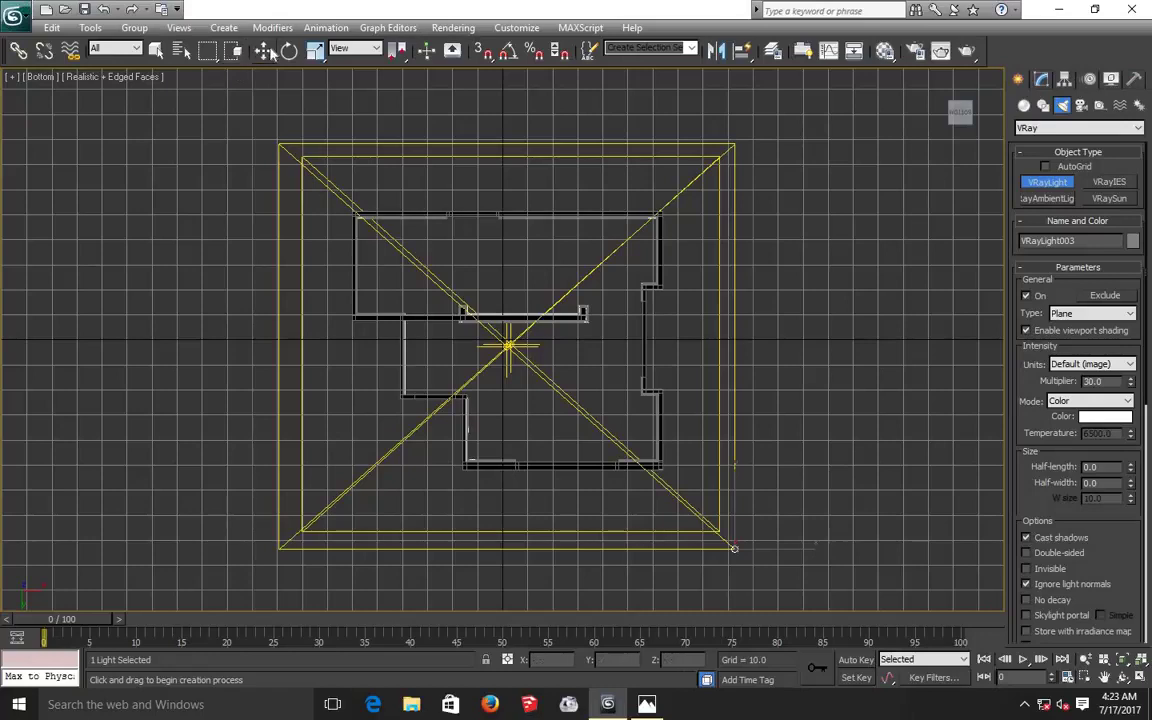
click(266, 51)
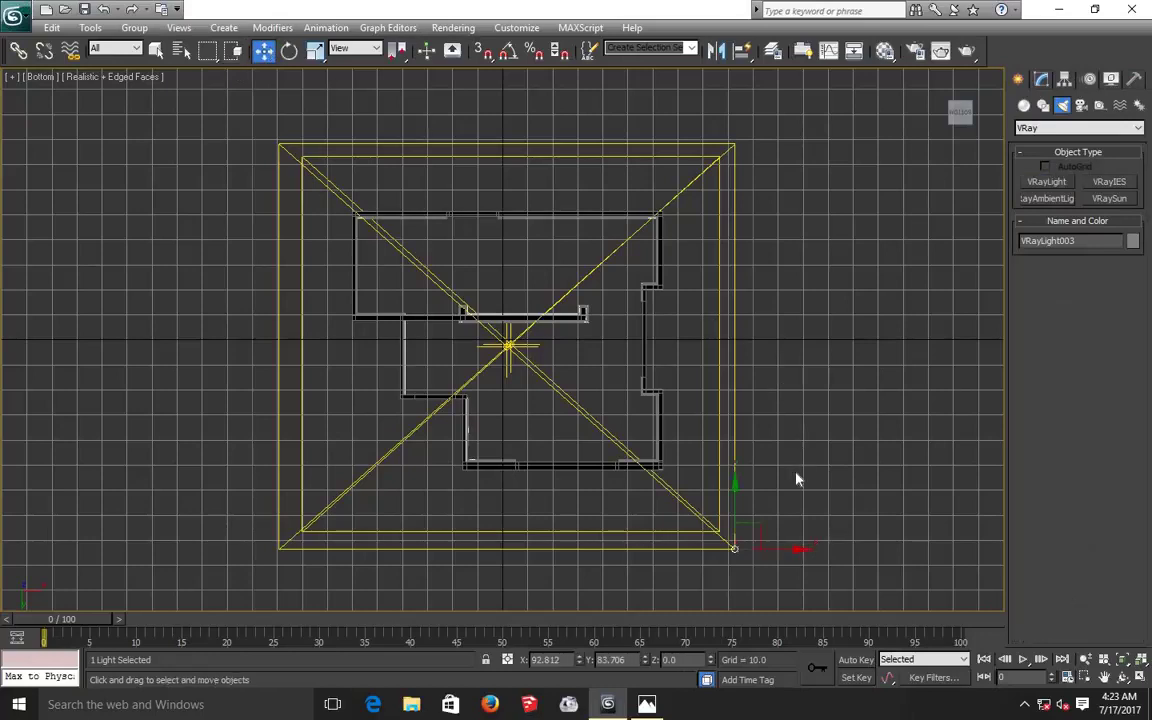
In Perspective, move the new plane light down to about Z -60 below the building, aimed up.
key(p)
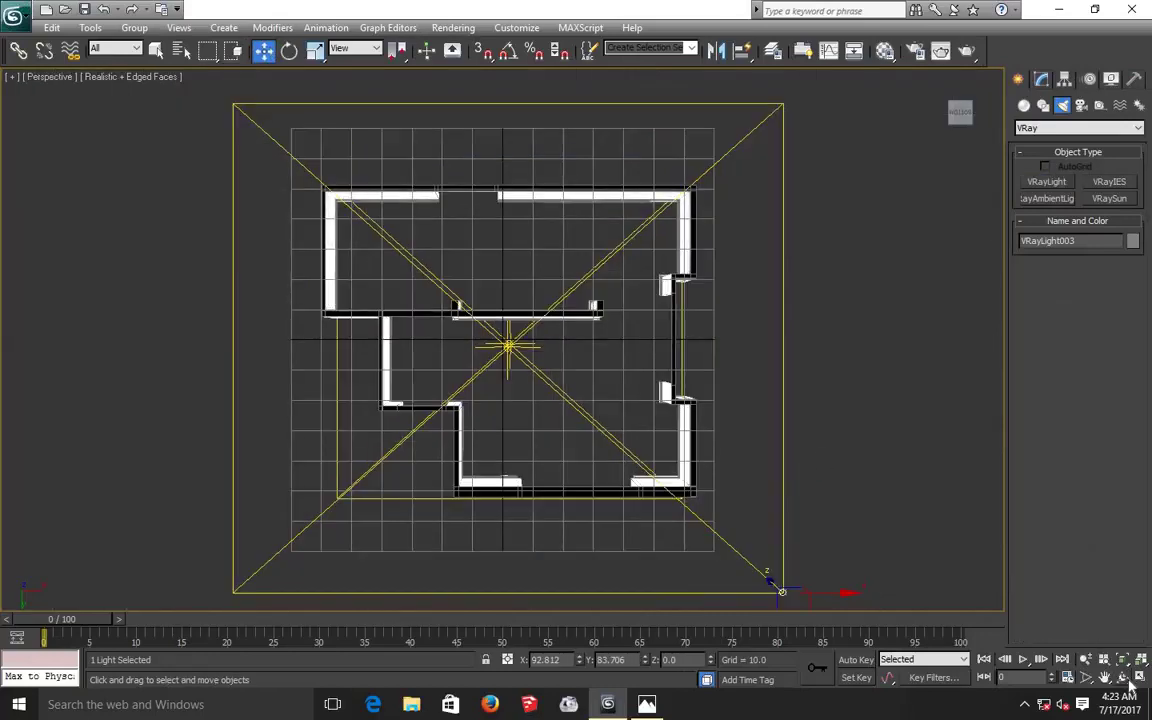
click(1124, 678)
mouse_move(638, 411)
mouse_down()
mouse_move(678, 532)
mouse_move(652, 523)
mouse_move(586, 442)
mouse_move(566, 514)
mouse_up()
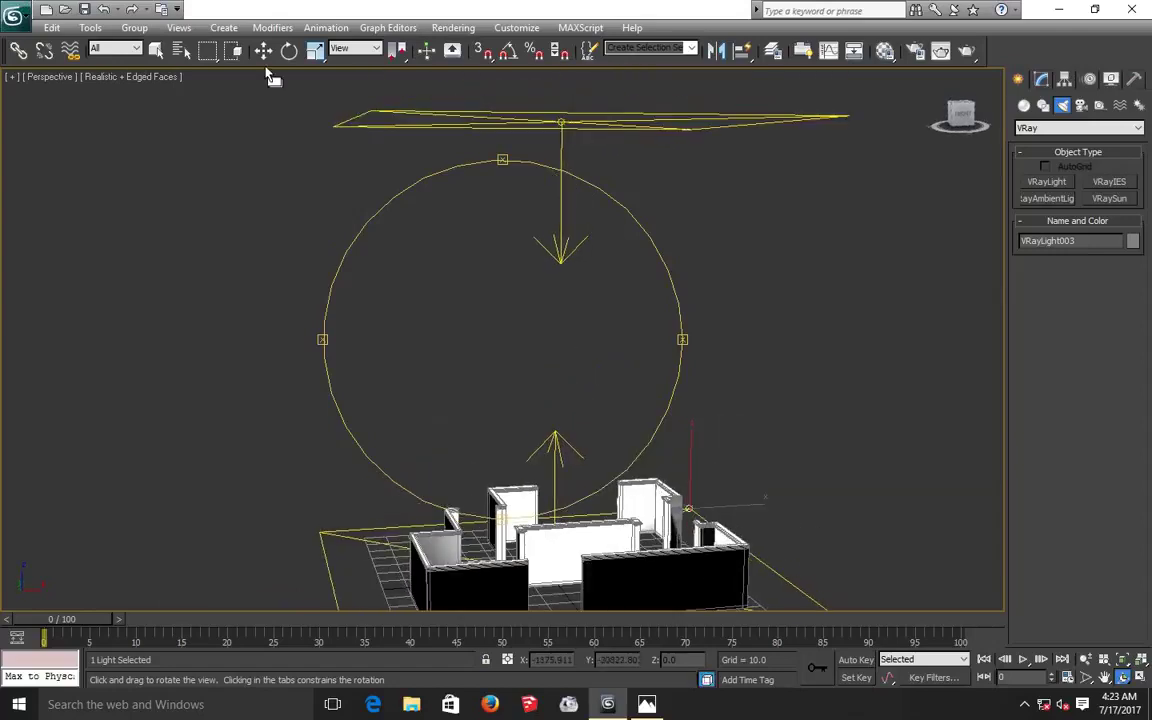
click(263, 50)
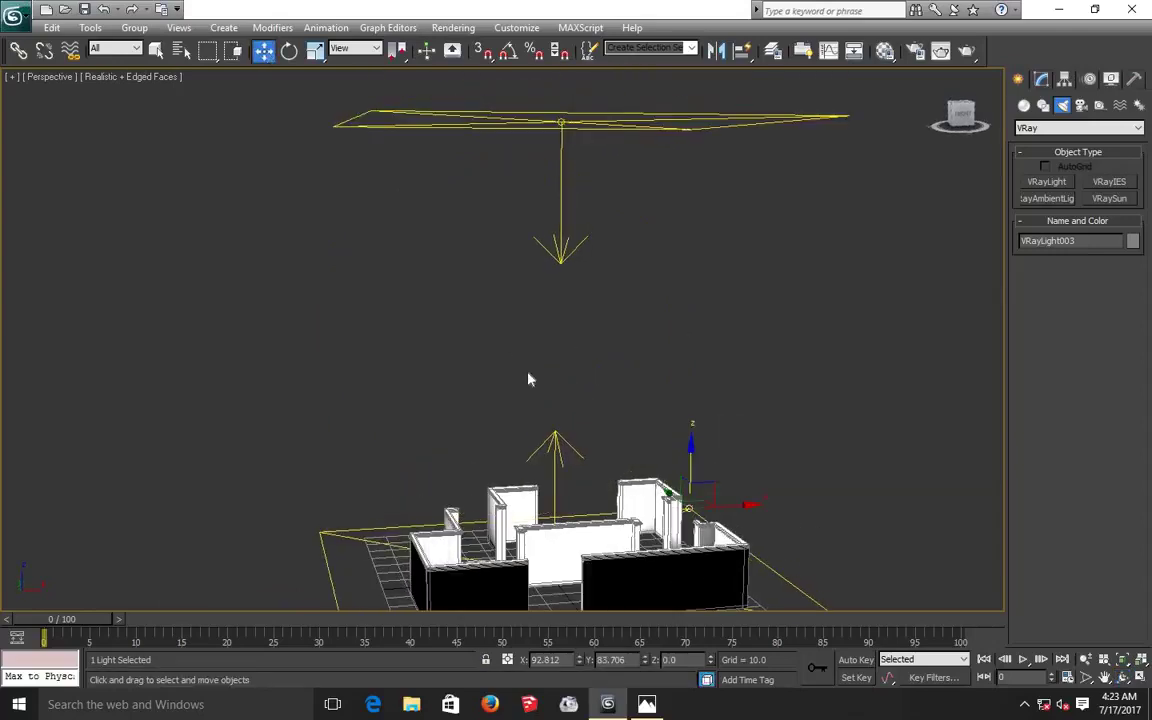
click(553, 444)
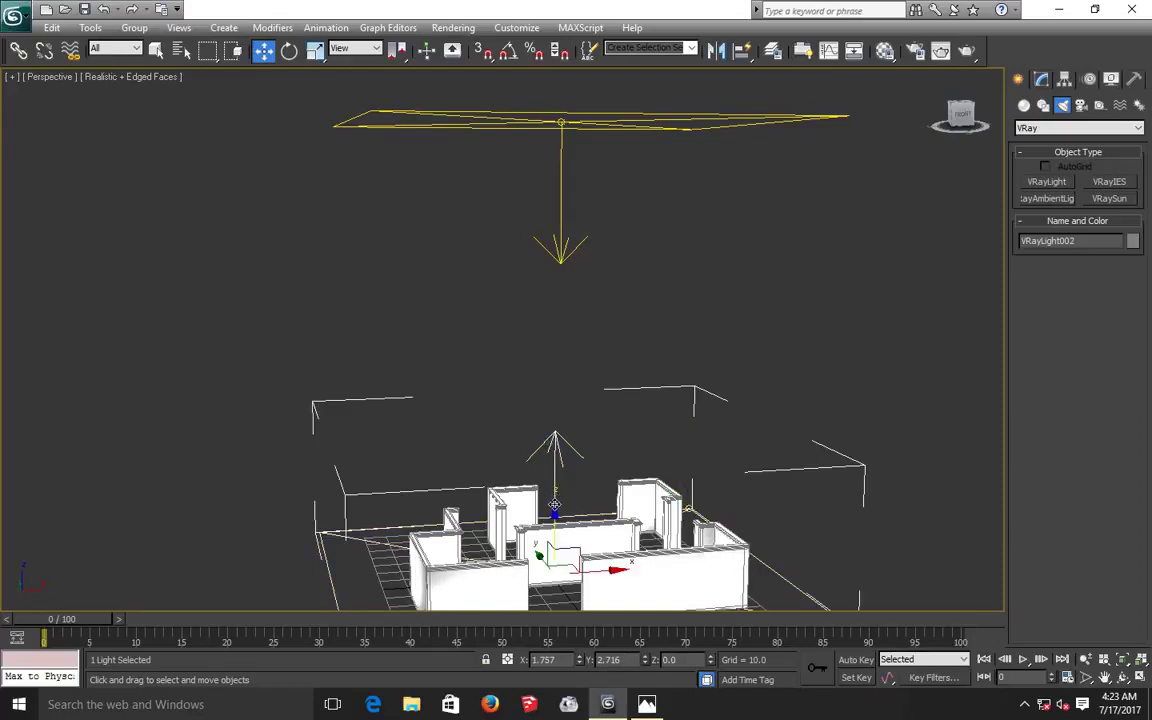
drag(553, 444, 556, 572)
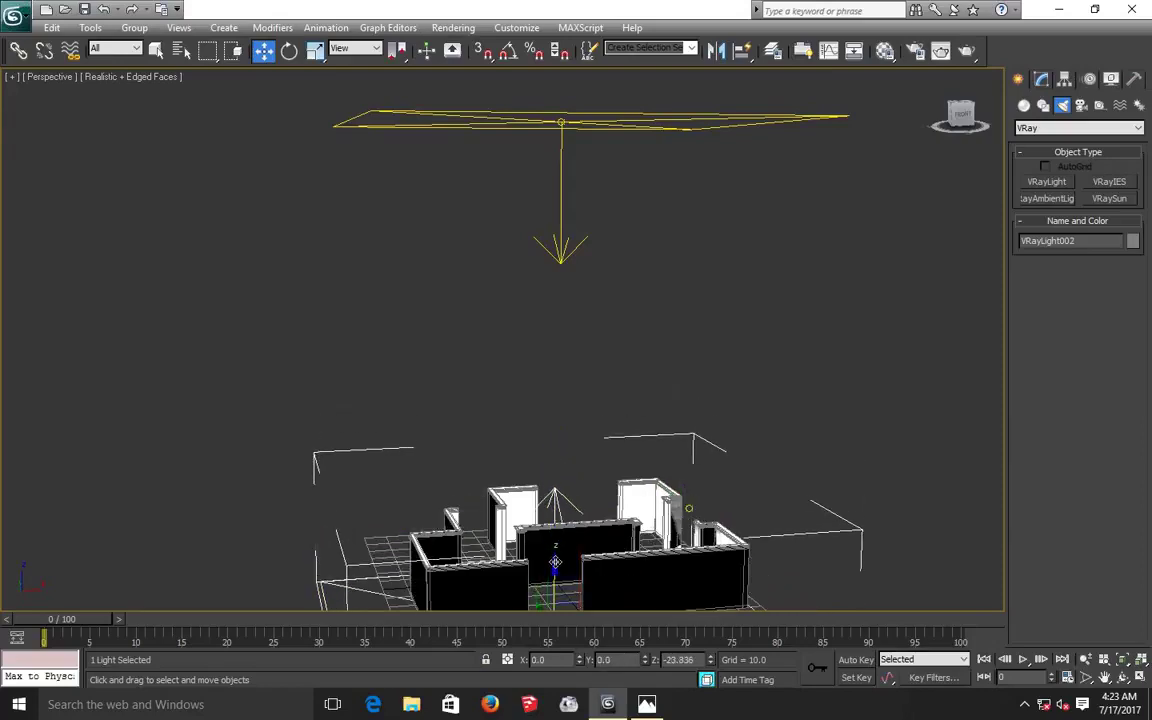
scroll(547, 537, down, 5)
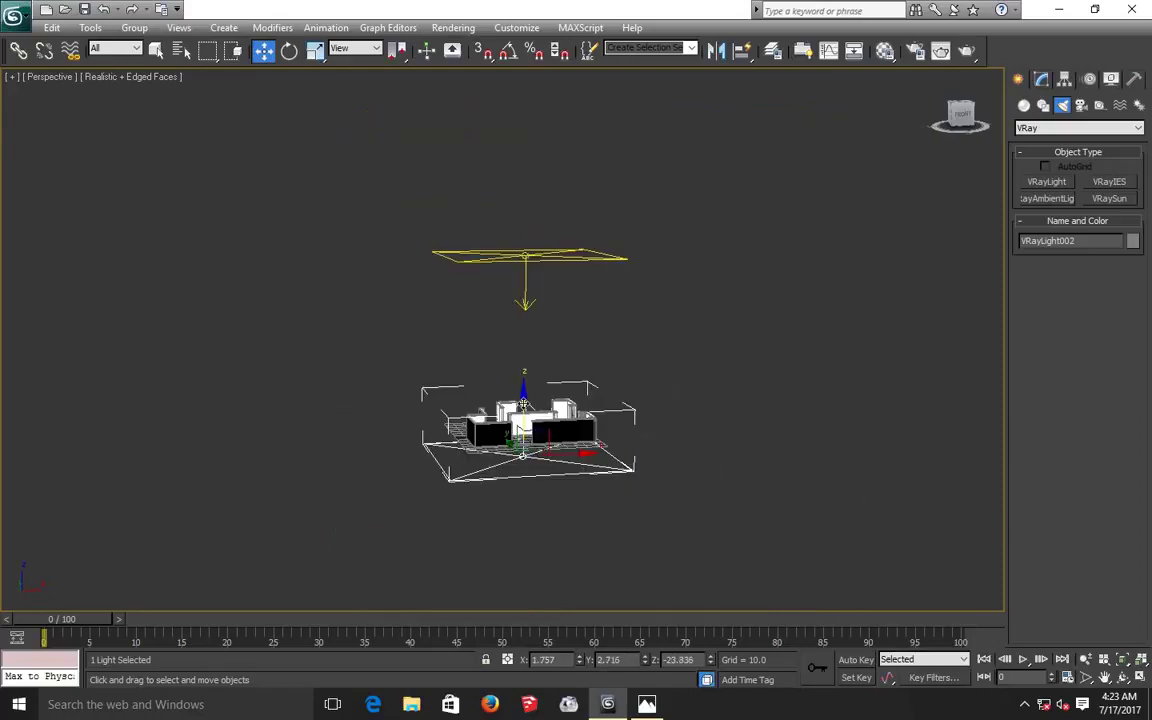
drag(525, 432, 528, 457)
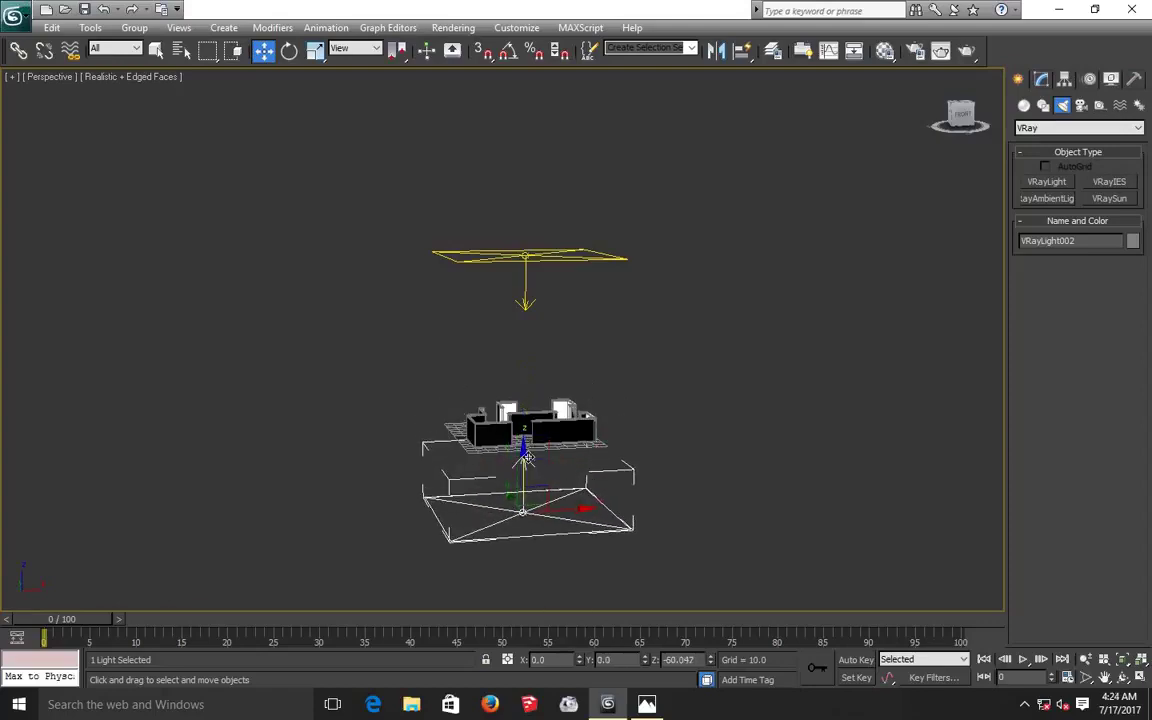
click(589, 547)
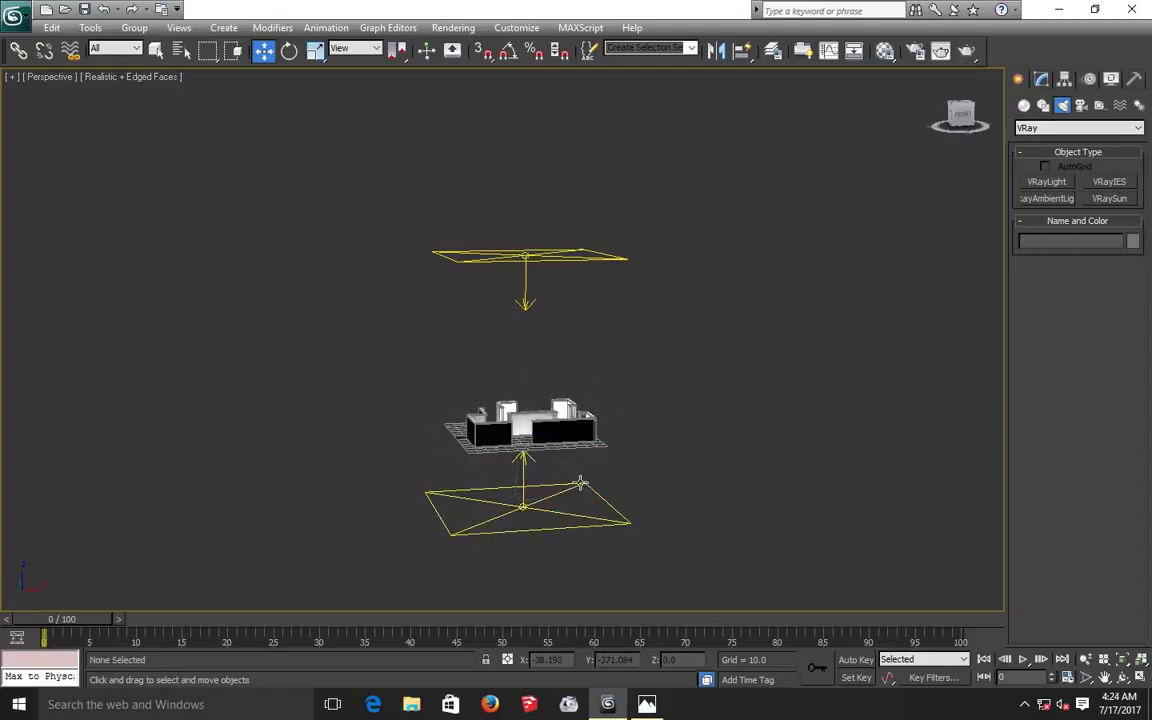
Frame the cornice-topped front wall and start a test render lit by both plane lights.
scroll(550, 417, up, 3)
scroll(550, 417, up, 3)
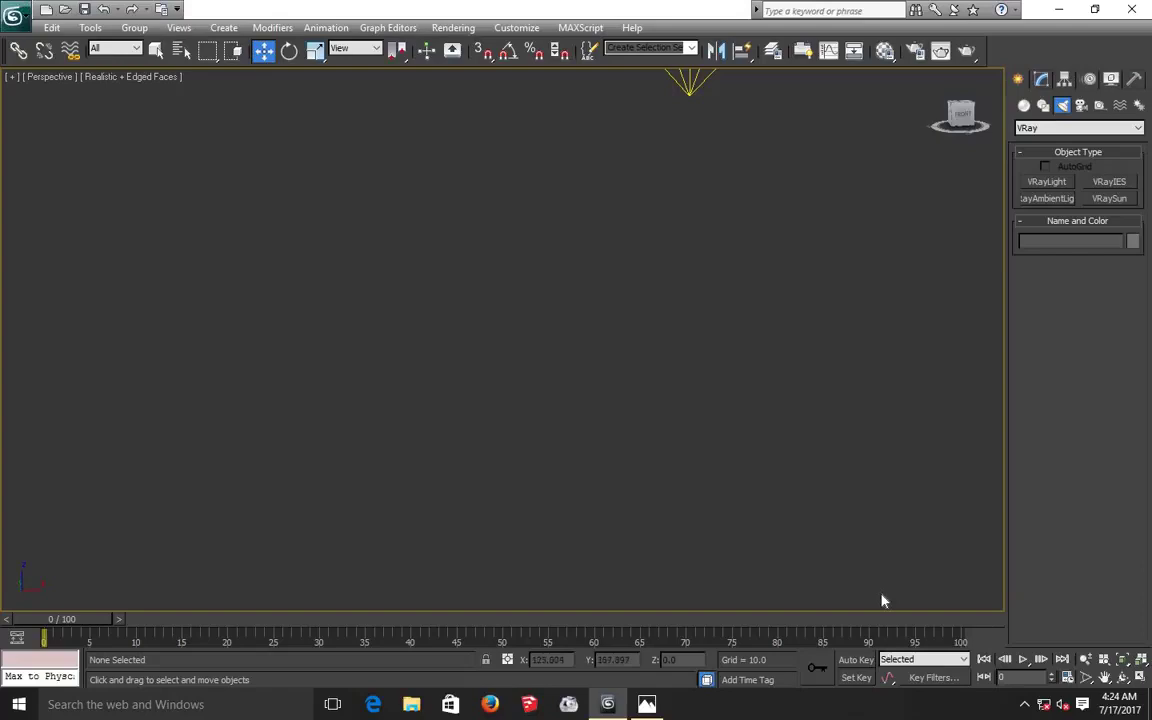
scroll(882, 601, down, 3)
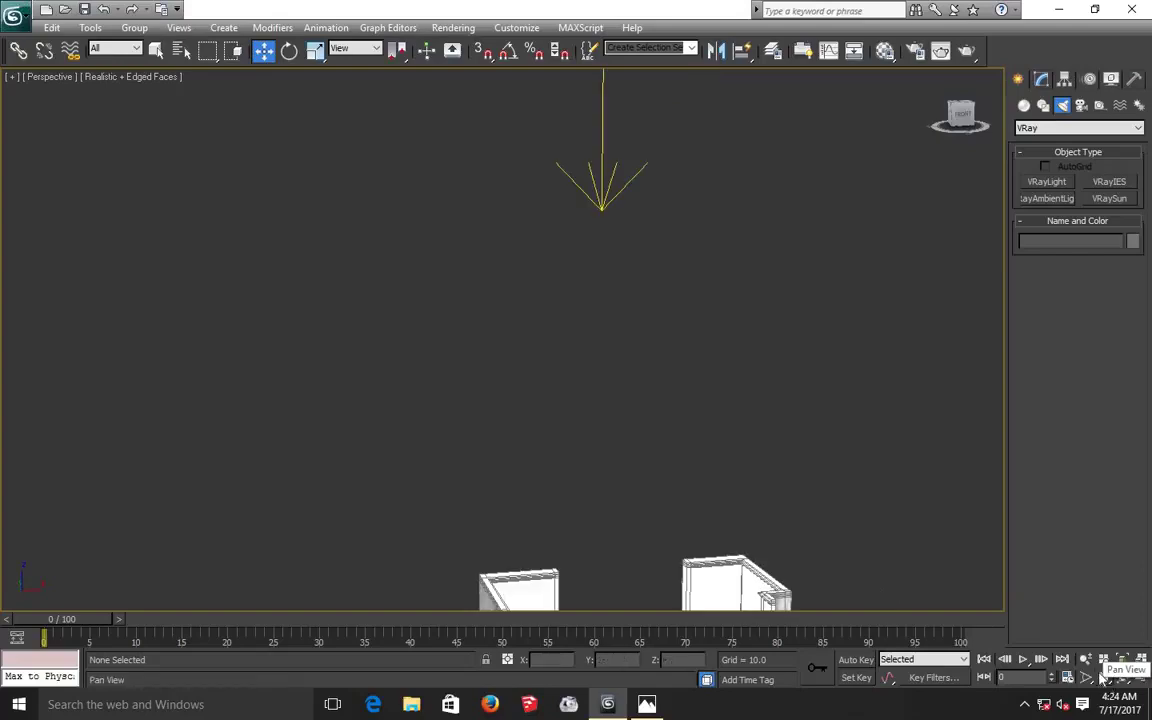
click(1101, 678)
drag(805, 545, 768, 384)
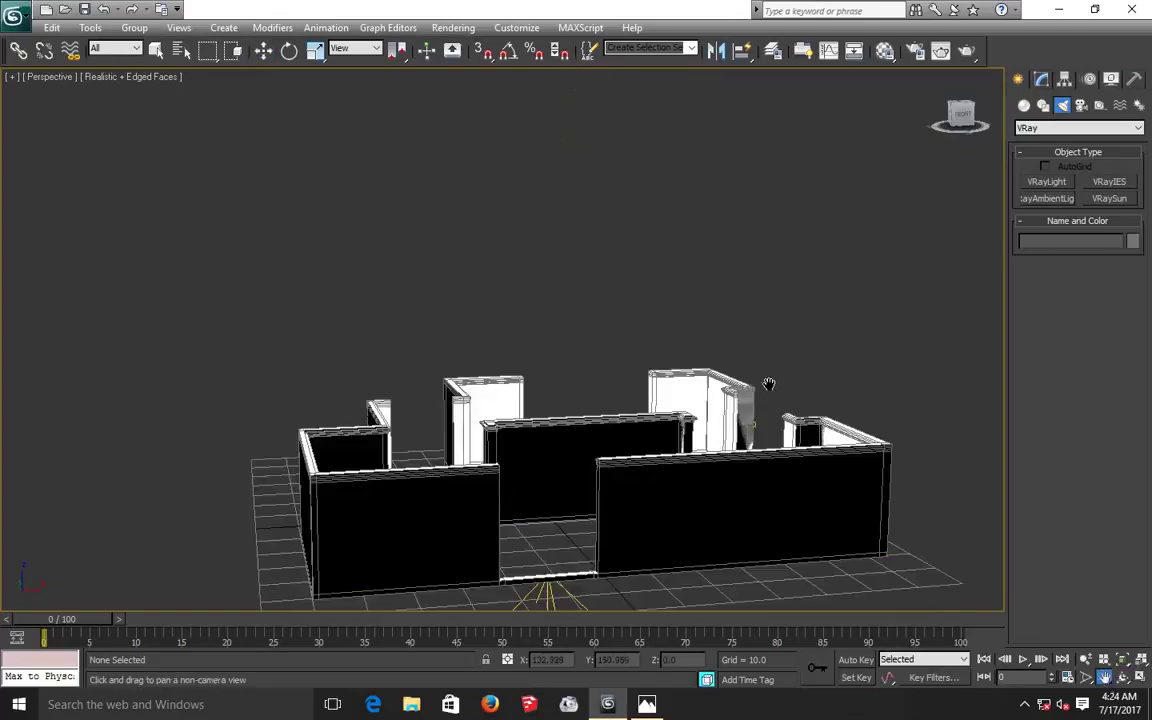
scroll(700, 470, up, 3)
scroll(669, 511, up, 3)
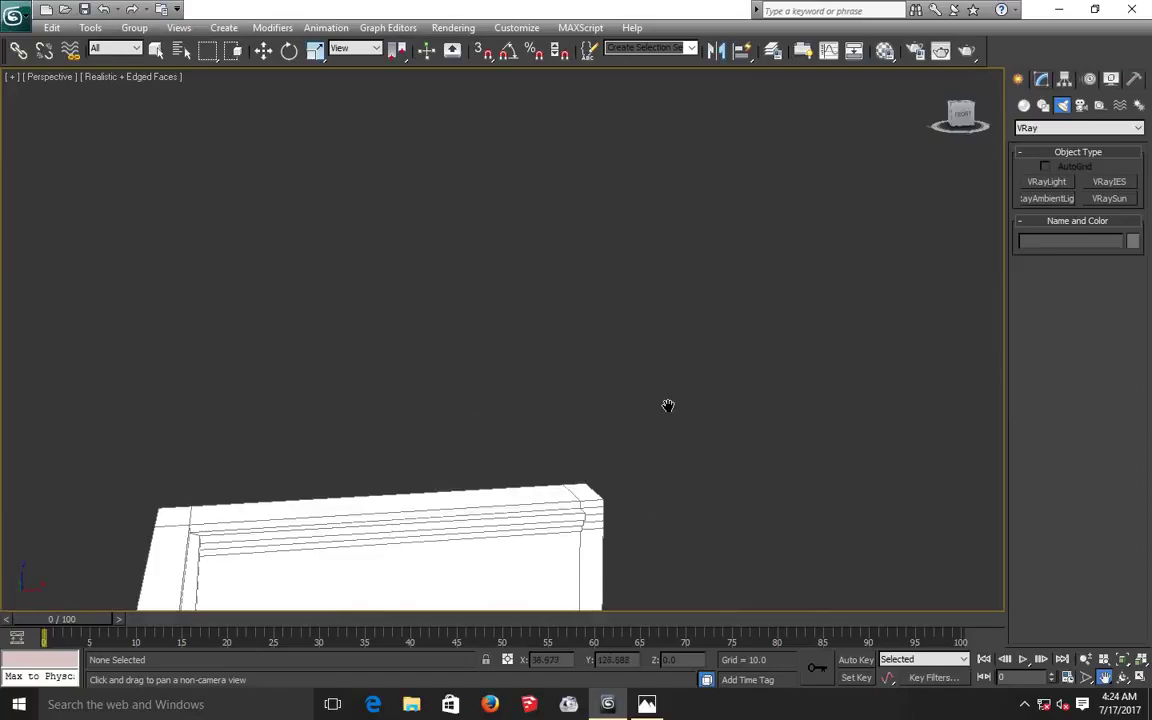
mouse_move(668, 405)
mouse_down()
mouse_move(671, 378)
mouse_move(693, 371)
mouse_up()
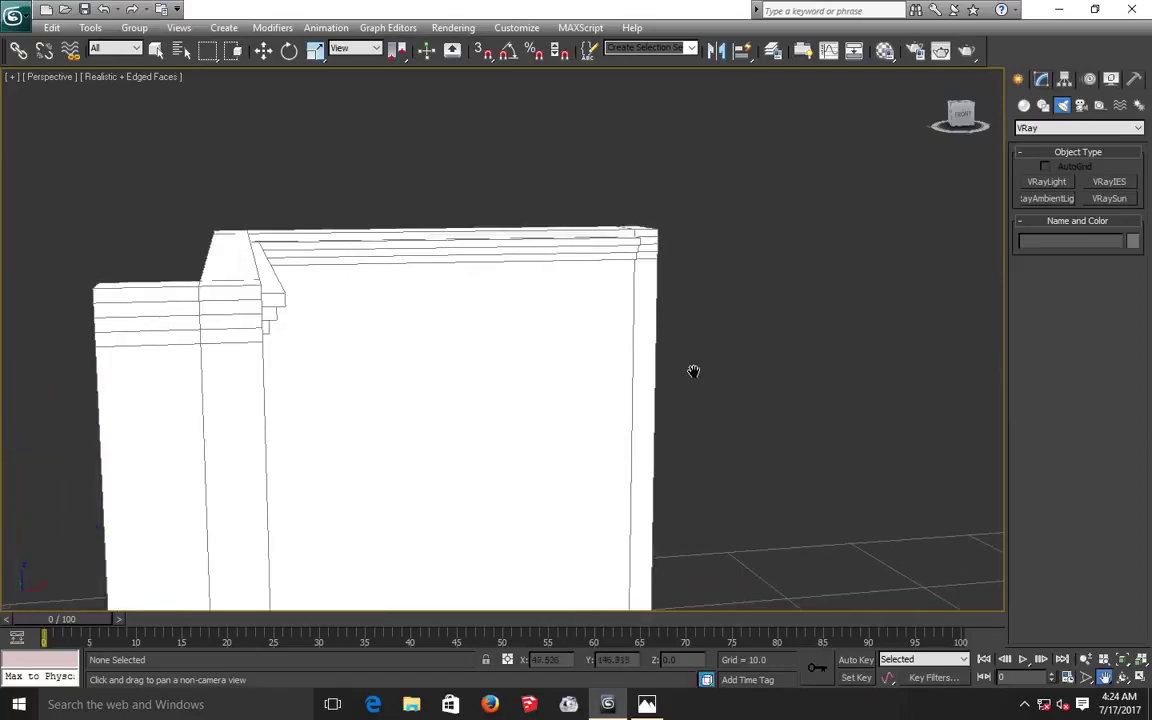
key(shift+q)
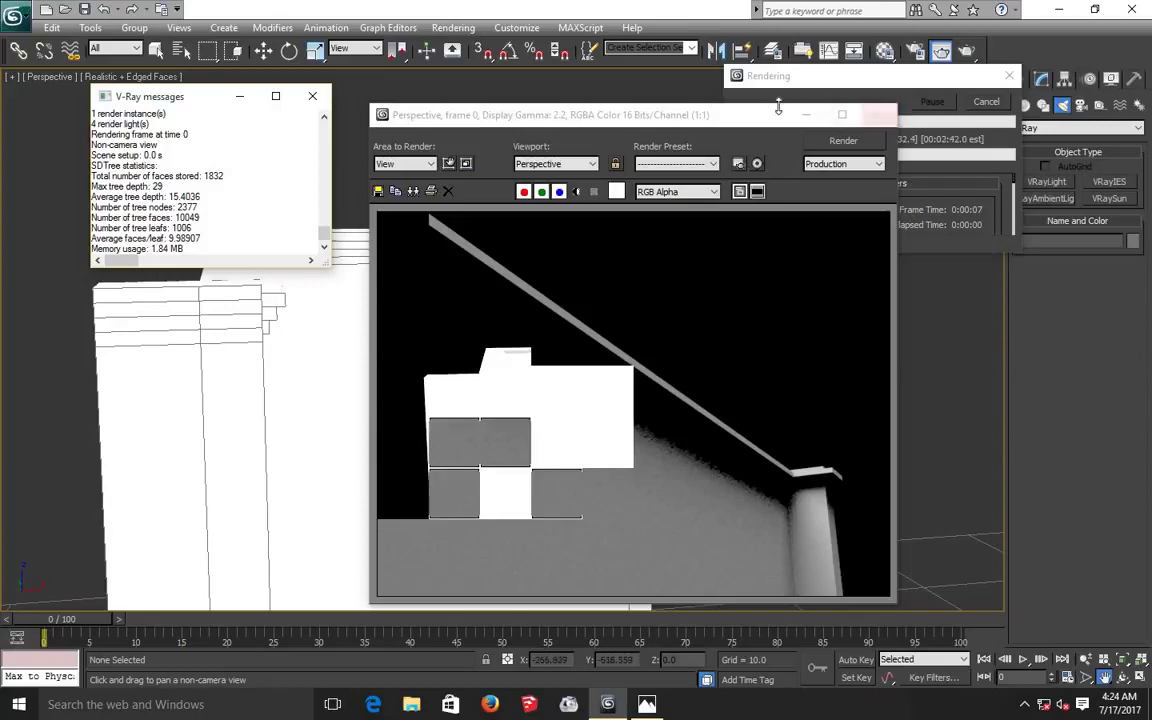
Enlarge and close the frame buffer, cancel the running render, and shift to the neighbouring wall.
double_click(686, 112)
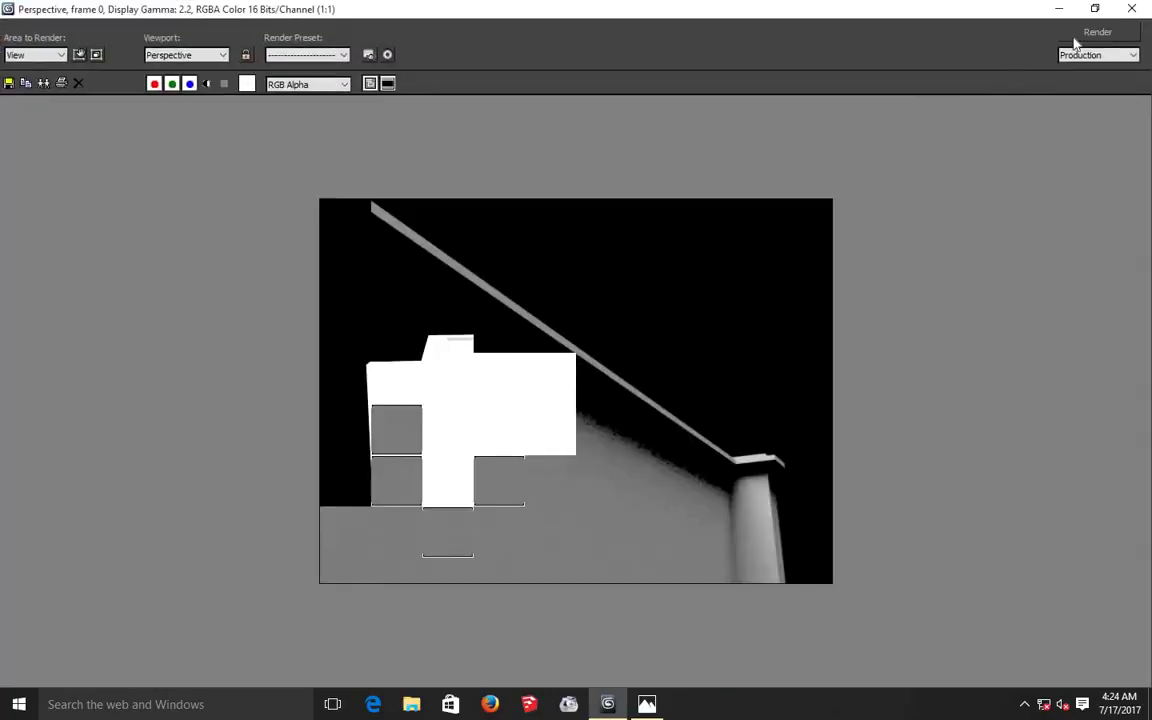
click(1130, 12)
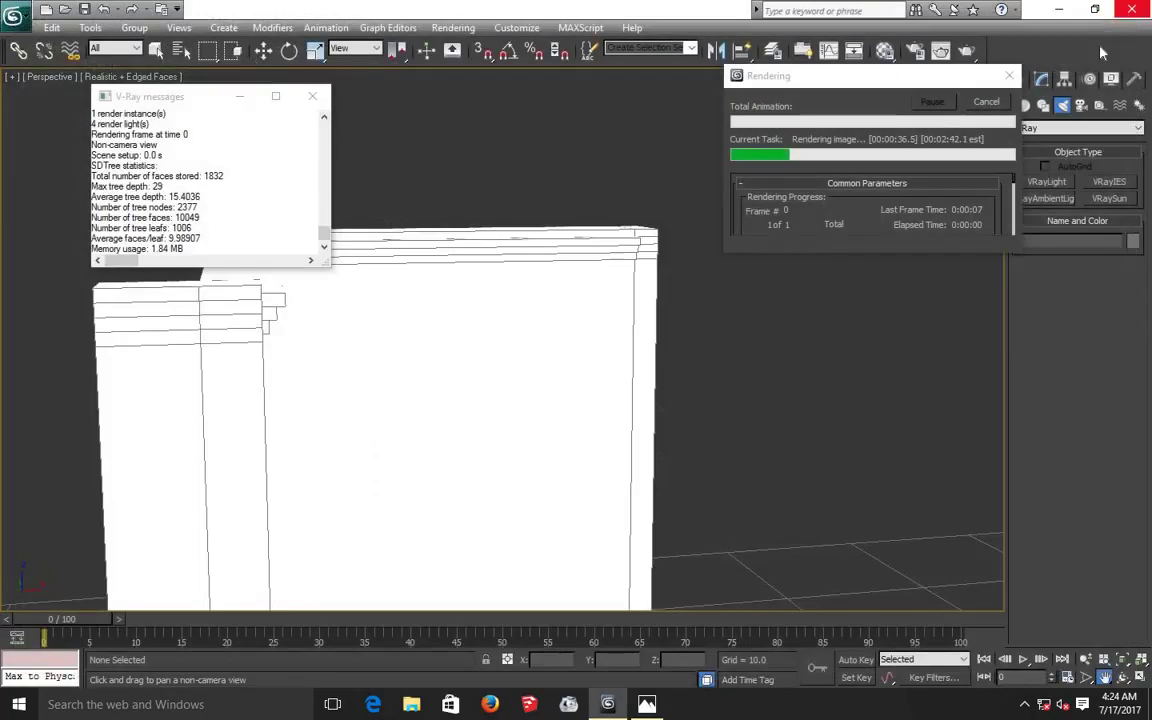
click(1006, 80)
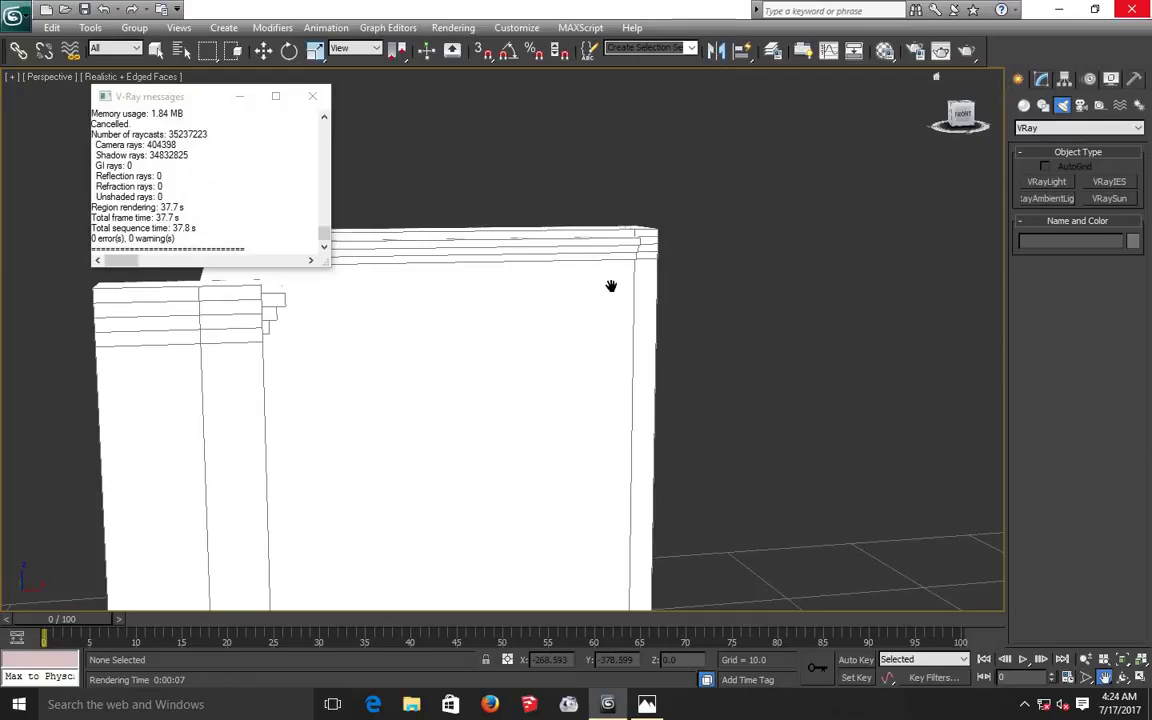
drag(600, 354, 755, 318)
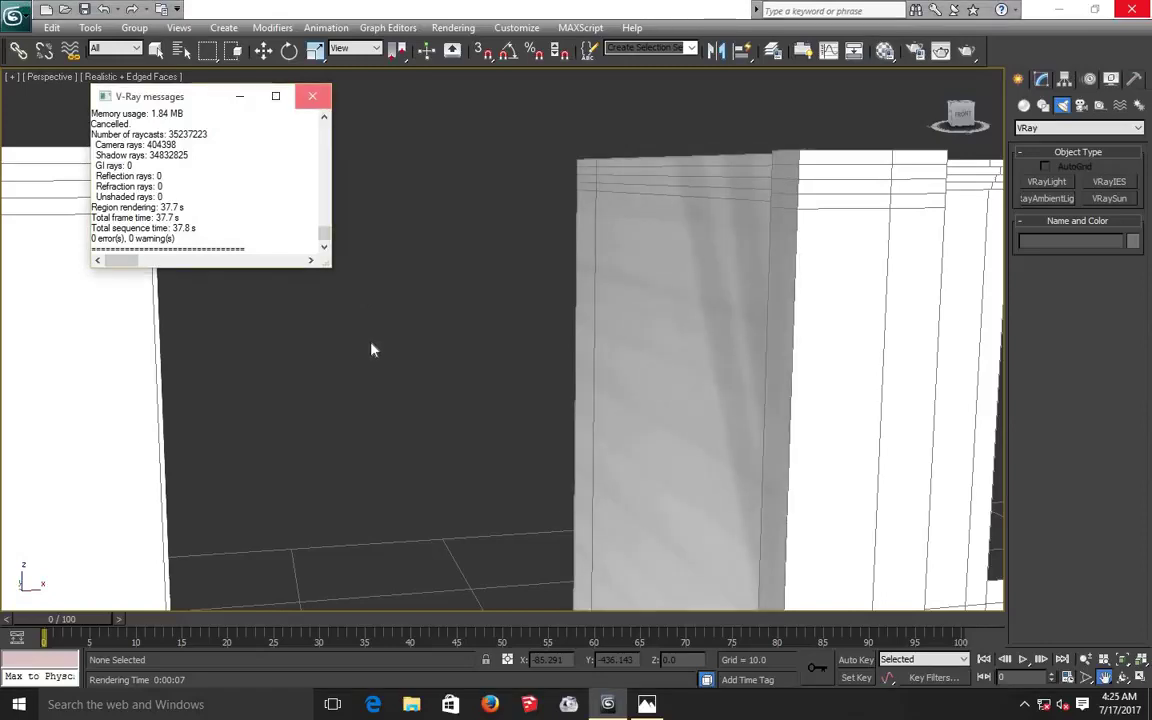
Close the V-Ray messages and delete the top and bottom VRay plane lights.
key(Escape)
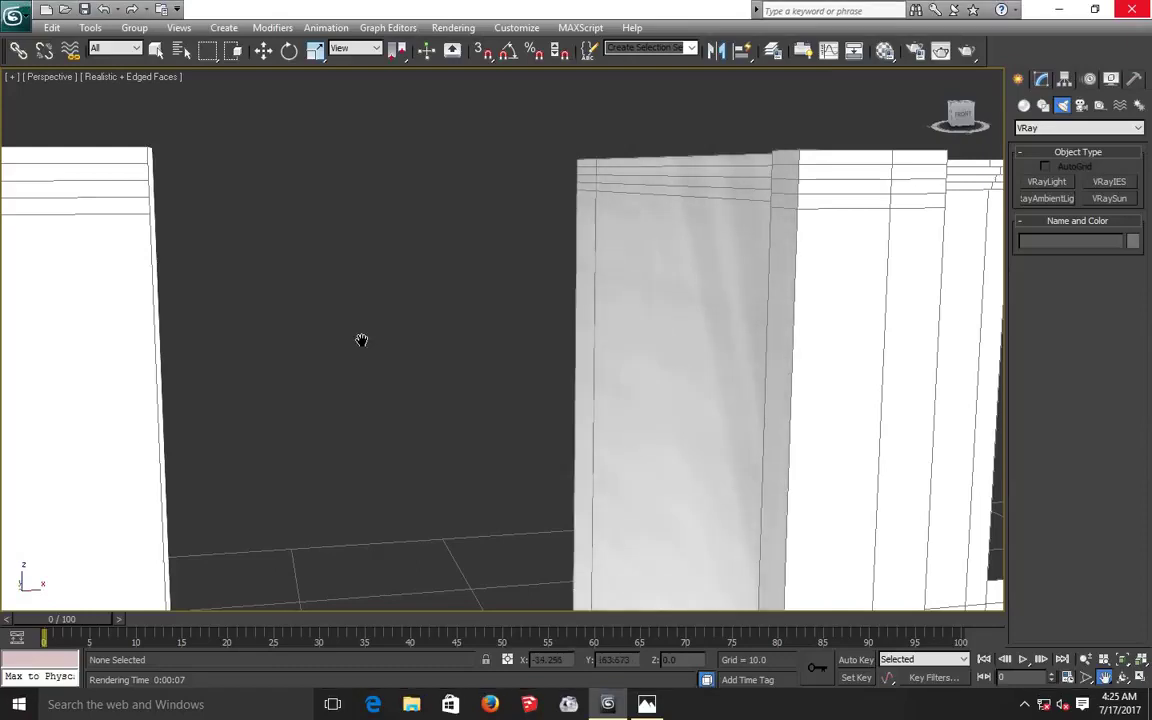
scroll(366, 343, down, 10)
scroll(477, 344, down, 3)
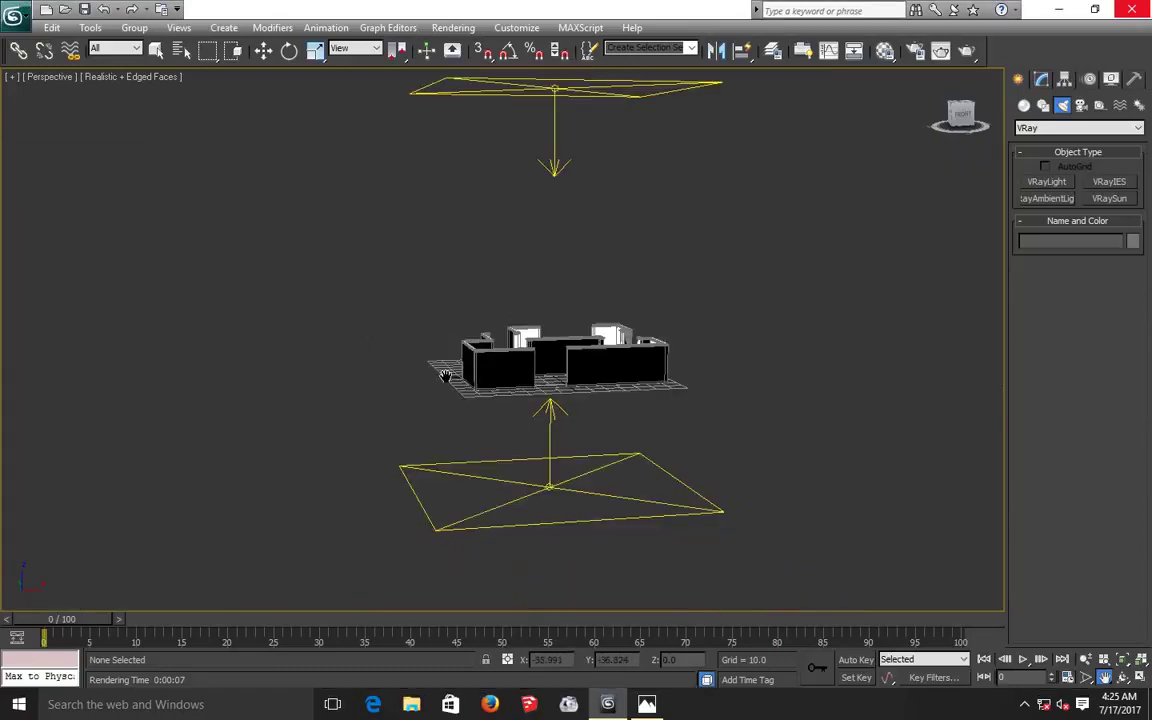
click(263, 51)
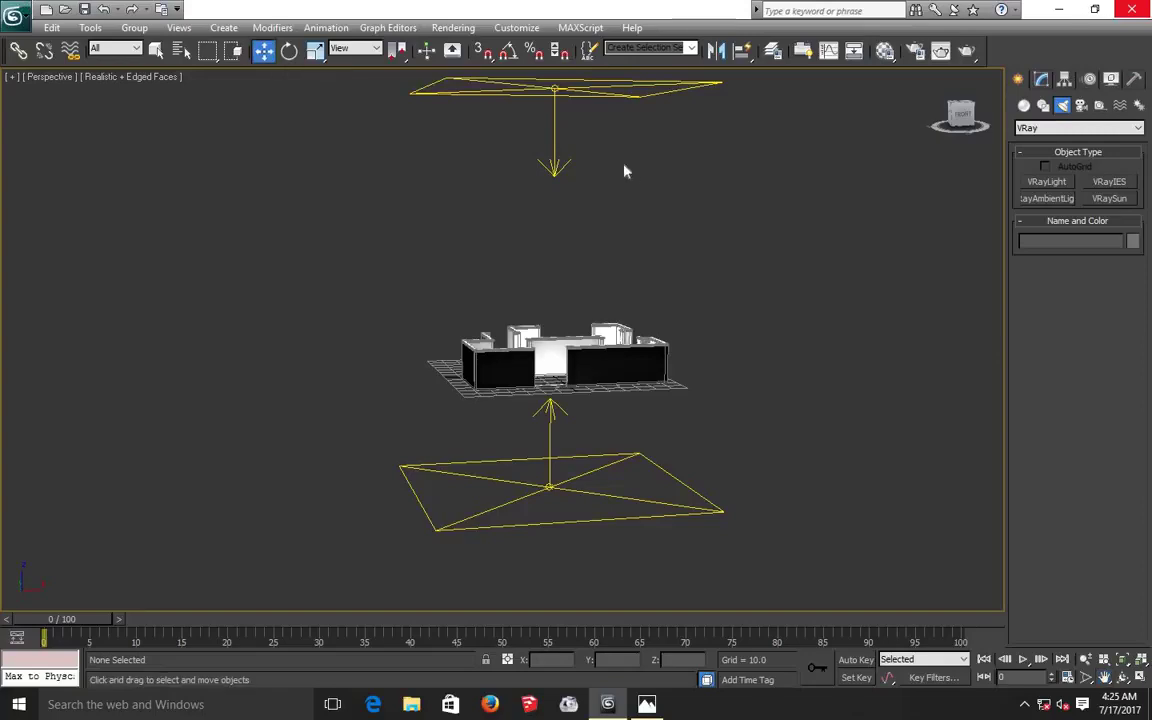
click(550, 177)
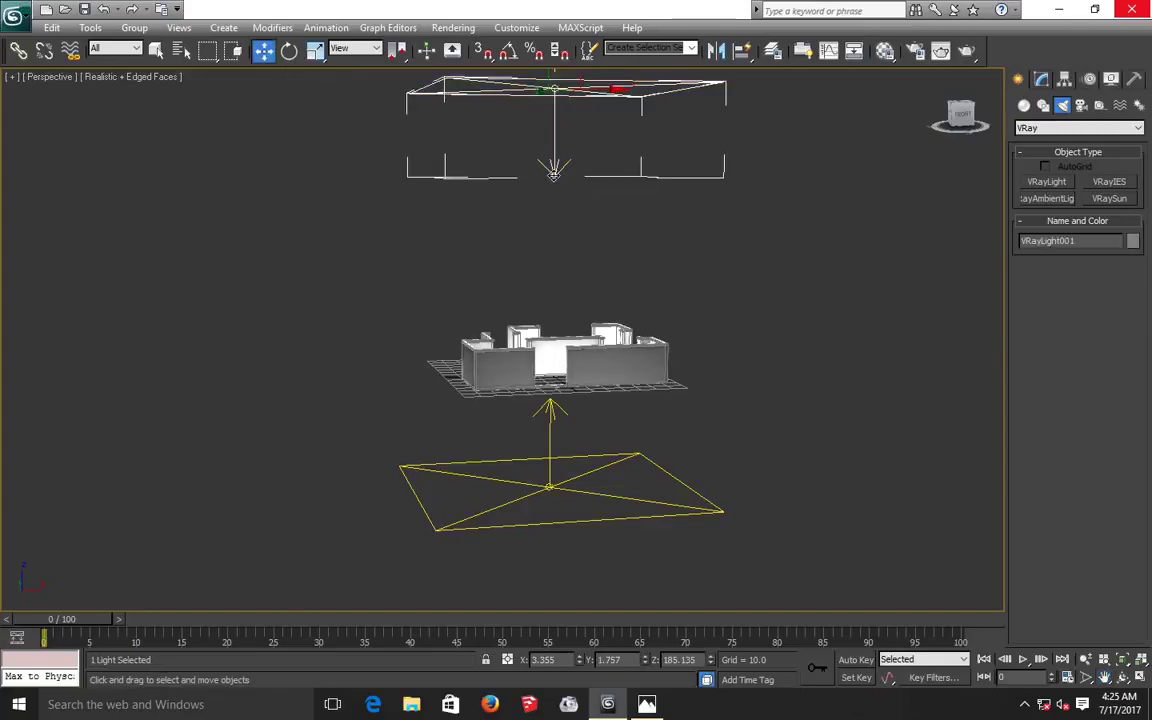
key(Delete)
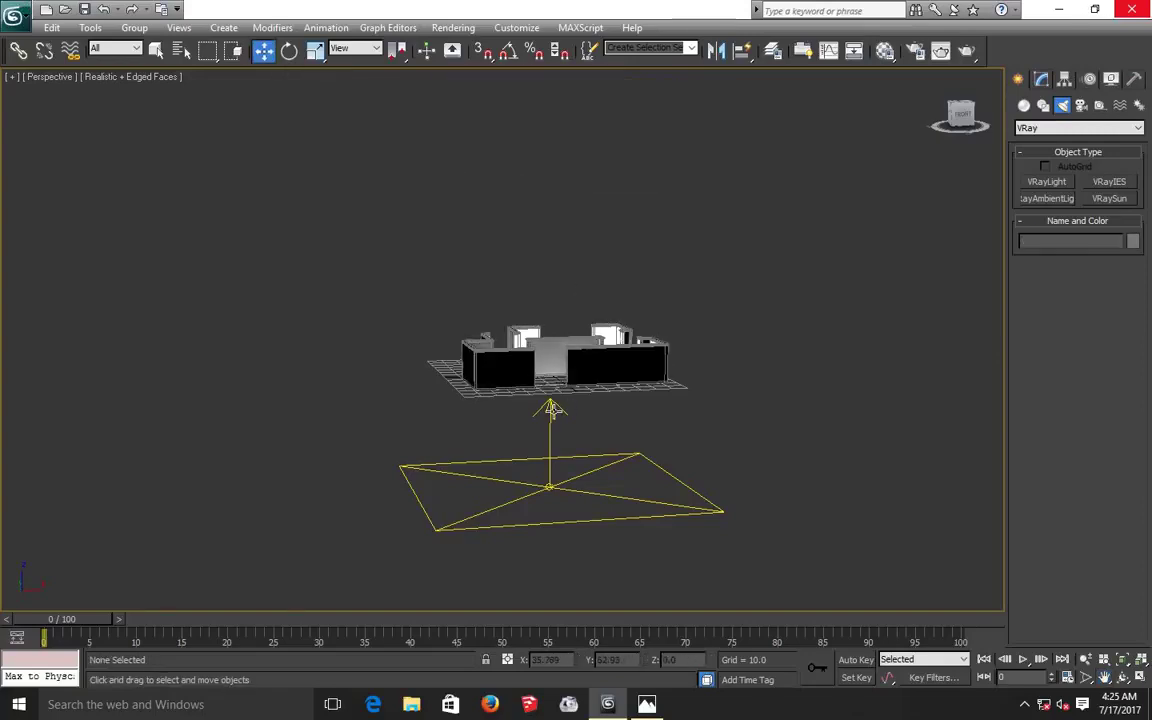
click(551, 410)
key(Delete)
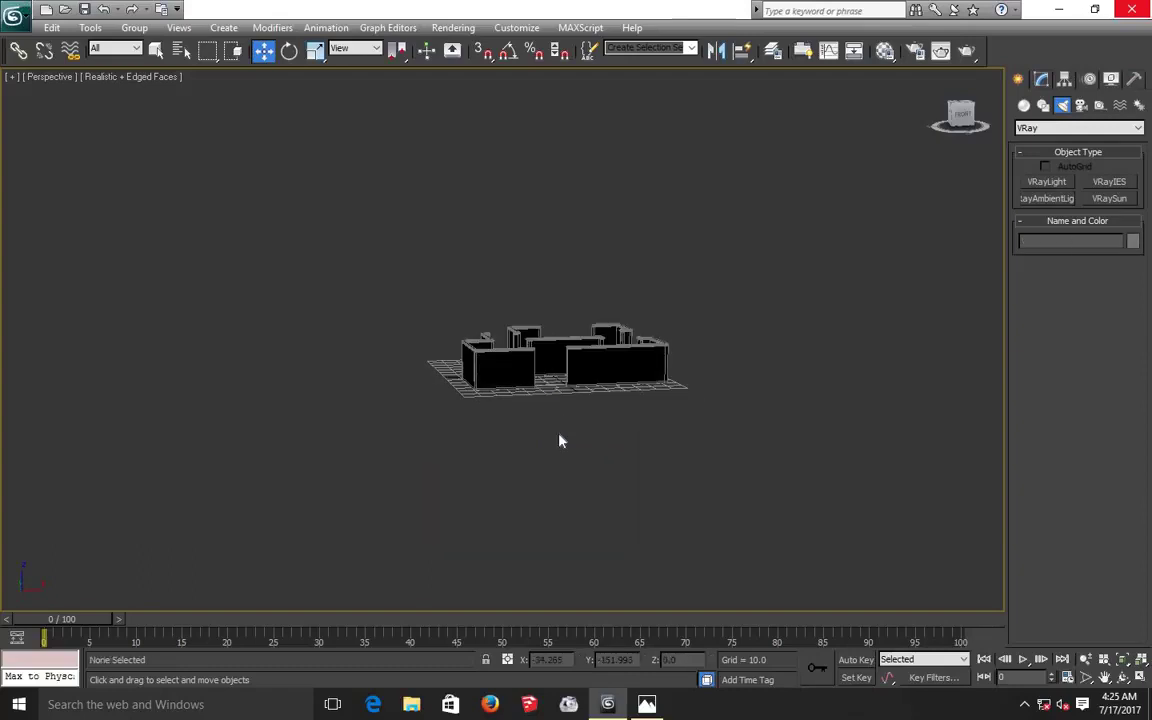
Delete the remaining light, VRayLight003, so the walls fall back to default lighting.
scroll(512, 349, up, 2)
scroll(512, 349, up, 5)
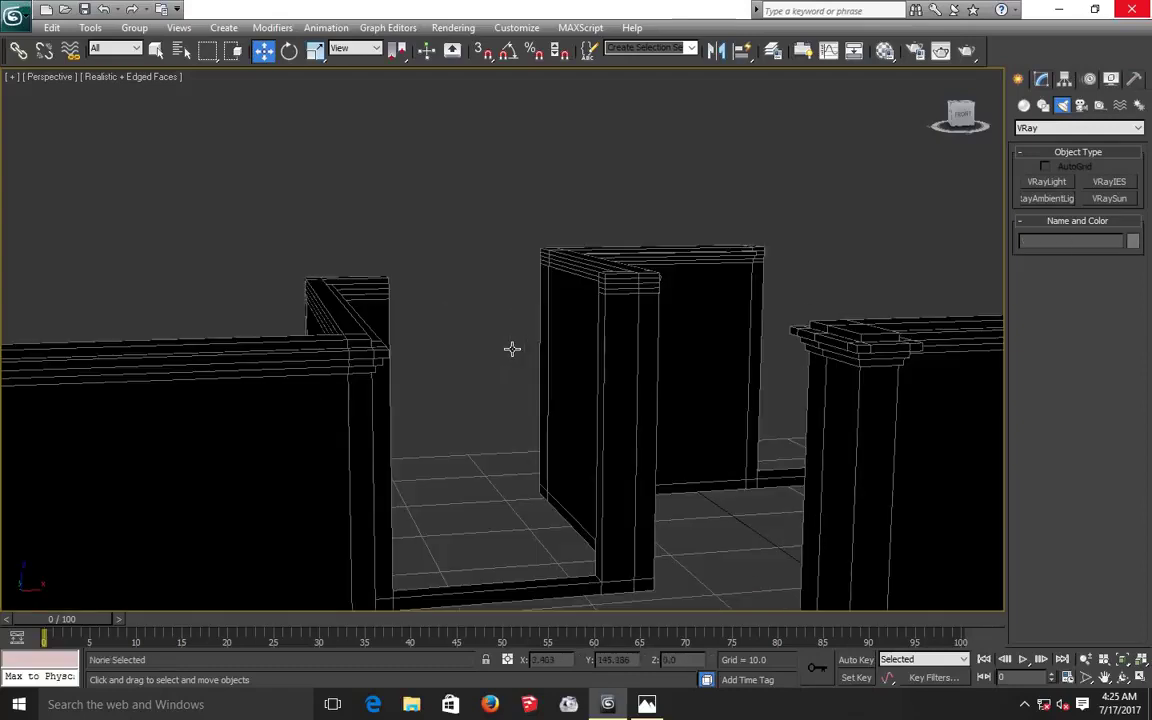
scroll(512, 349, down, 5)
scroll(512, 349, down, 2)
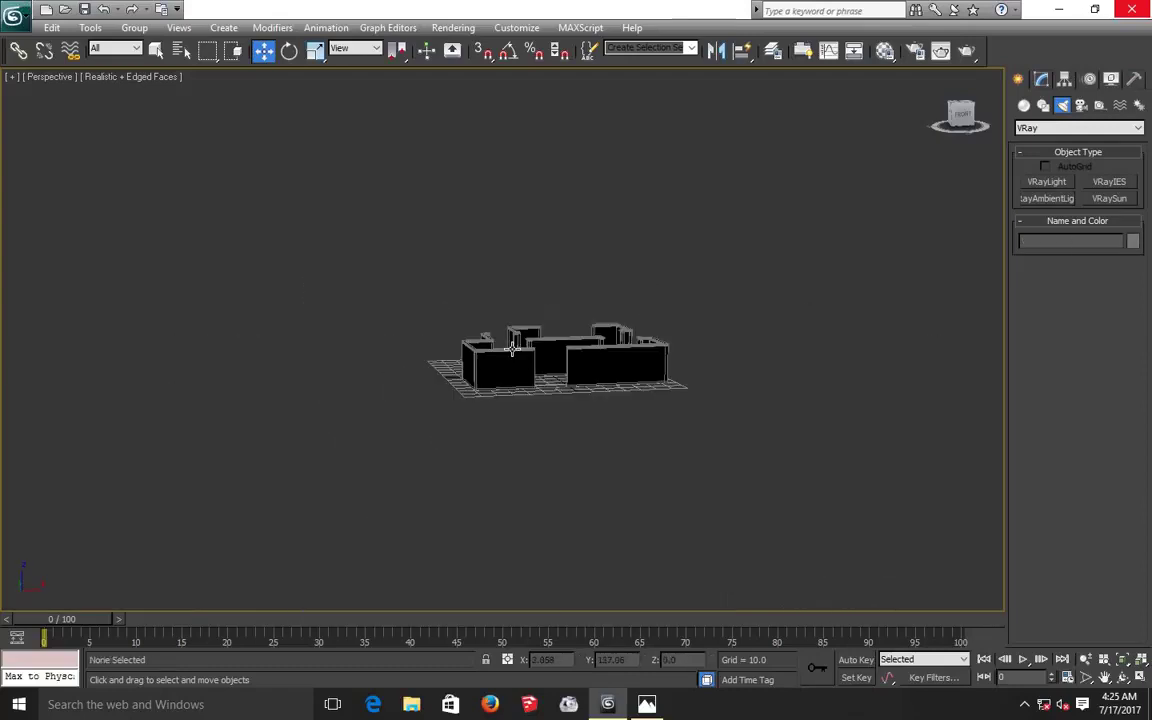
scroll(512, 349, down, 4)
scroll(512, 347, up, 2)
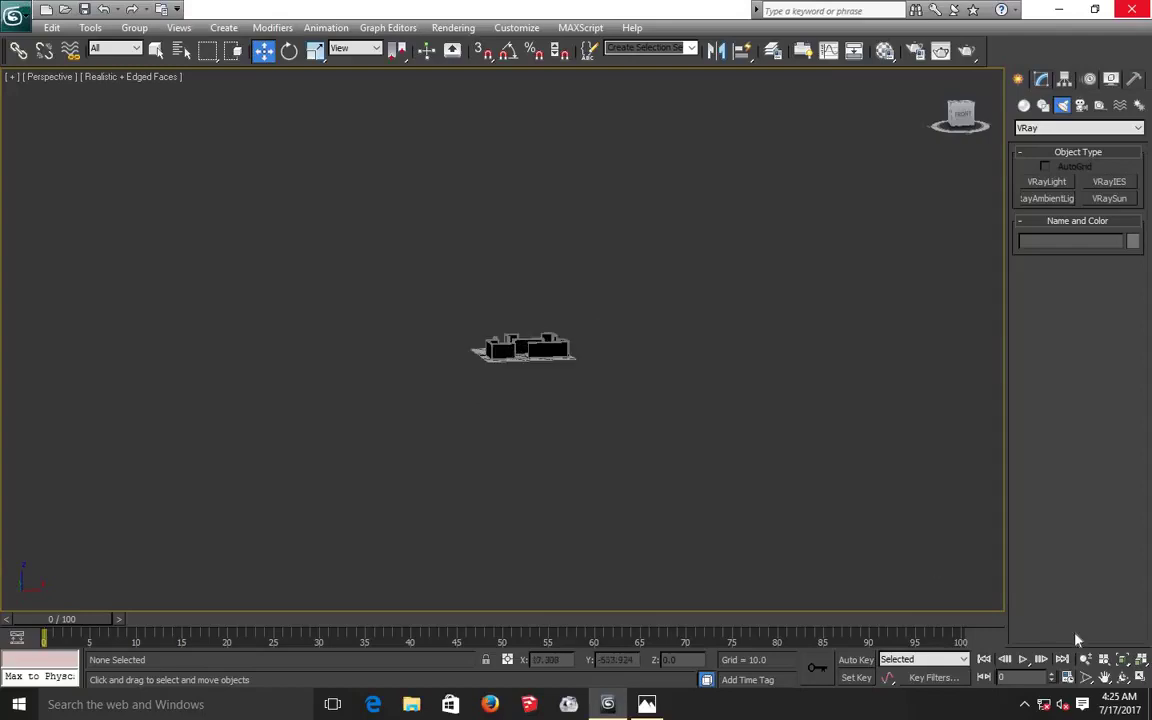
key(ctrl+r)
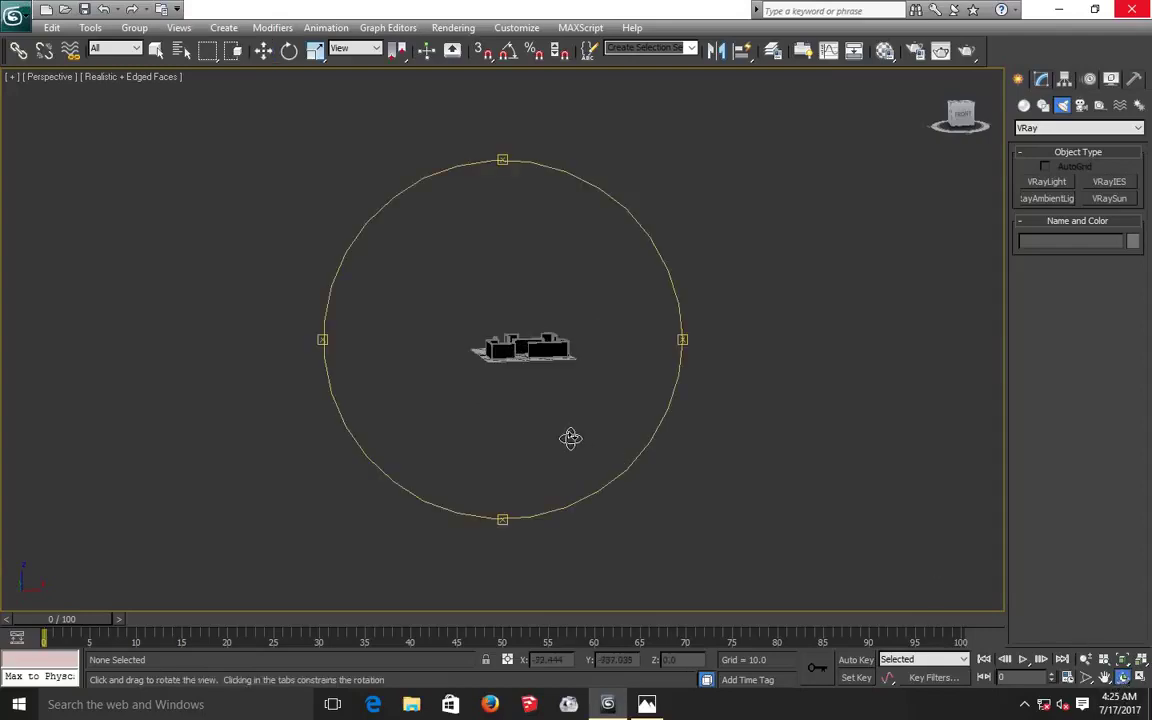
drag(570, 437, 532, 480)
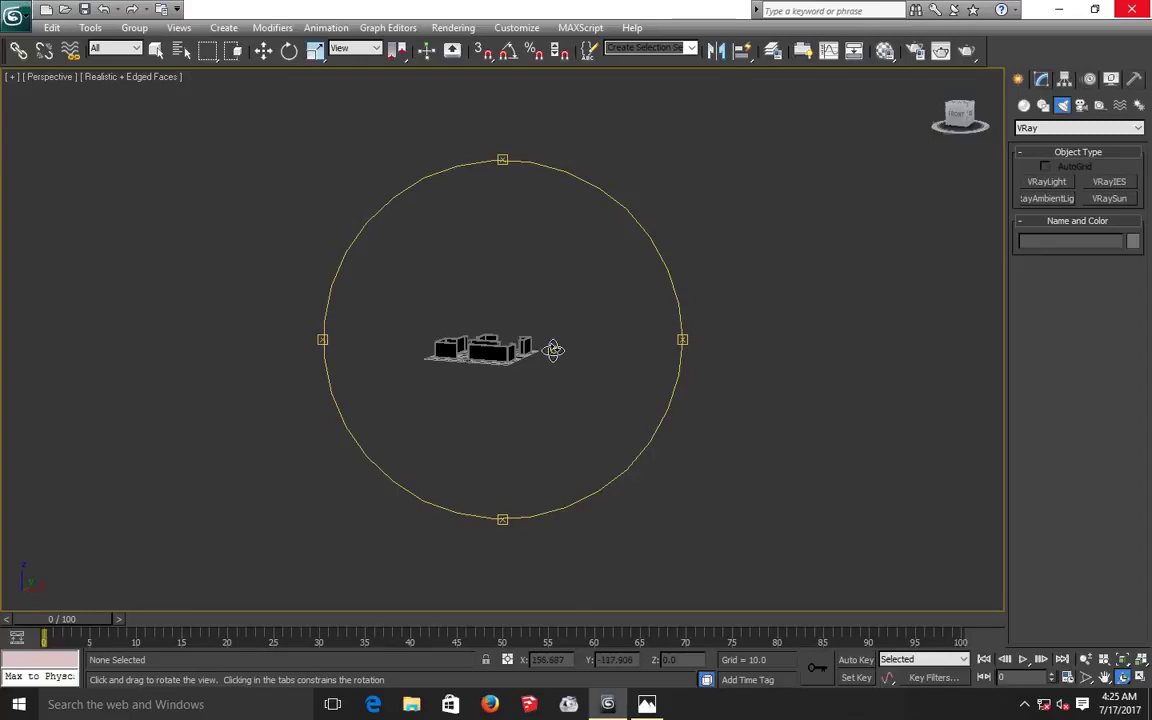
scroll(553, 349, up, 1)
scroll(550, 348, up, 3)
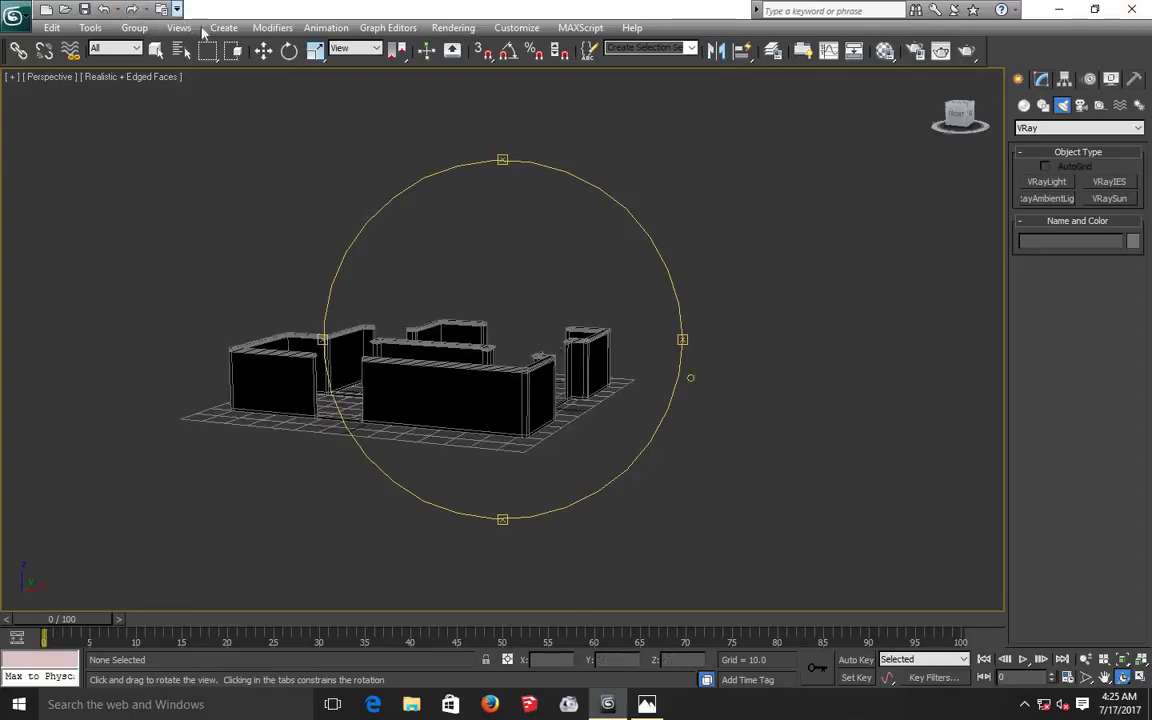
click(263, 50)
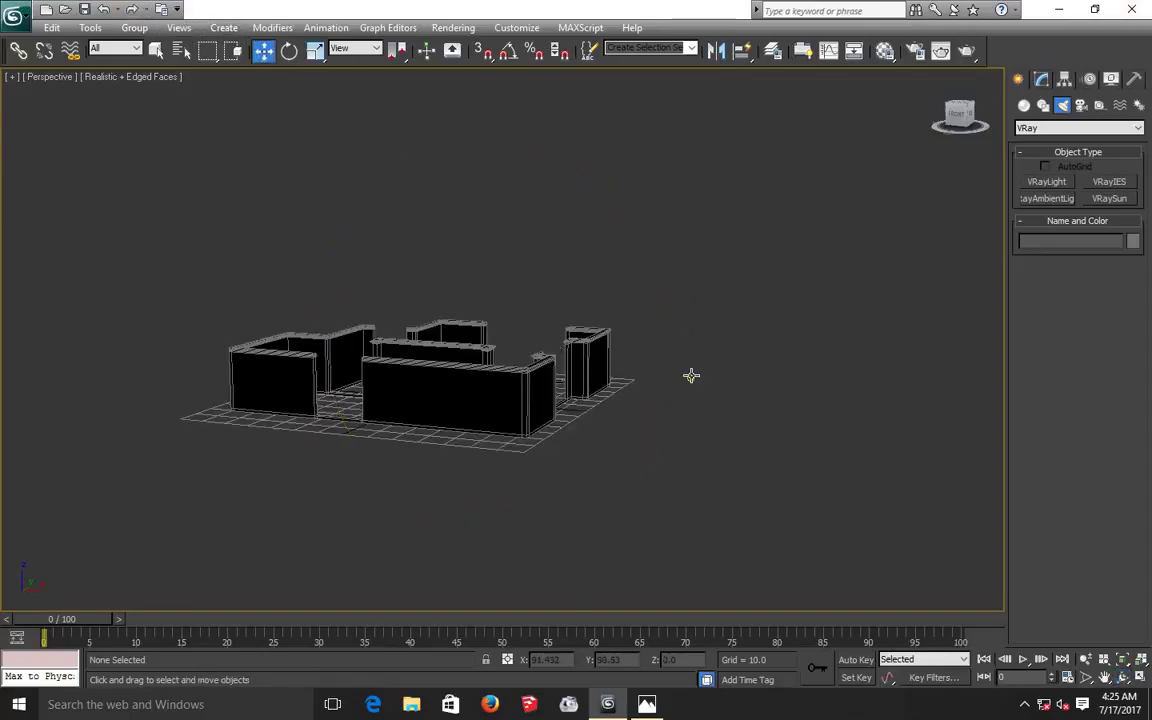
click(691, 375)
key(Delete)
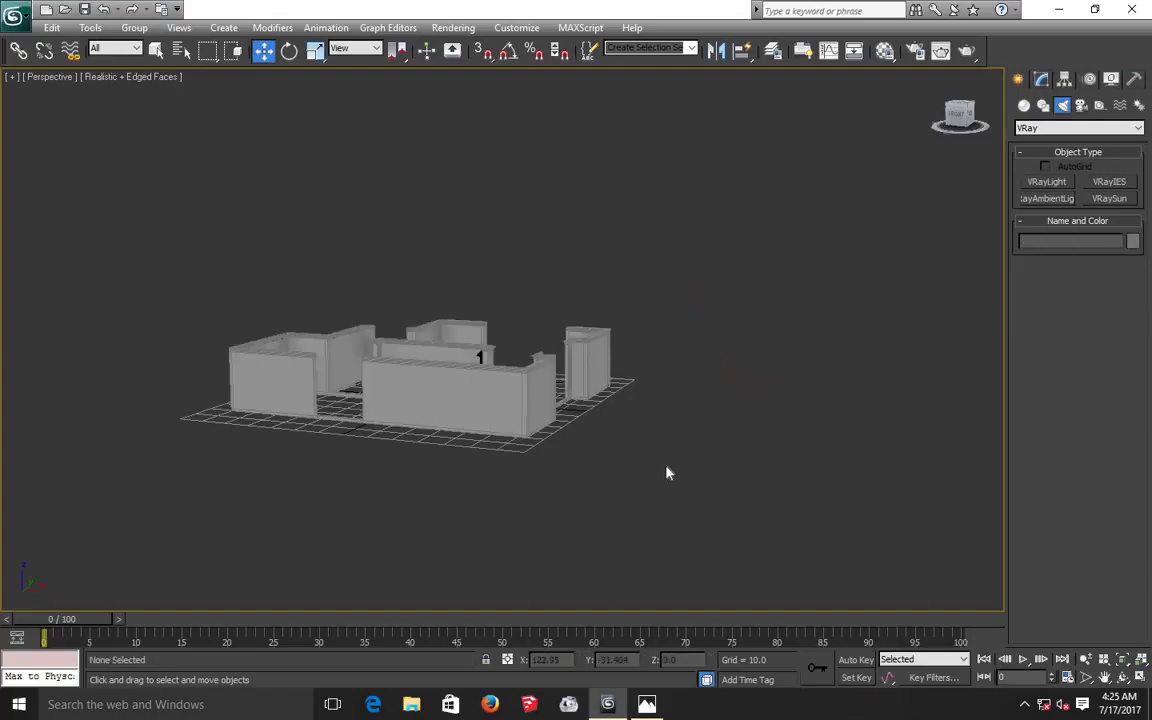
Zoom in and orbit around the grey shaded walls and their wall corner.
scroll(444, 362, up, 3)
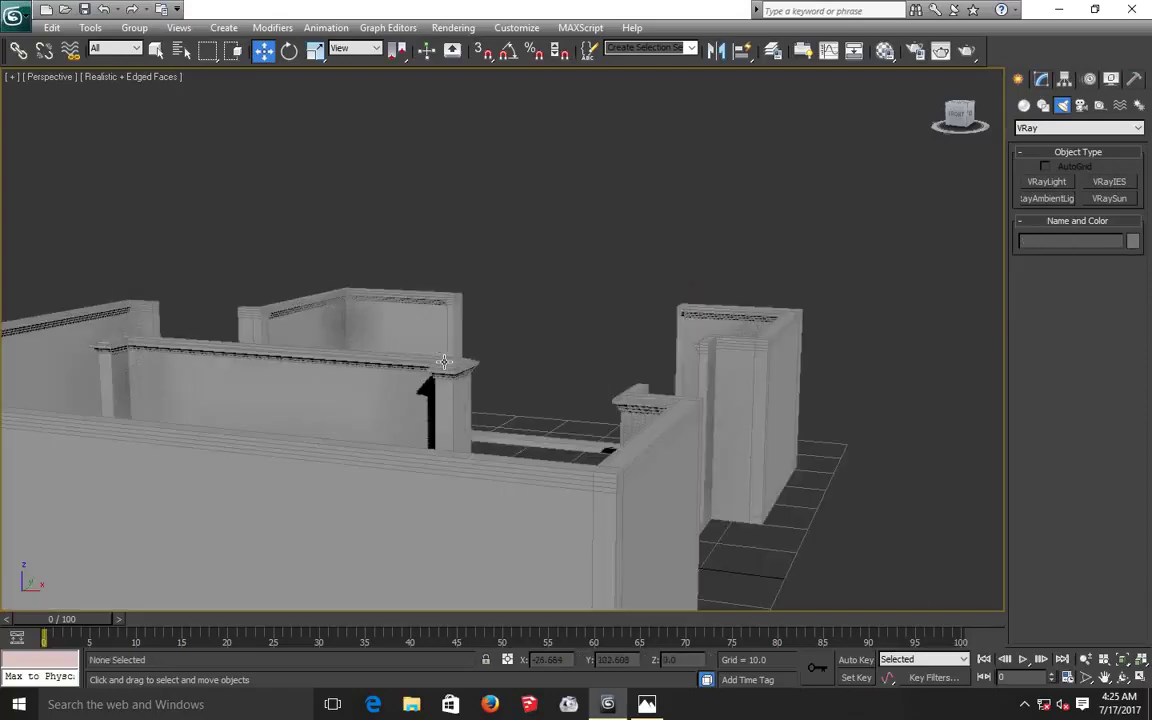
scroll(444, 362, up, 3)
scroll(444, 362, down, 3)
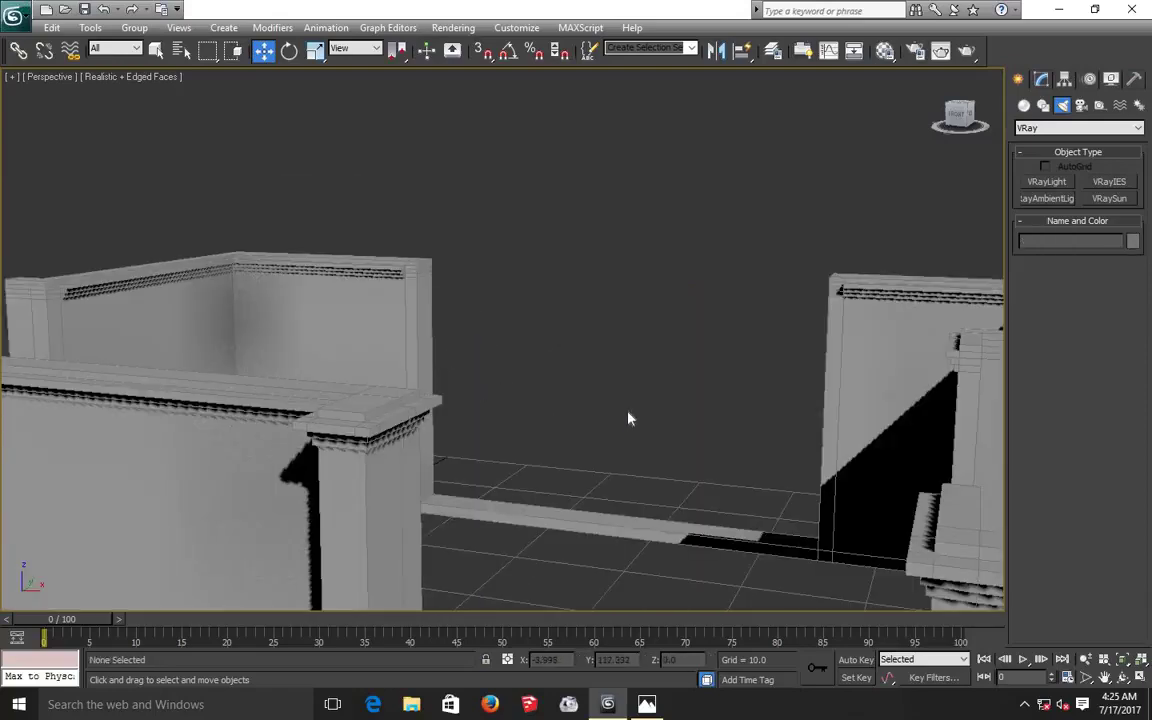
click(1121, 681)
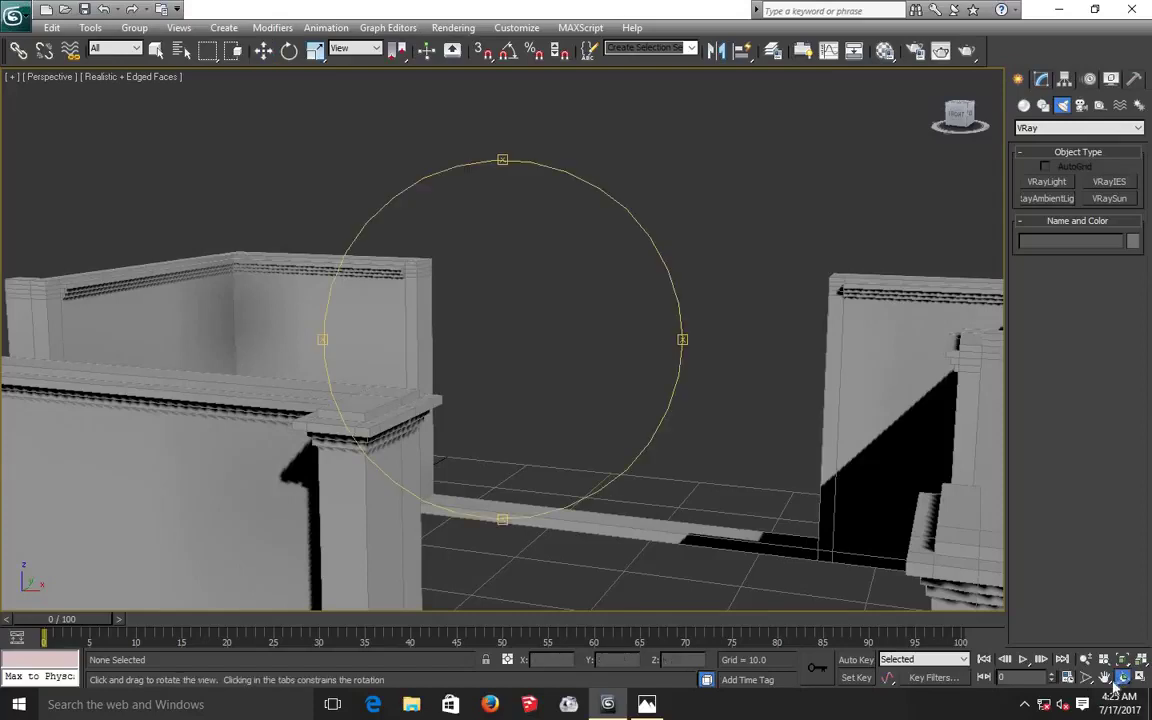
mouse_move(540, 440)
mouse_down()
mouse_move(532, 446)
mouse_move(718, 560)
mouse_up()
drag(509, 476, 528, 481)
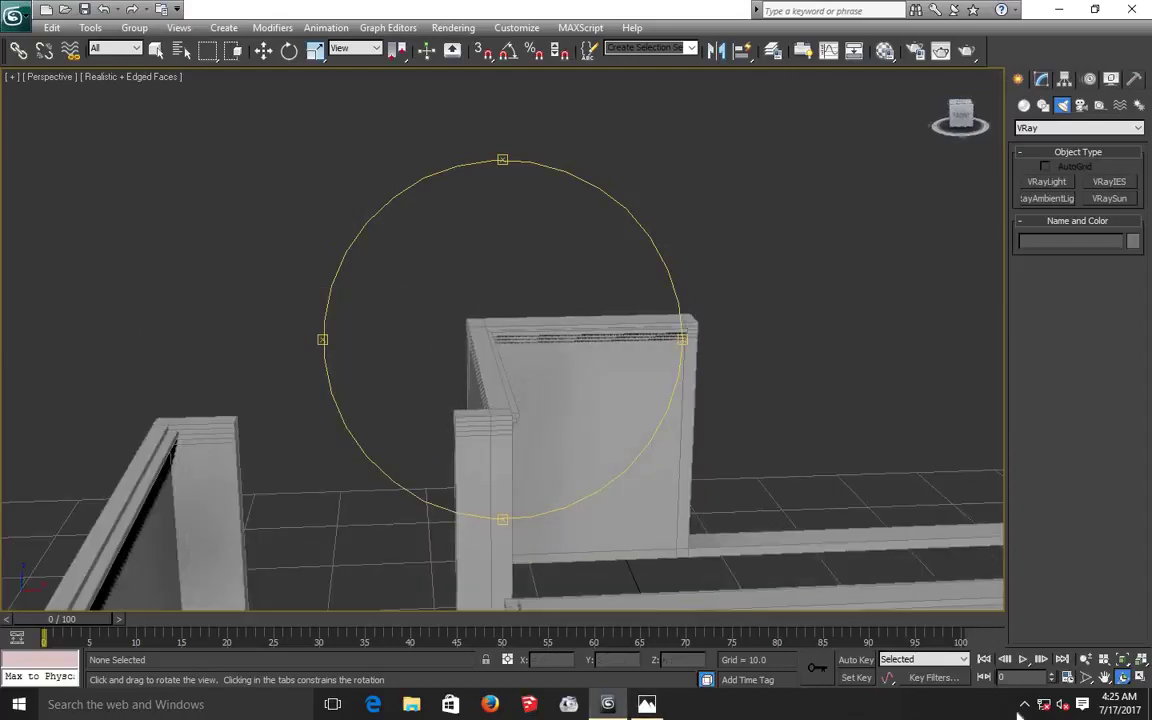